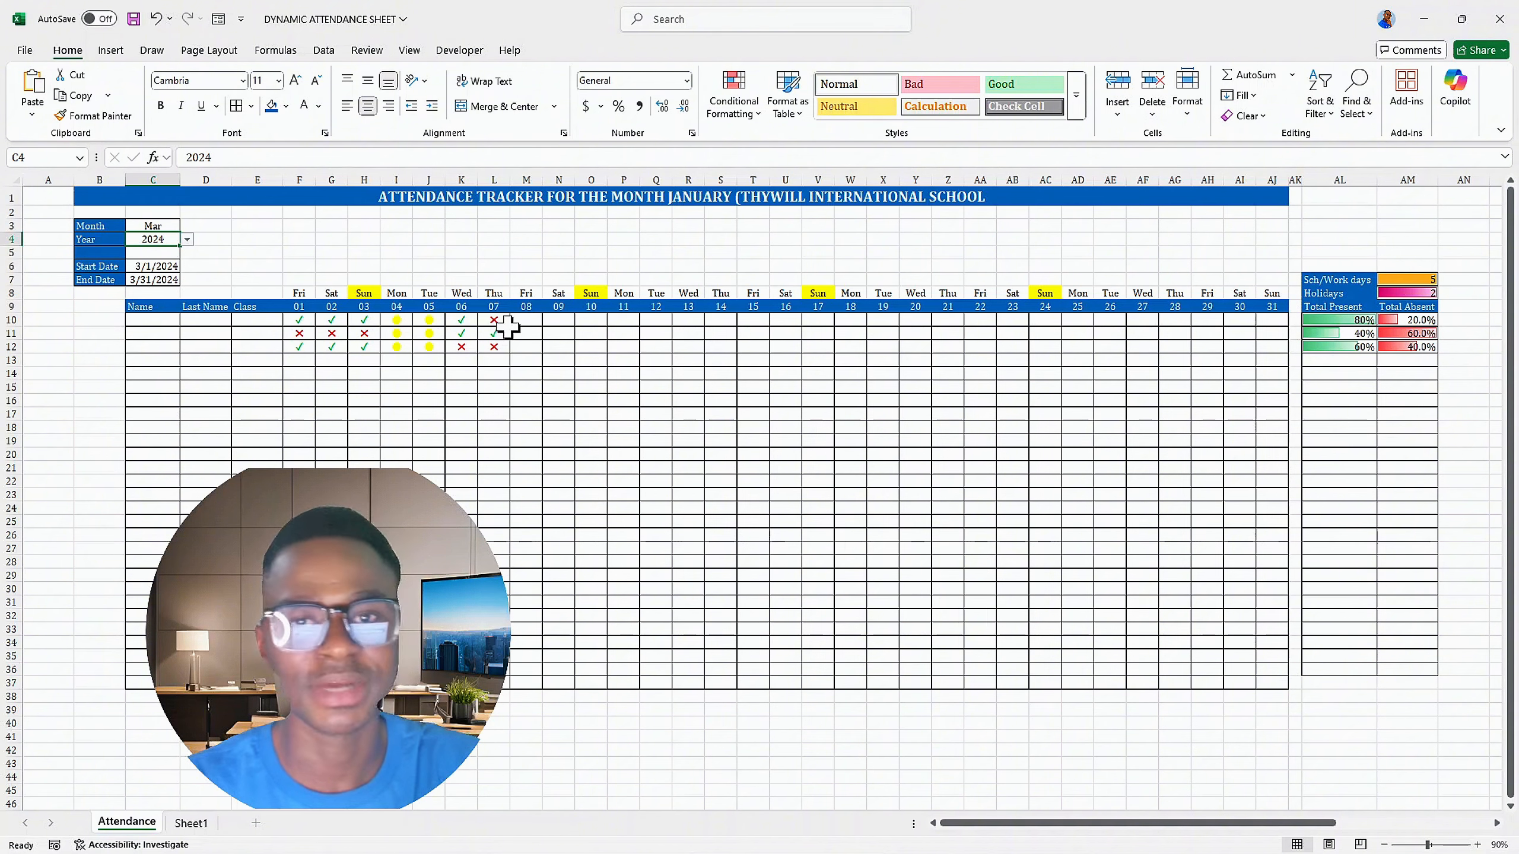
Step: Mark row 13 of the attendance sheet with a check for day 01 and a cross for day 02
click(299, 360)
click(324, 362)
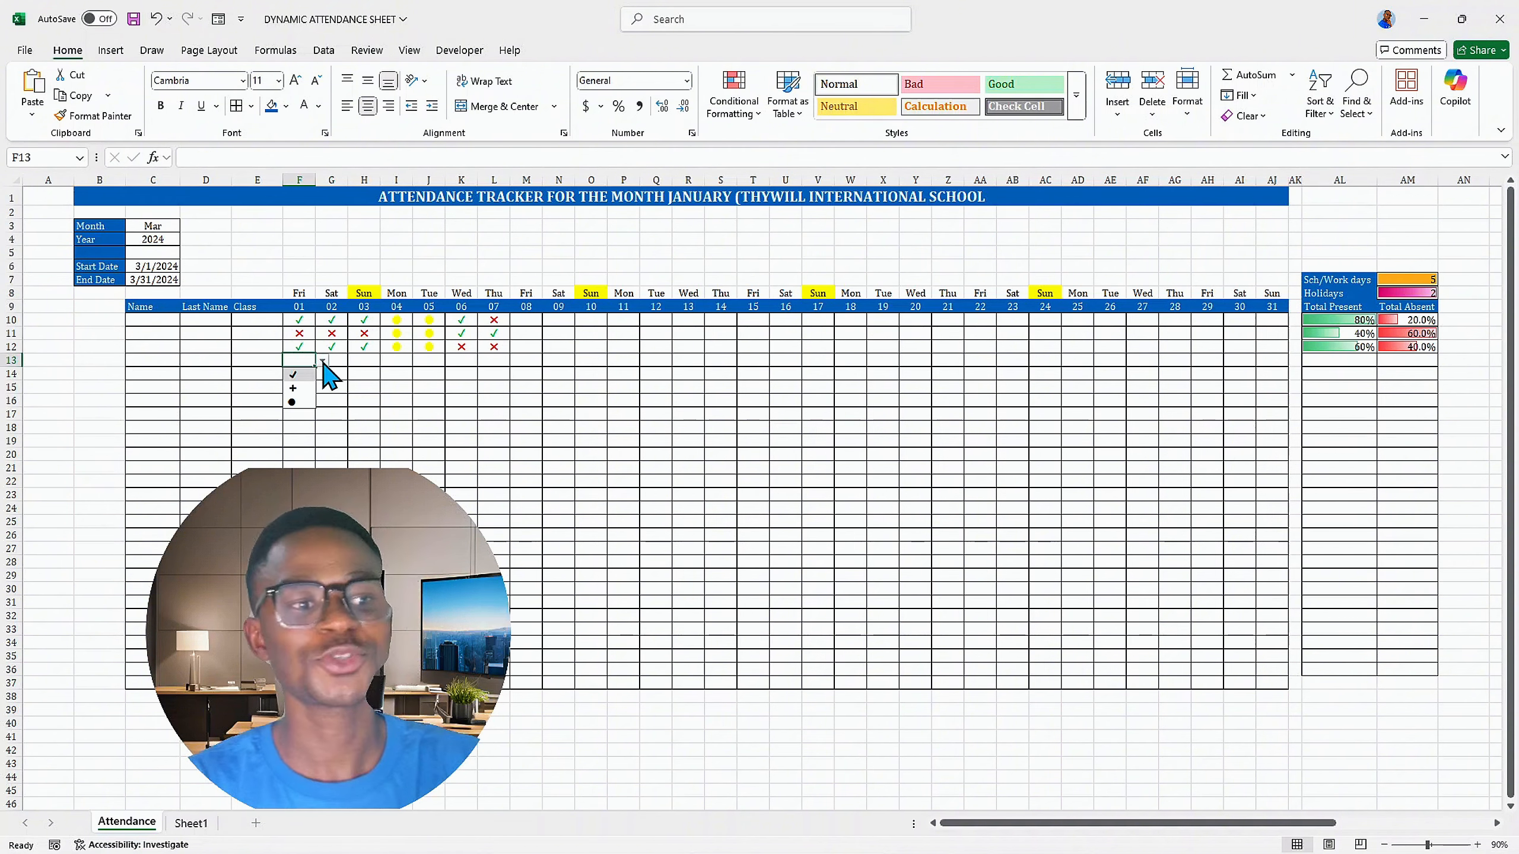
click(296, 375)
click(339, 361)
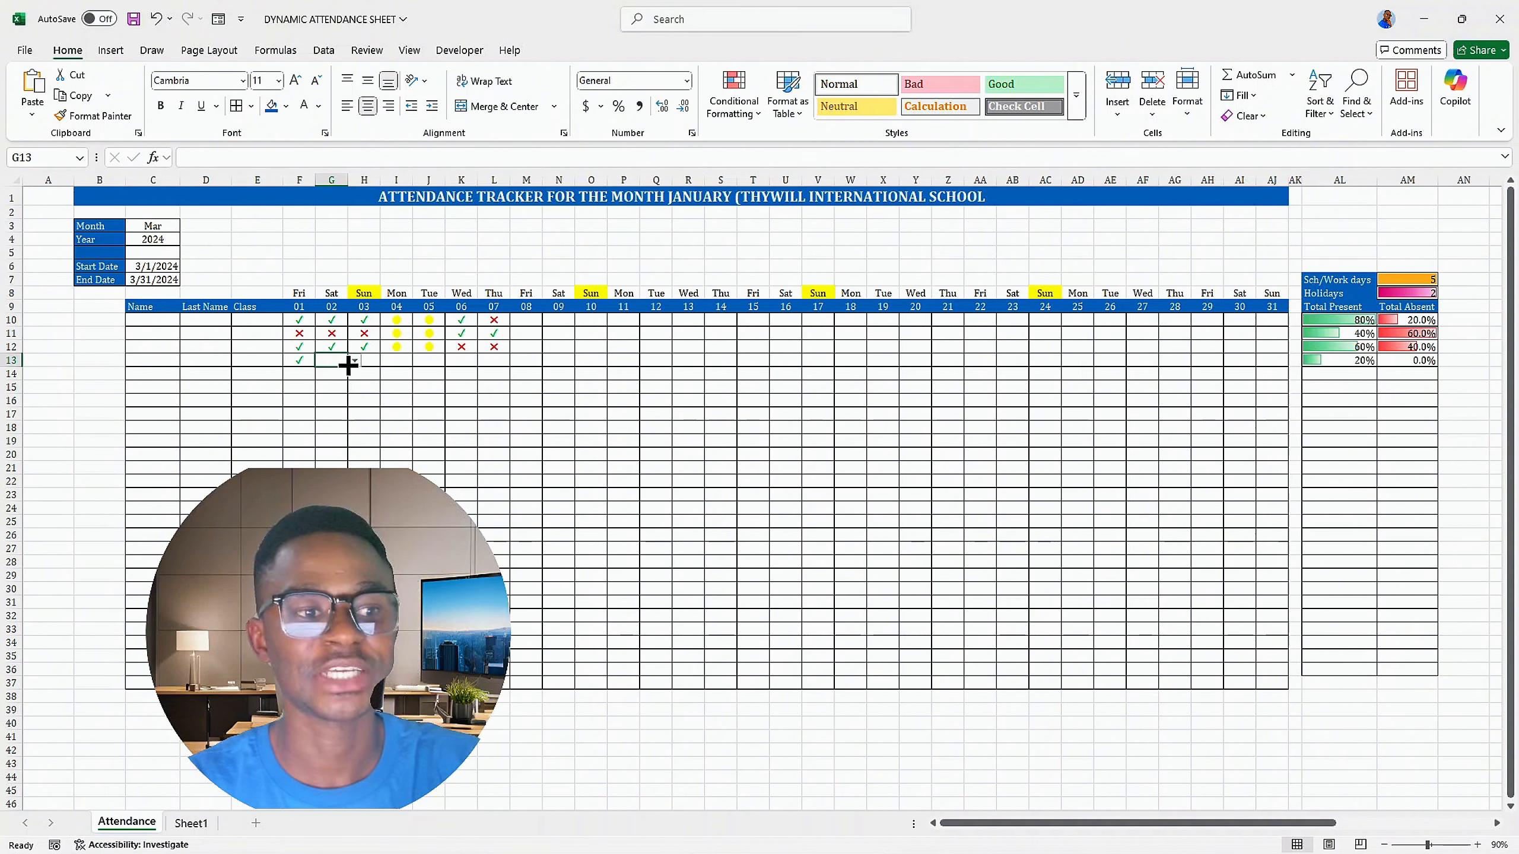
click(354, 360)
click(325, 389)
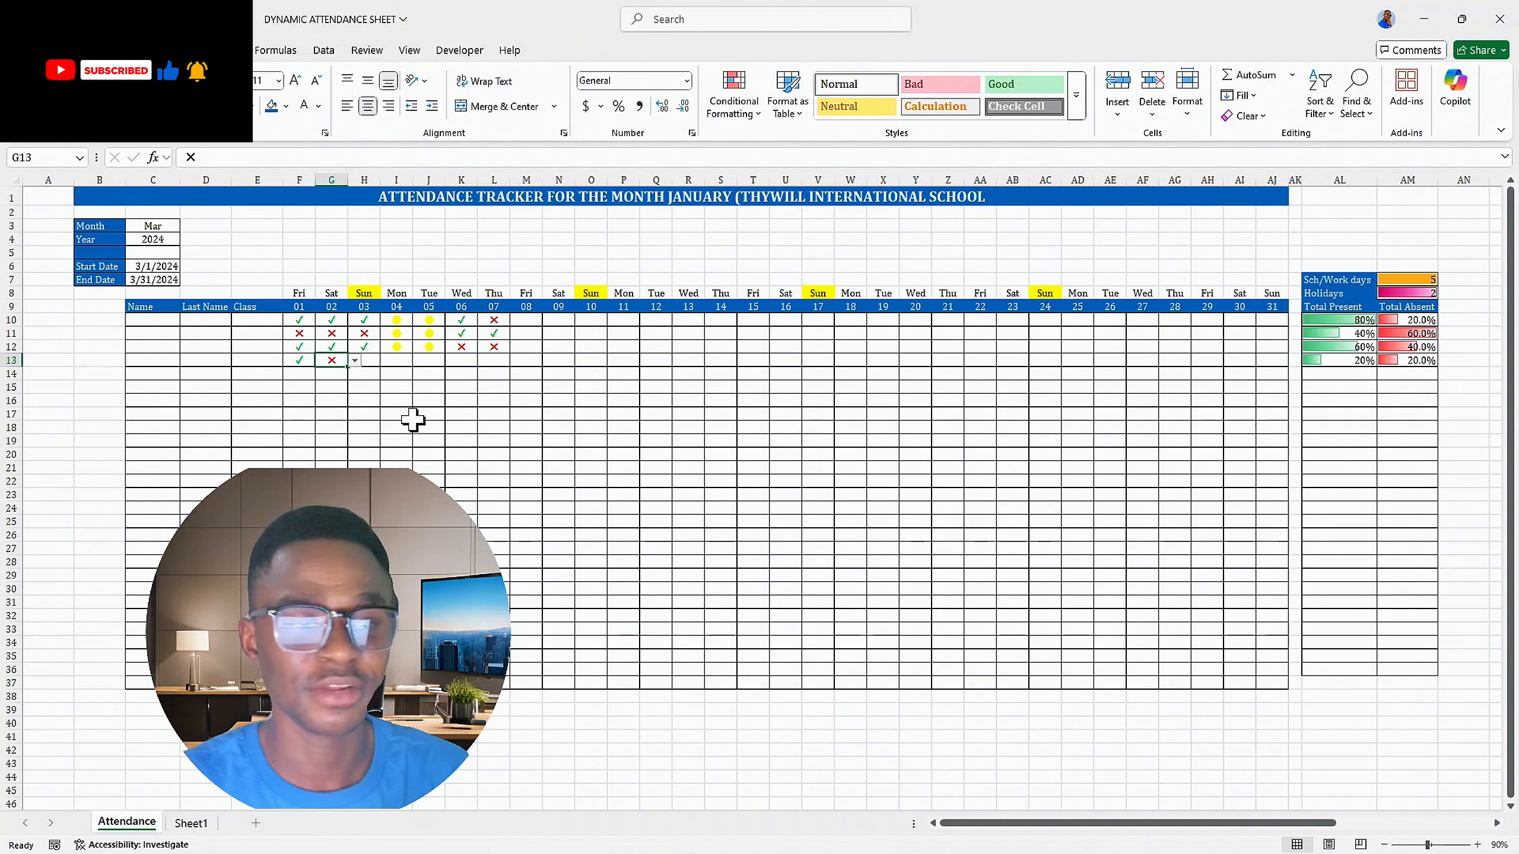
click(367, 359)
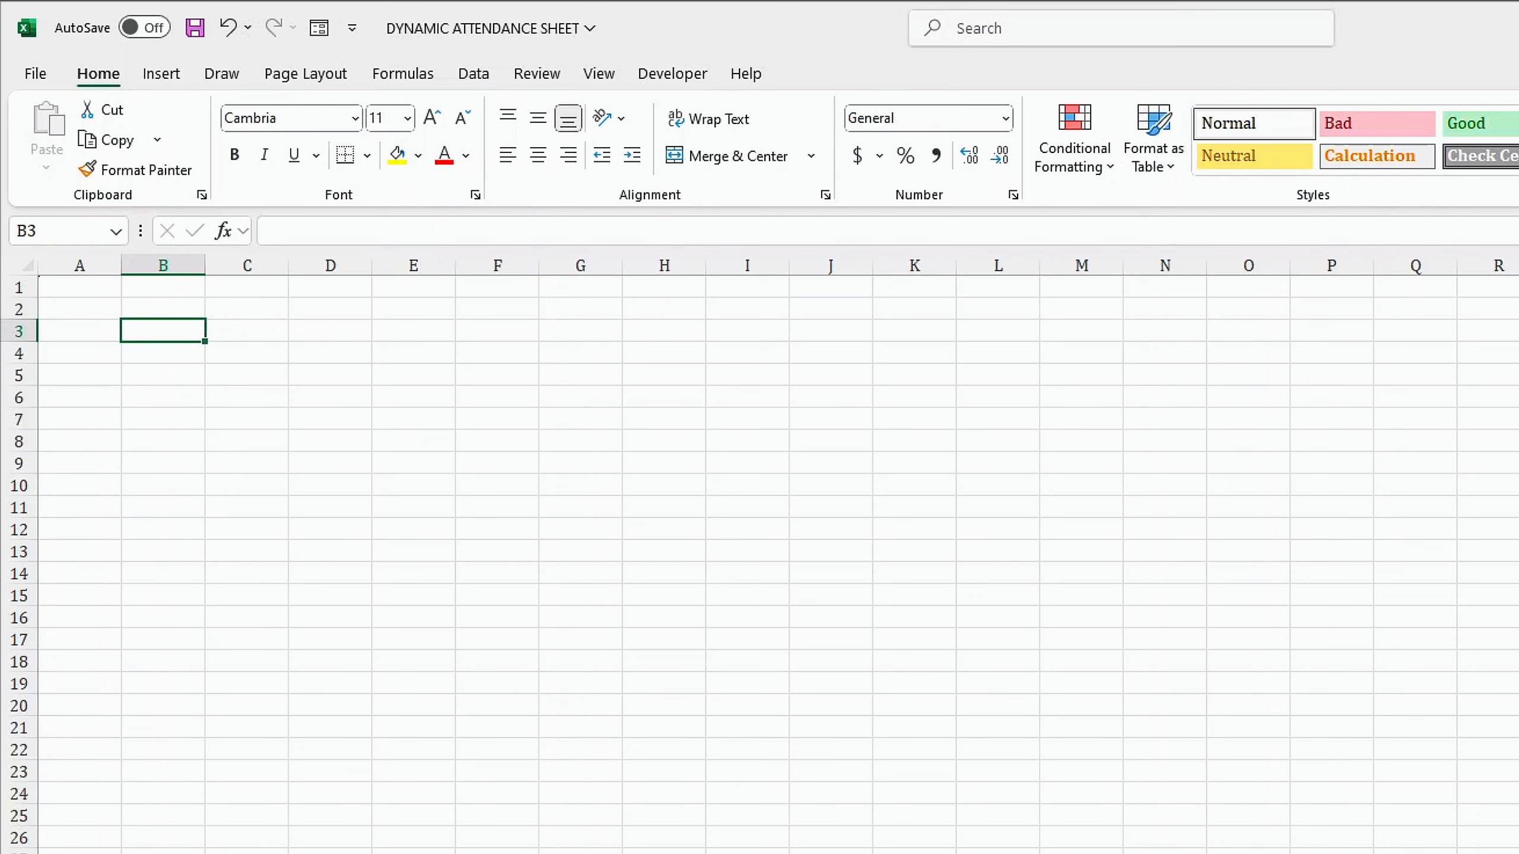
Step: List the months Jan to Dec in B3:B14 with a fill series, clearing the surplus months below Dec
key(ctrl+Home)
click(167, 331)
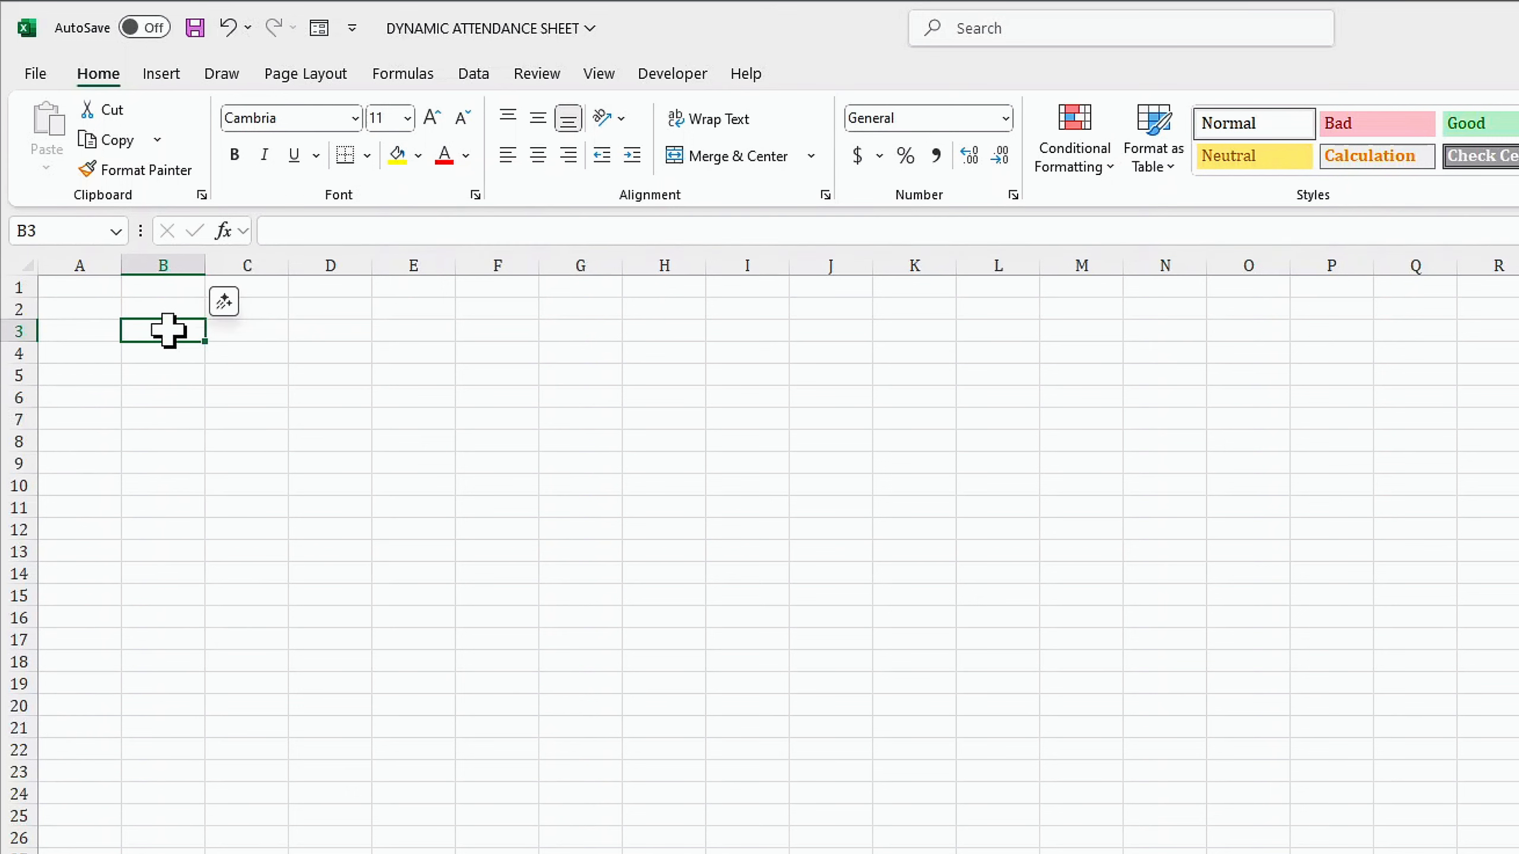
text(Jan)
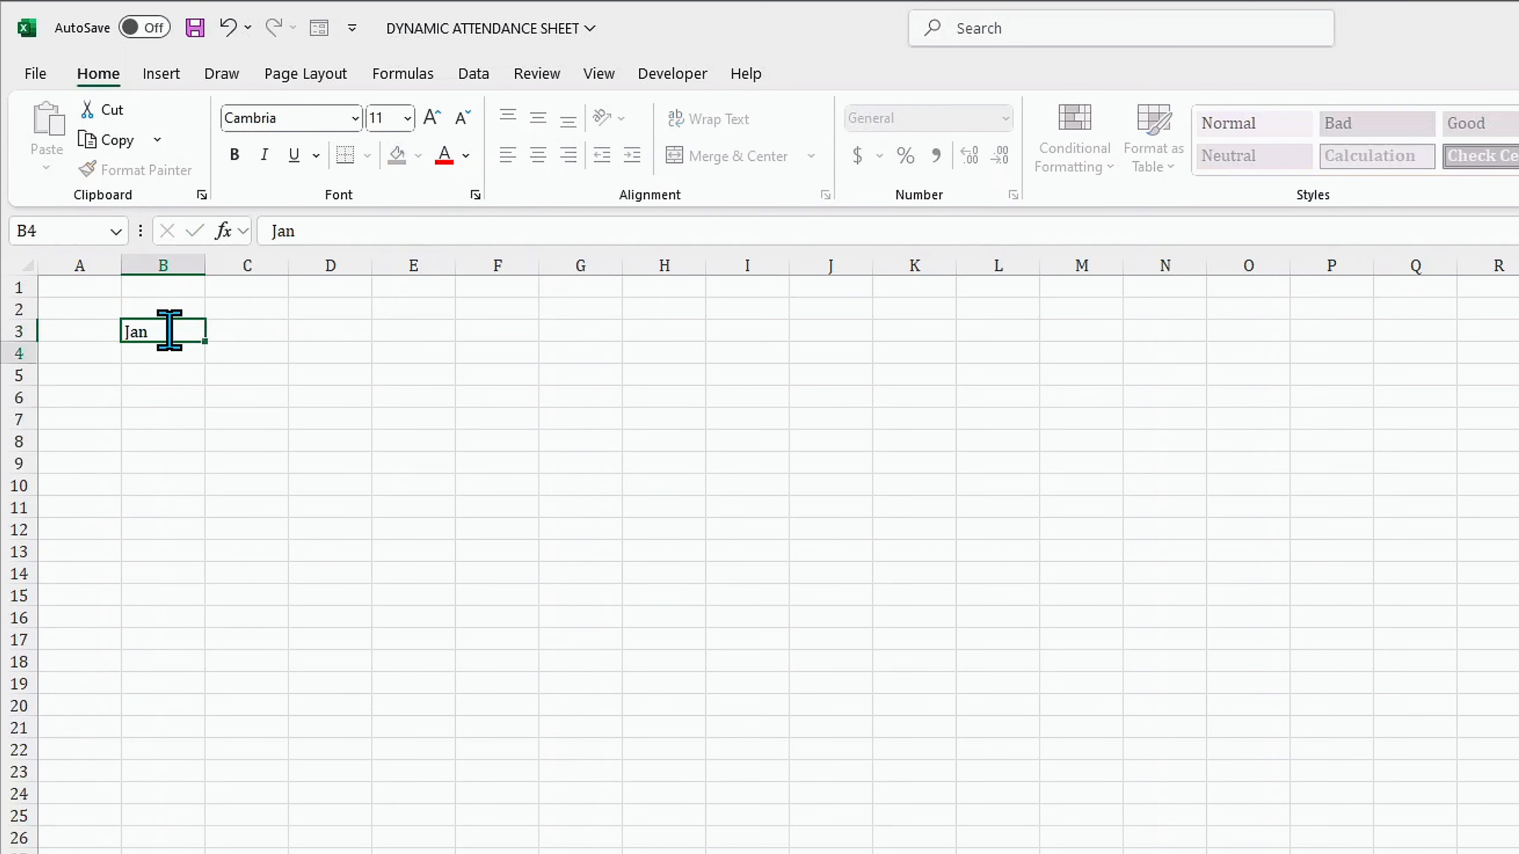
key(Return)
click(169, 330)
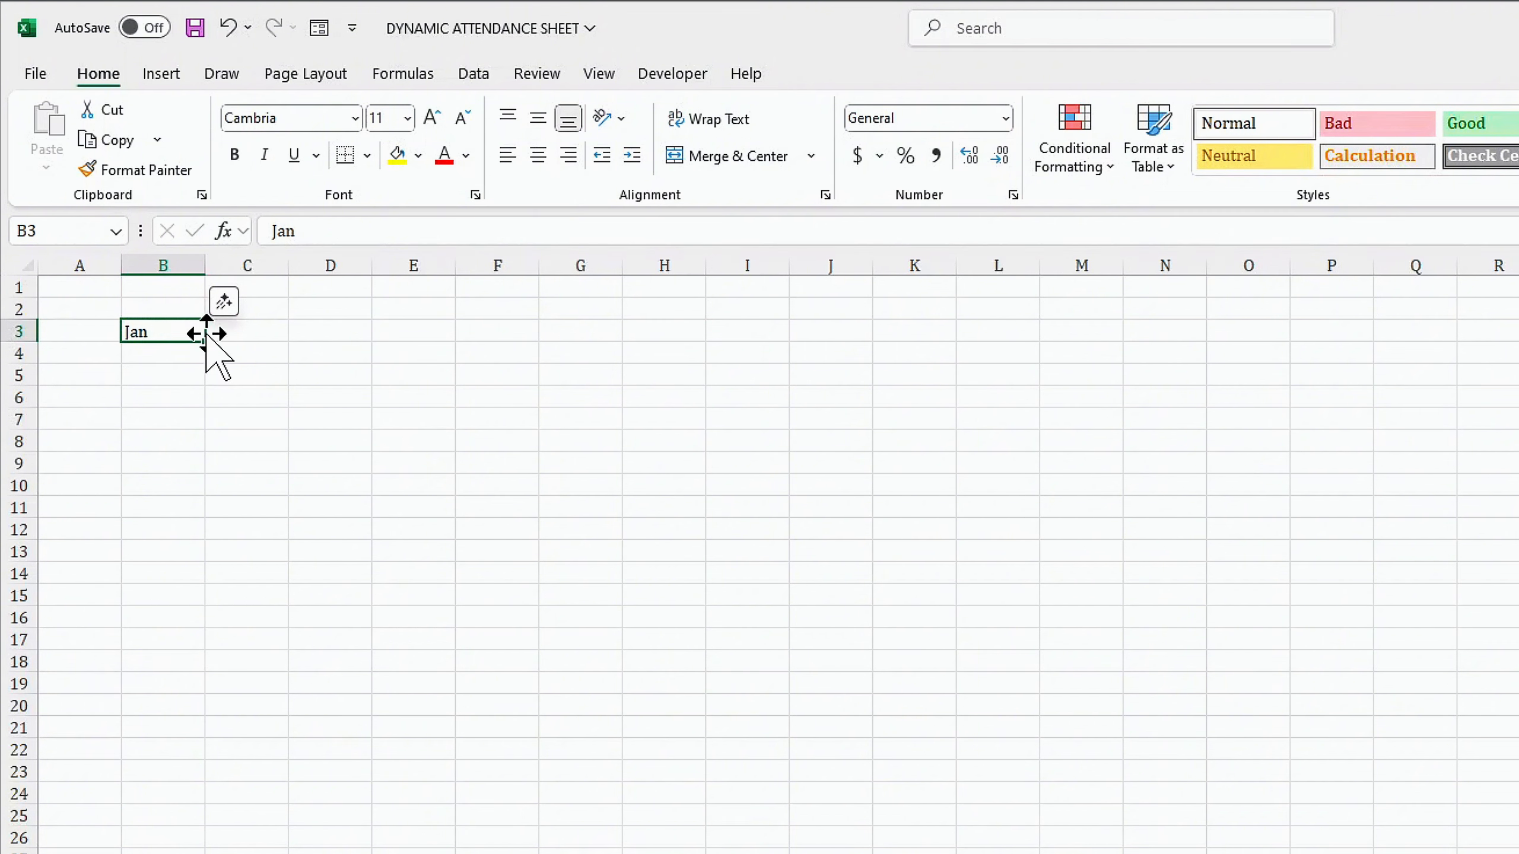
drag(205, 341, 214, 663)
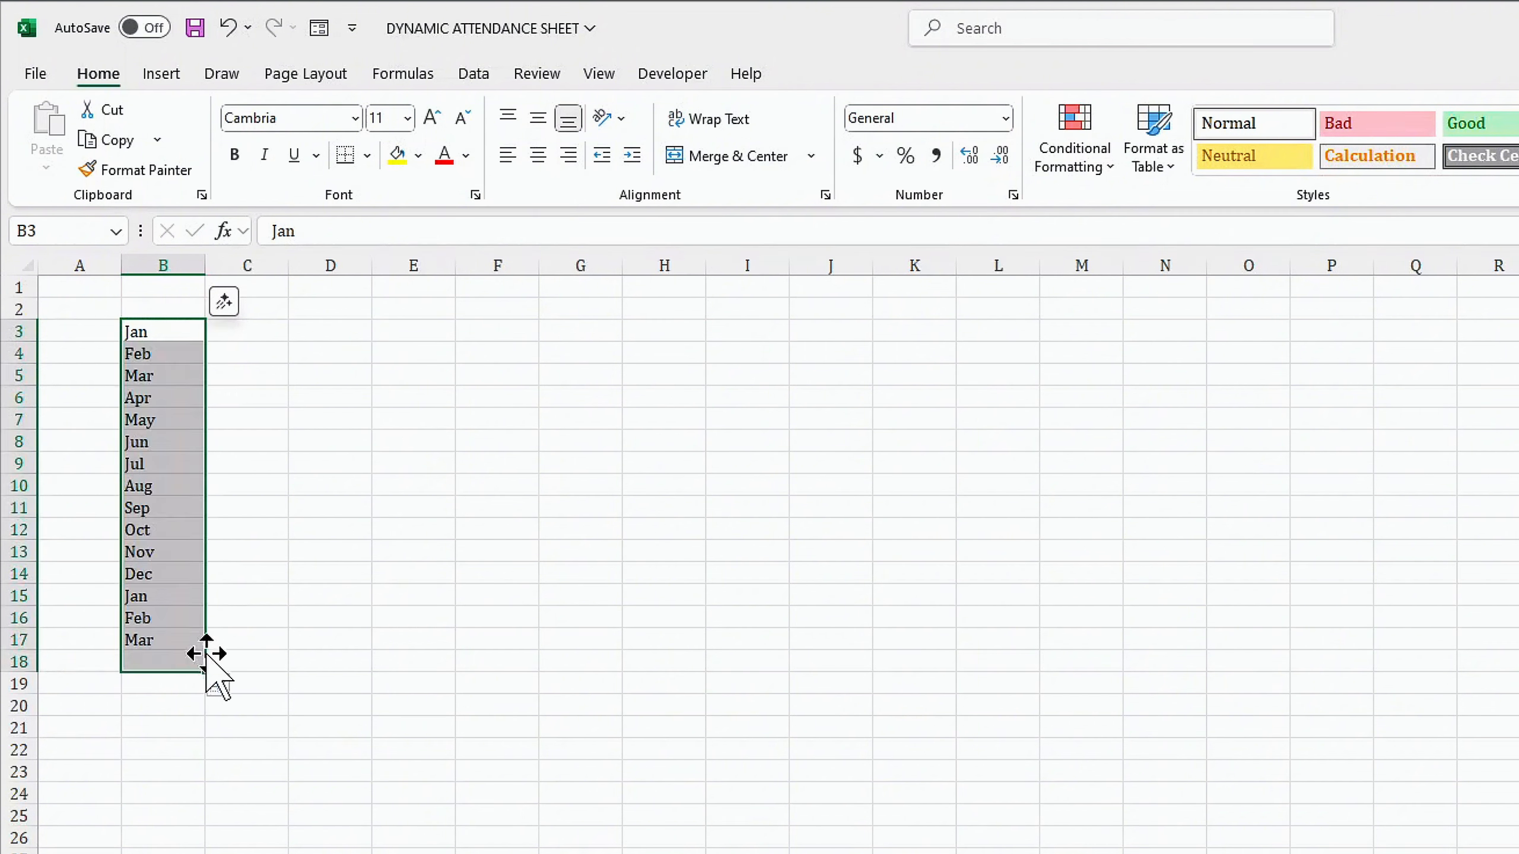
drag(151, 602, 157, 655)
key(Delete)
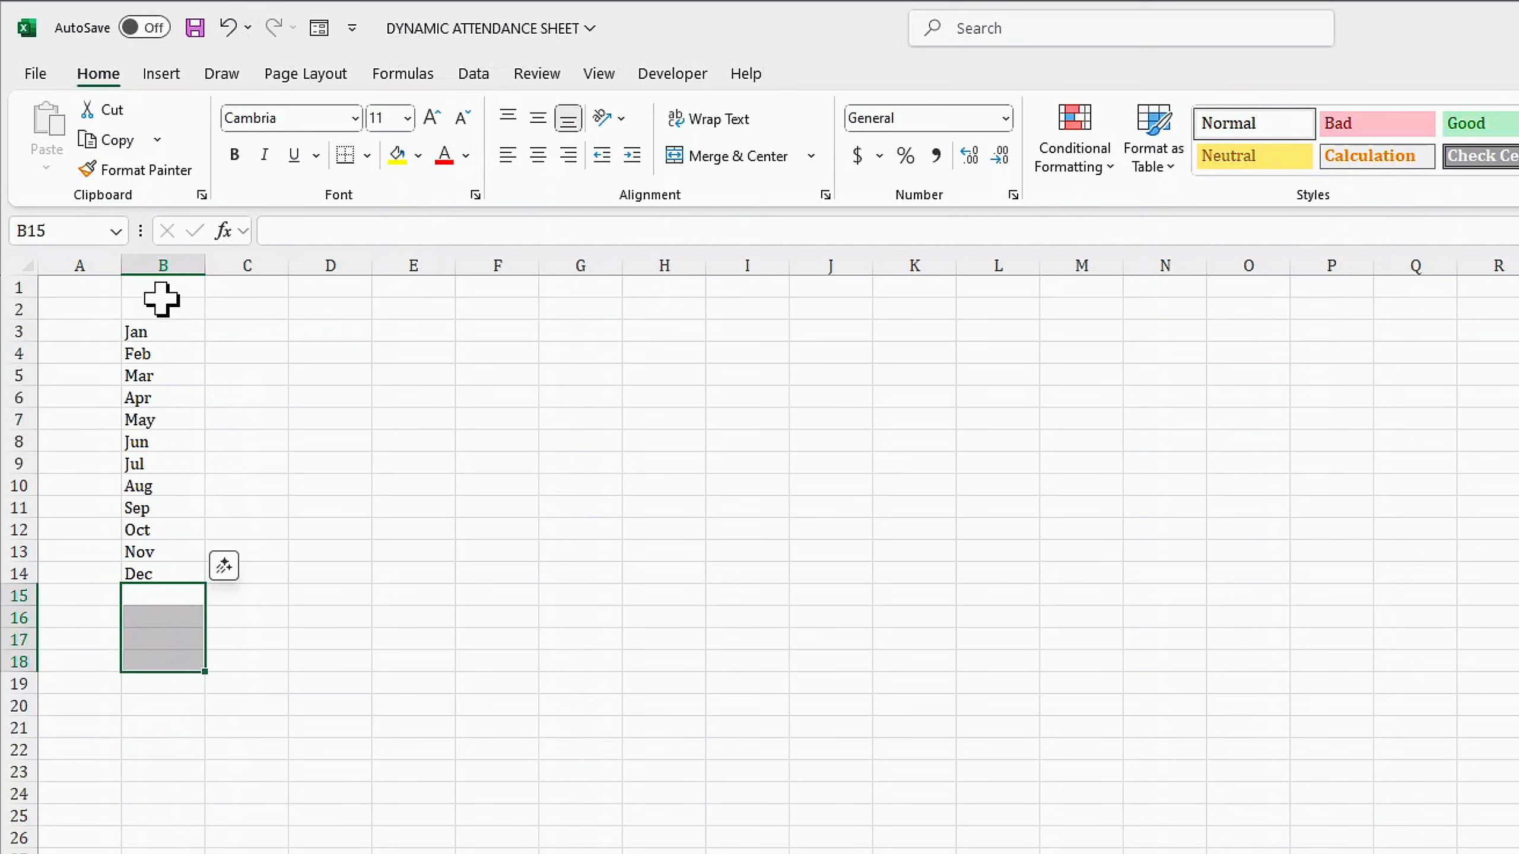
Step: Name the range of months in B3:B14 "month"
drag(159, 333, 139, 565)
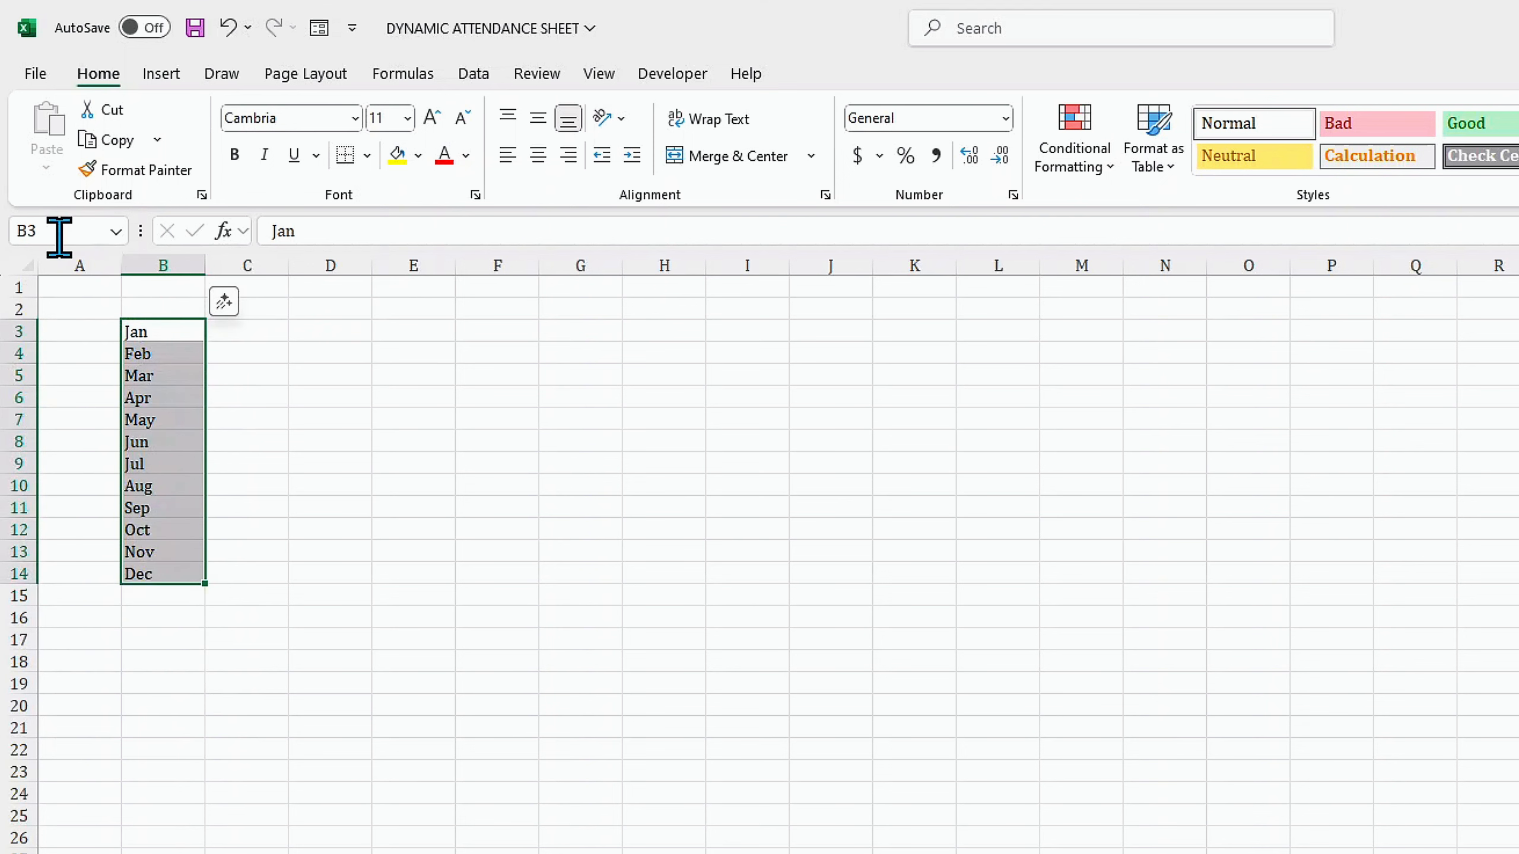
click(40, 231)
text(month)
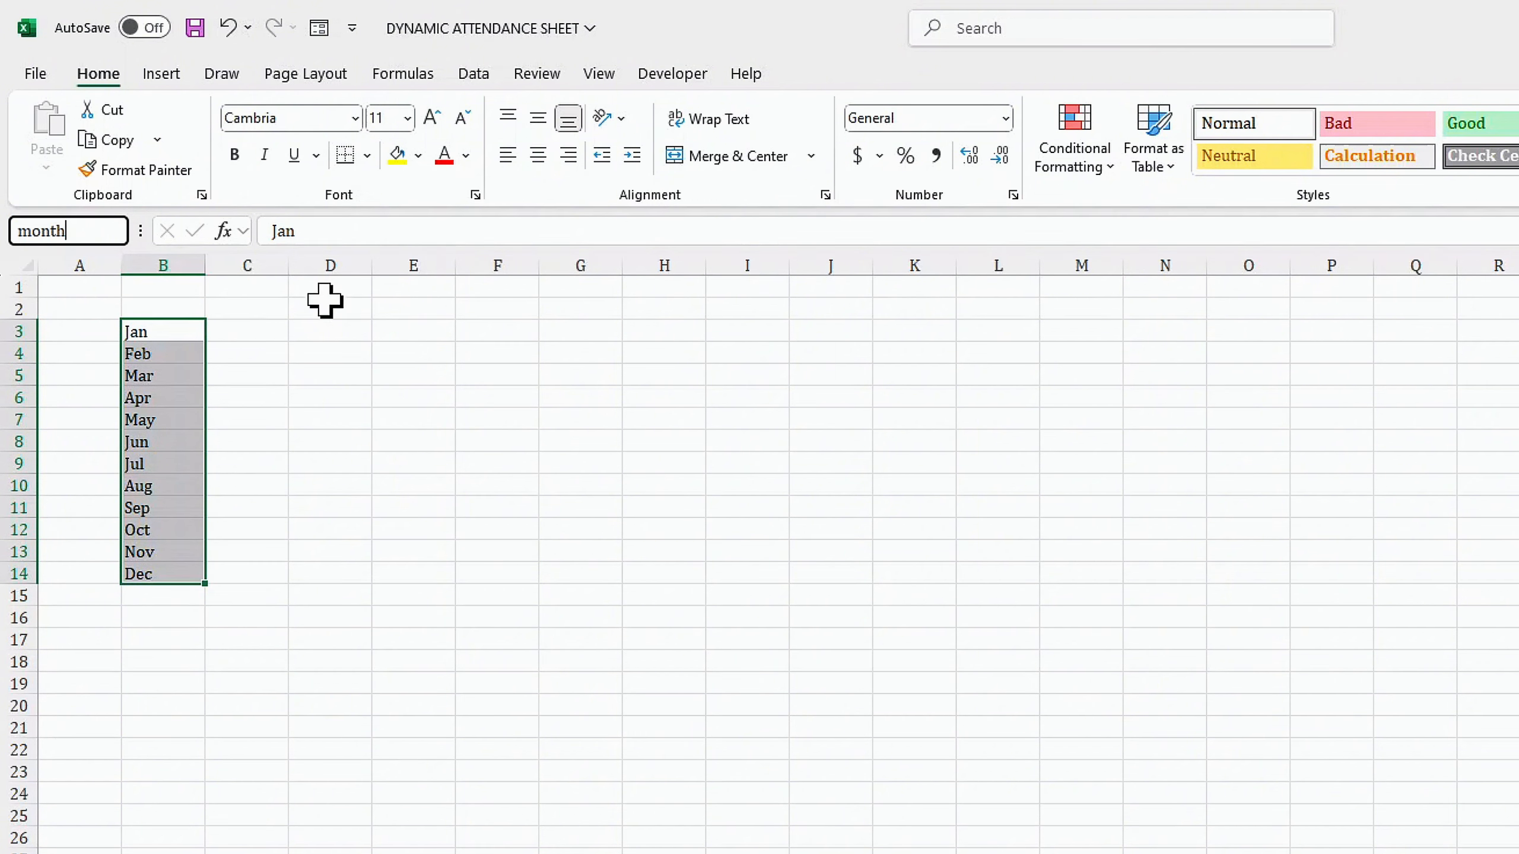
key(Return)
Step: Enter the years 2024, 2025 and 2026 in cells D3:D5
click(343, 328)
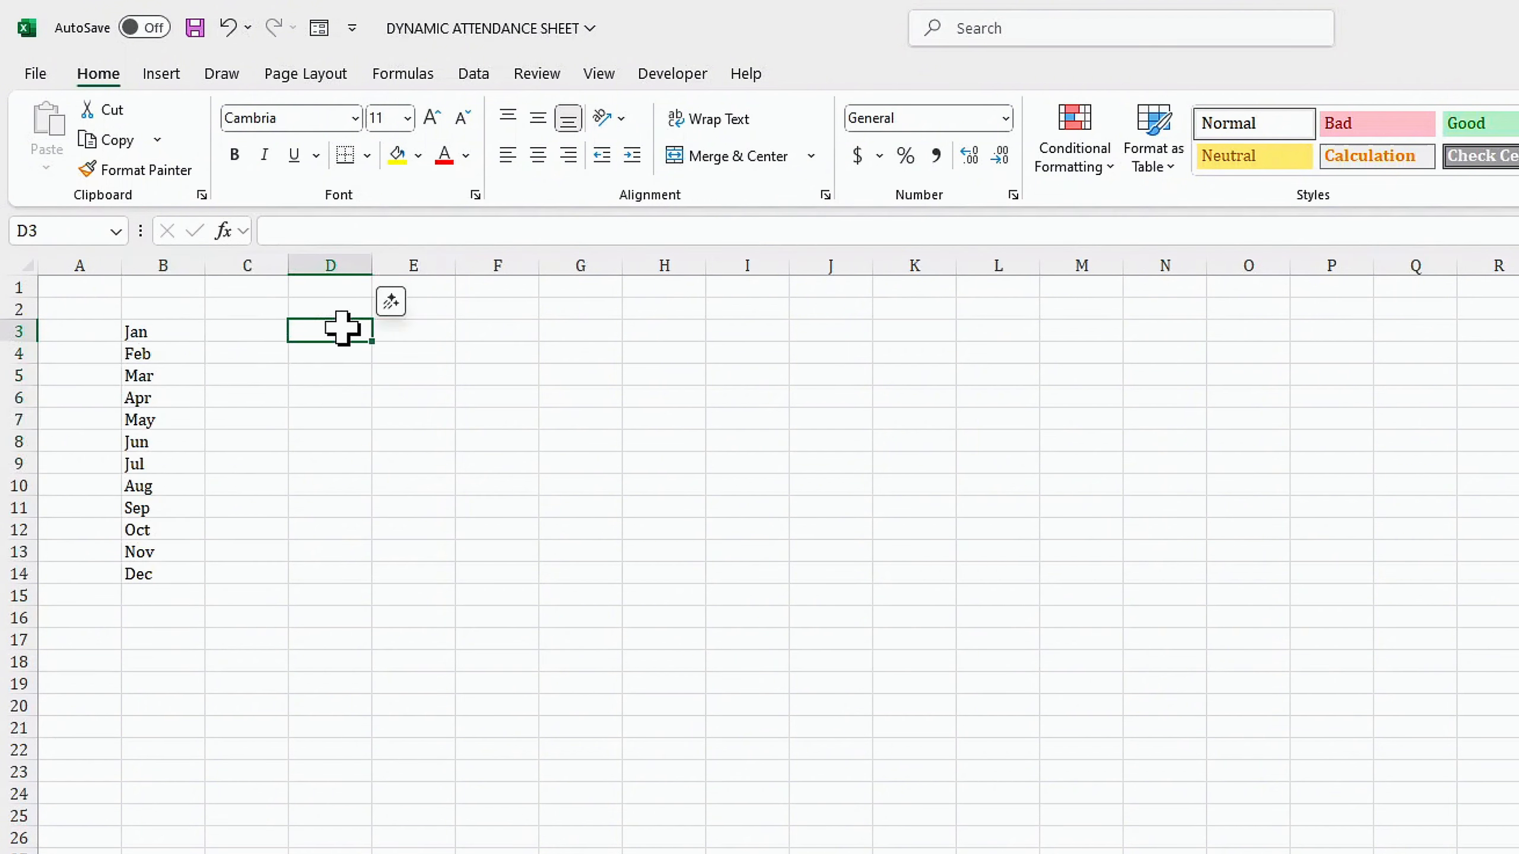
text(2024)
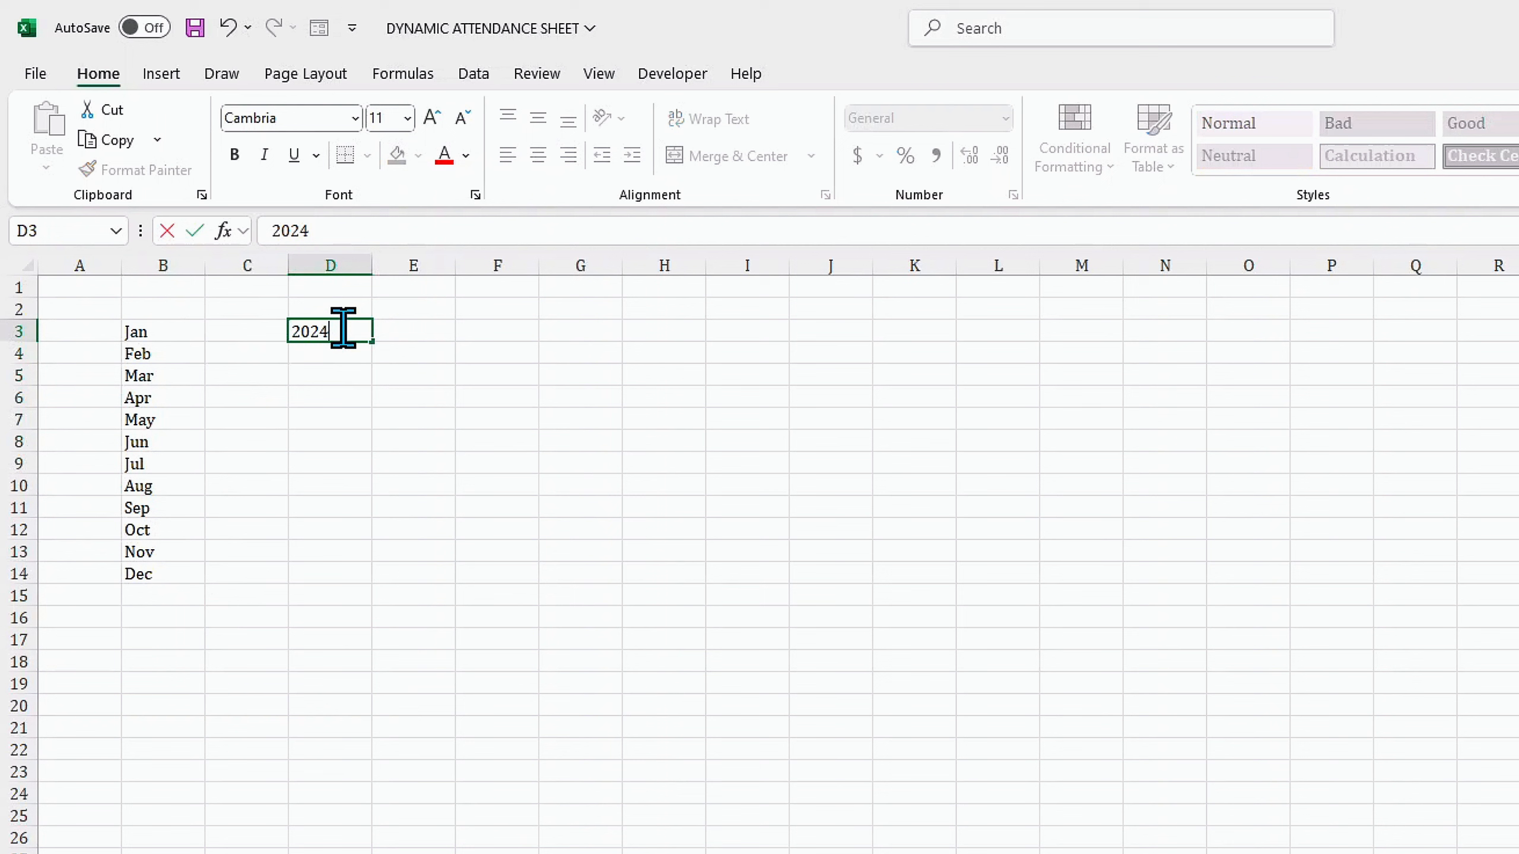
key(Return)
text(2)
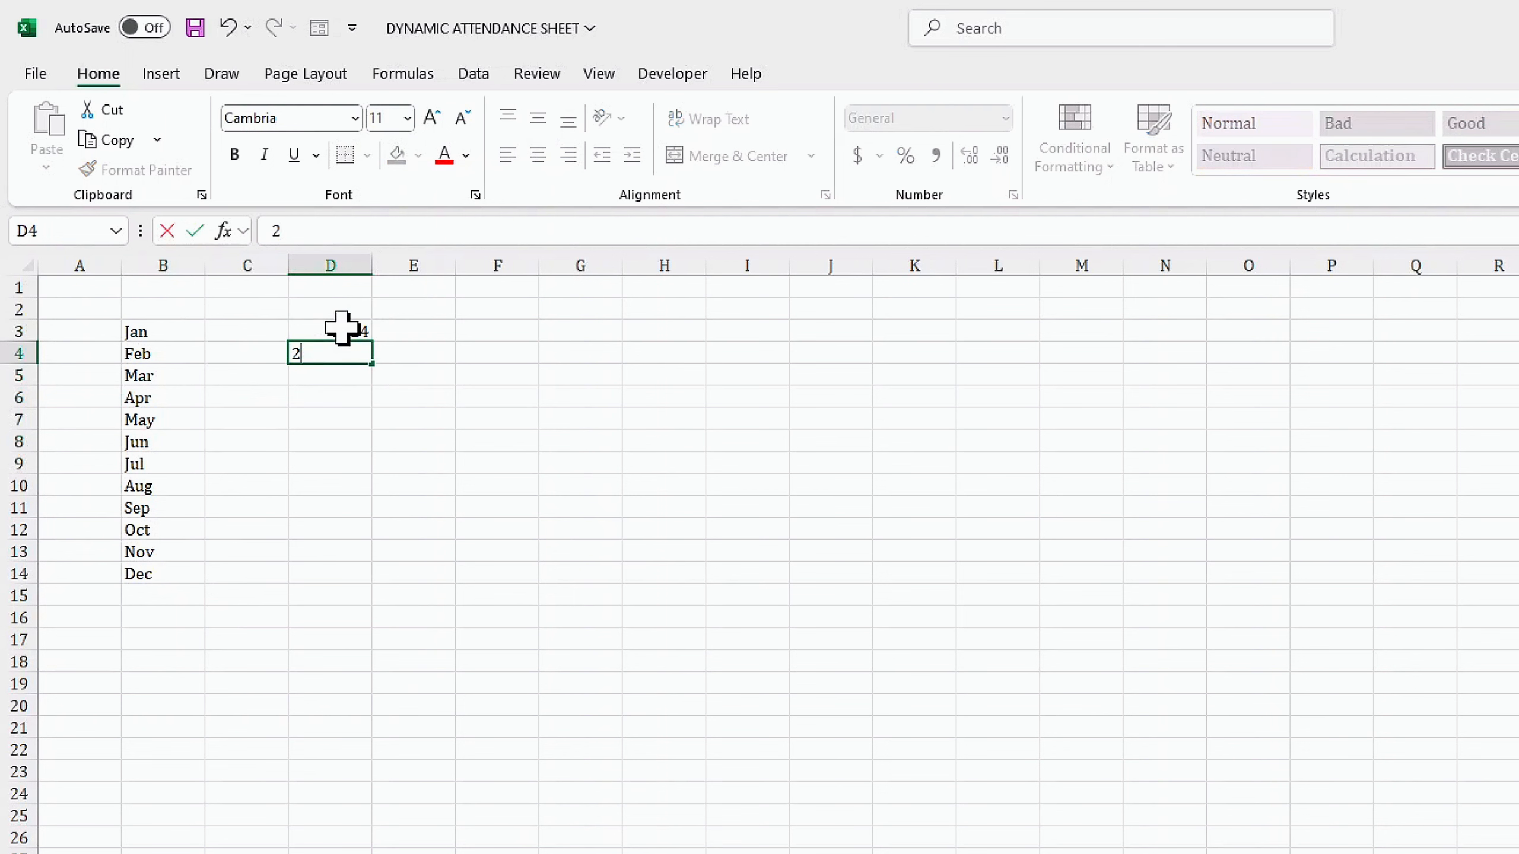
text(025)
key(Return)
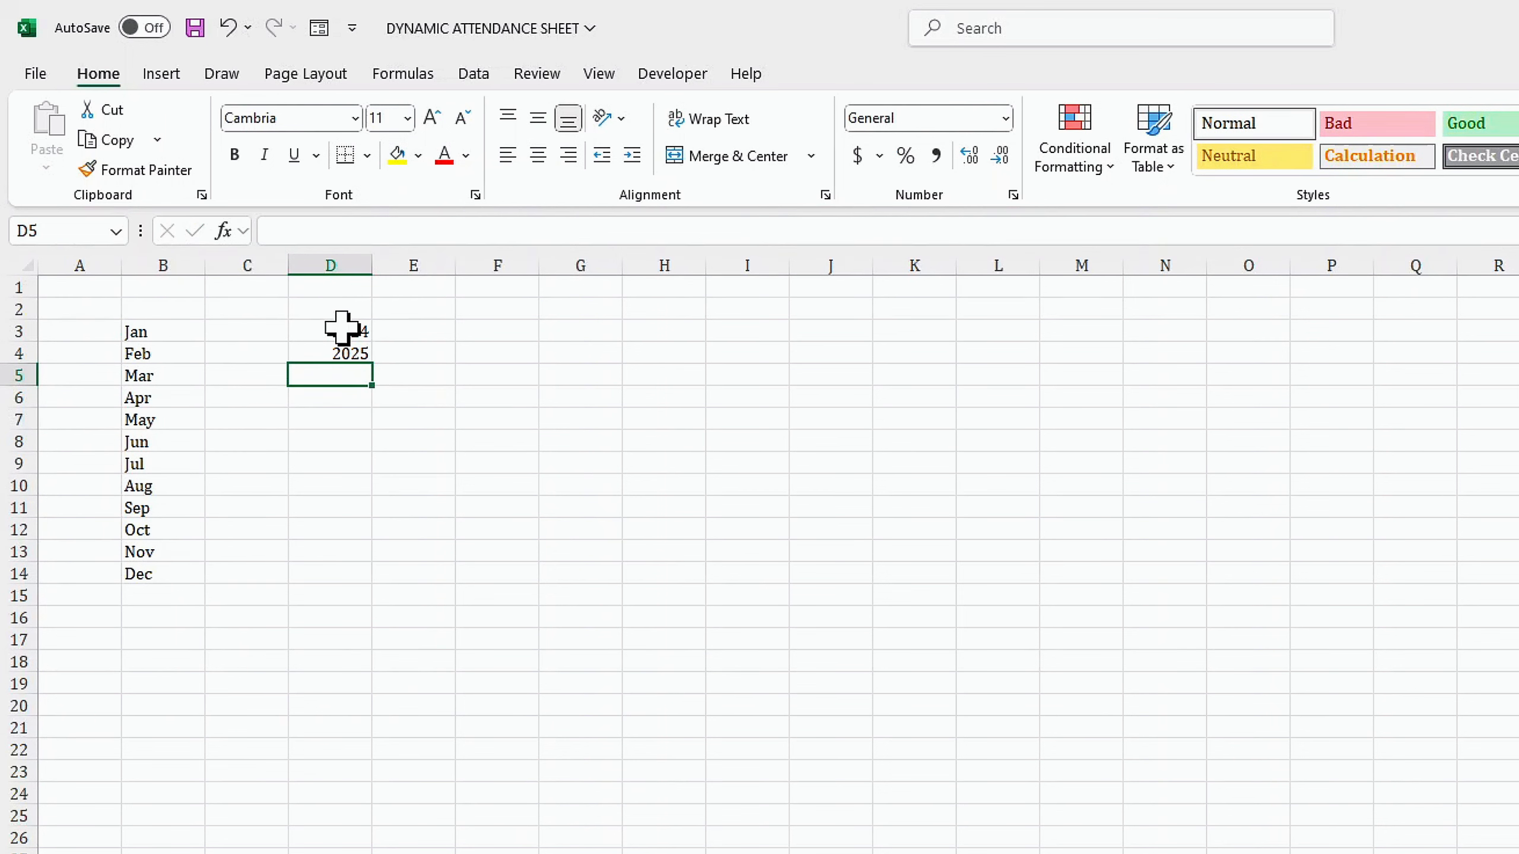
text(2026)
key(Return)
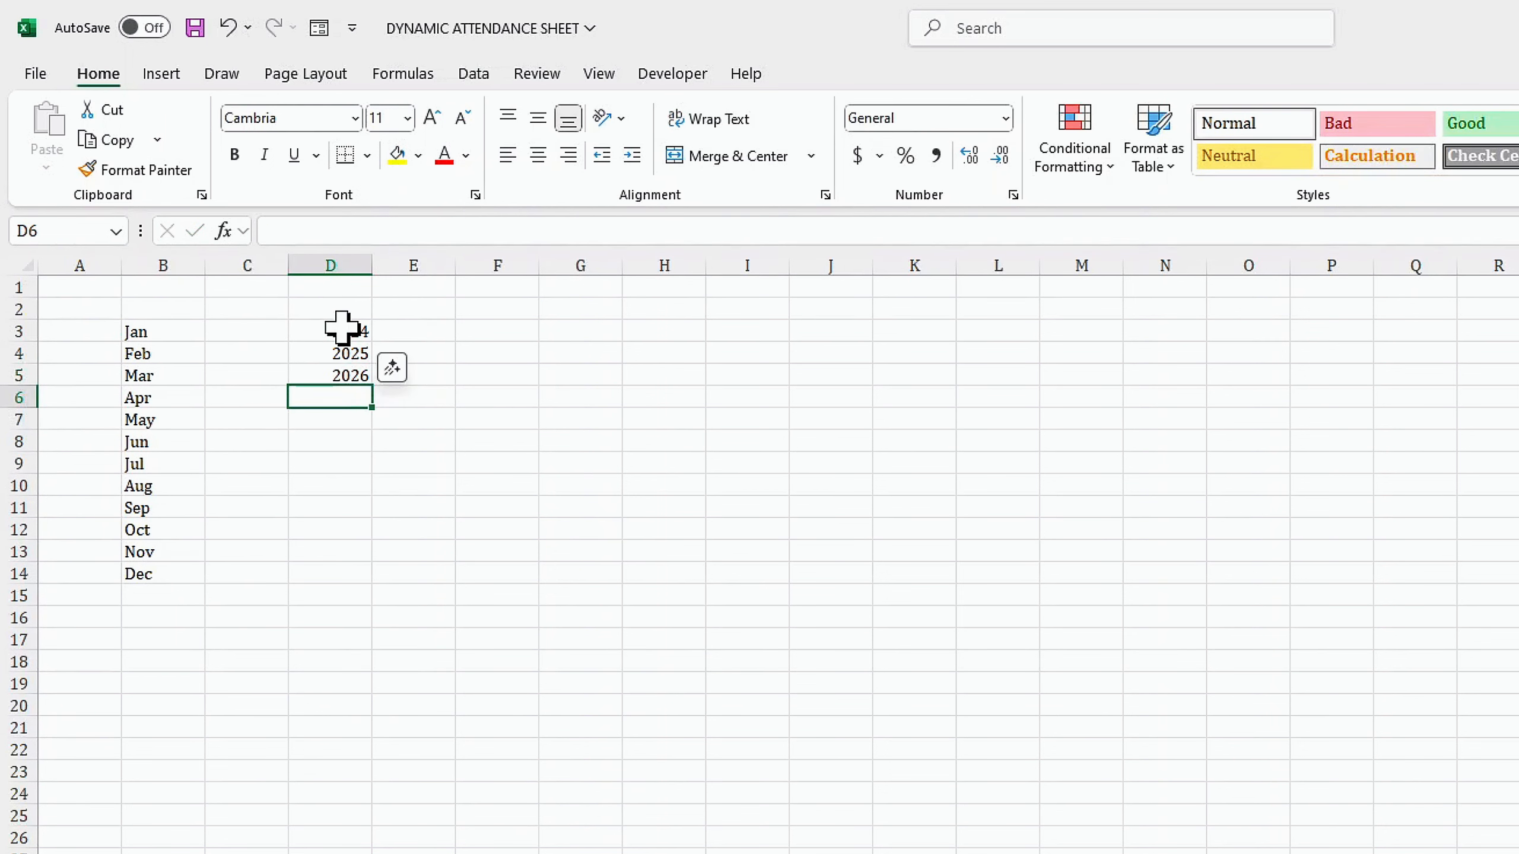
Step: Name the range of years in D3:D5 "year"
drag(343, 328, 360, 378)
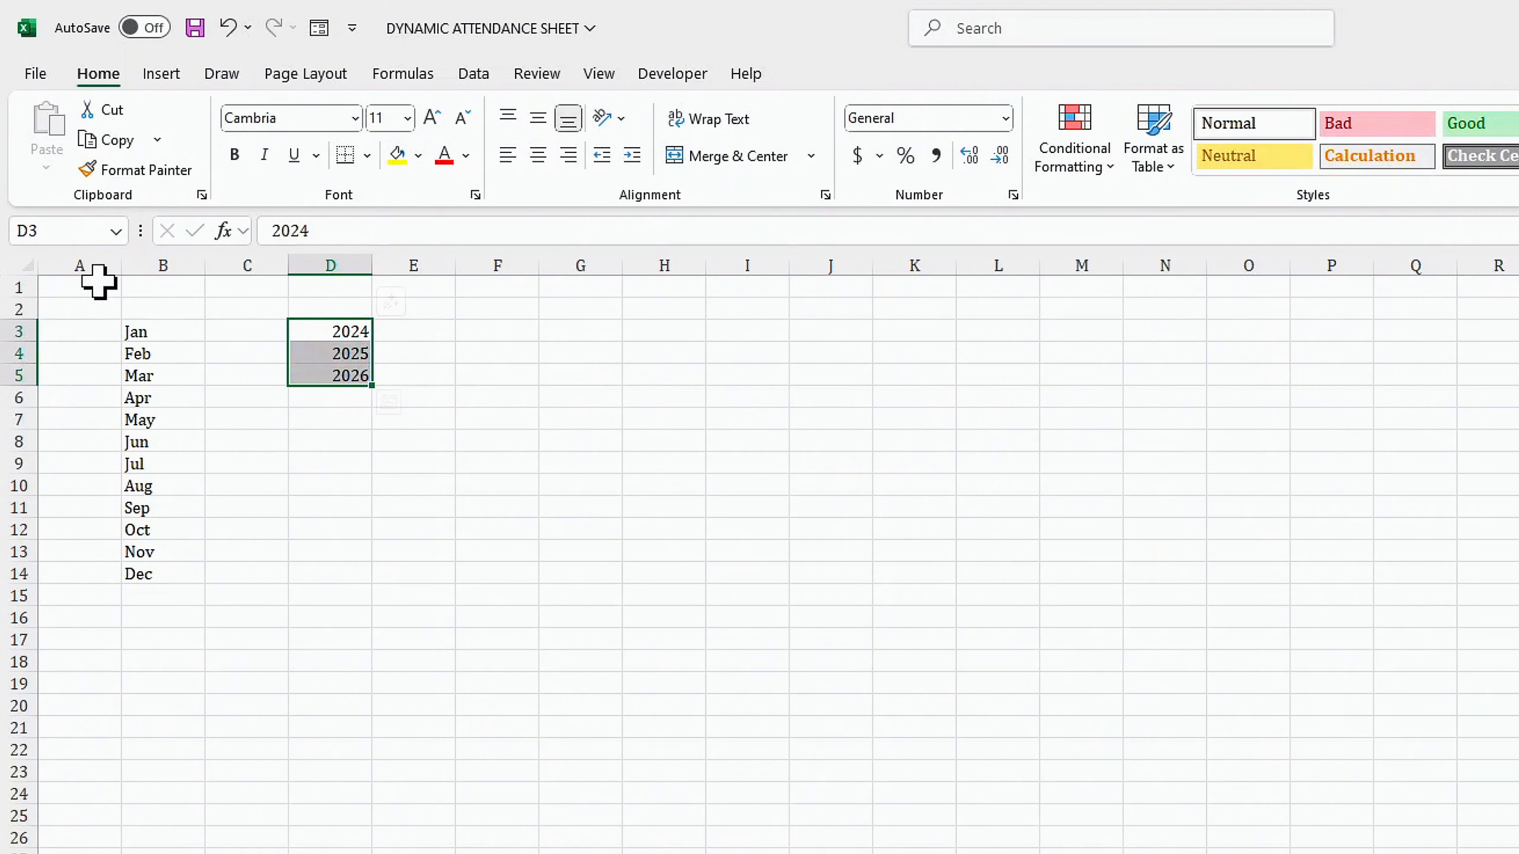
click(63, 230)
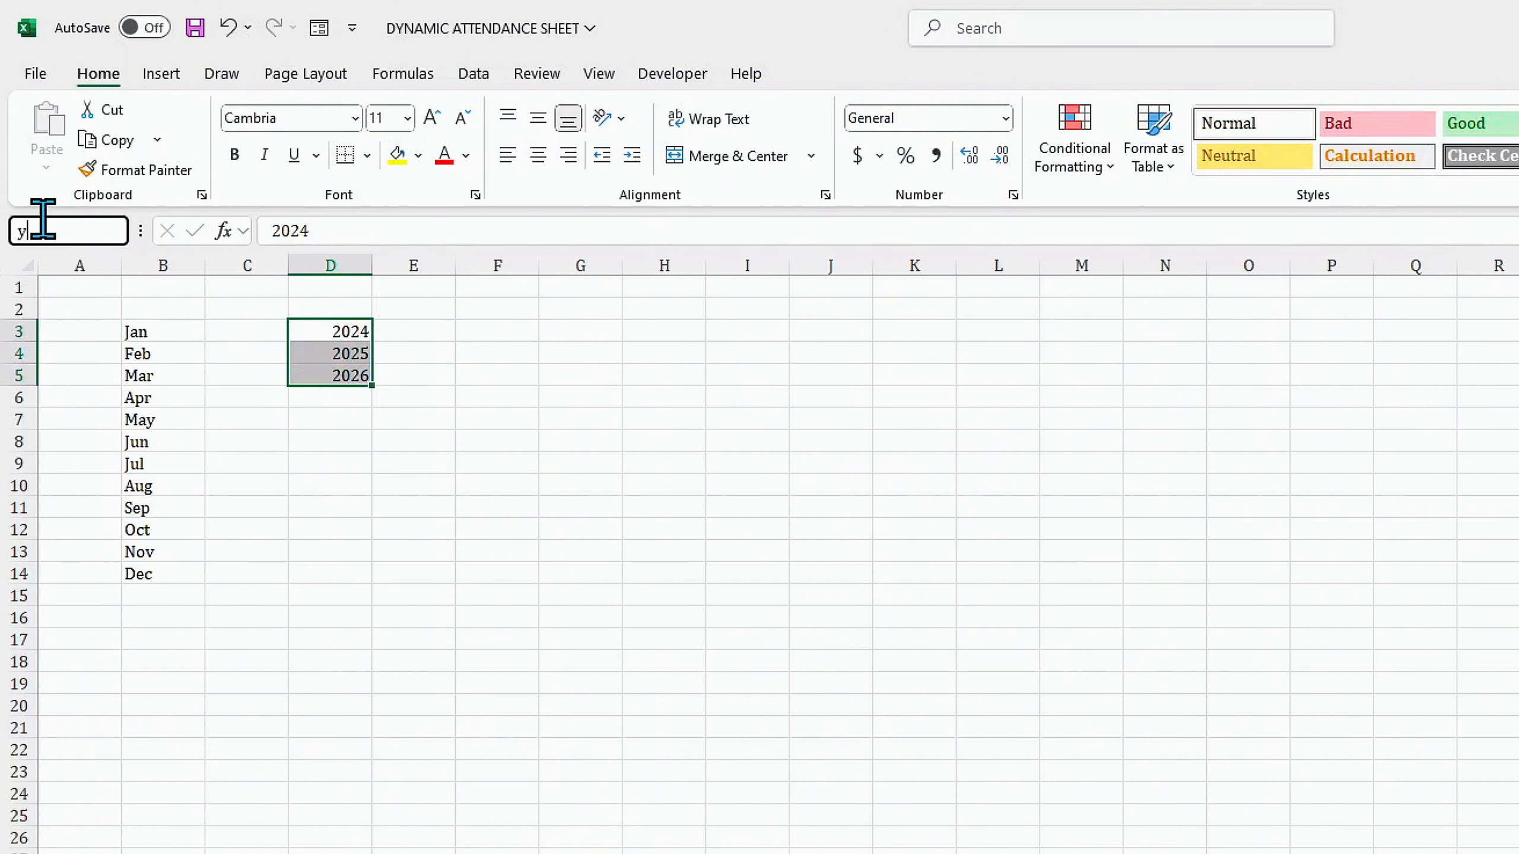
text(year)
key(Return)
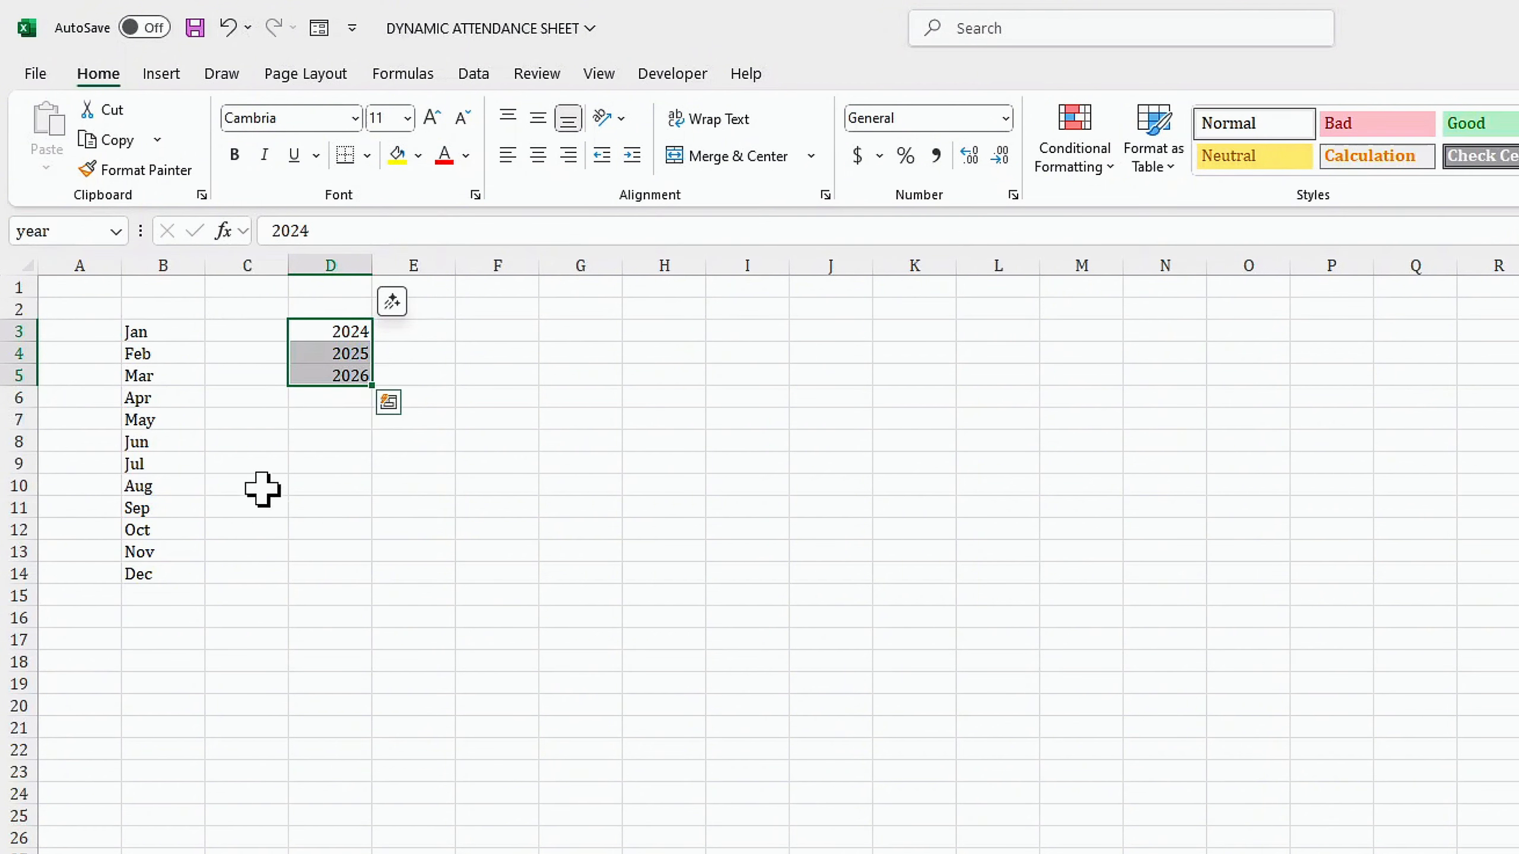
click(185, 417)
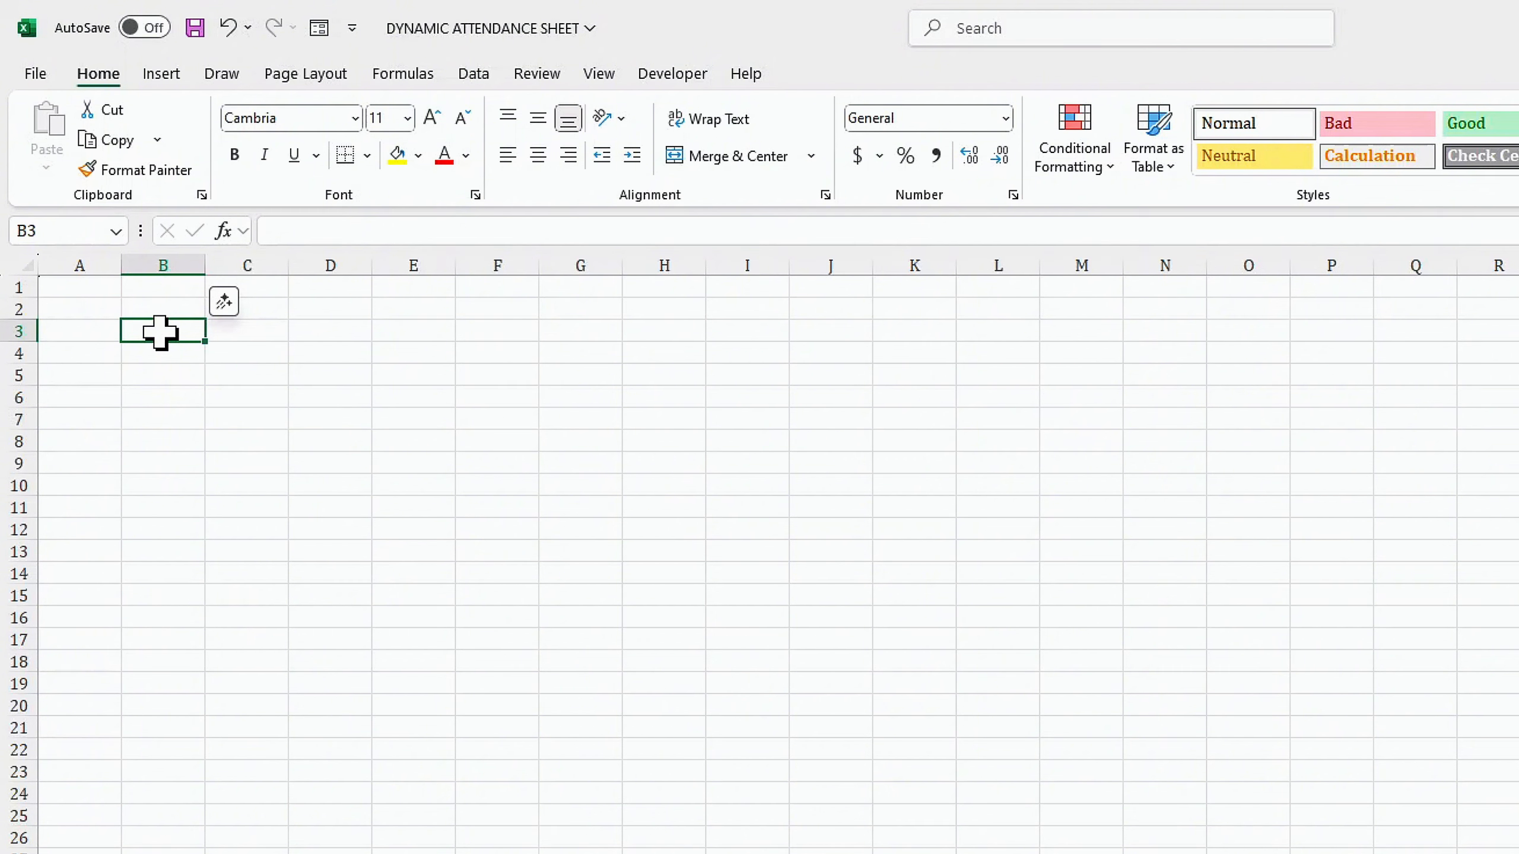
Step: Enter the labels Month and Year in B3:B4, and Start Date and End Date in B6:B7
text(Month)
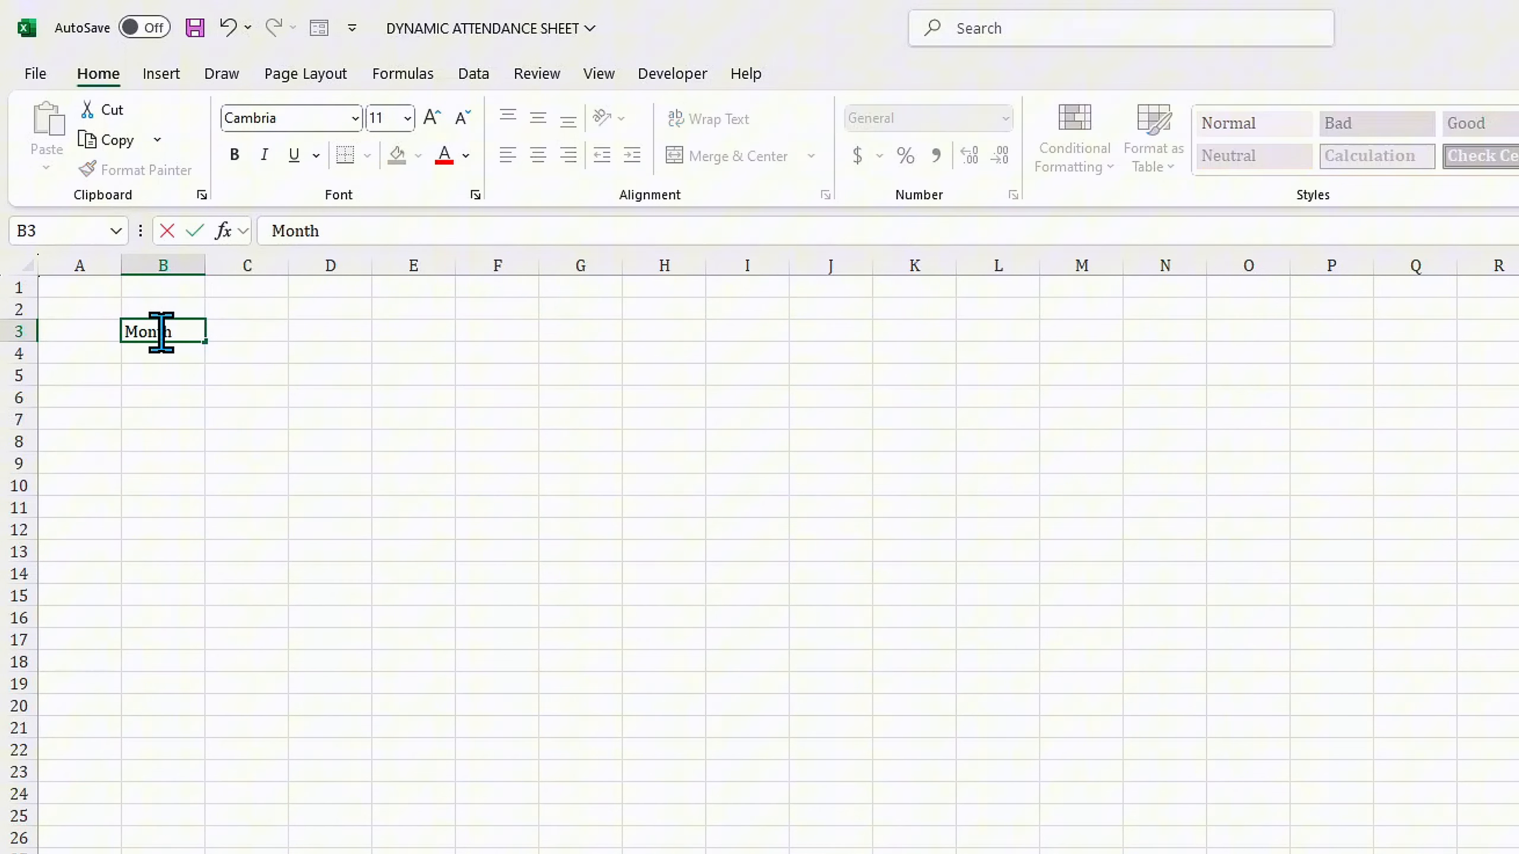
key(Return)
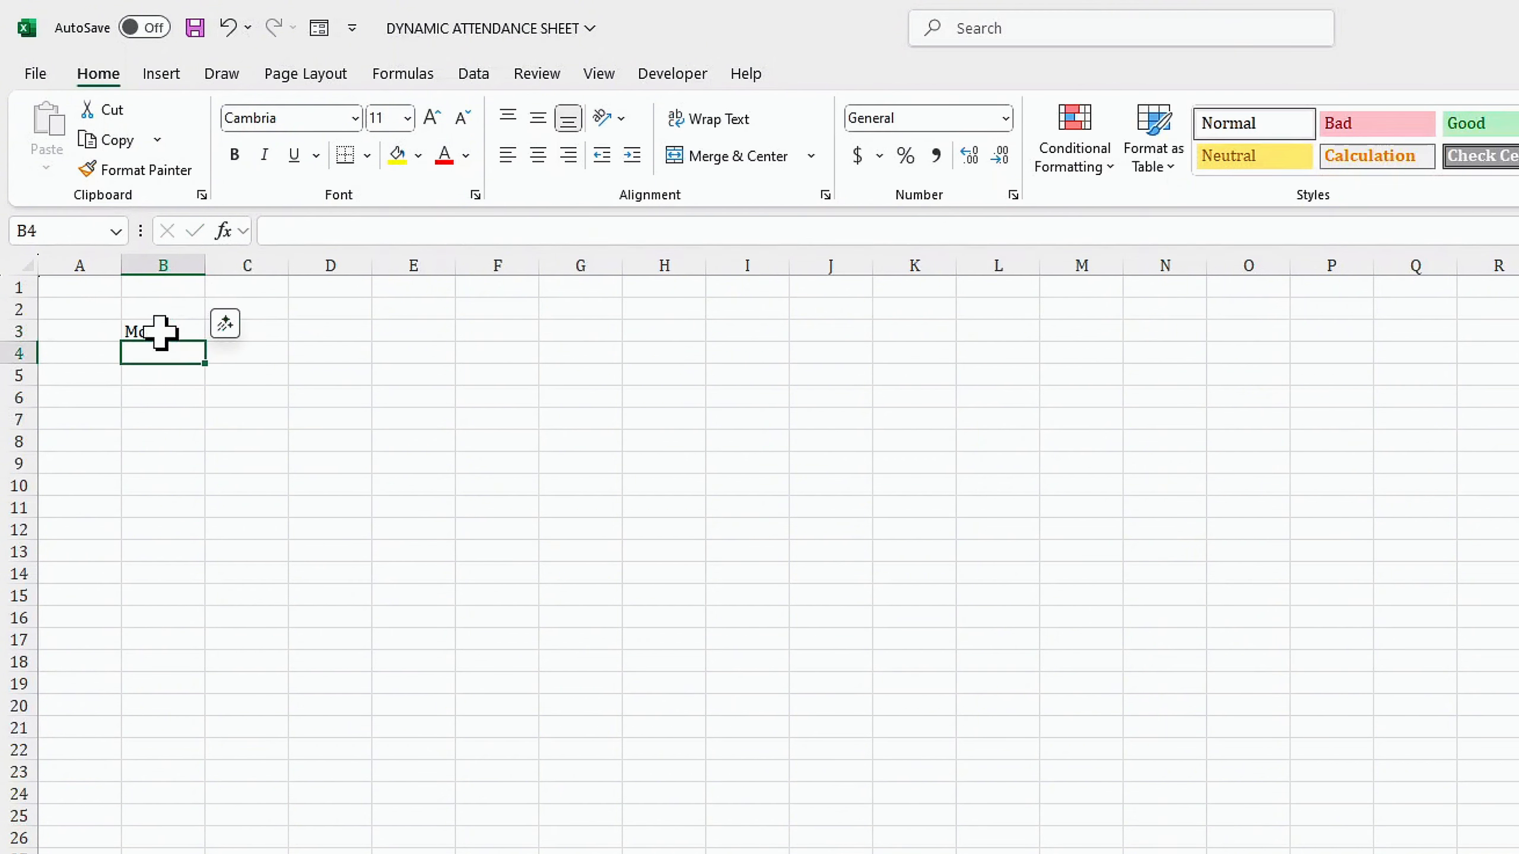
text(Year)
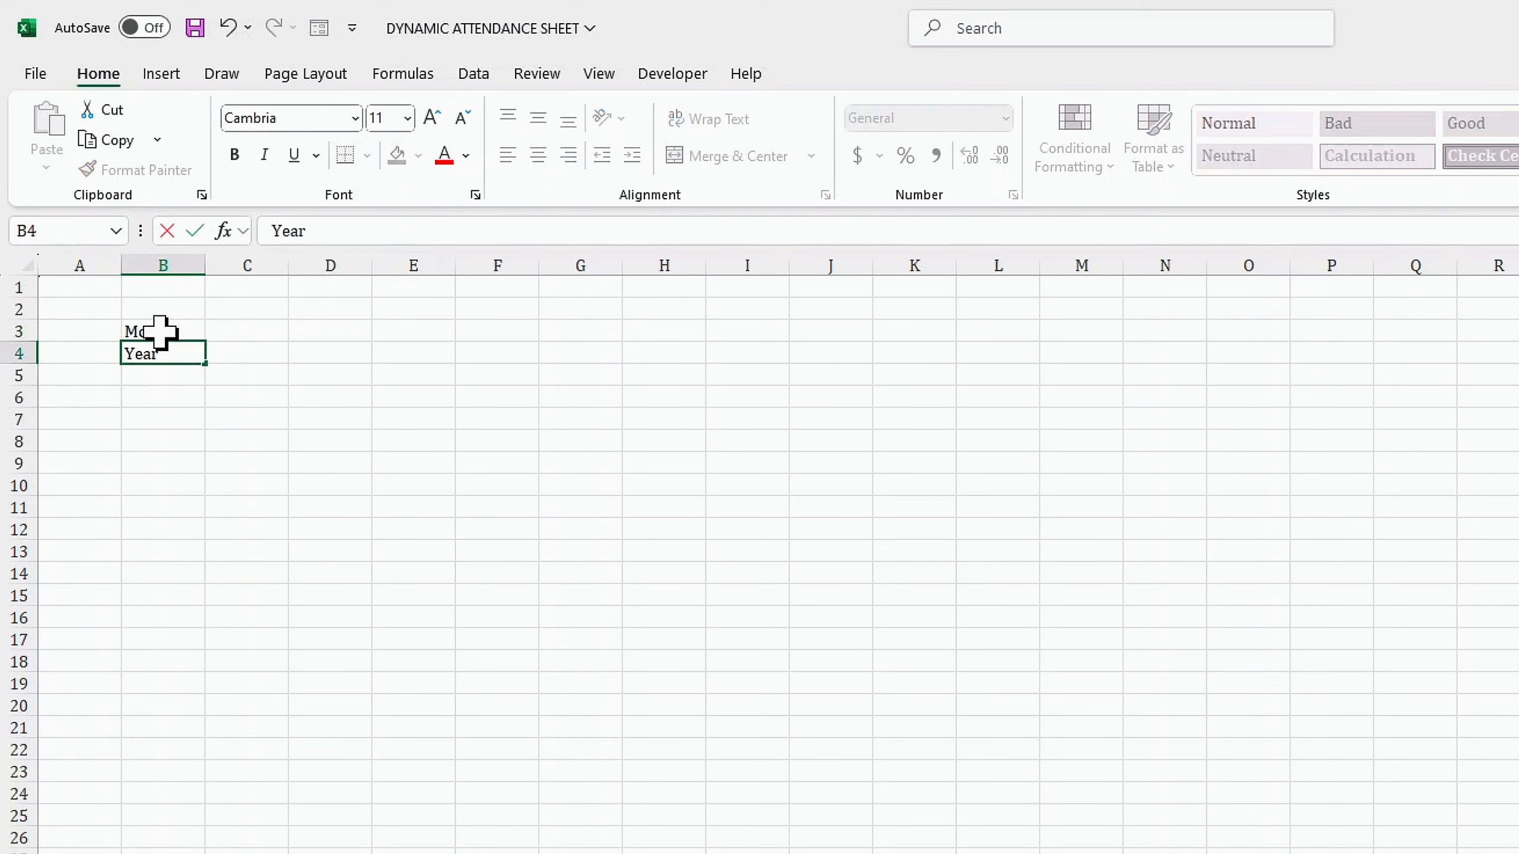
click(161, 392)
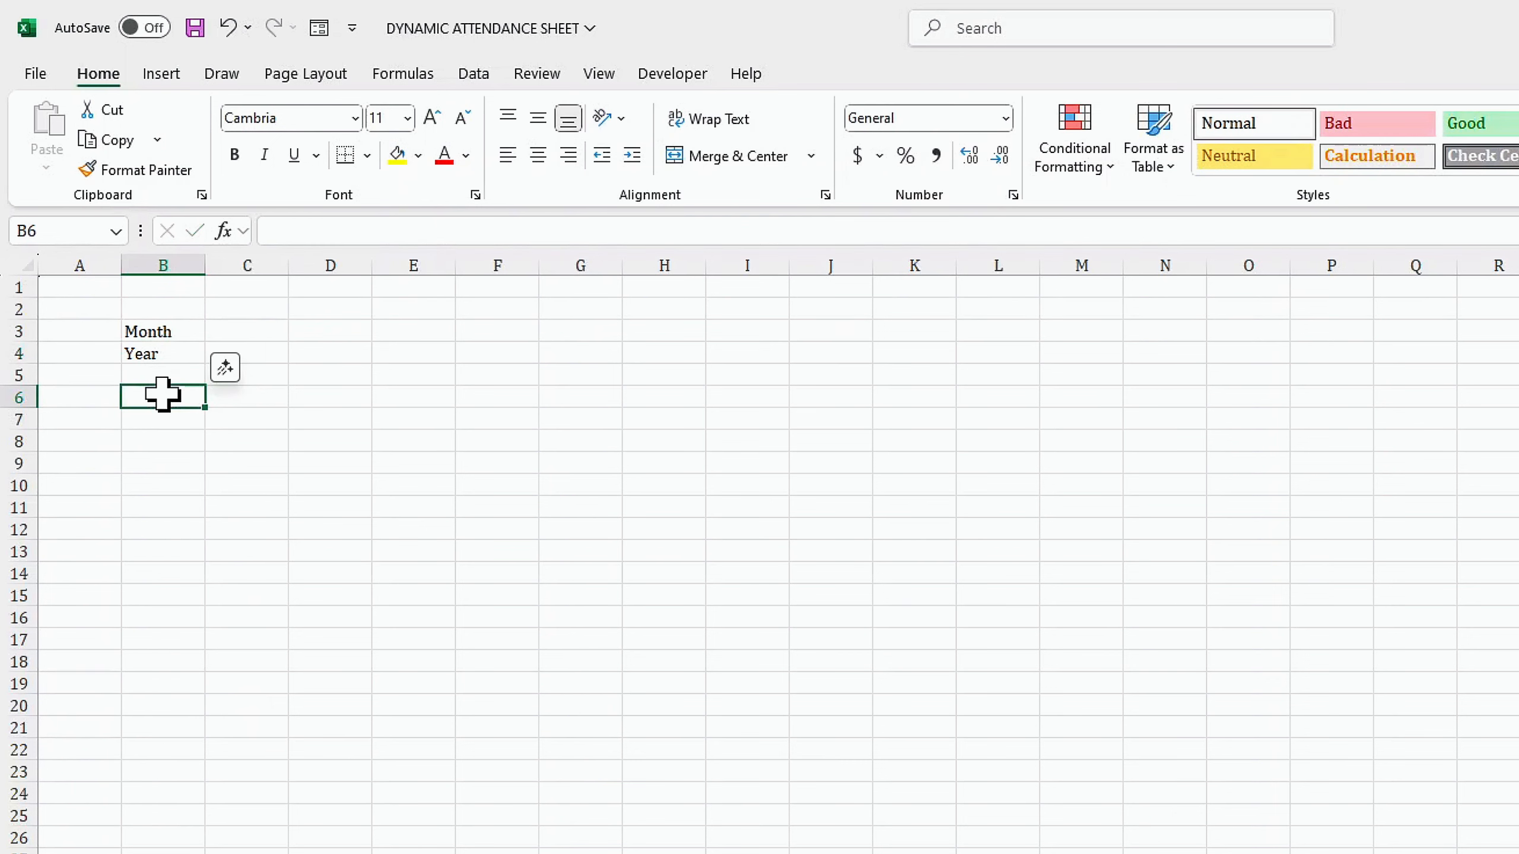
text(Start Date)
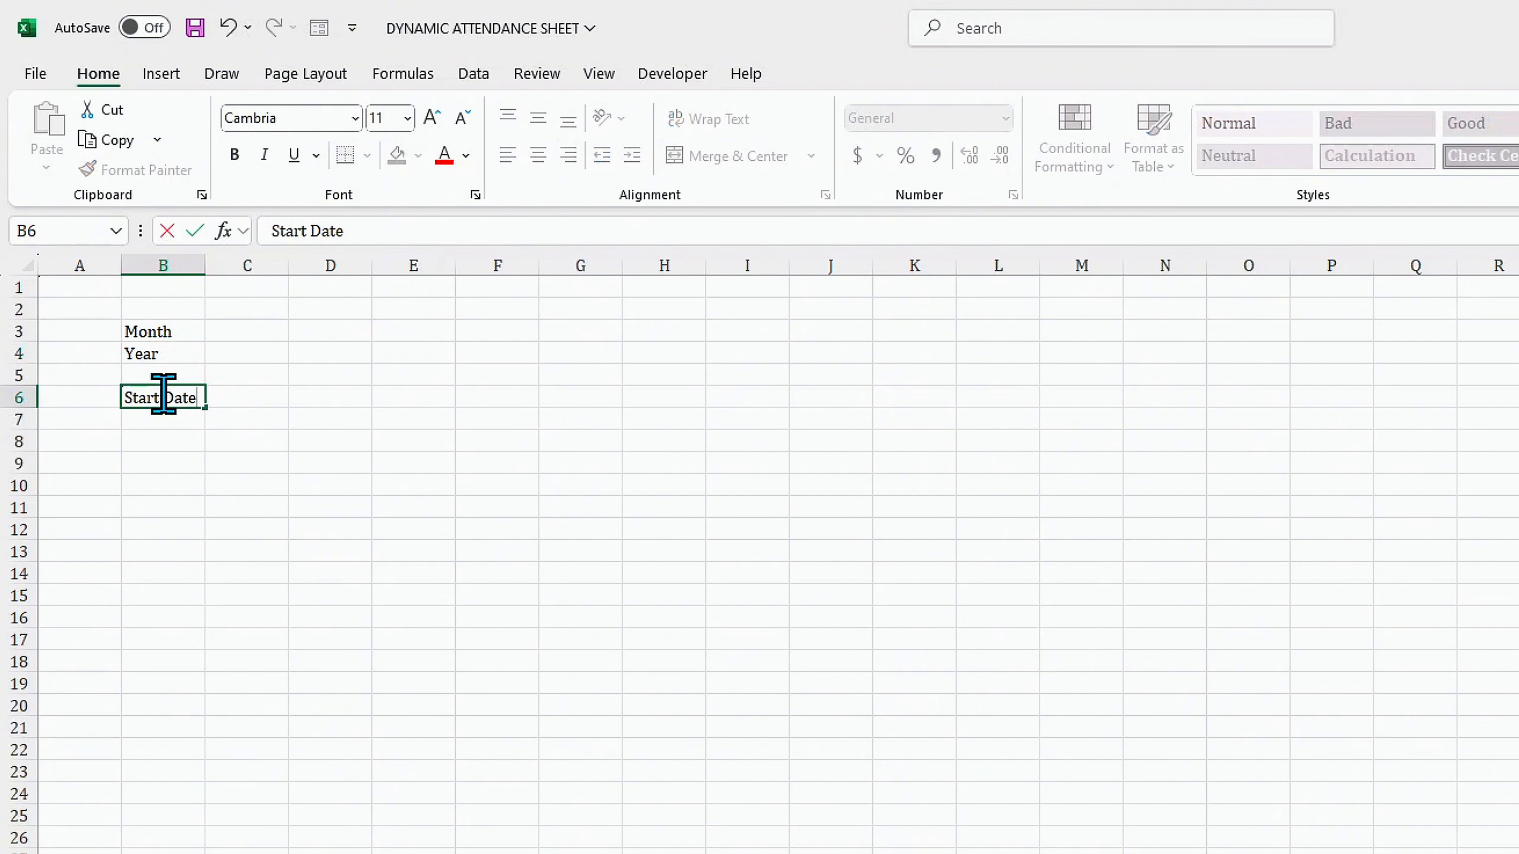
key(Return)
text(Date)
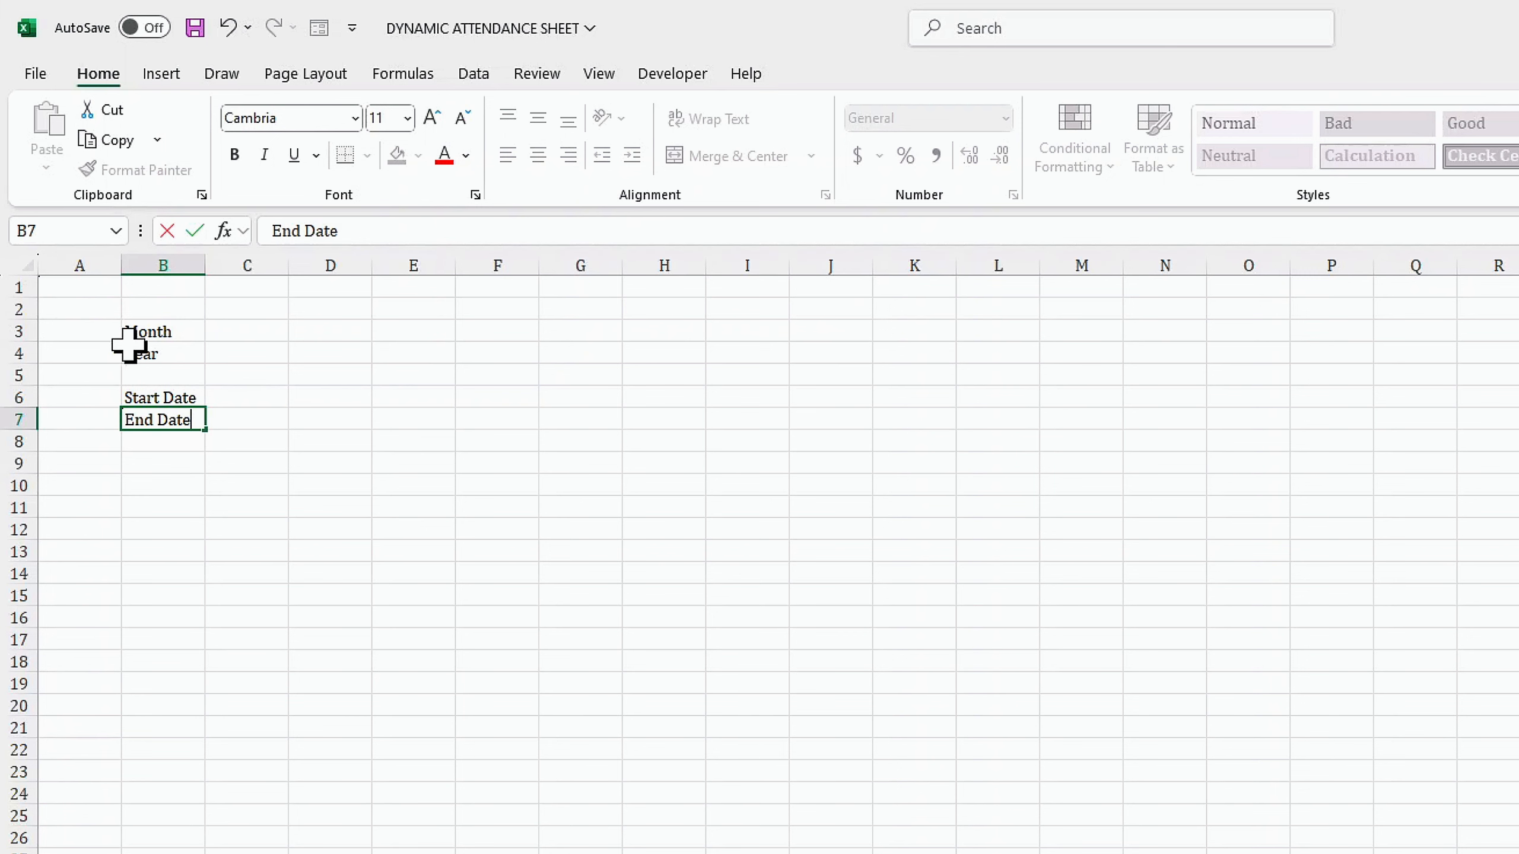
Step: Add a list data validation to cell C3 beside Month, using the named range month as its source
click(227, 331)
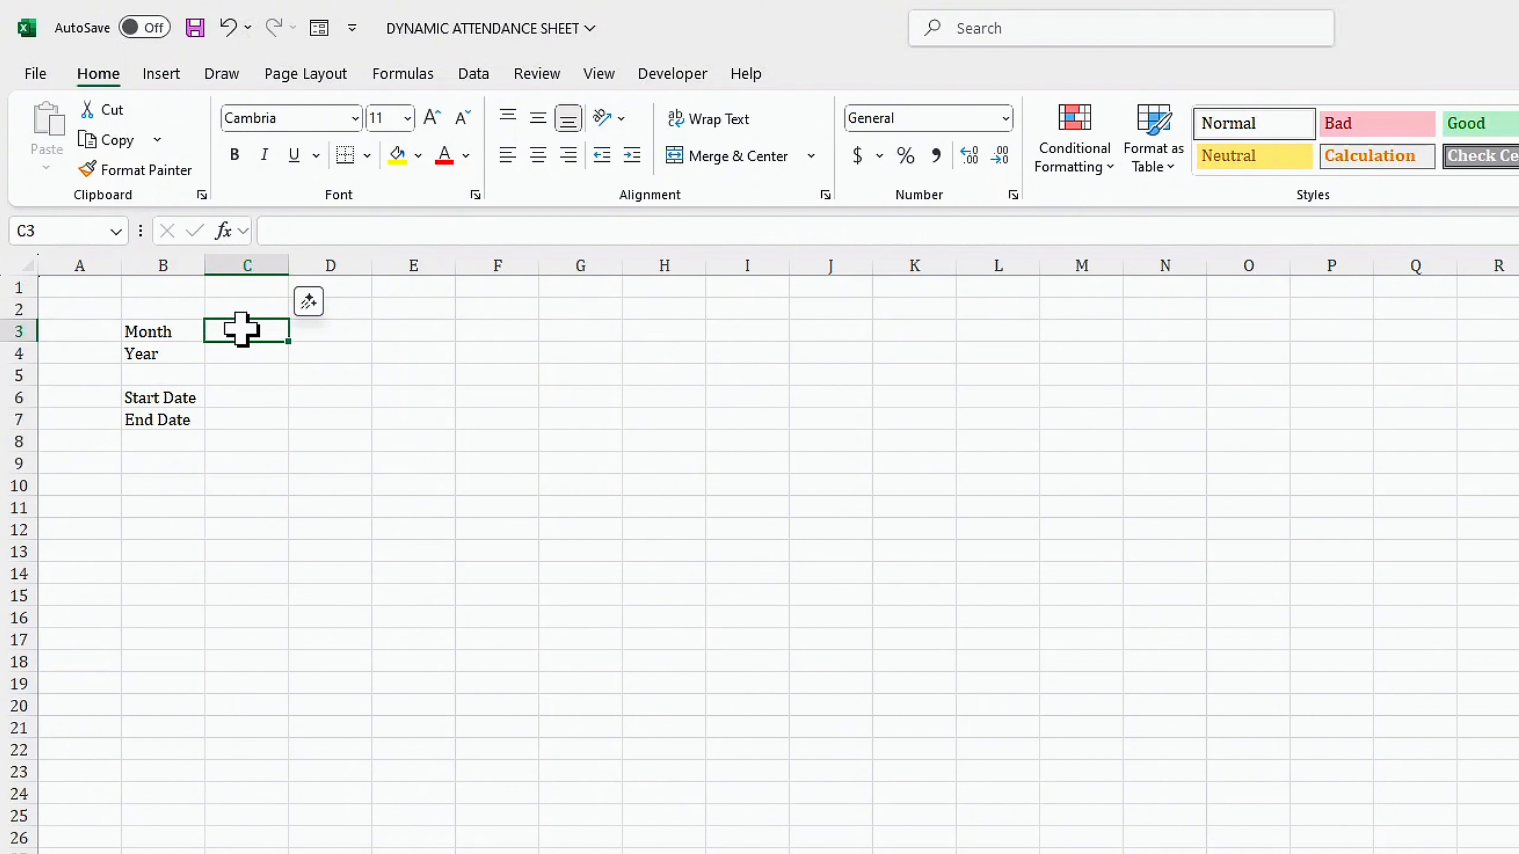
key(alt)
key(d)
key(l)
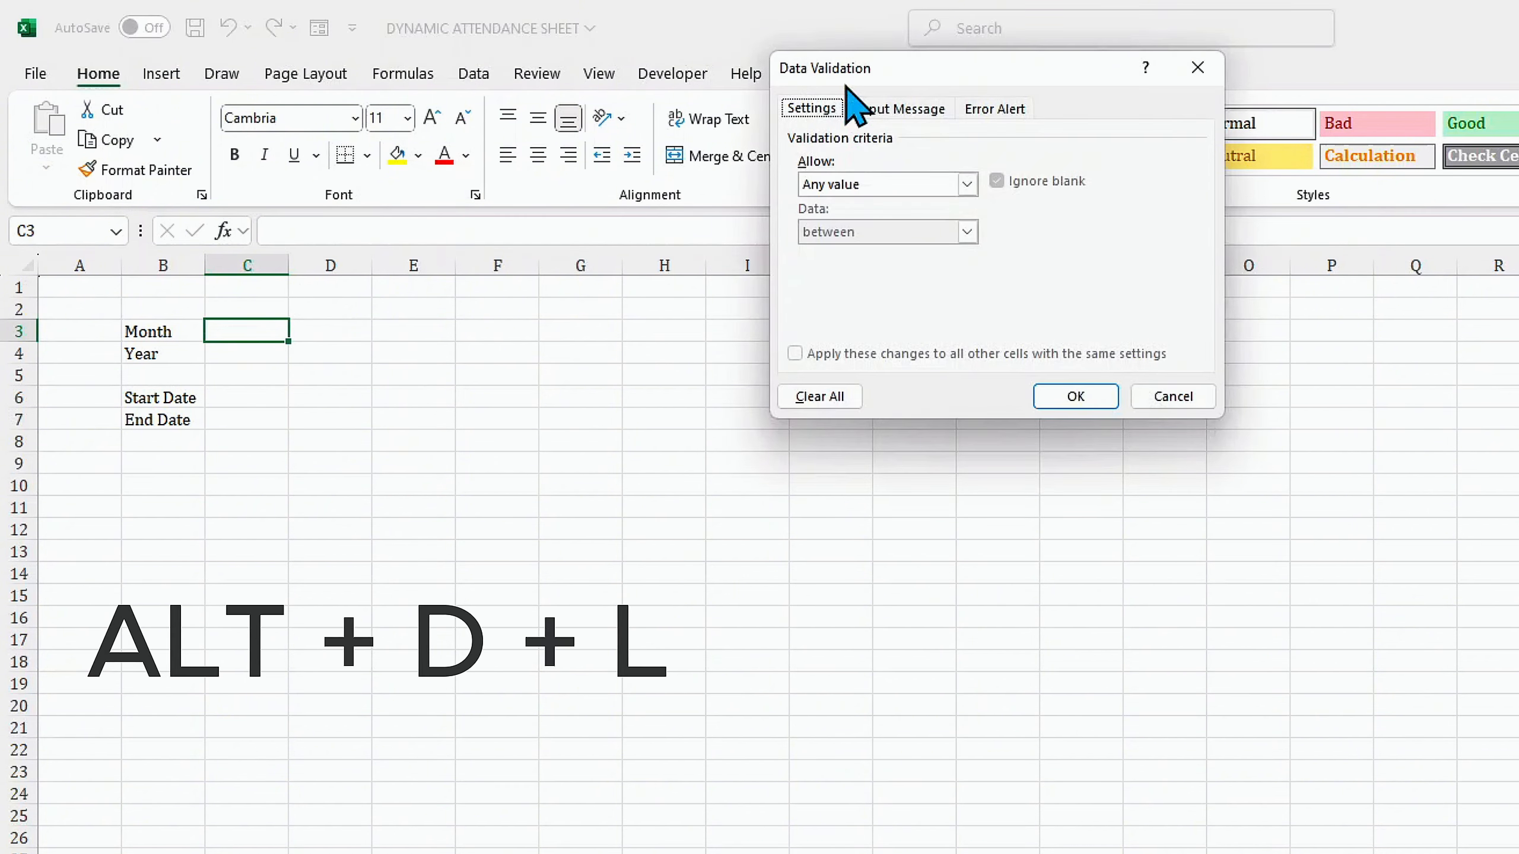
drag(865, 75, 376, 181)
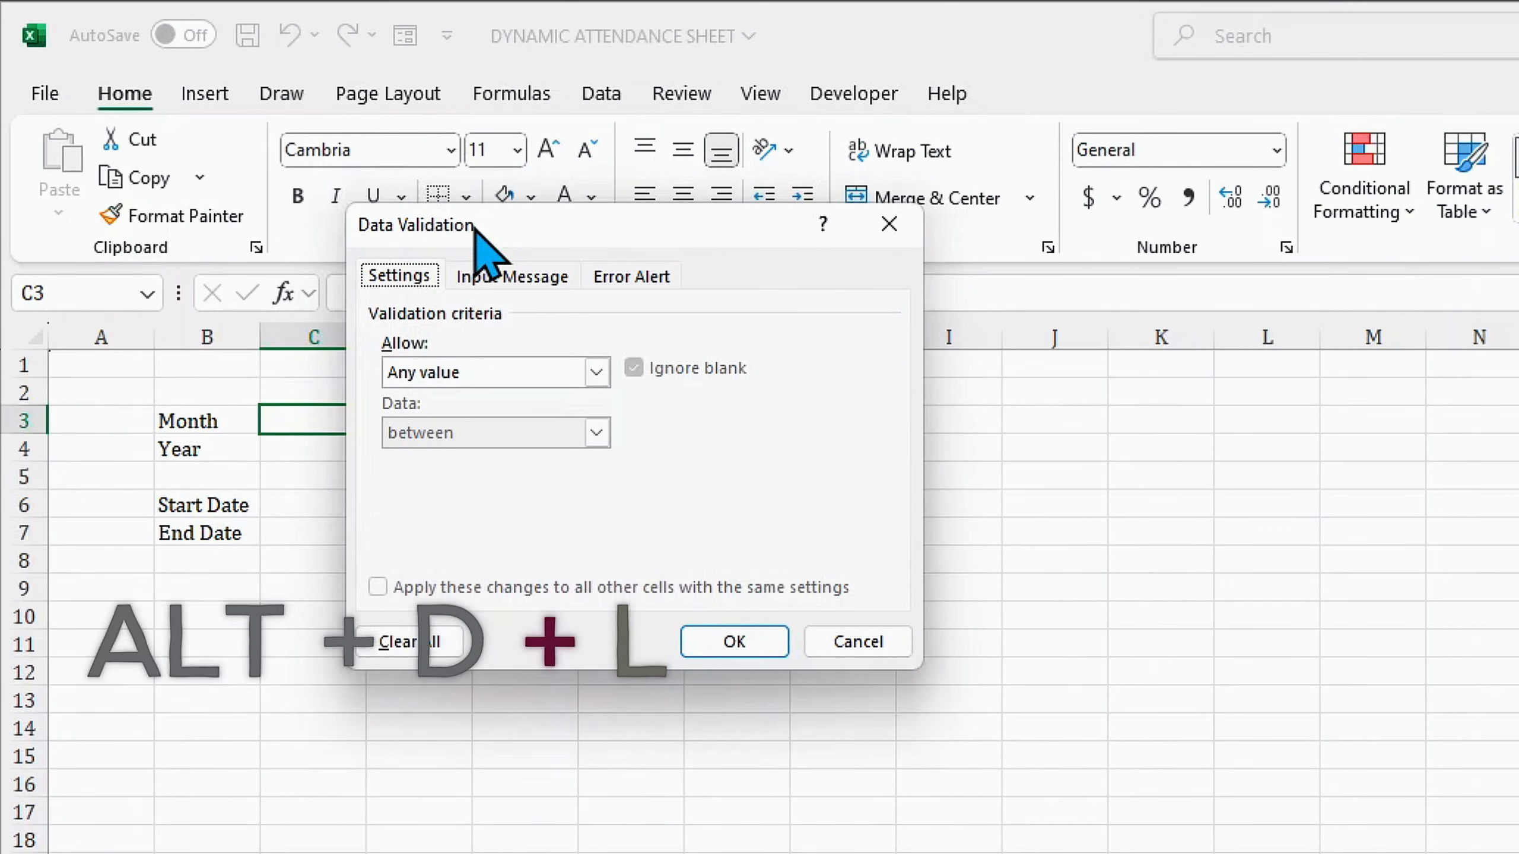
click(596, 371)
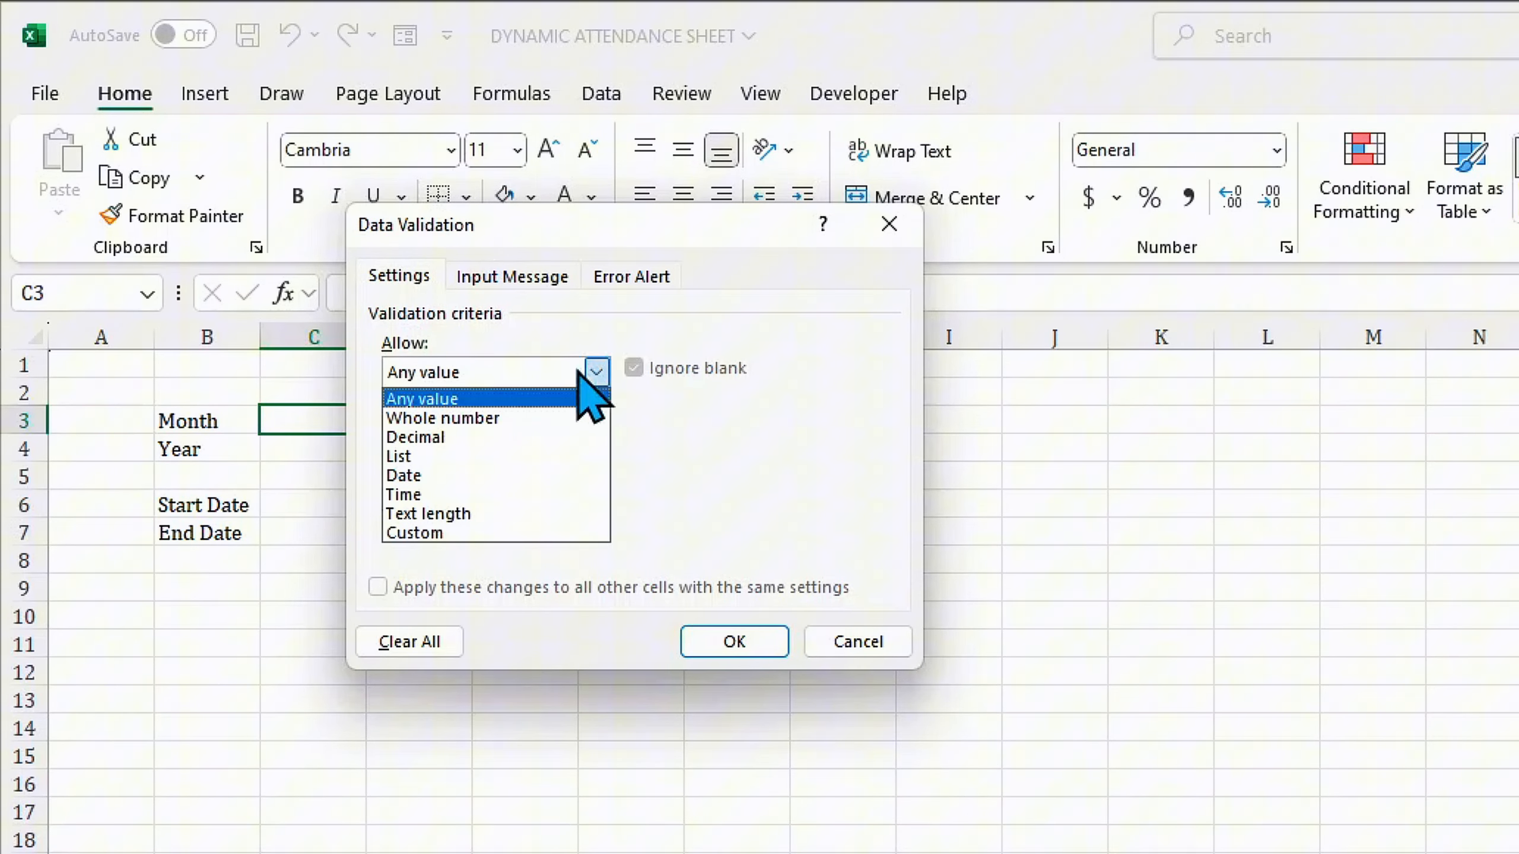
click(458, 455)
click(455, 494)
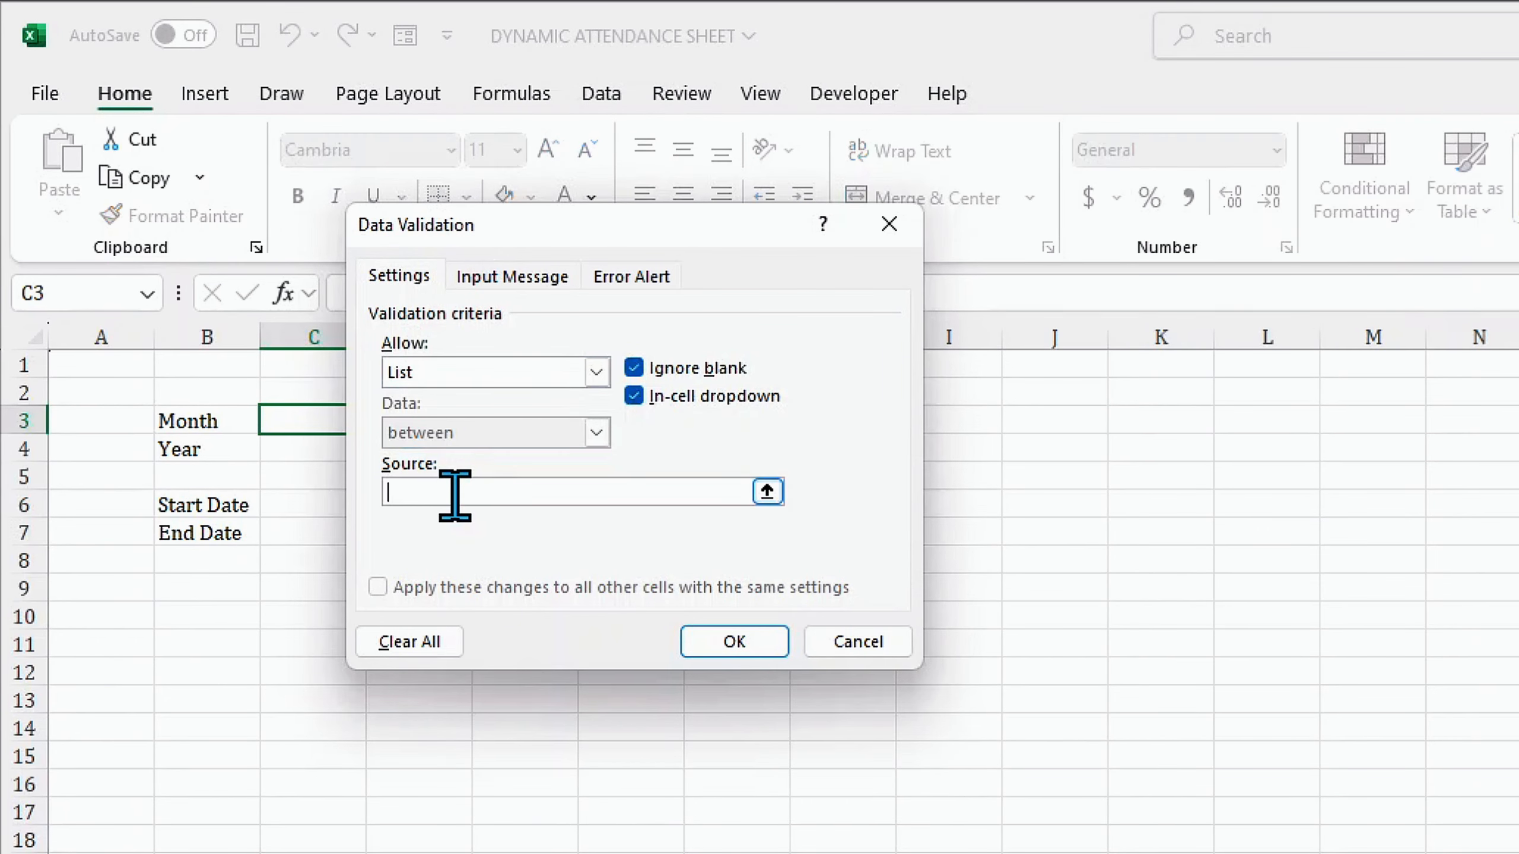
key(F3)
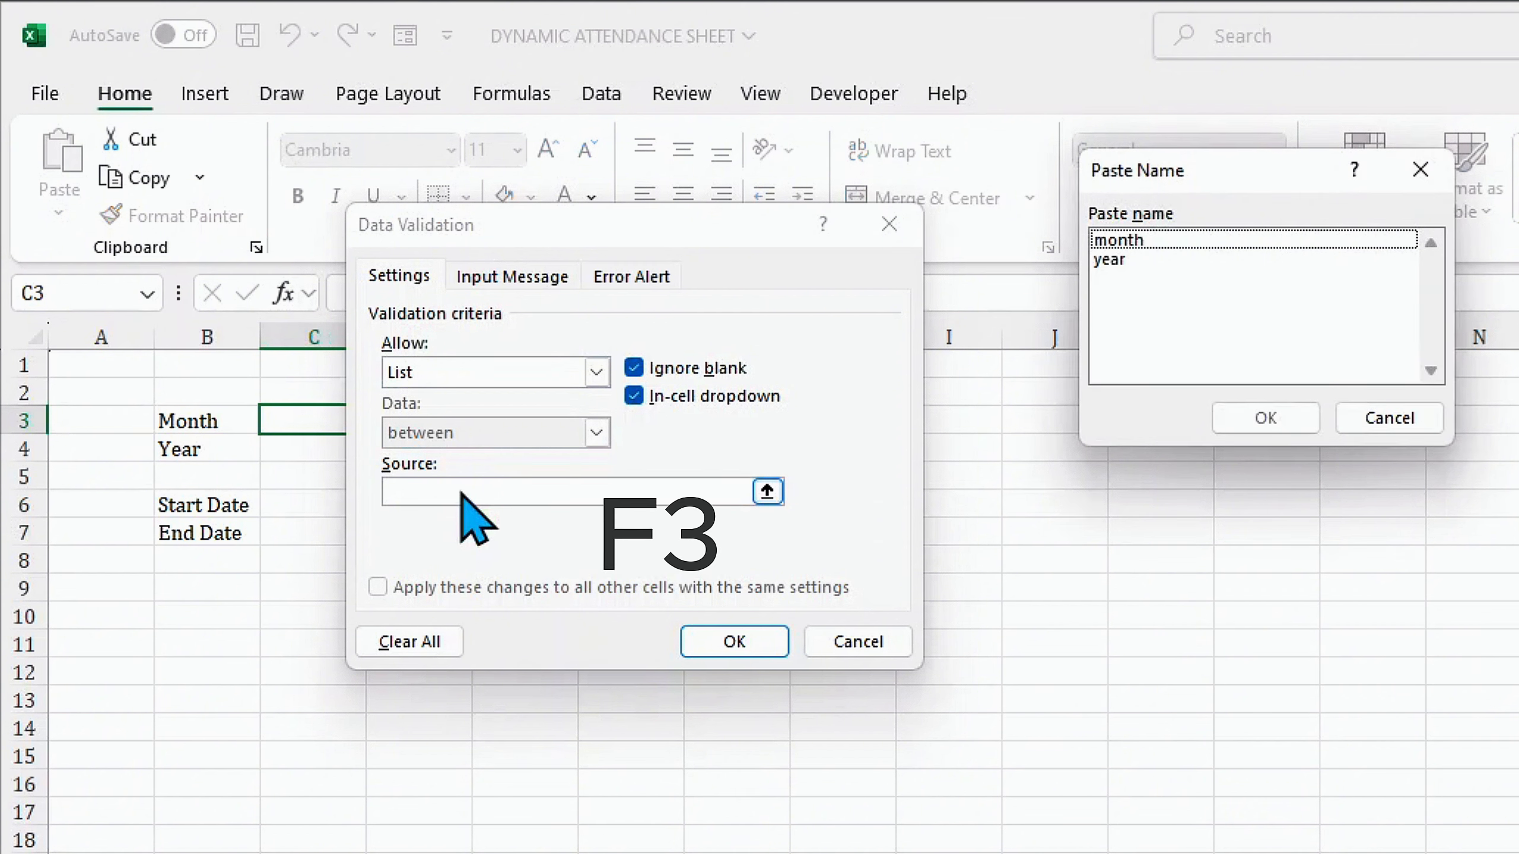
drag(1219, 173, 521, 180)
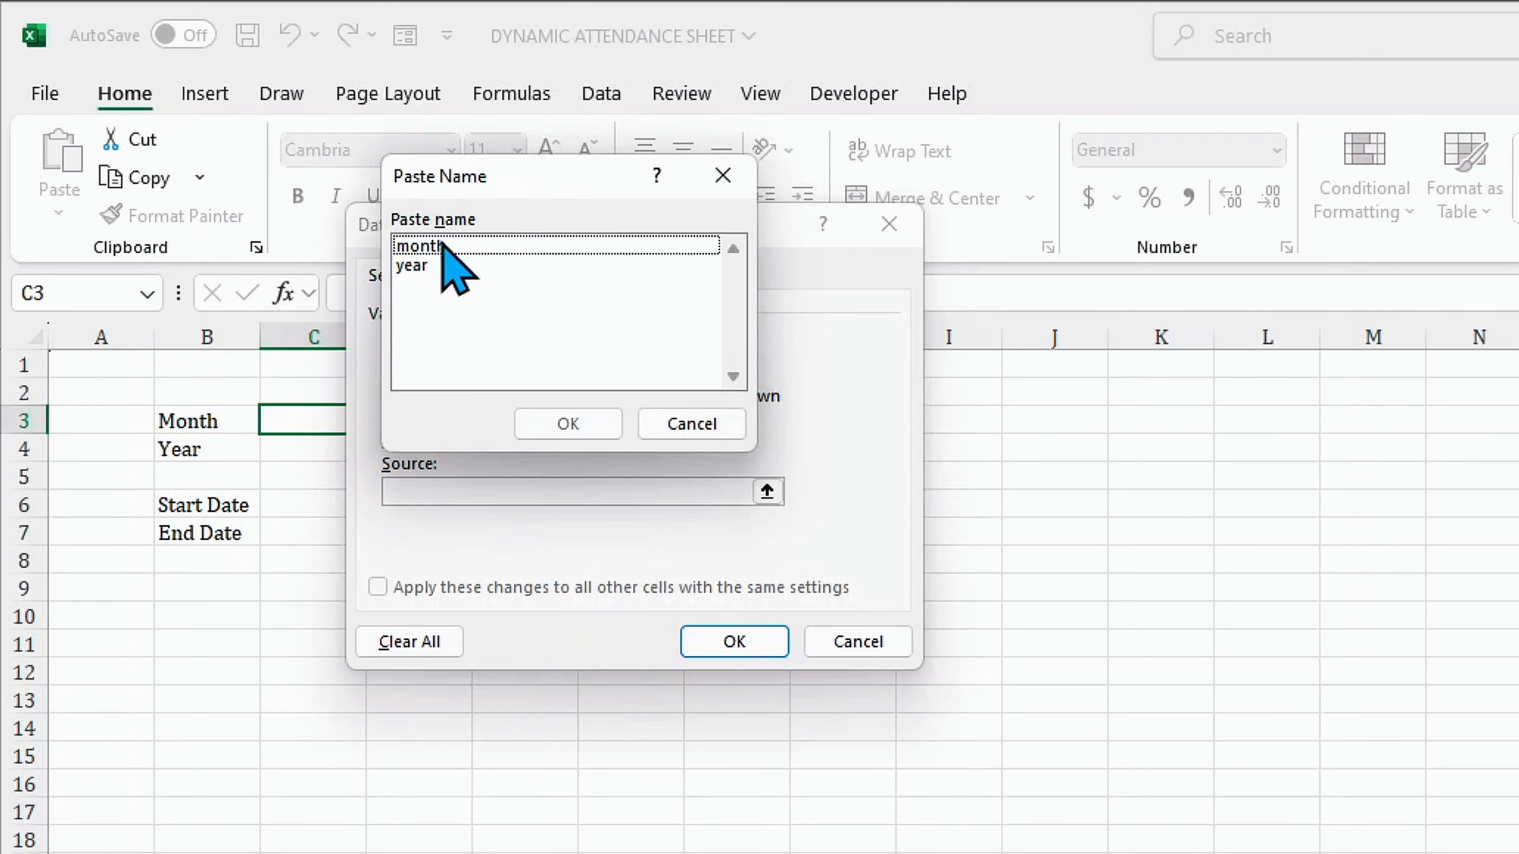
click(443, 245)
click(547, 422)
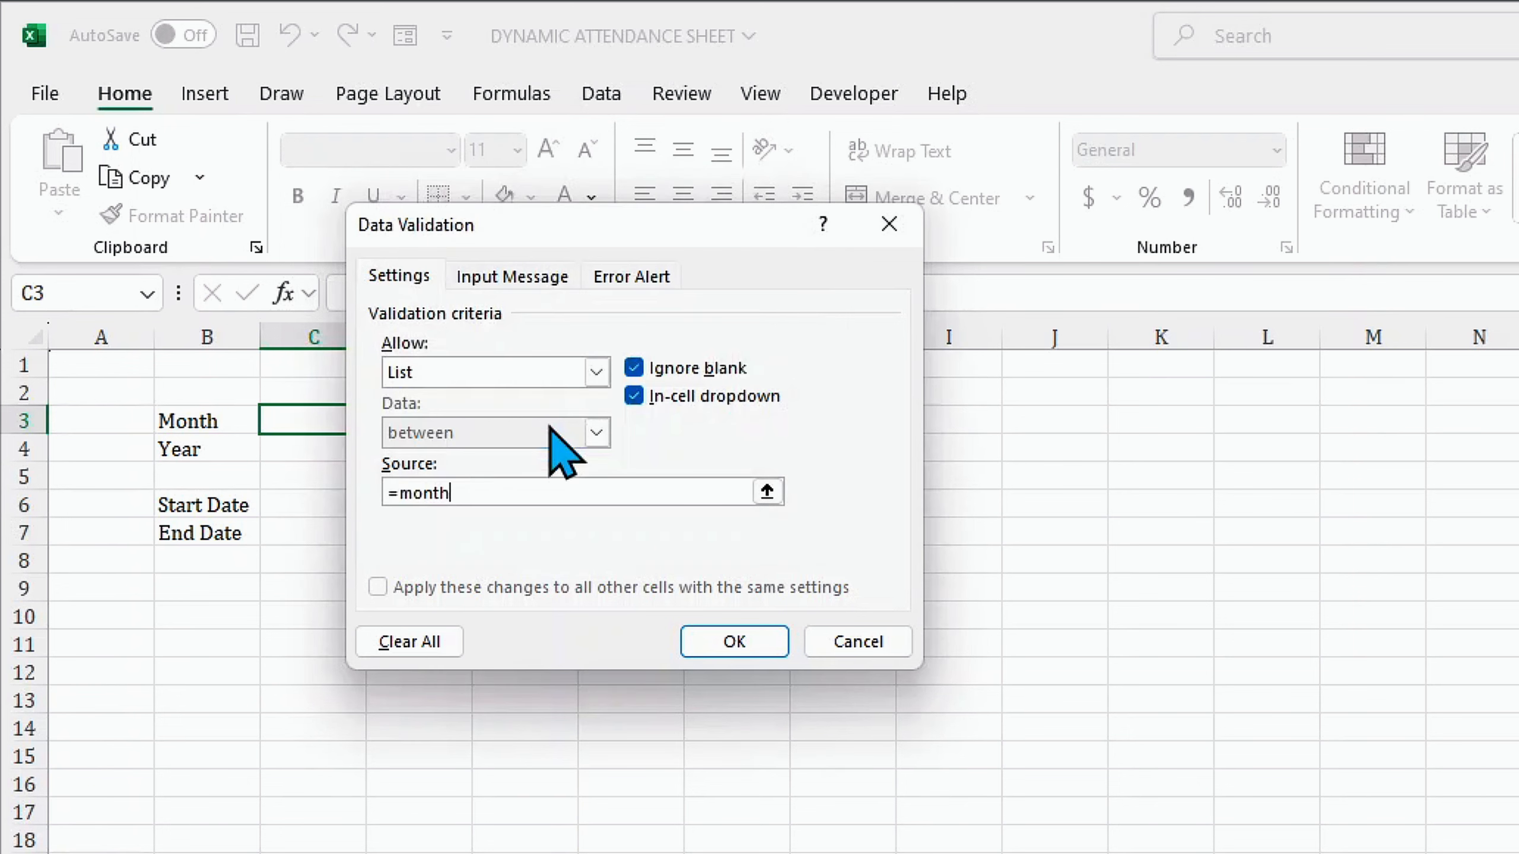
click(725, 644)
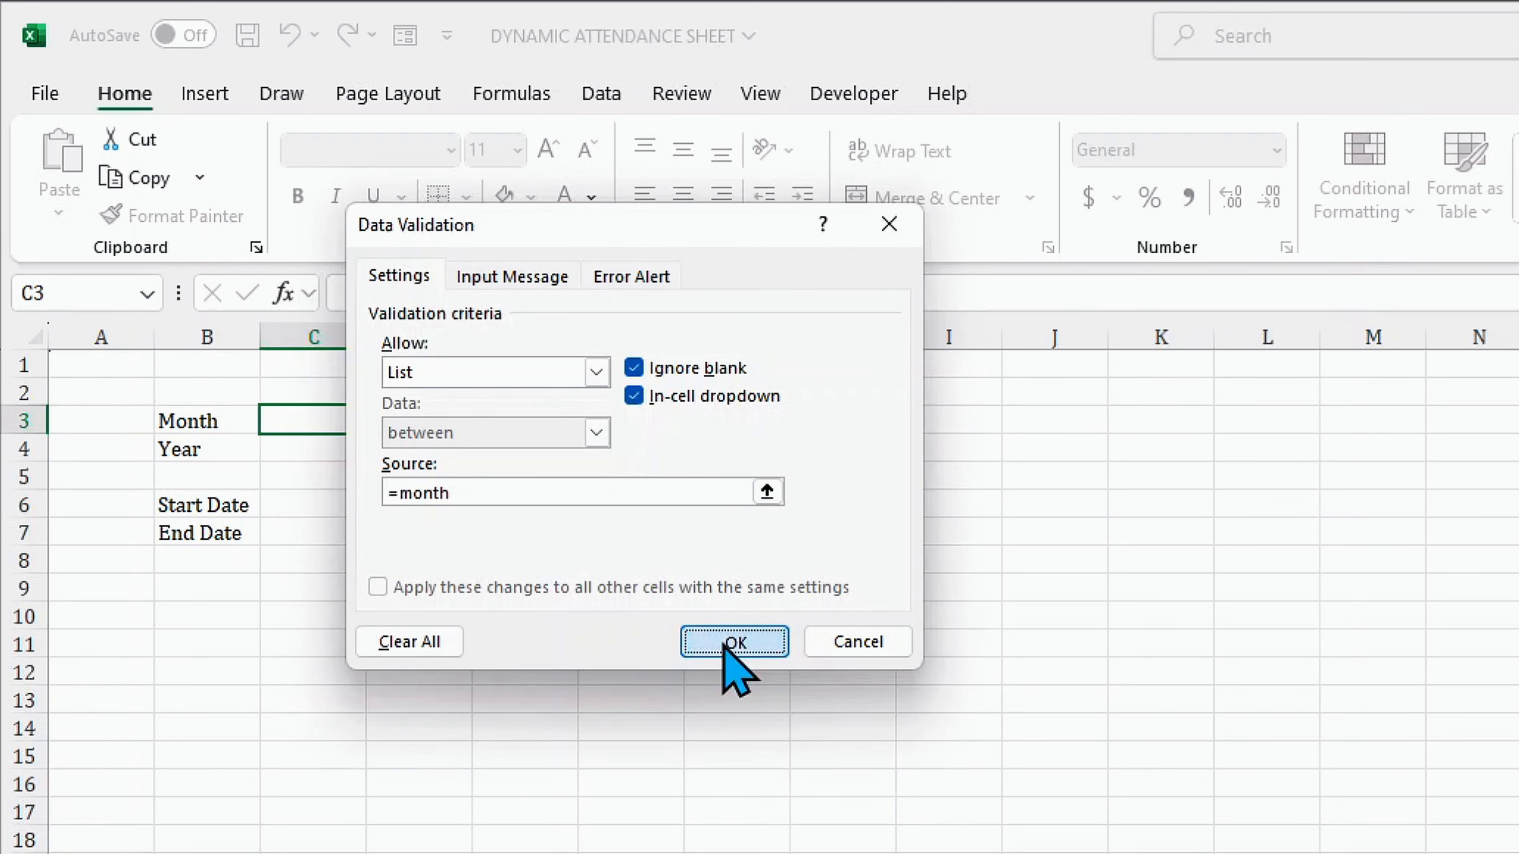
Step: Check the month dropdown in C3 and add a list data validation to cell C4 beside Year, using the named range year as its source
click(379, 420)
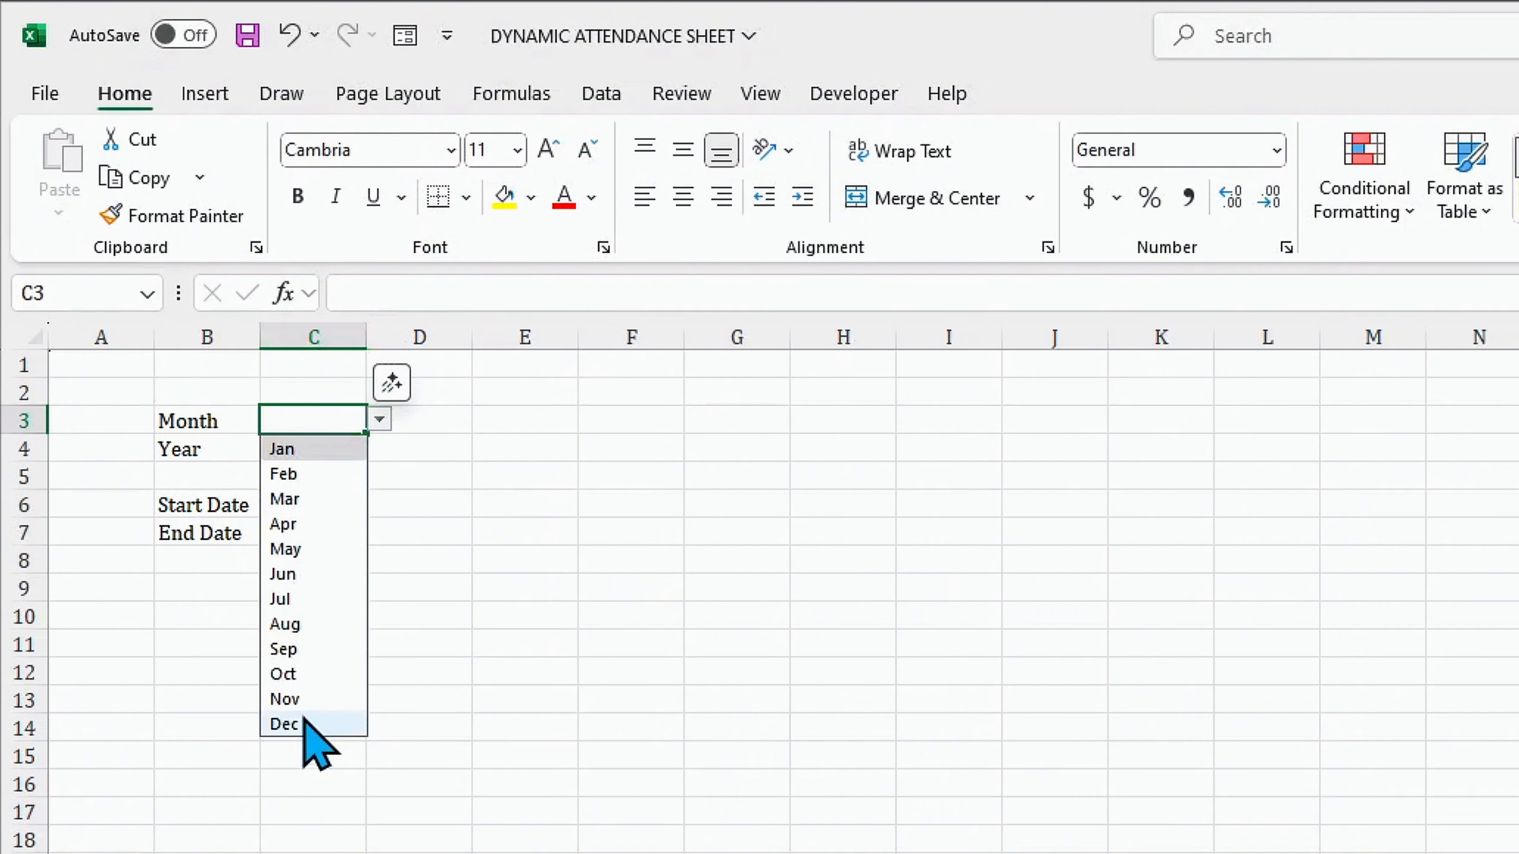
click(382, 419)
click(302, 450)
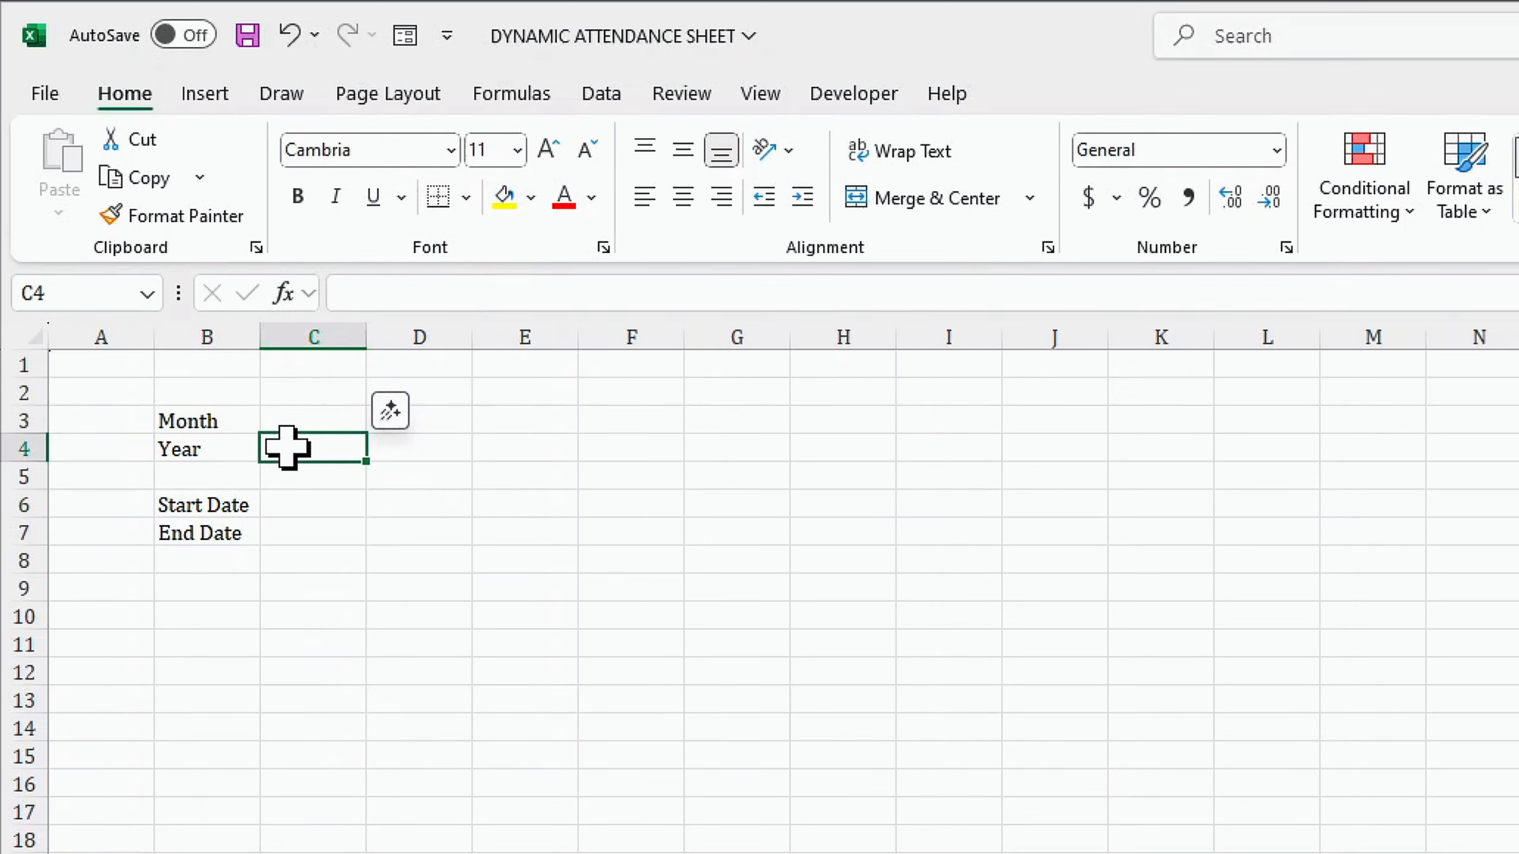
key(alt+d)
key(l)
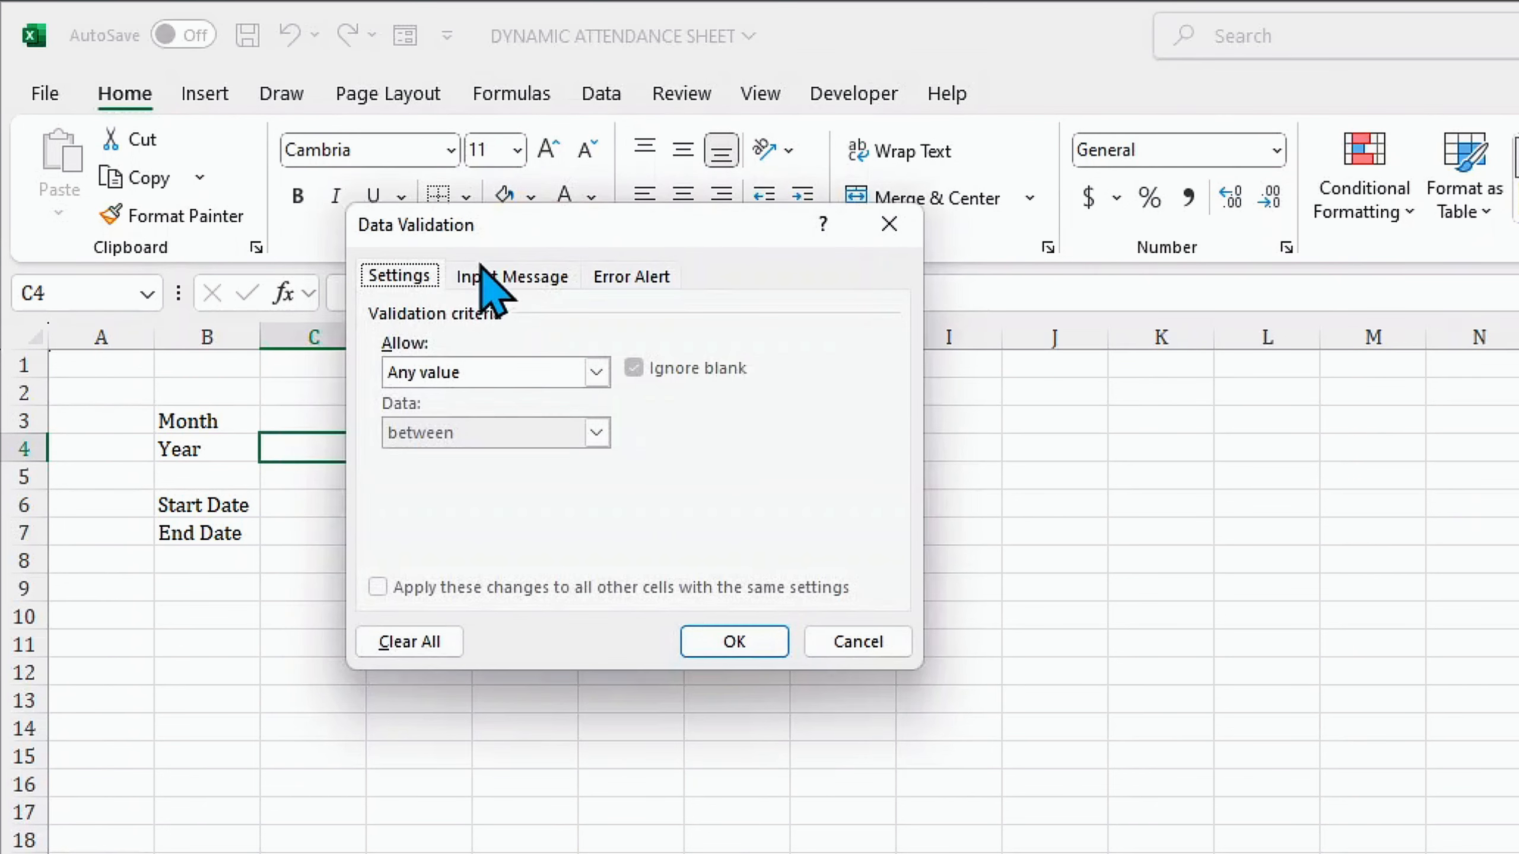
click(597, 372)
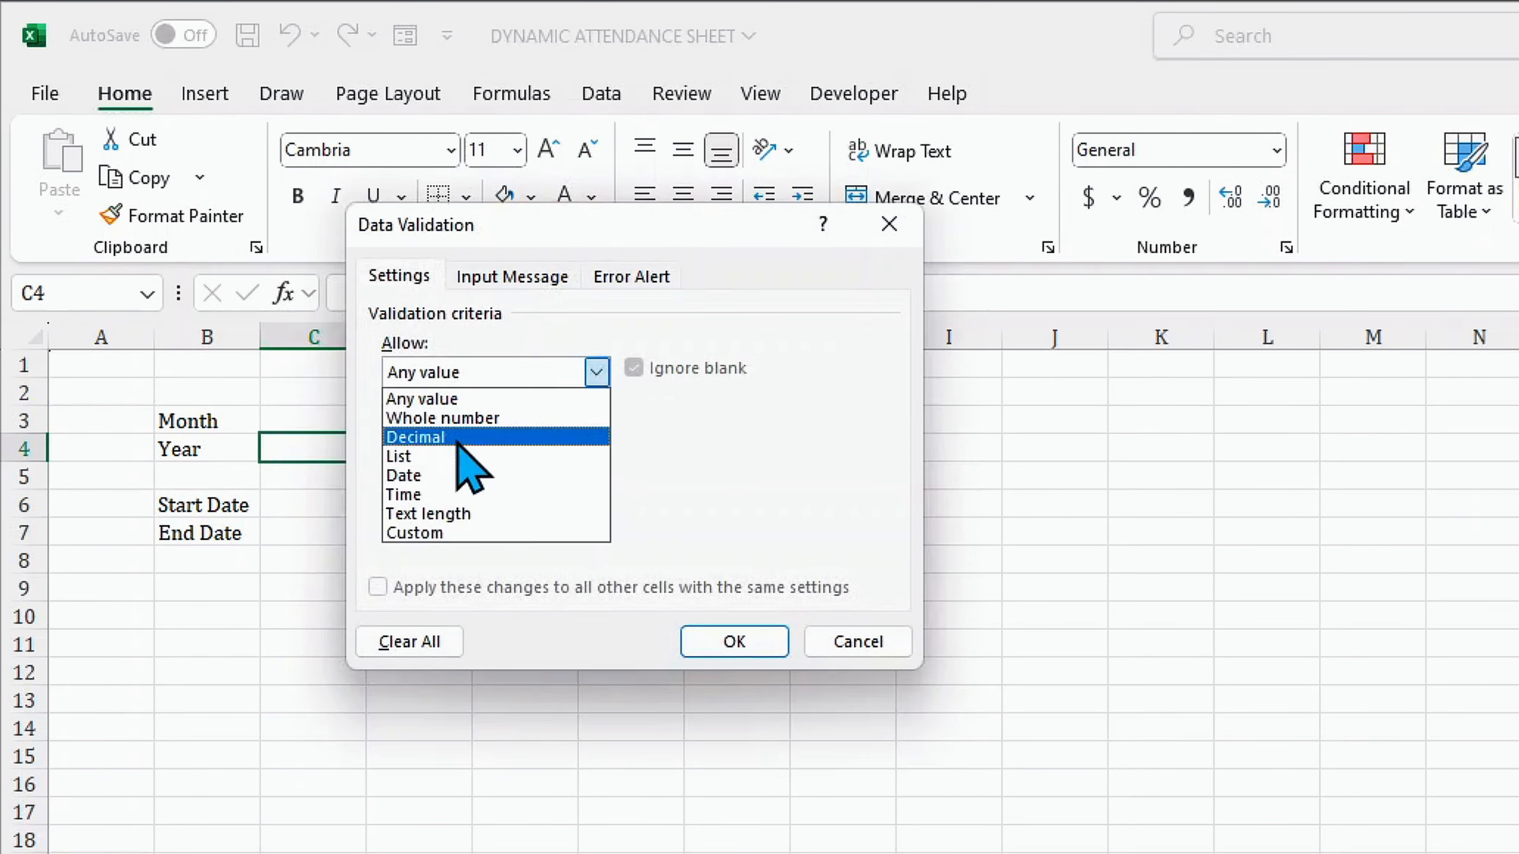
click(440, 460)
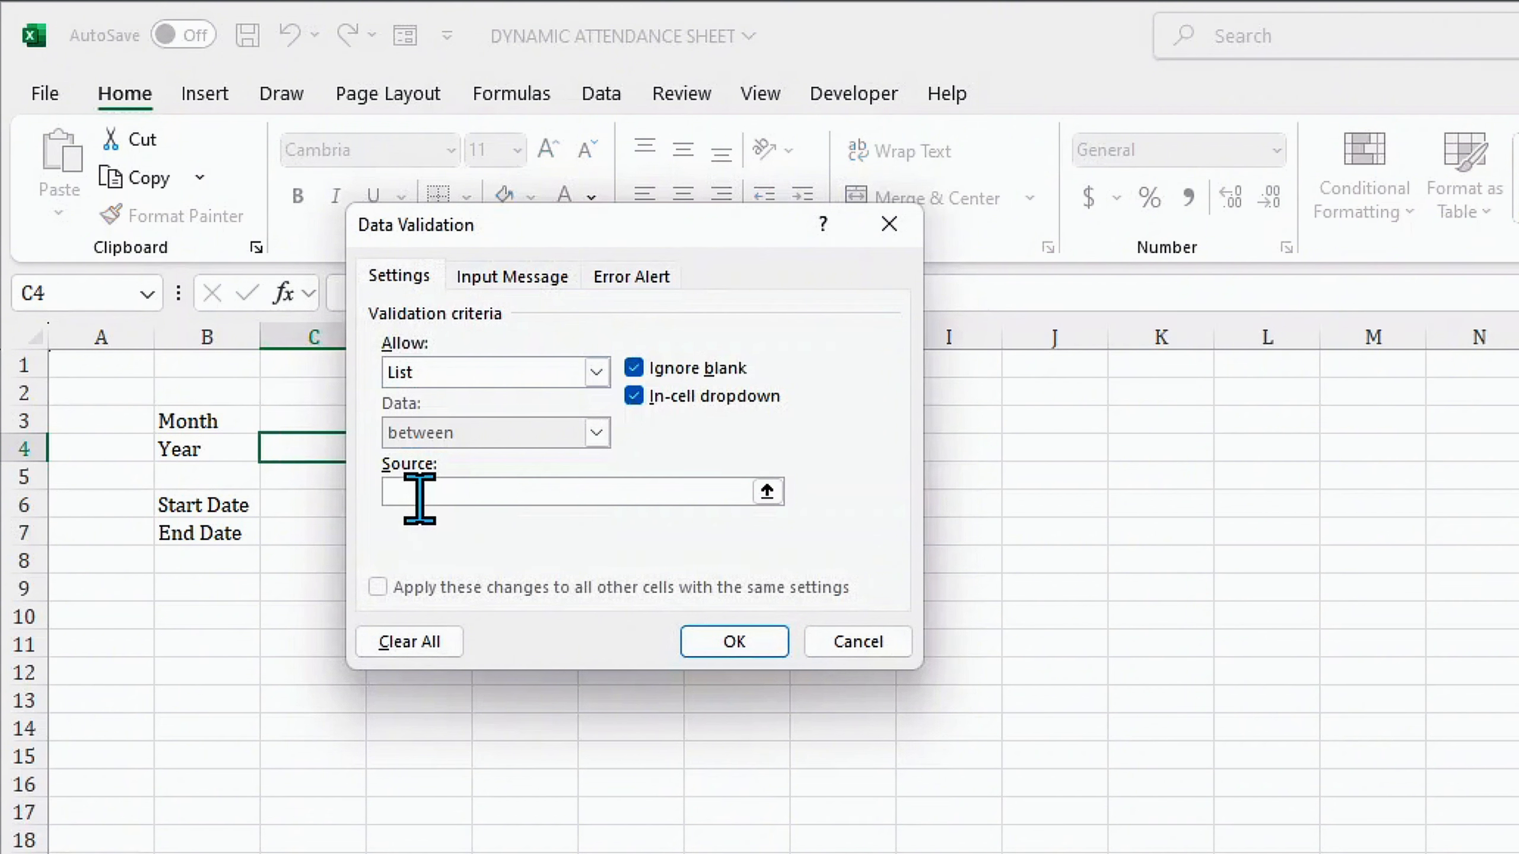
click(417, 488)
key(F3)
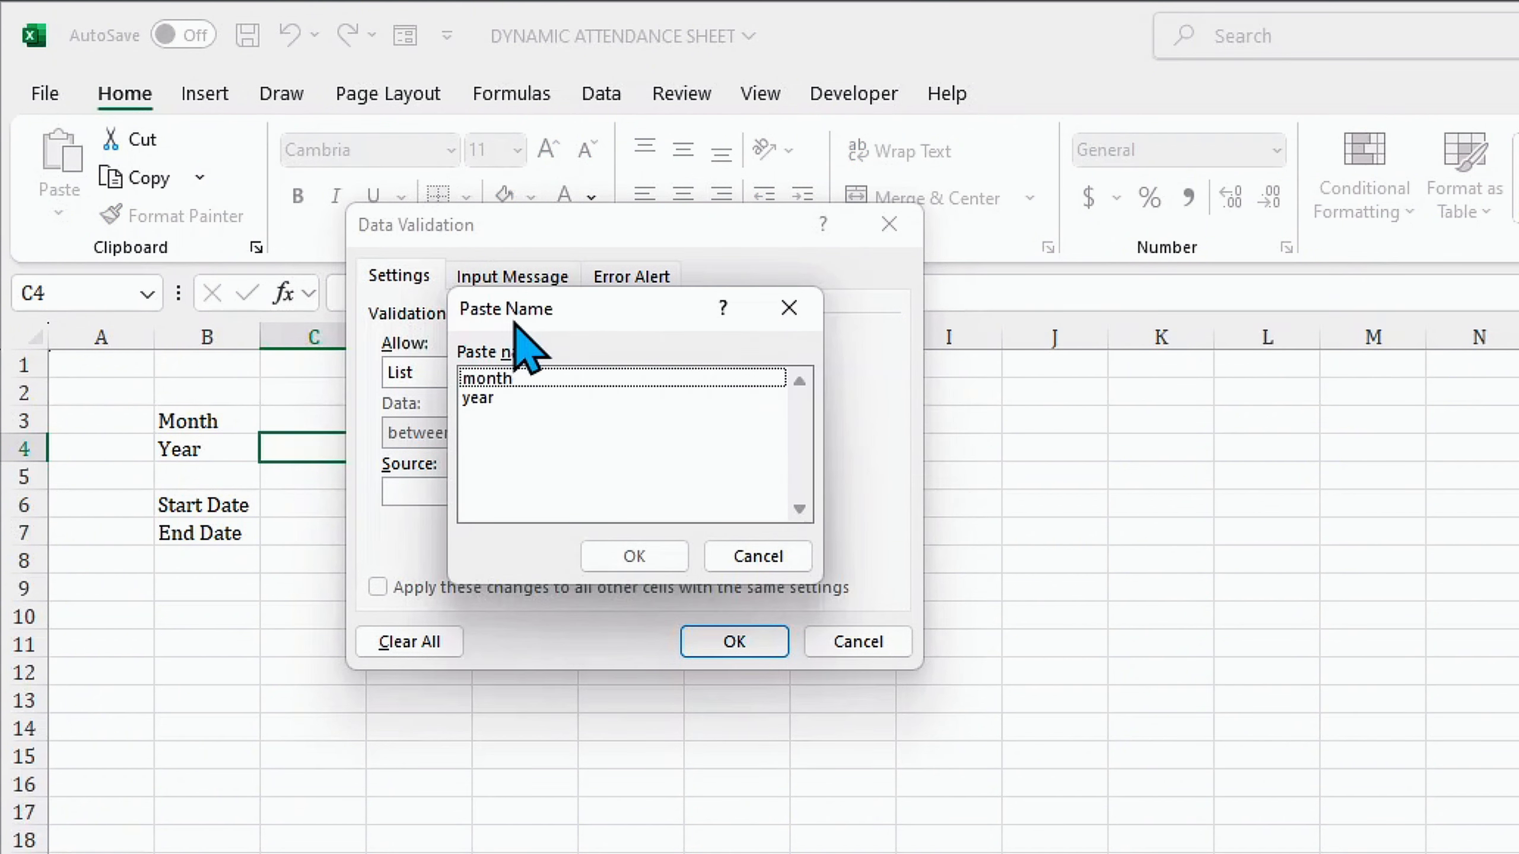
click(496, 399)
click(595, 559)
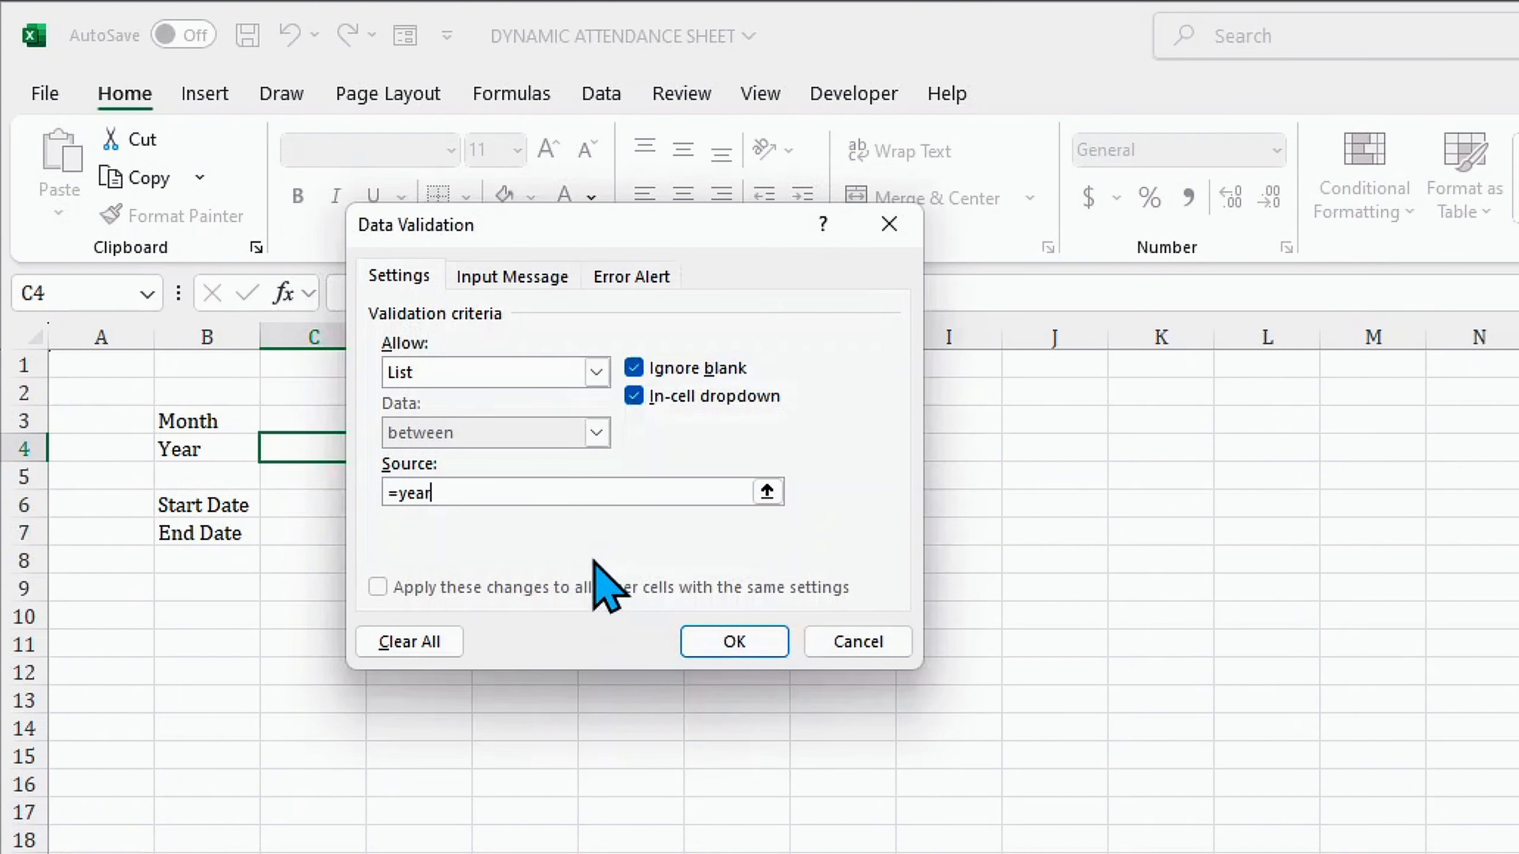
click(724, 639)
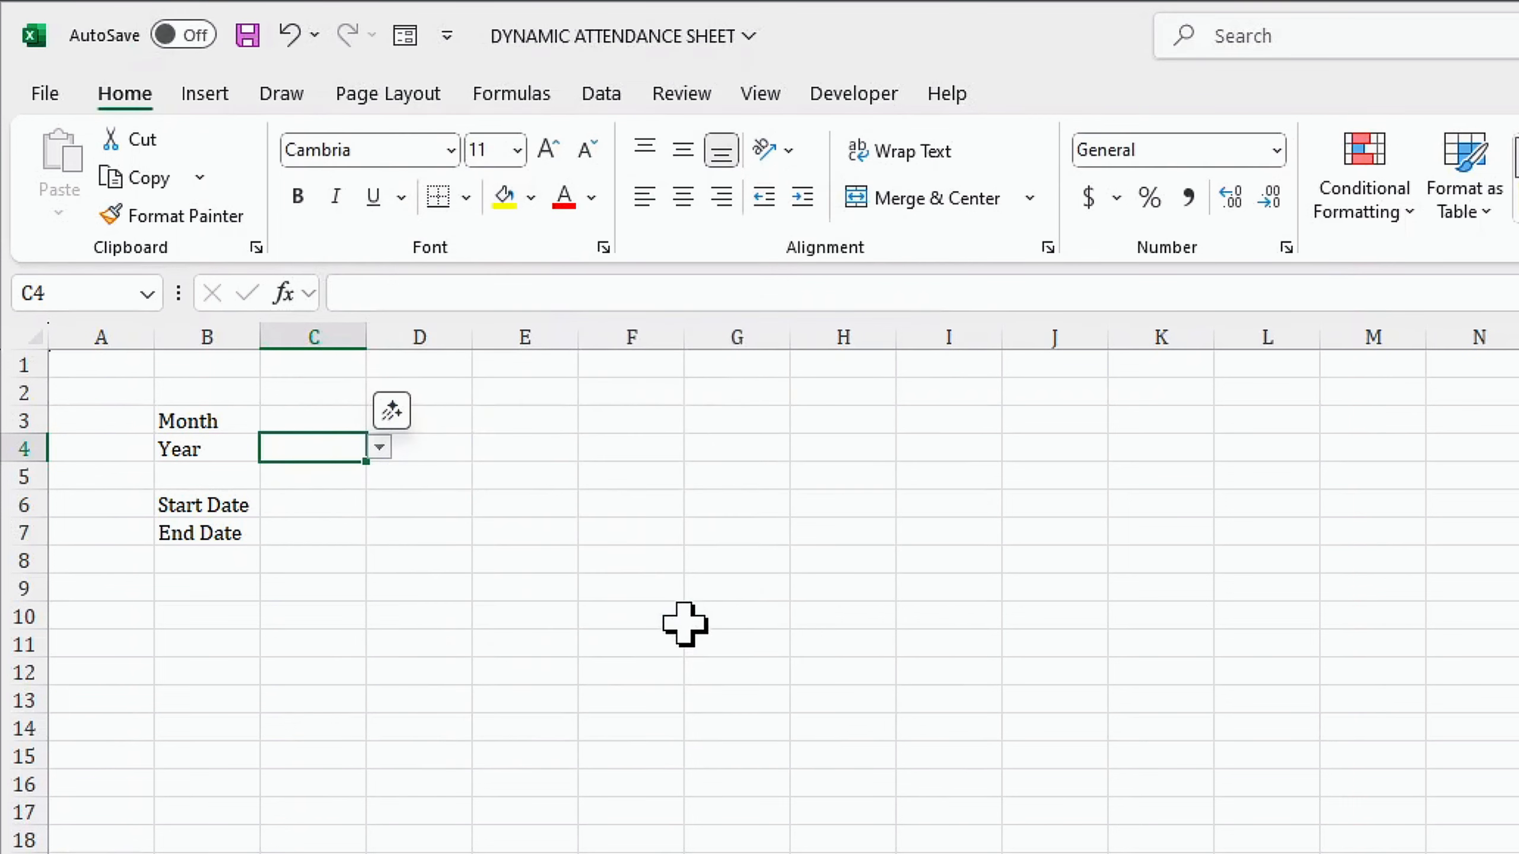
click(383, 450)
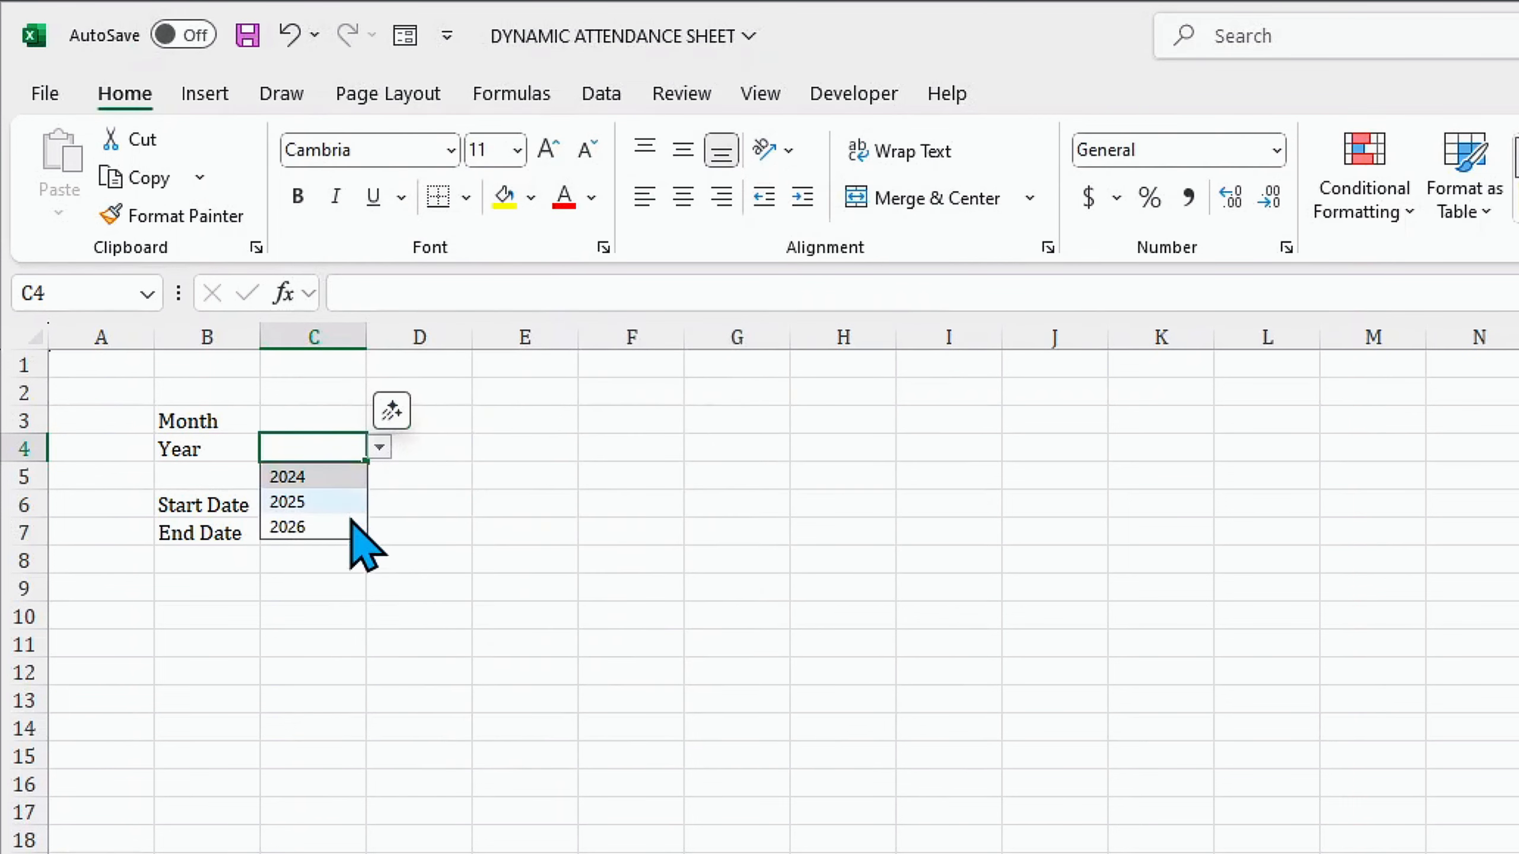
click(412, 500)
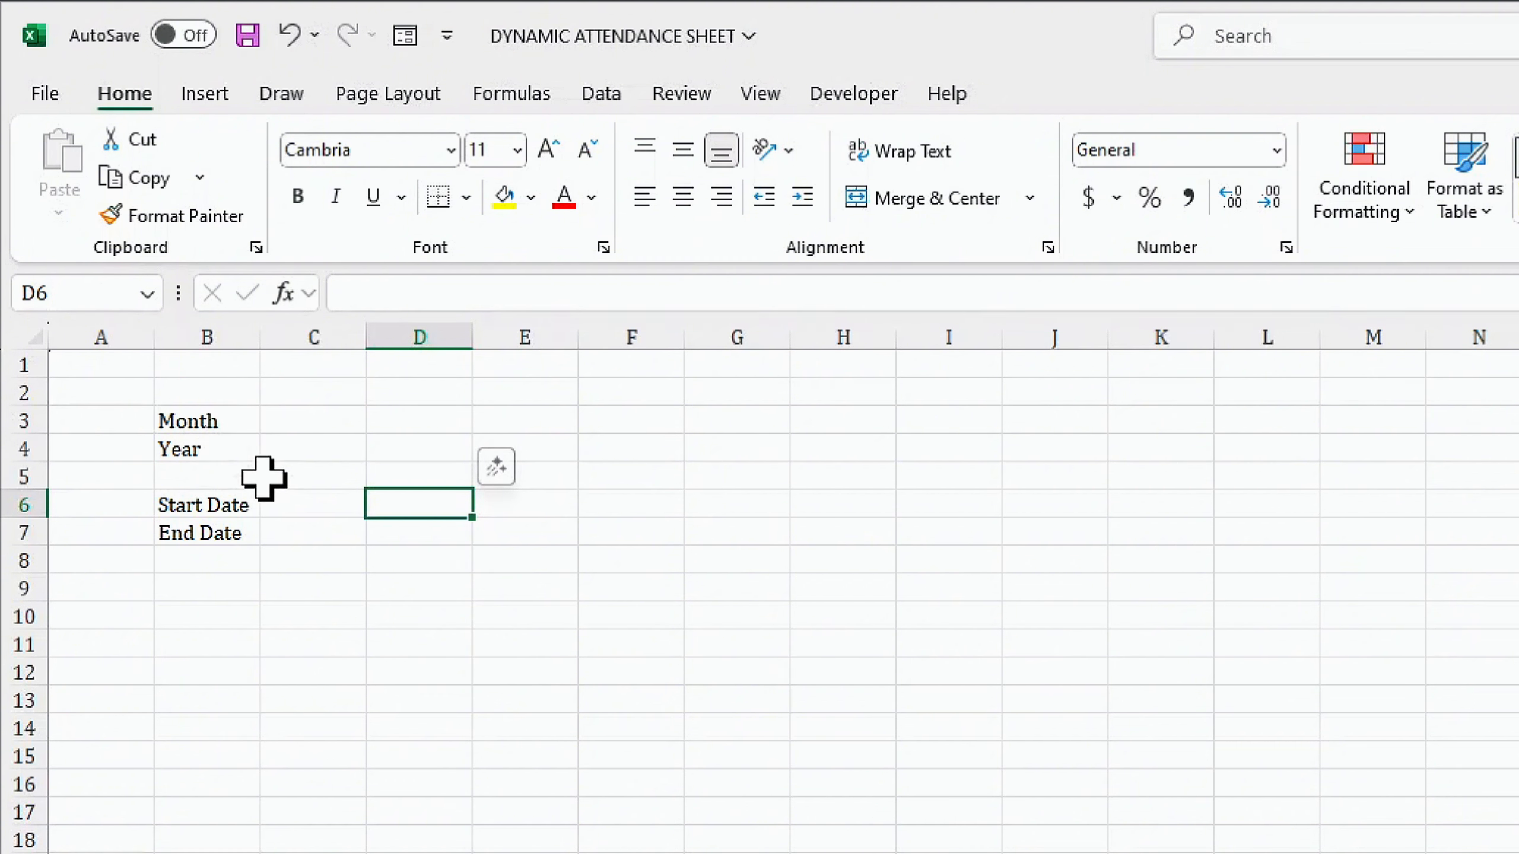
Step: Choose Jan as the month in C3 and 2025 as the year in C4, and center both cells
click(299, 504)
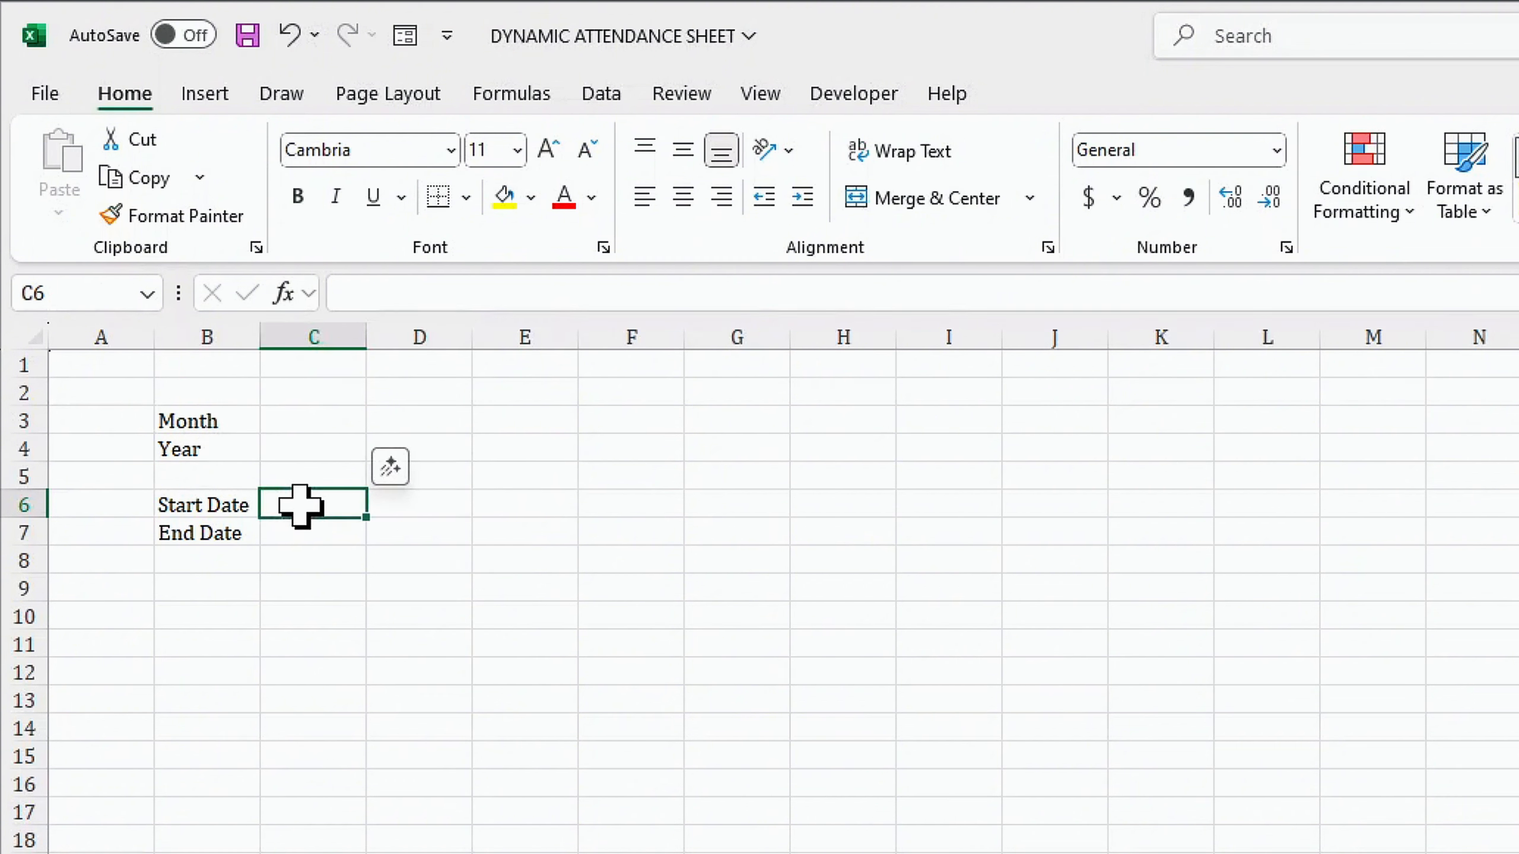
click(303, 421)
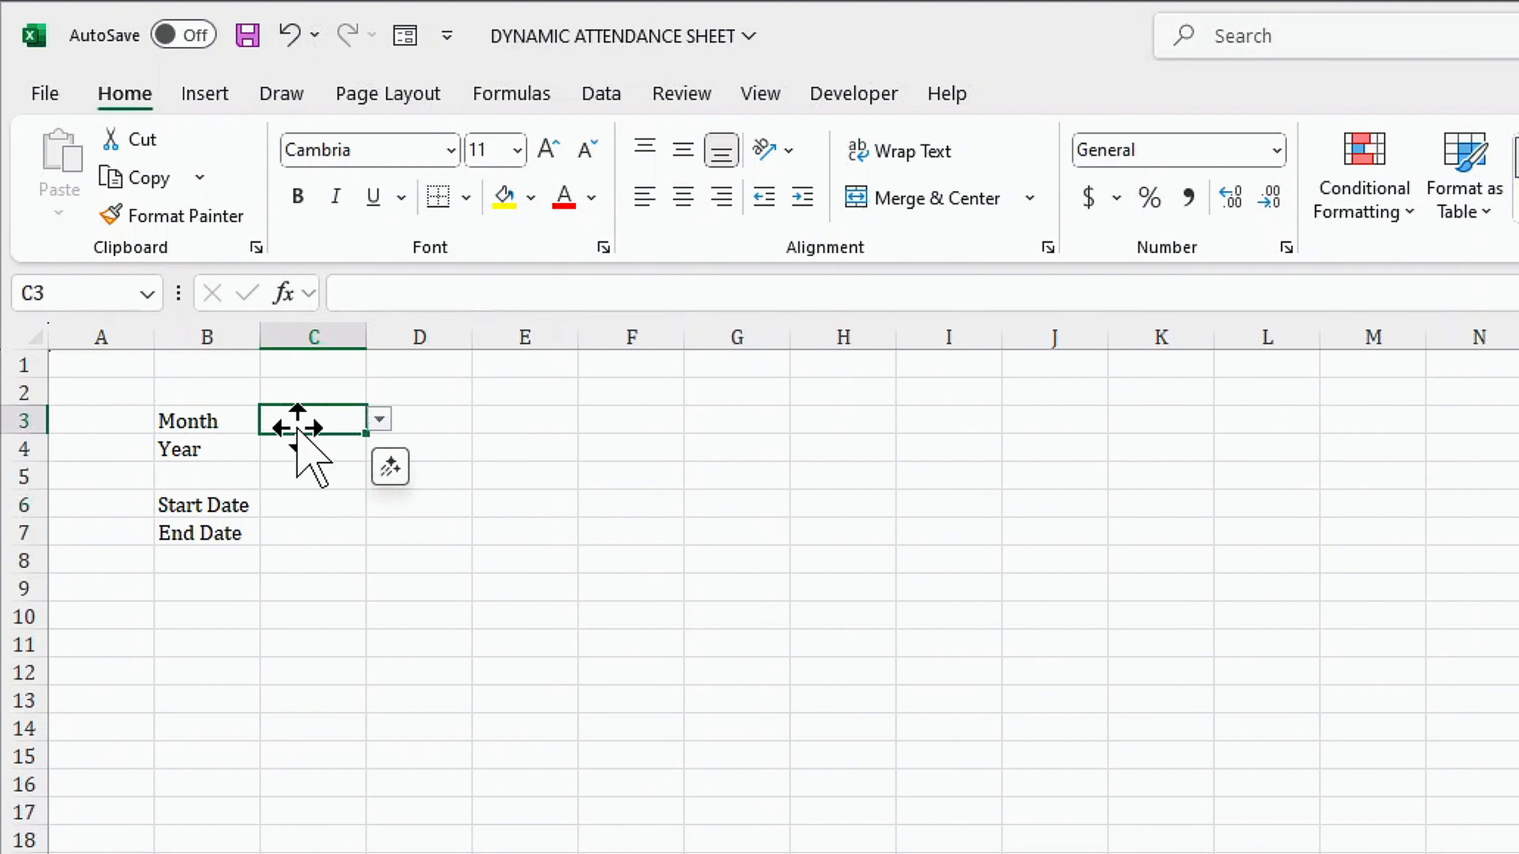
click(378, 421)
click(286, 450)
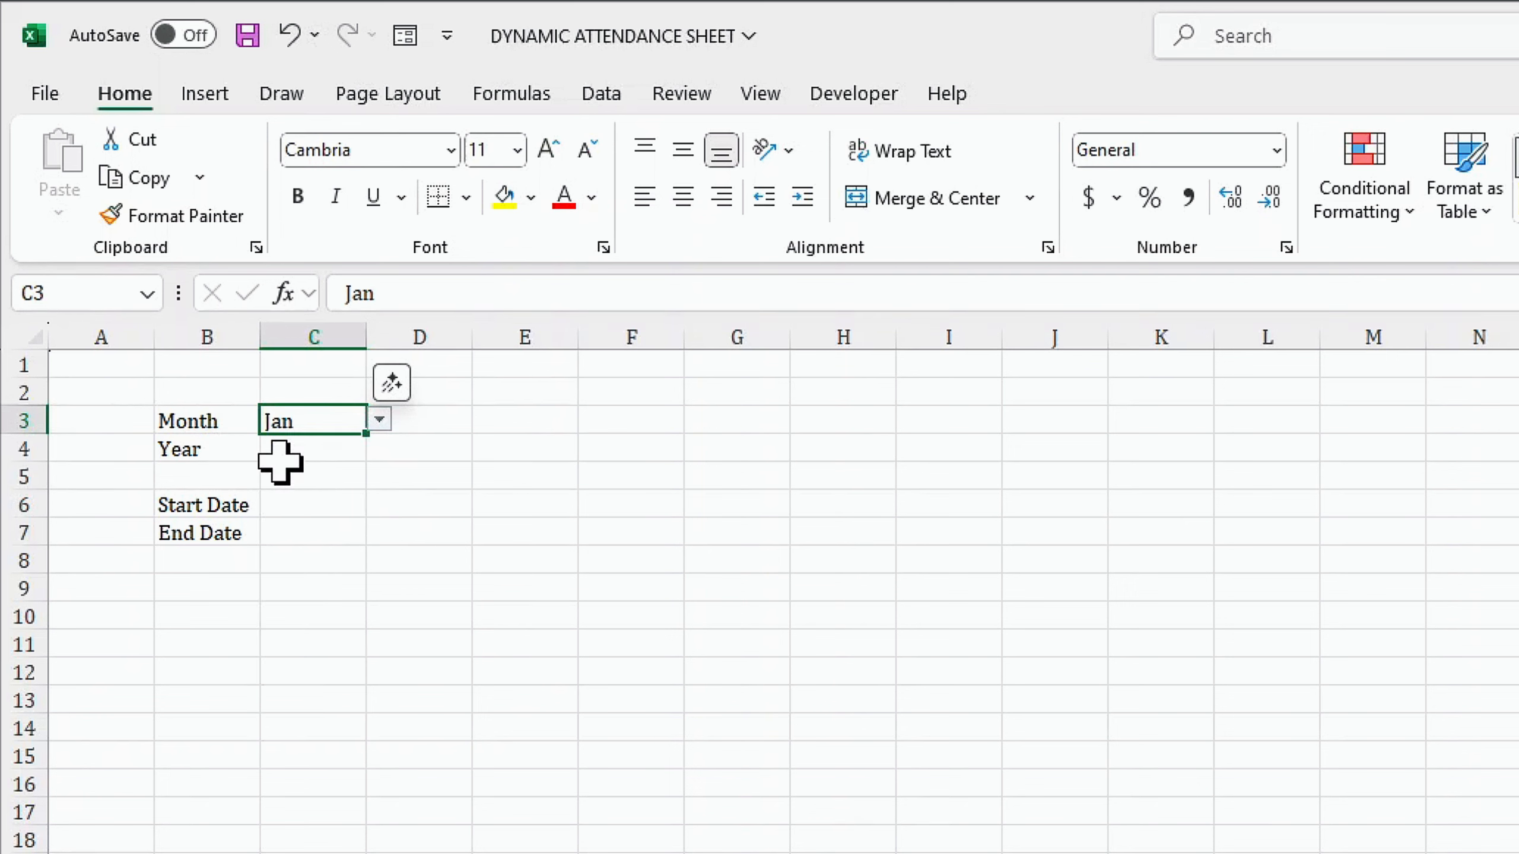
click(282, 454)
click(380, 448)
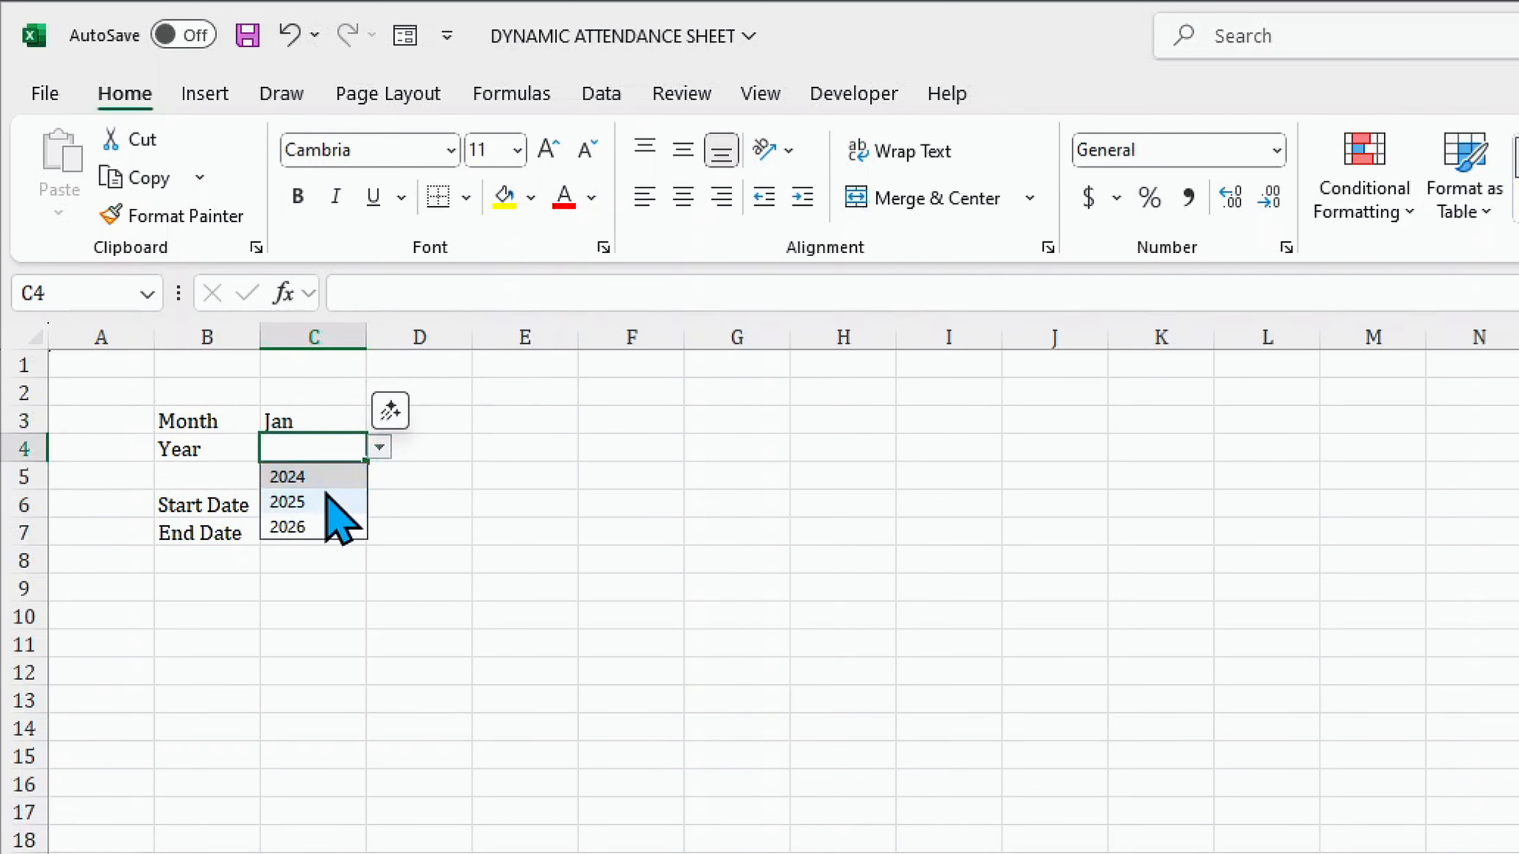
click(308, 503)
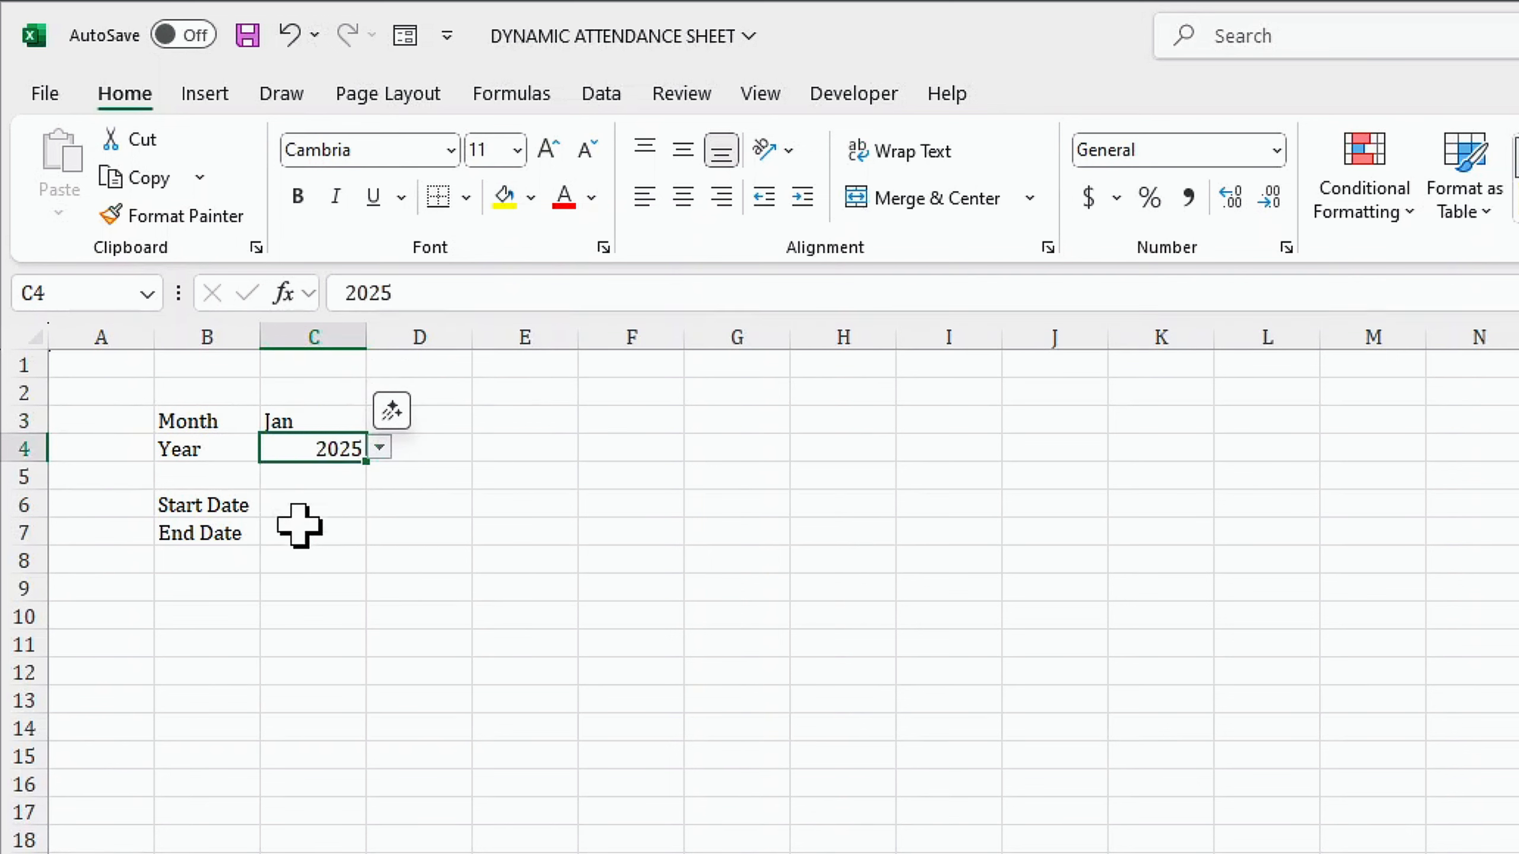
drag(323, 426, 323, 446)
click(683, 197)
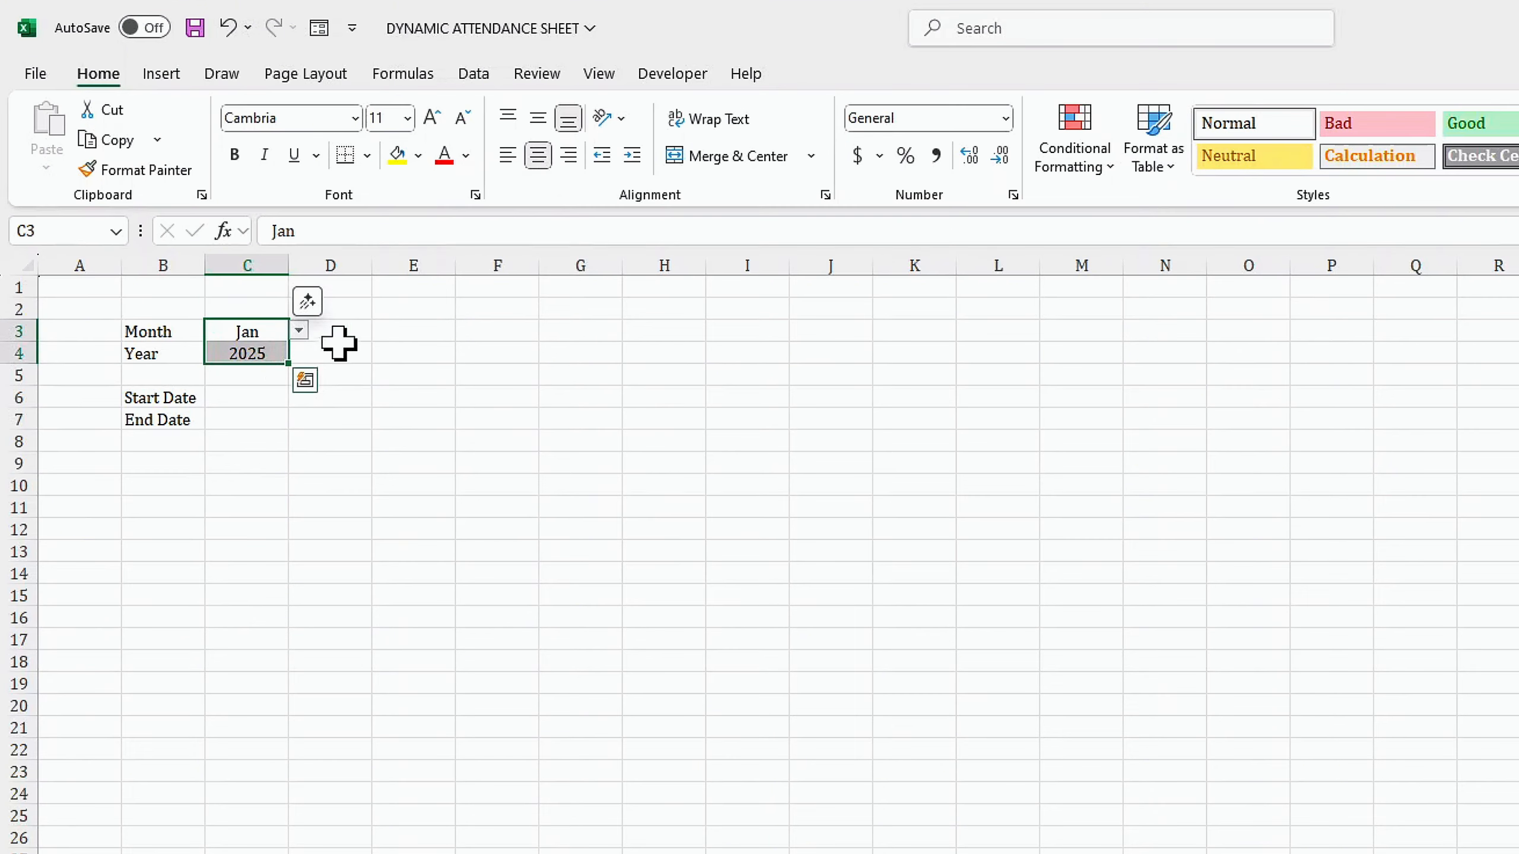
Step: Enter the formula =DATEVALUE("1"&C3&C4) in cell C6 beside Start Date
click(244, 398)
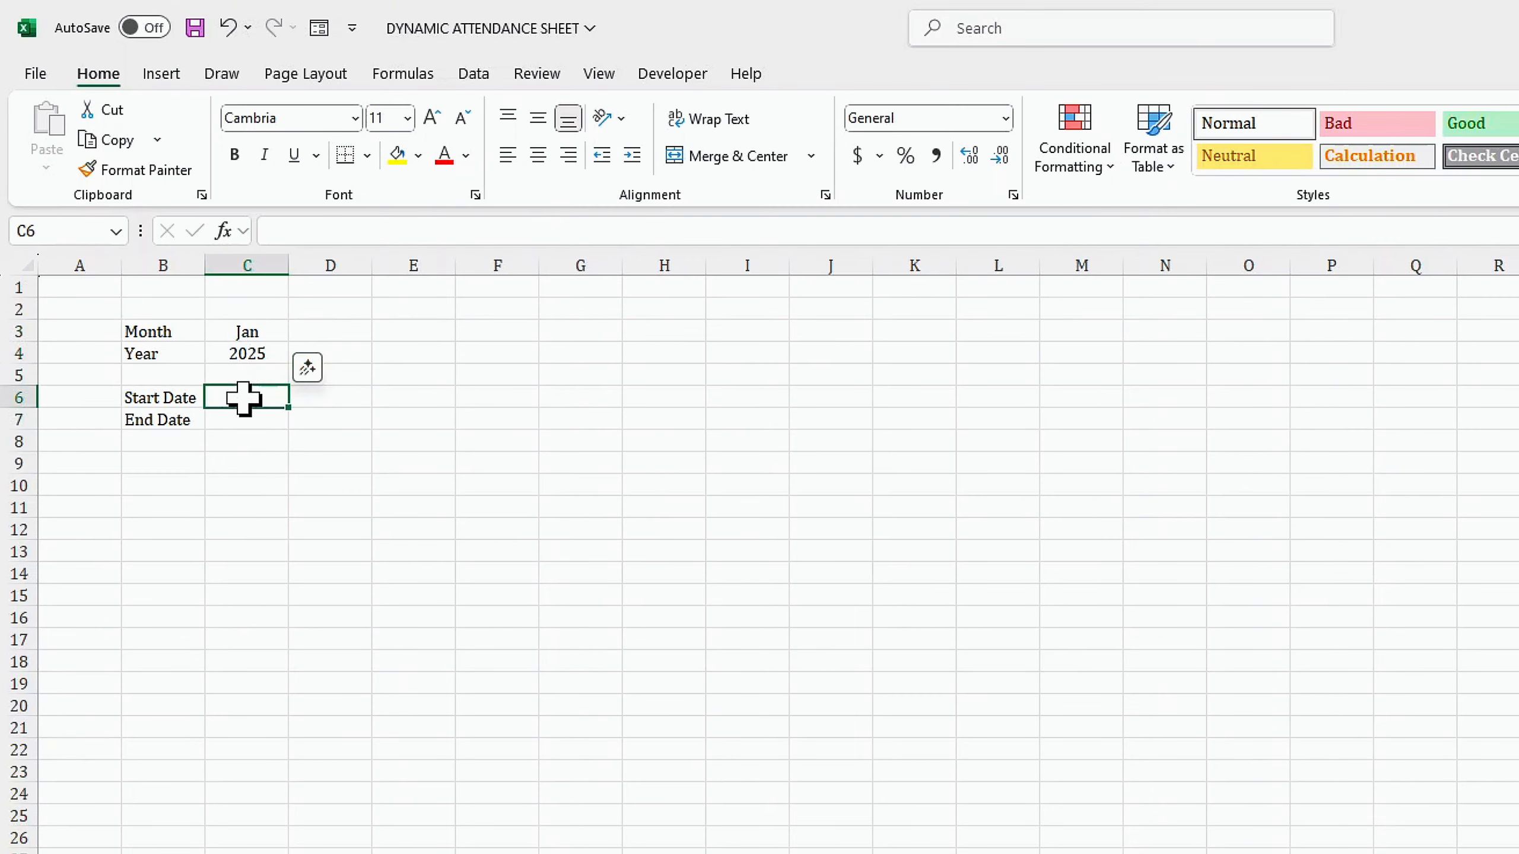
click(292, 229)
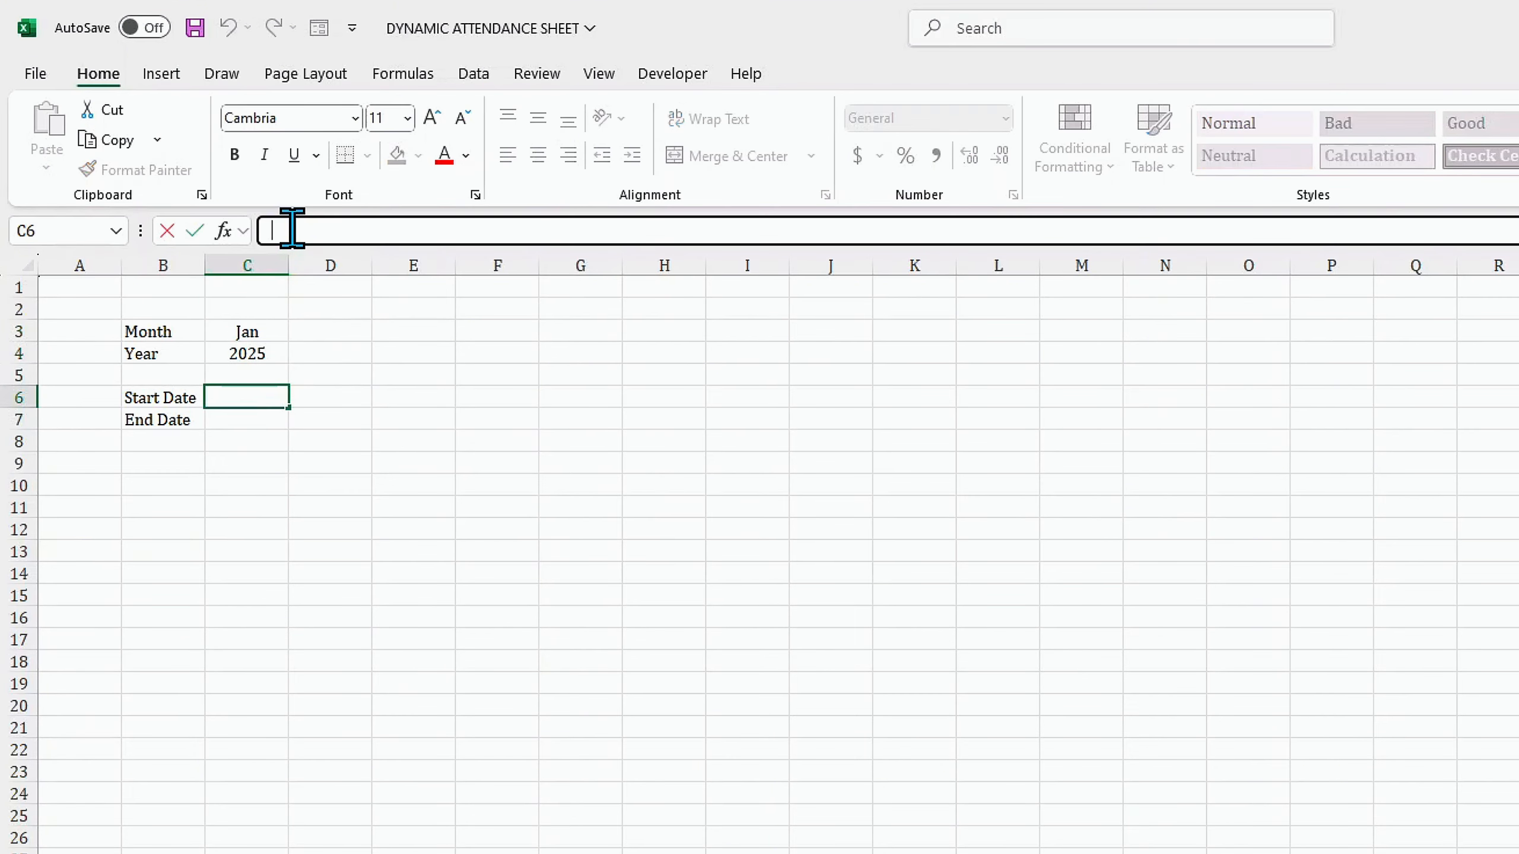
text(=)
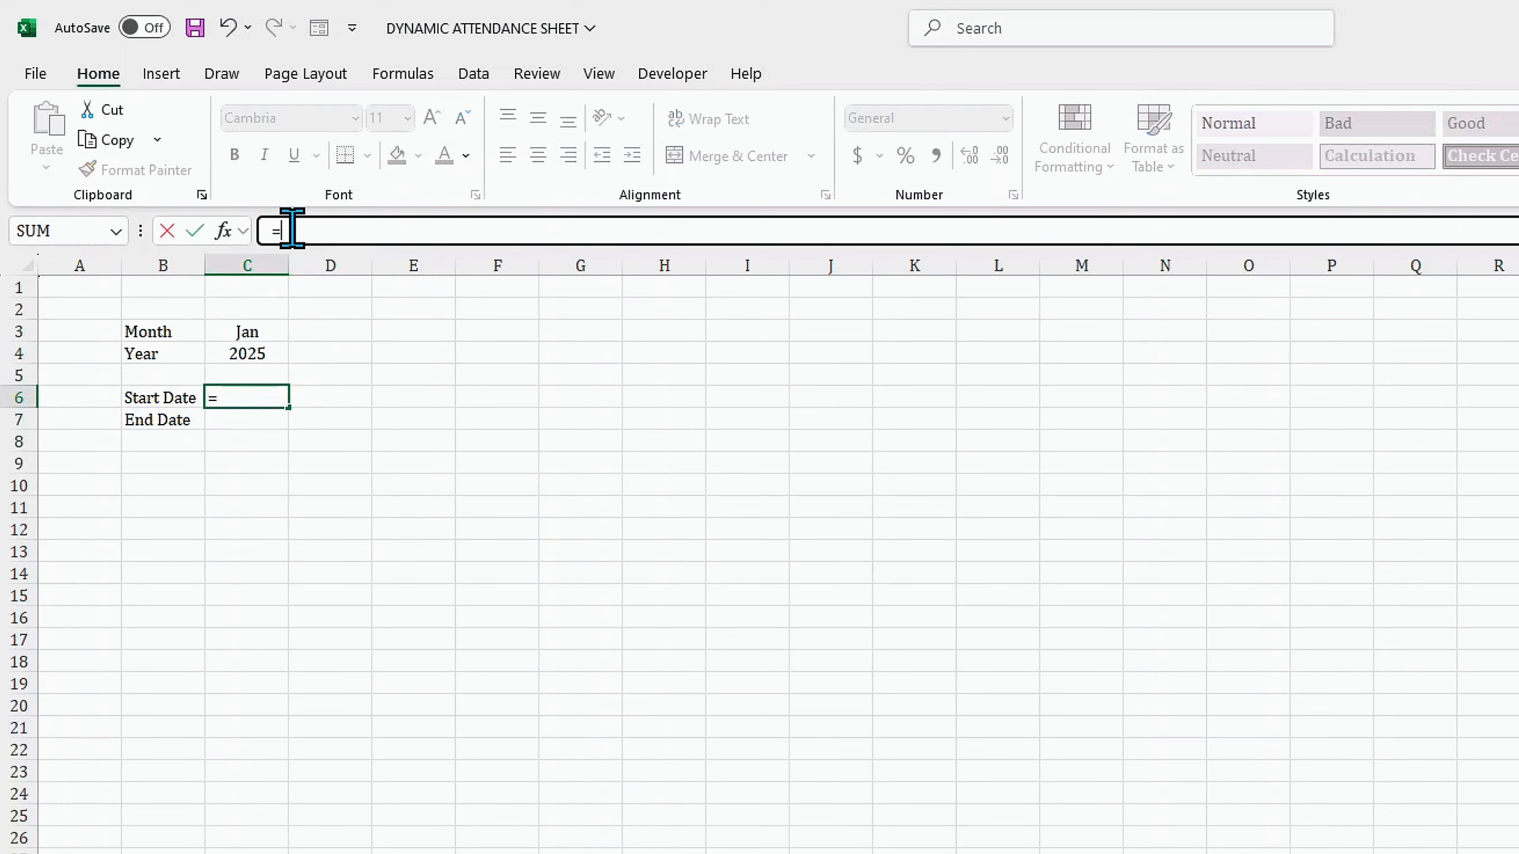
text(dta)
key(BackSpace)
text(ate)
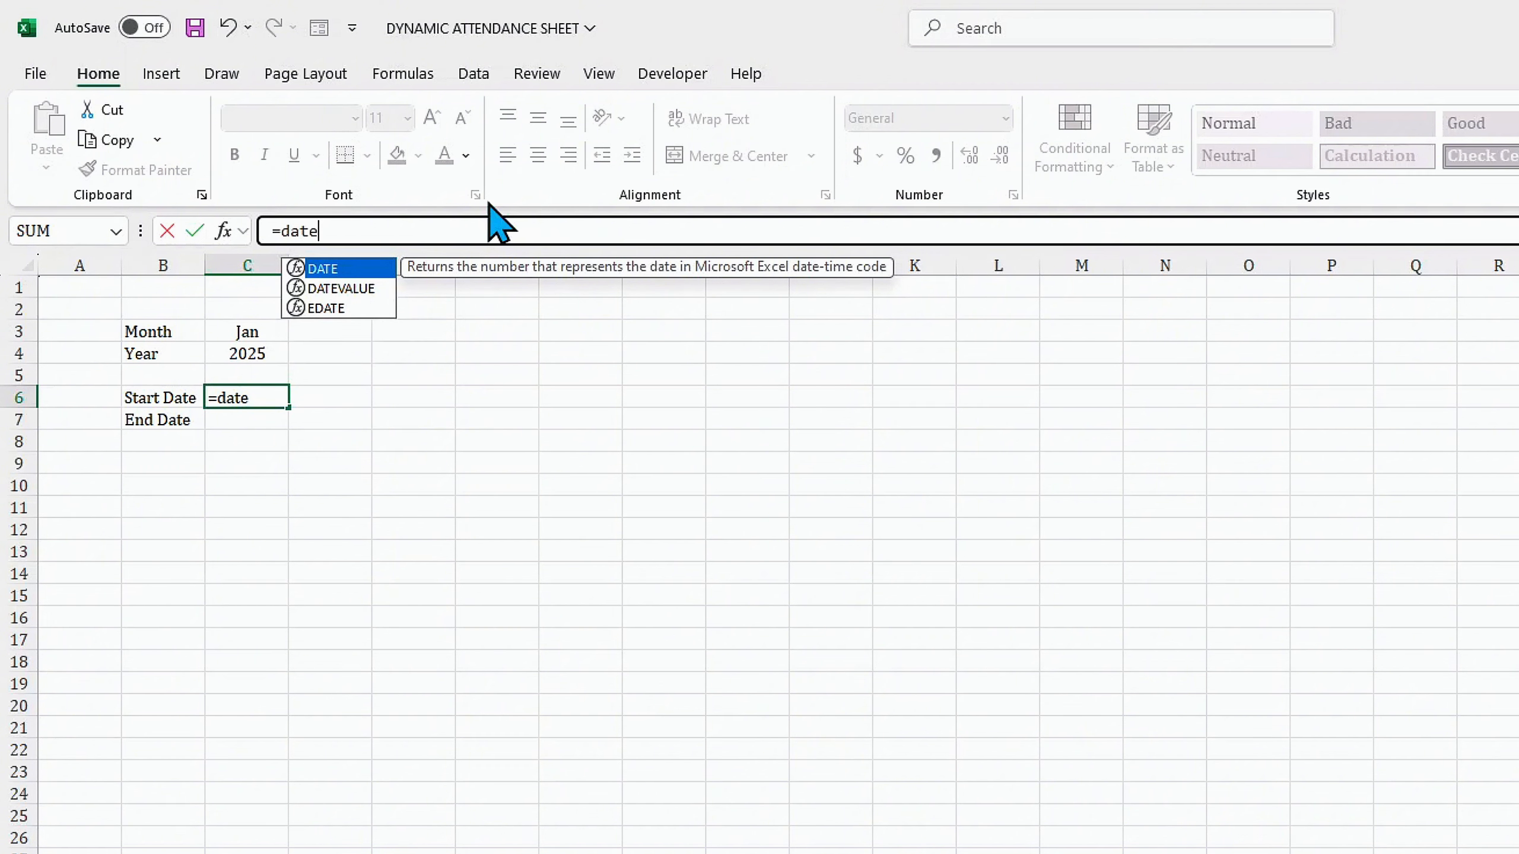
key(Down)
key(Tab)
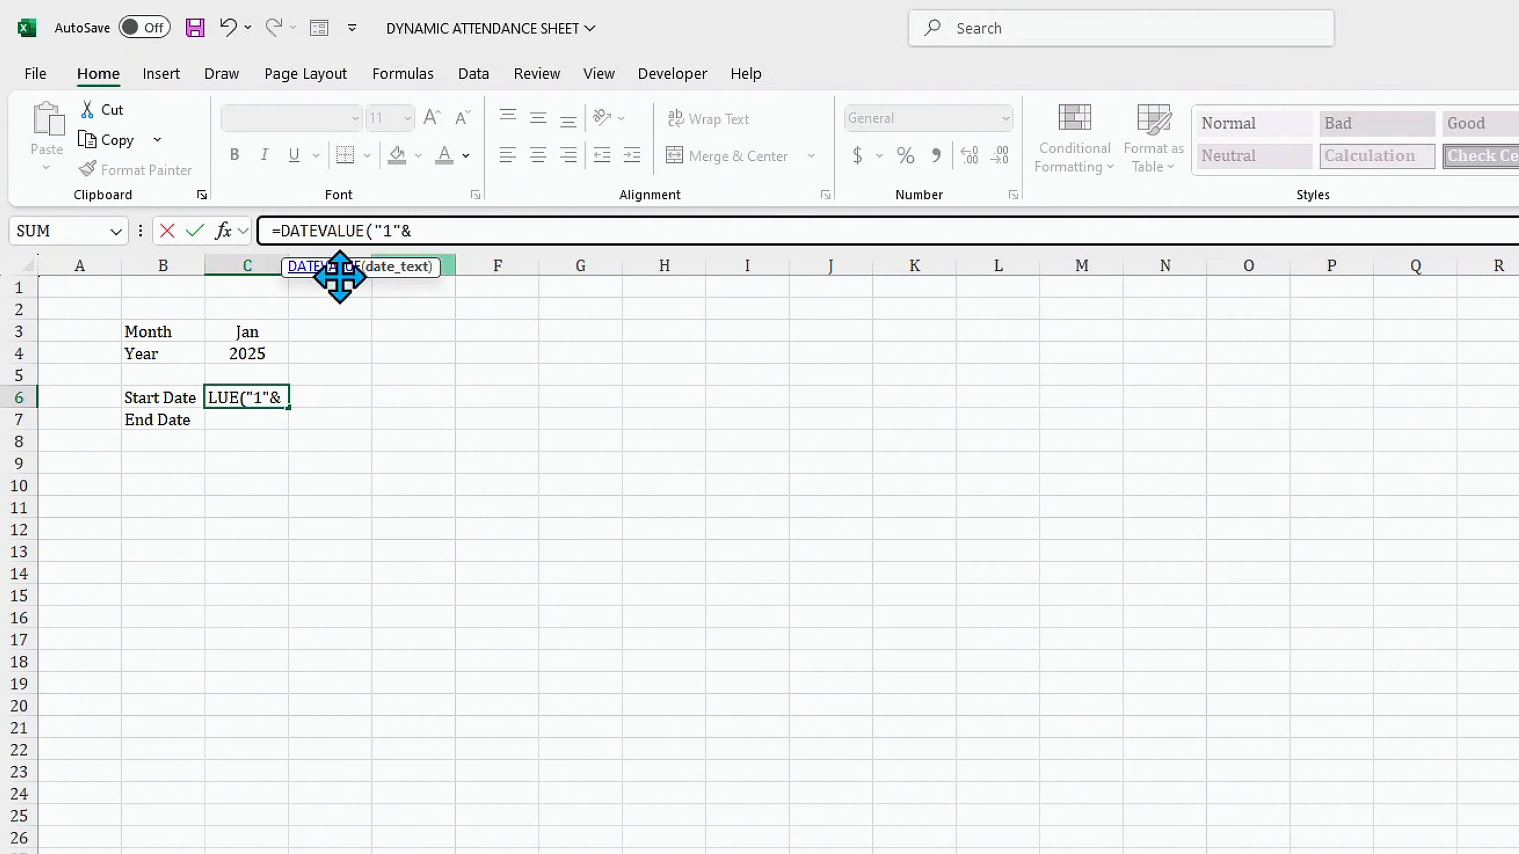
click(245, 331)
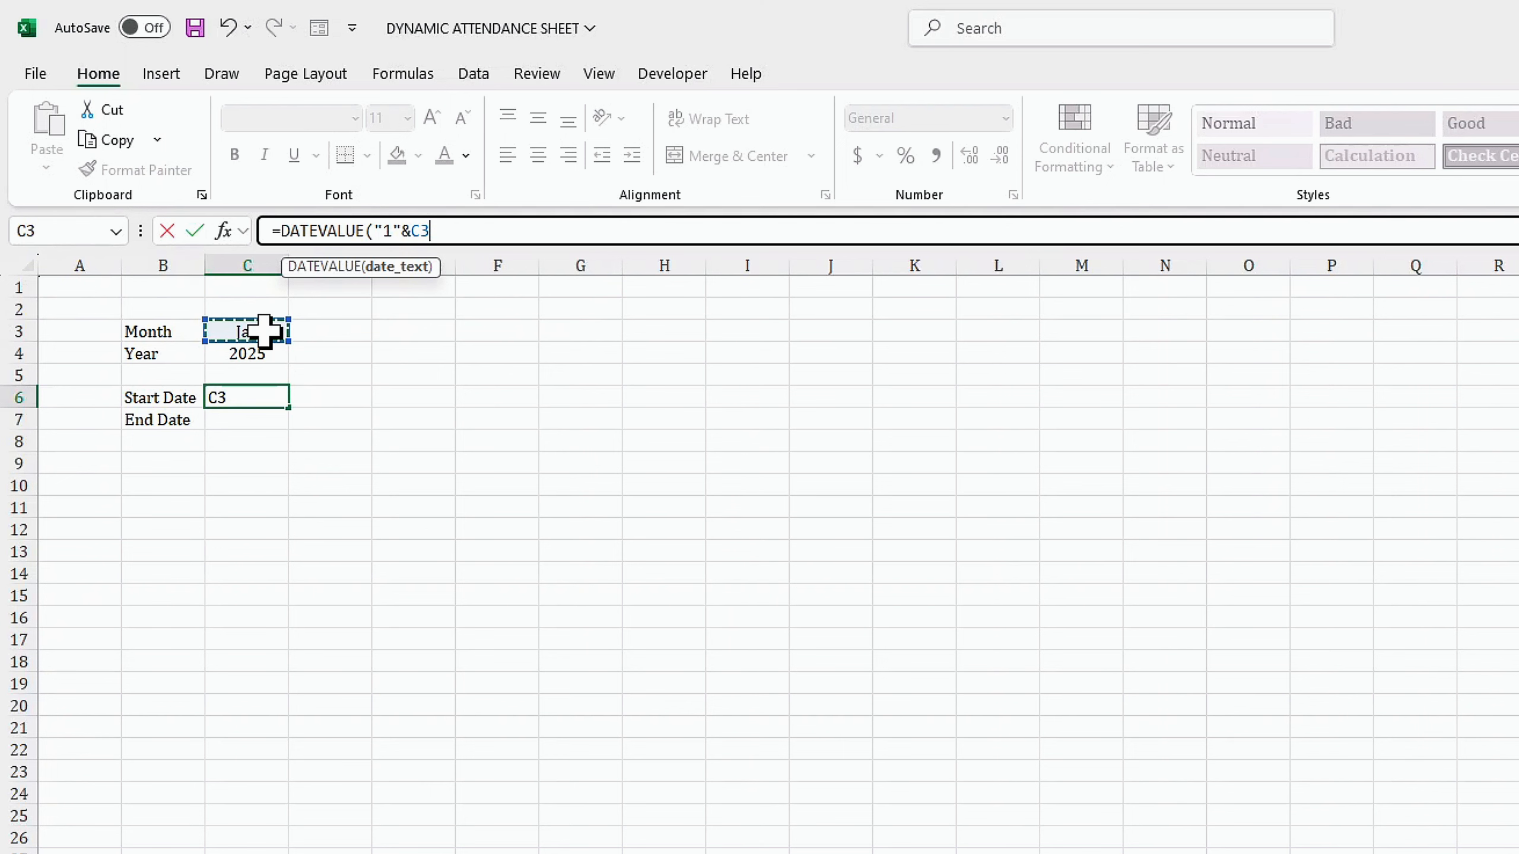
text(&)
click(246, 355)
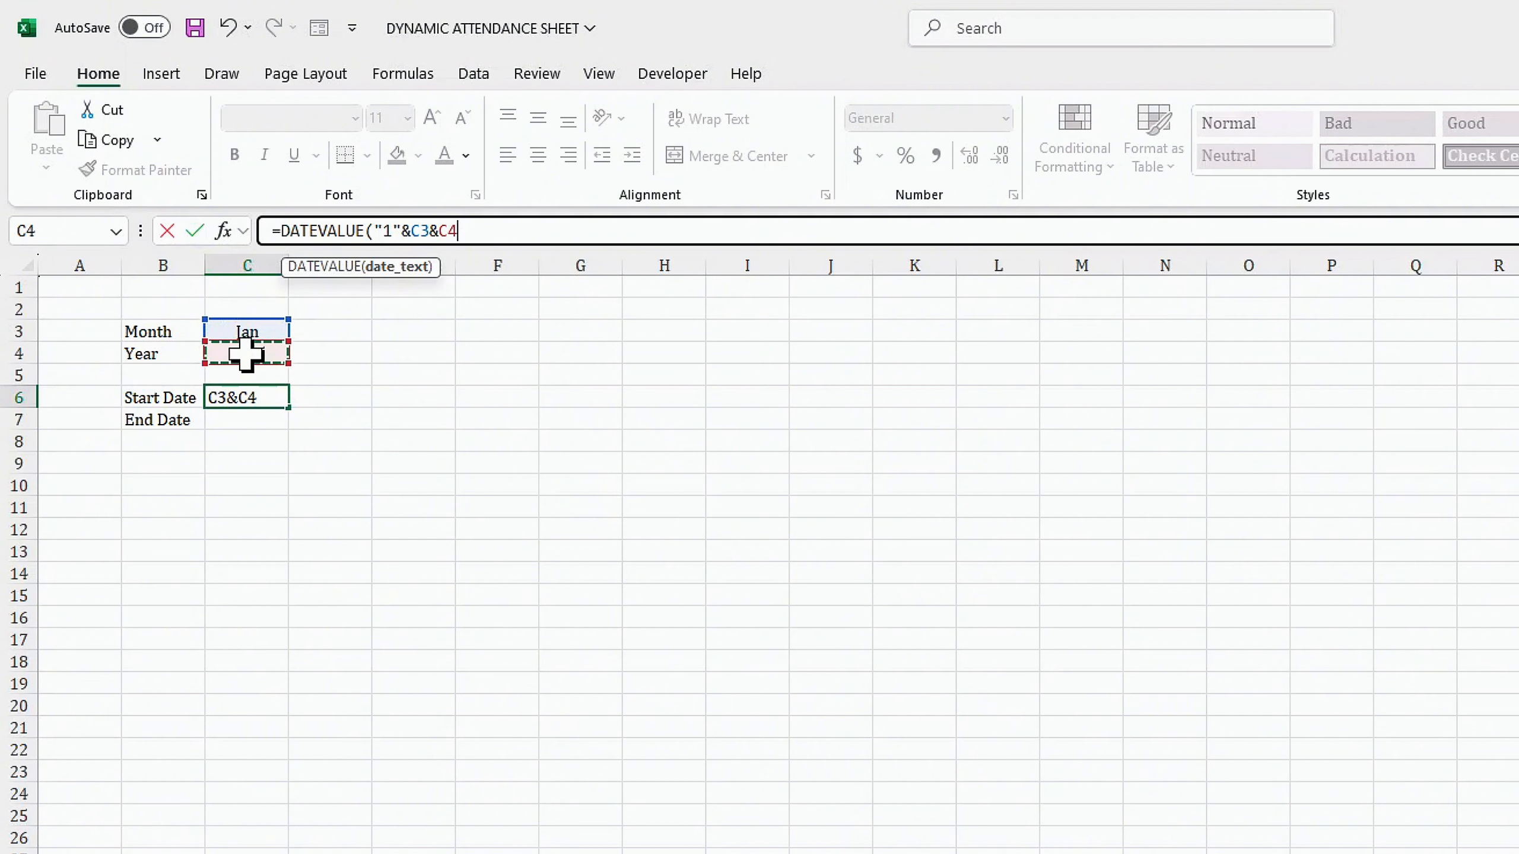
text())
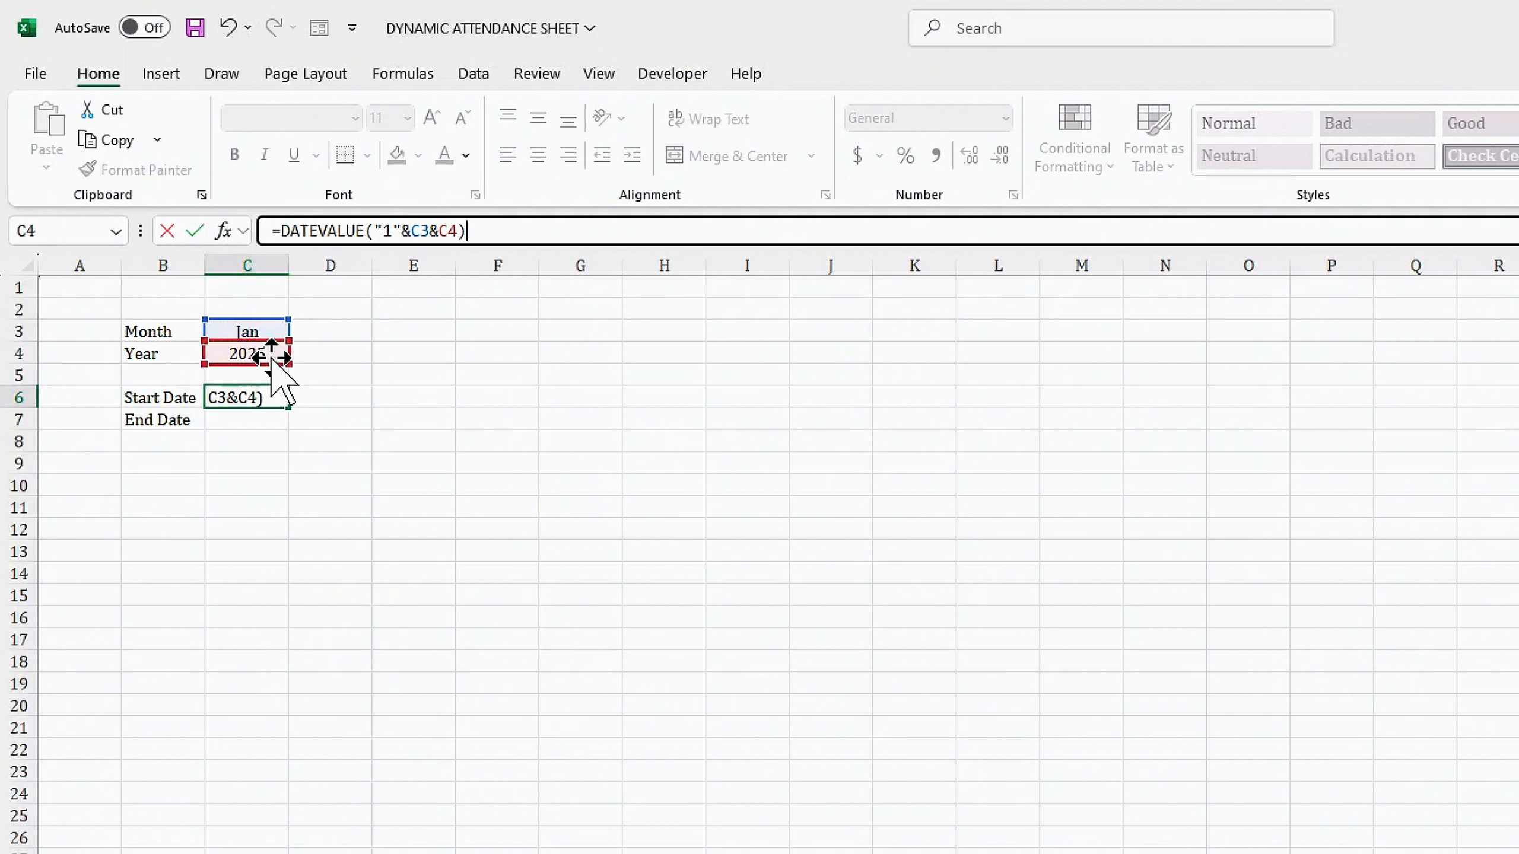
key(Return)
Step: Format the Start Date cell C6 as Short Date
click(230, 396)
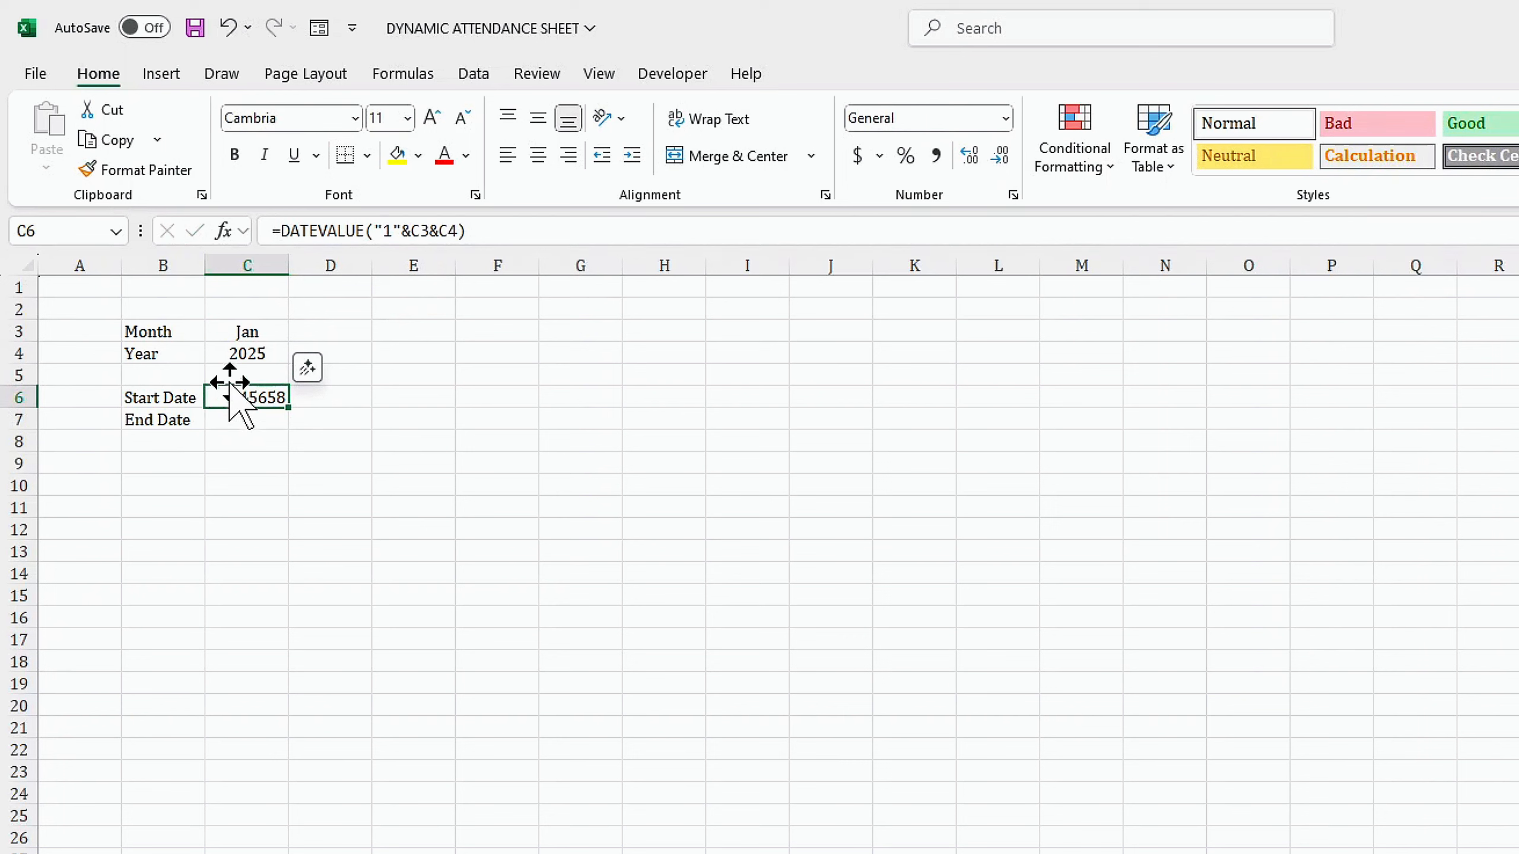
click(1003, 122)
click(942, 395)
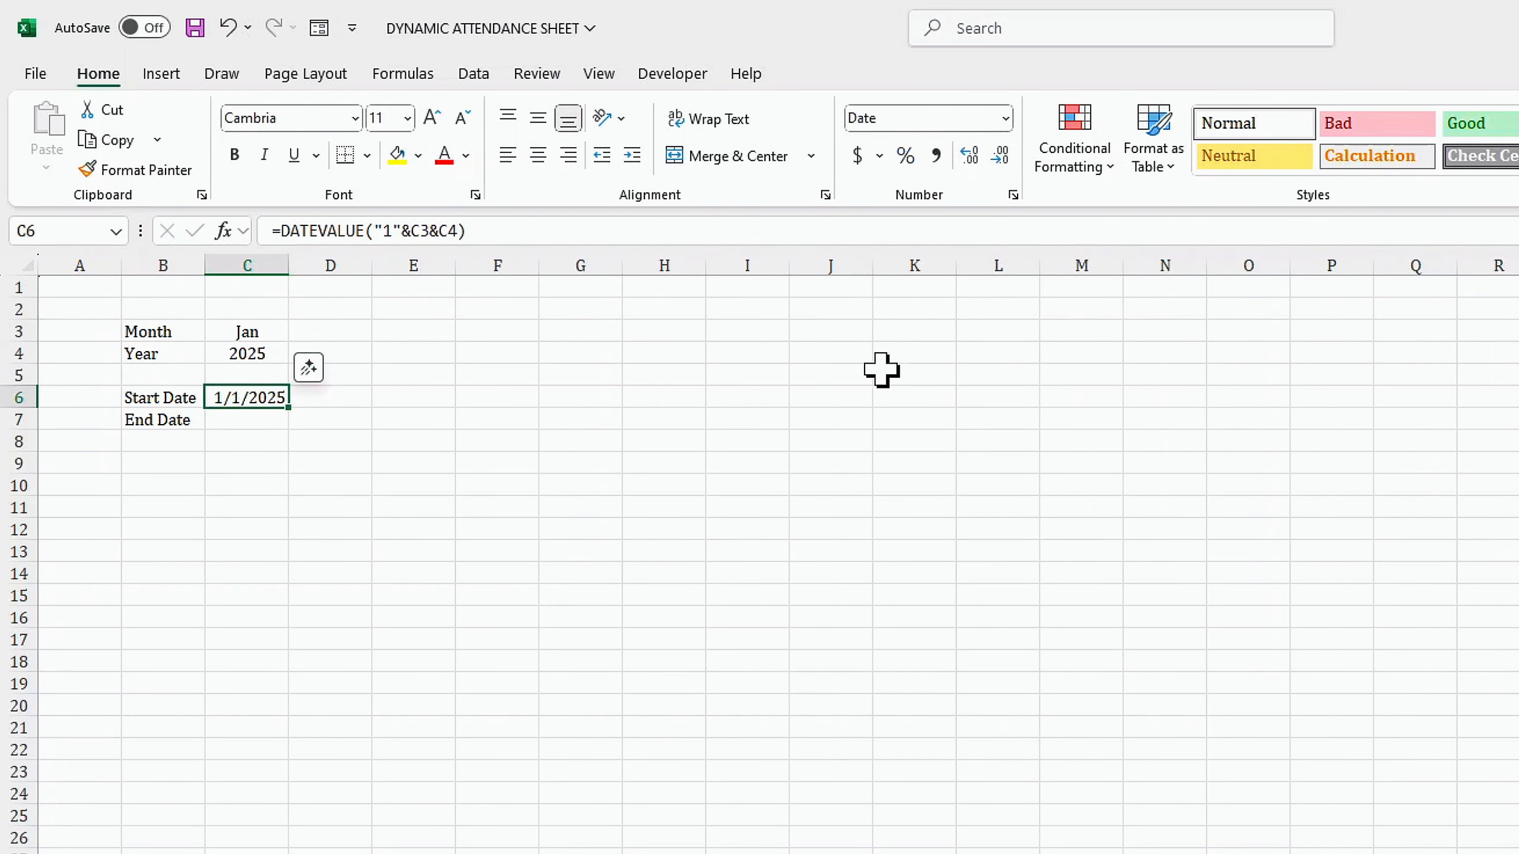
Step: Enter the formula =EOMONTH(C6,0) in cell C7 beside End Date
click(248, 421)
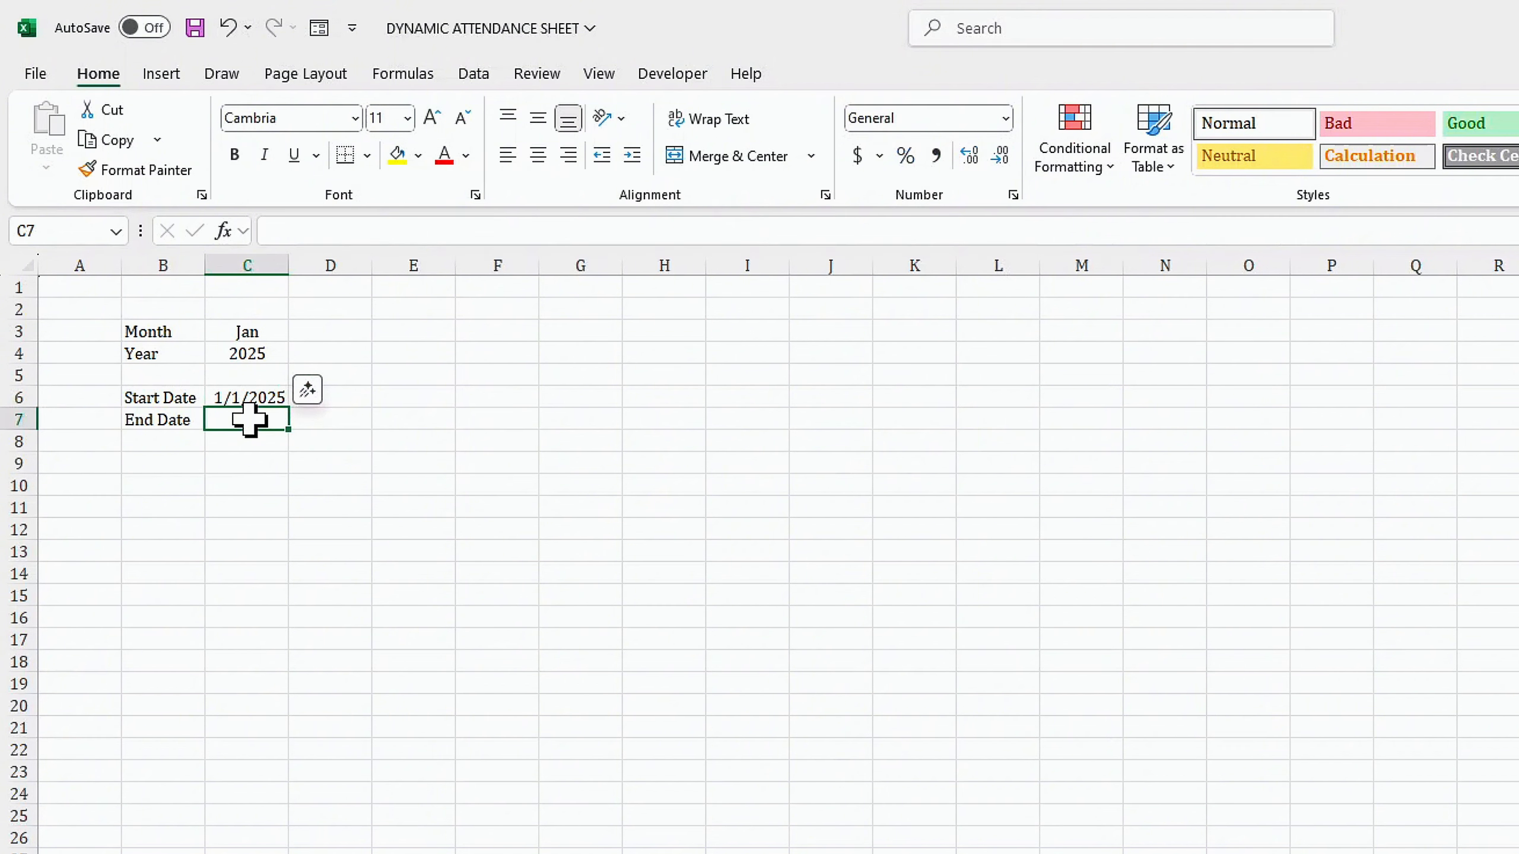
click(296, 235)
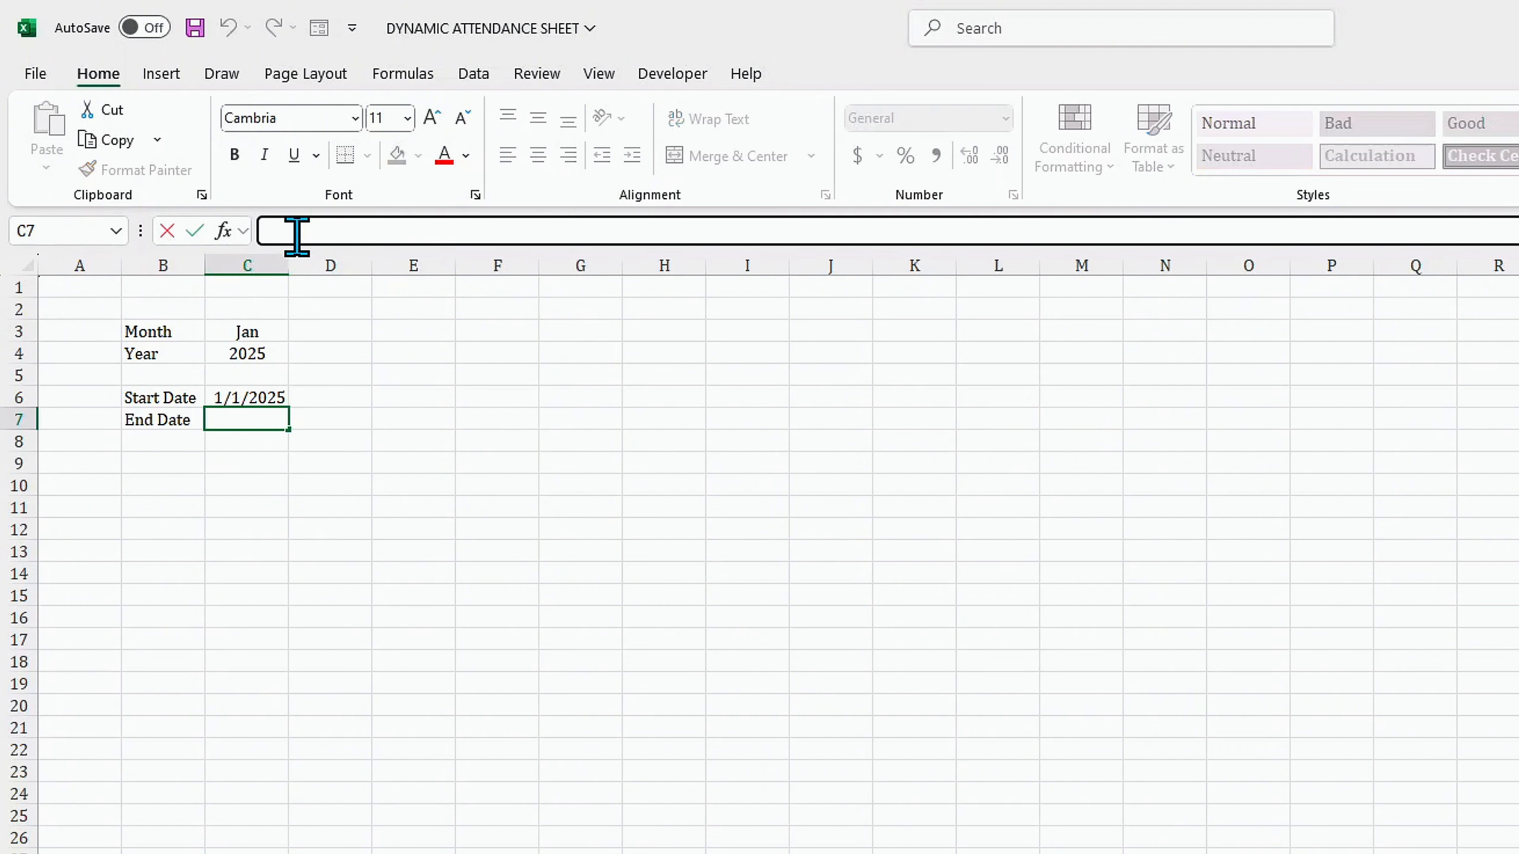
text(=eomo)
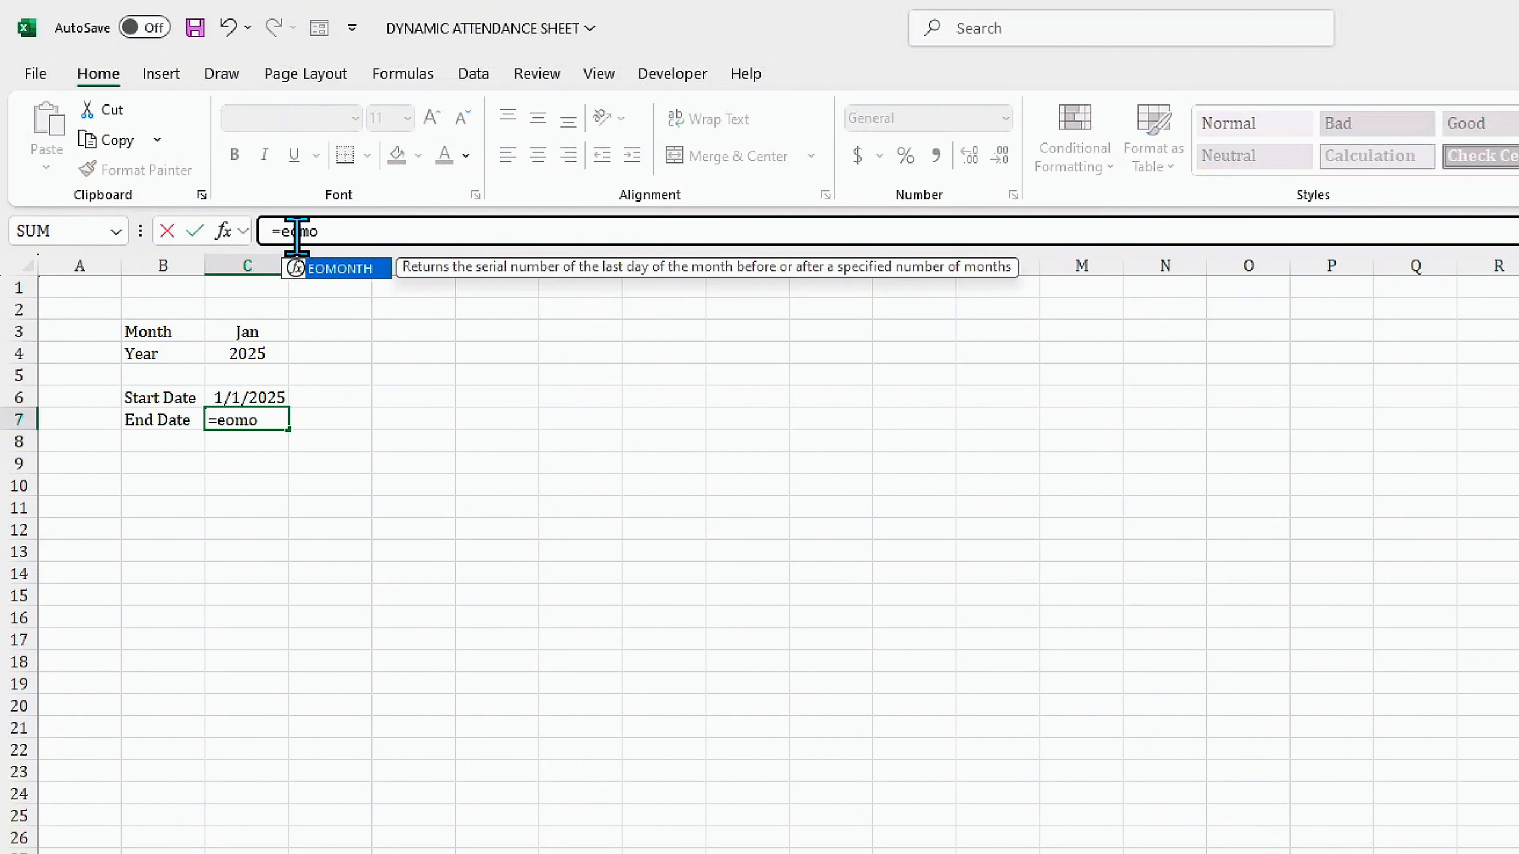
text(n)
key(Tab)
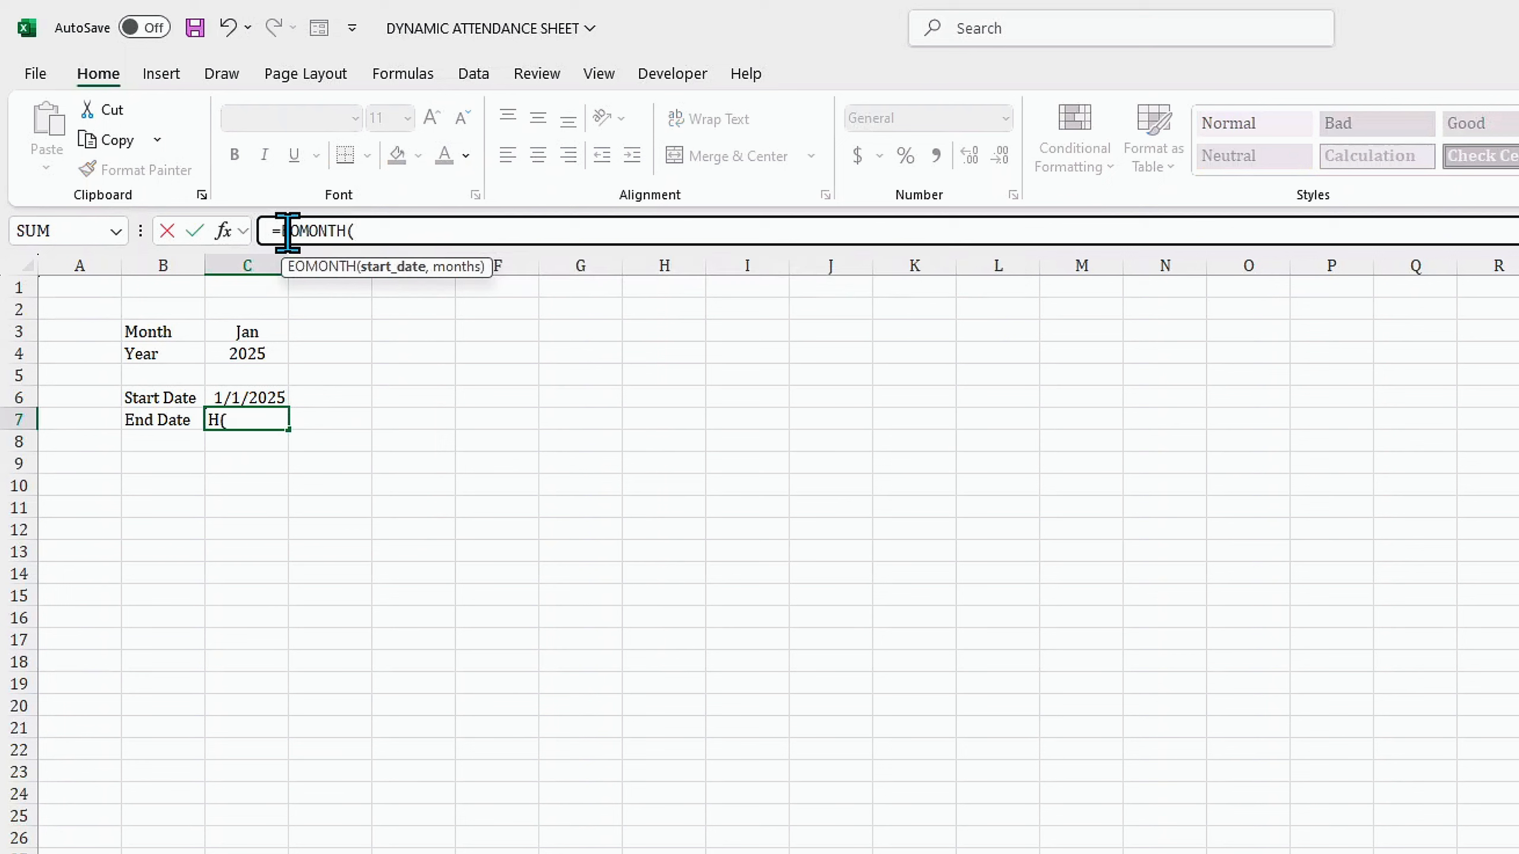
click(242, 398)
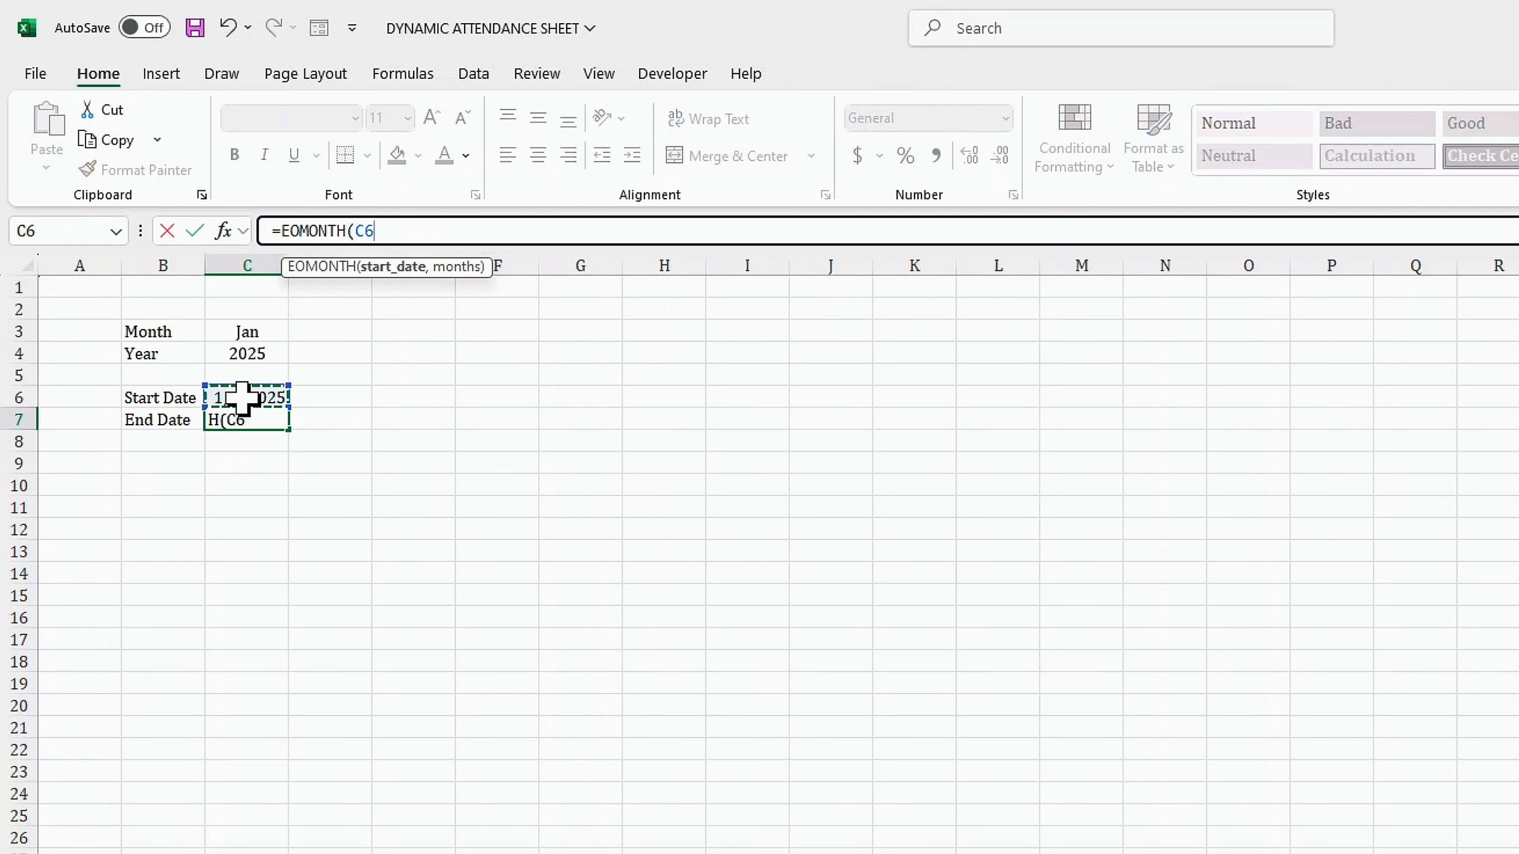
text(,)
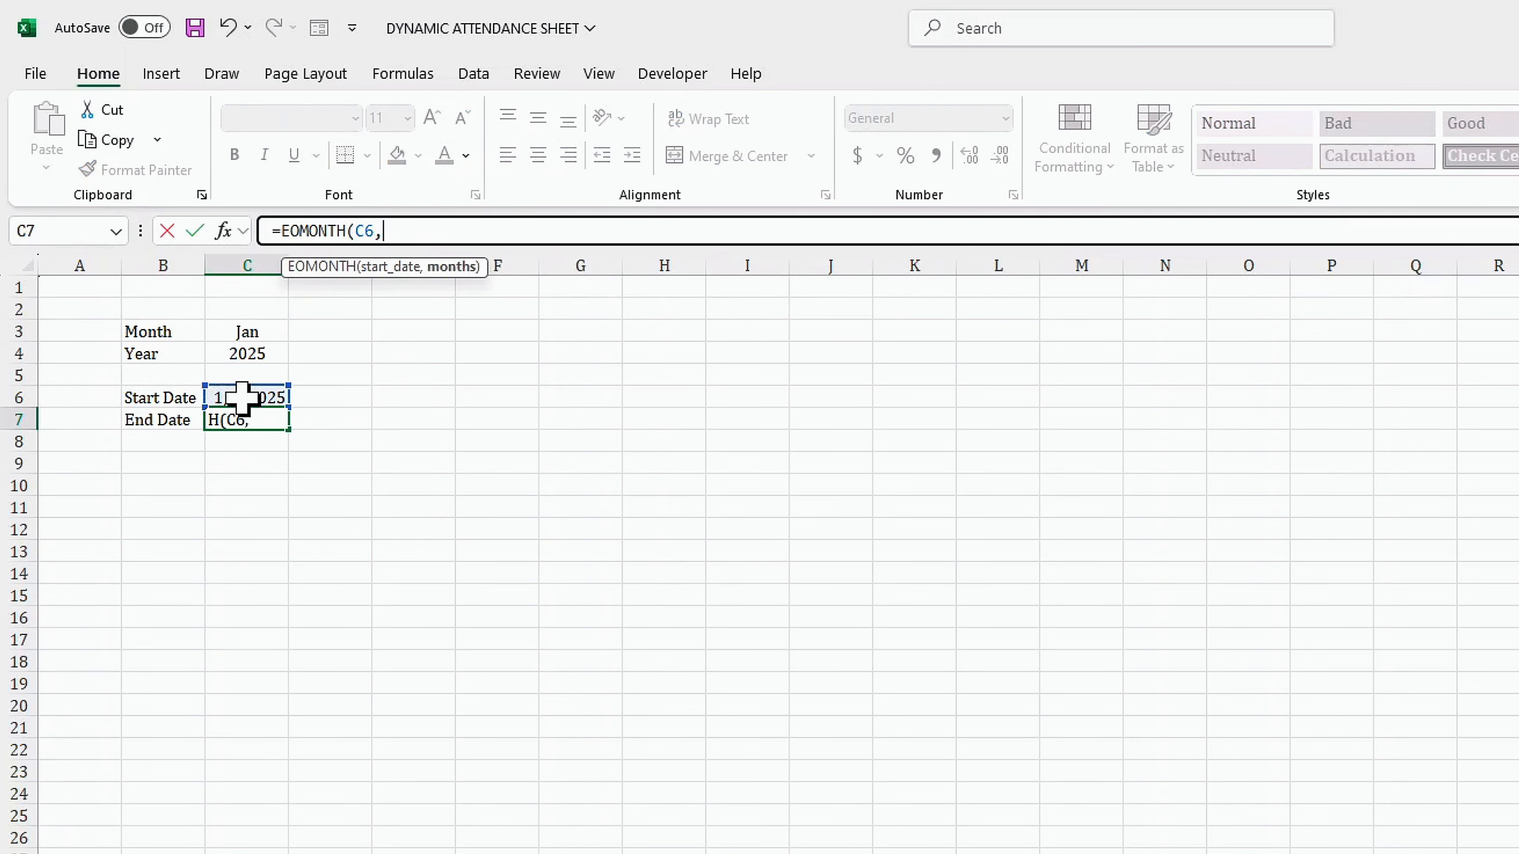
text(0))
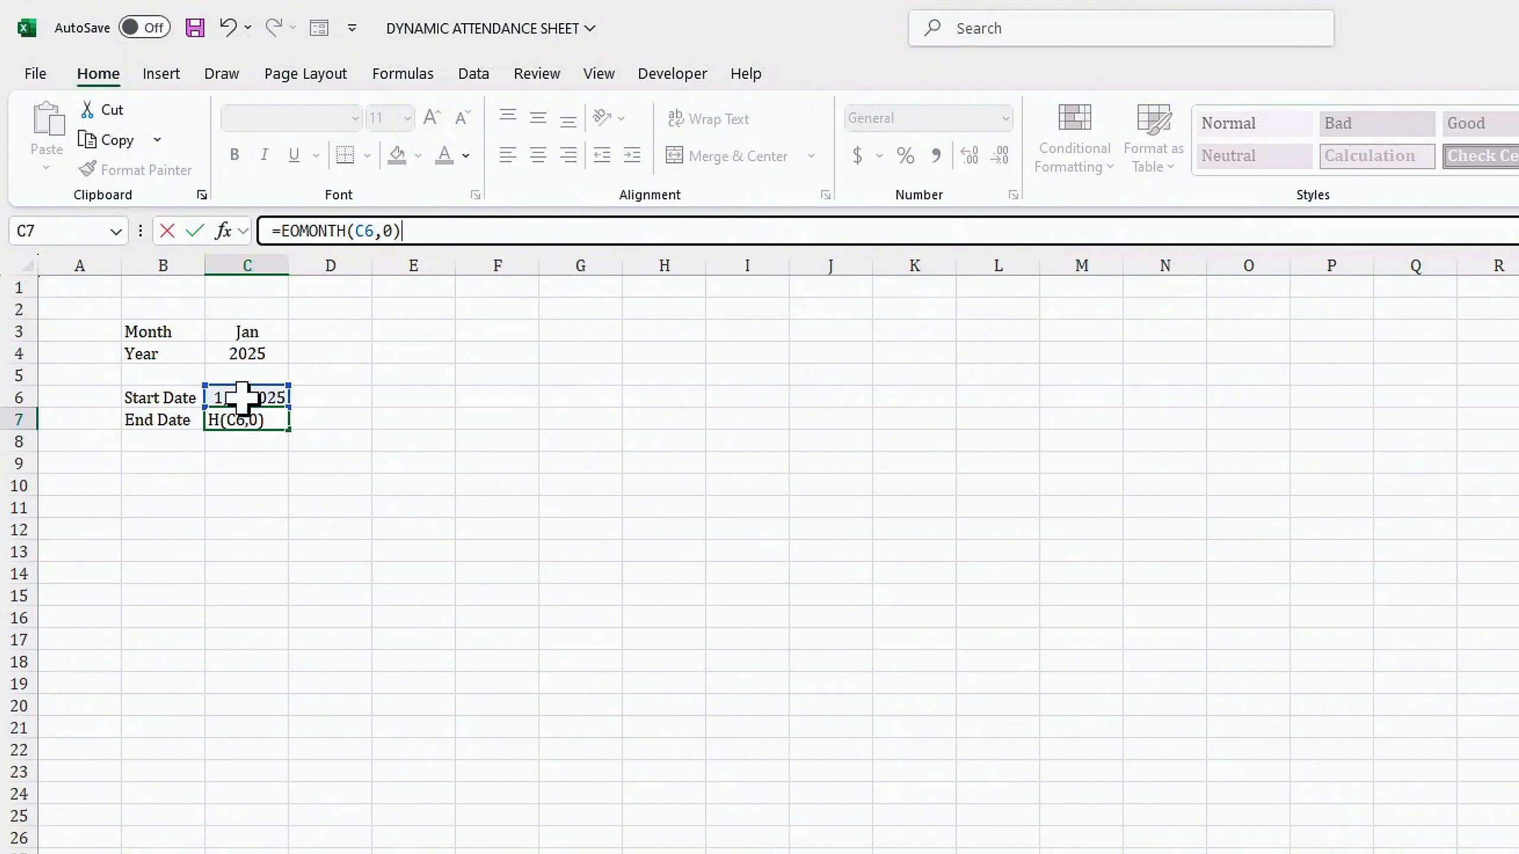
key(Return)
Step: Format the End Date cell C7 as Short Date
click(235, 419)
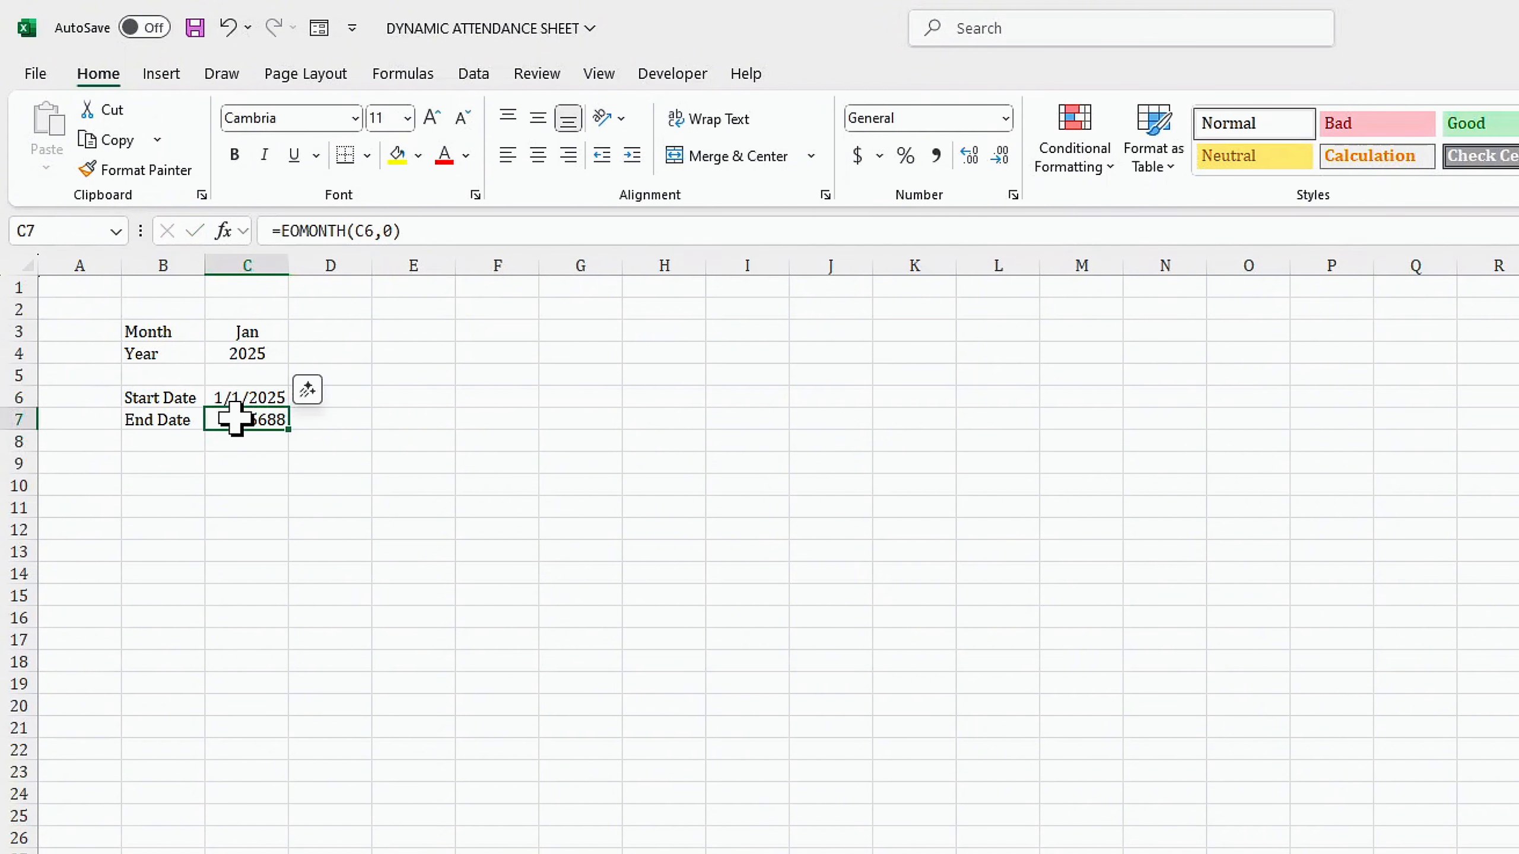
click(1006, 119)
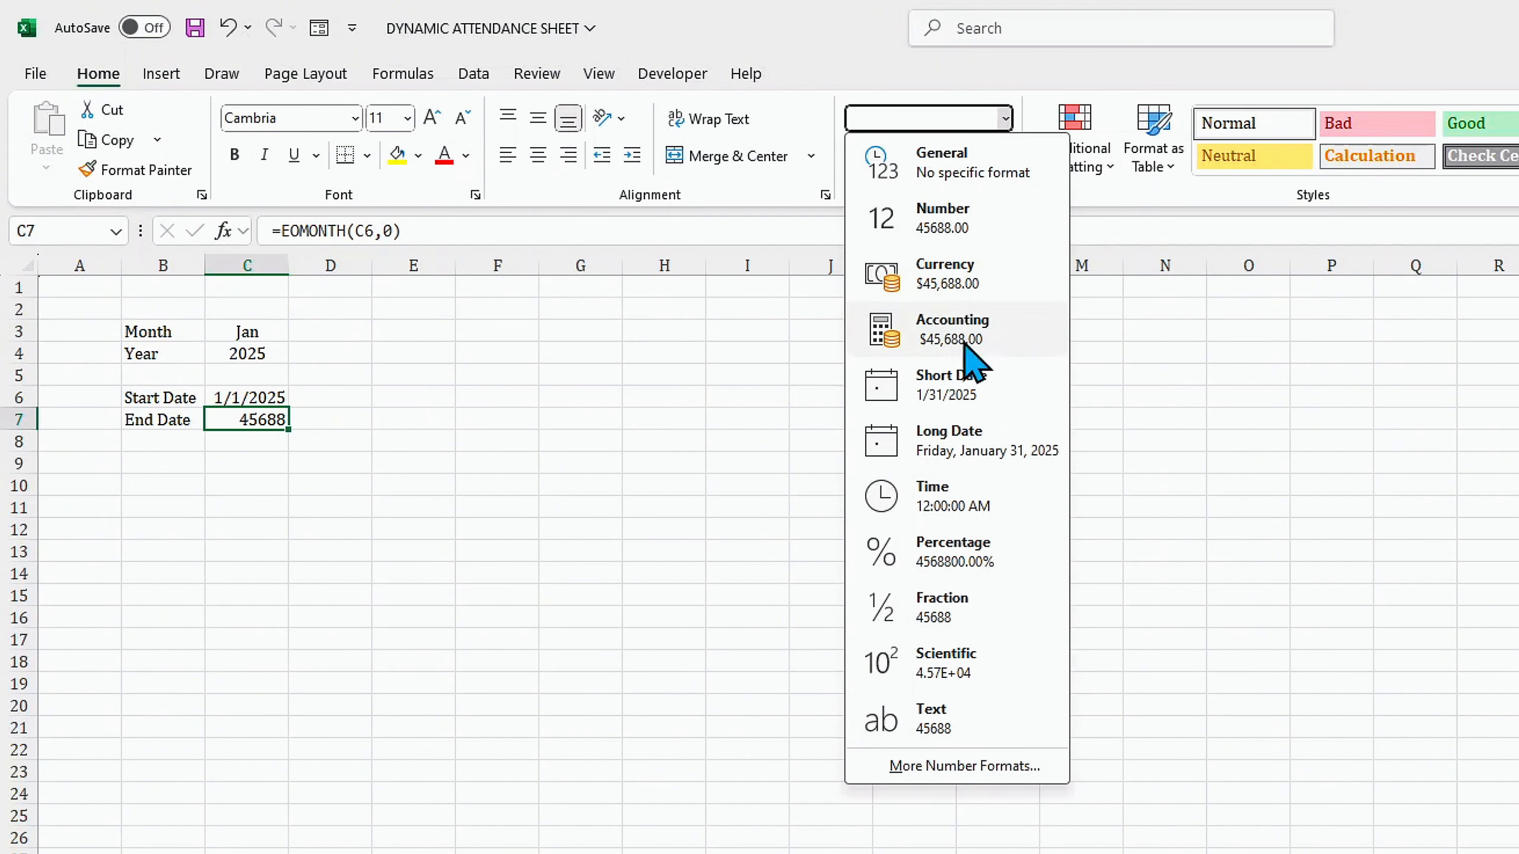
click(958, 388)
click(260, 461)
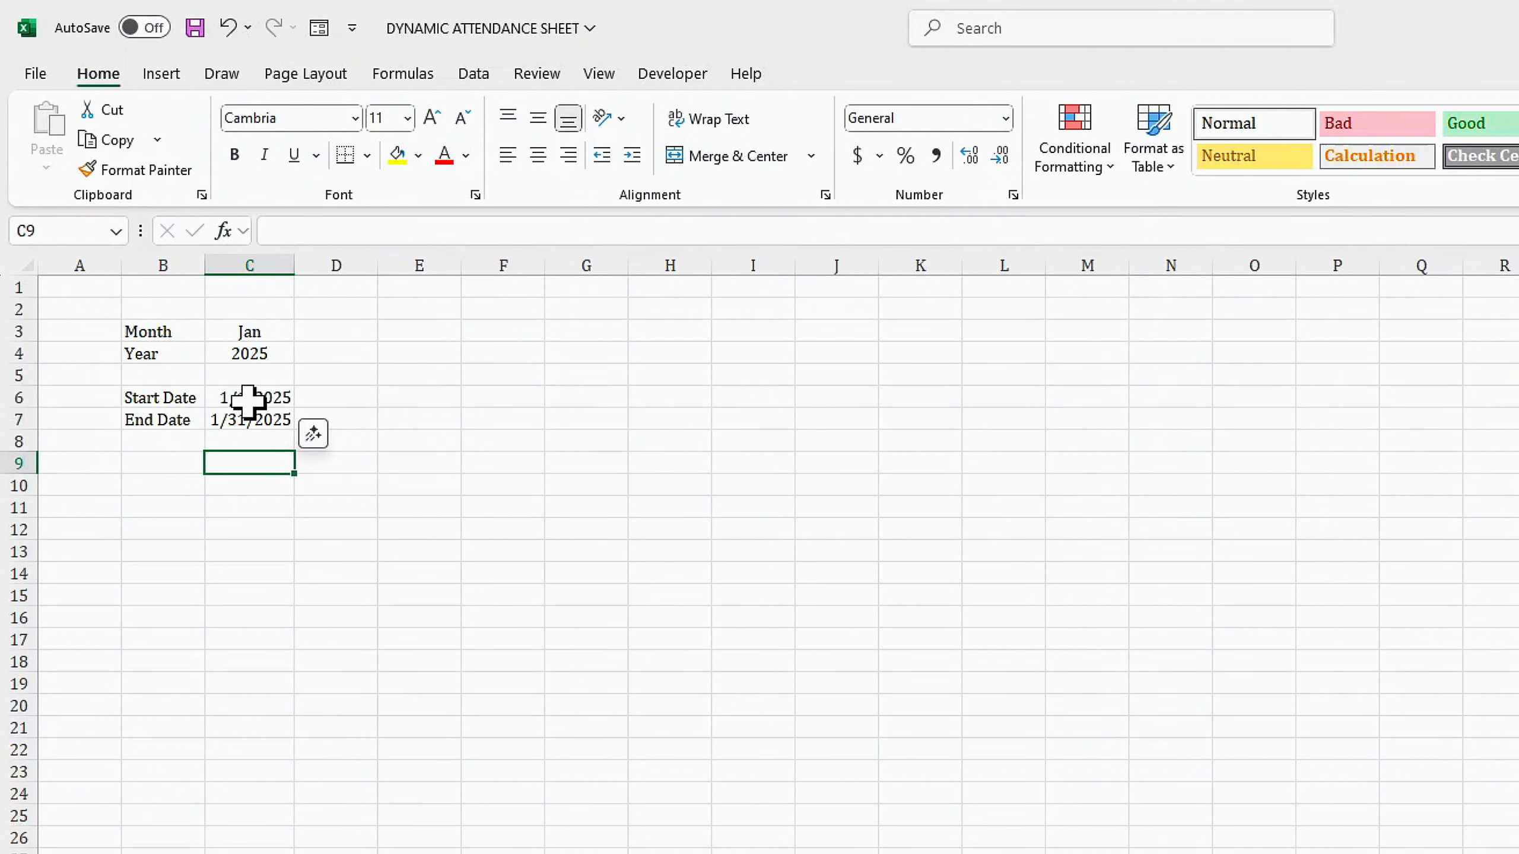
Step: Fill the label cells B3:B7 with standard blue and set their font color to white
drag(137, 331, 236, 412)
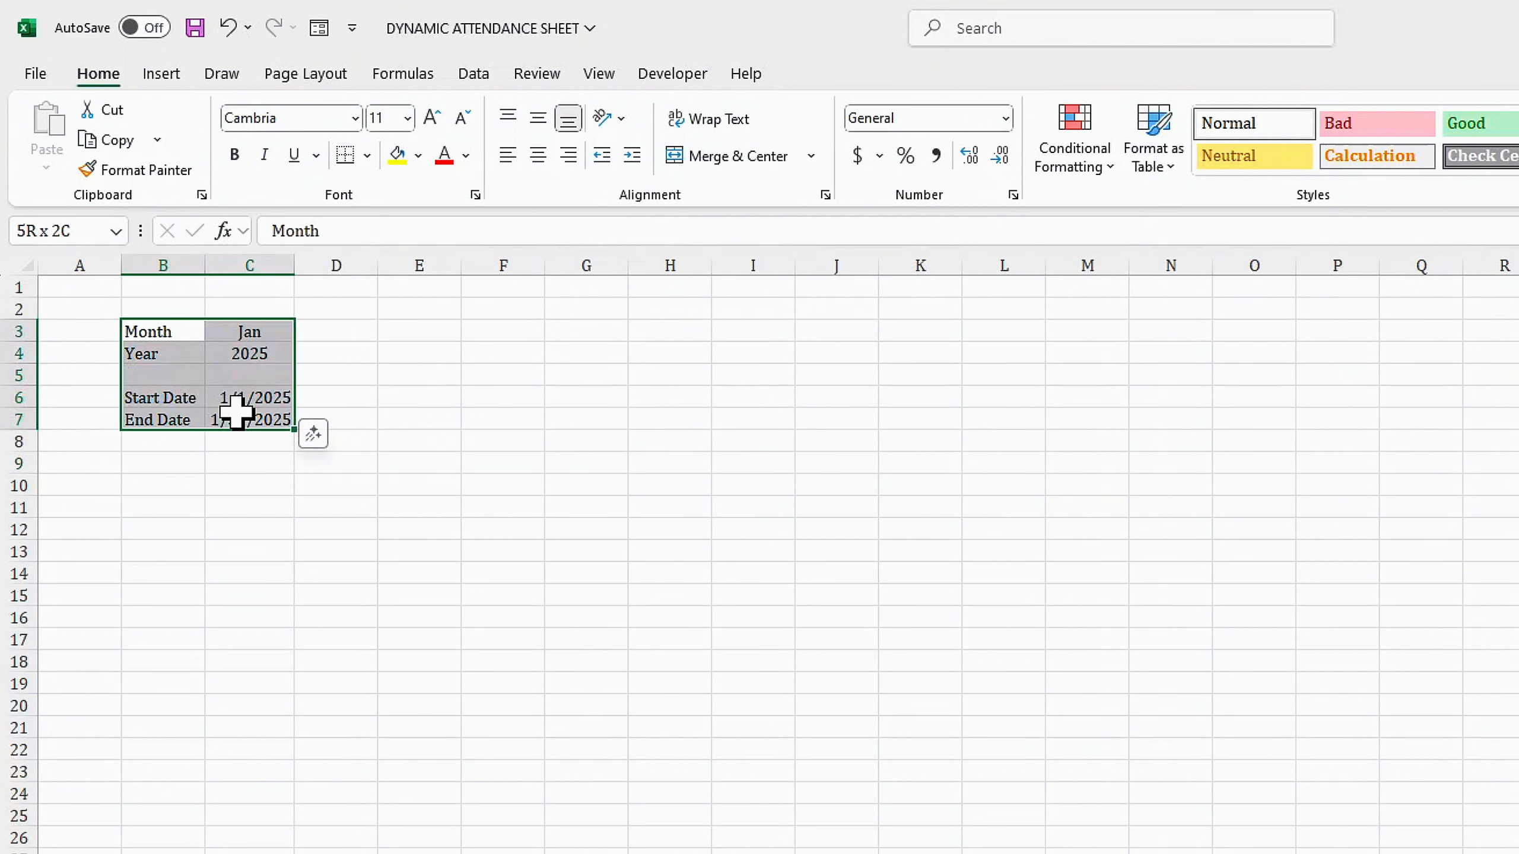
drag(153, 332, 158, 419)
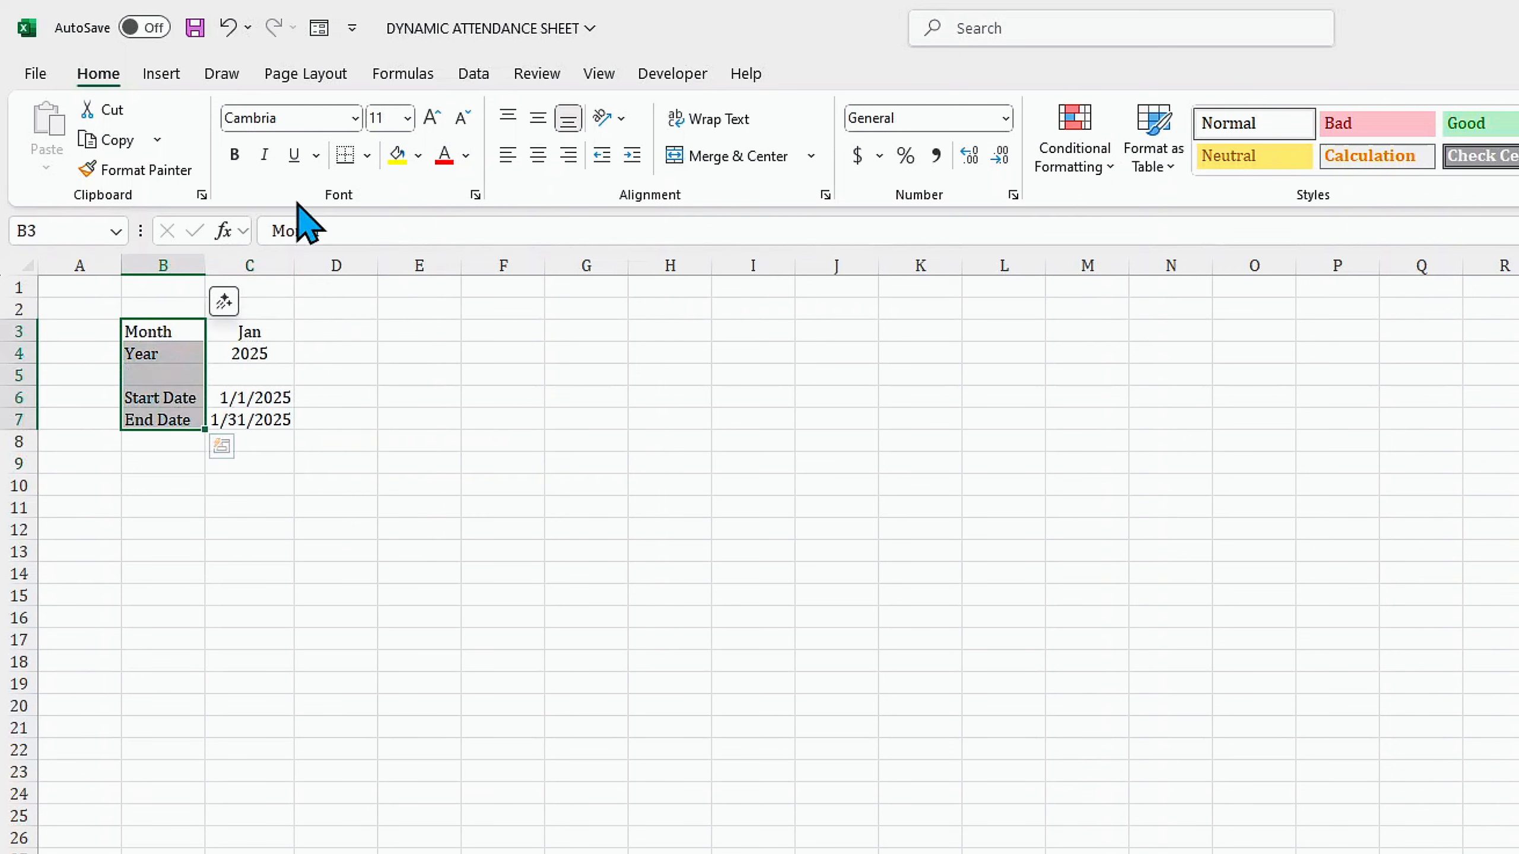
click(419, 155)
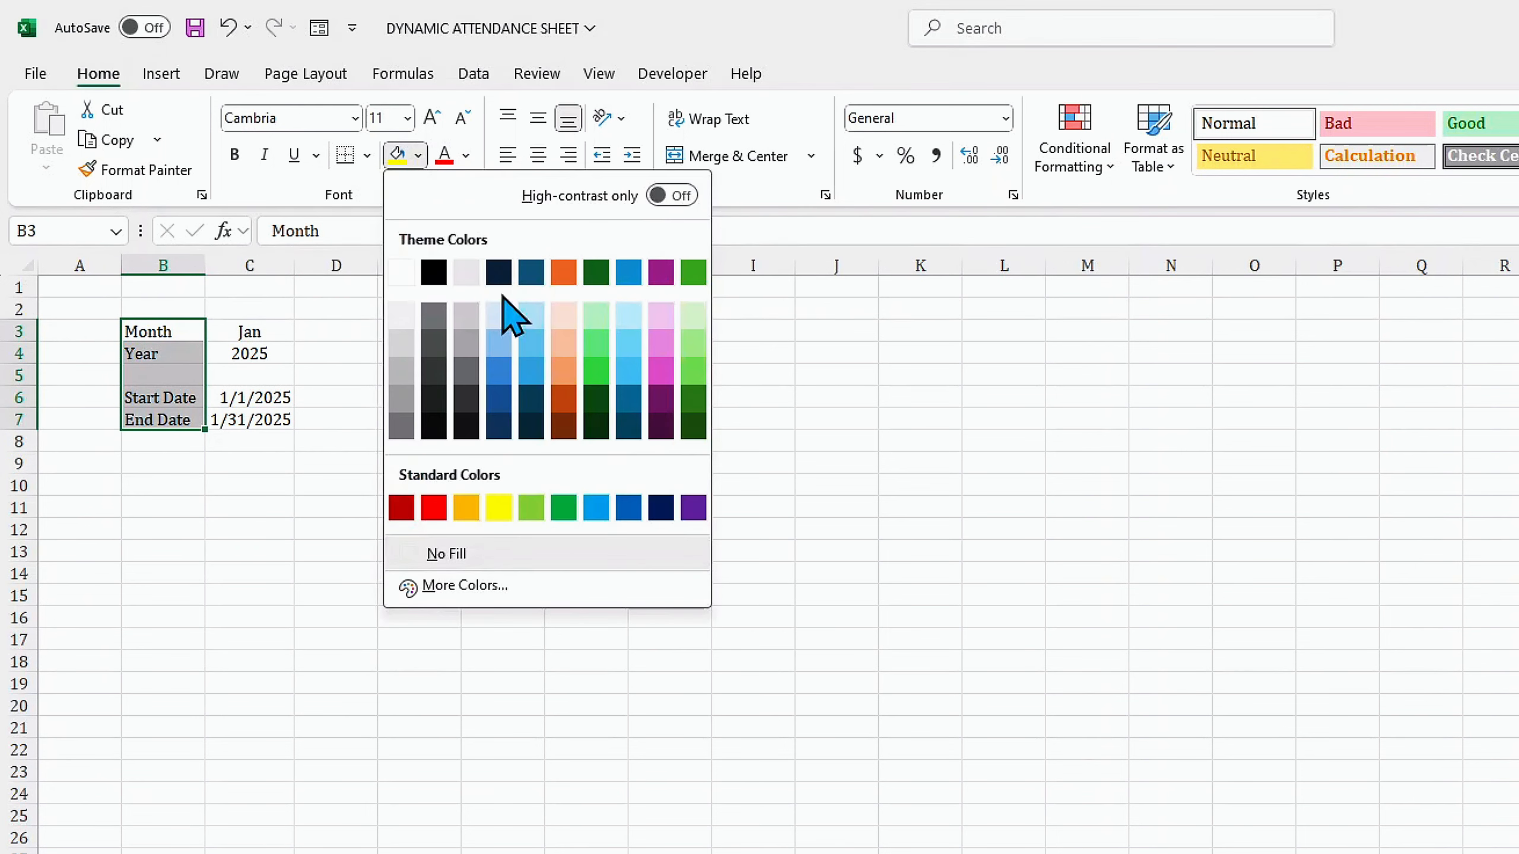
click(623, 509)
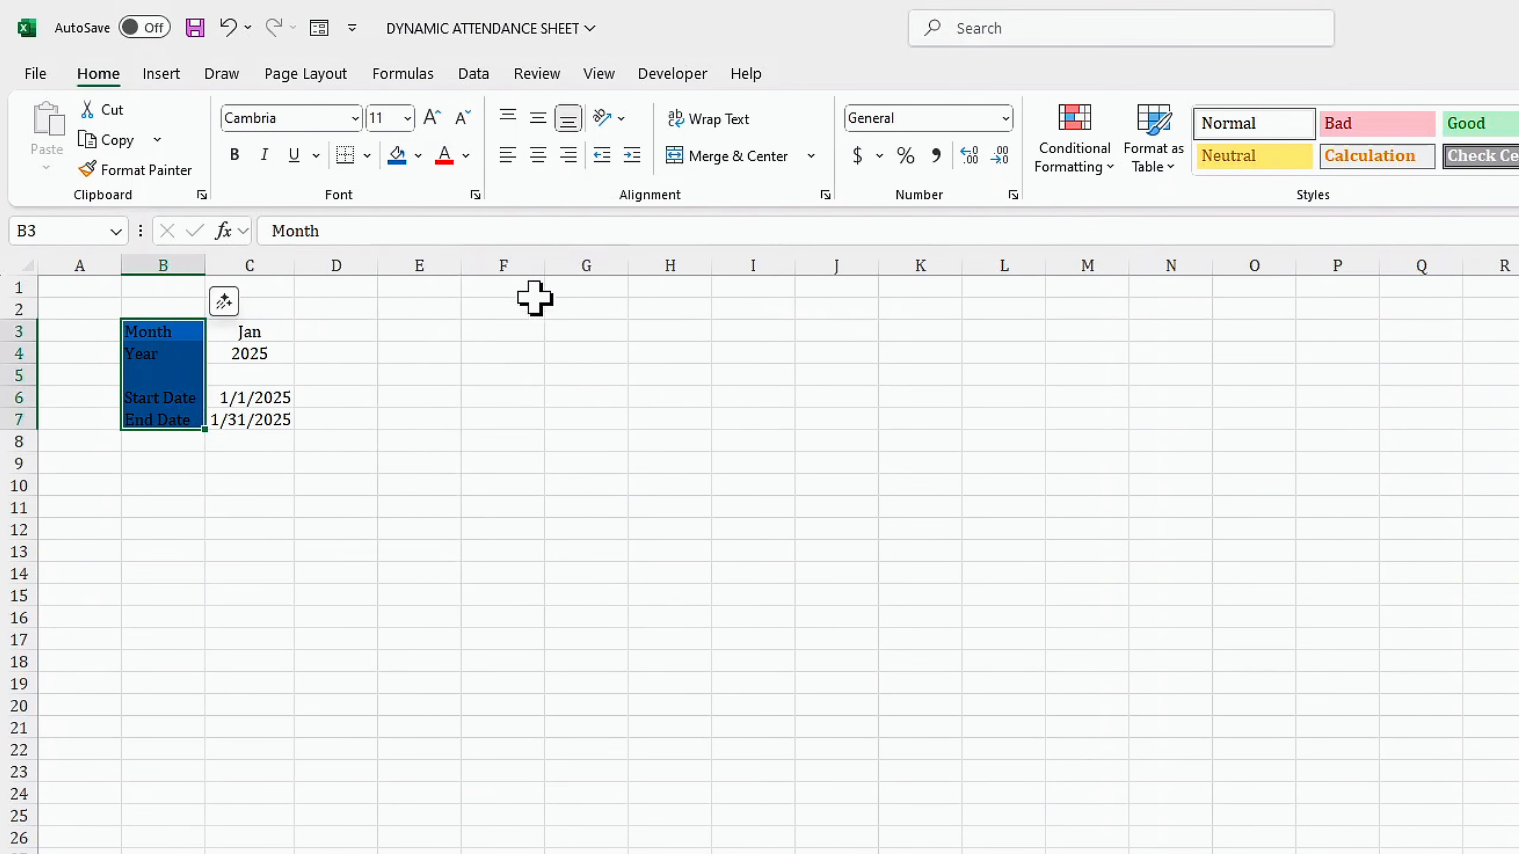
click(466, 155)
click(452, 308)
click(254, 327)
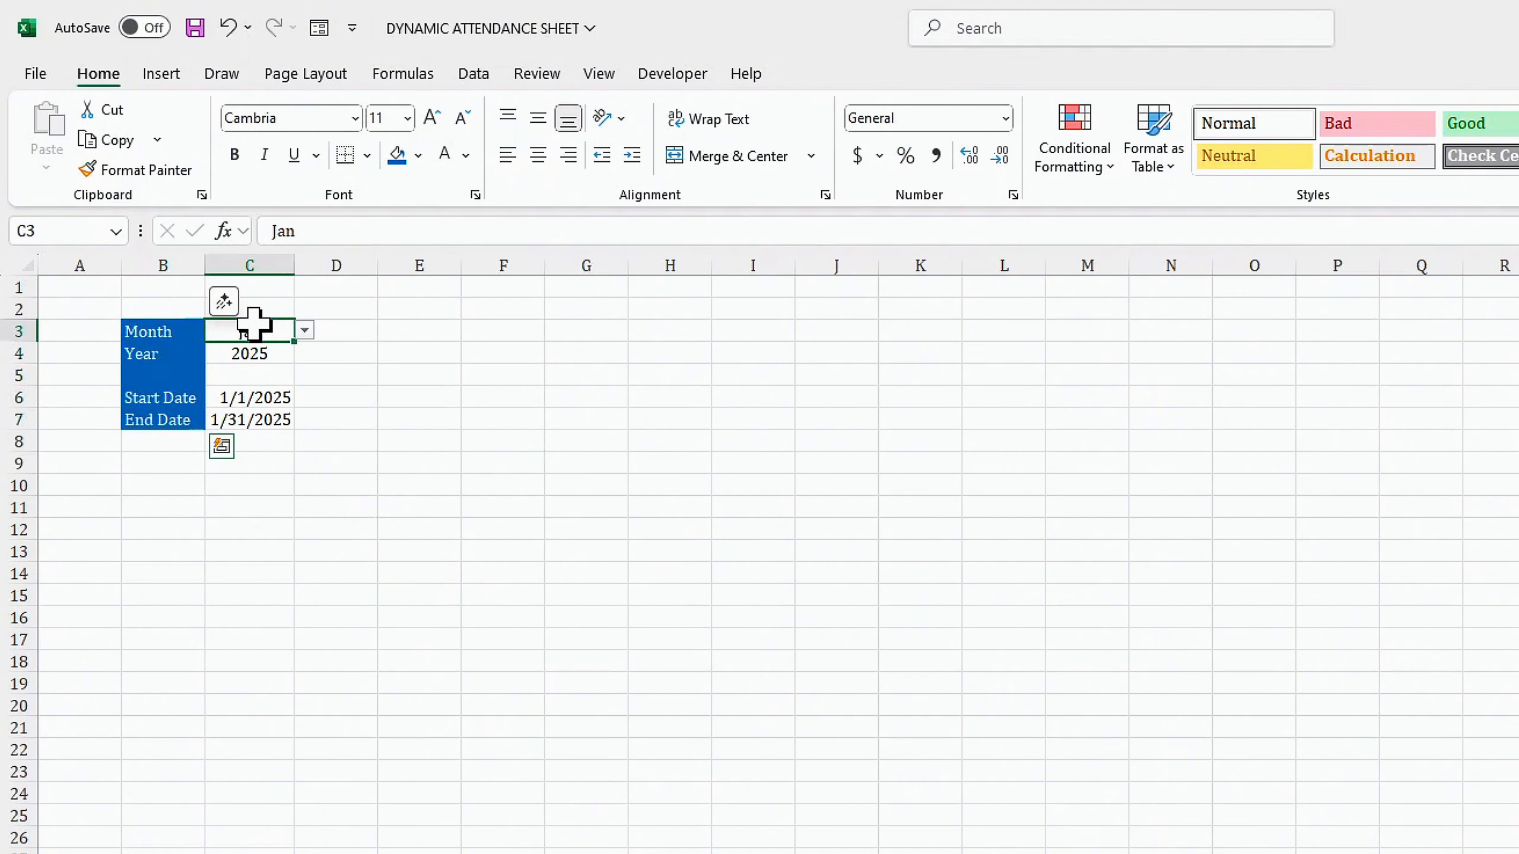
Step: Apply all borders to the range B3:C7
drag(176, 328, 269, 410)
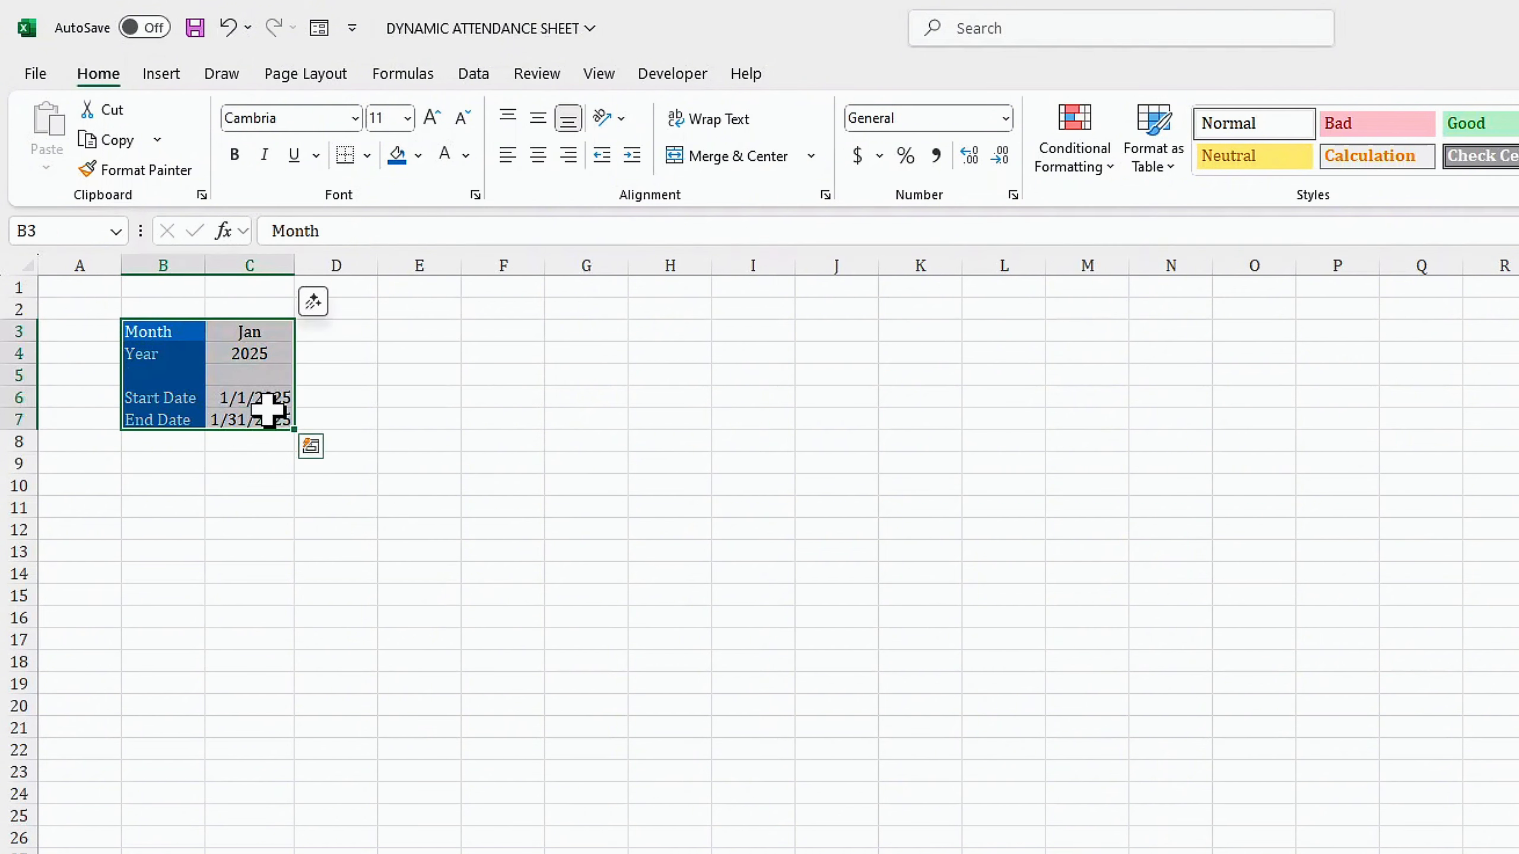
click(366, 156)
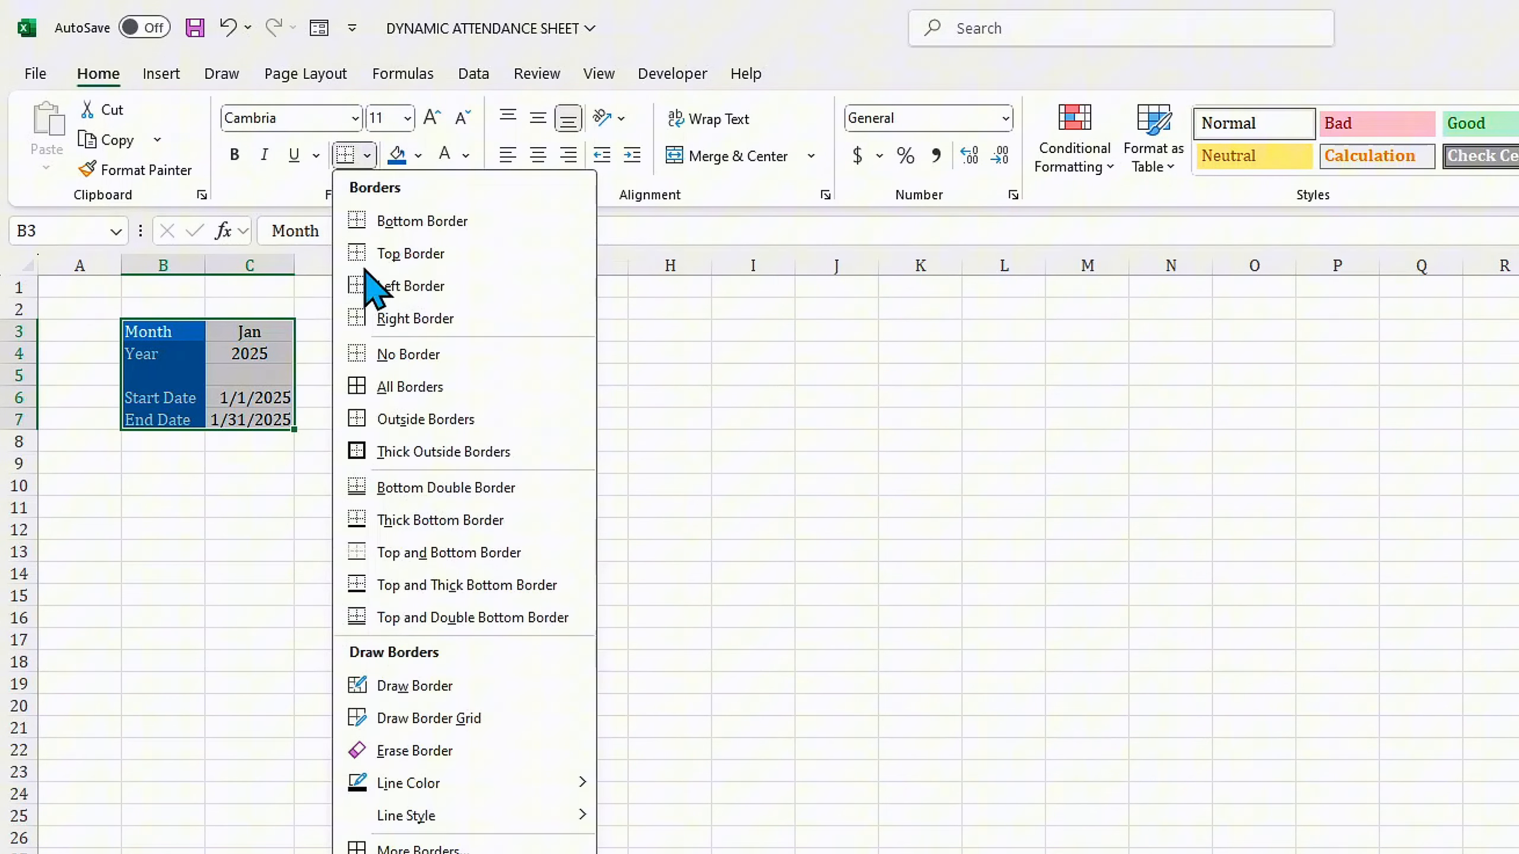
click(418, 394)
click(223, 466)
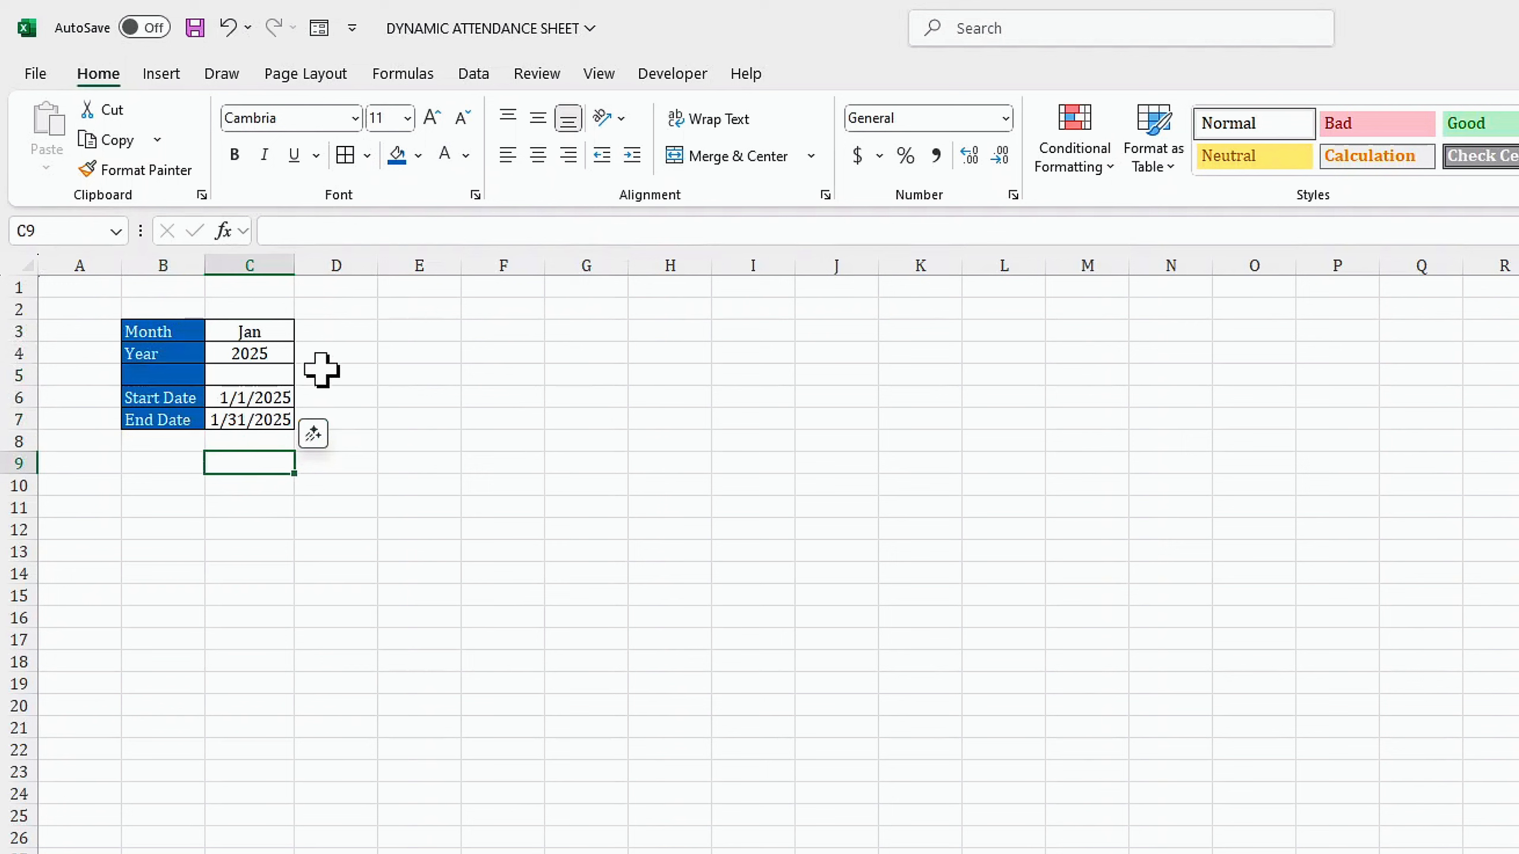
click(323, 332)
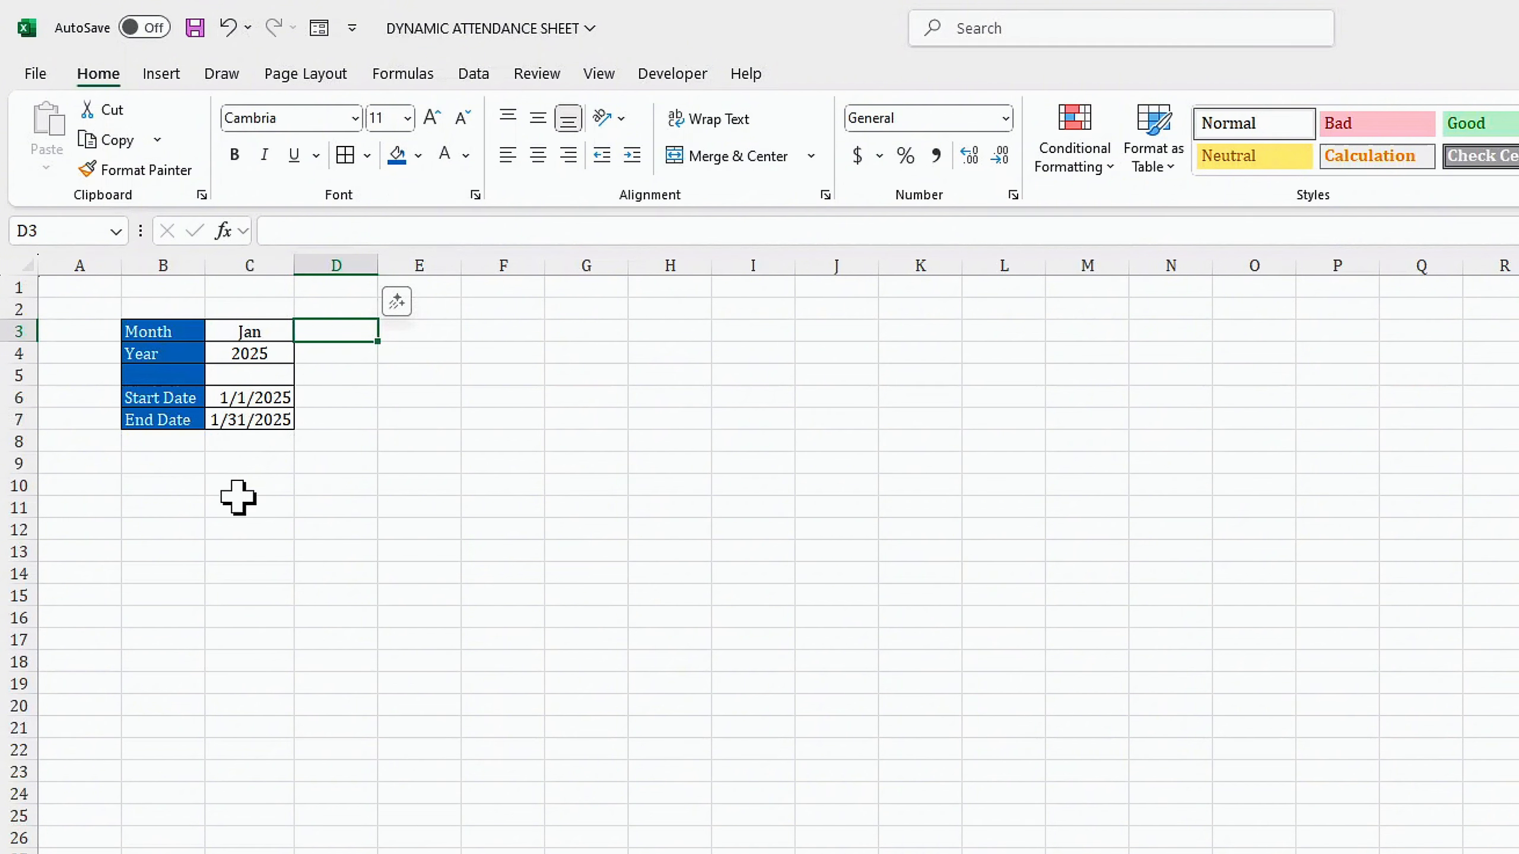
Step: Enter the column headers Name, Last Name and Class in cells C9, D9 and E9
click(245, 459)
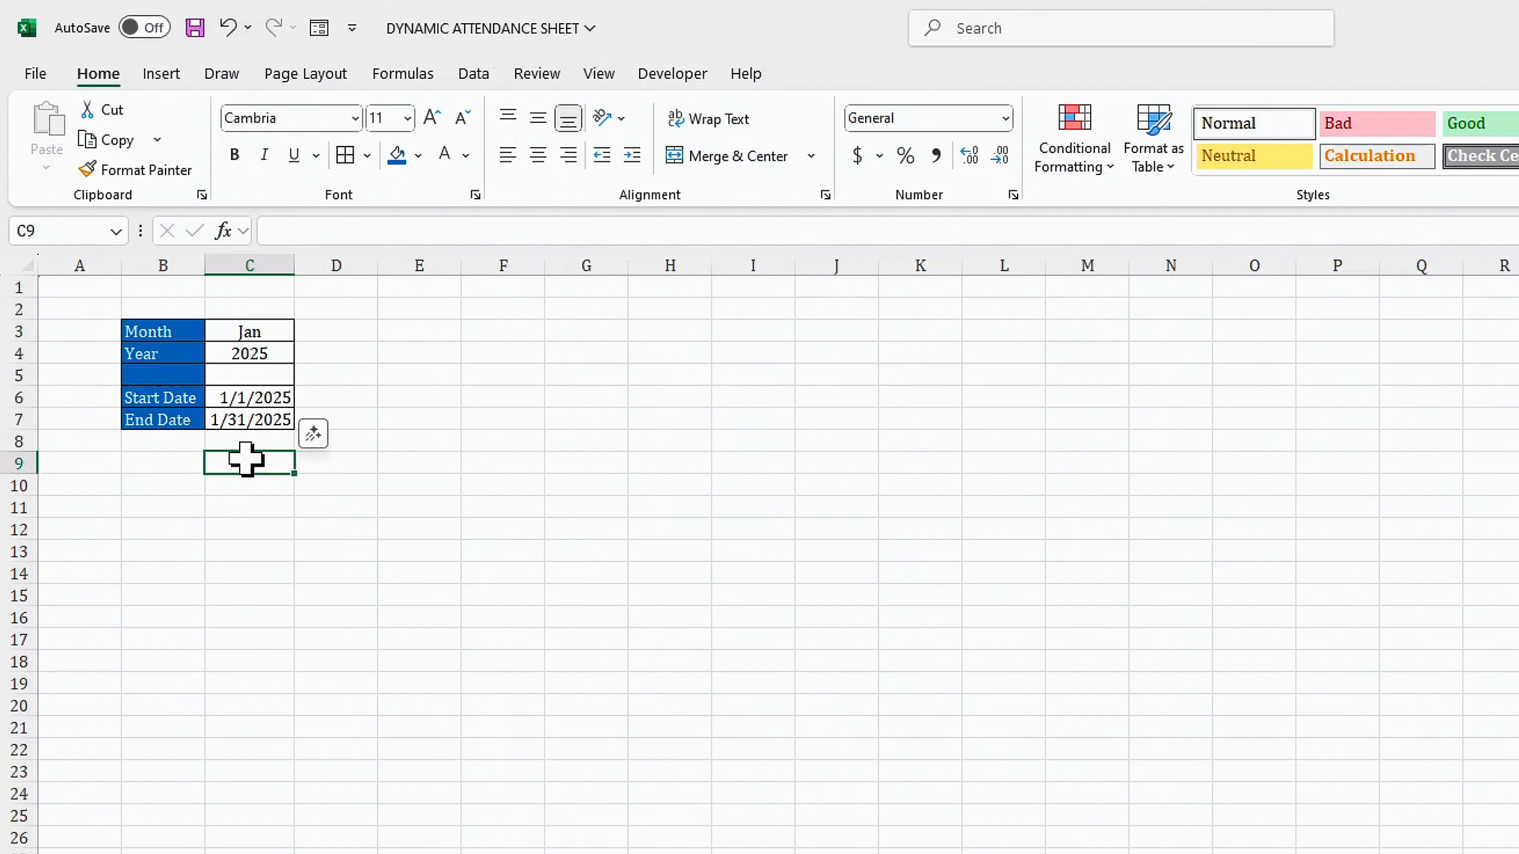
text(Name)
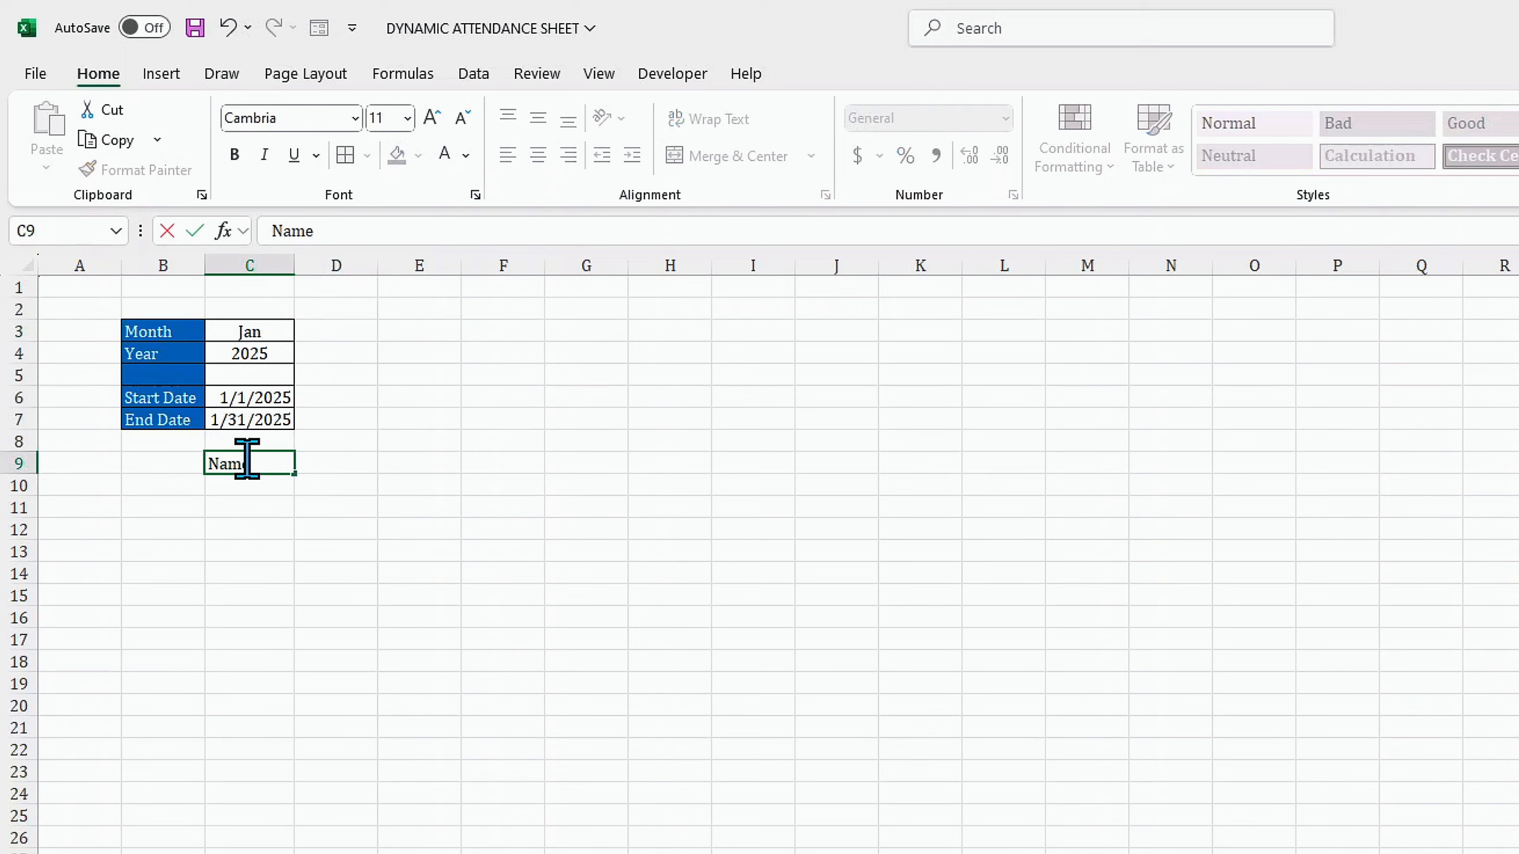
key(Tab)
text(L)
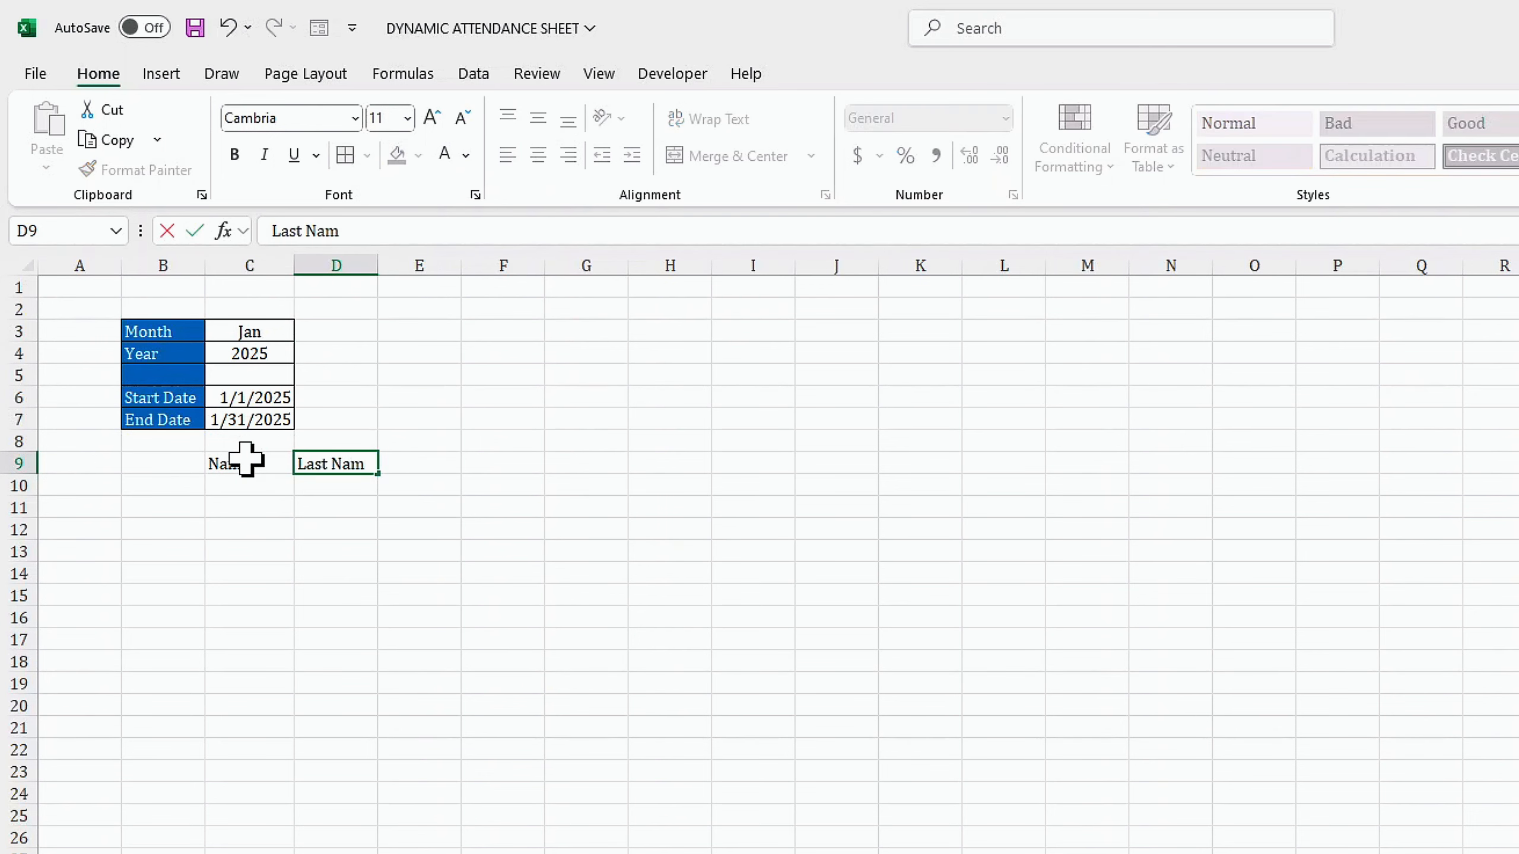
key(Tab)
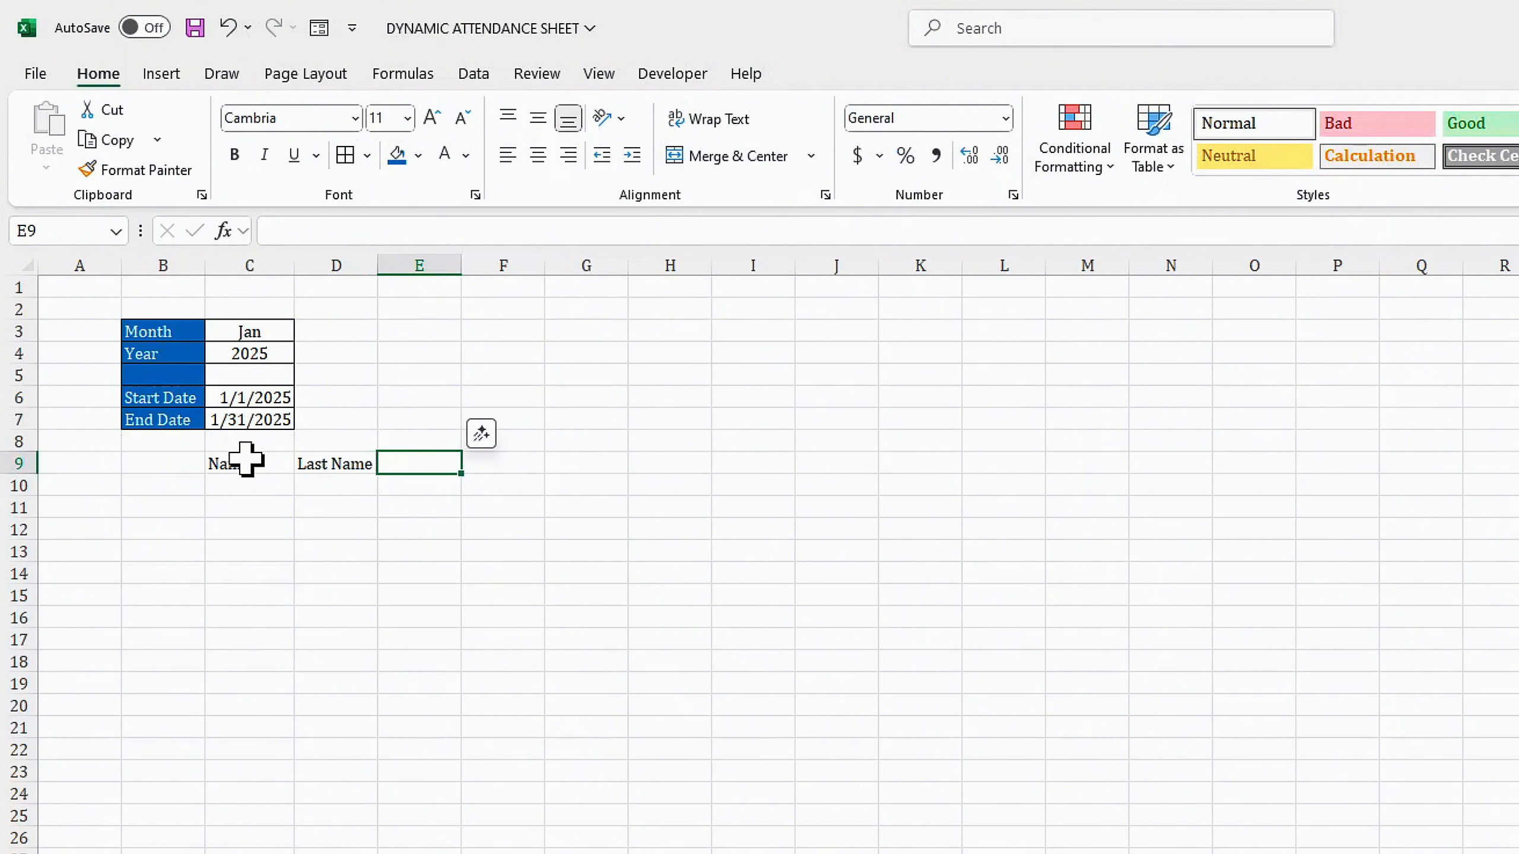
text(Cla)
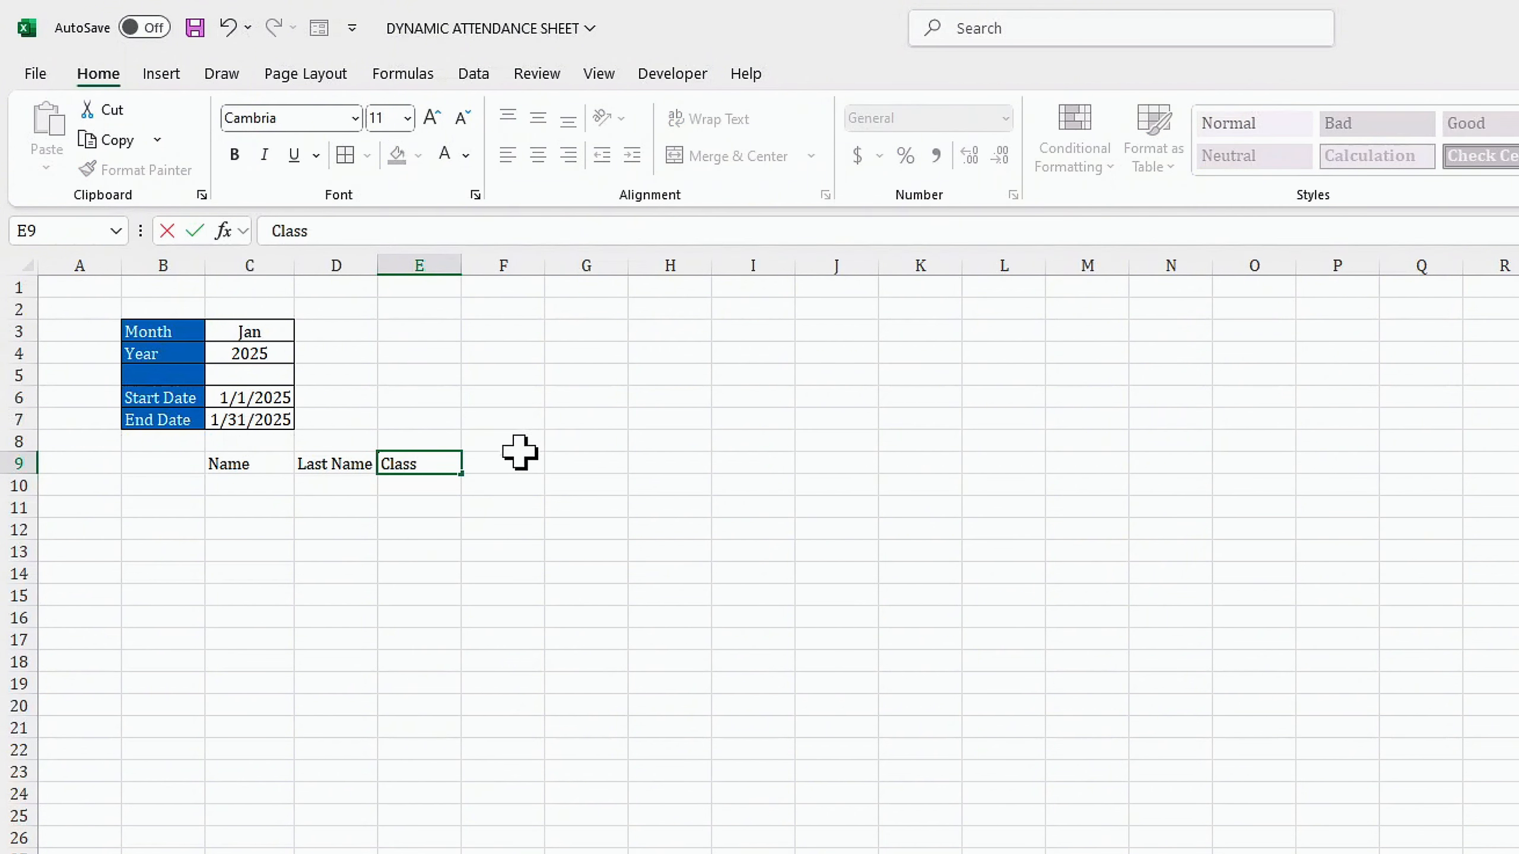
text(ss)
key(Tab)
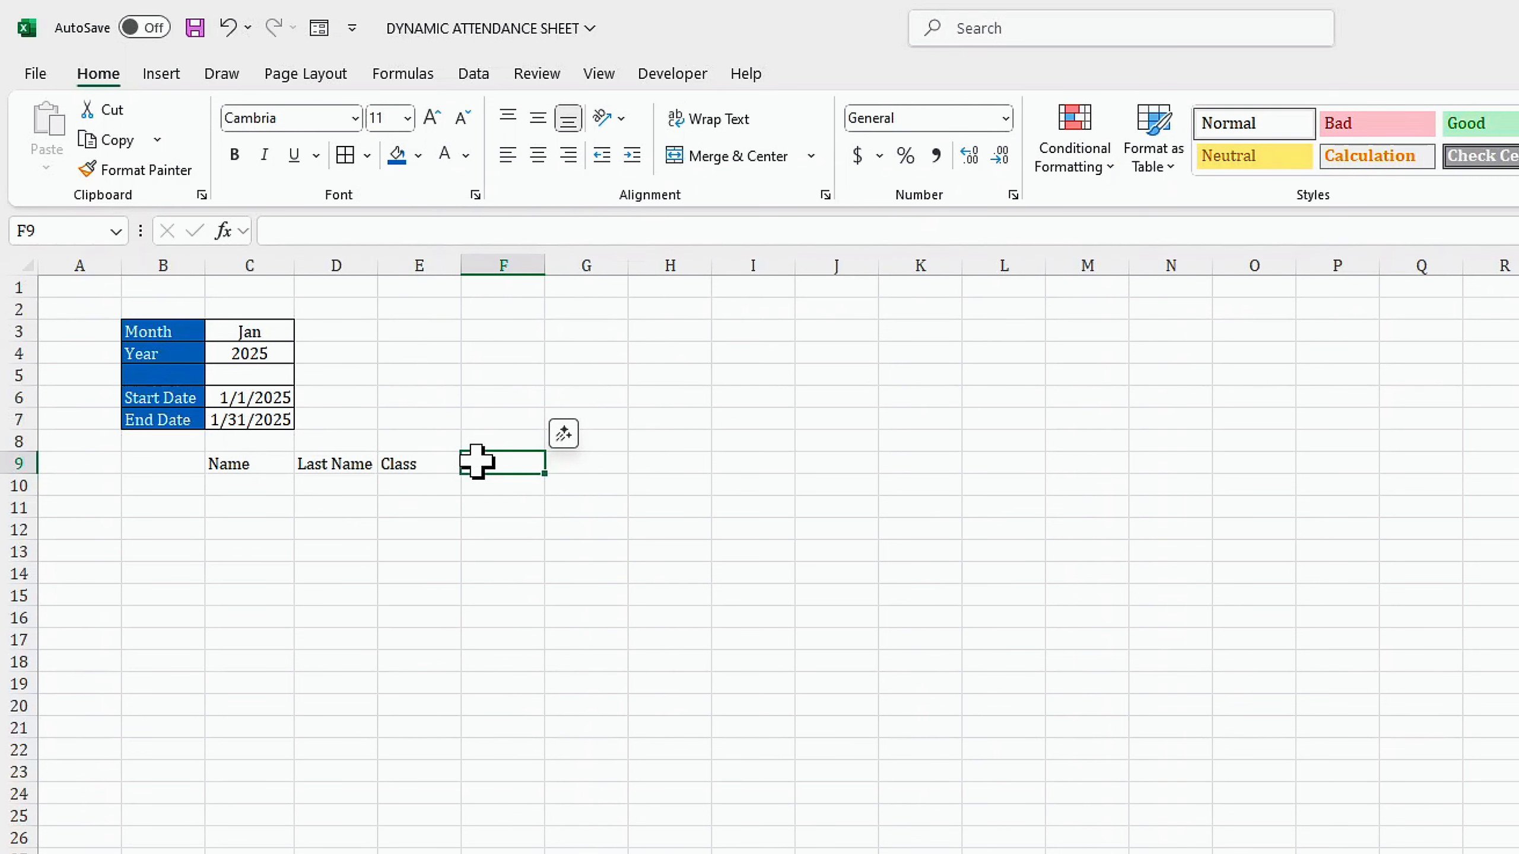
Step: Enter the formula =C6 in cell F9 to reference the start date as the first day header
text(=)
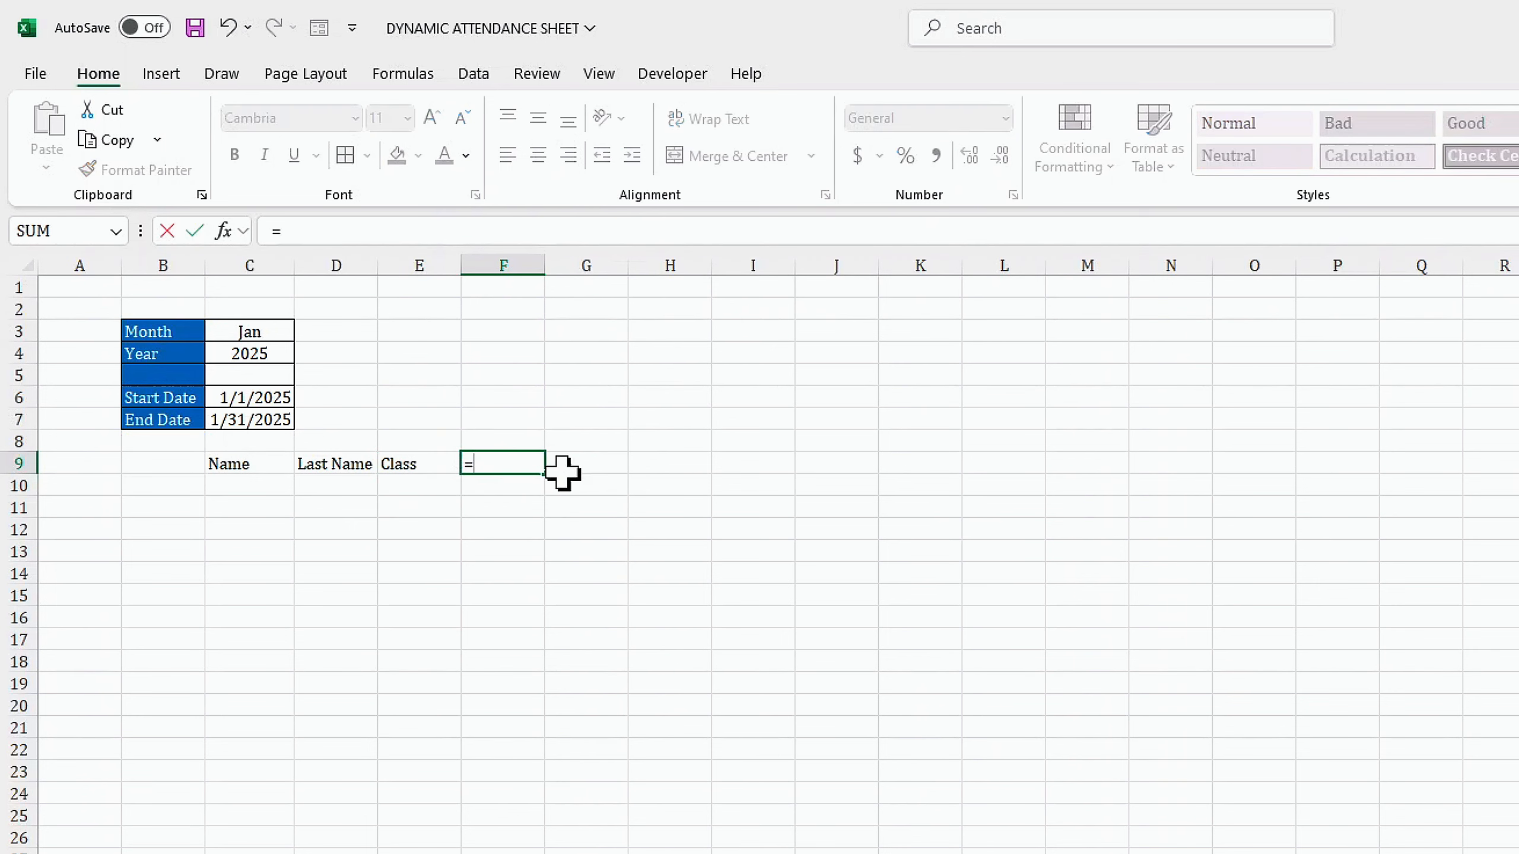
click(244, 400)
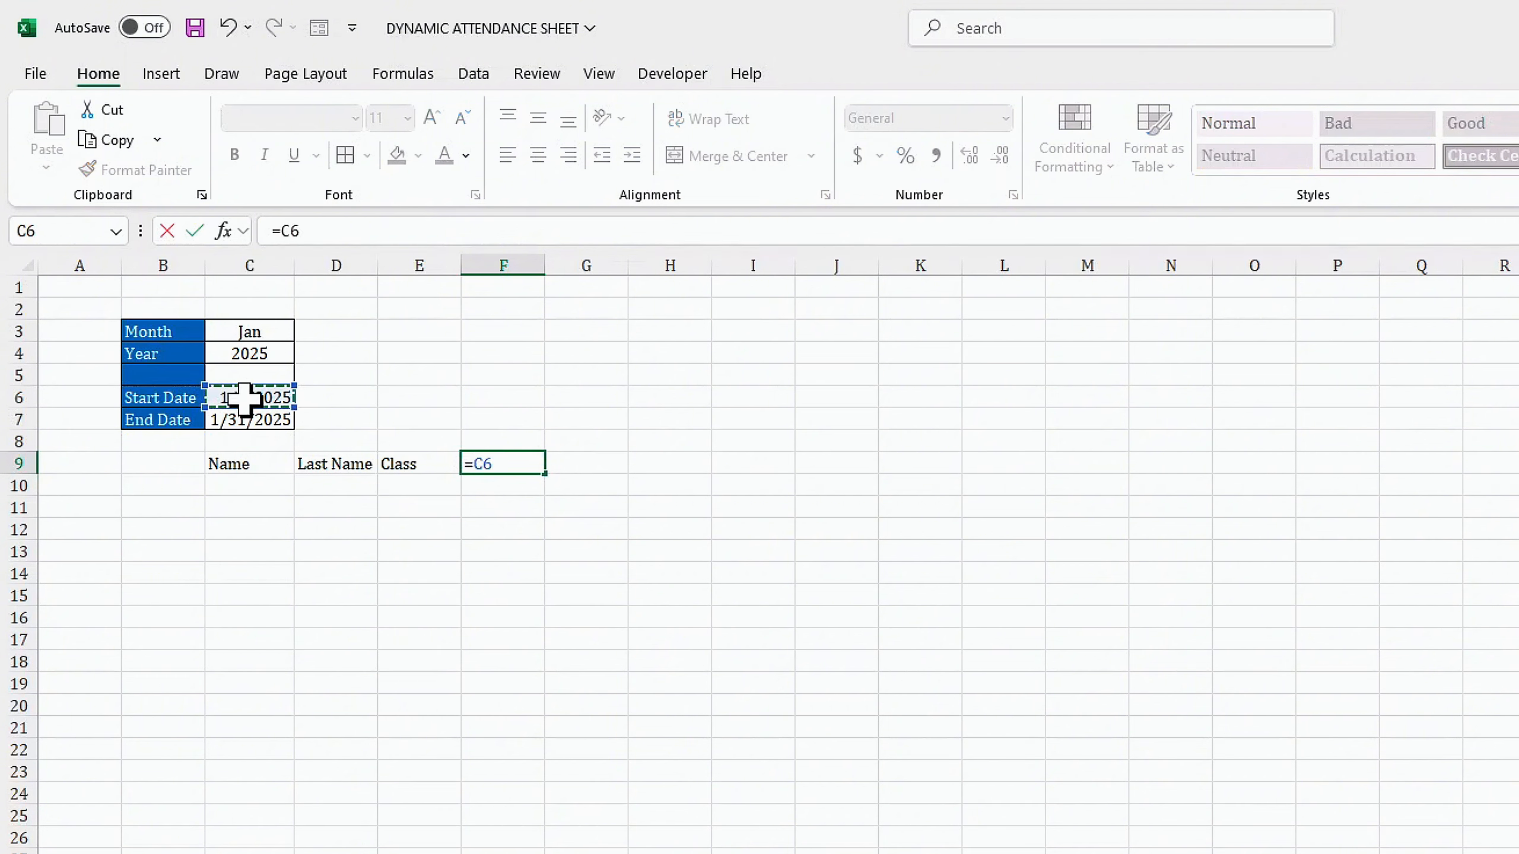
key(Return)
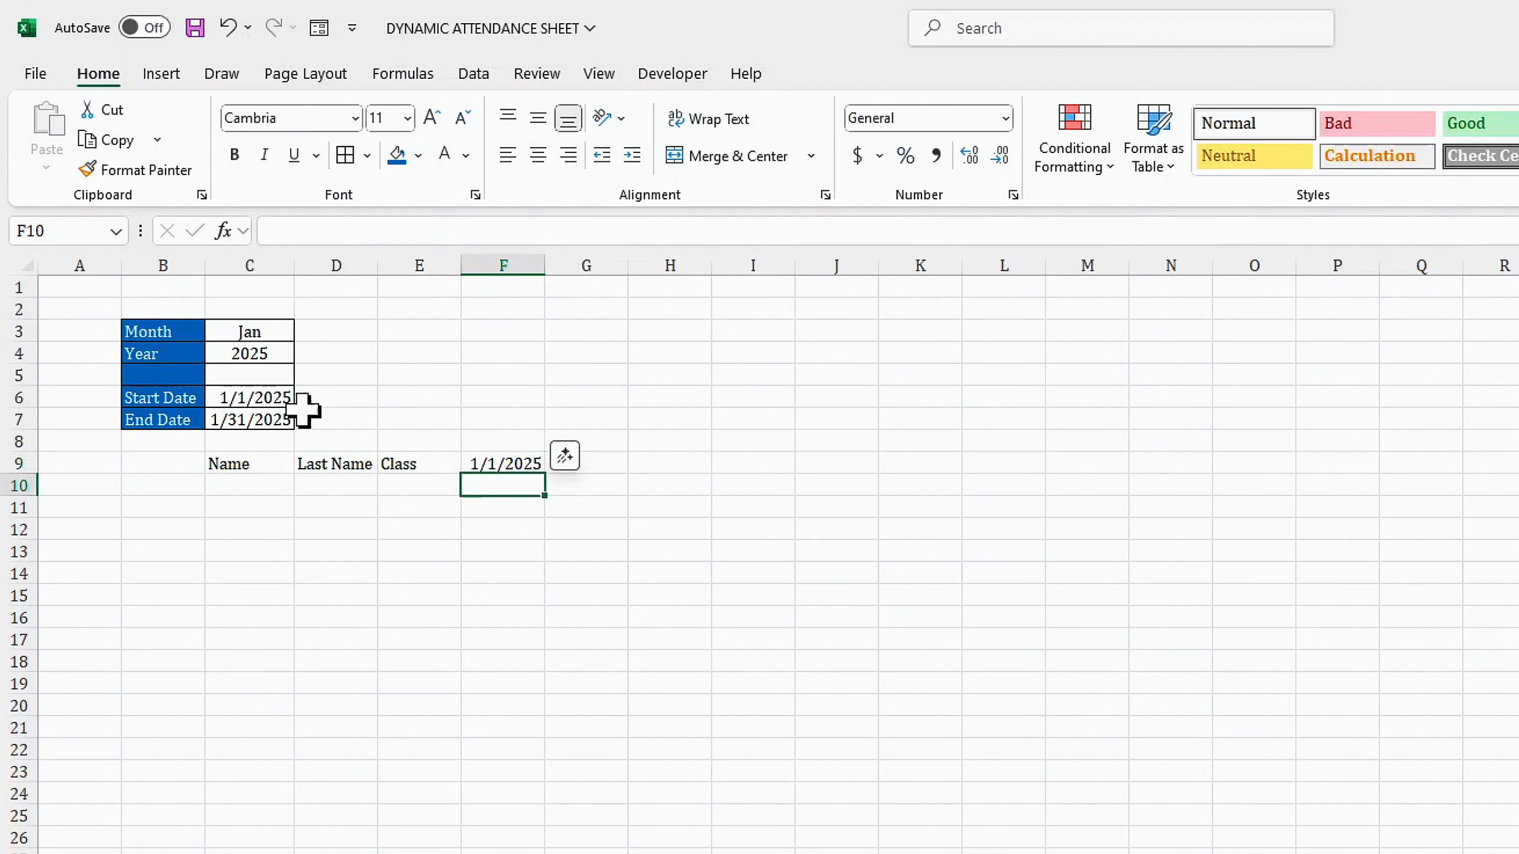
Step: Apply the custom number format dd to cell F9 to display only the day
click(497, 466)
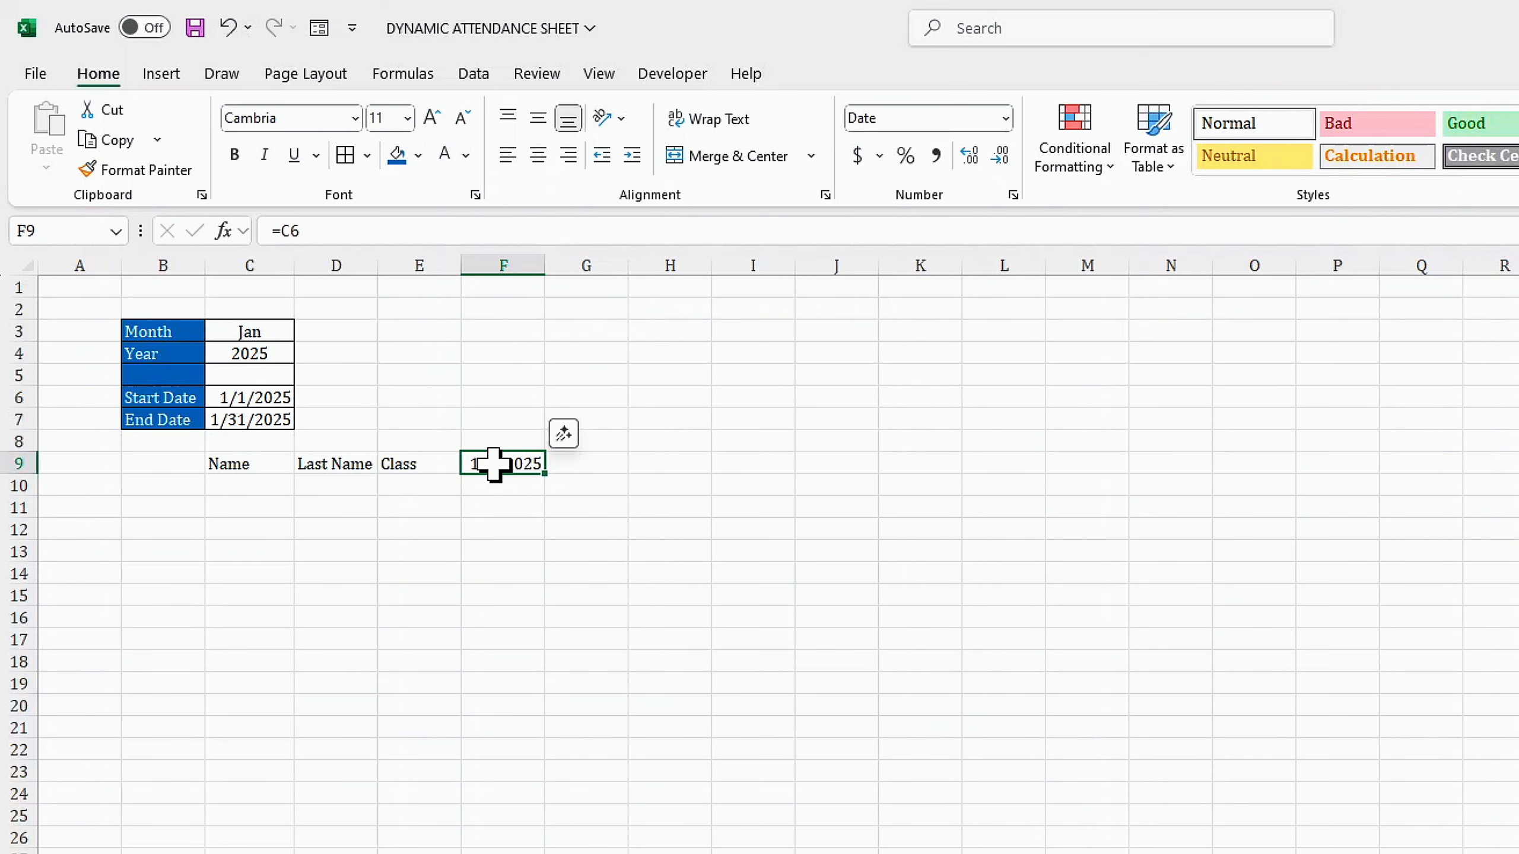
click(1013, 195)
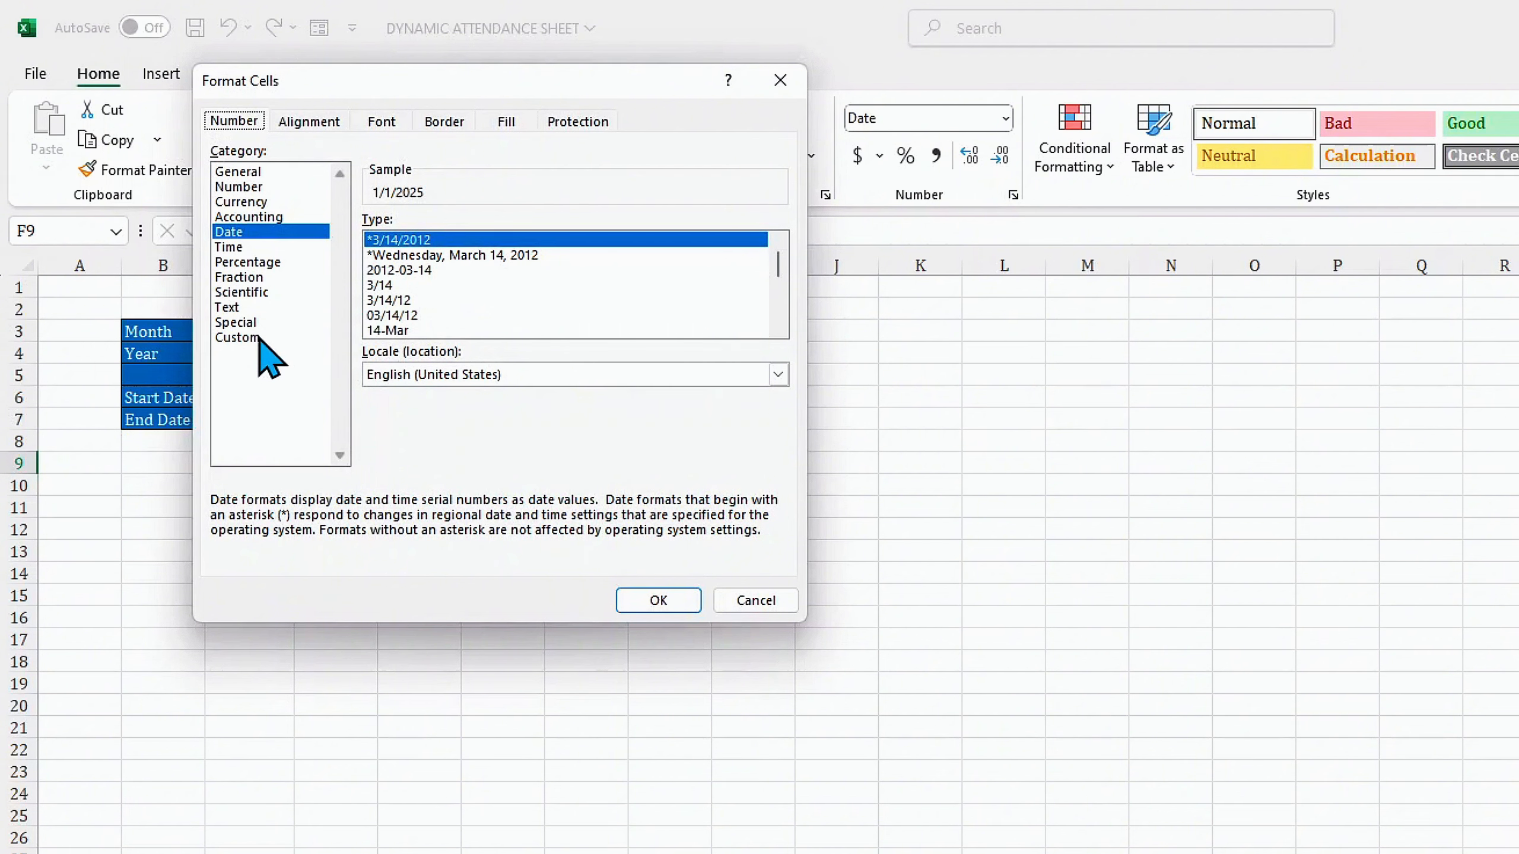
click(260, 339)
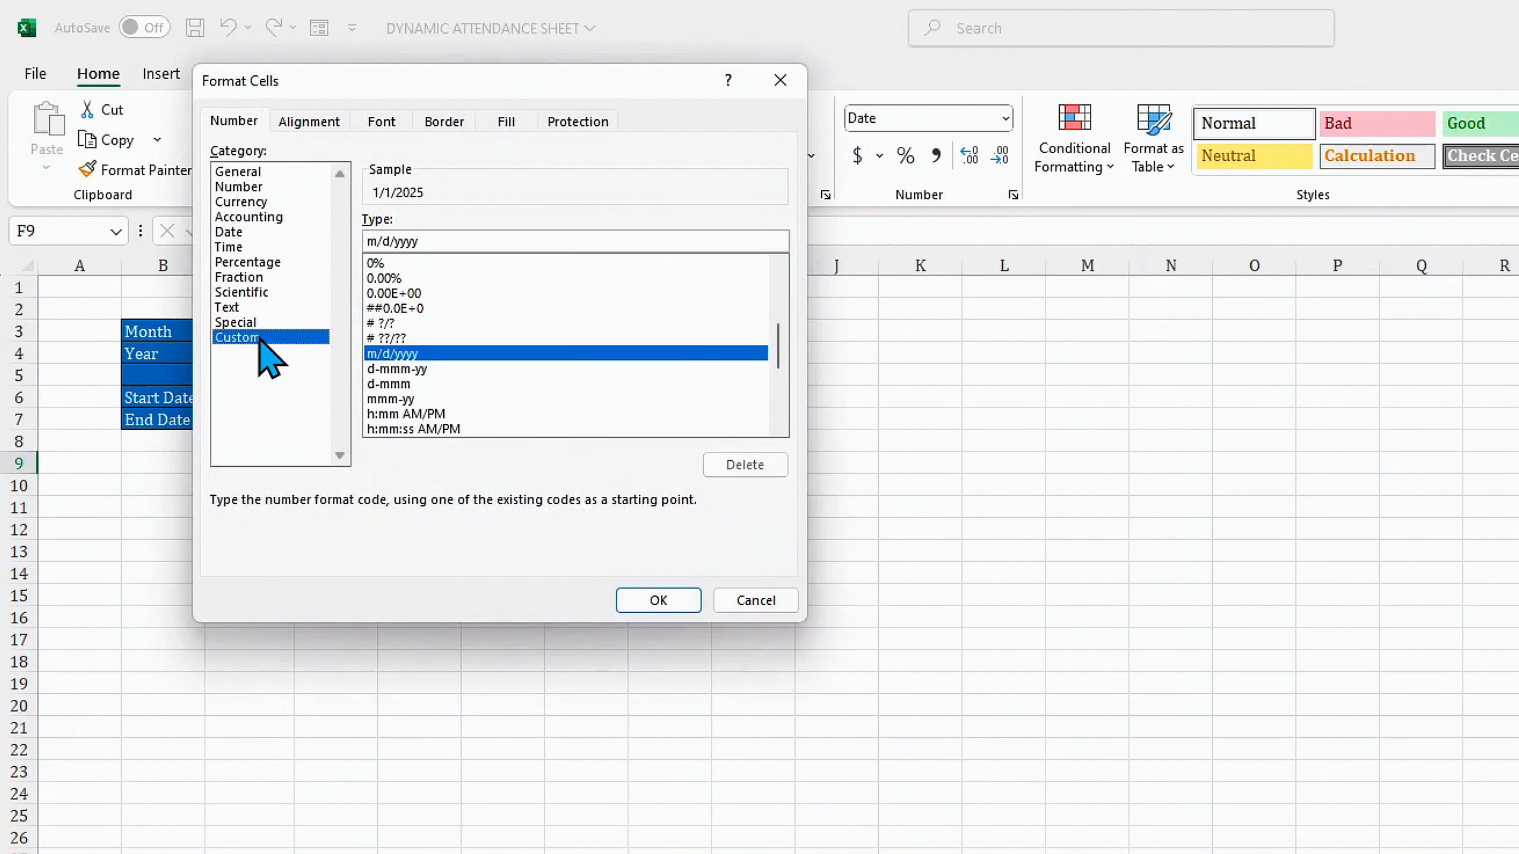
click(406, 384)
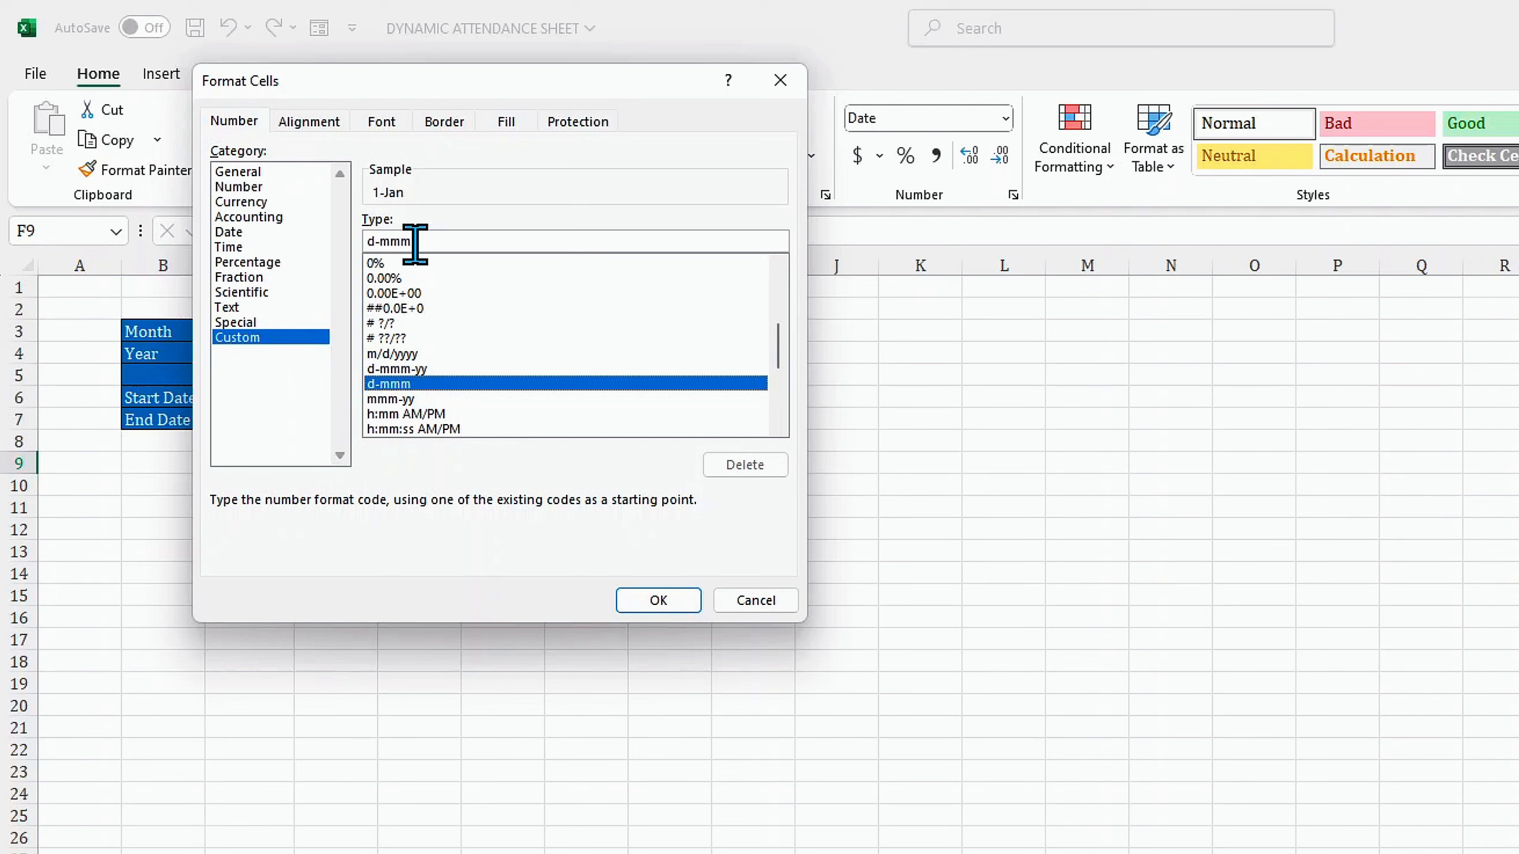
click(415, 242)
key(BackSpace)
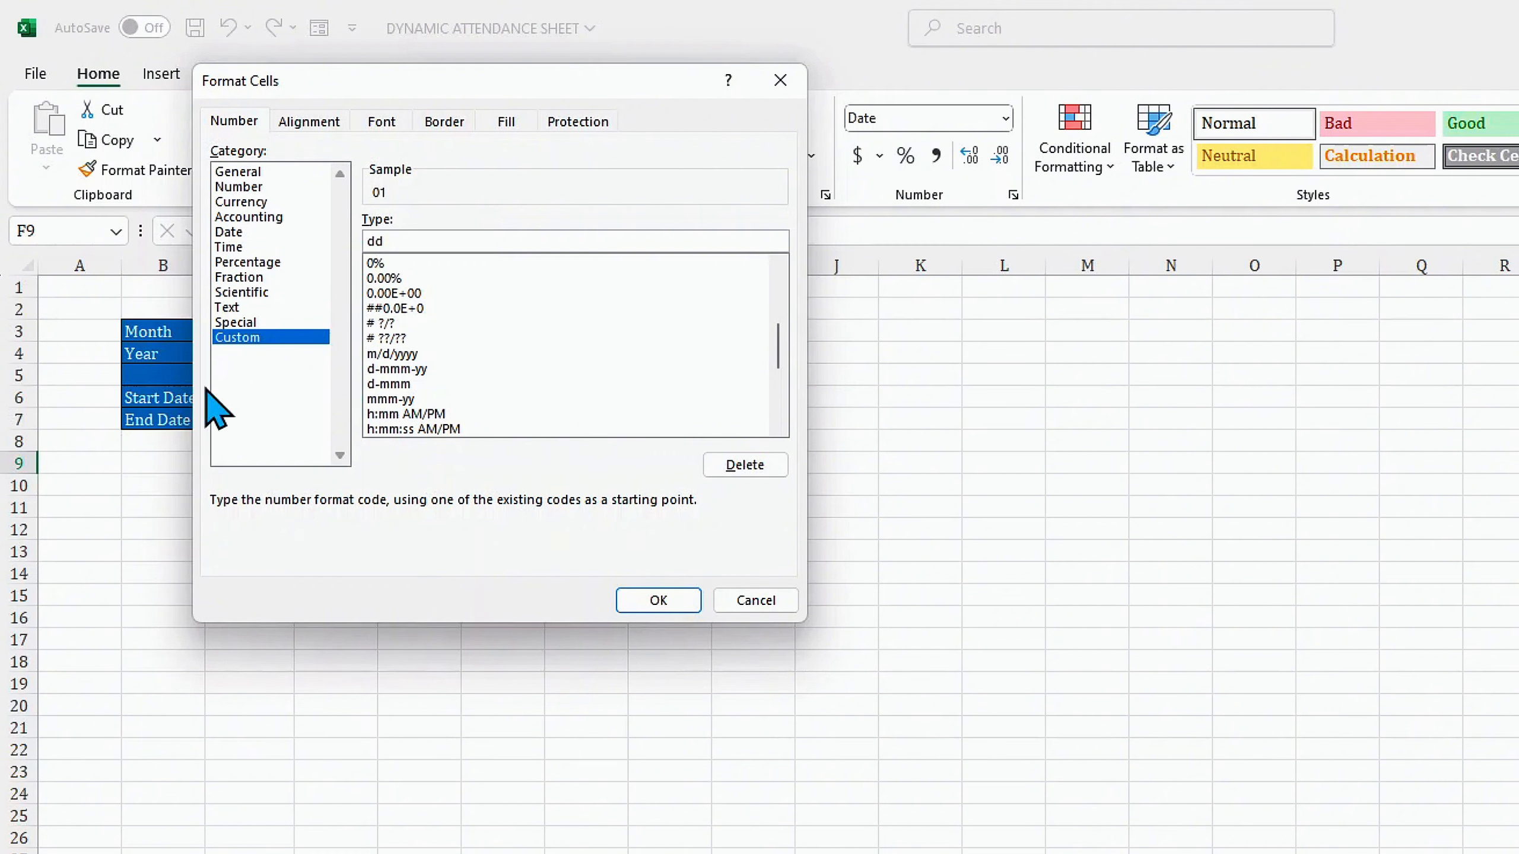
click(638, 599)
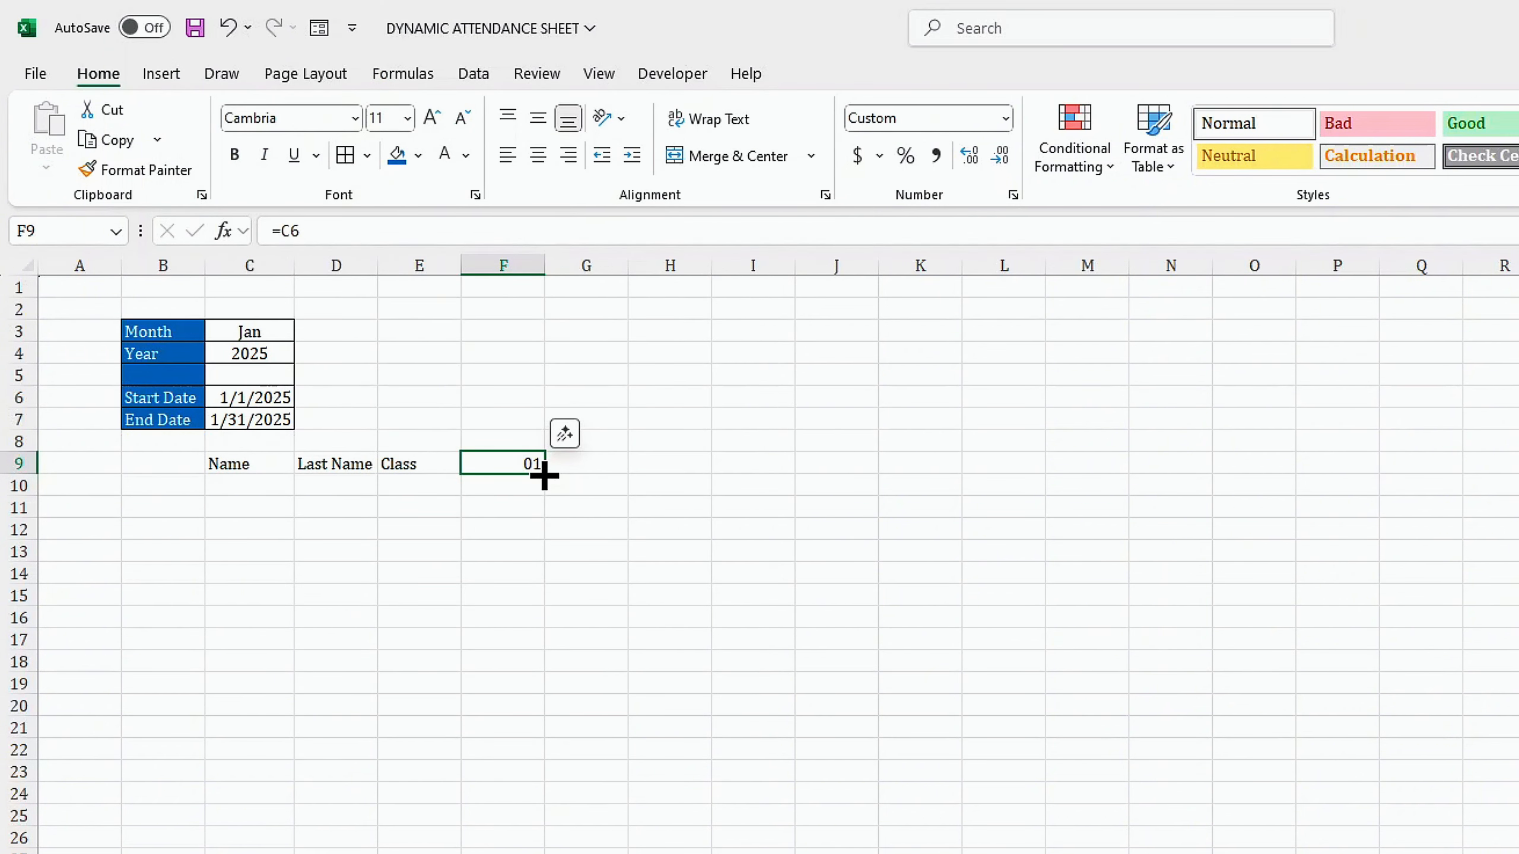
Step: Try to fill the formula in F9 across to L9, and clear the copied contents of G9:L9
drag(544, 474, 1016, 473)
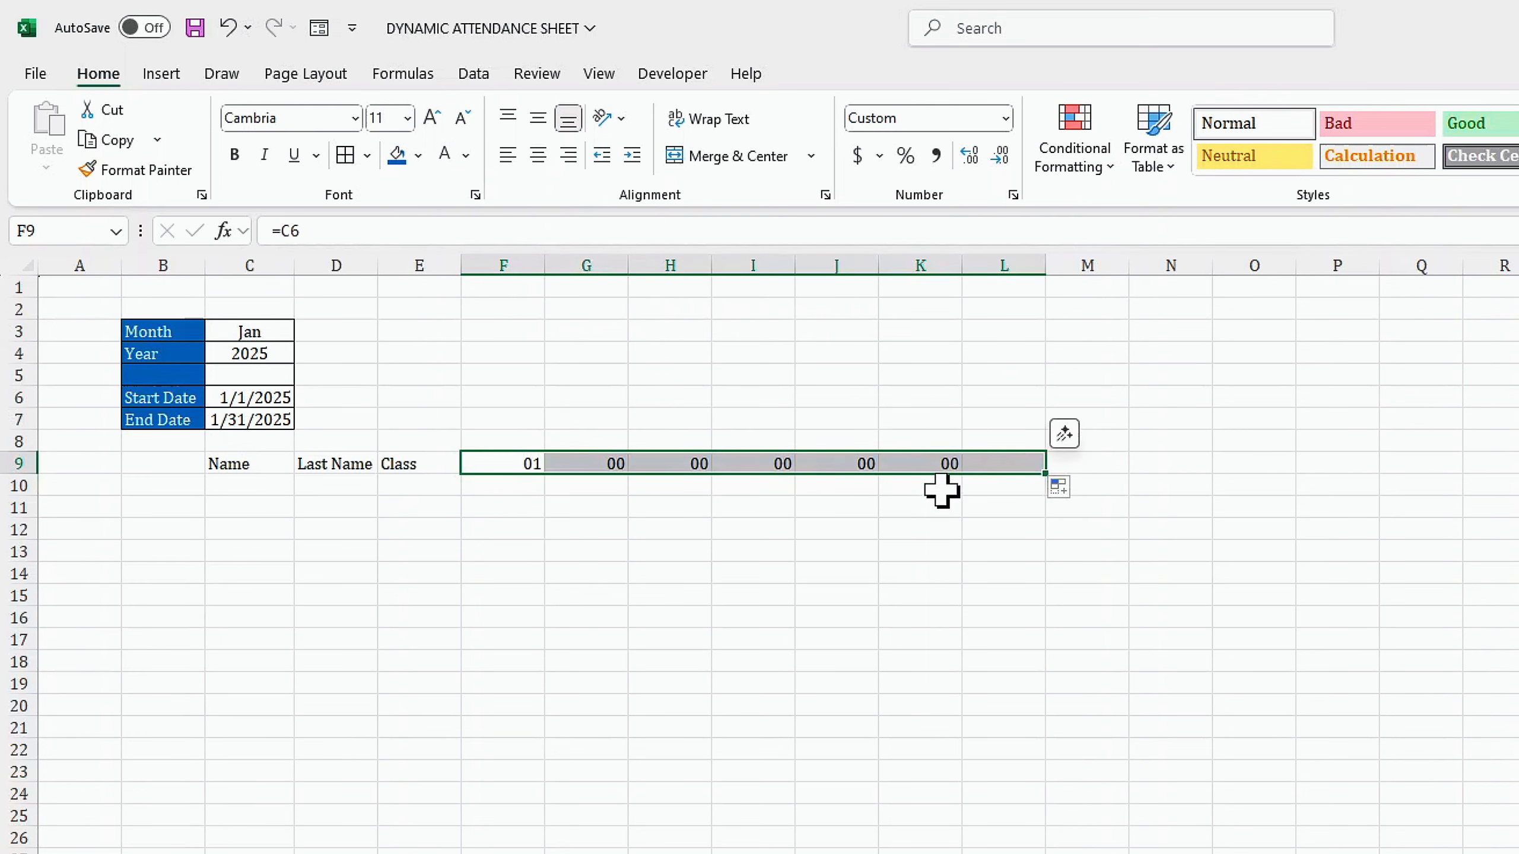
drag(583, 468, 989, 465)
key(Delete)
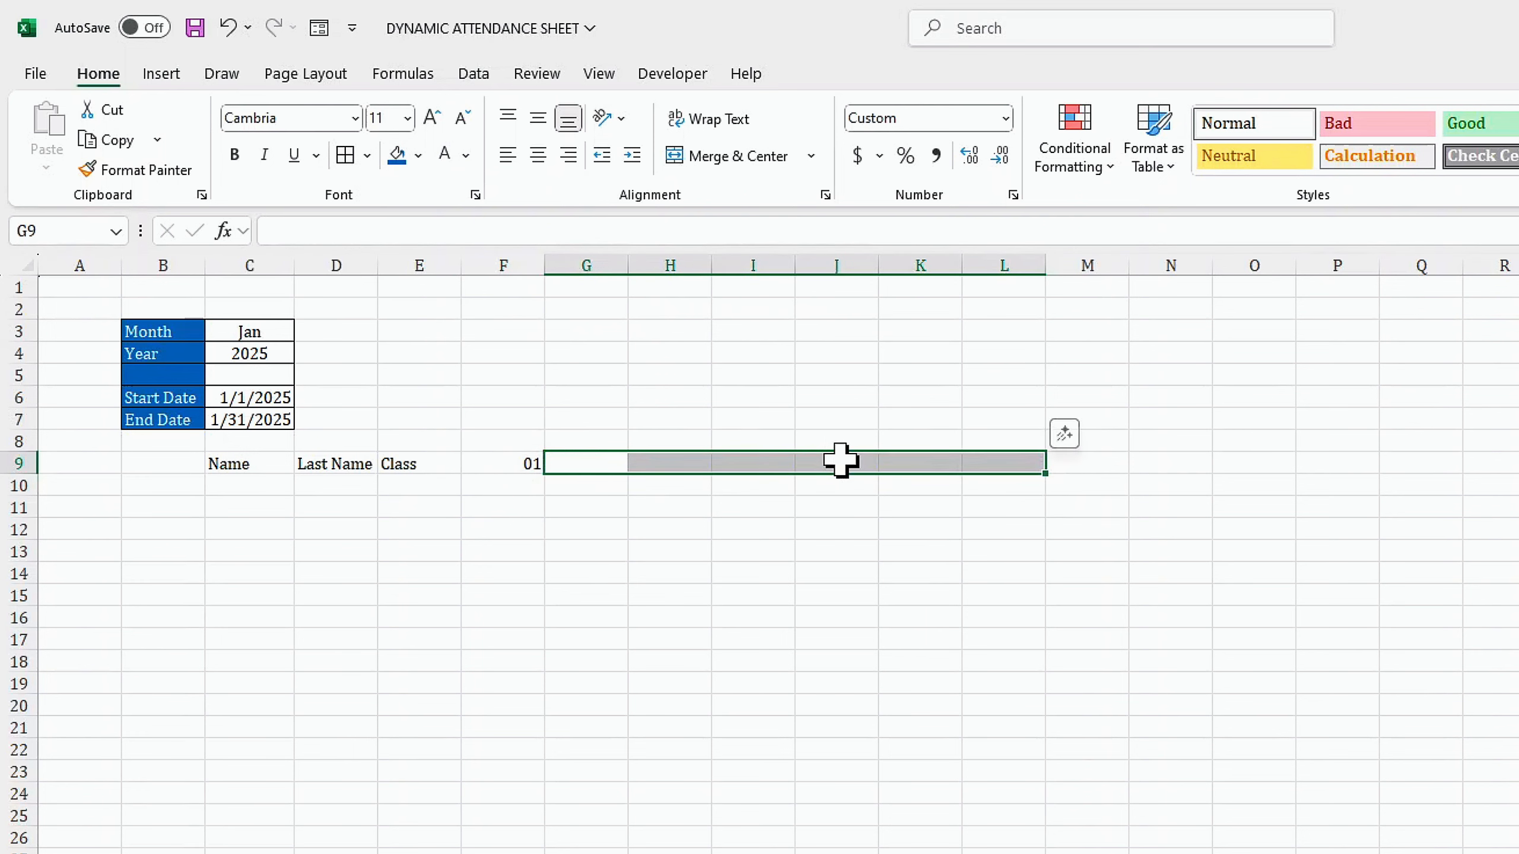
Step: Enter the formula =IF(F9<$C$7,F9+1,"") in cell G9 to produce the next day up to the end date
click(573, 466)
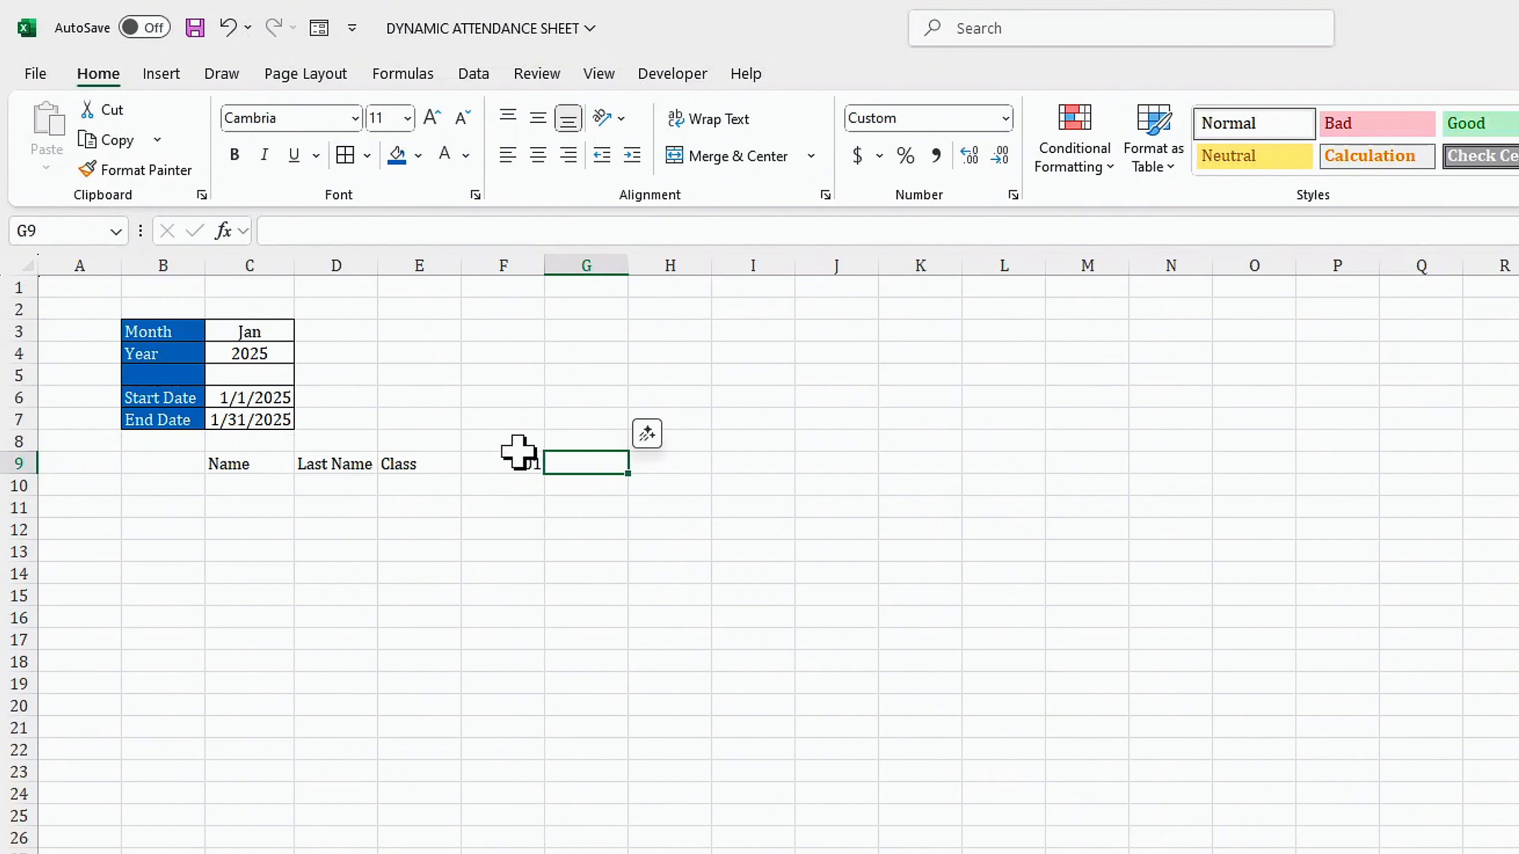
click(354, 230)
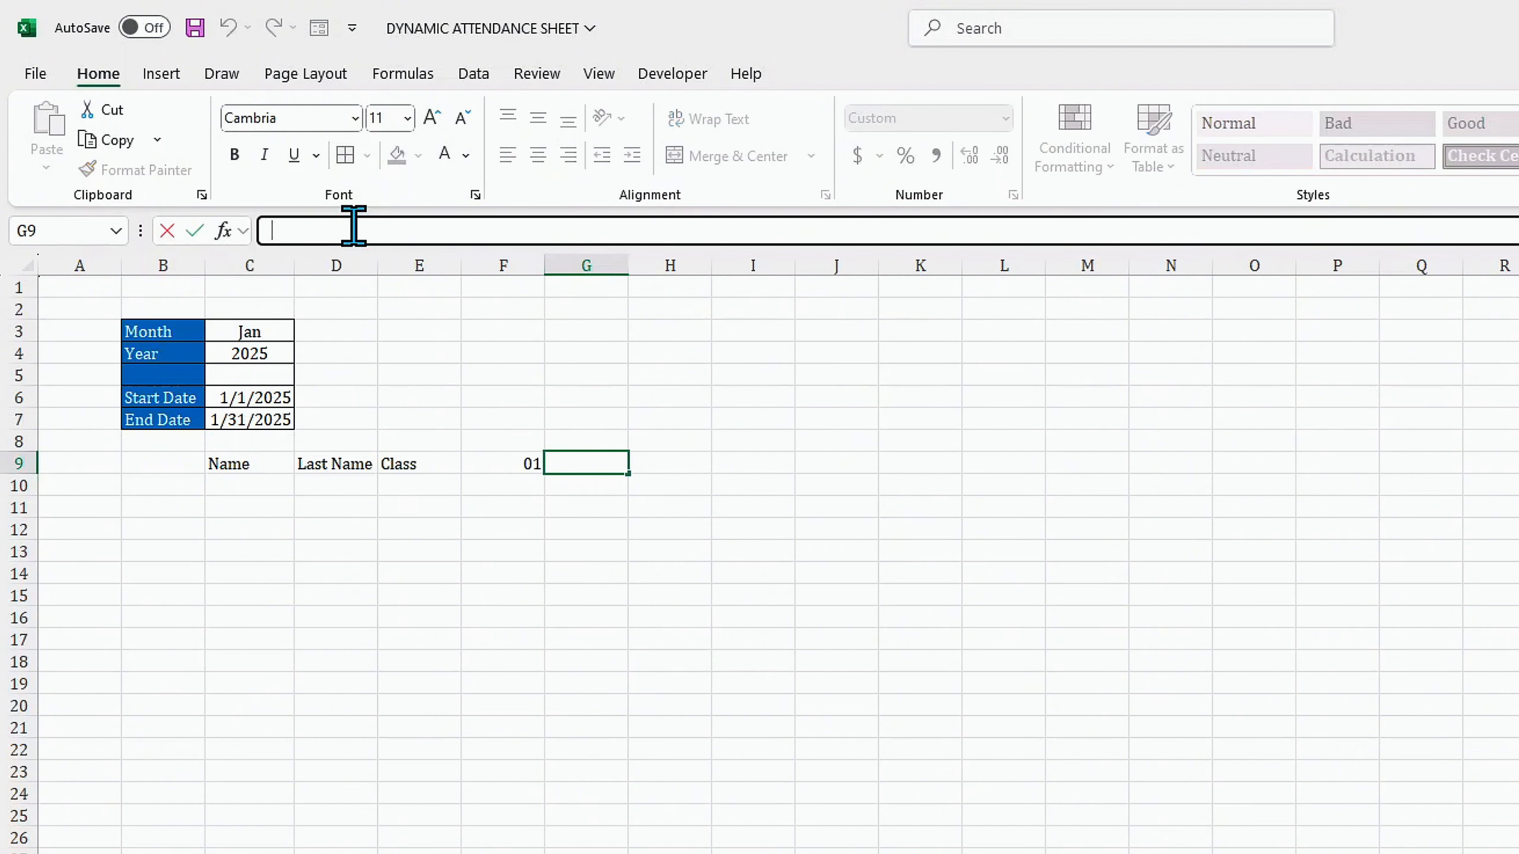
text(=IF()
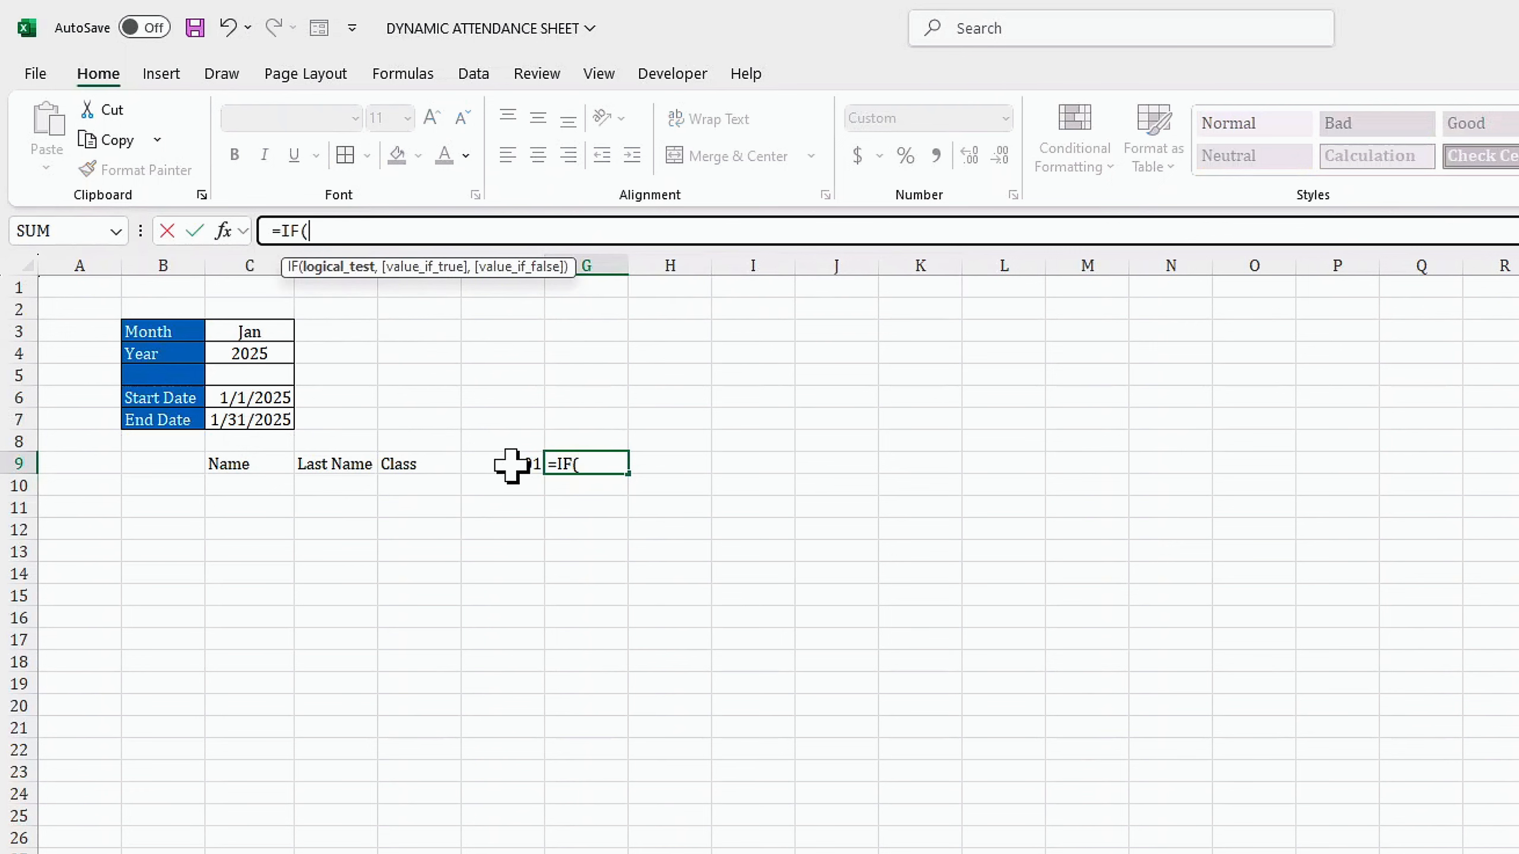
click(510, 465)
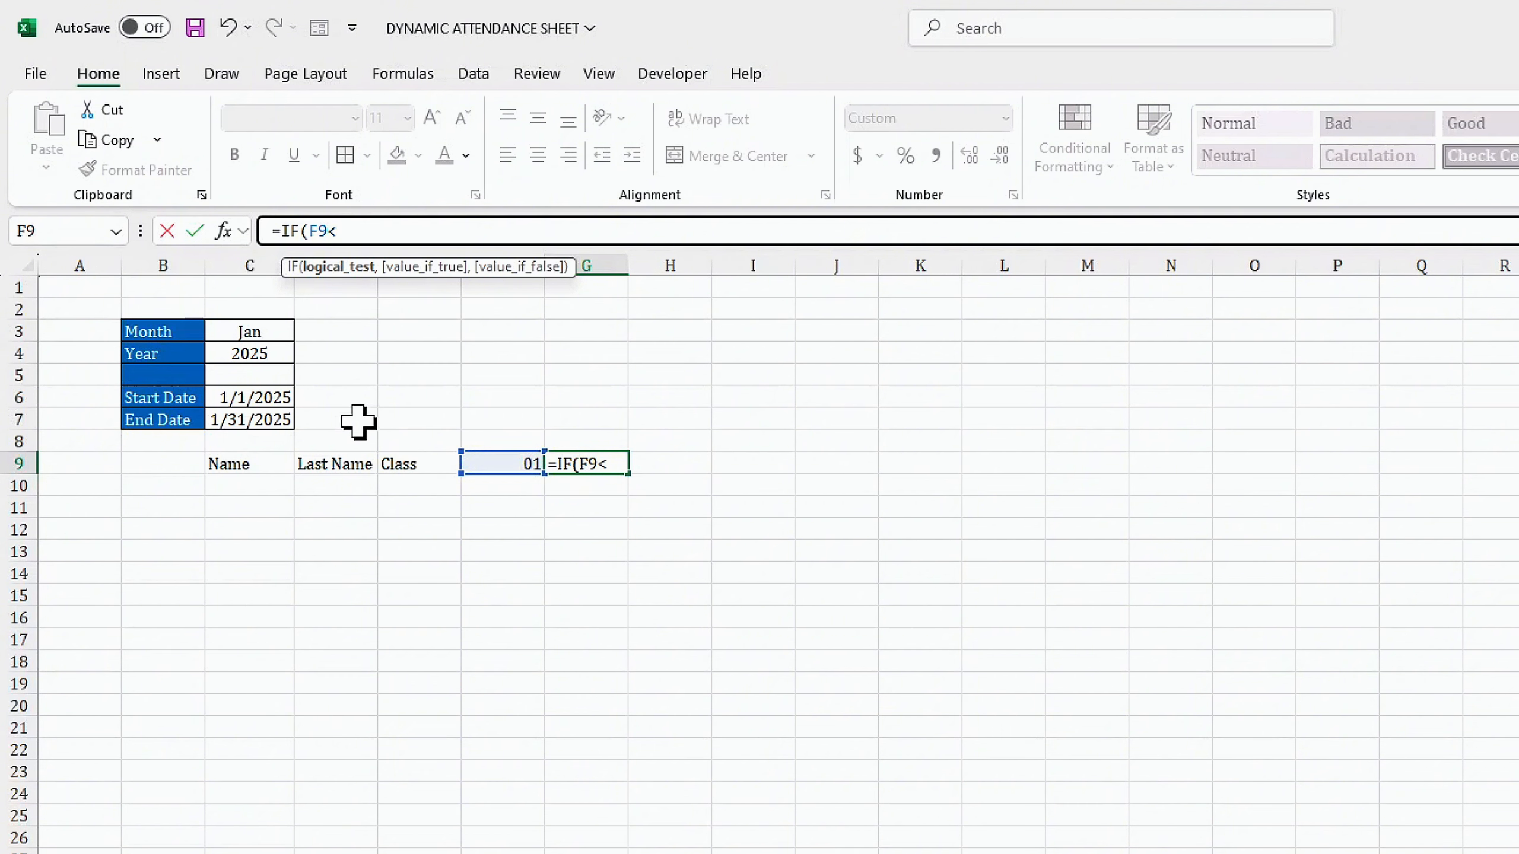
click(247, 419)
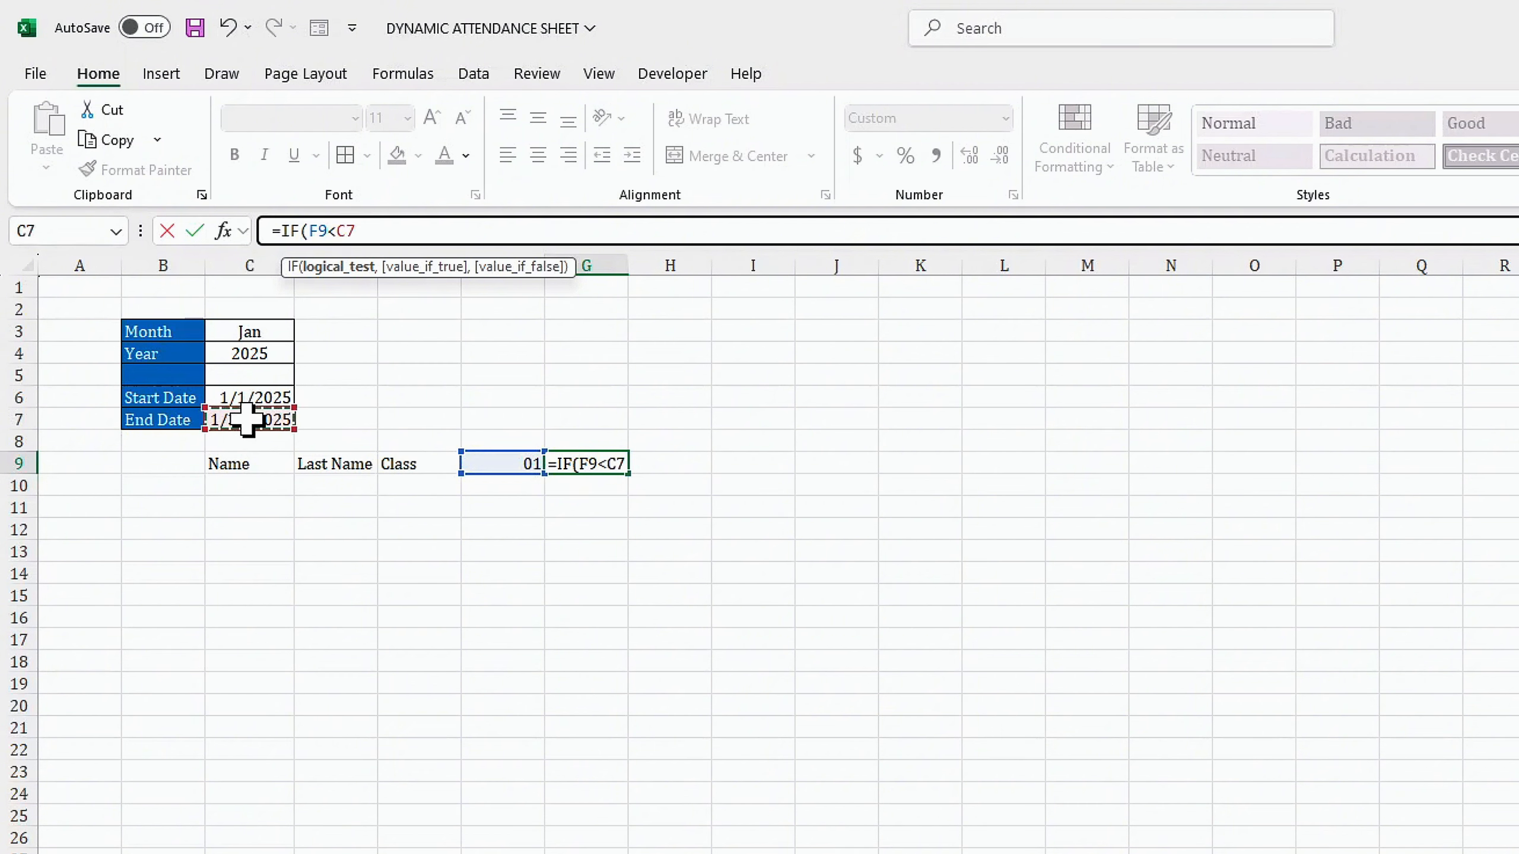
key(F4)
text(,)
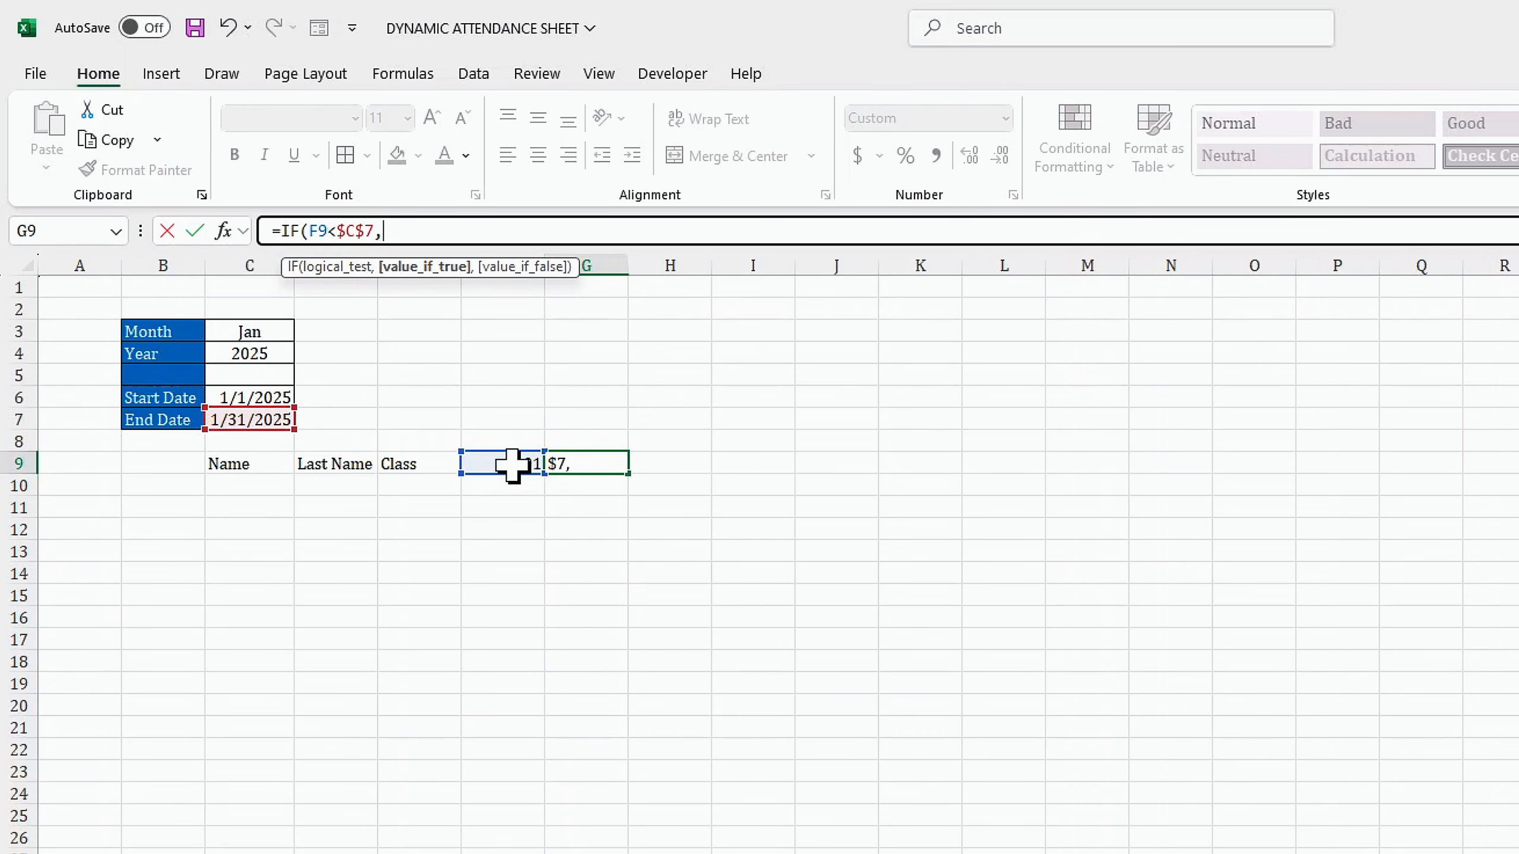
click(508, 466)
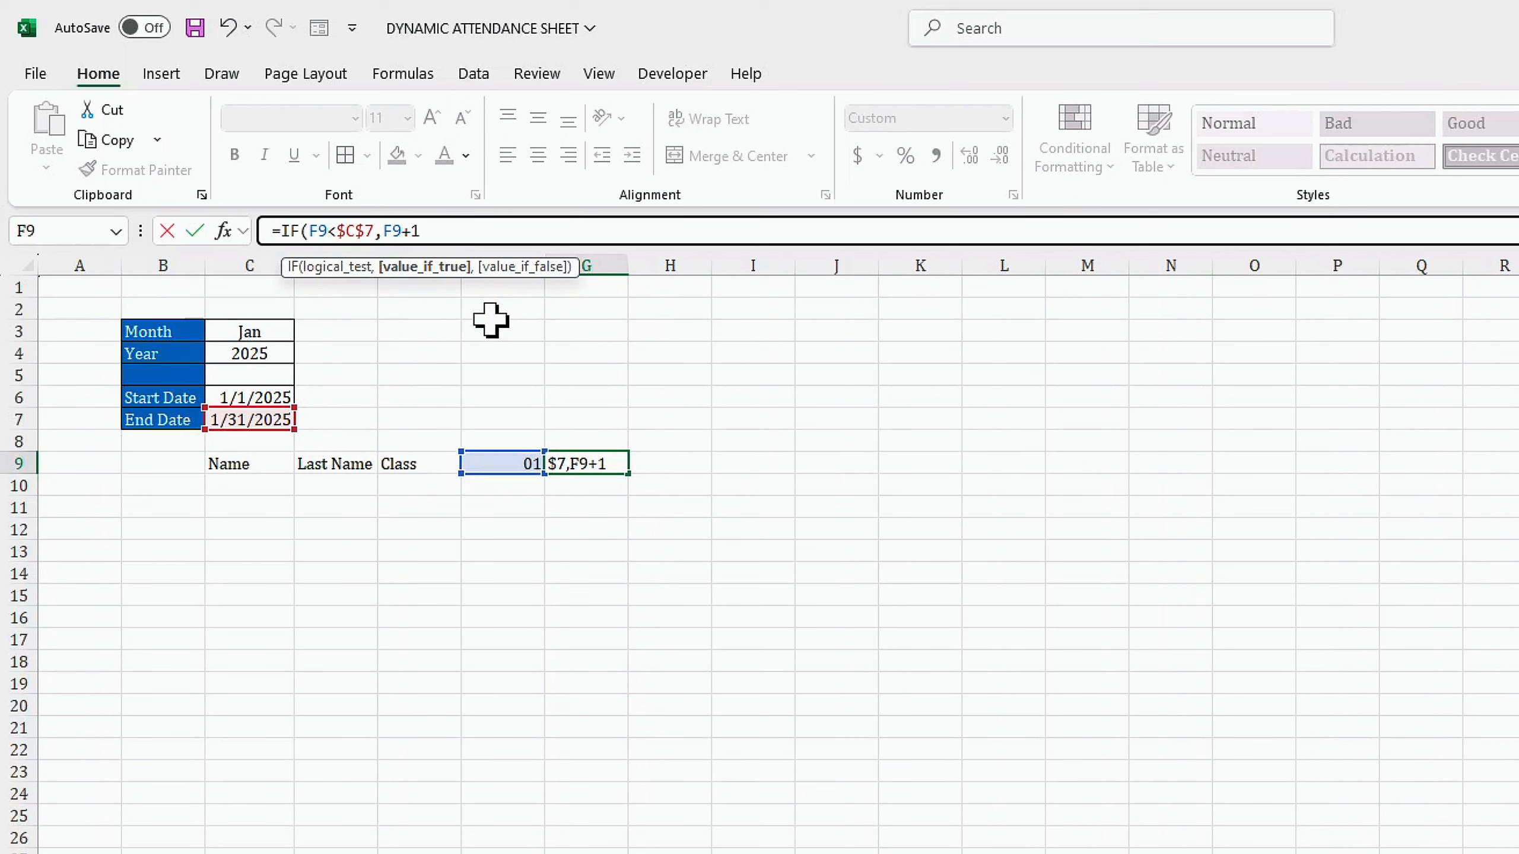
text(,)
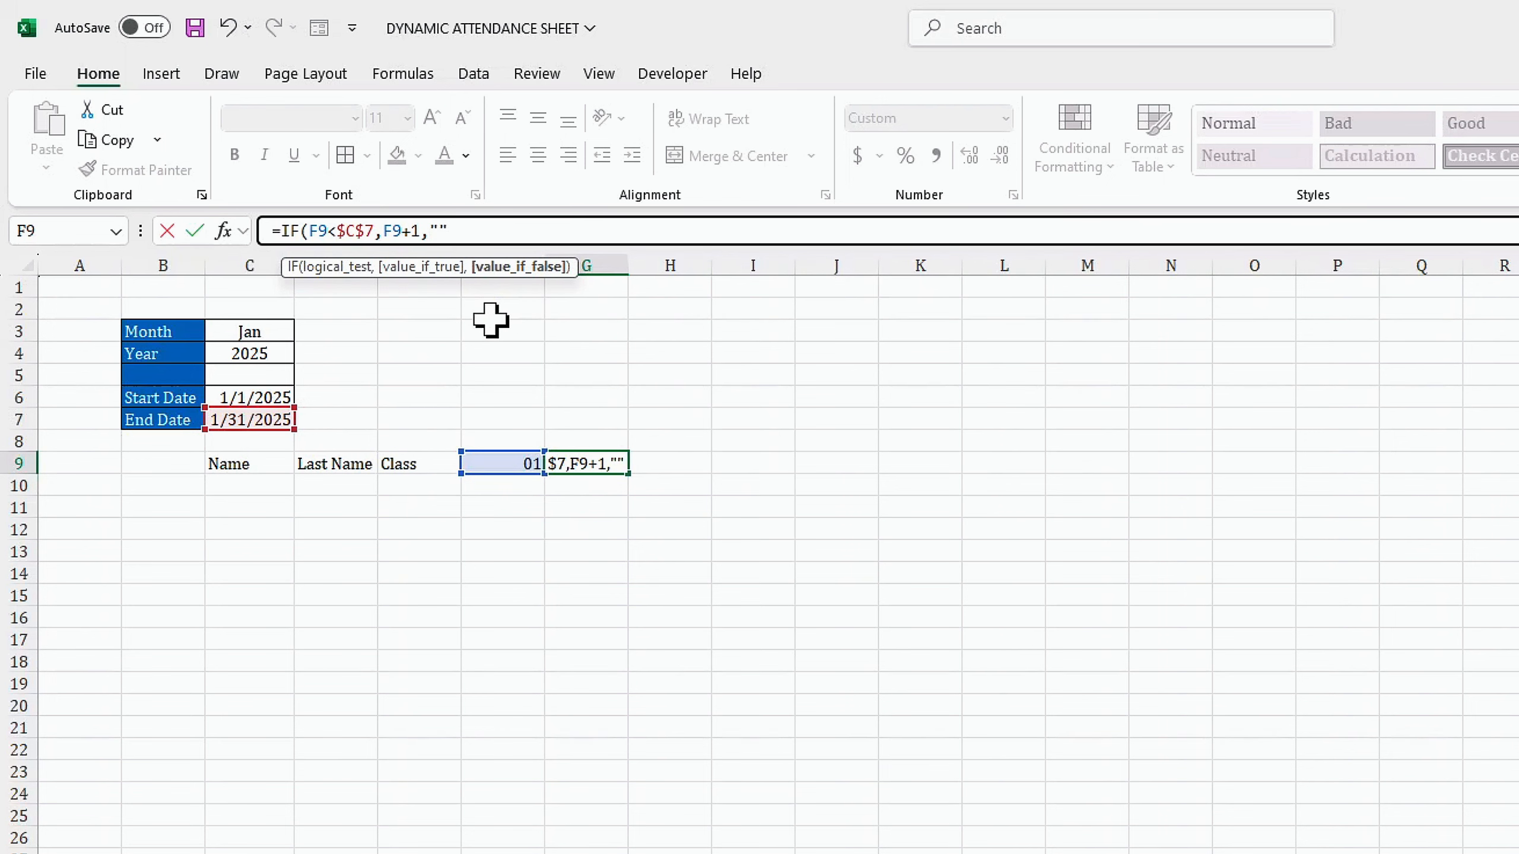
text(""))
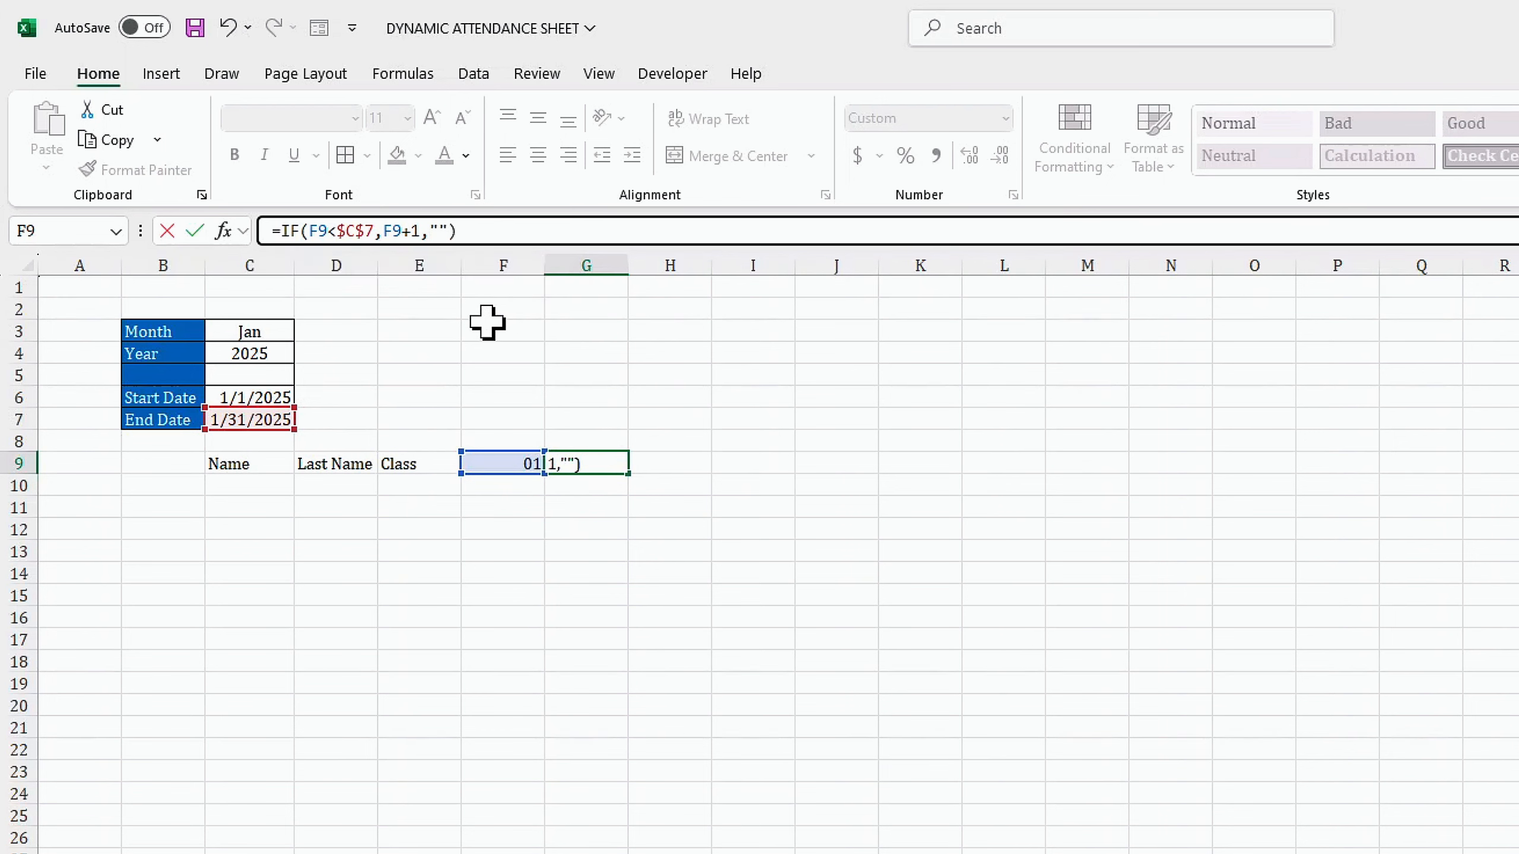
key(Return)
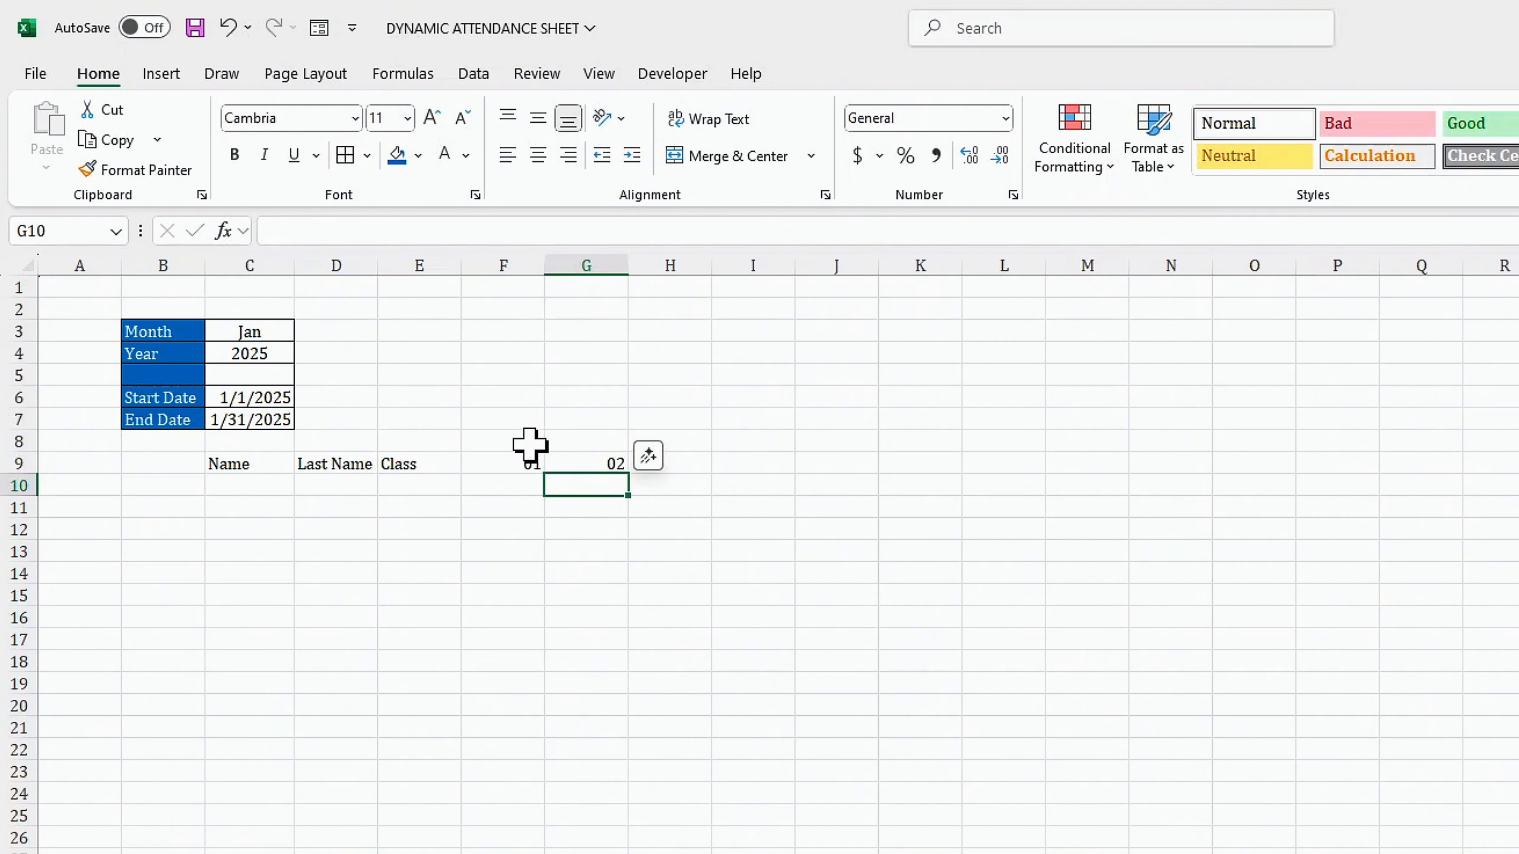
Step: Fill the G9 formula across row 9 to AJ9 so the day headers cover a 31-day month
click(562, 466)
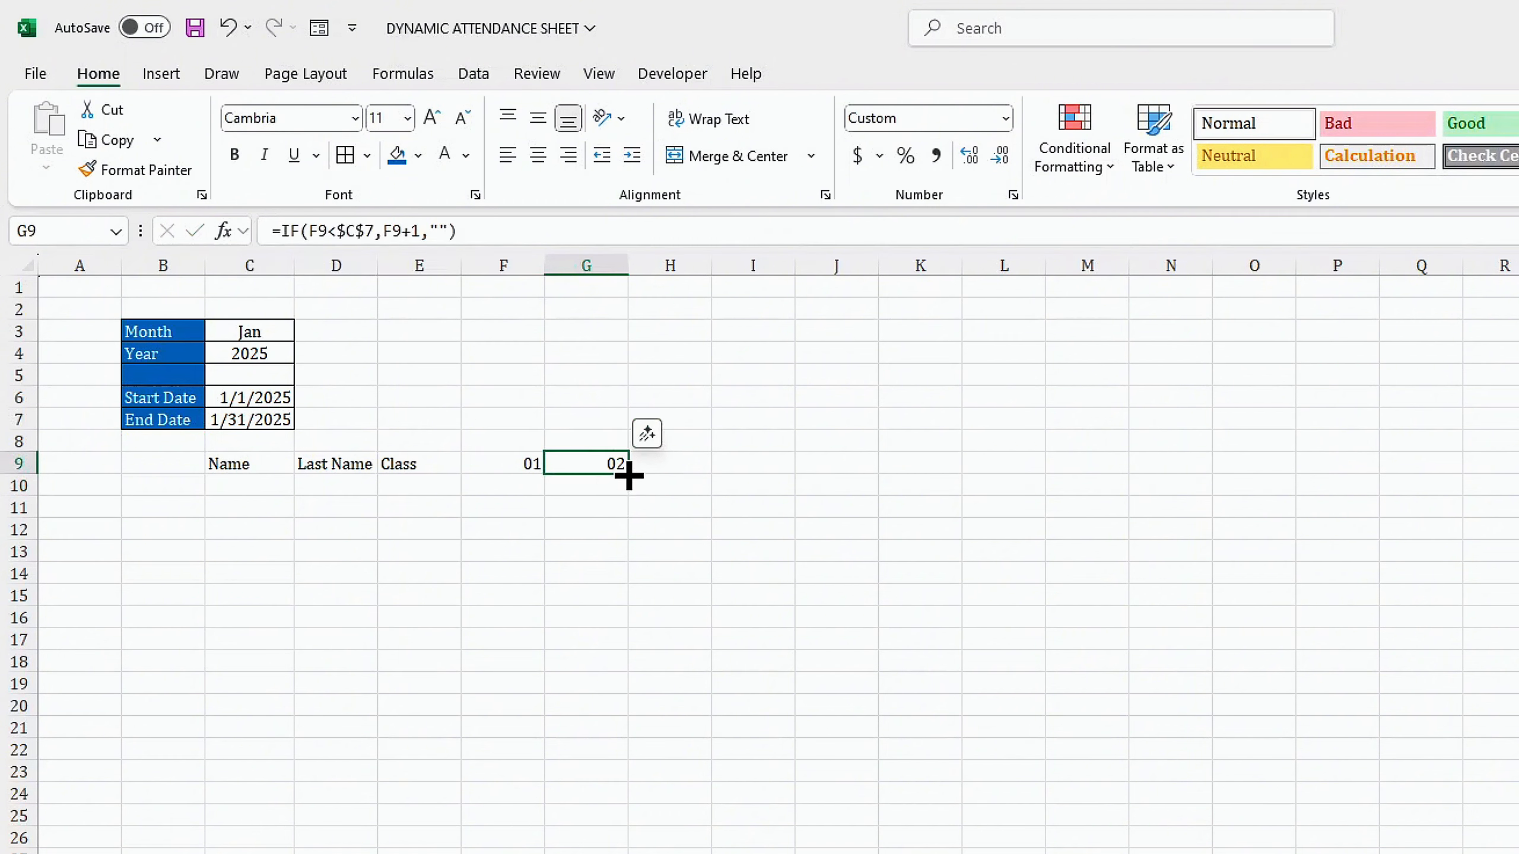
drag(628, 476, 1517, 485)
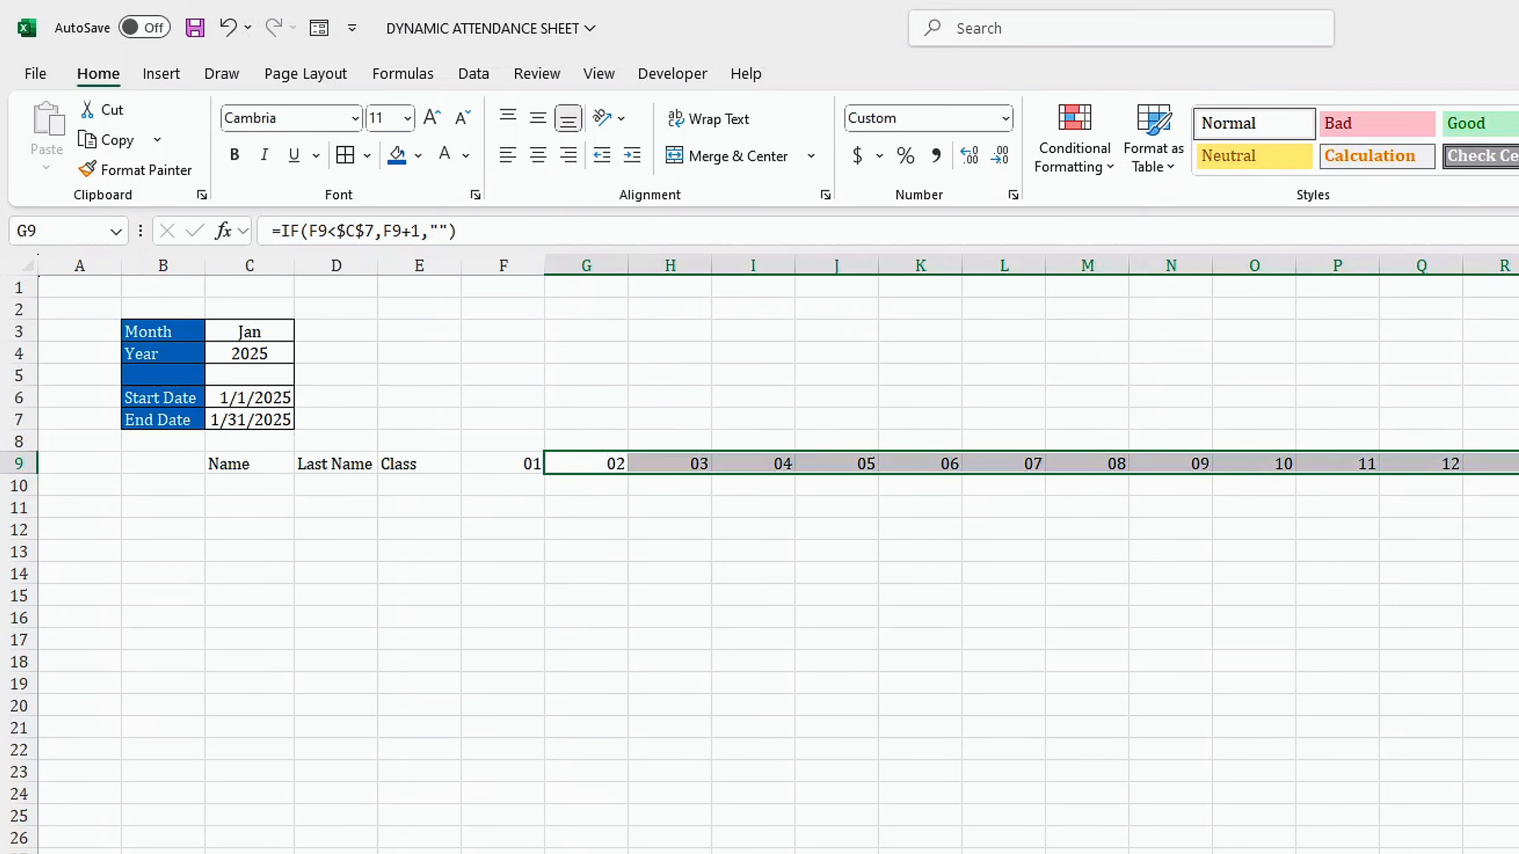
scroll(777, 551, right, 6)
scroll(777, 550, left, 6)
Step: Enter the formula =TEXT(F9,"ddd") in cell F8 to give the weekday name above the first day
click(487, 466)
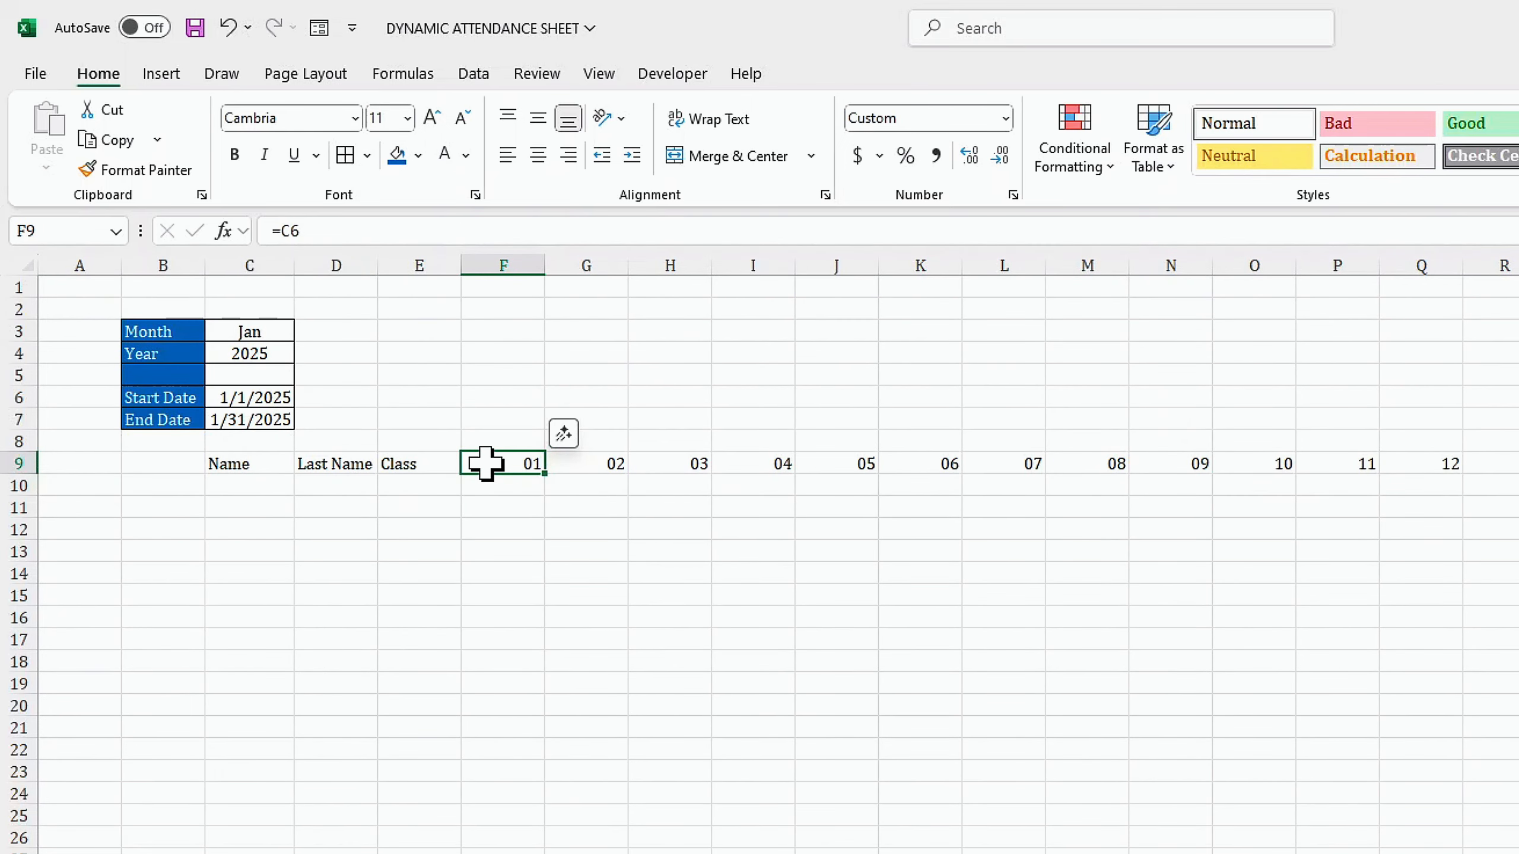
click(496, 436)
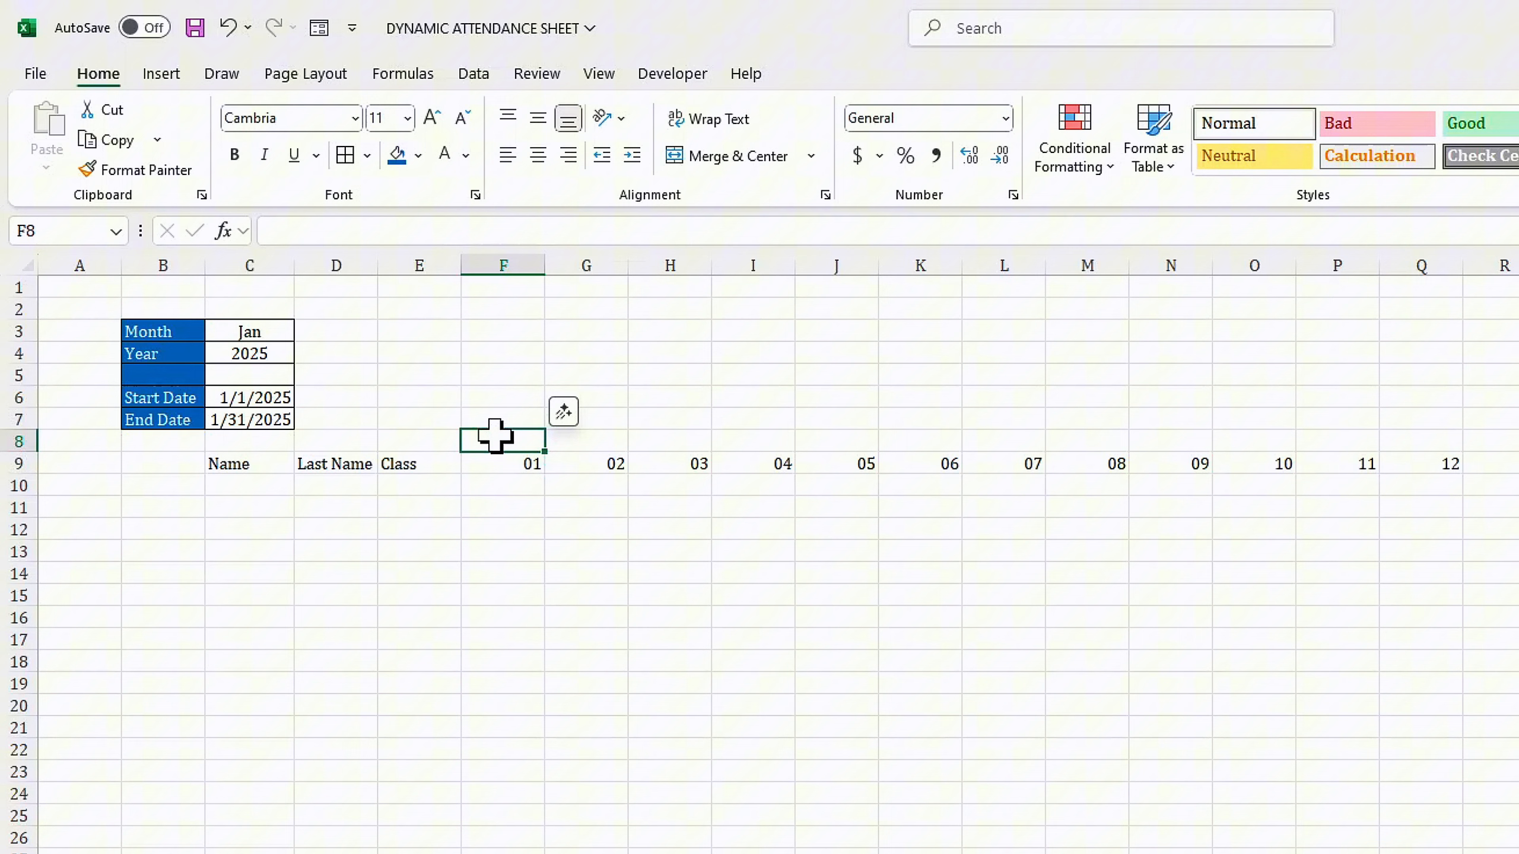
click(321, 239)
text(=text)
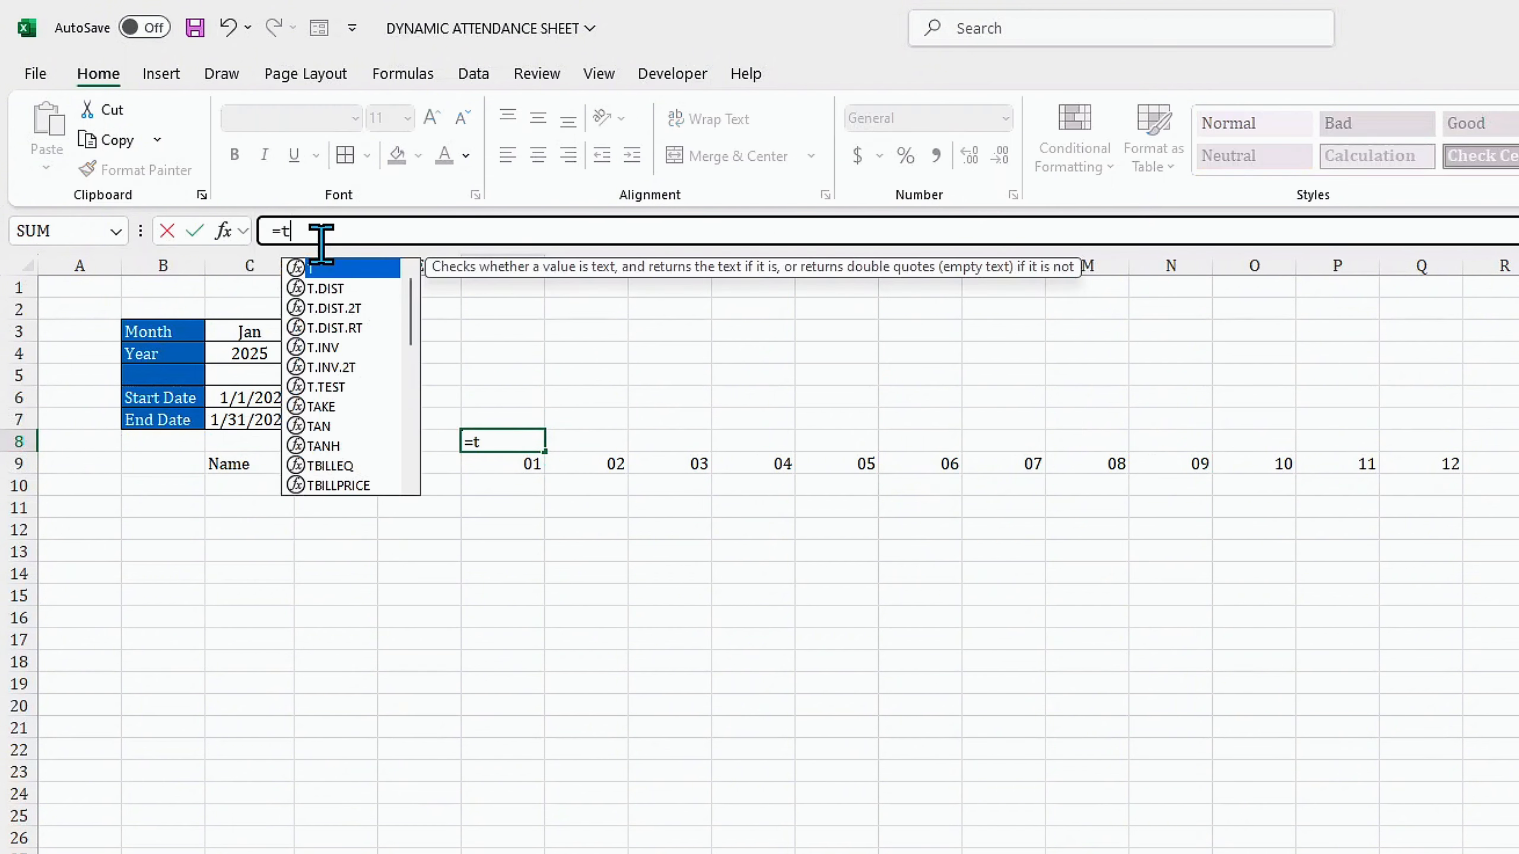
key(Tab)
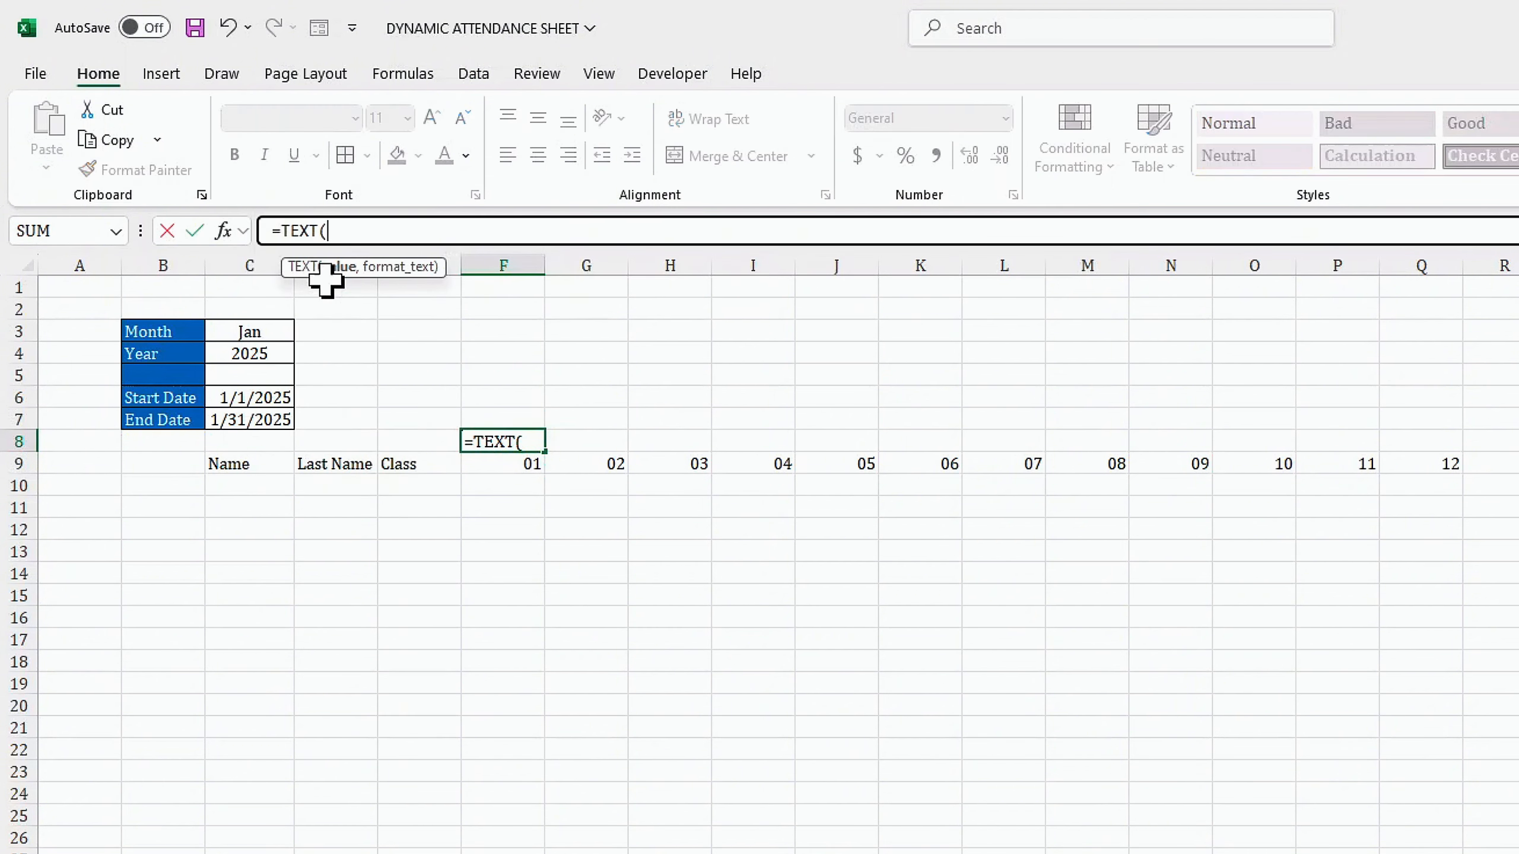
click(511, 466)
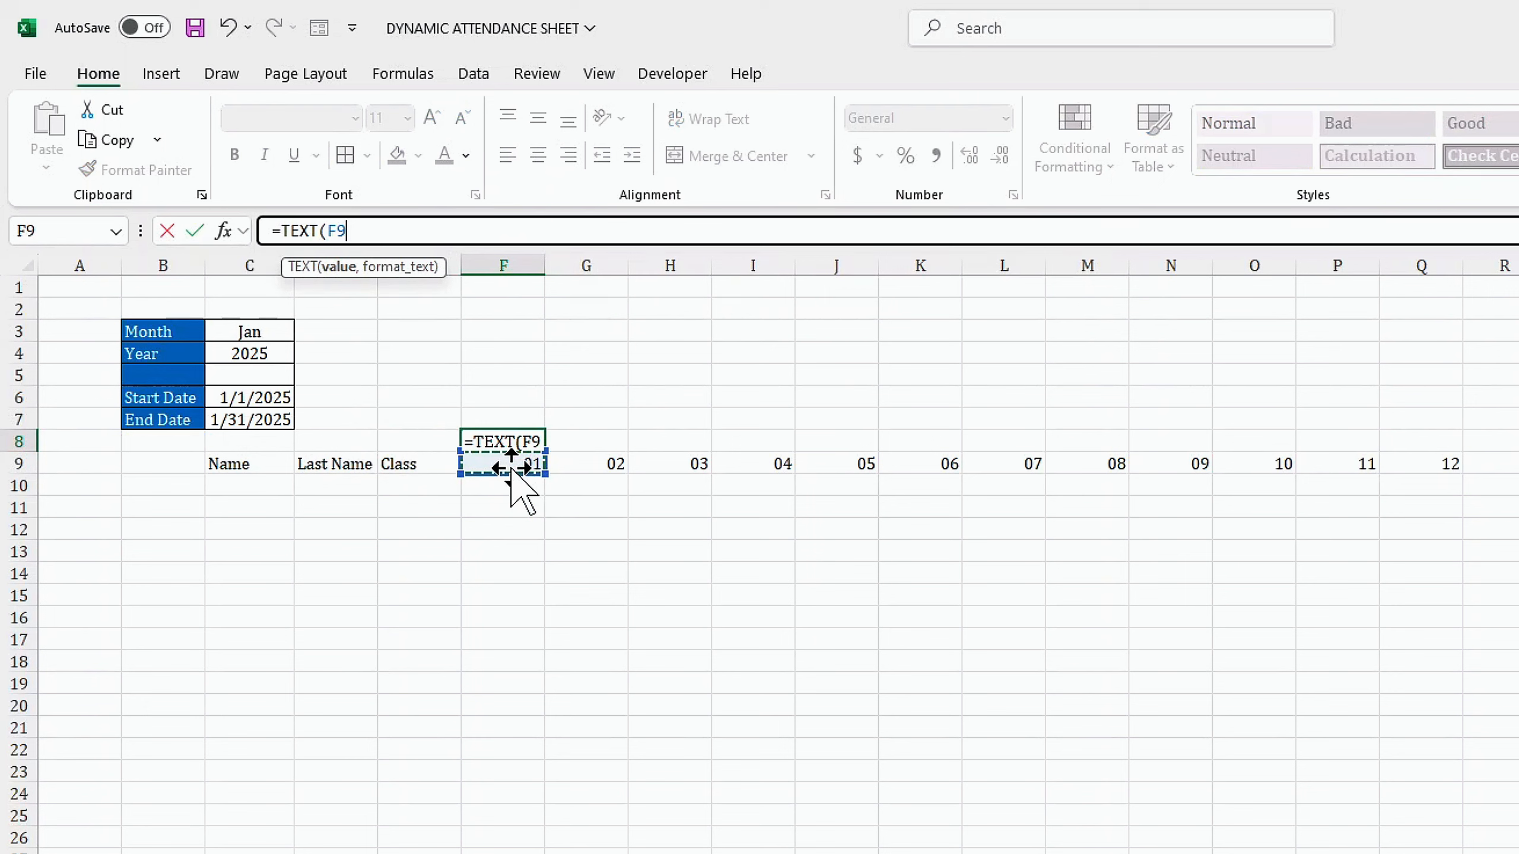
text(,"ddd)
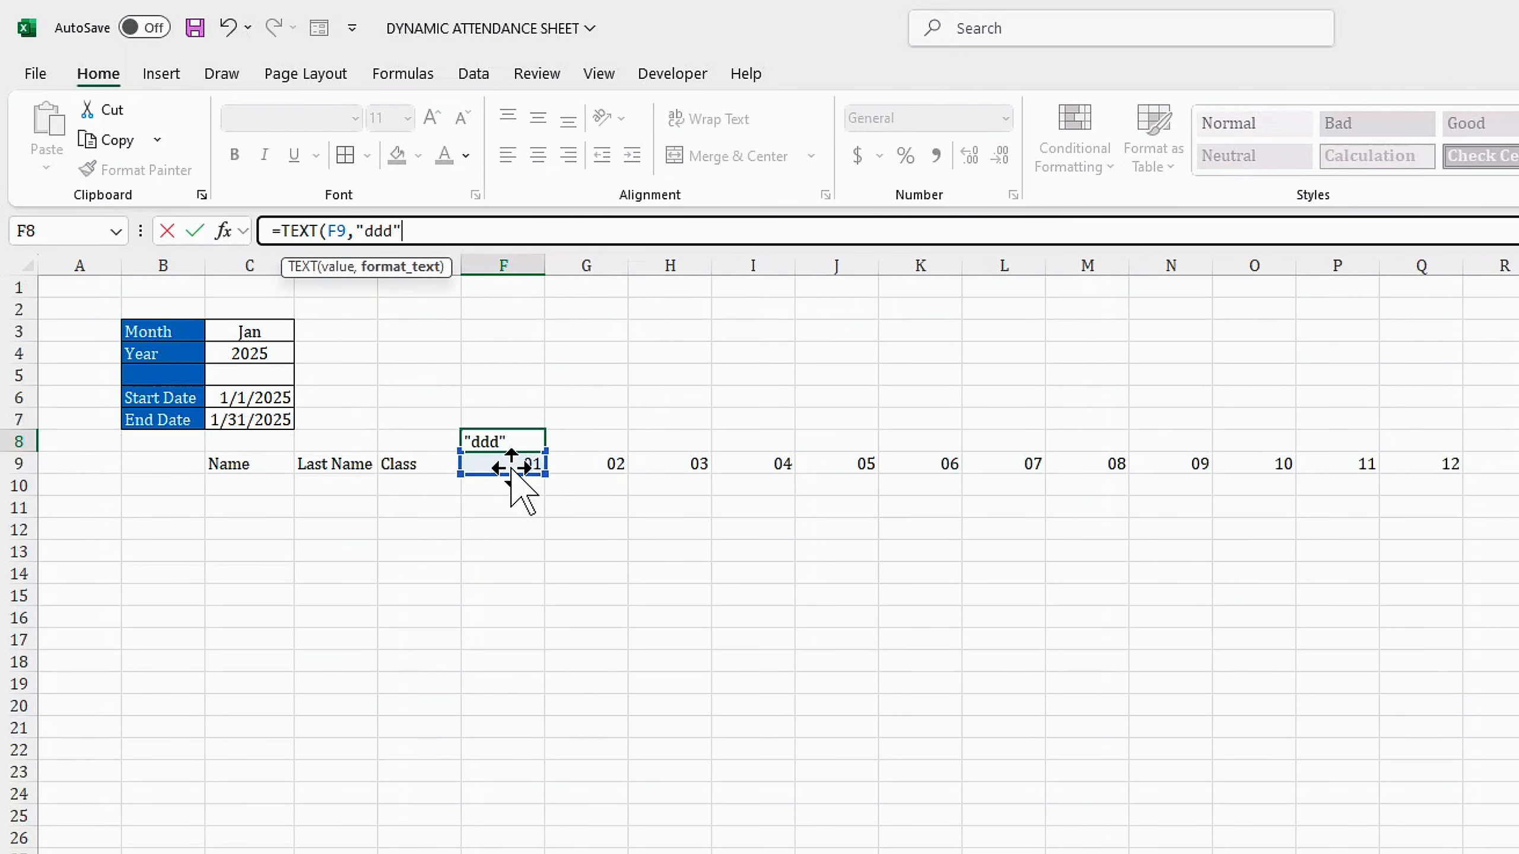
text("))
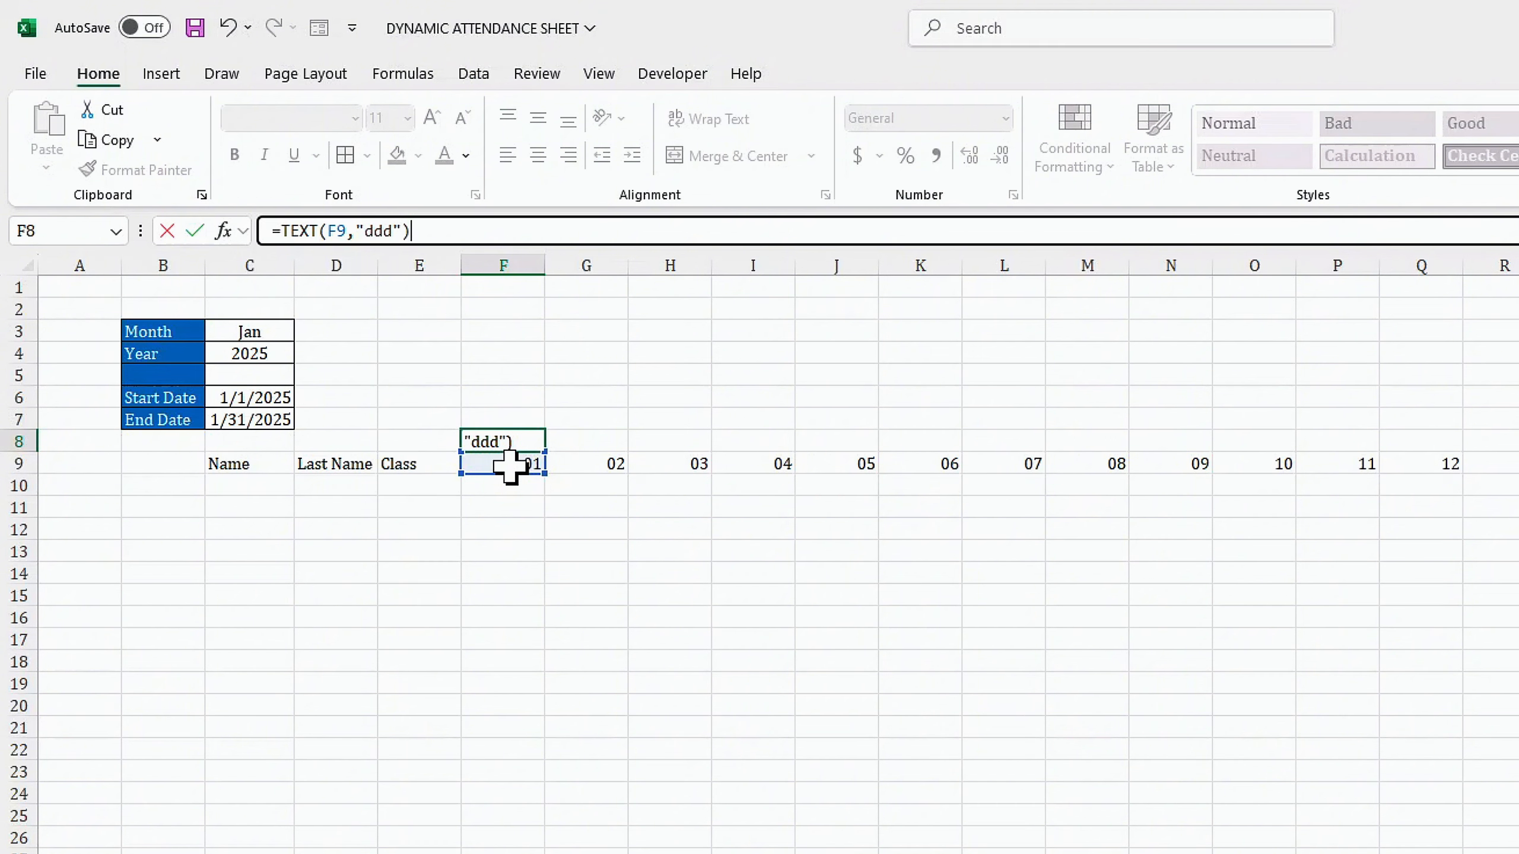
key(Return)
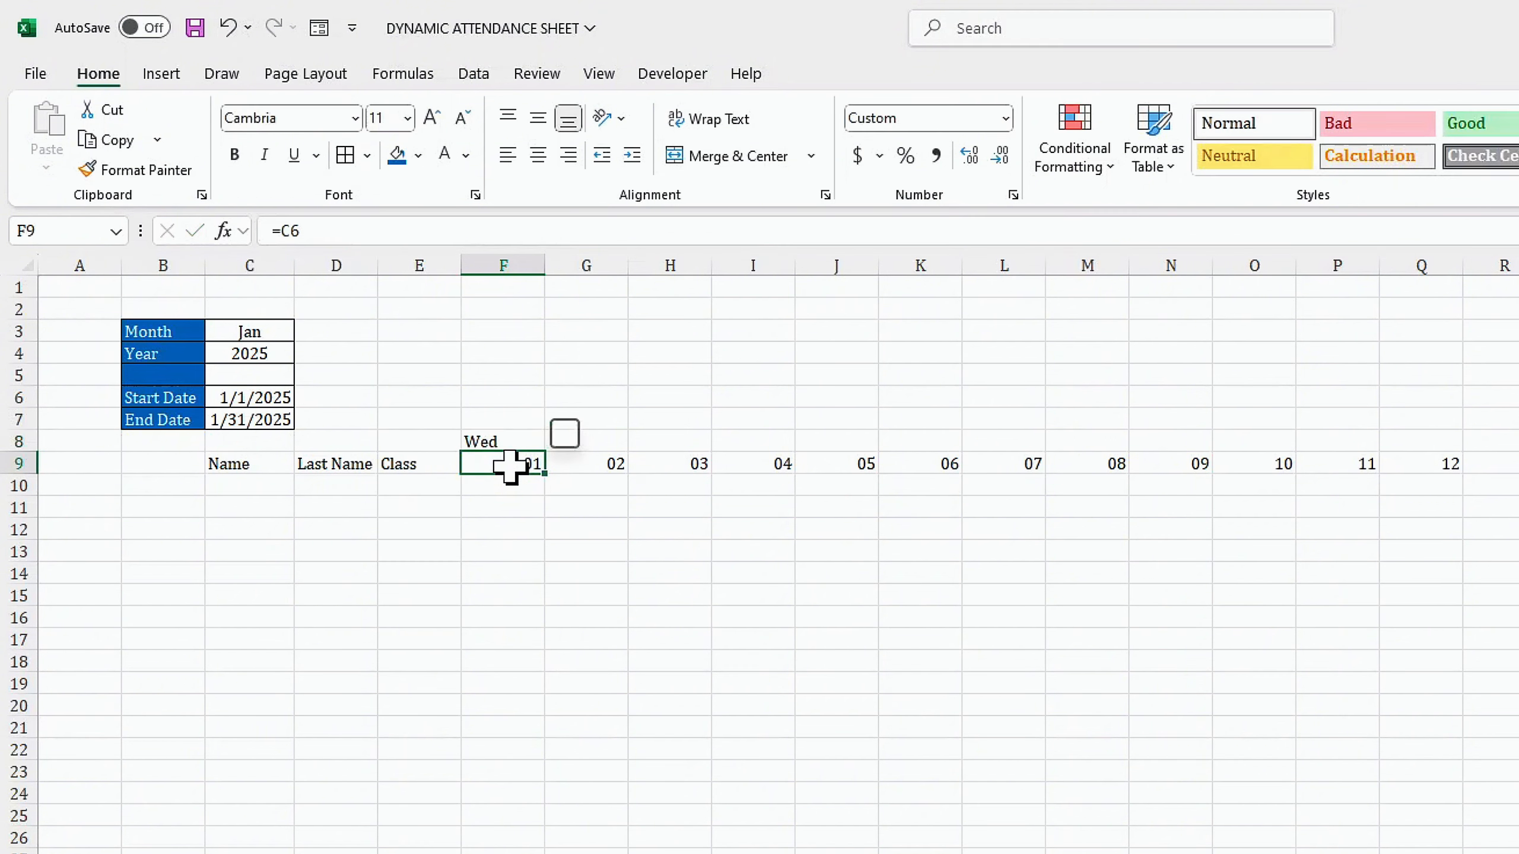
Step: Fill the weekday formula from F8 across row 8 to AJ8, above all the day headers
click(493, 433)
drag(538, 441, 1516, 455)
scroll(778, 555, left, 5)
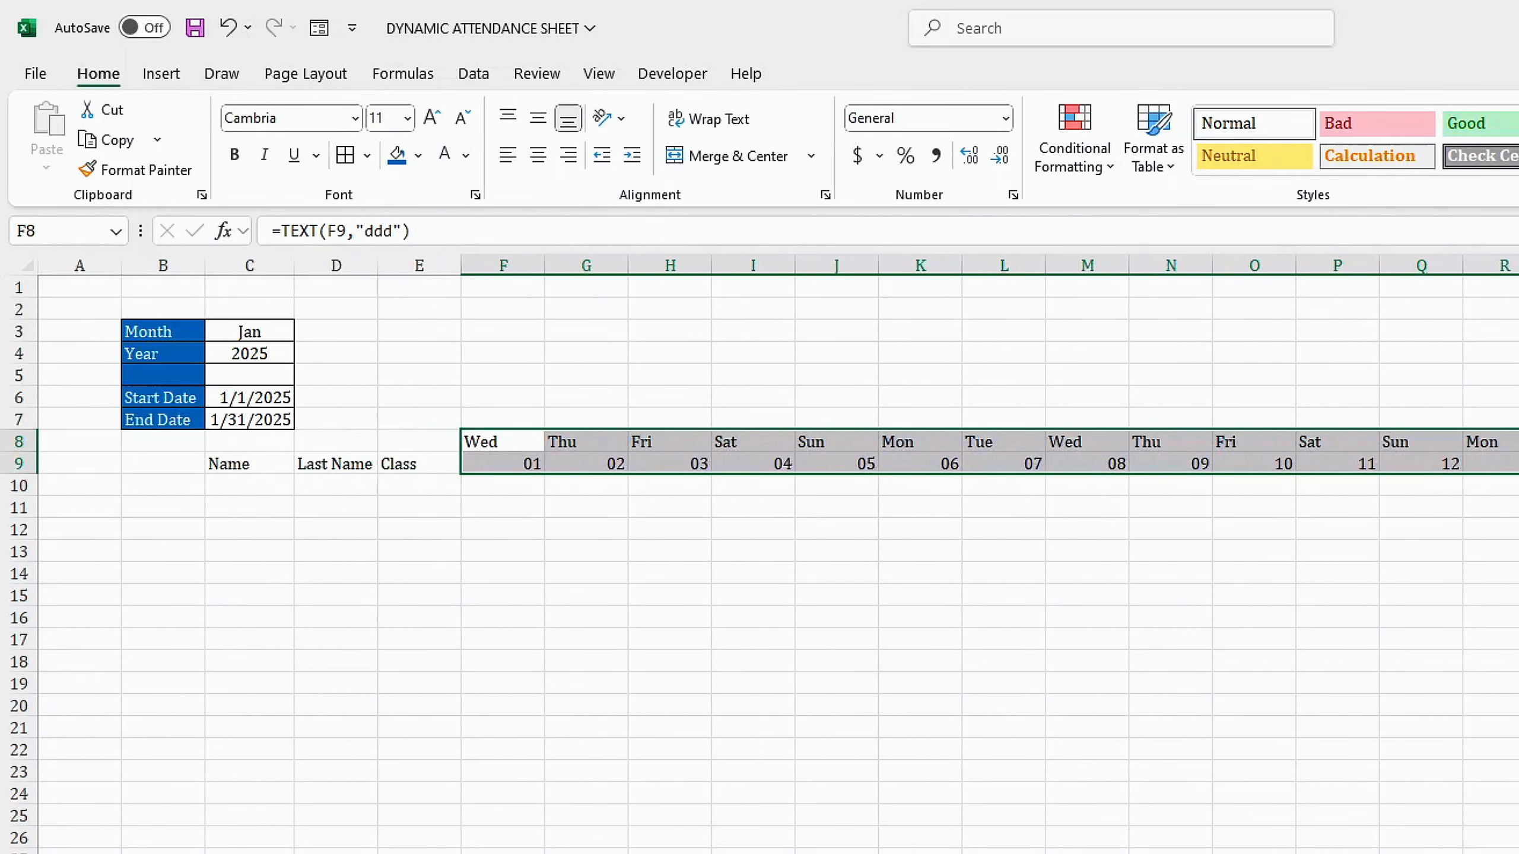
Step: Narrow the day columns F to AJ to one uniform width and center their contents
drag(505, 264, 1410, 374)
drag(1207, 277, 1176, 273)
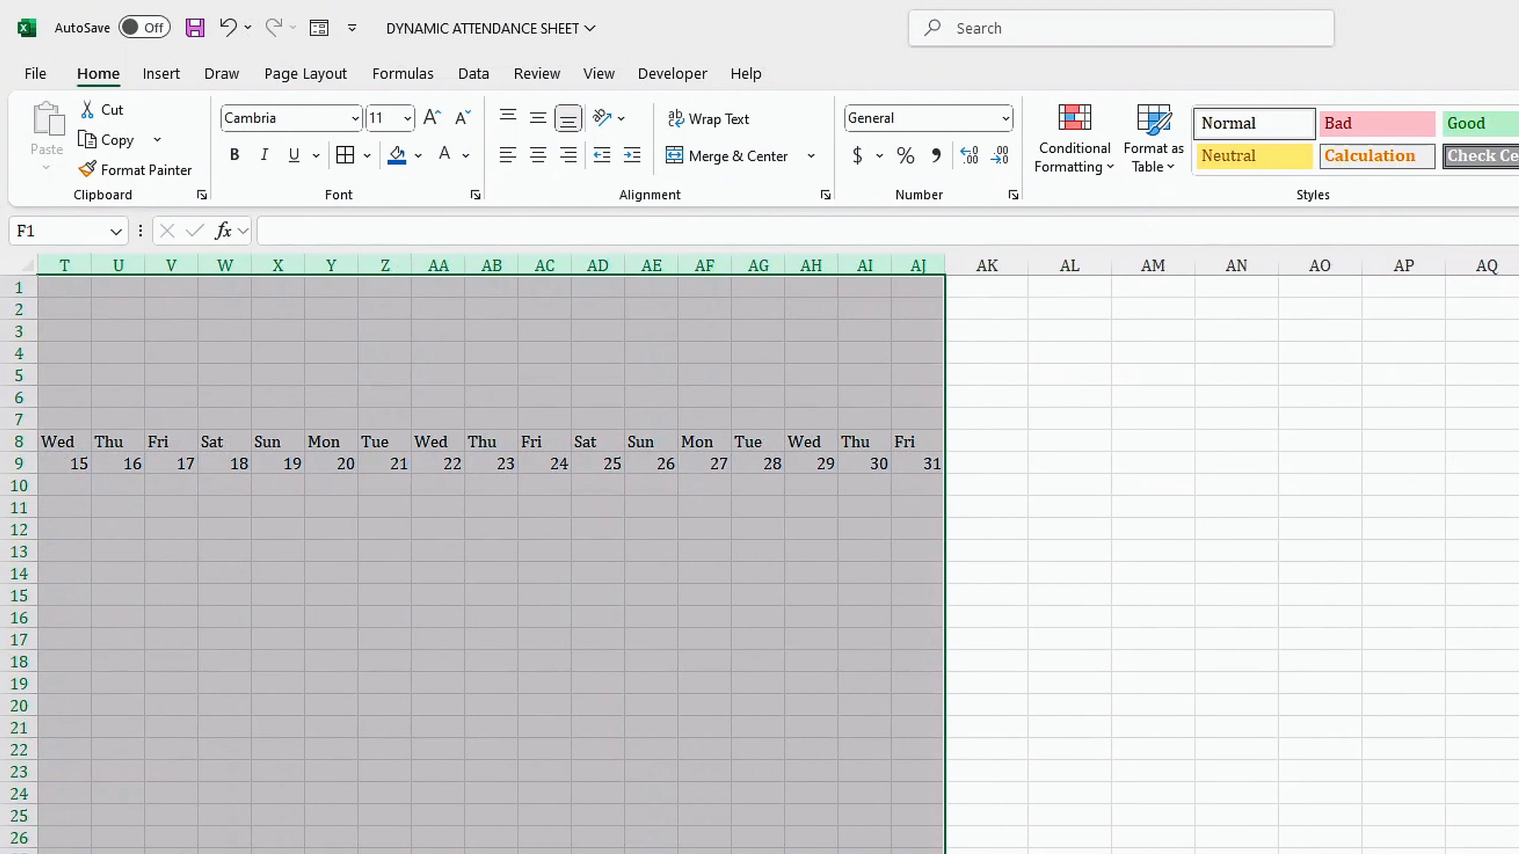
scroll(778, 563, left, 6)
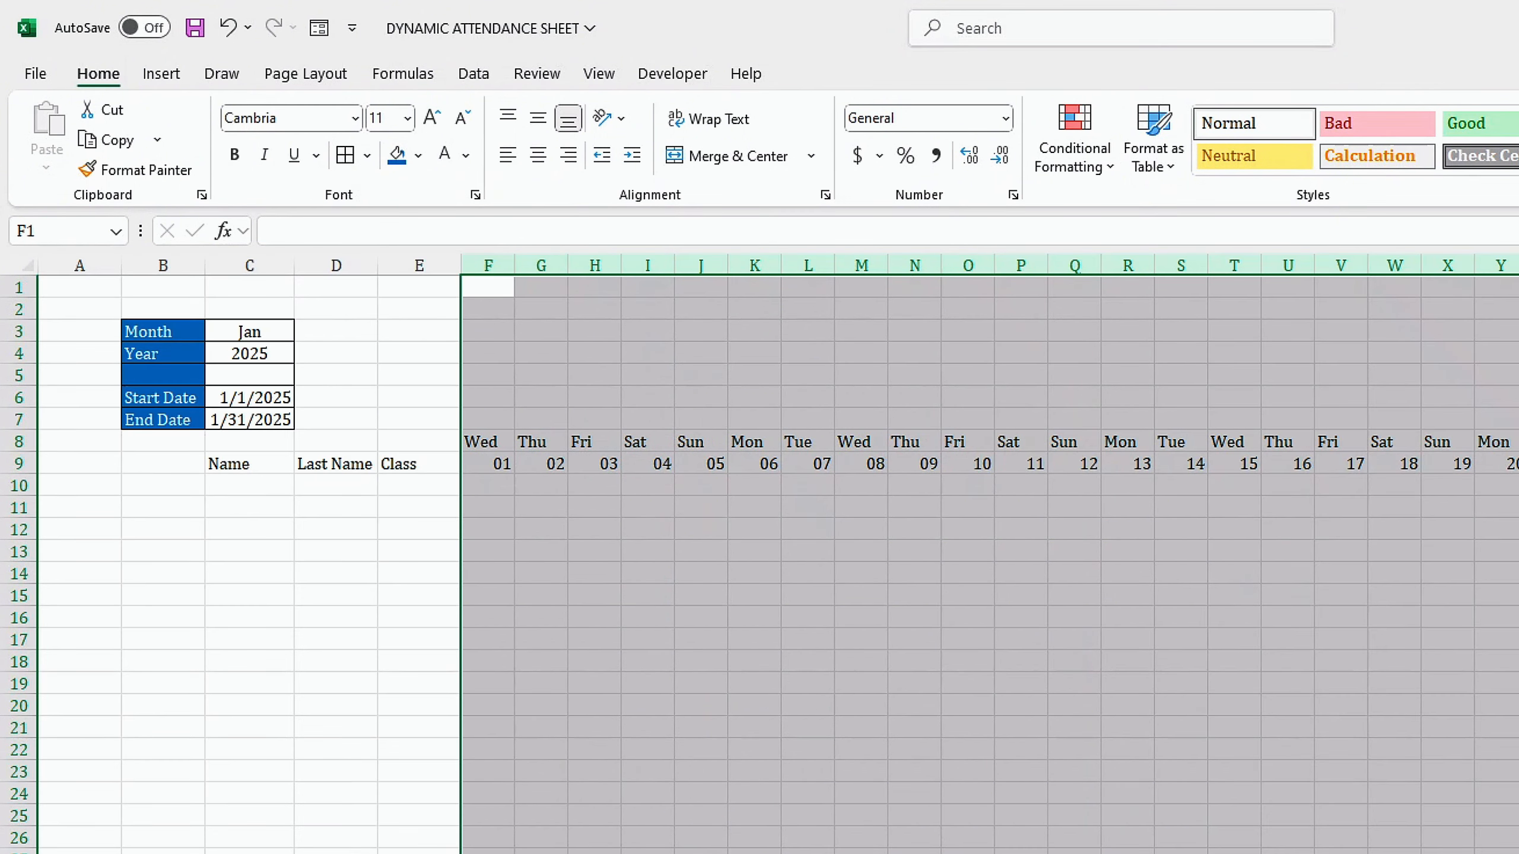
click(538, 155)
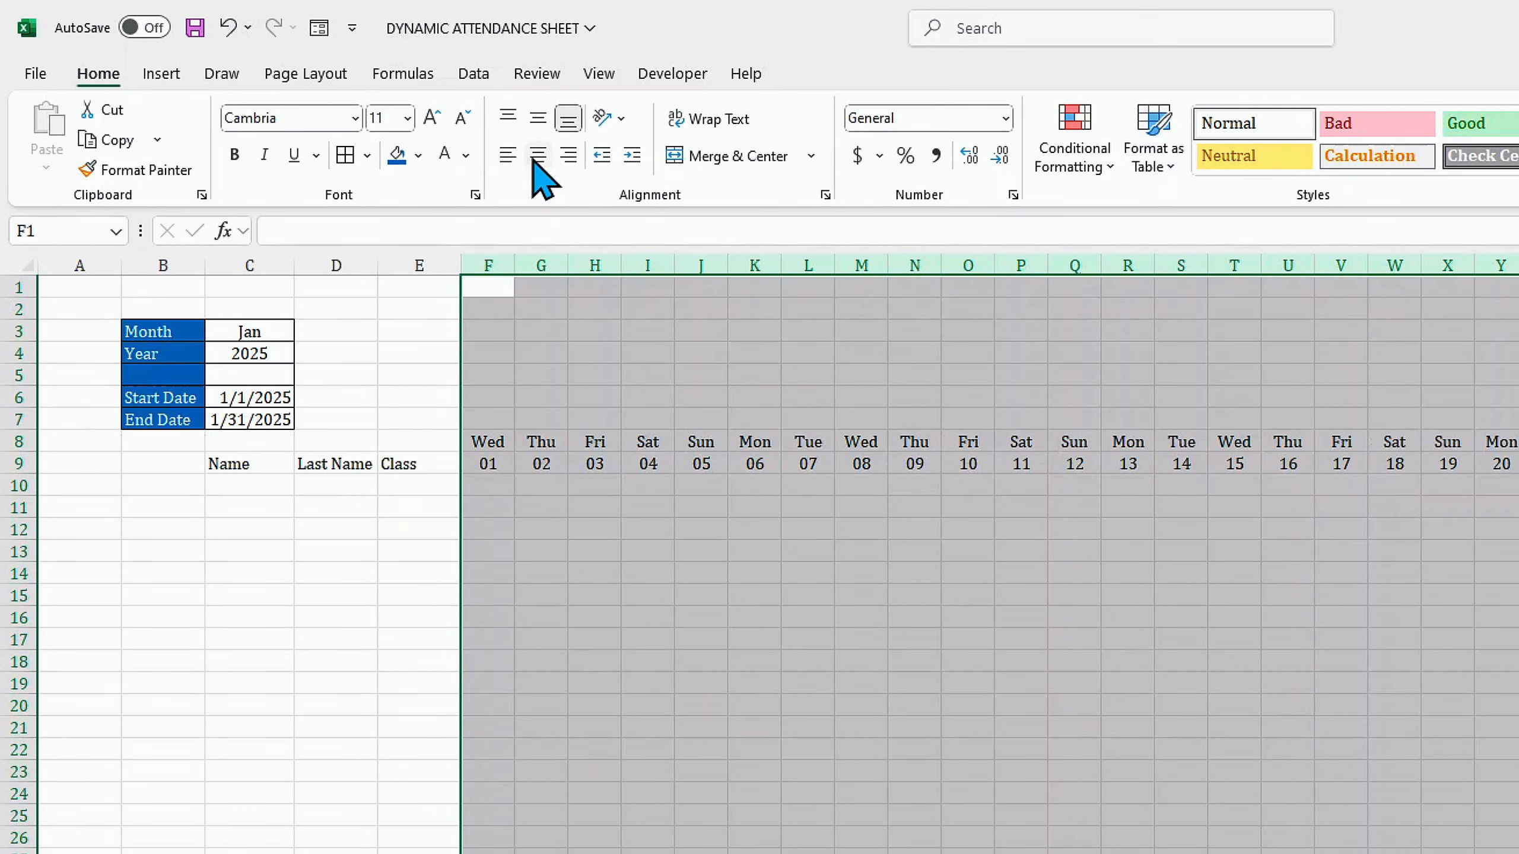
click(549, 536)
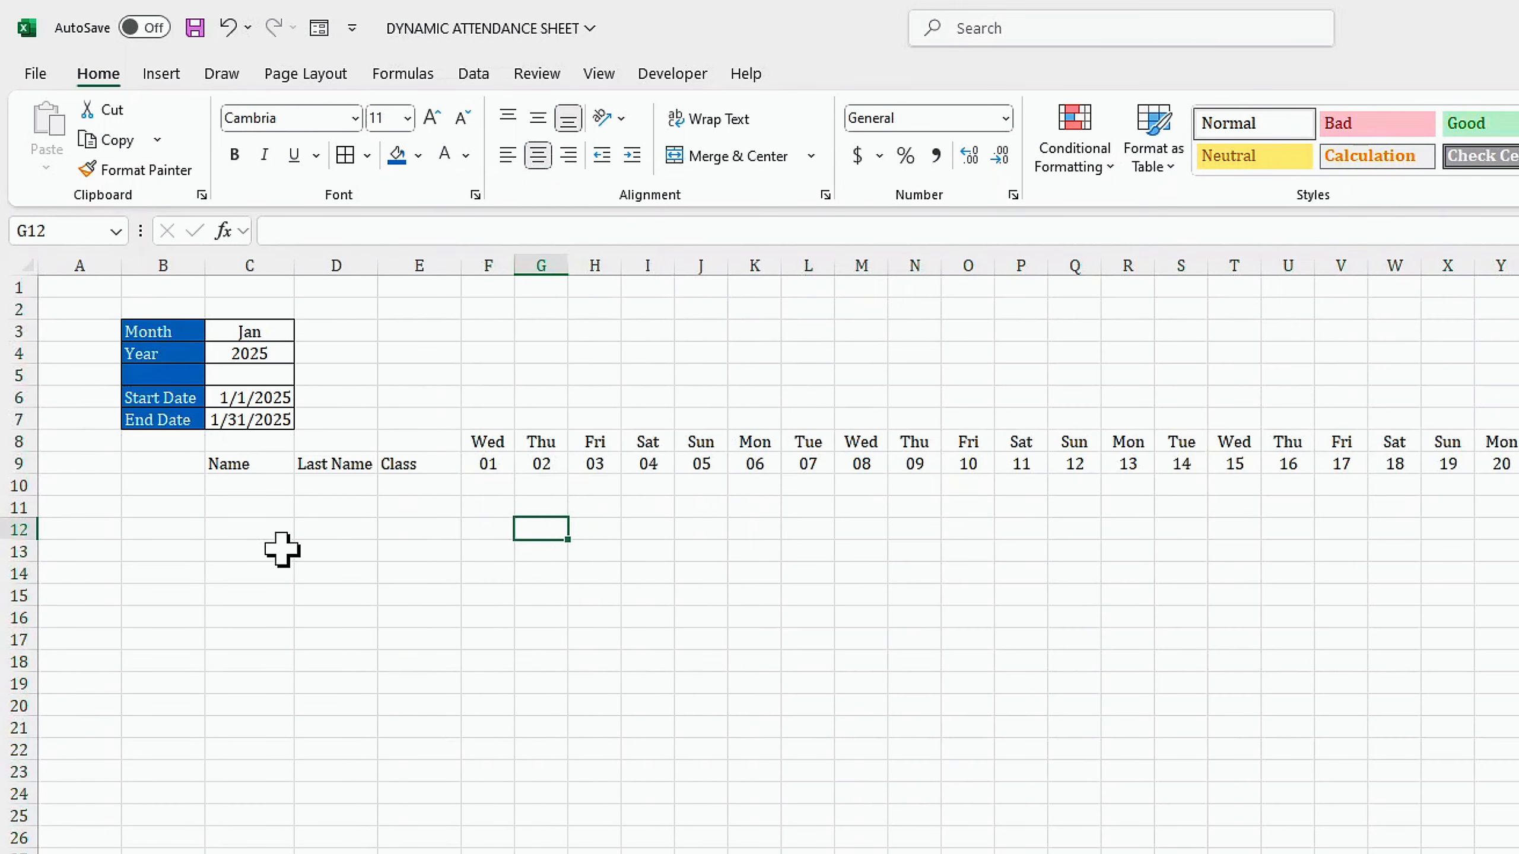
Step: Test the day headers by switching the month in C3 to Apr, and set it back to Jan
click(254, 336)
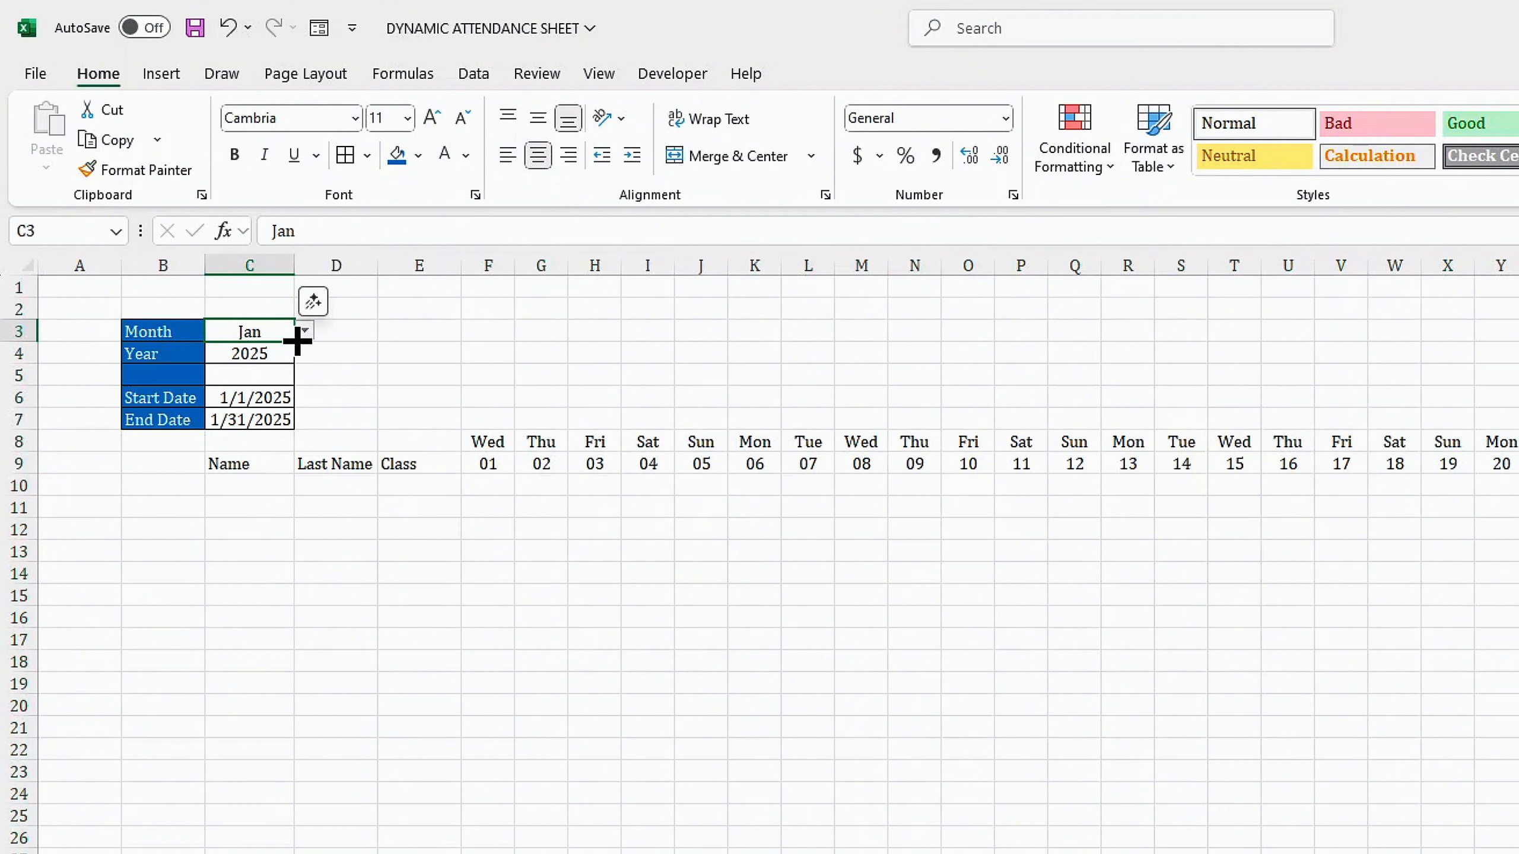
click(304, 331)
click(223, 419)
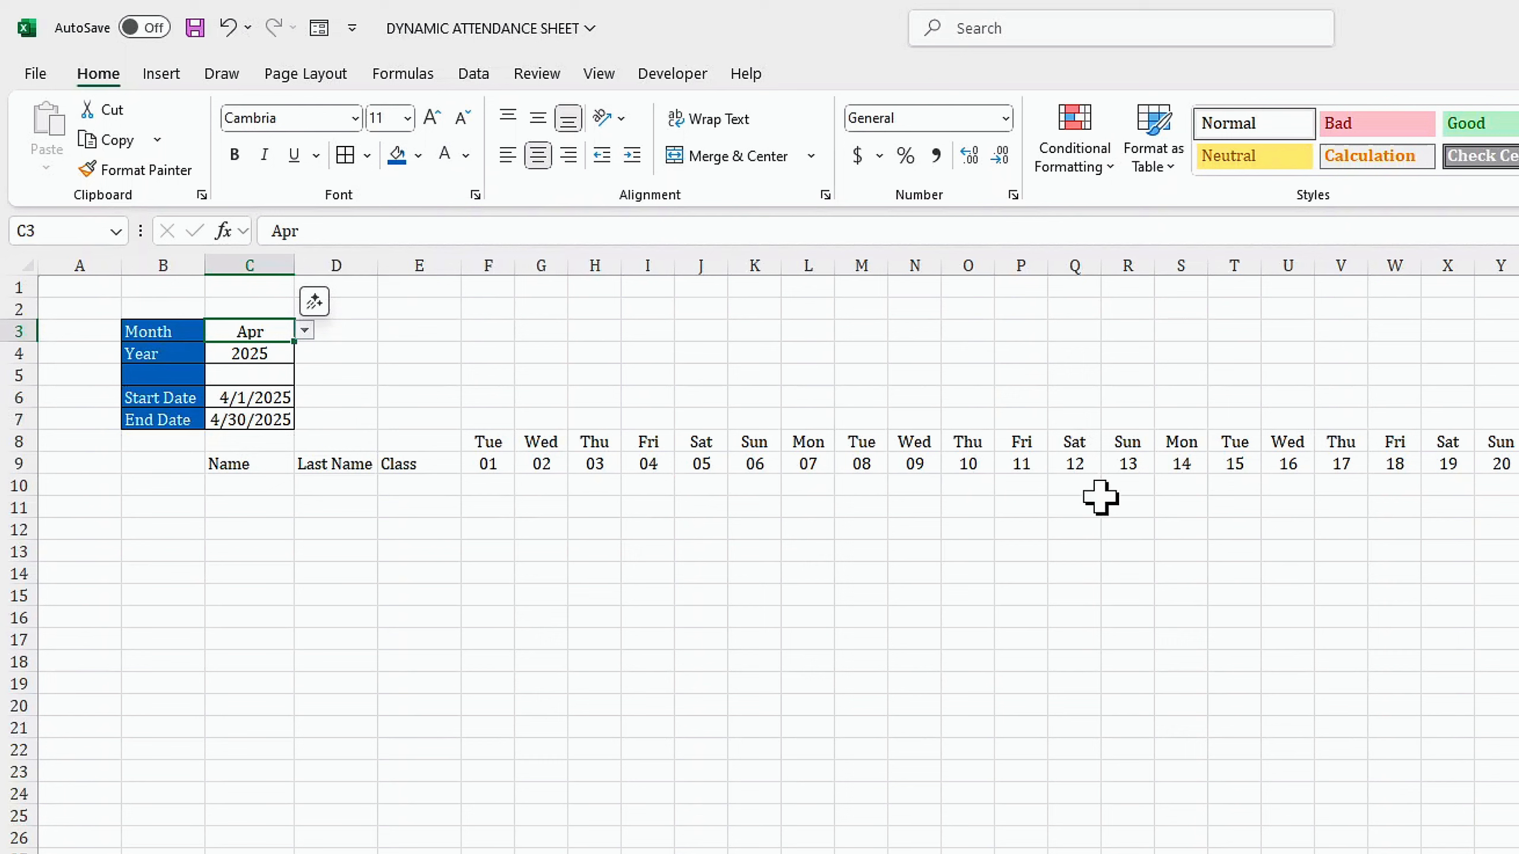
click(305, 331)
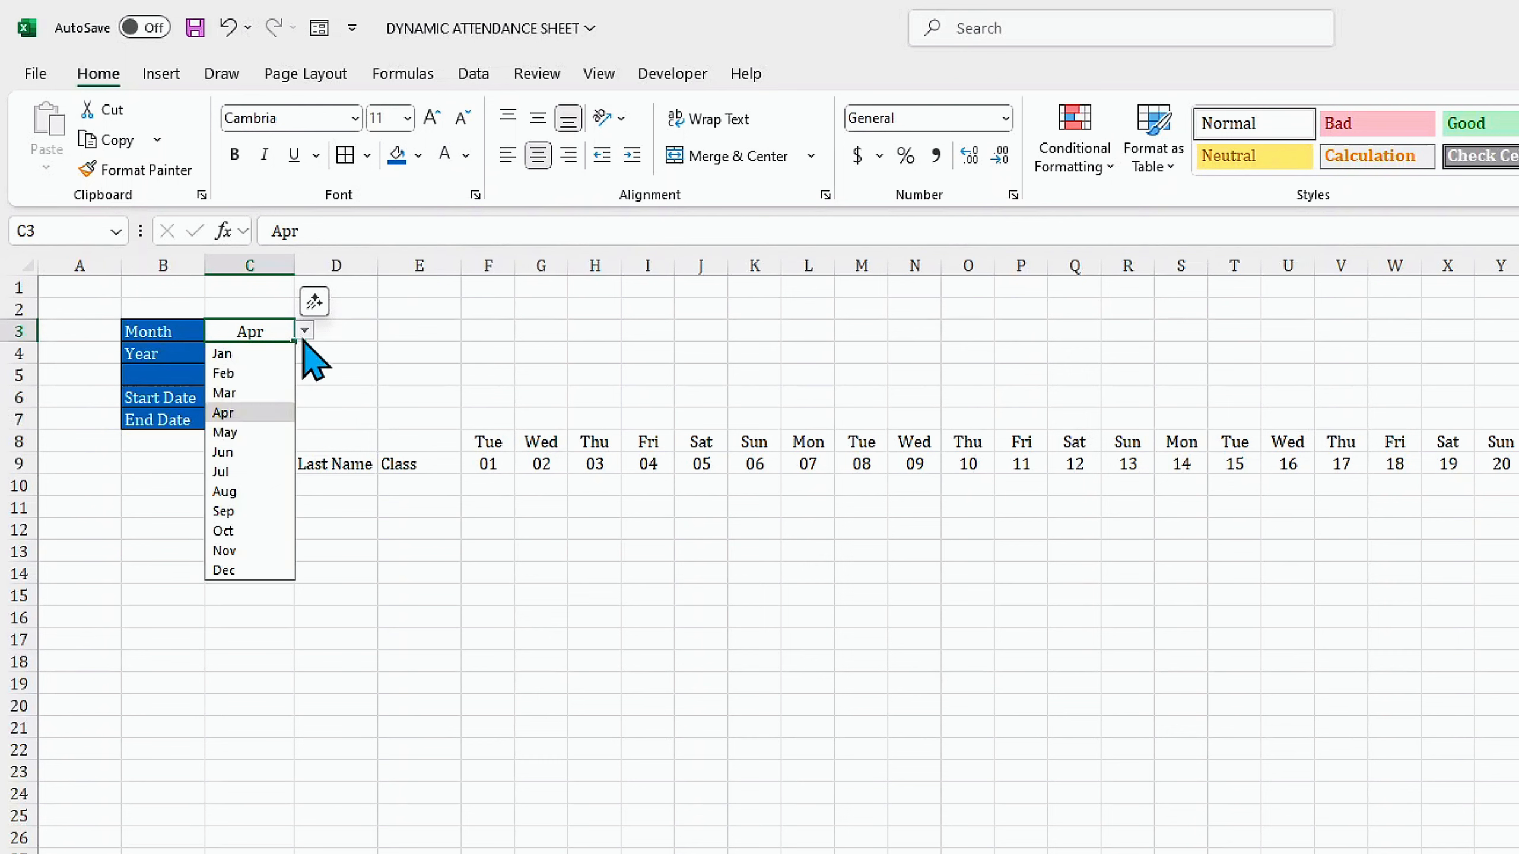
click(274, 358)
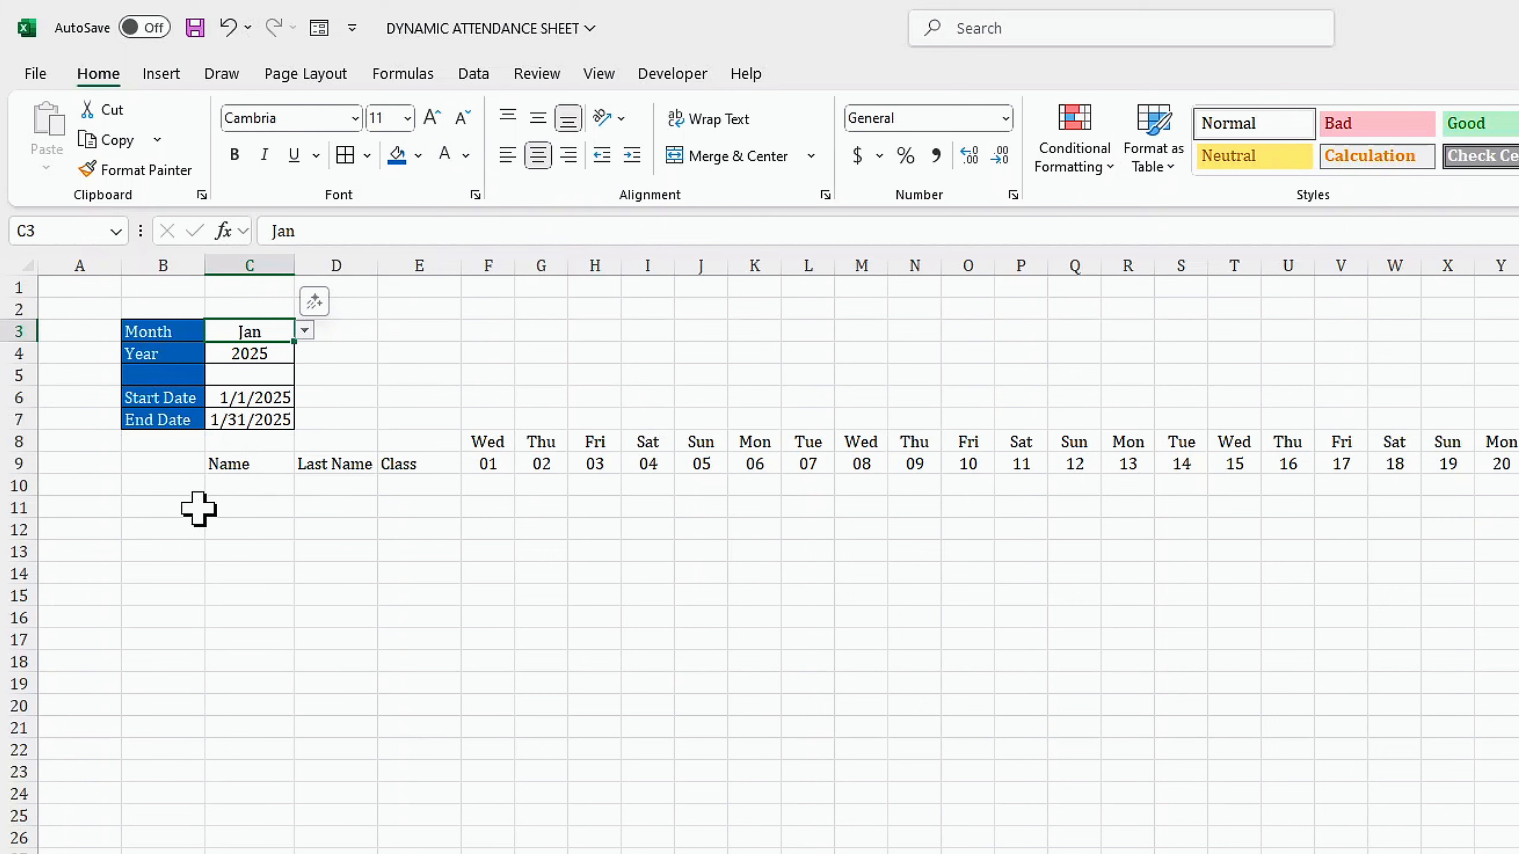
Step: Start a formula-based conditional formatting rule for header cells C9 to AJ9 with the formula =C$9<>""
drag(226, 469, 1016, 461)
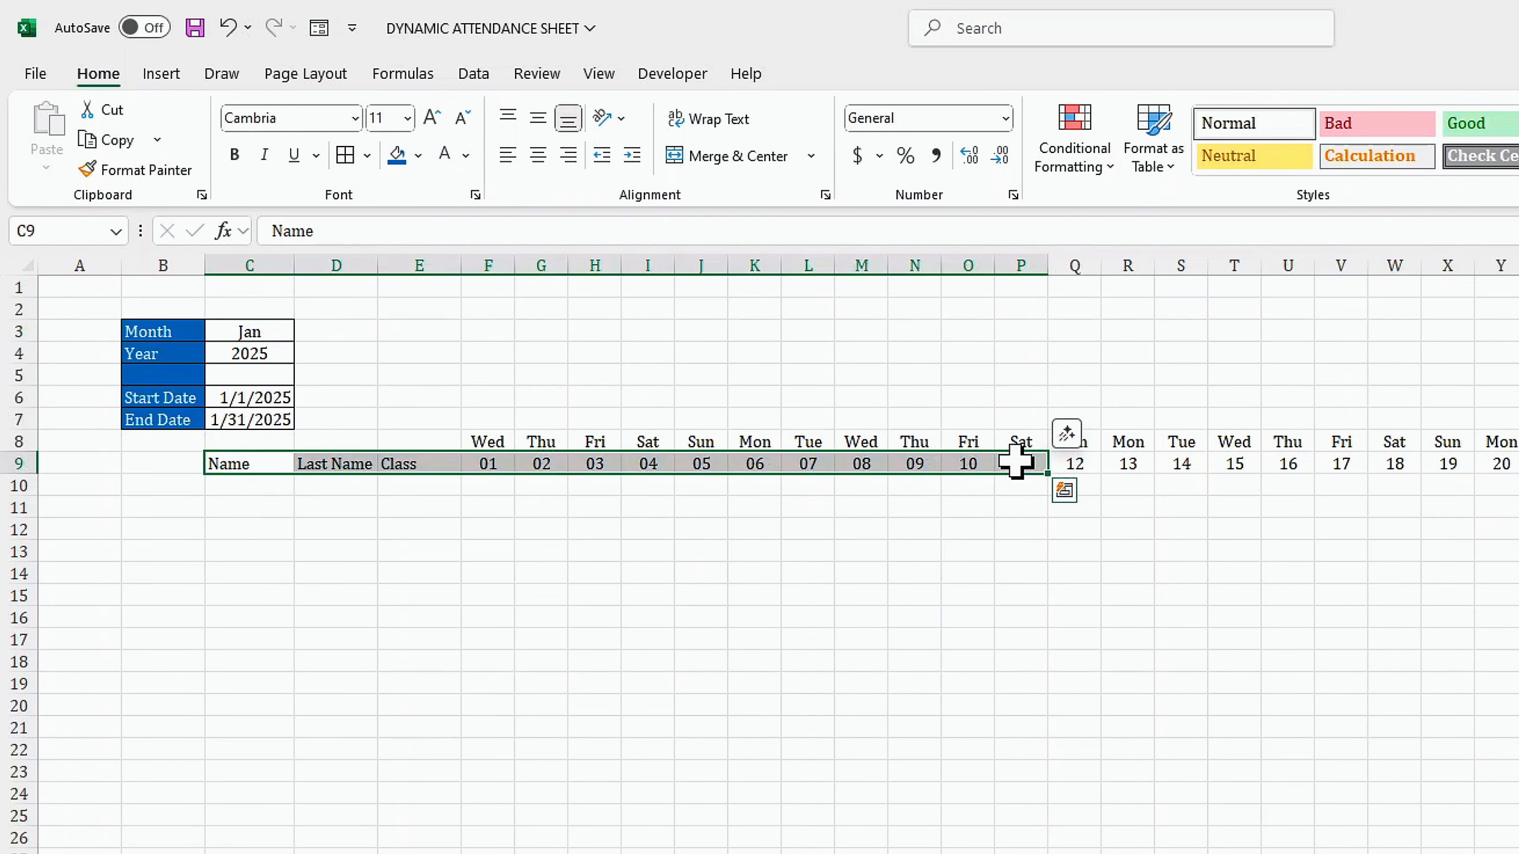
click(220, 508)
click(219, 473)
drag(219, 473, 1516, 470)
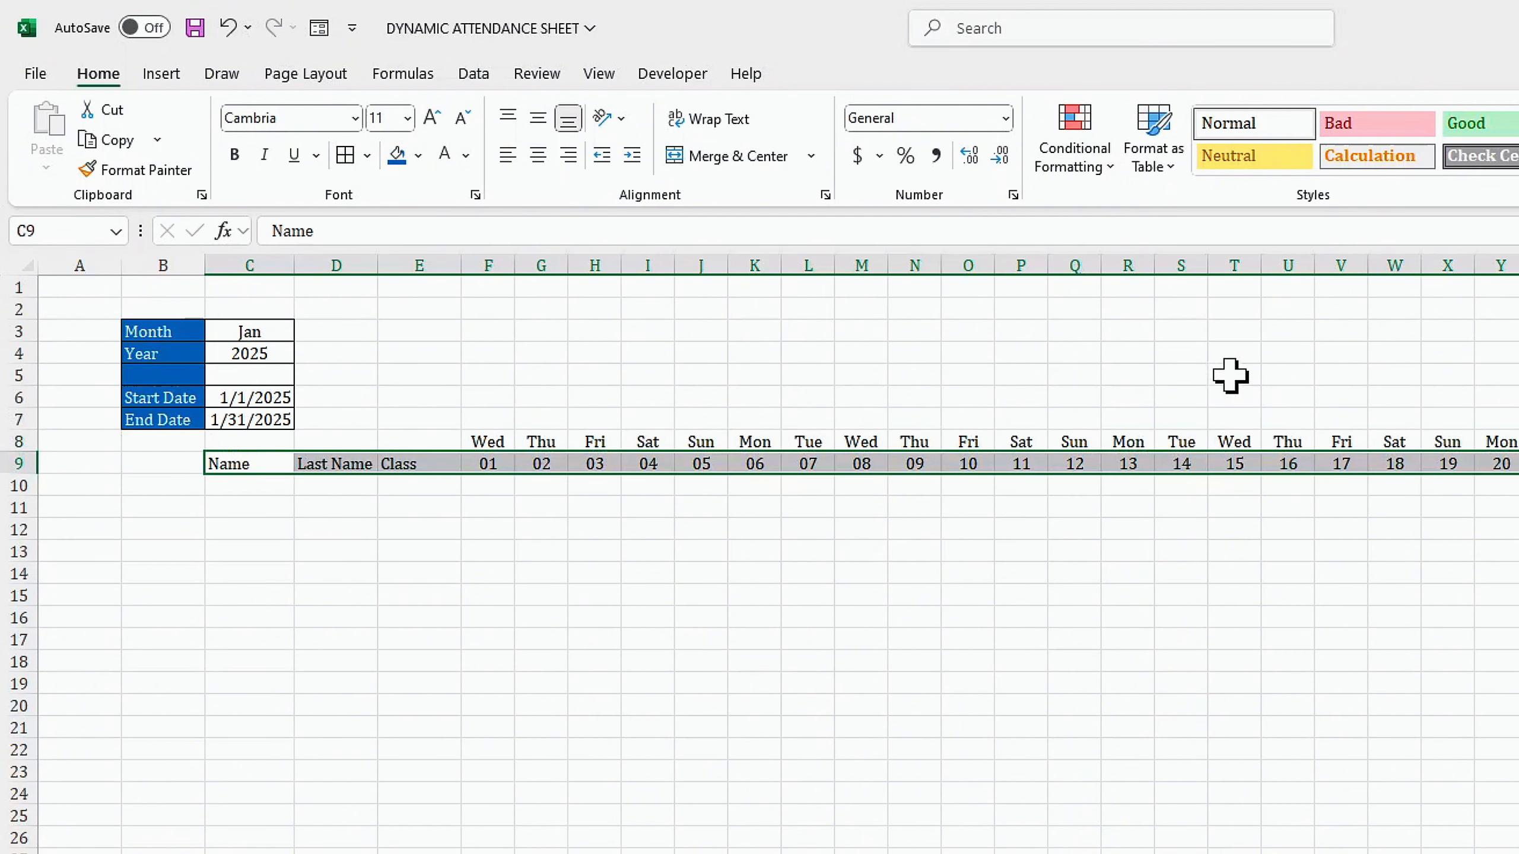
click(1105, 170)
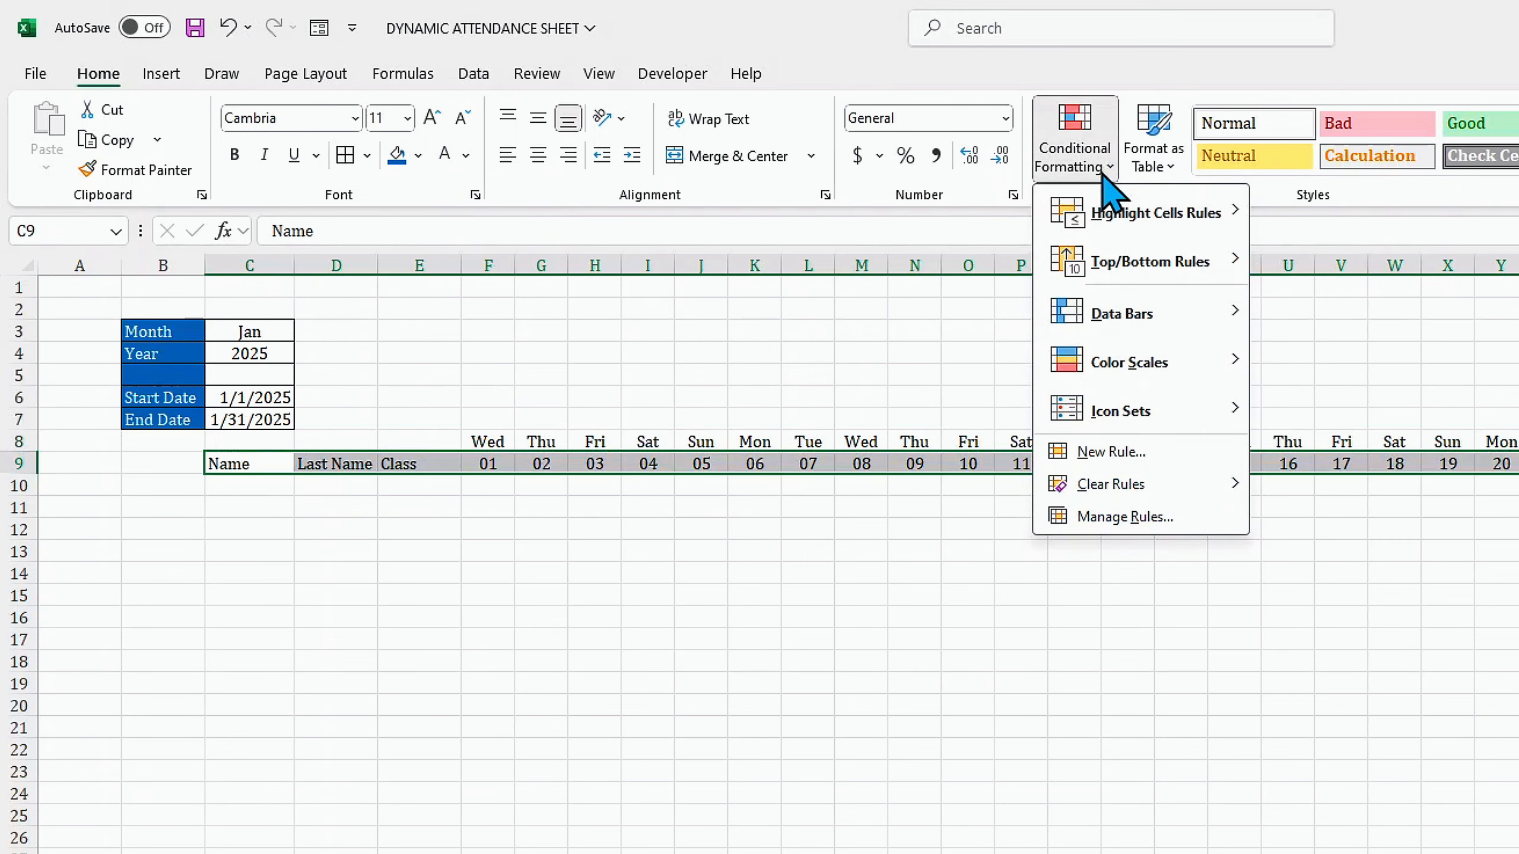
click(1112, 455)
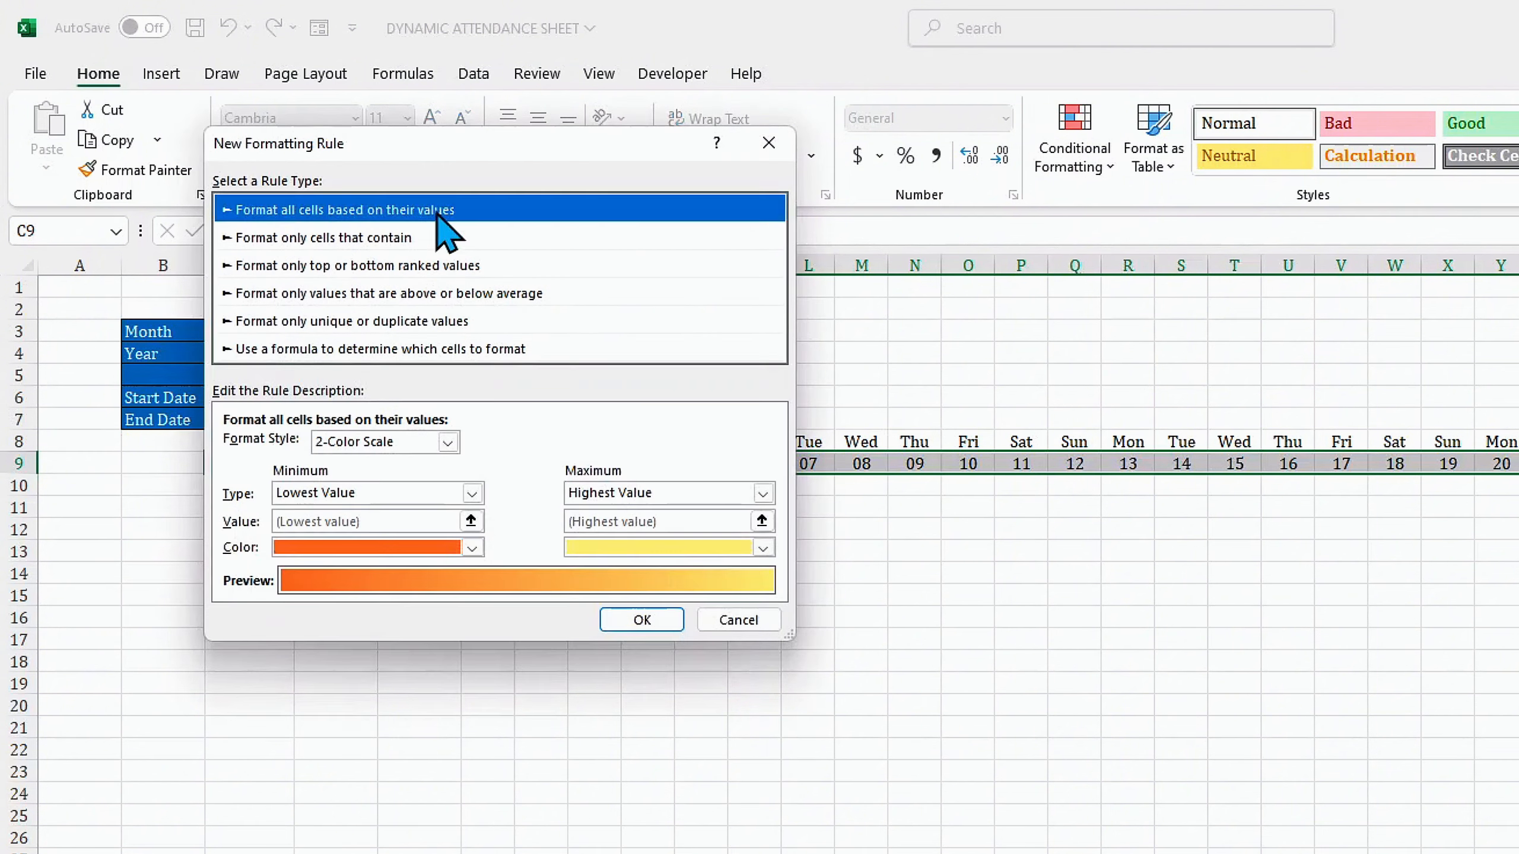
click(307, 350)
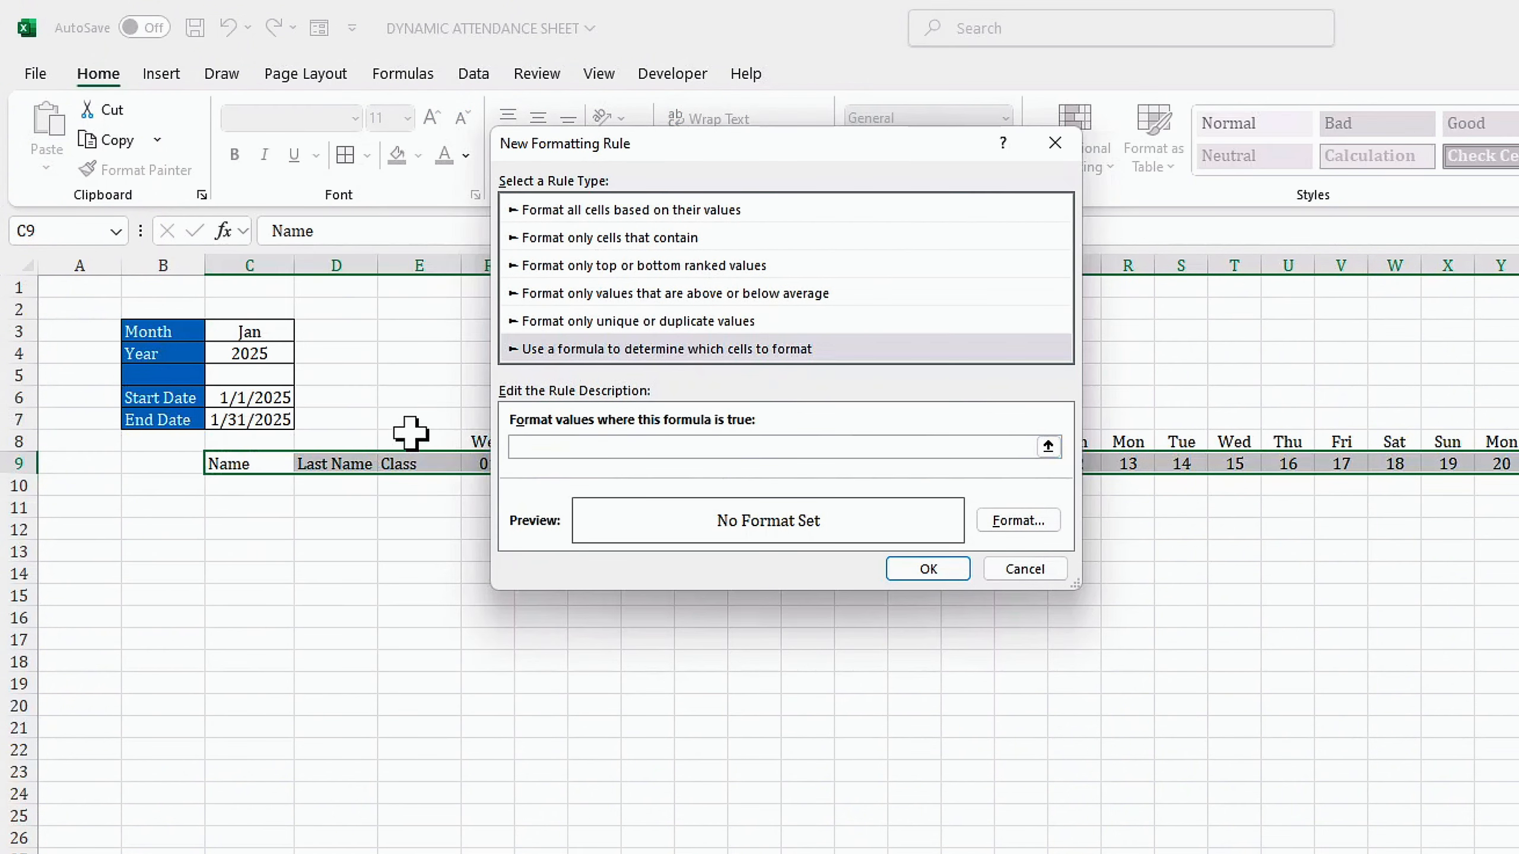
click(249, 464)
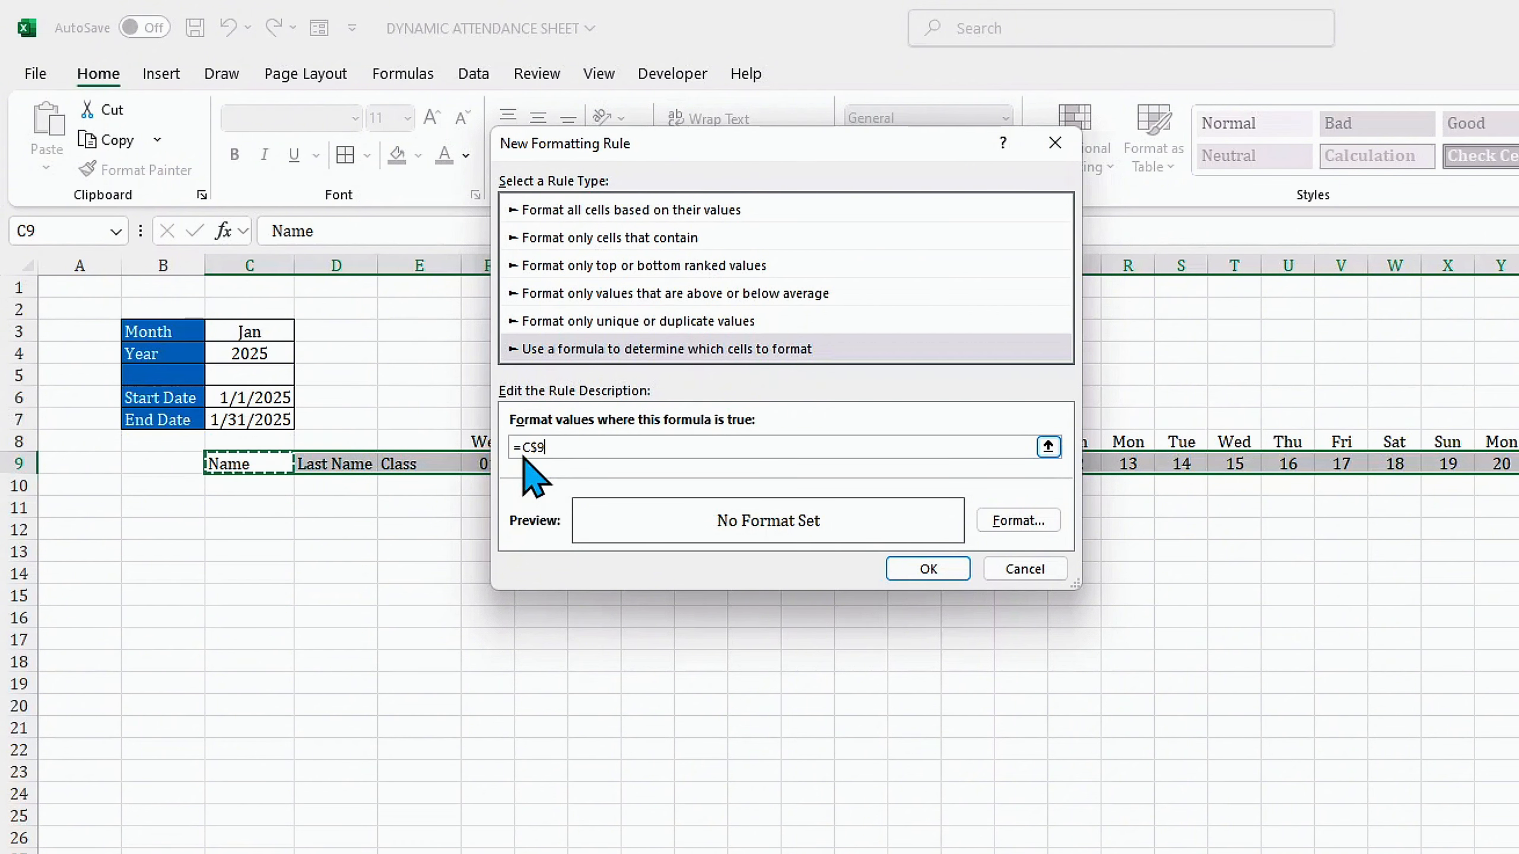
text(<>")
Step: Give the header rule a standard blue fill with white font and apply it
click(1029, 520)
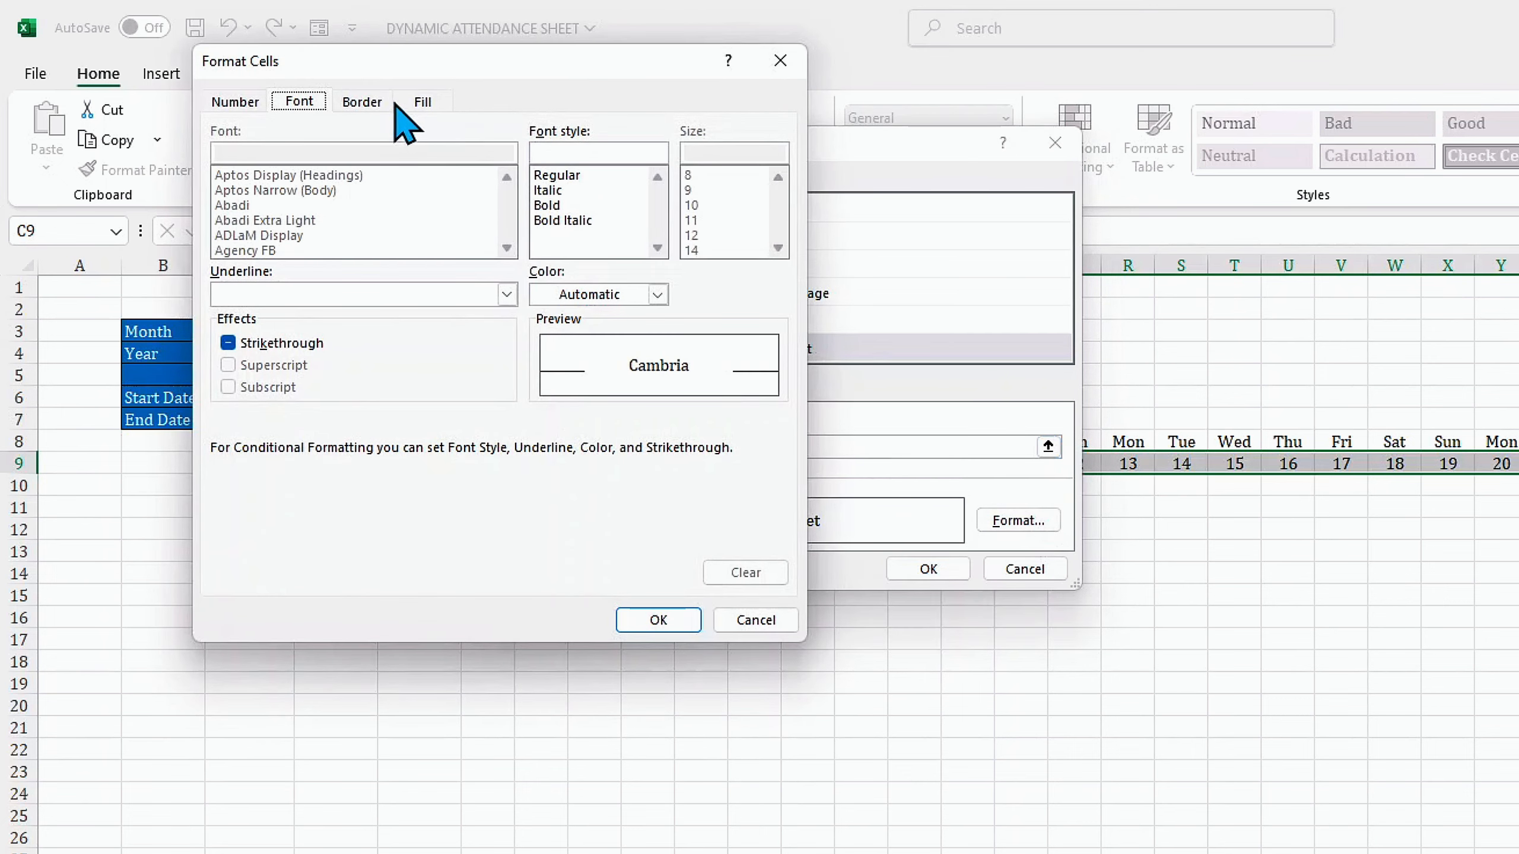
click(422, 102)
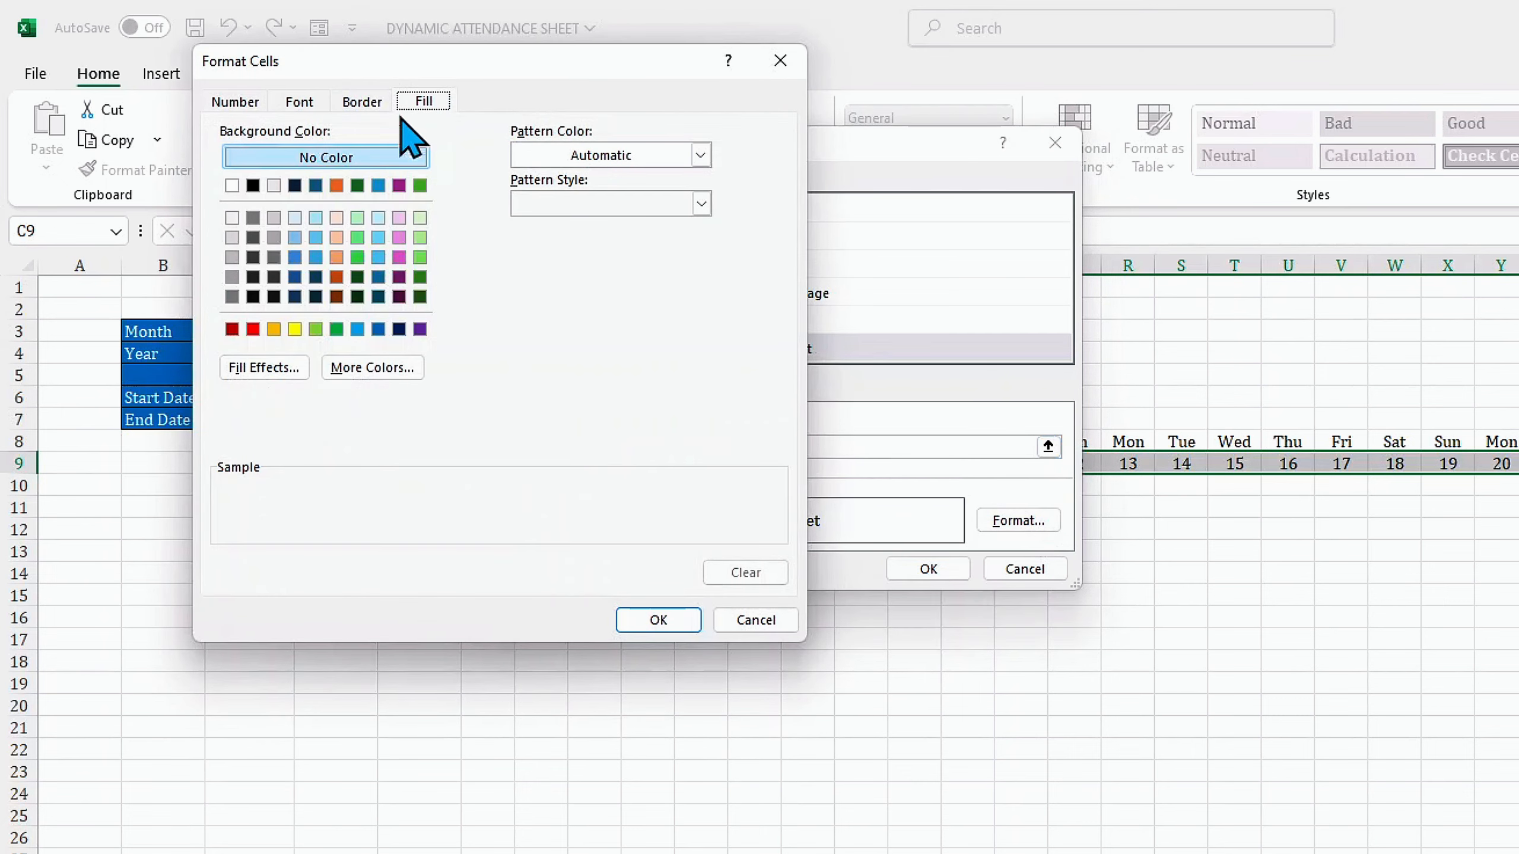
click(378, 329)
click(304, 99)
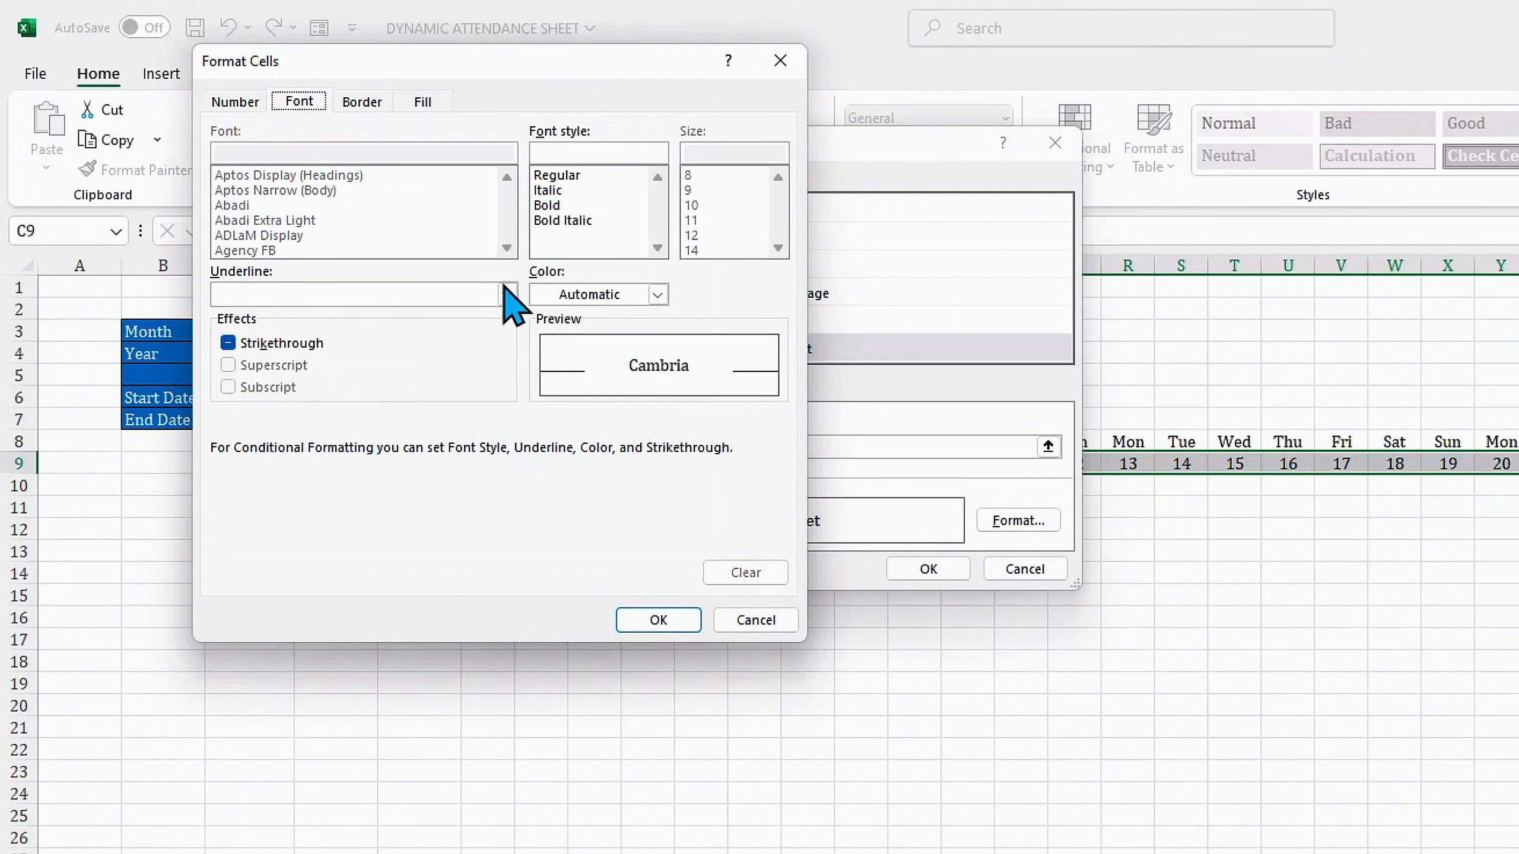
click(657, 294)
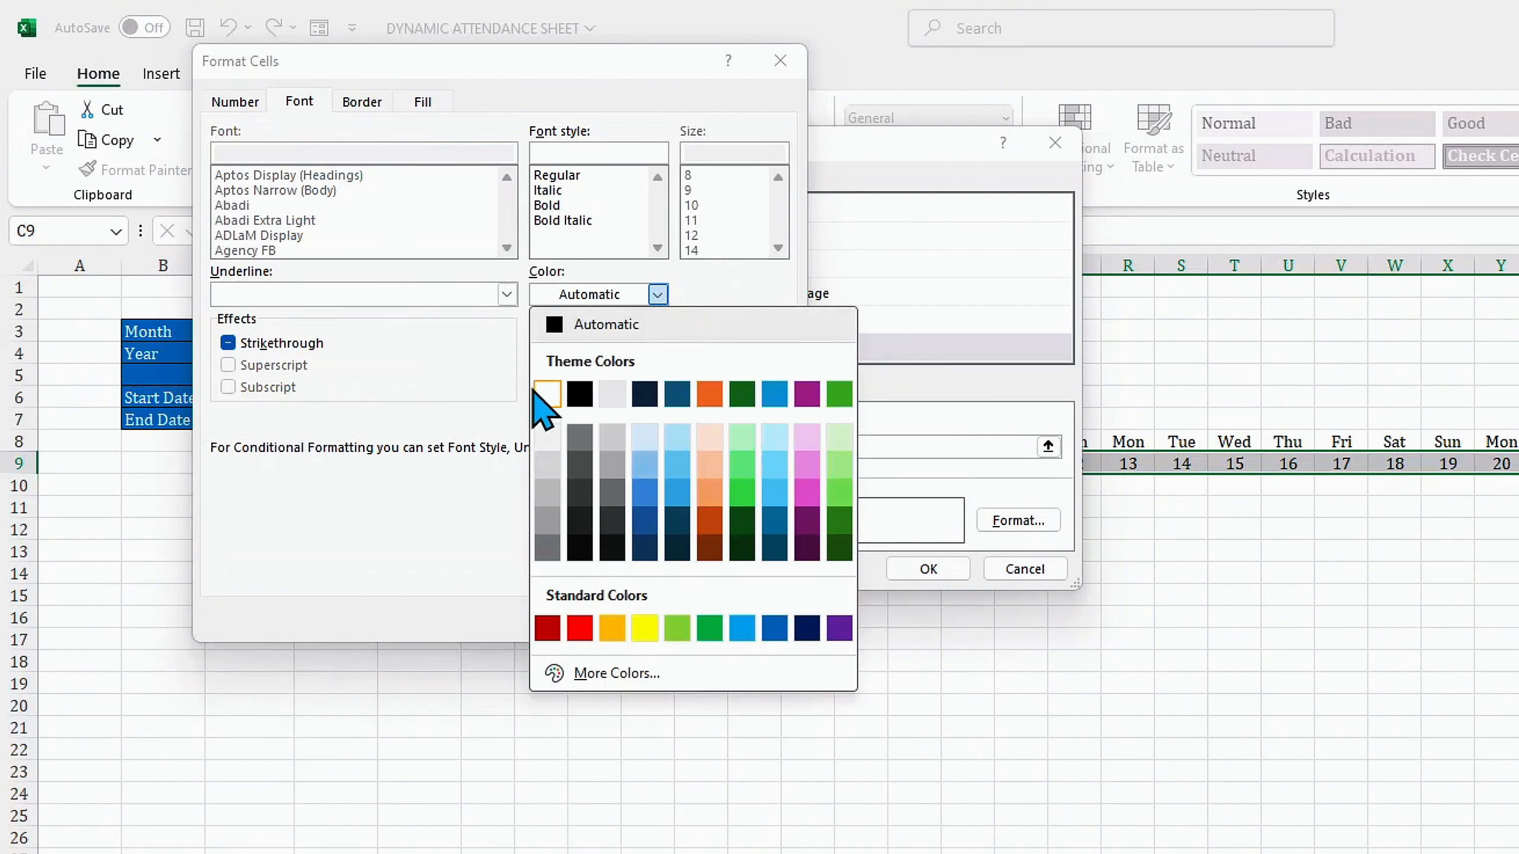
click(547, 395)
click(658, 623)
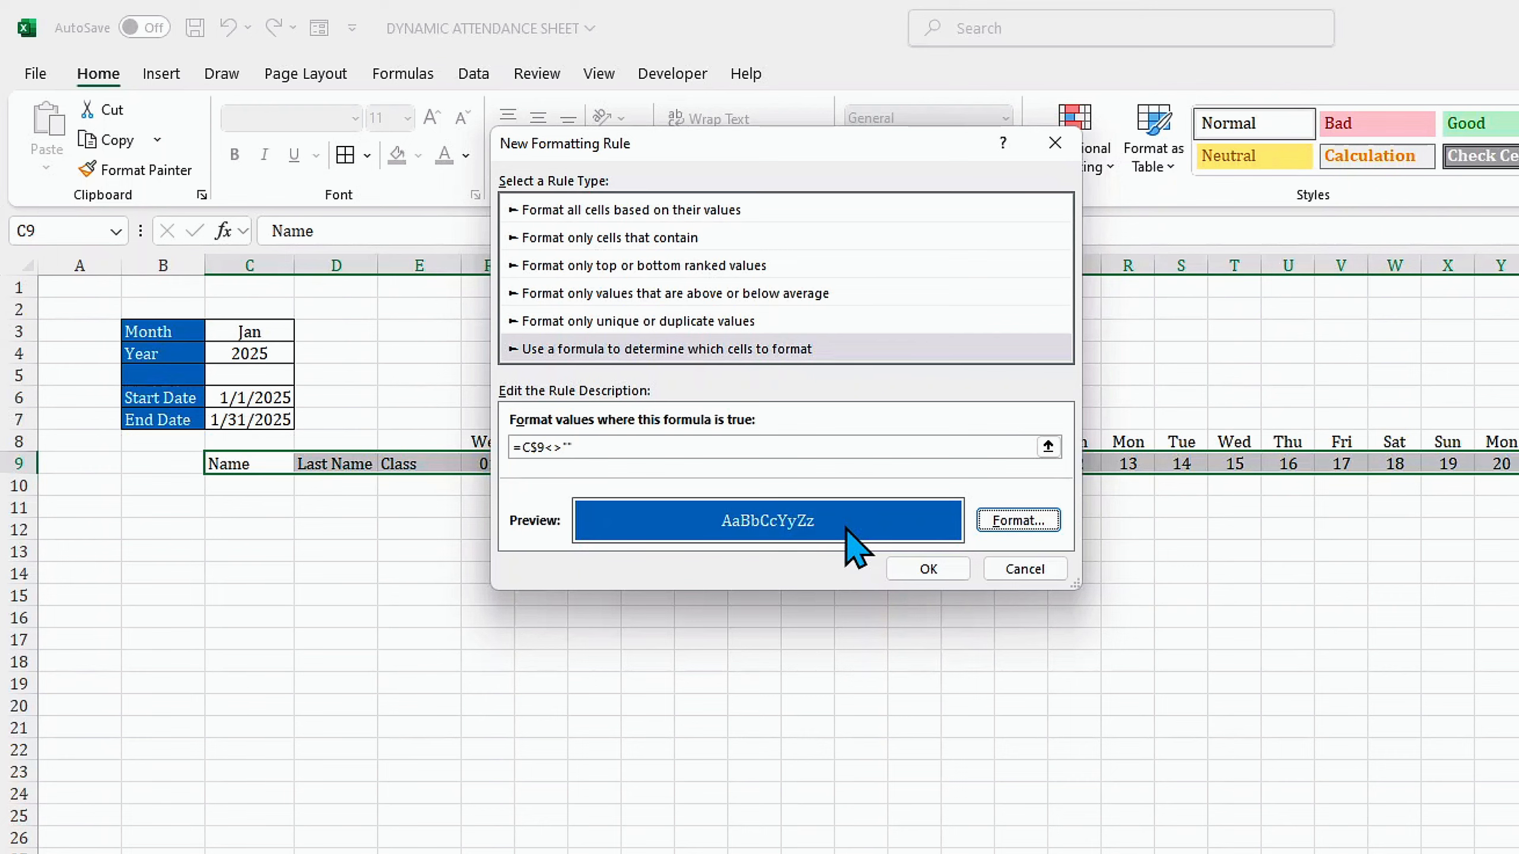
click(921, 570)
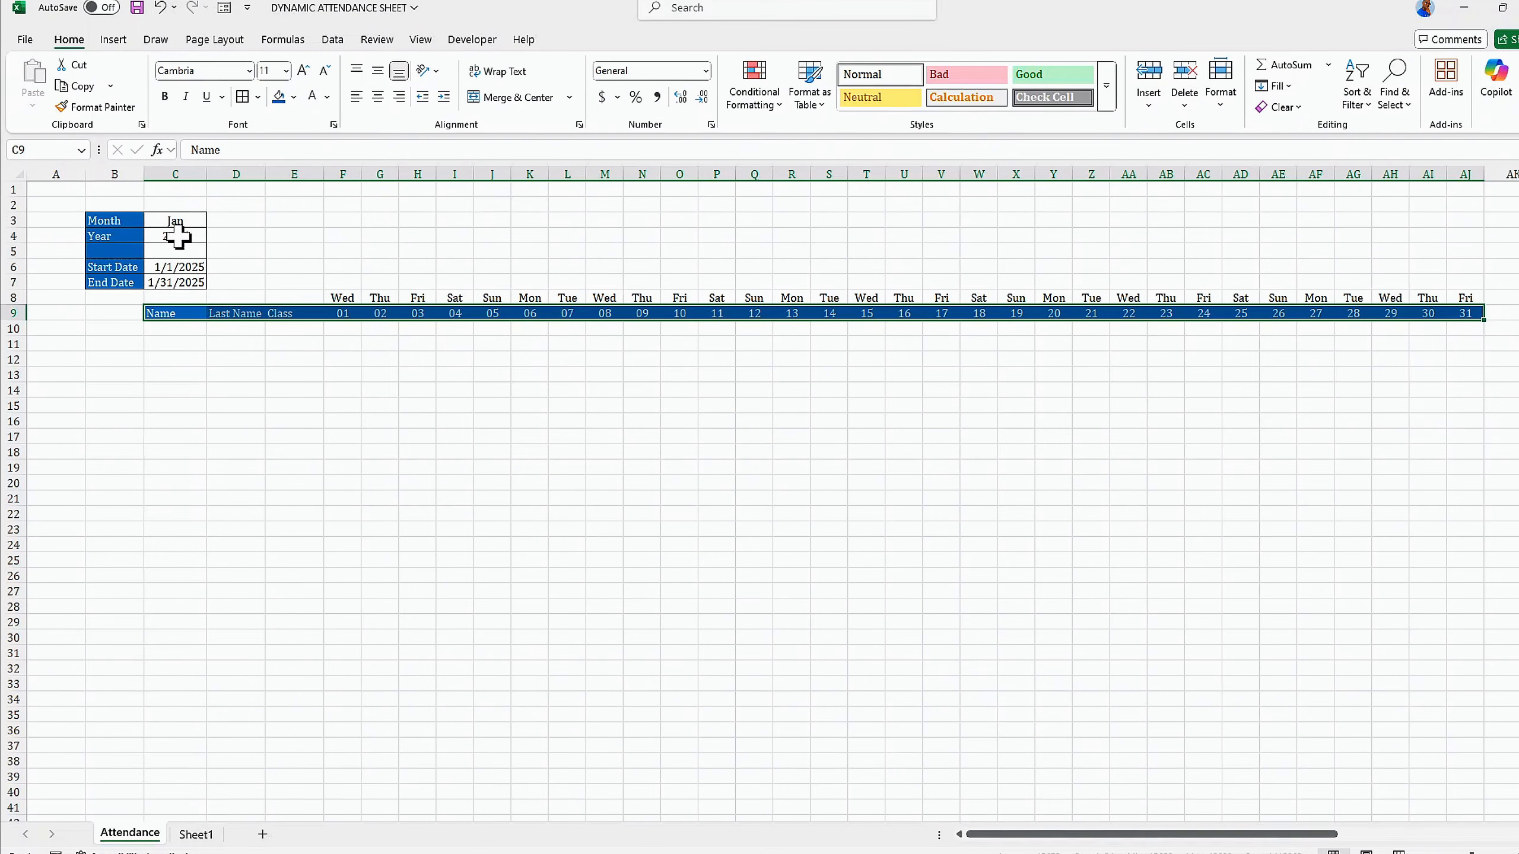
Step: Test the header formatting by switching the month in C3 to Apr and Feb, and set it back to Jan
click(179, 221)
click(214, 220)
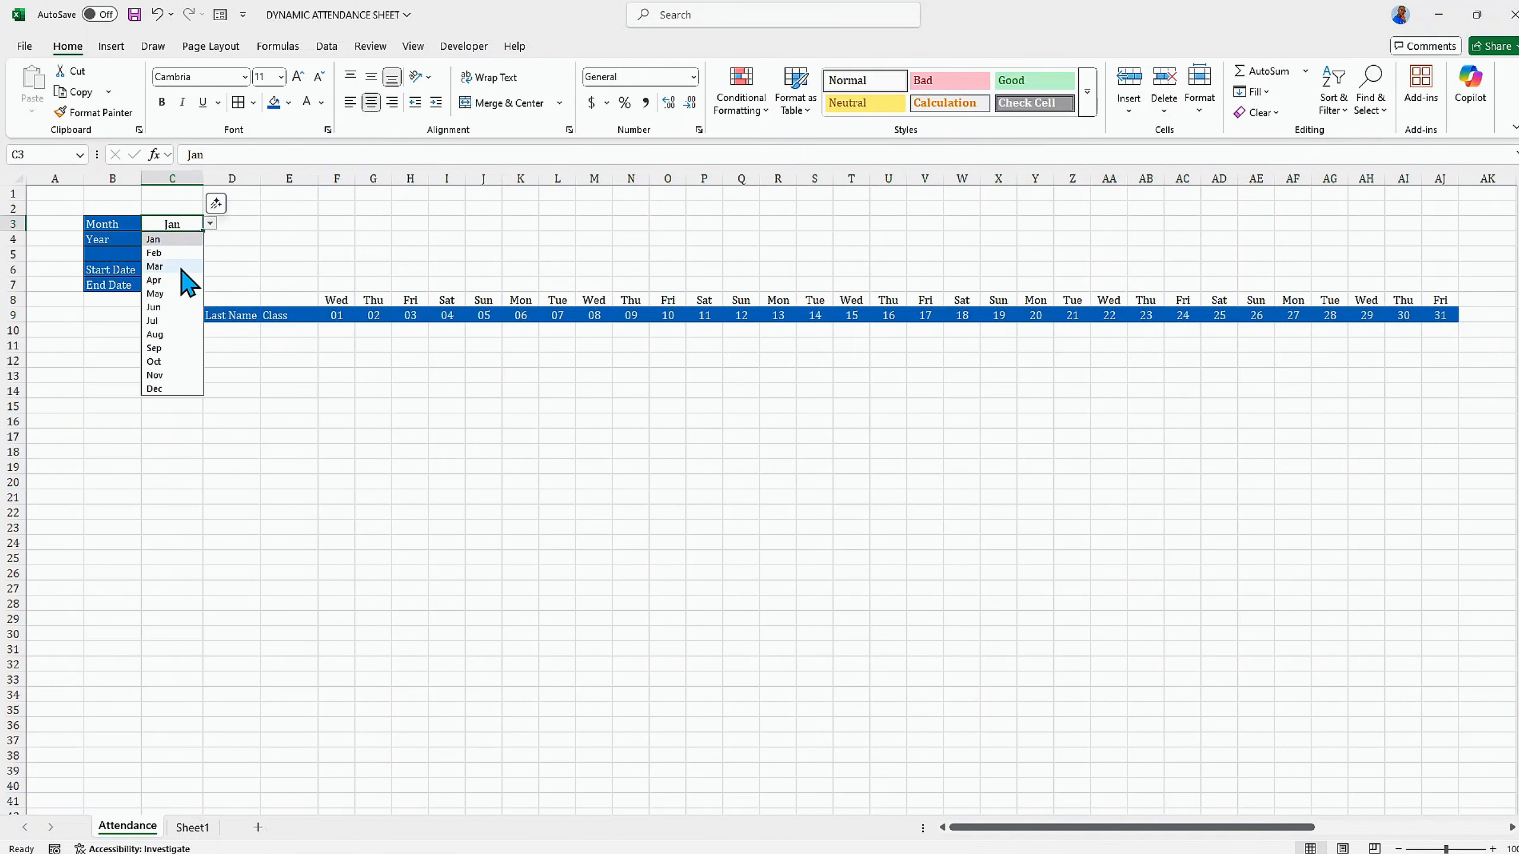
click(173, 280)
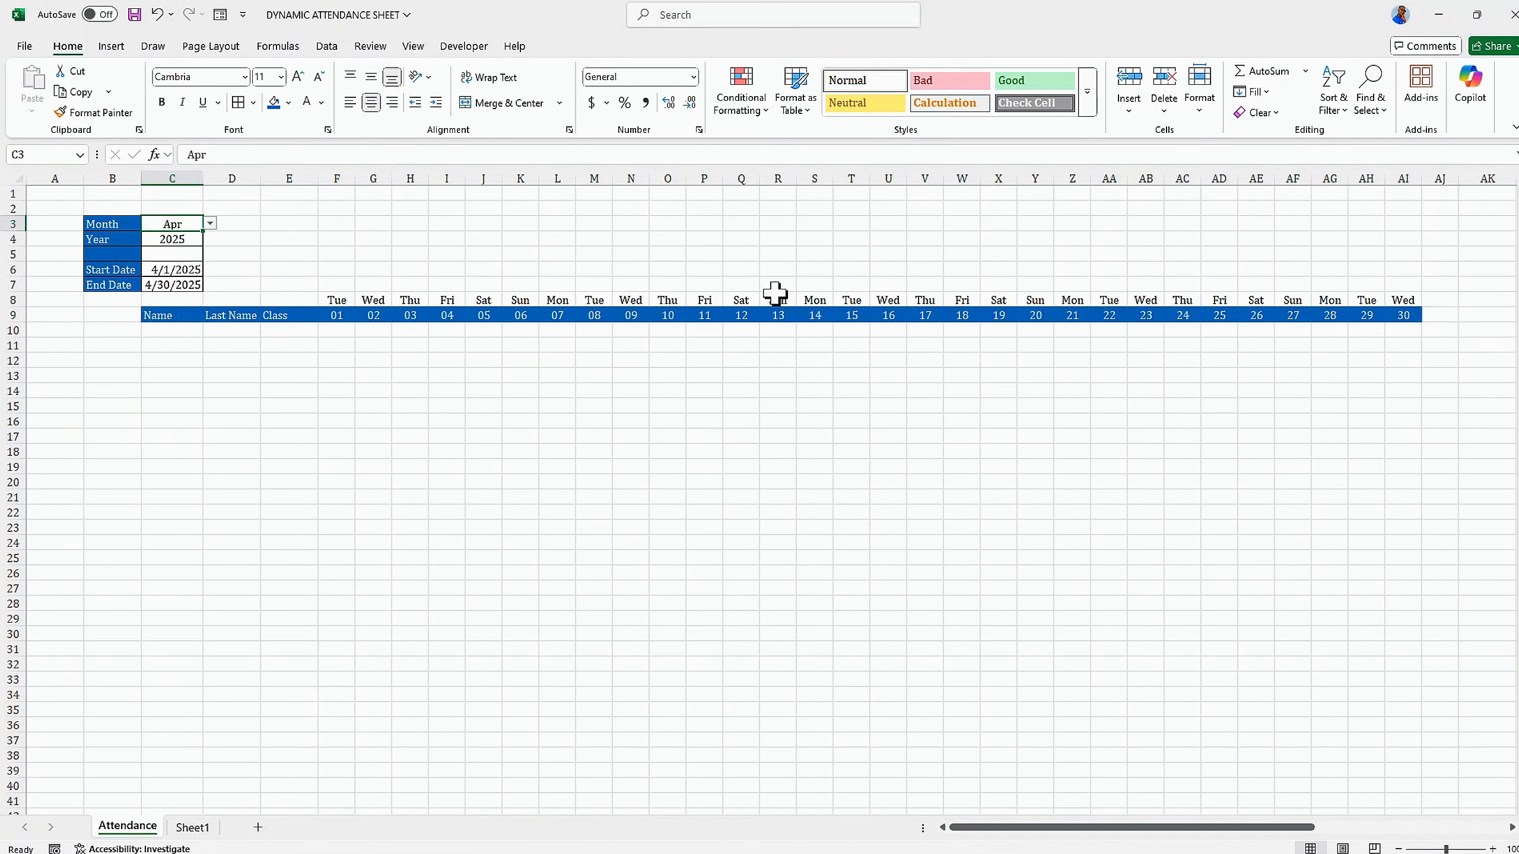
click(211, 223)
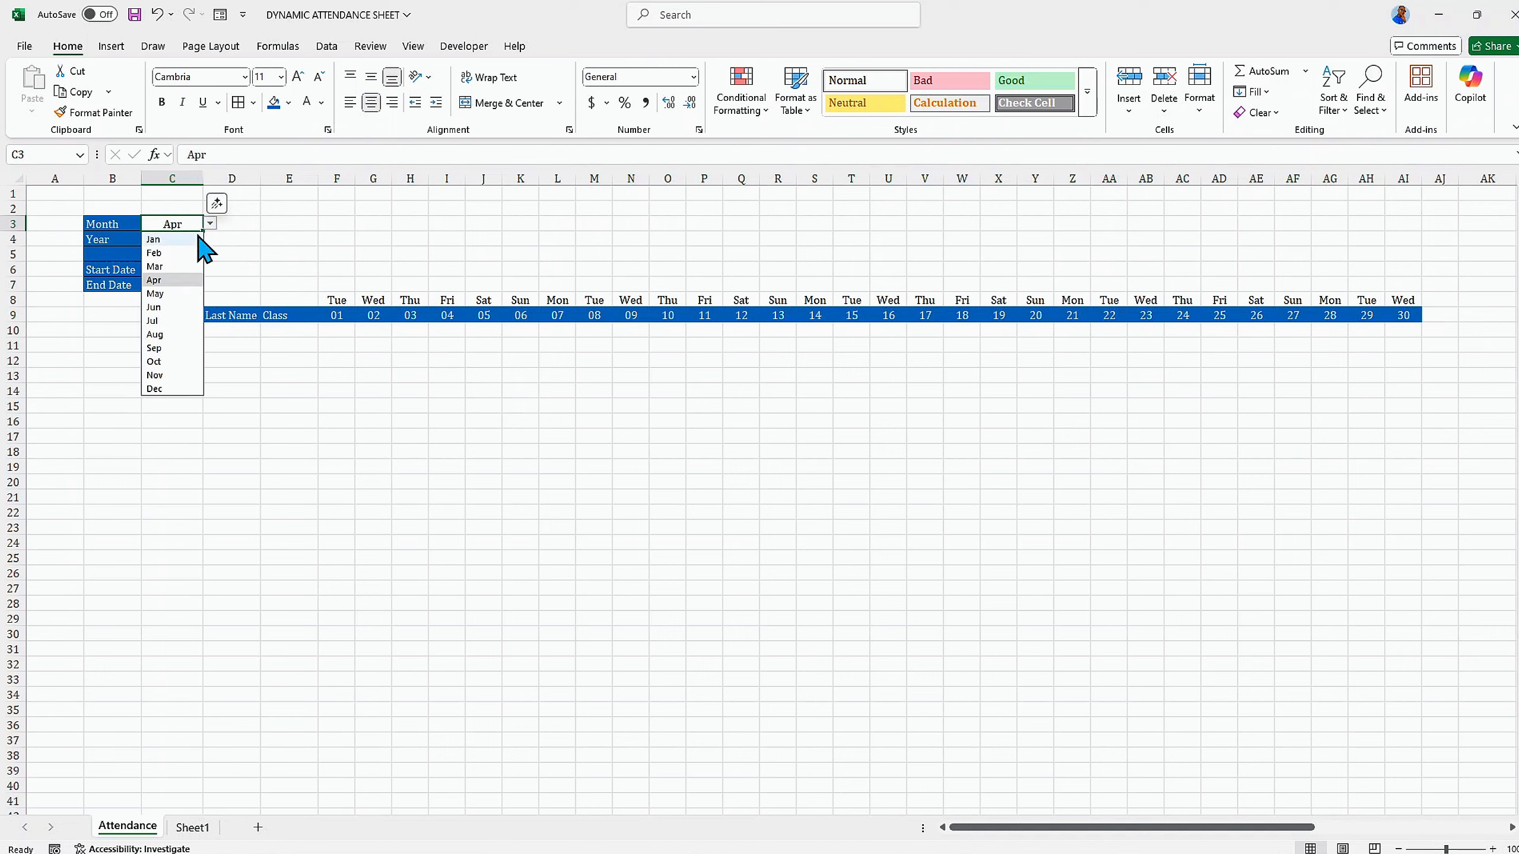
click(172, 251)
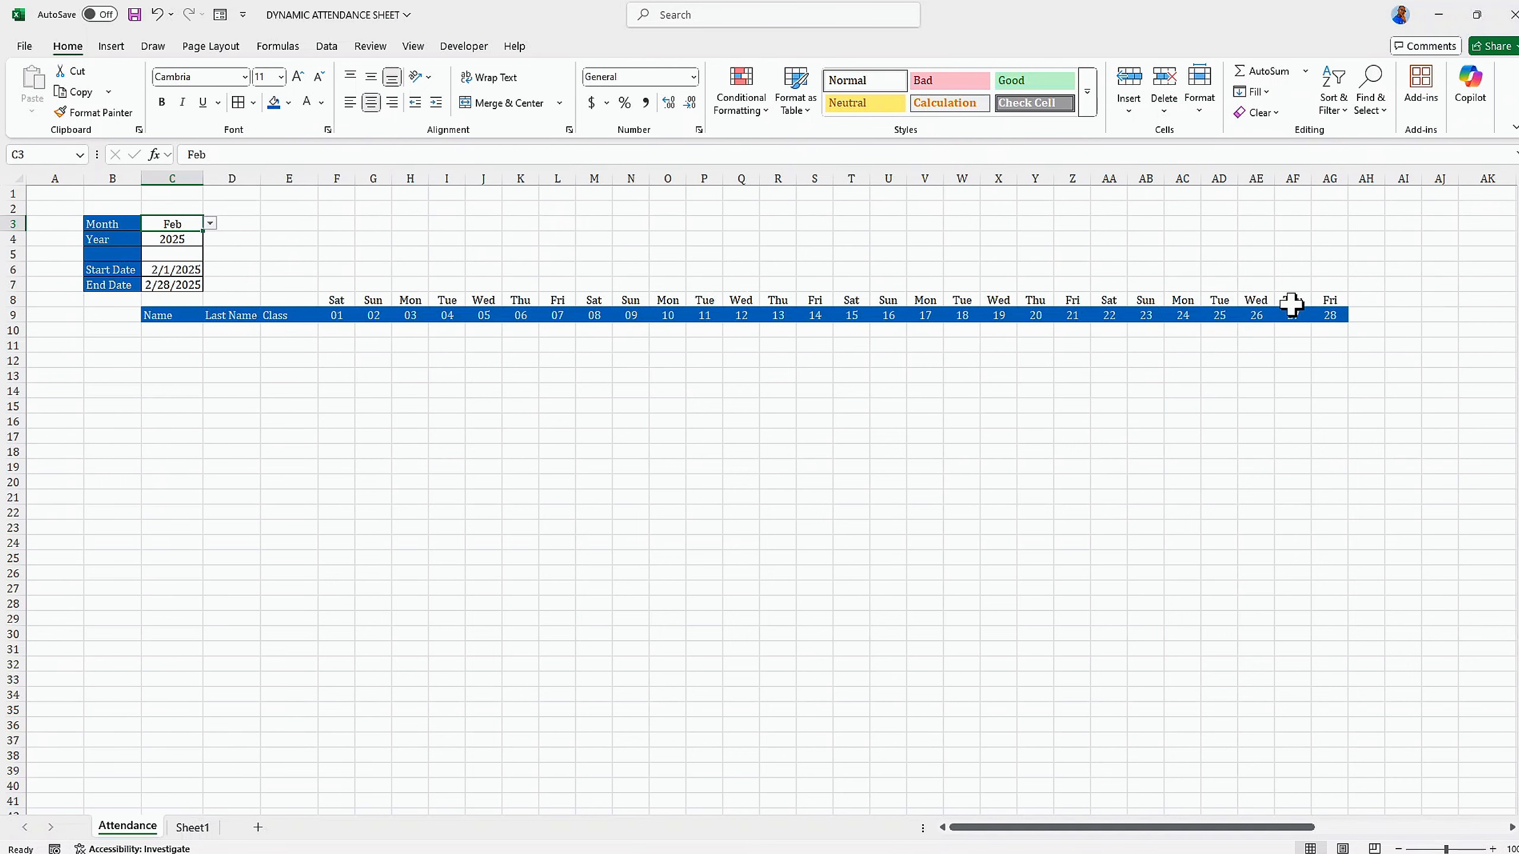
click(210, 224)
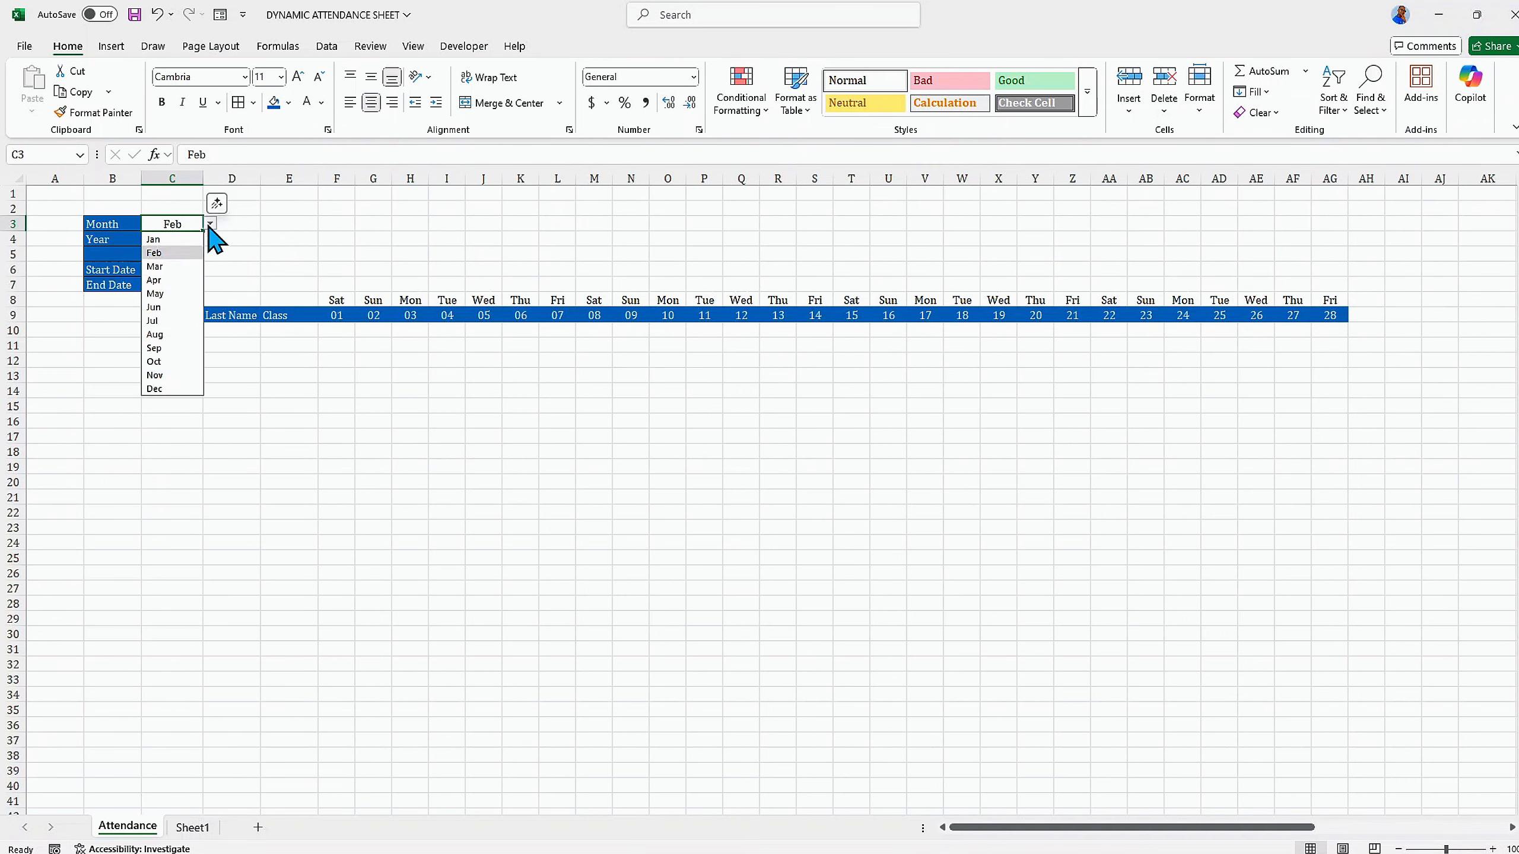
click(162, 238)
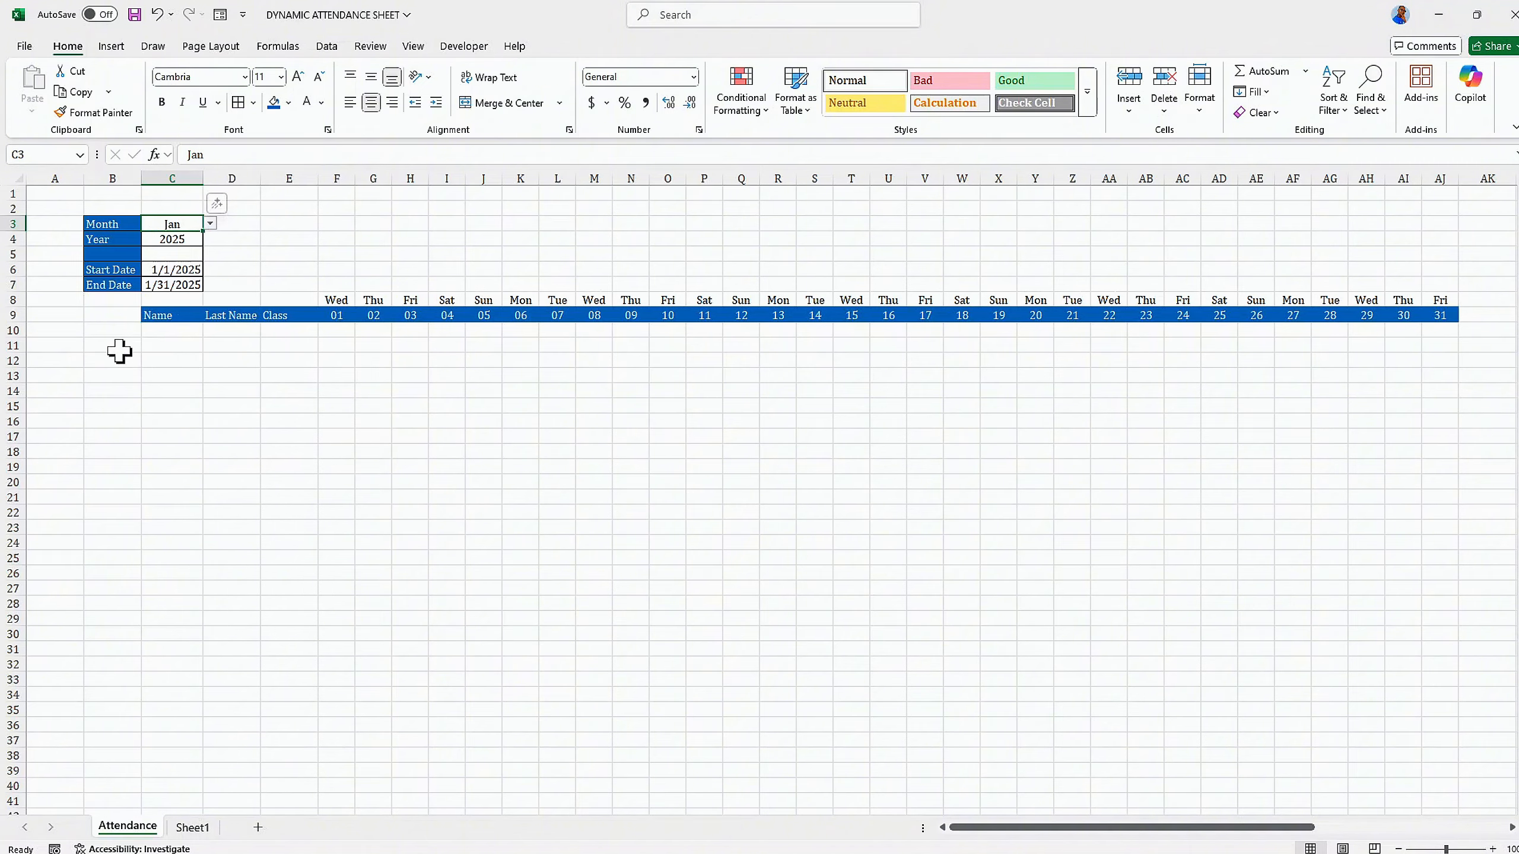
Step: Start a formula-based conditional formatting rule for cell C10 with the formula =C$9<>""
click(178, 331)
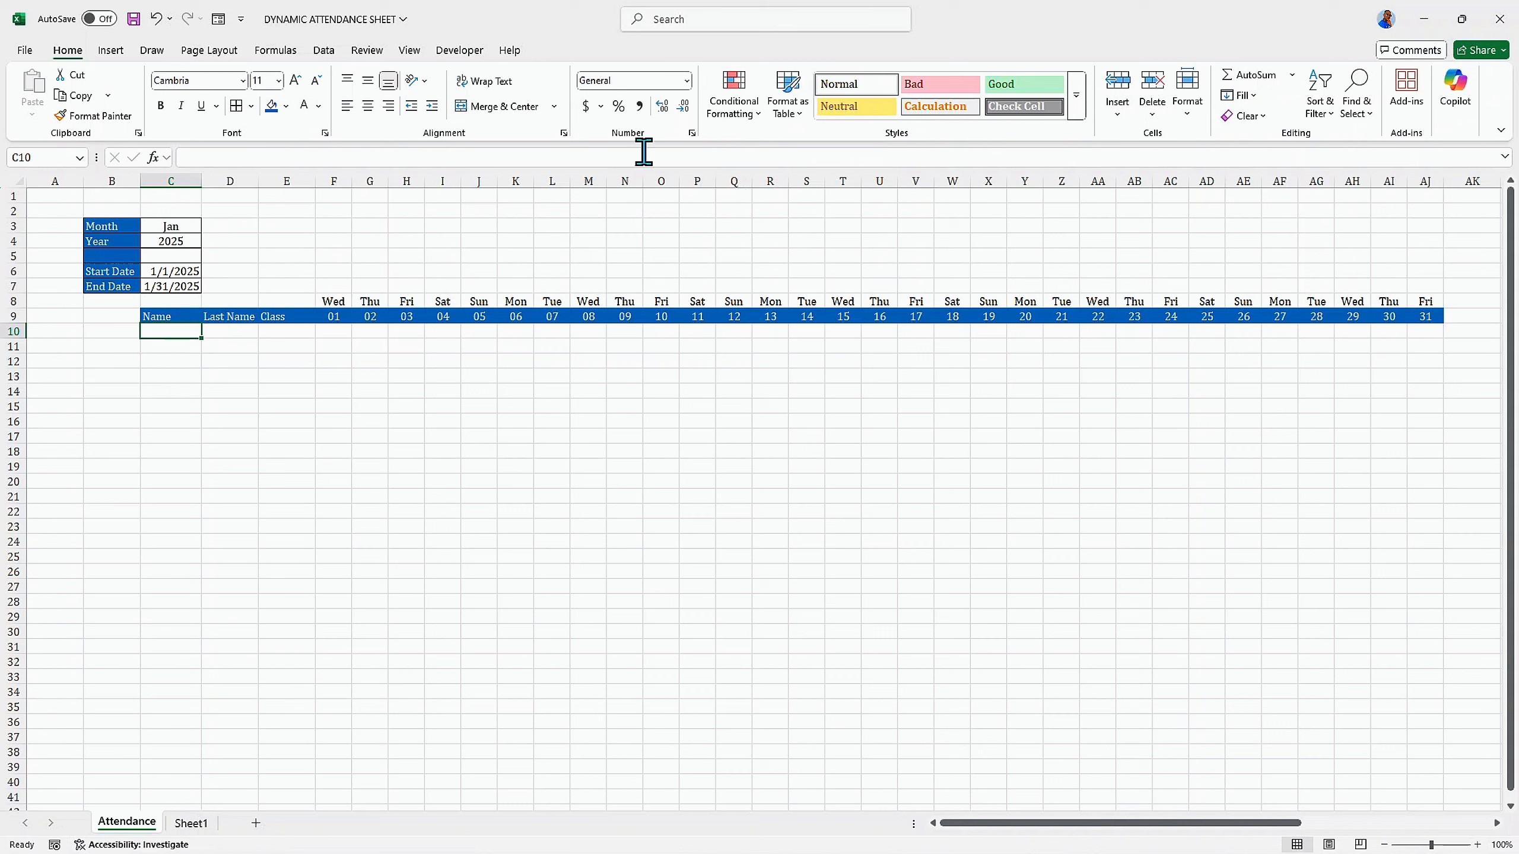
click(736, 111)
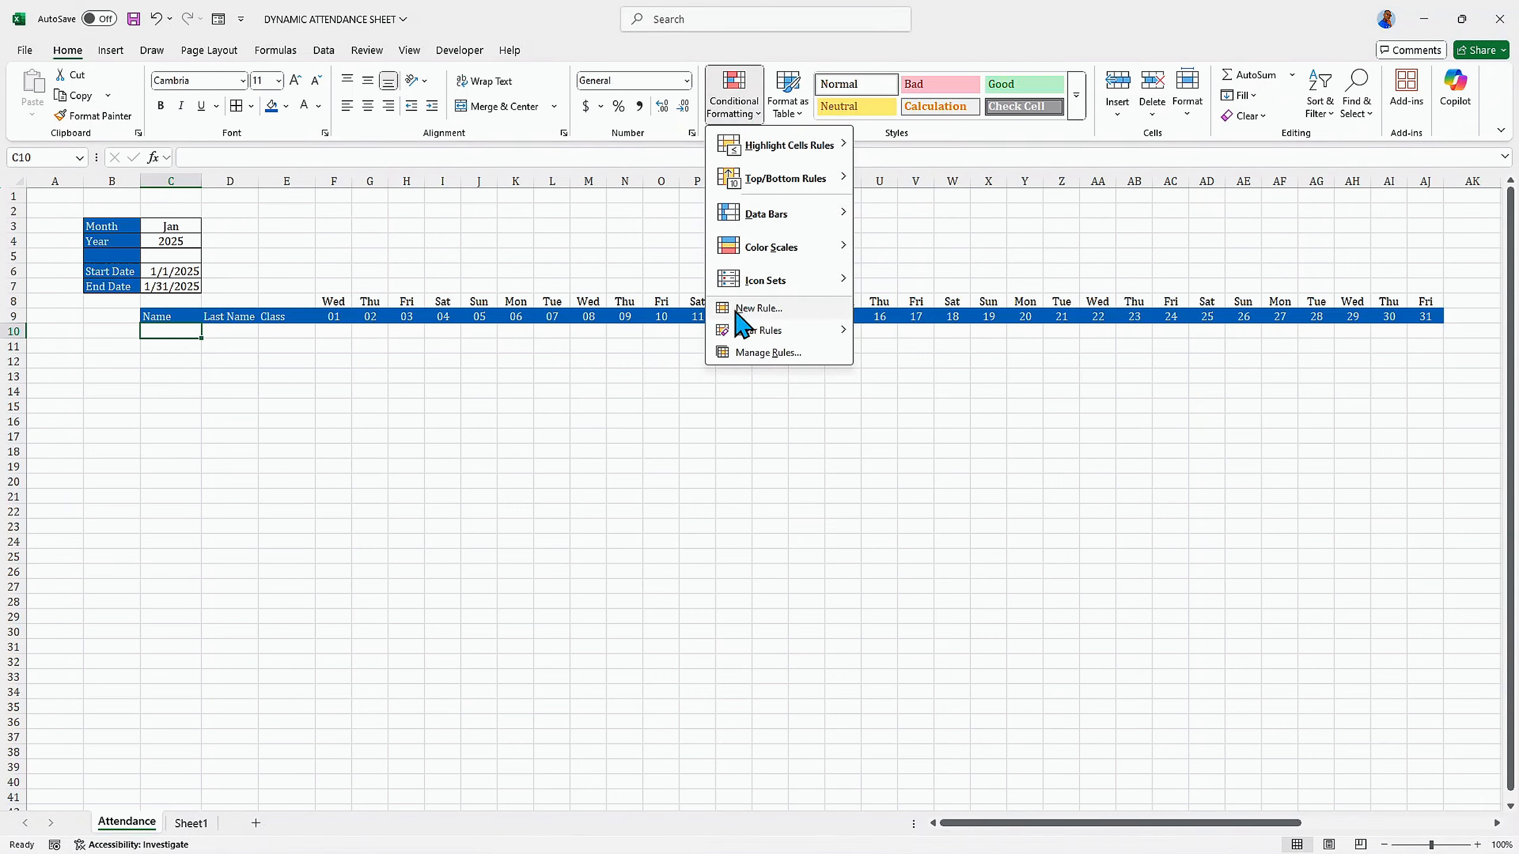
click(758, 309)
drag(511, 73, 495, 73)
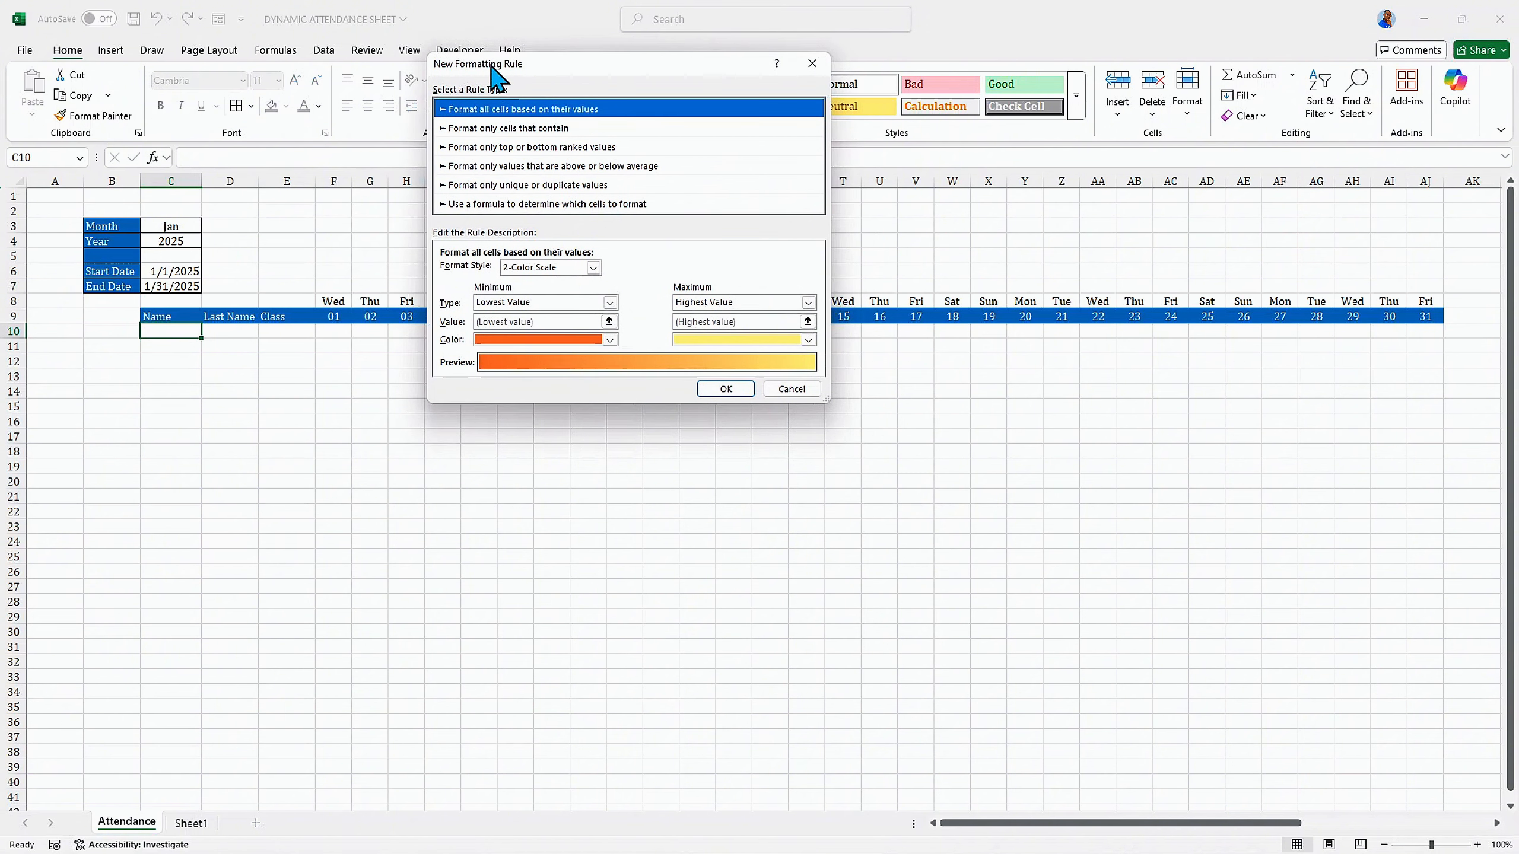
click(462, 205)
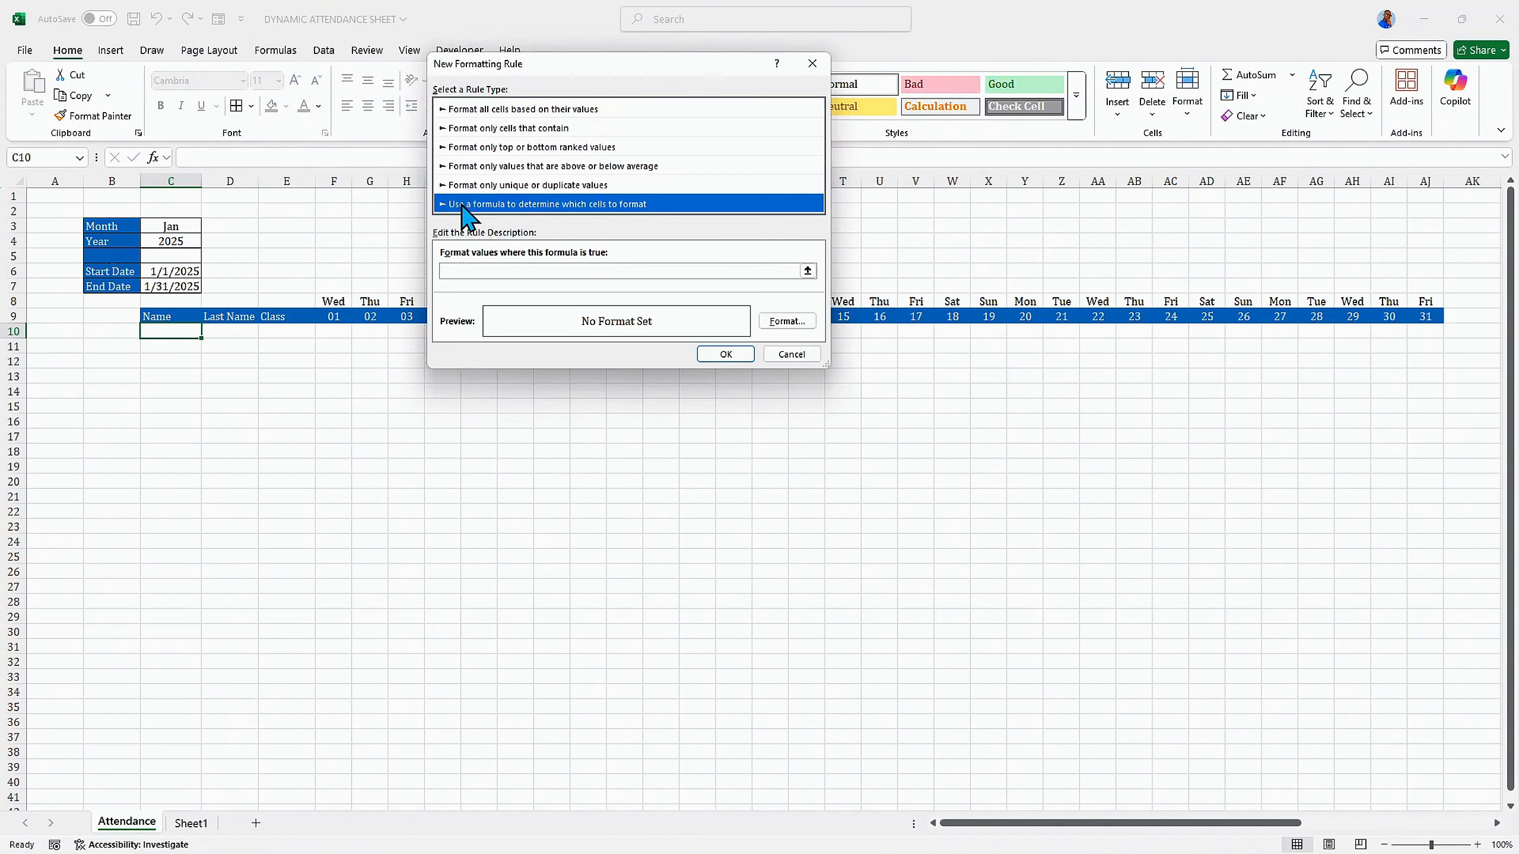
click(473, 273)
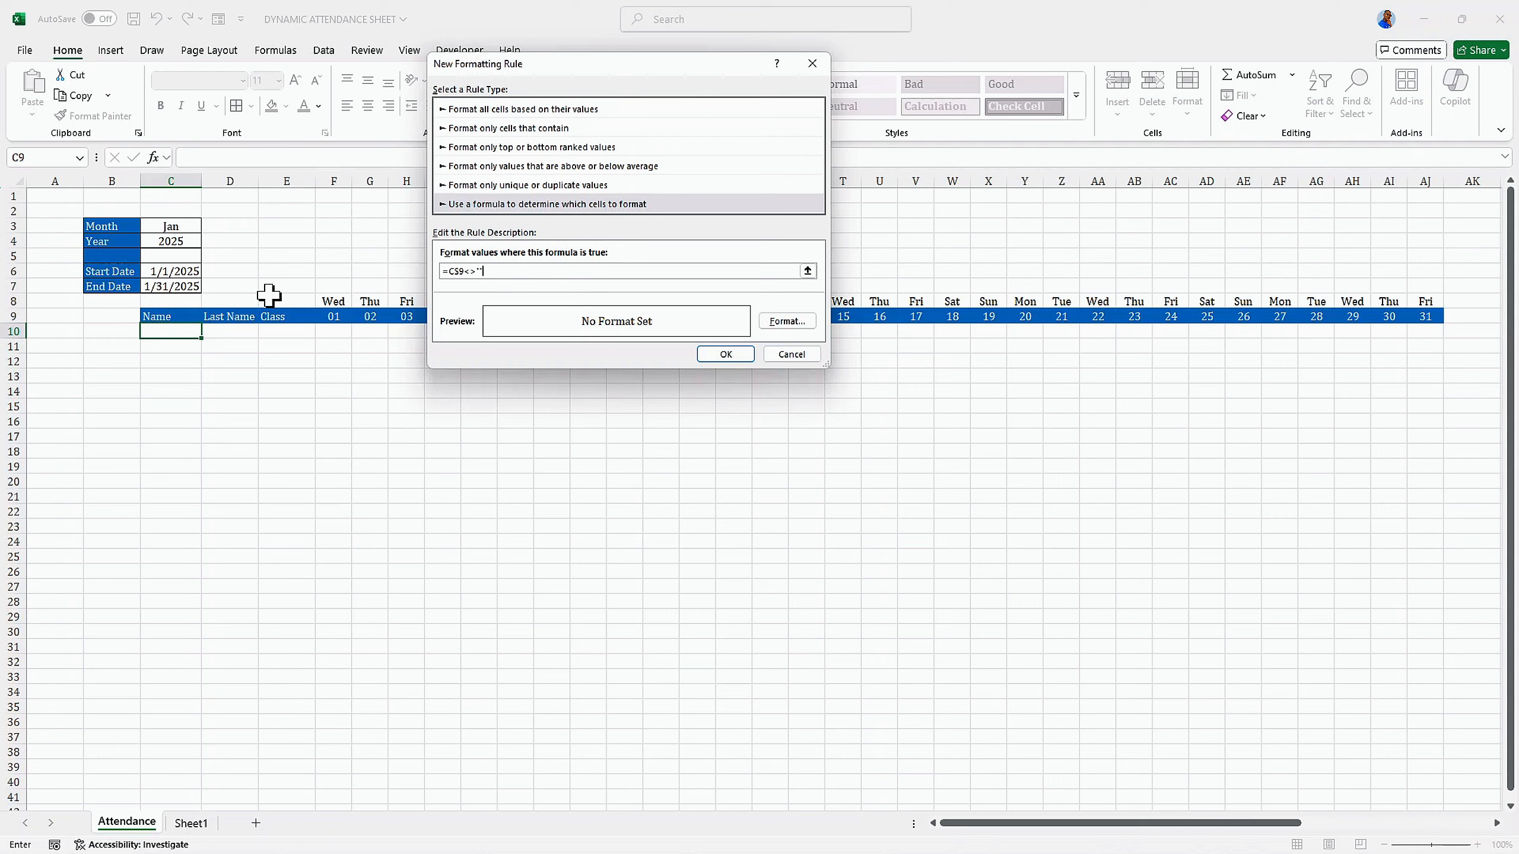
Step: Give the C10 rule an outline border, set the line color to black, and apply the rule
click(771, 324)
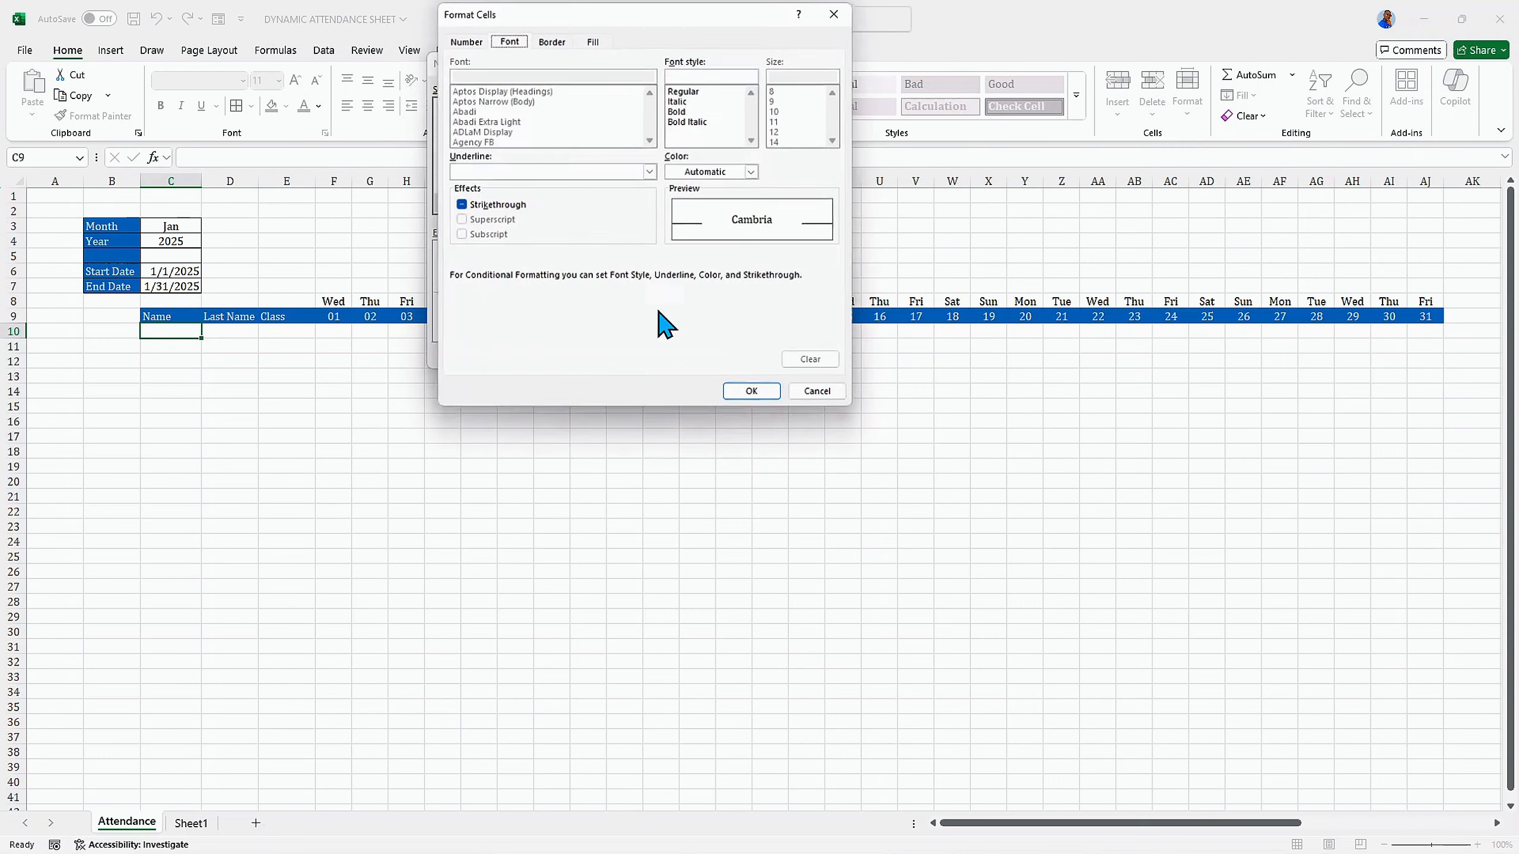
click(594, 41)
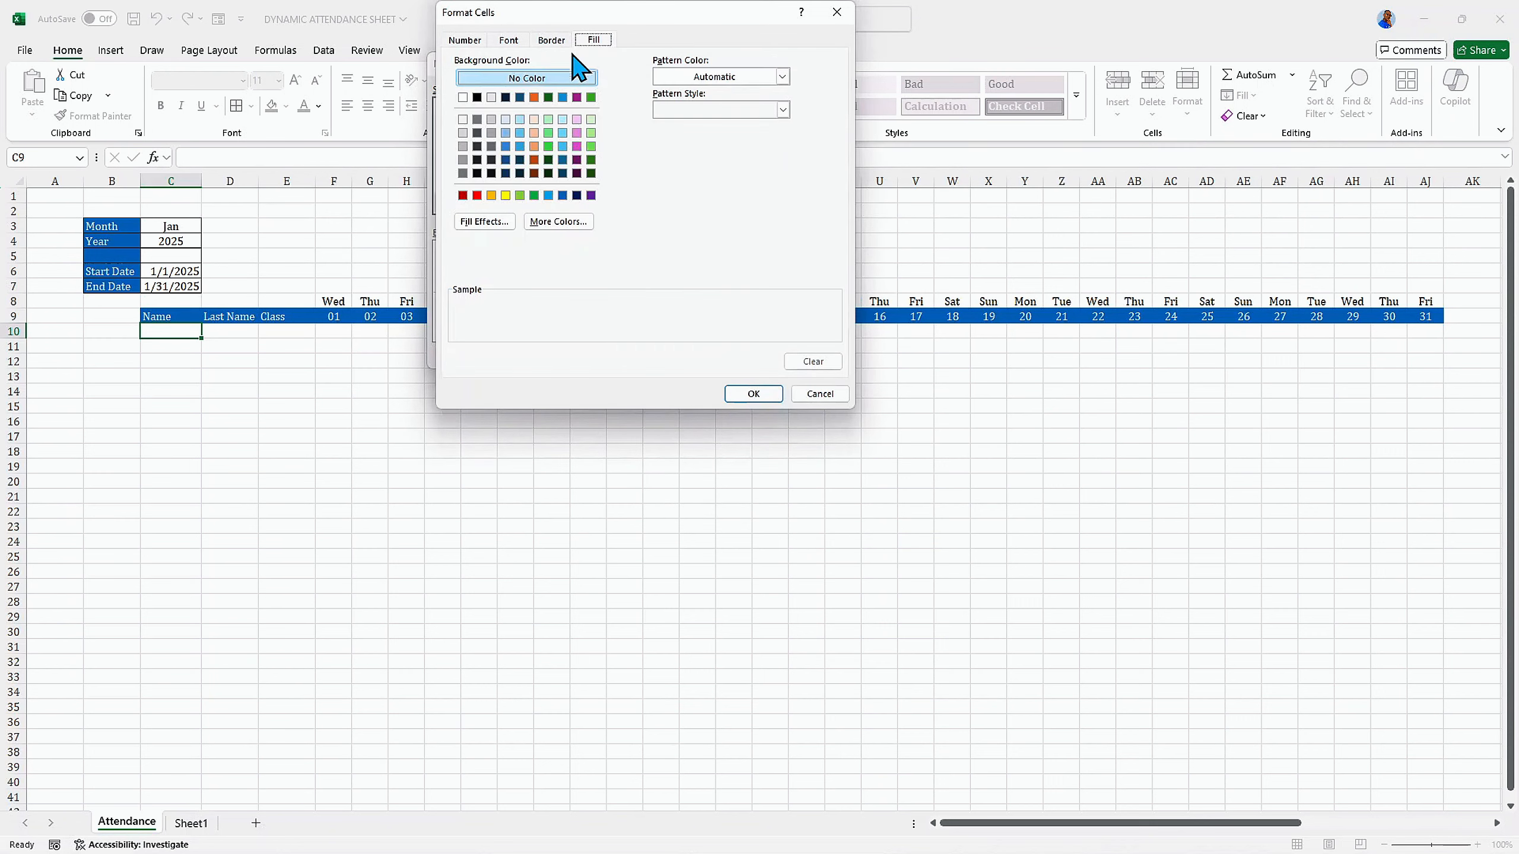
click(547, 41)
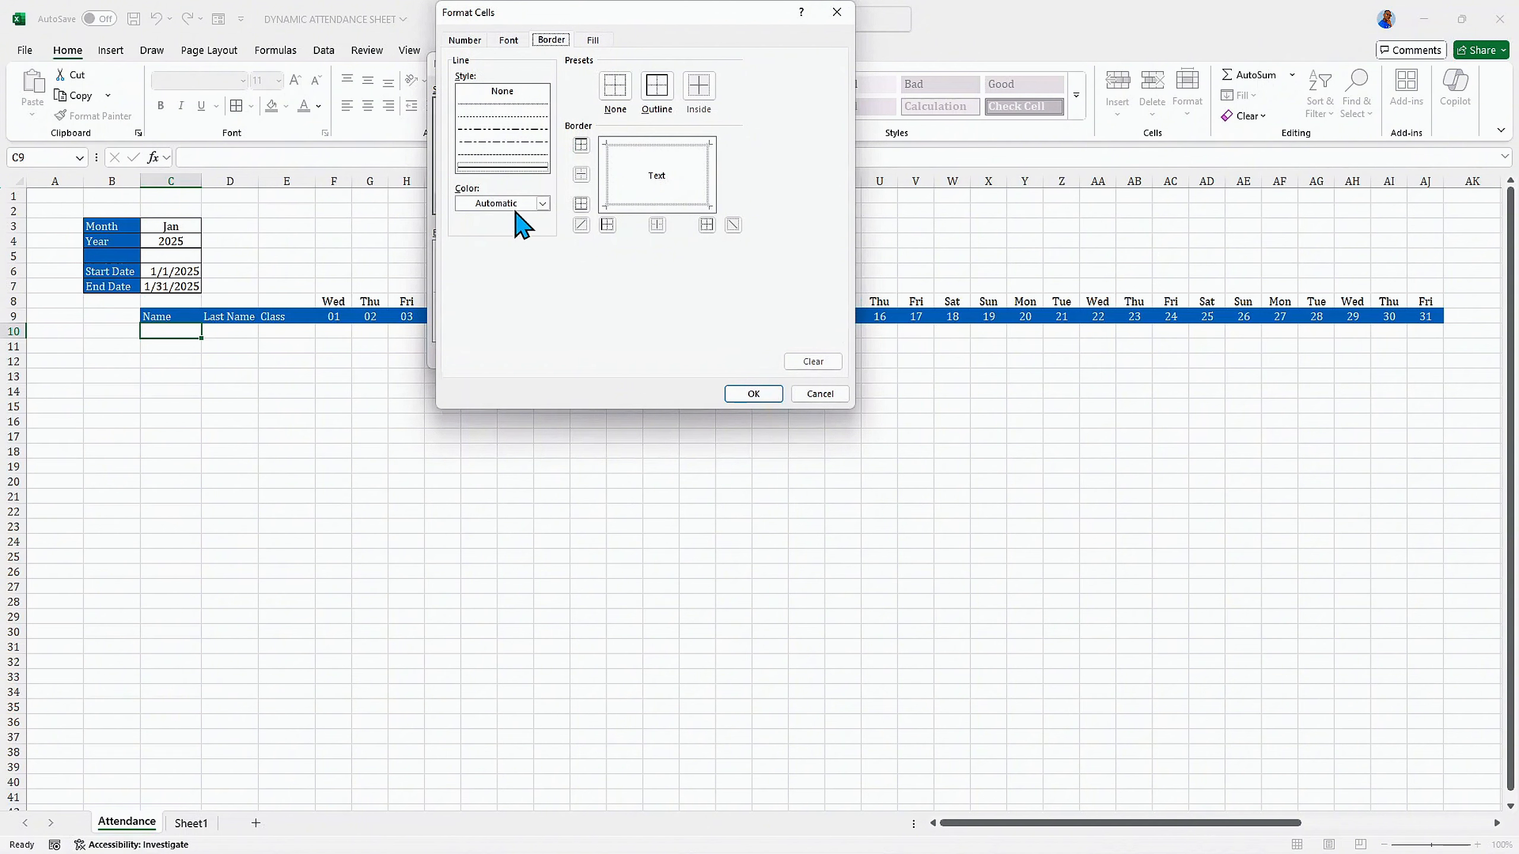
click(658, 90)
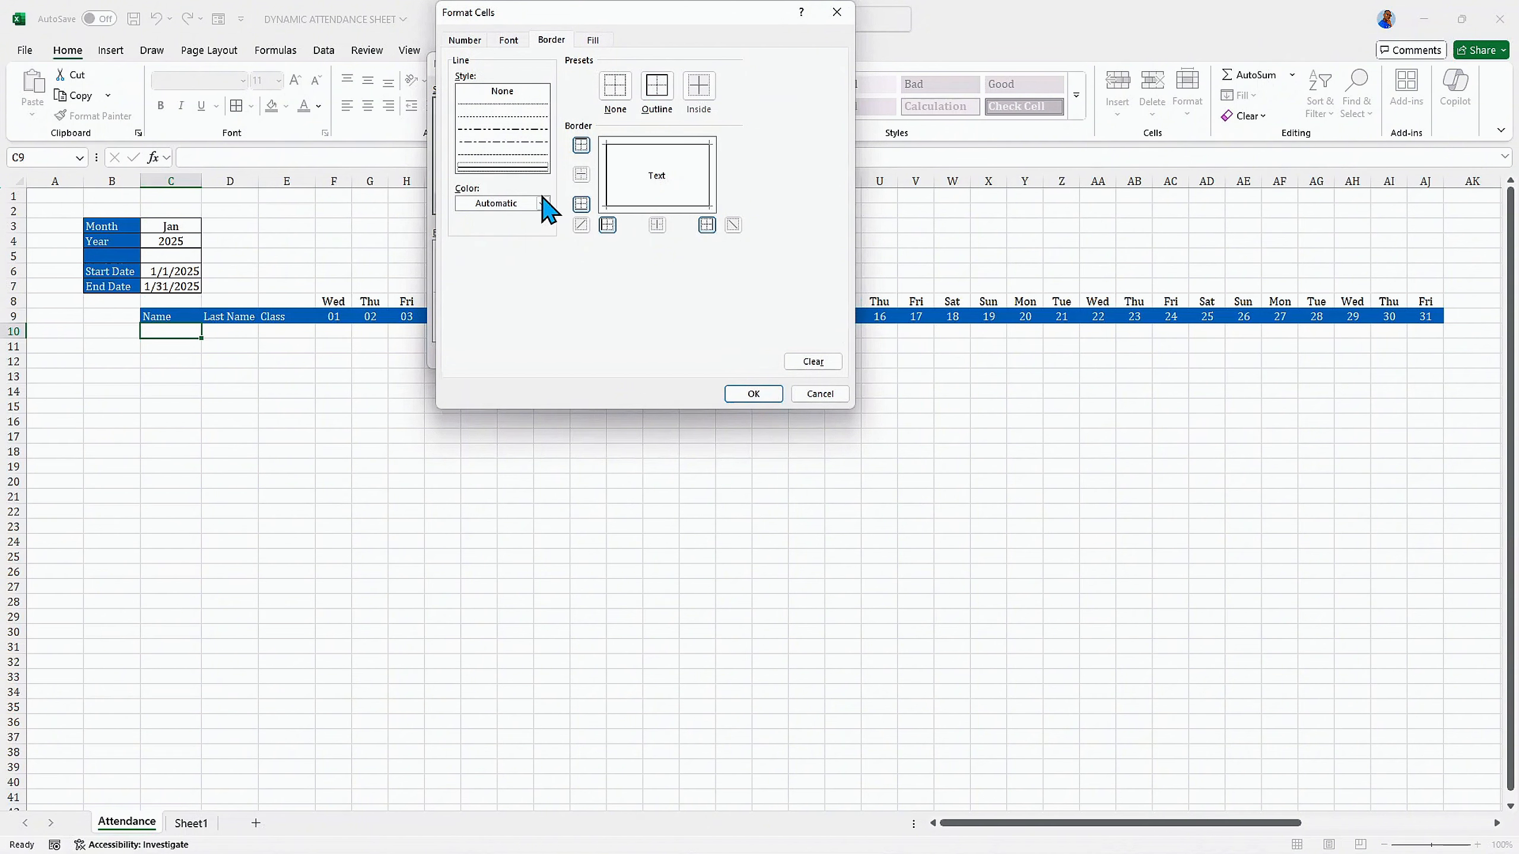
click(543, 204)
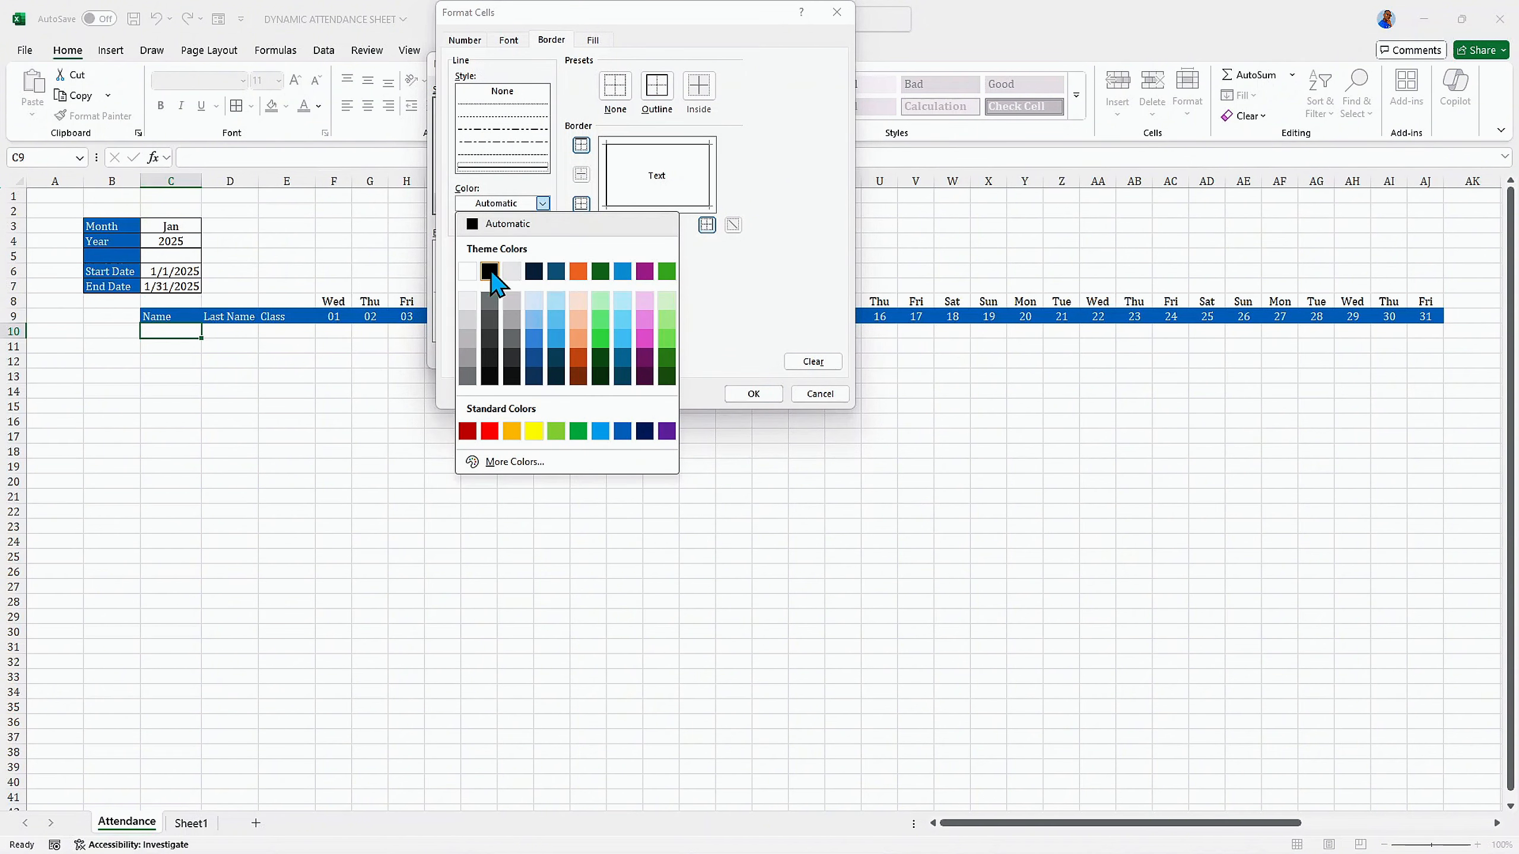
click(490, 273)
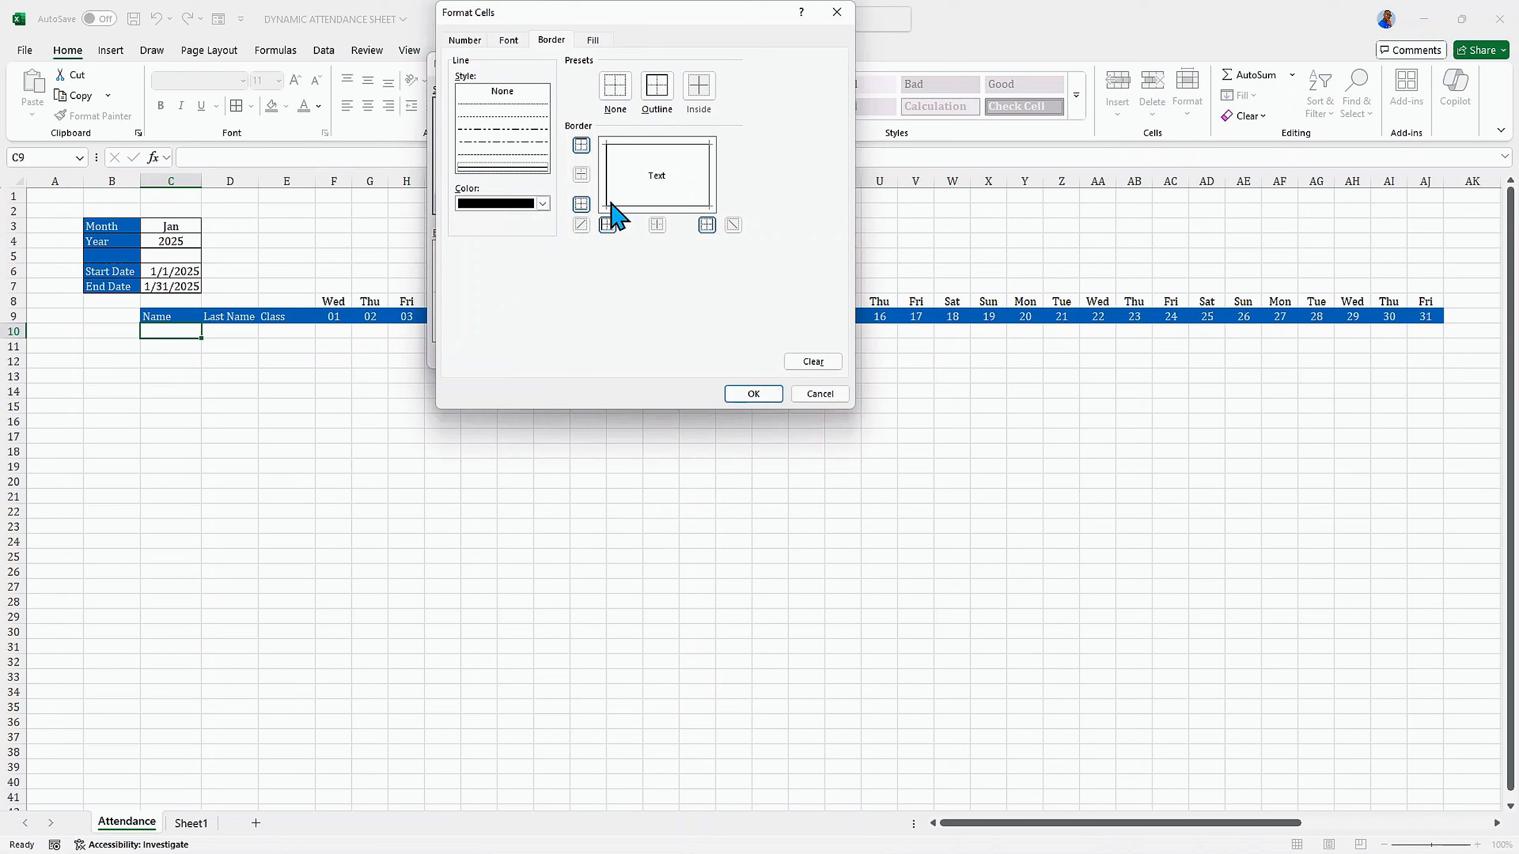
click(753, 395)
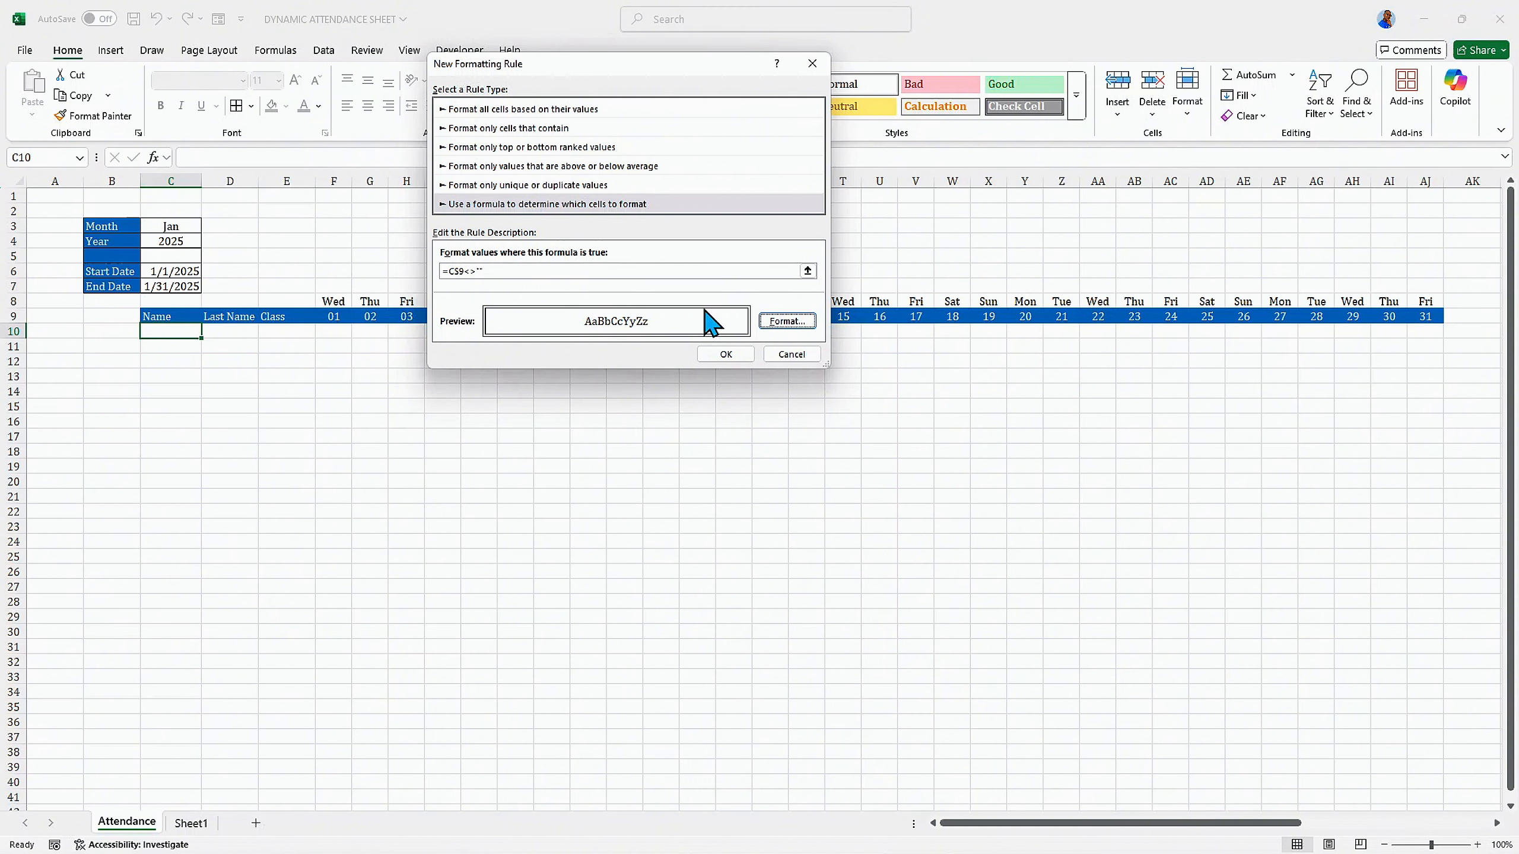
click(726, 355)
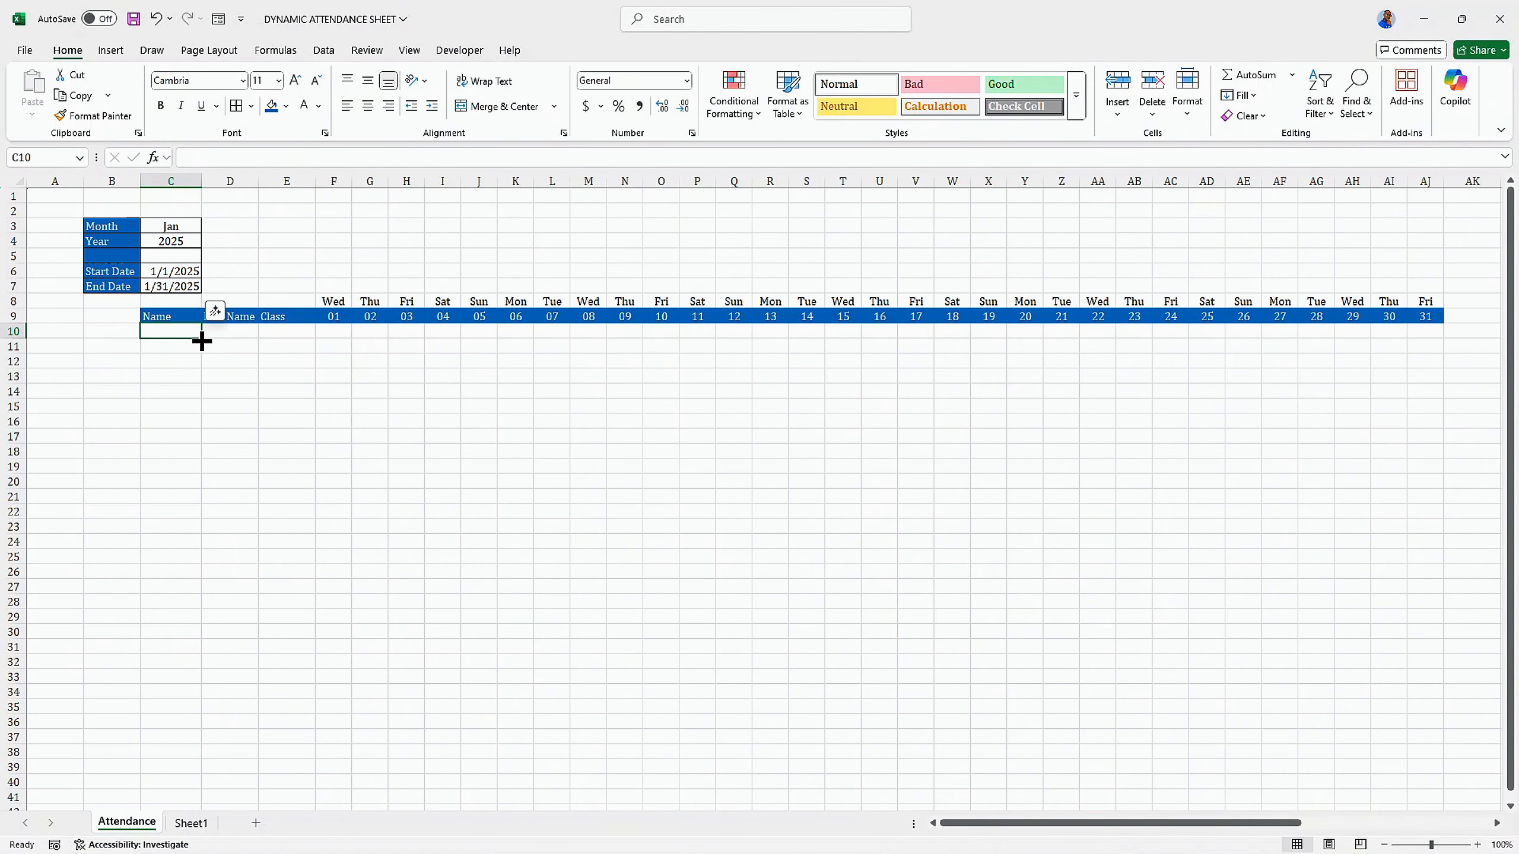
Step: Fill the conditional border format from C10 across to AJ10 and down to row 37
drag(203, 341, 1428, 345)
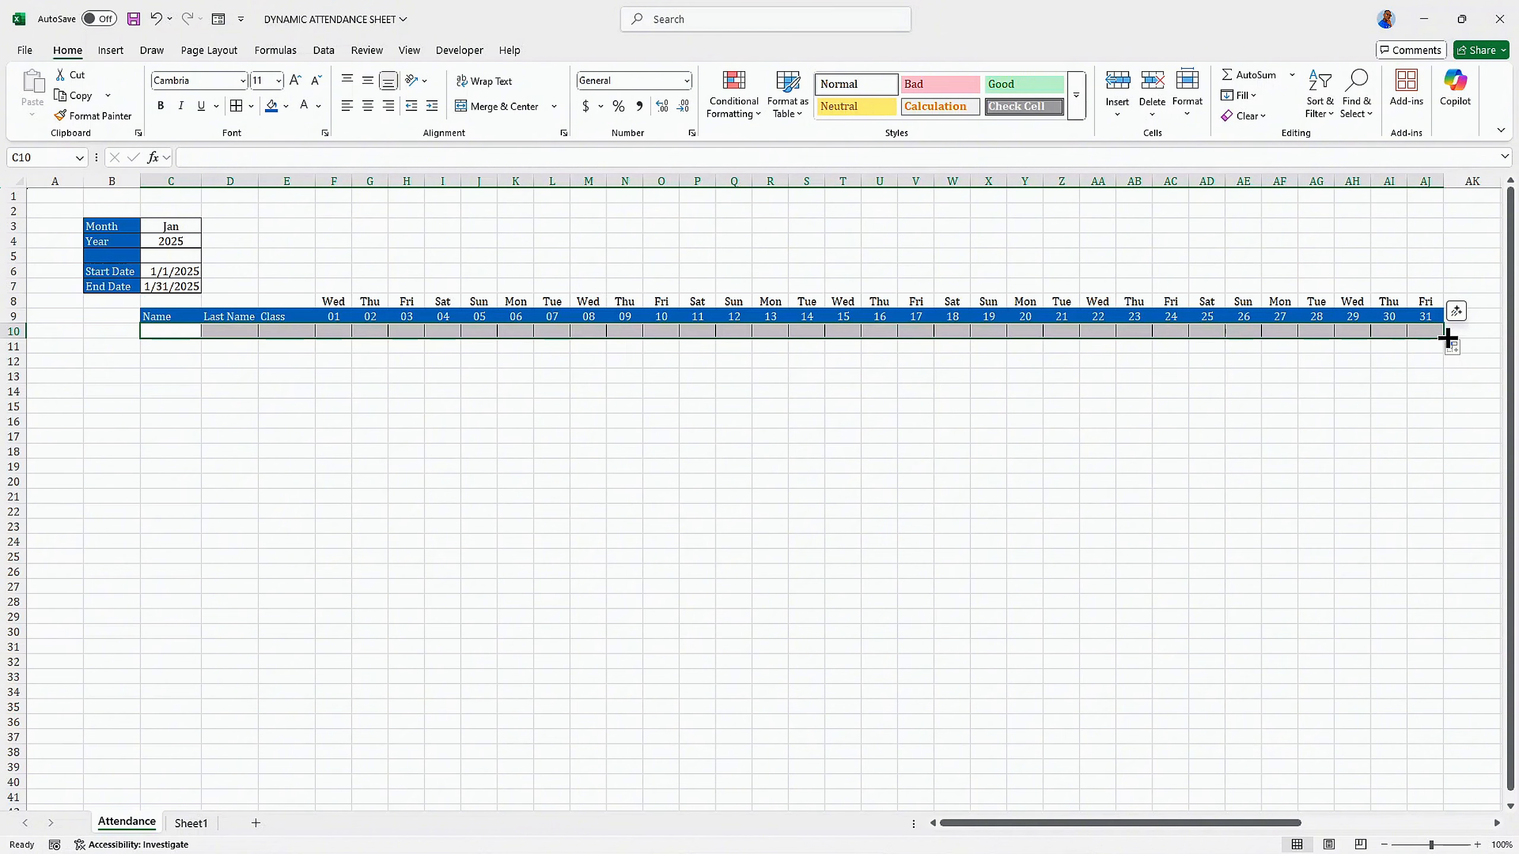
drag(1447, 340, 1464, 748)
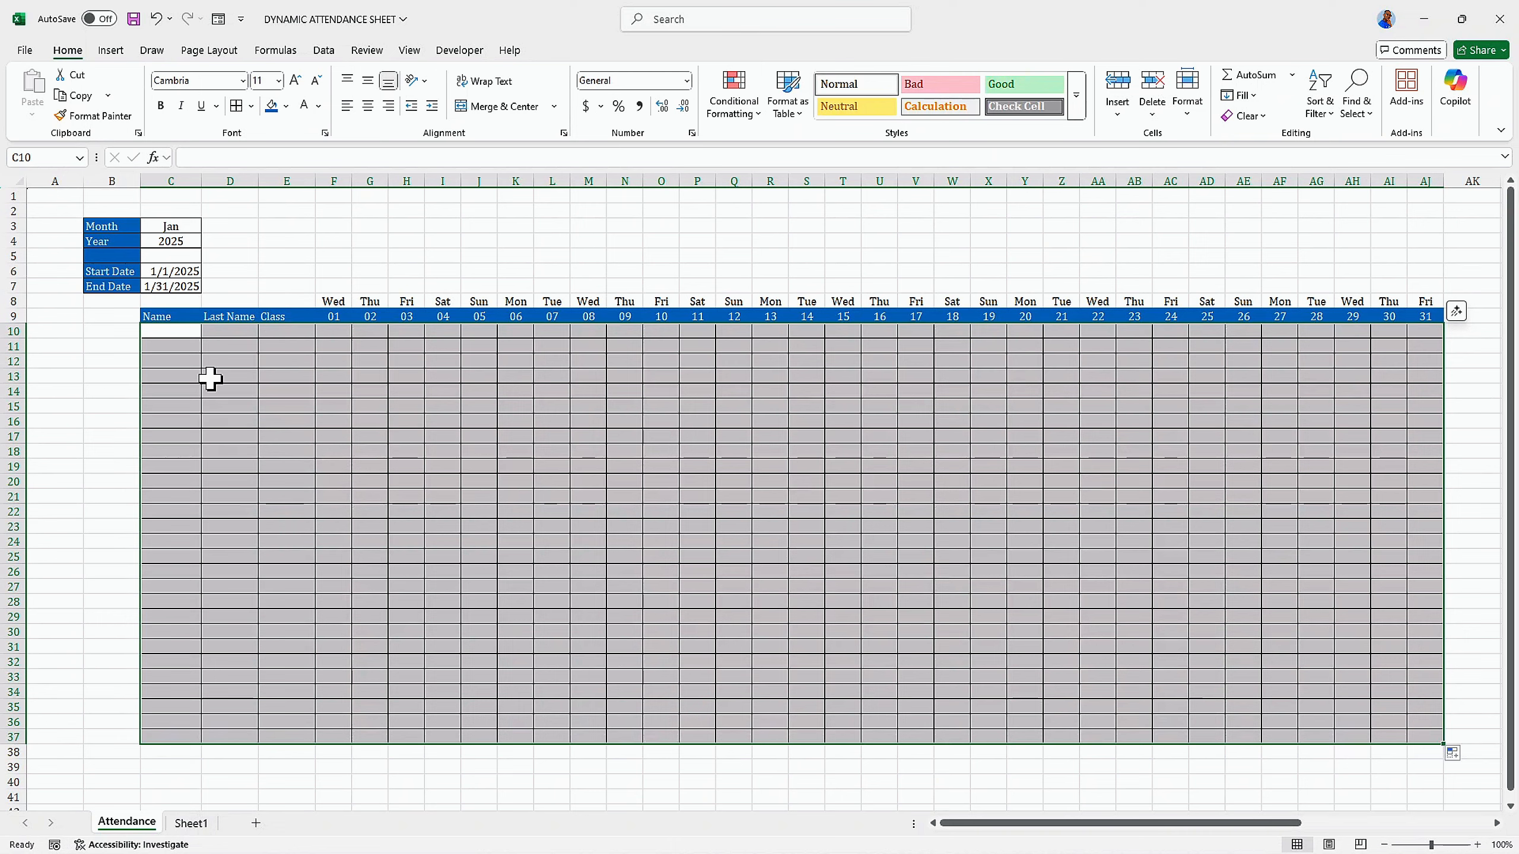
click(230, 346)
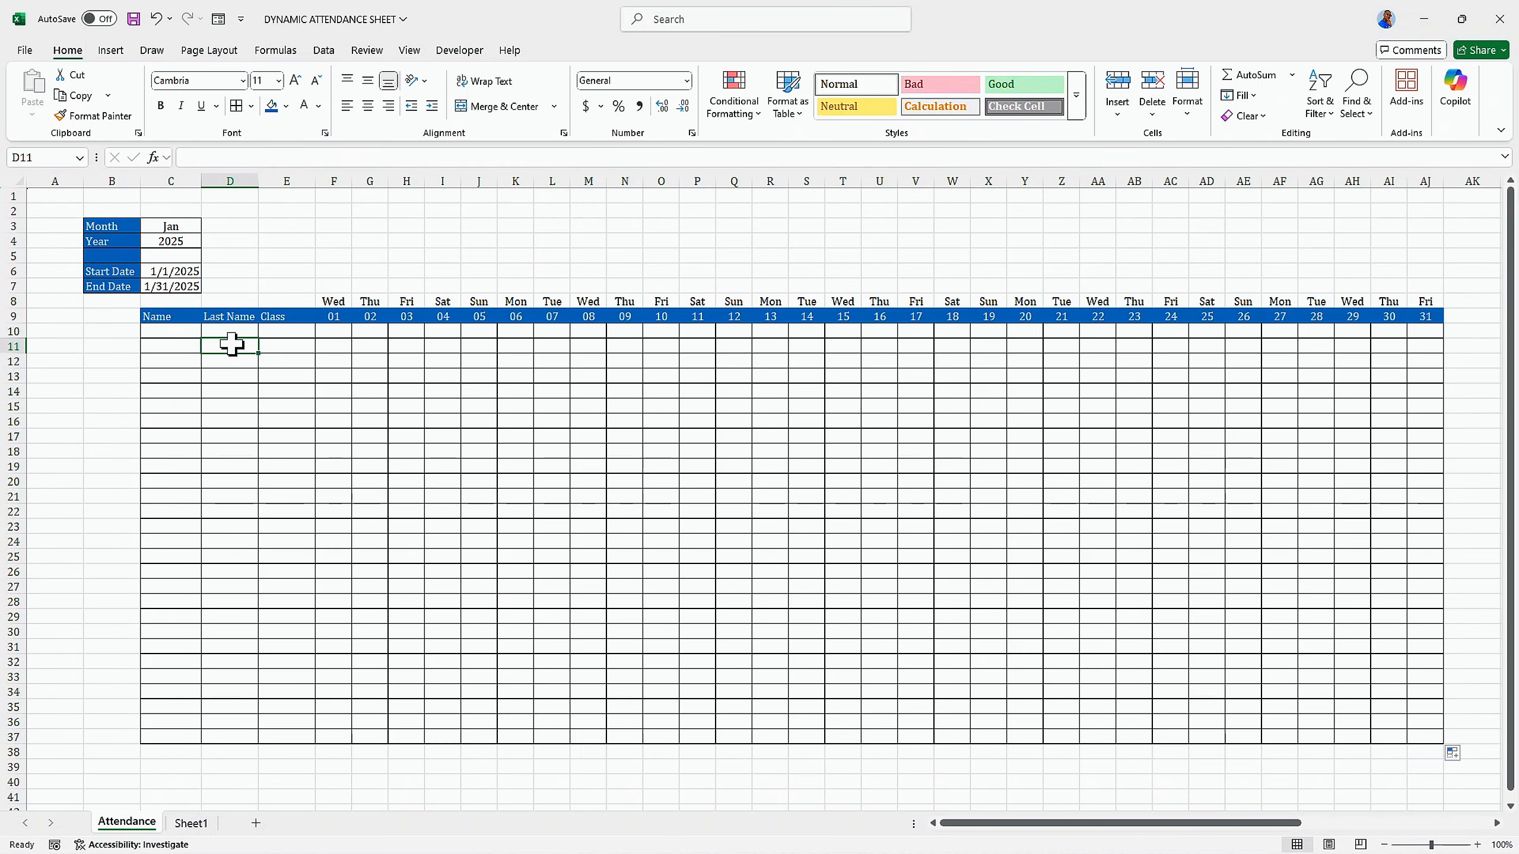
Step: Test the conditional grid borders by switching the month in C3 to Apr and Feb
click(178, 226)
click(209, 225)
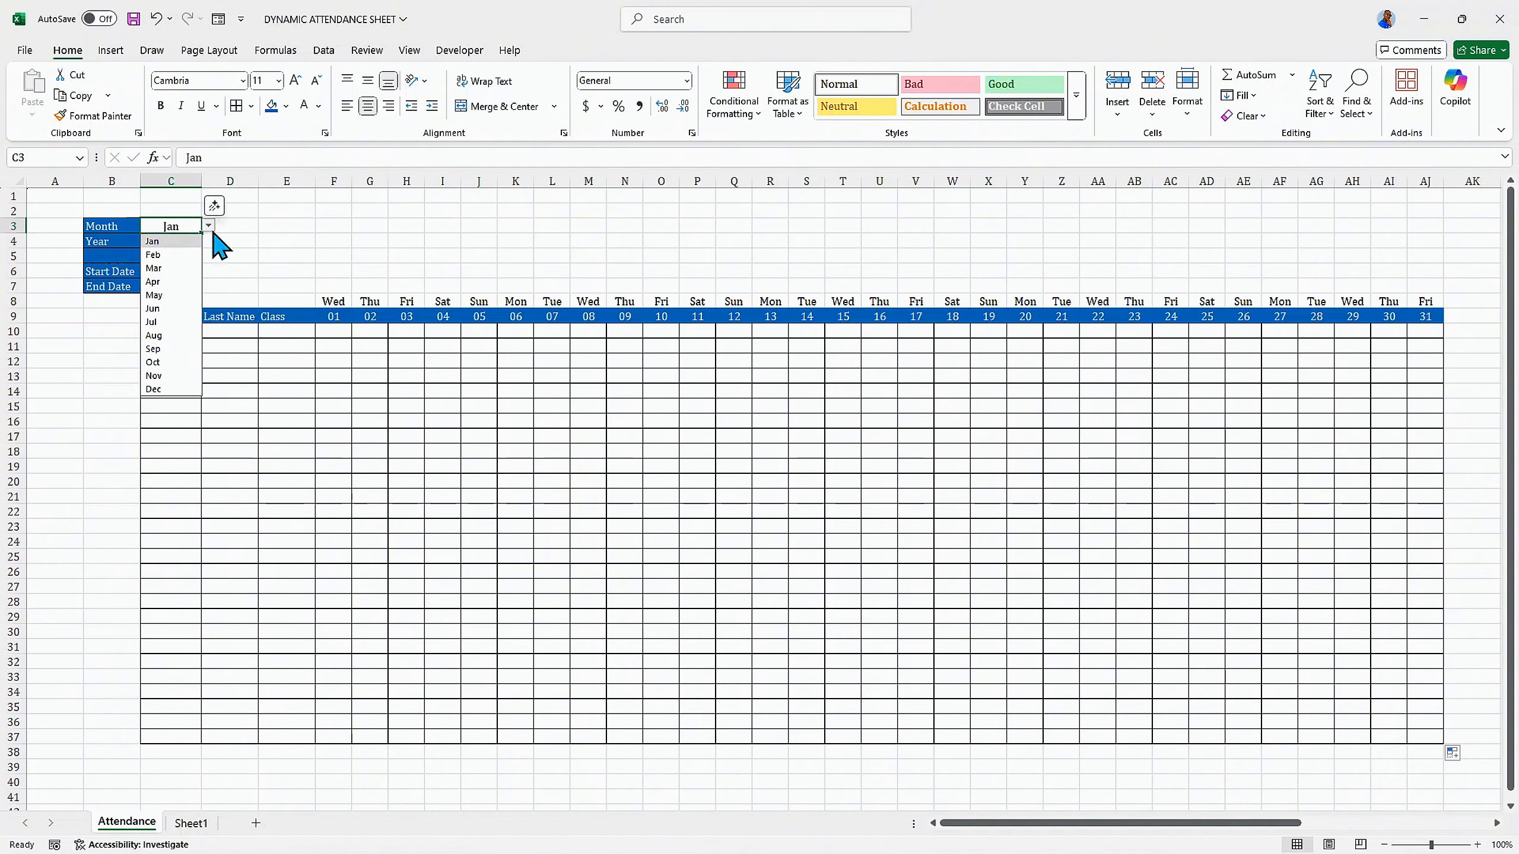
click(158, 282)
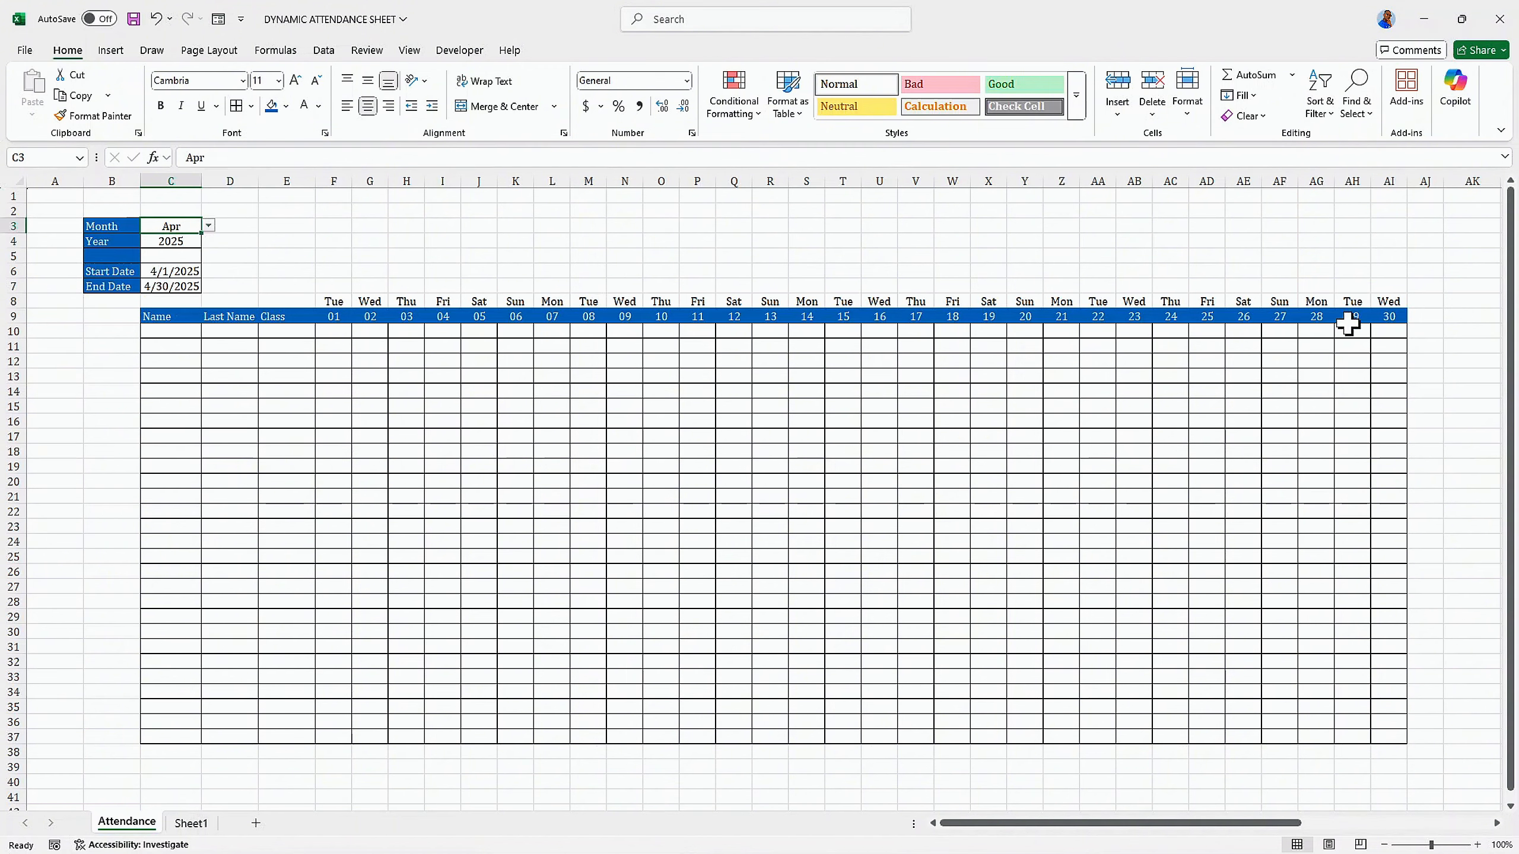
click(209, 226)
click(153, 256)
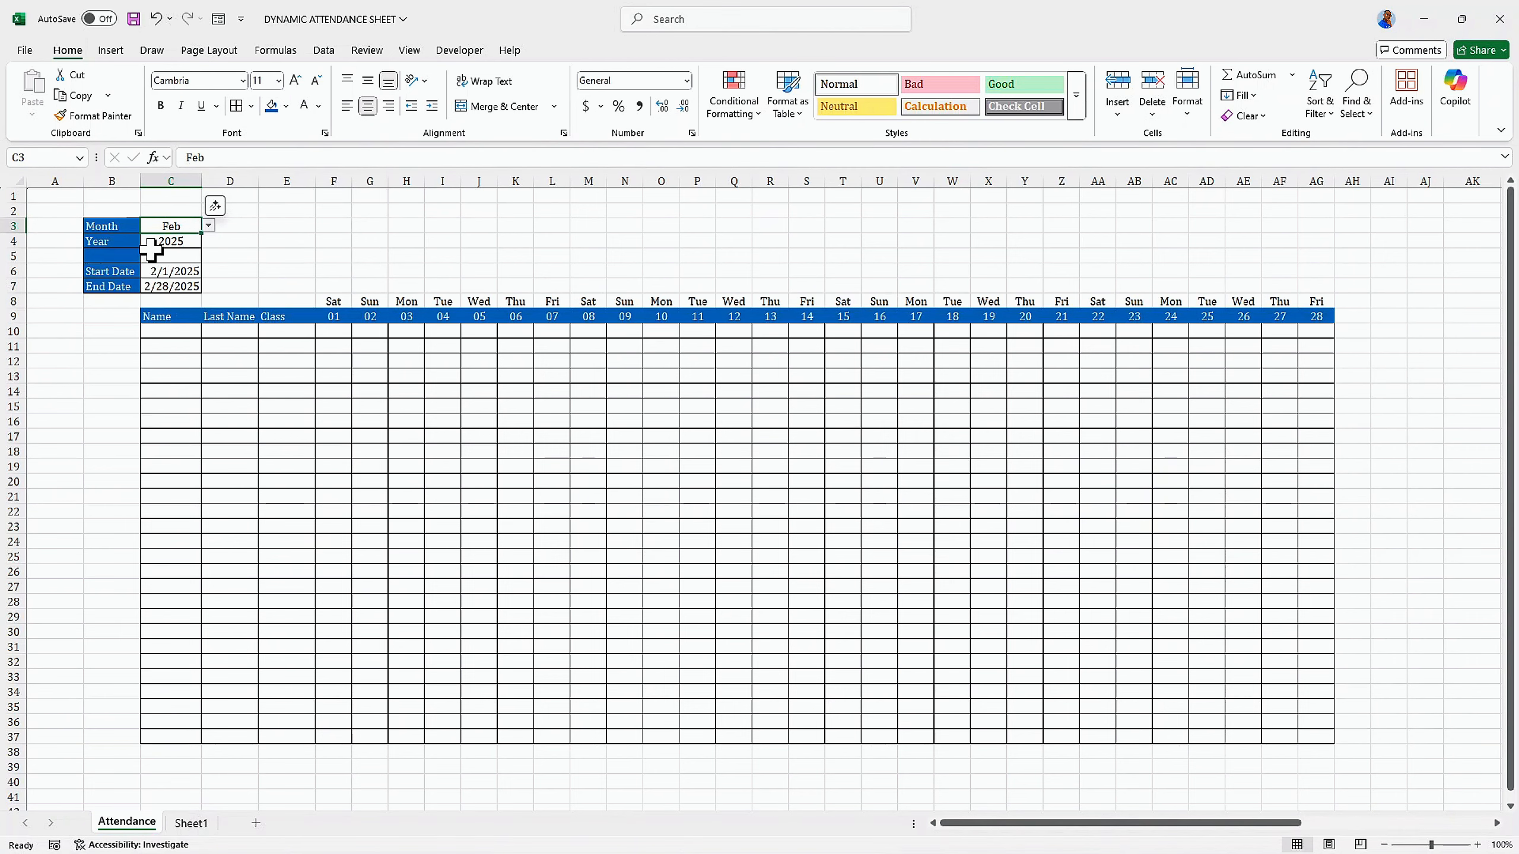
click(178, 332)
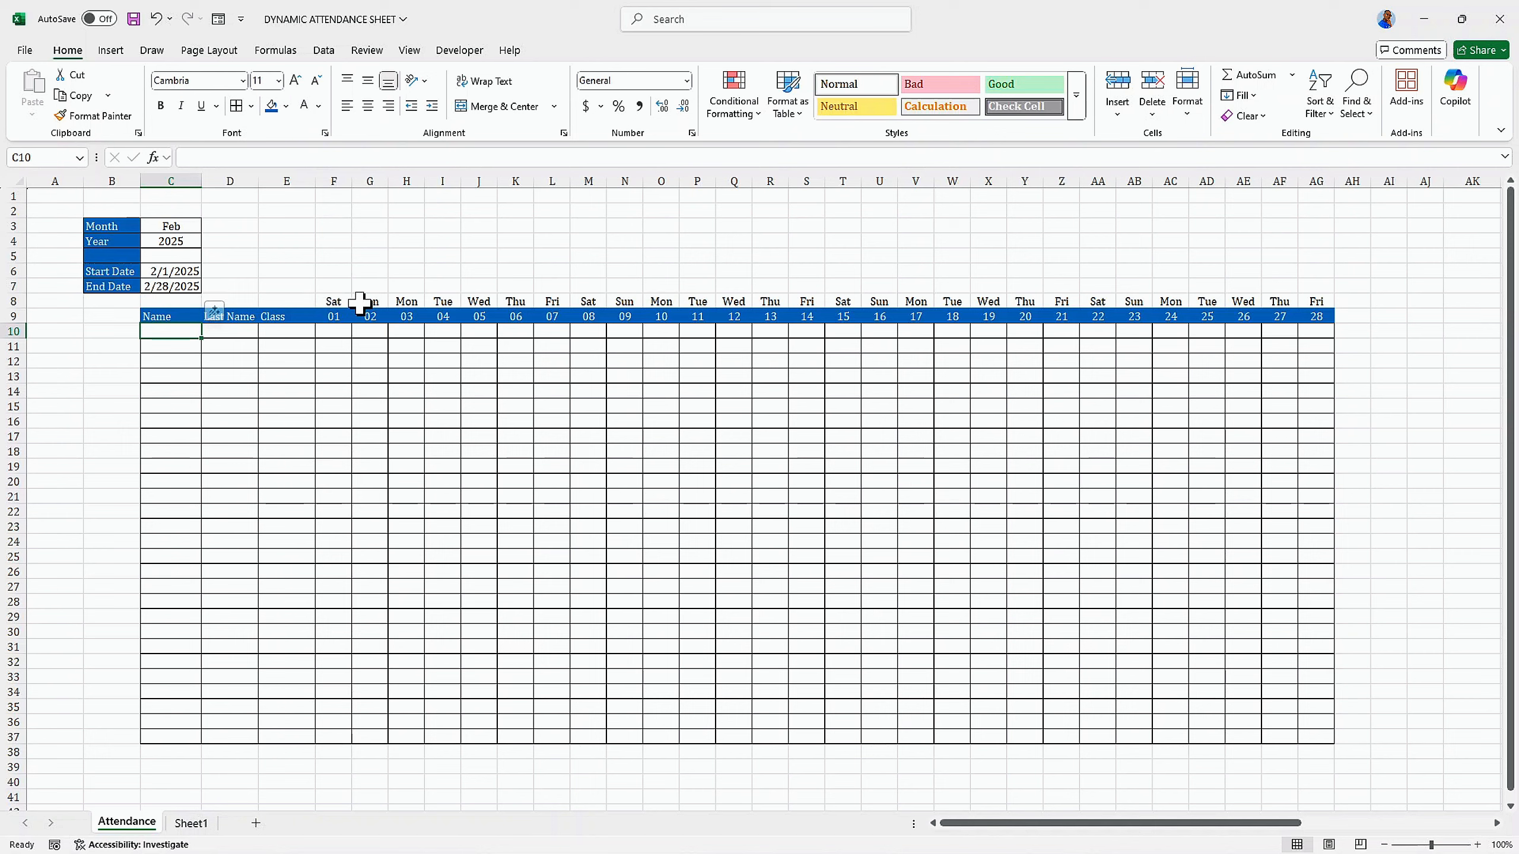
Step: Start a text-contains highlight rule for the weekday names in F8:AG8, matching the text Sun
drag(330, 301, 730, 315)
drag(783, 309, 1315, 294)
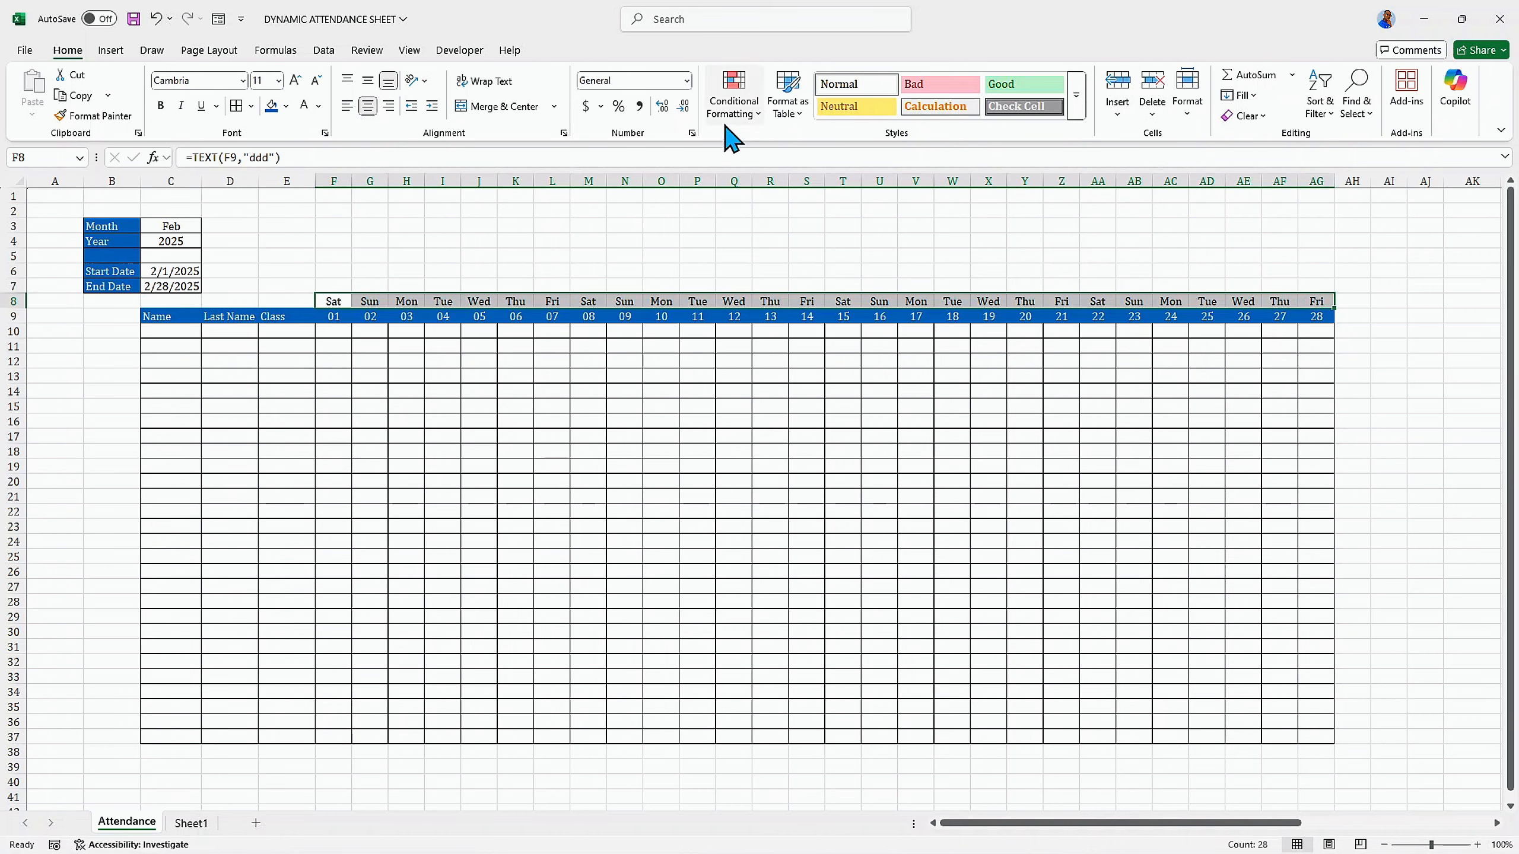
click(756, 120)
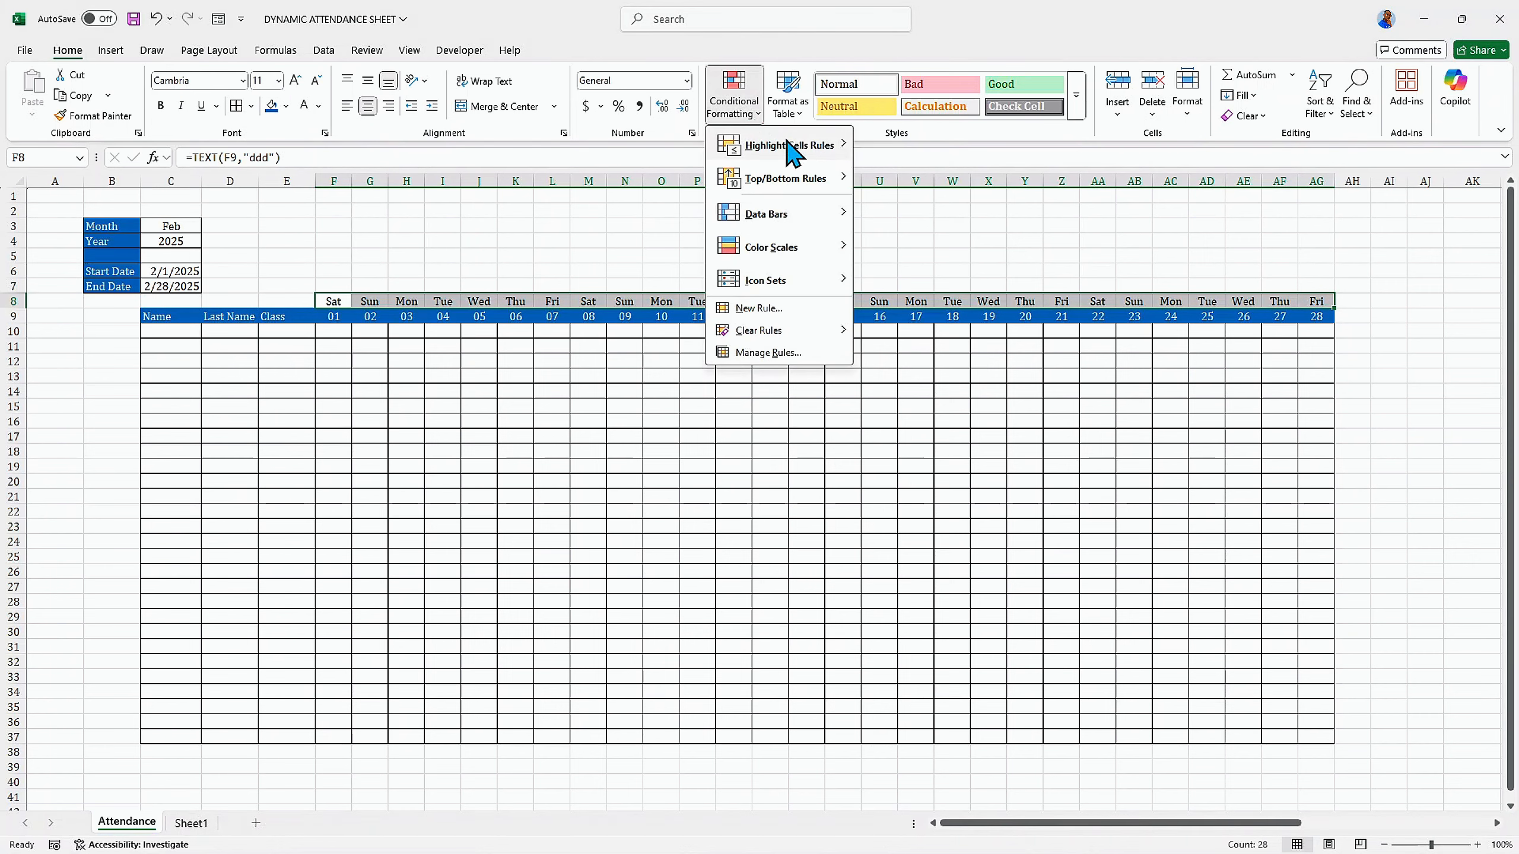
mouse_move(825, 146)
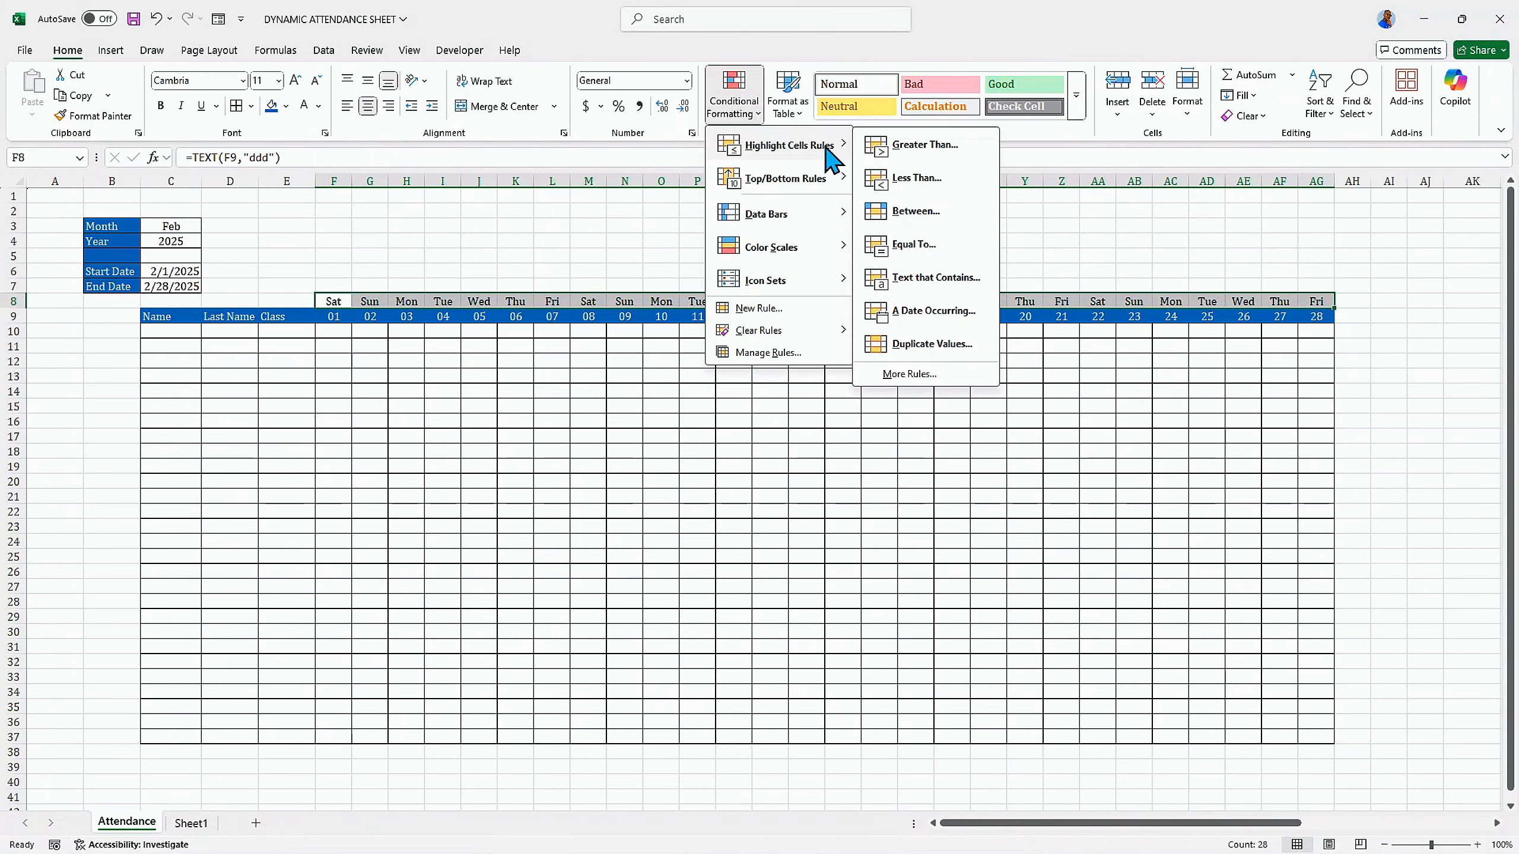
click(935, 278)
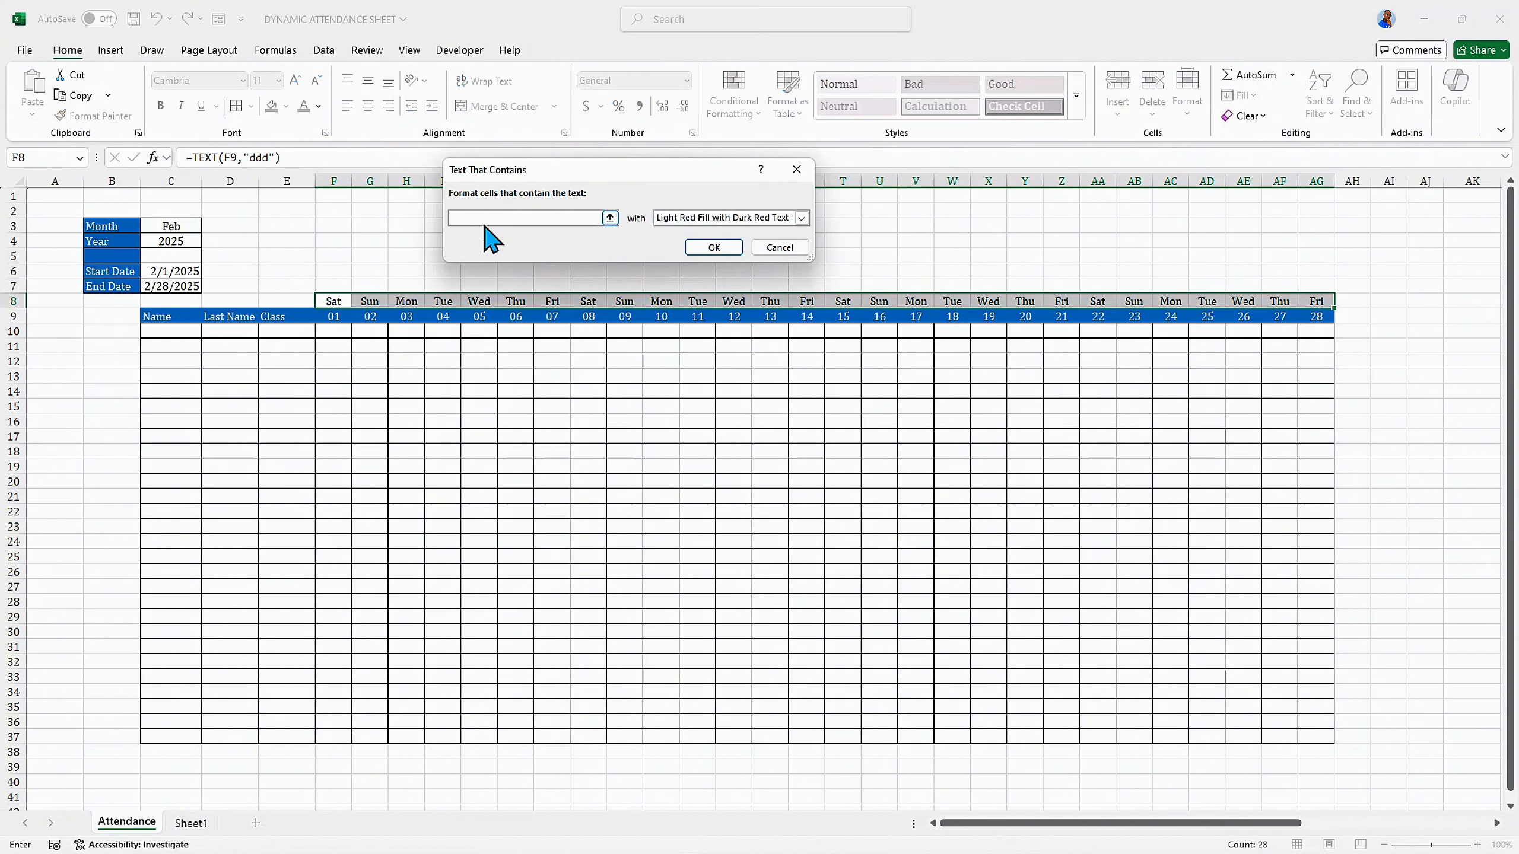
text(Sa)
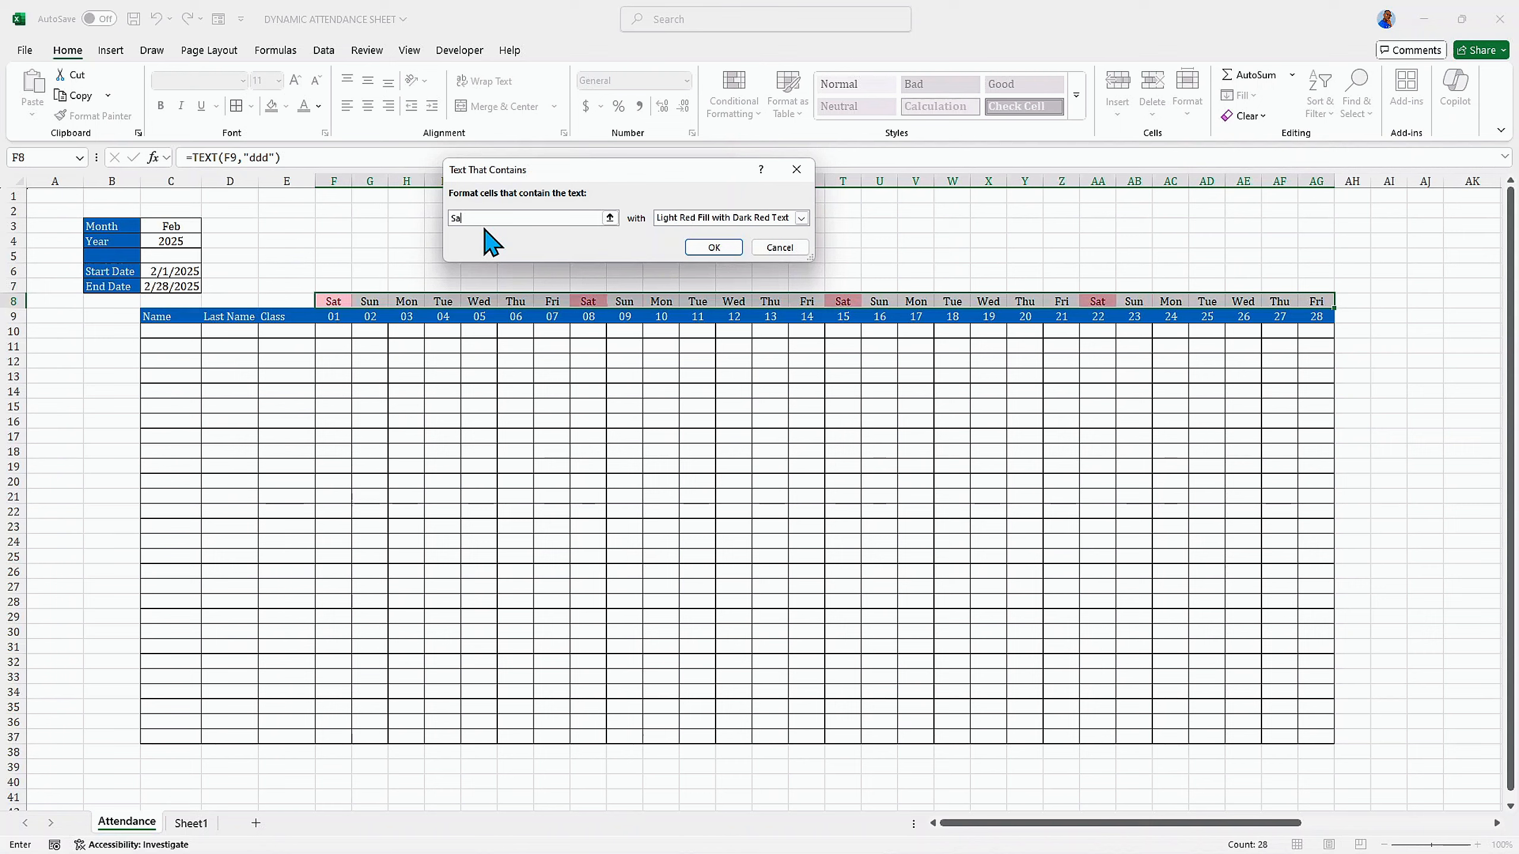
key(BackSpace)
text(un)
Step: Give the Sunday rule a custom format with a yellow fill and apply it
click(802, 218)
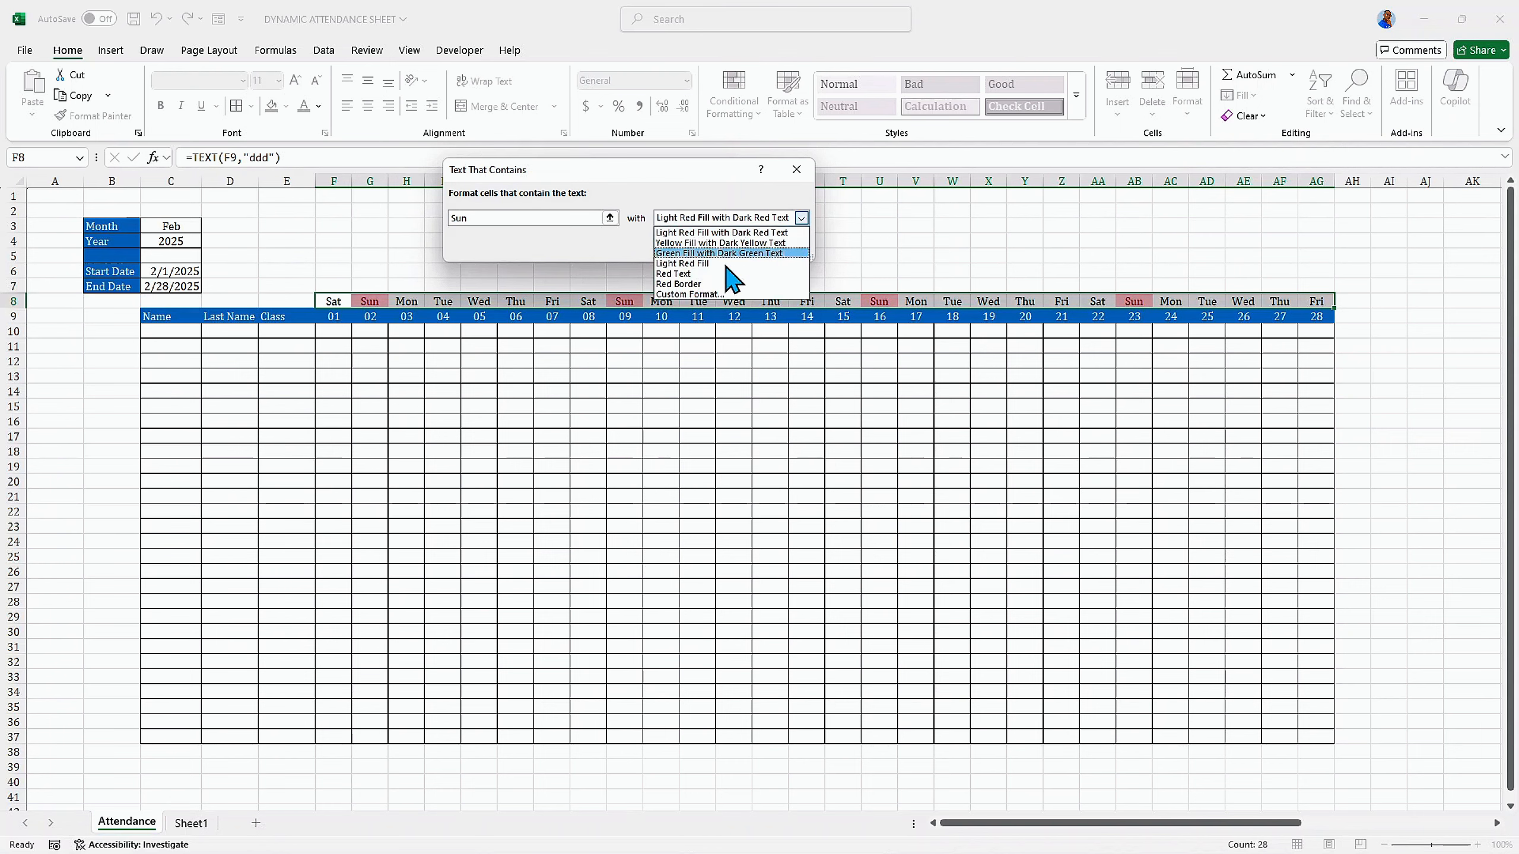
click(705, 314)
click(801, 218)
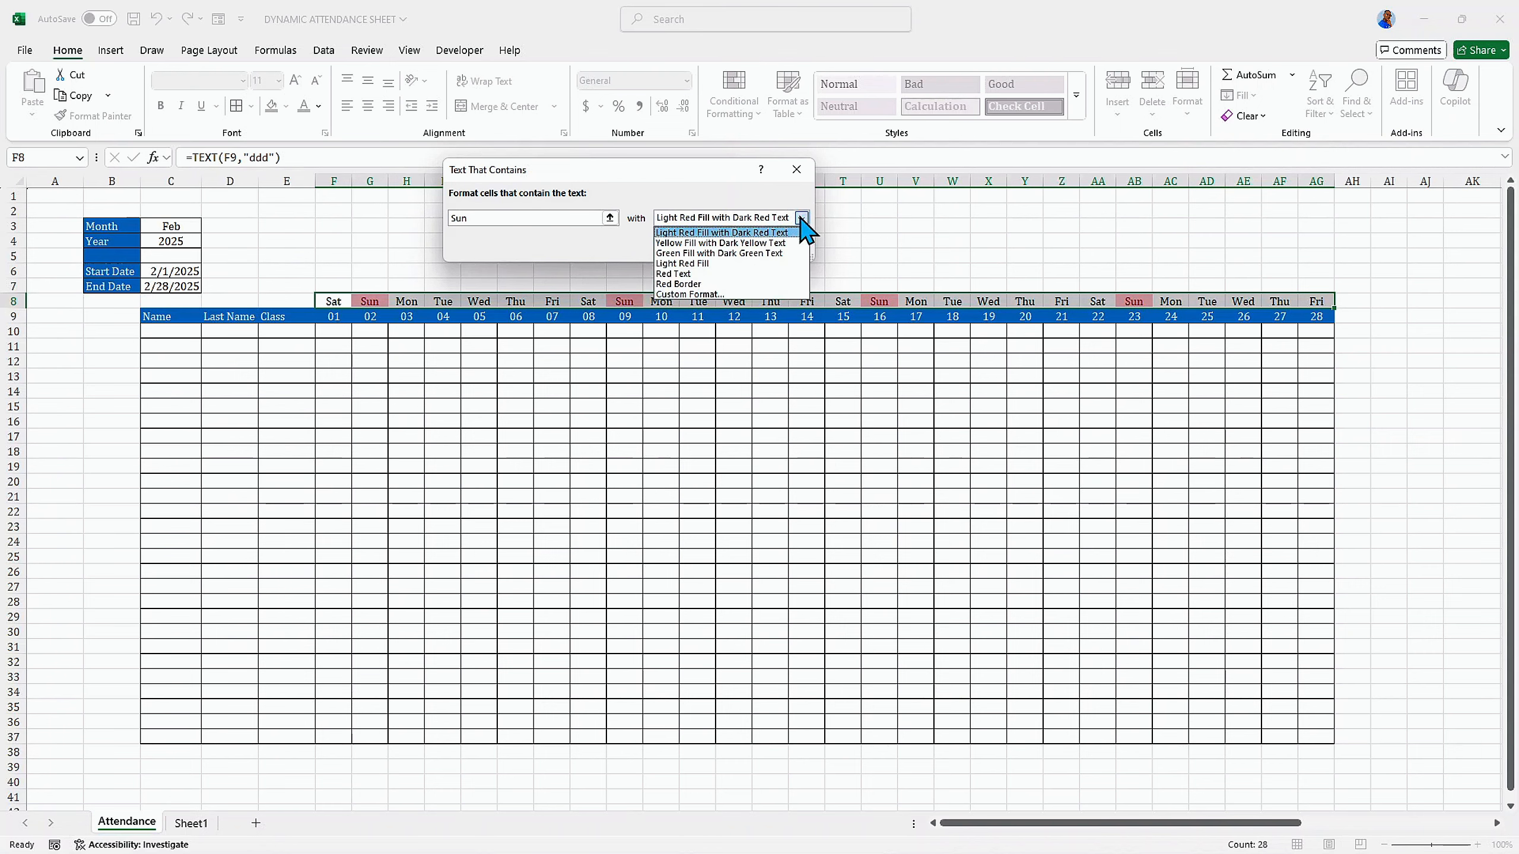
click(669, 292)
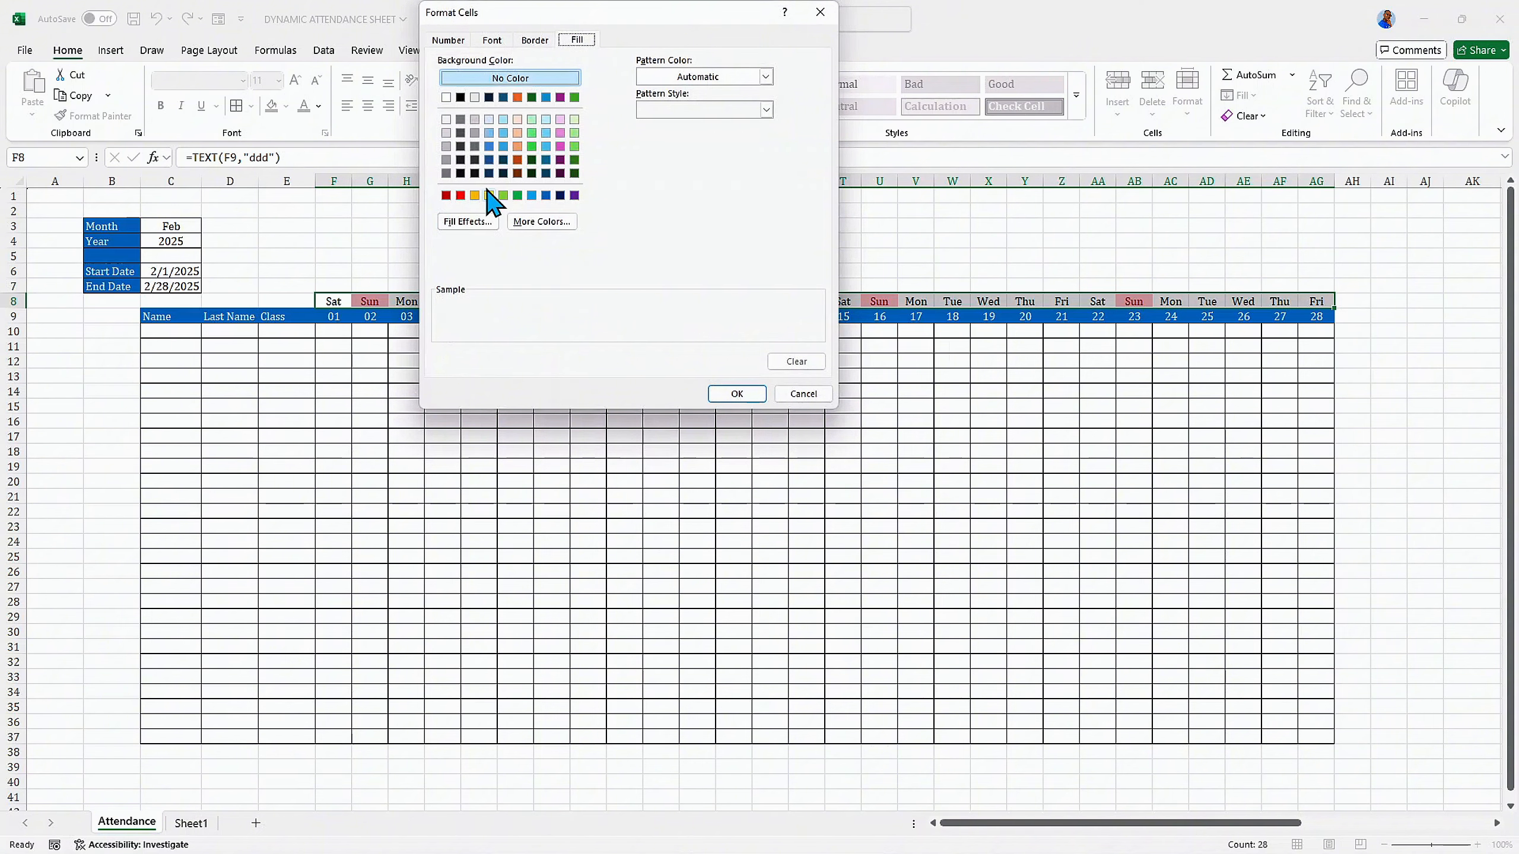
click(488, 195)
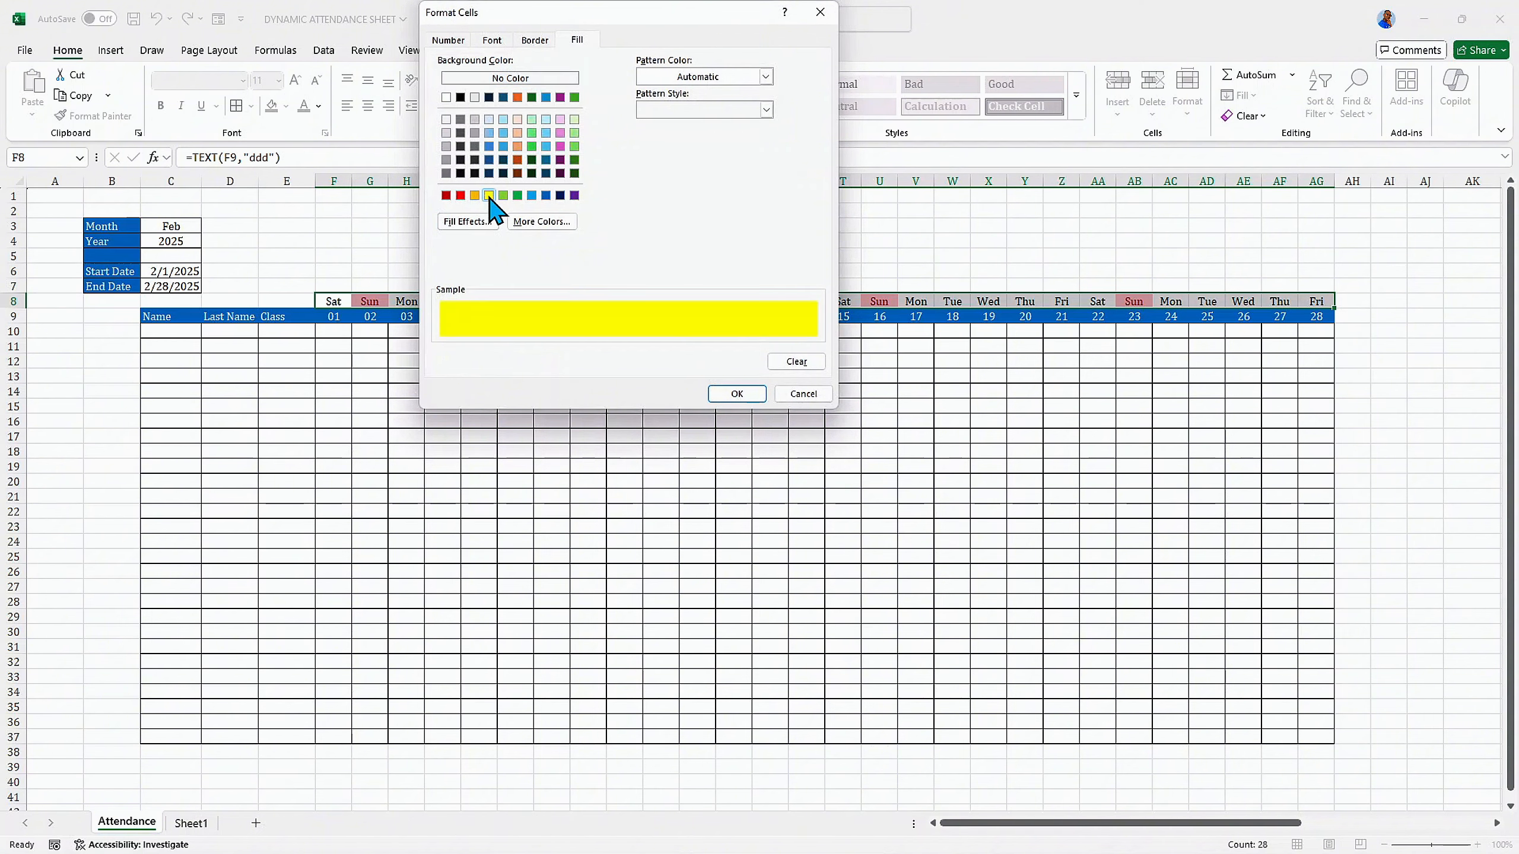
click(737, 394)
click(714, 247)
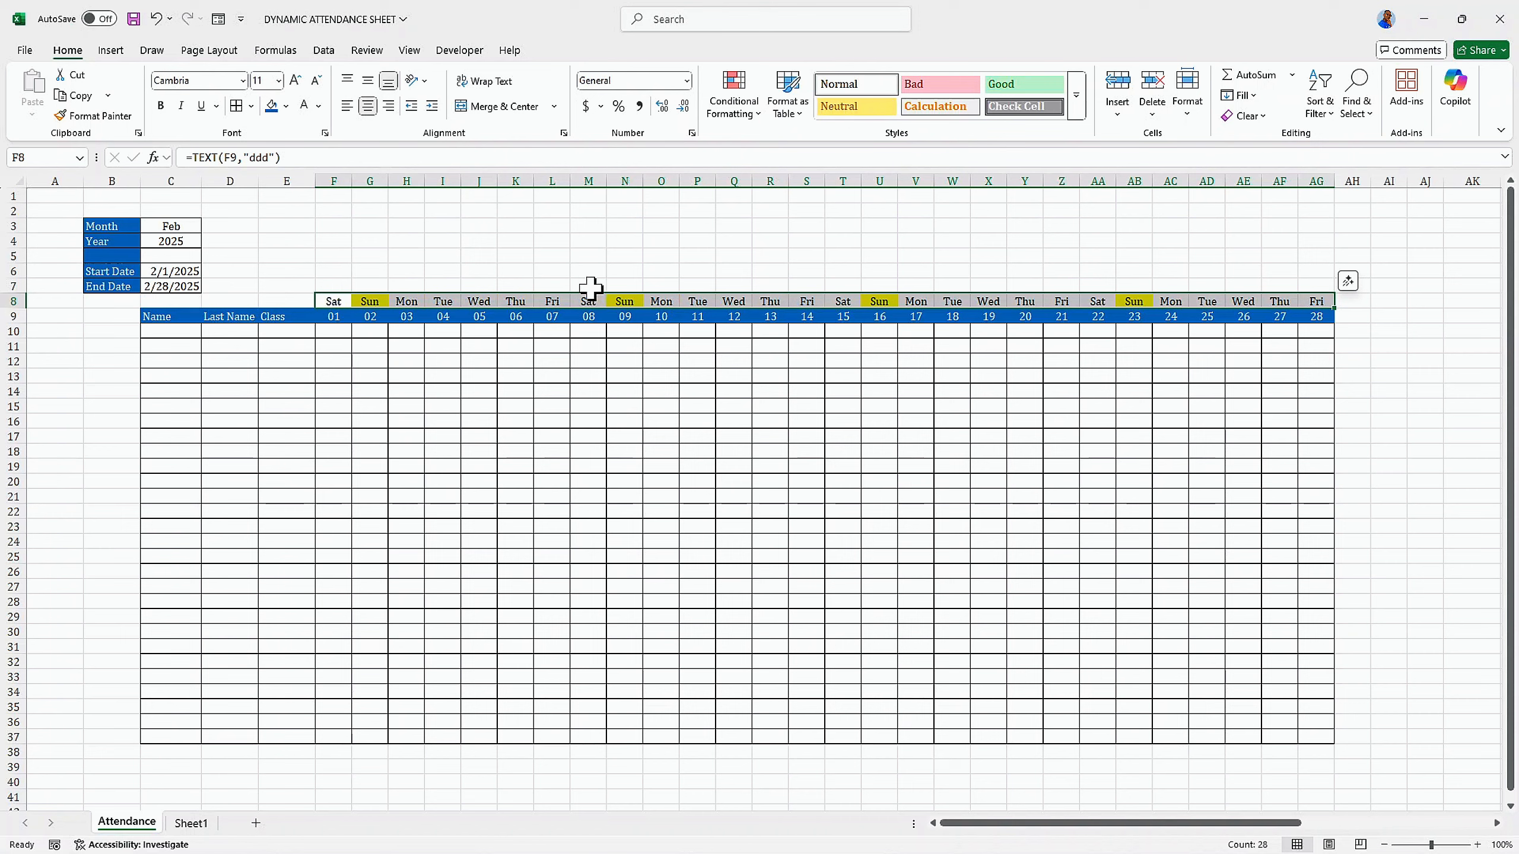
Step: Set the month in C3 back to Jan
click(363, 346)
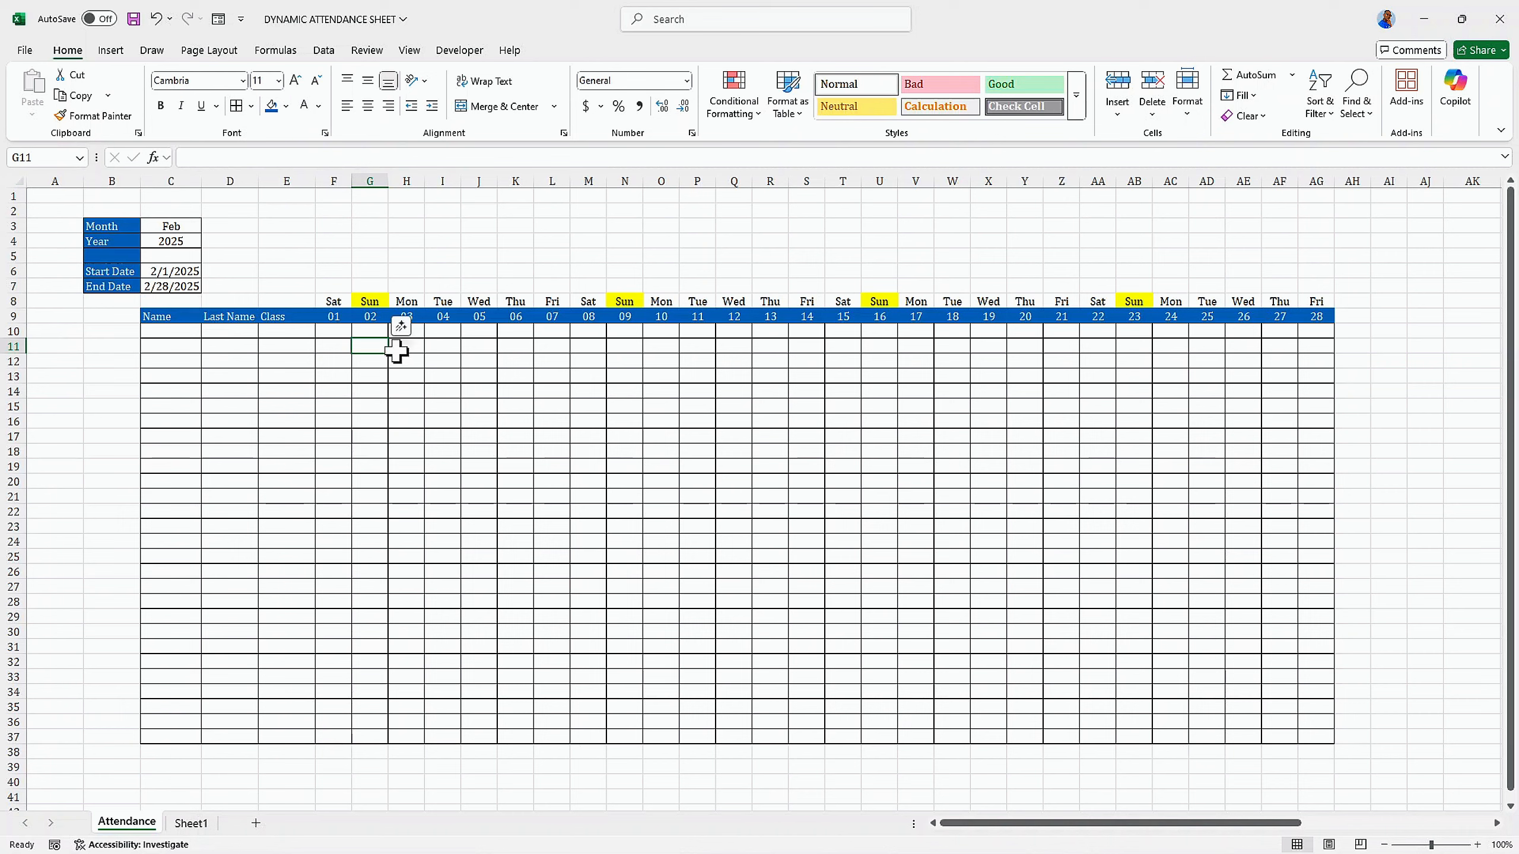
click(189, 227)
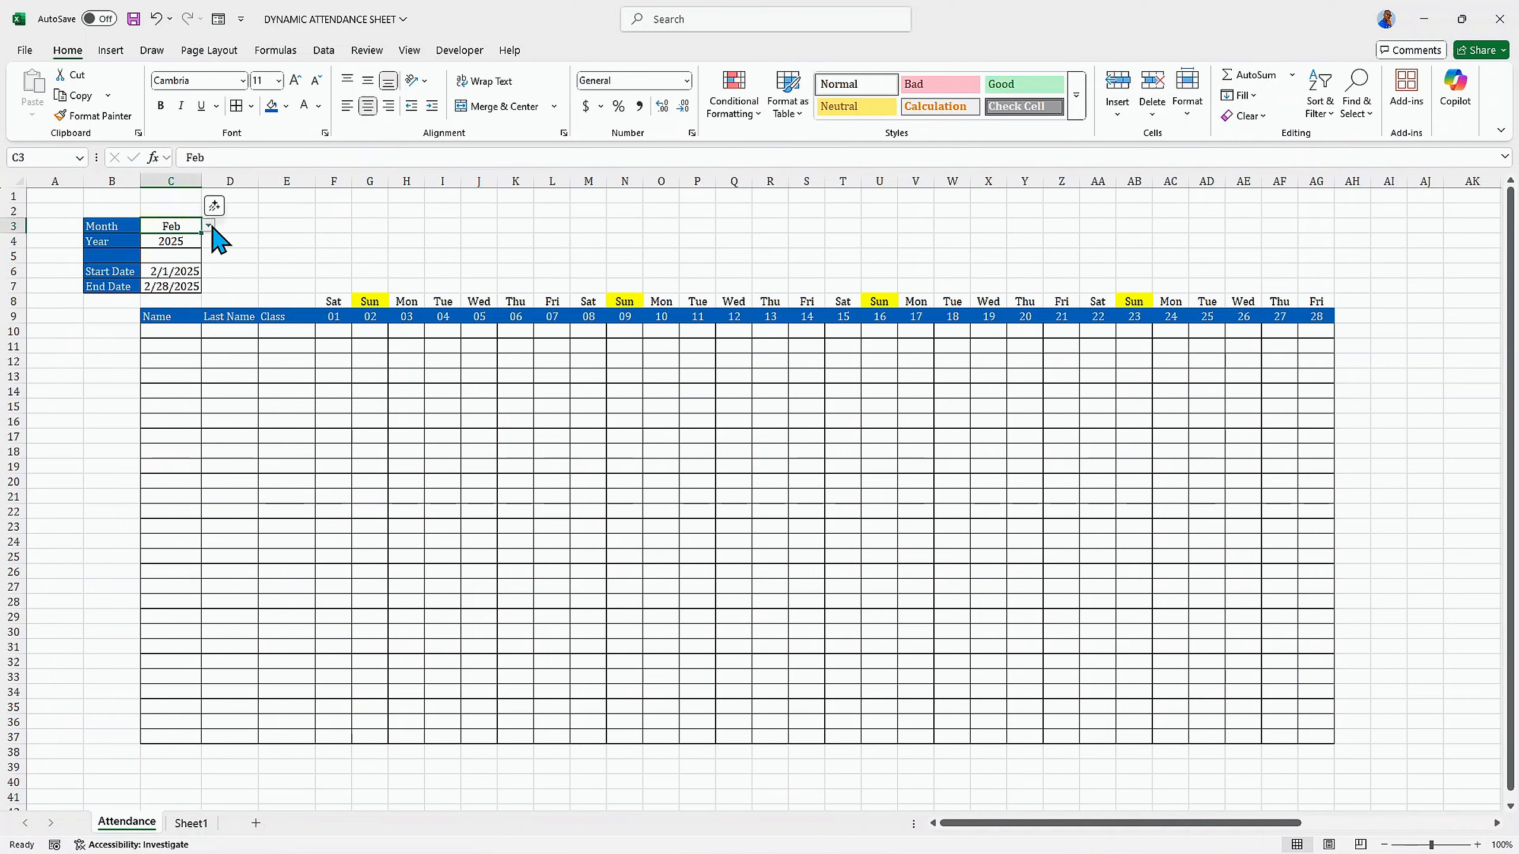
click(208, 225)
click(191, 241)
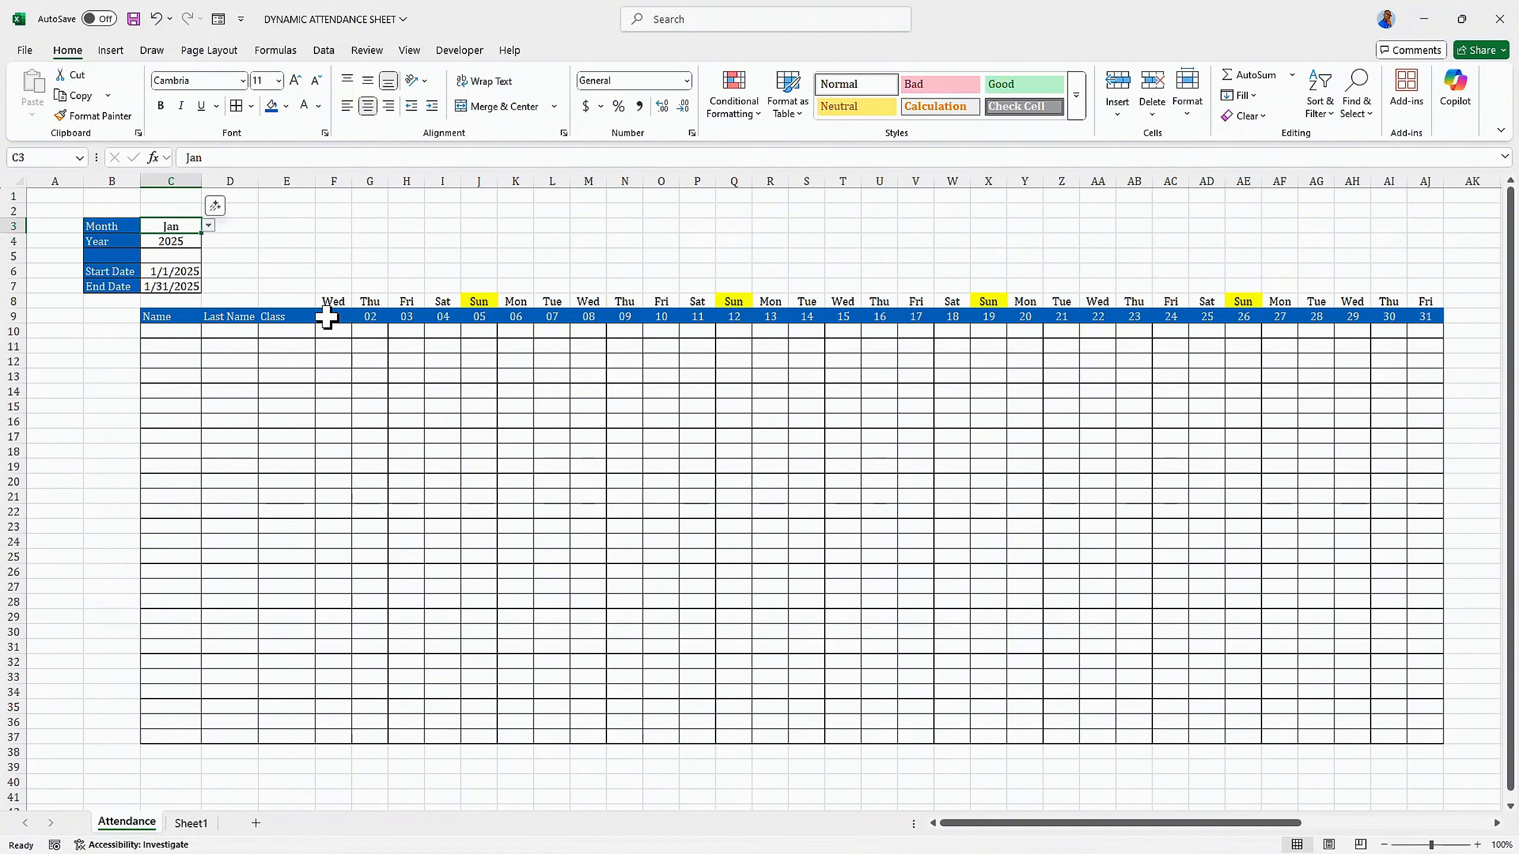
Step: Start a date-occurring highlight rule for the date headers in F9:AJ9, set to Today
drag(326, 318, 1422, 320)
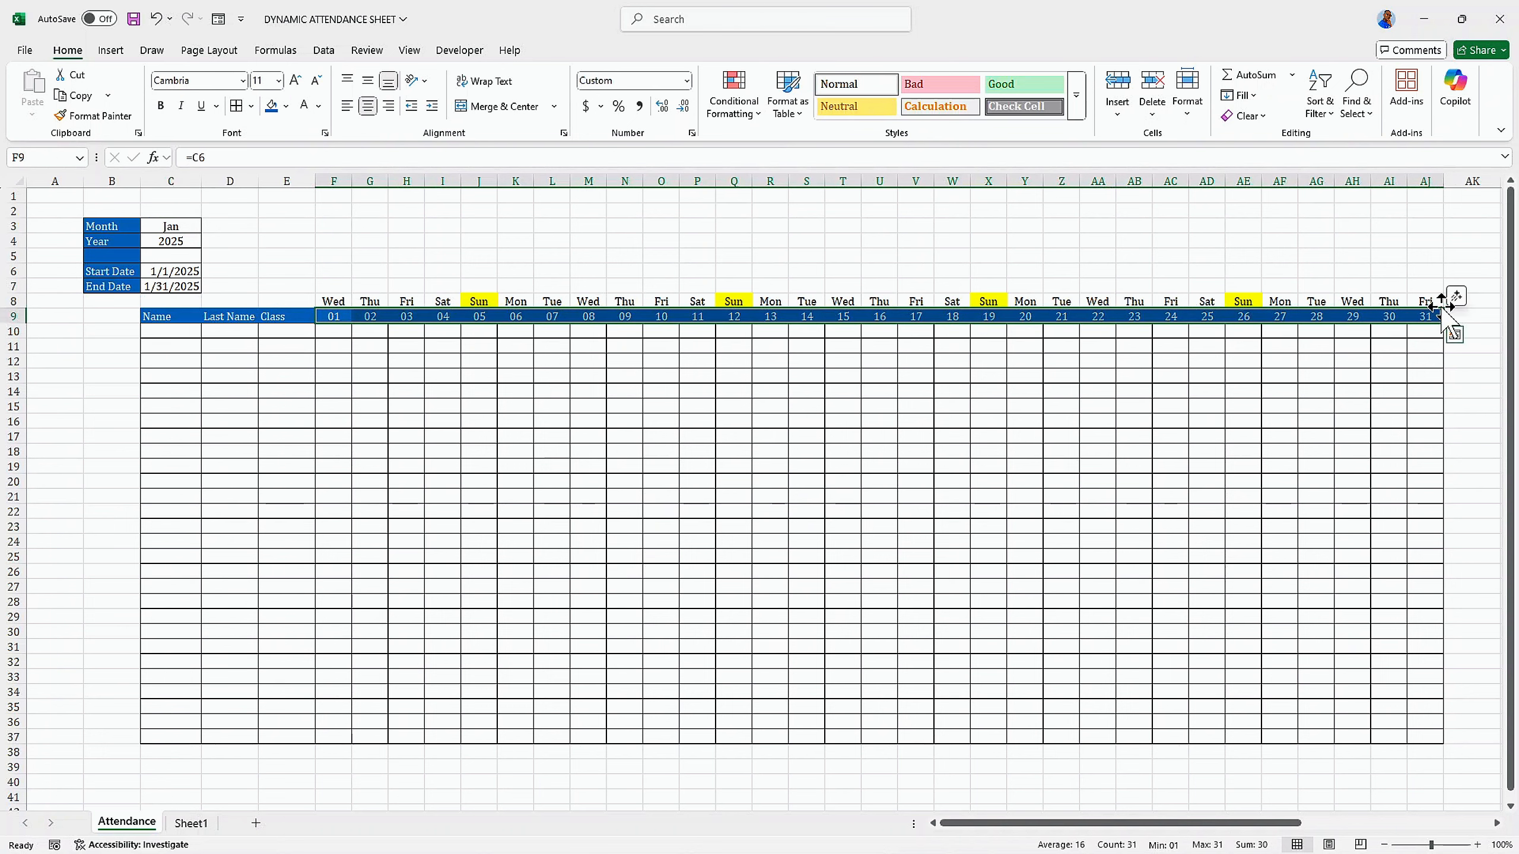
click(734, 98)
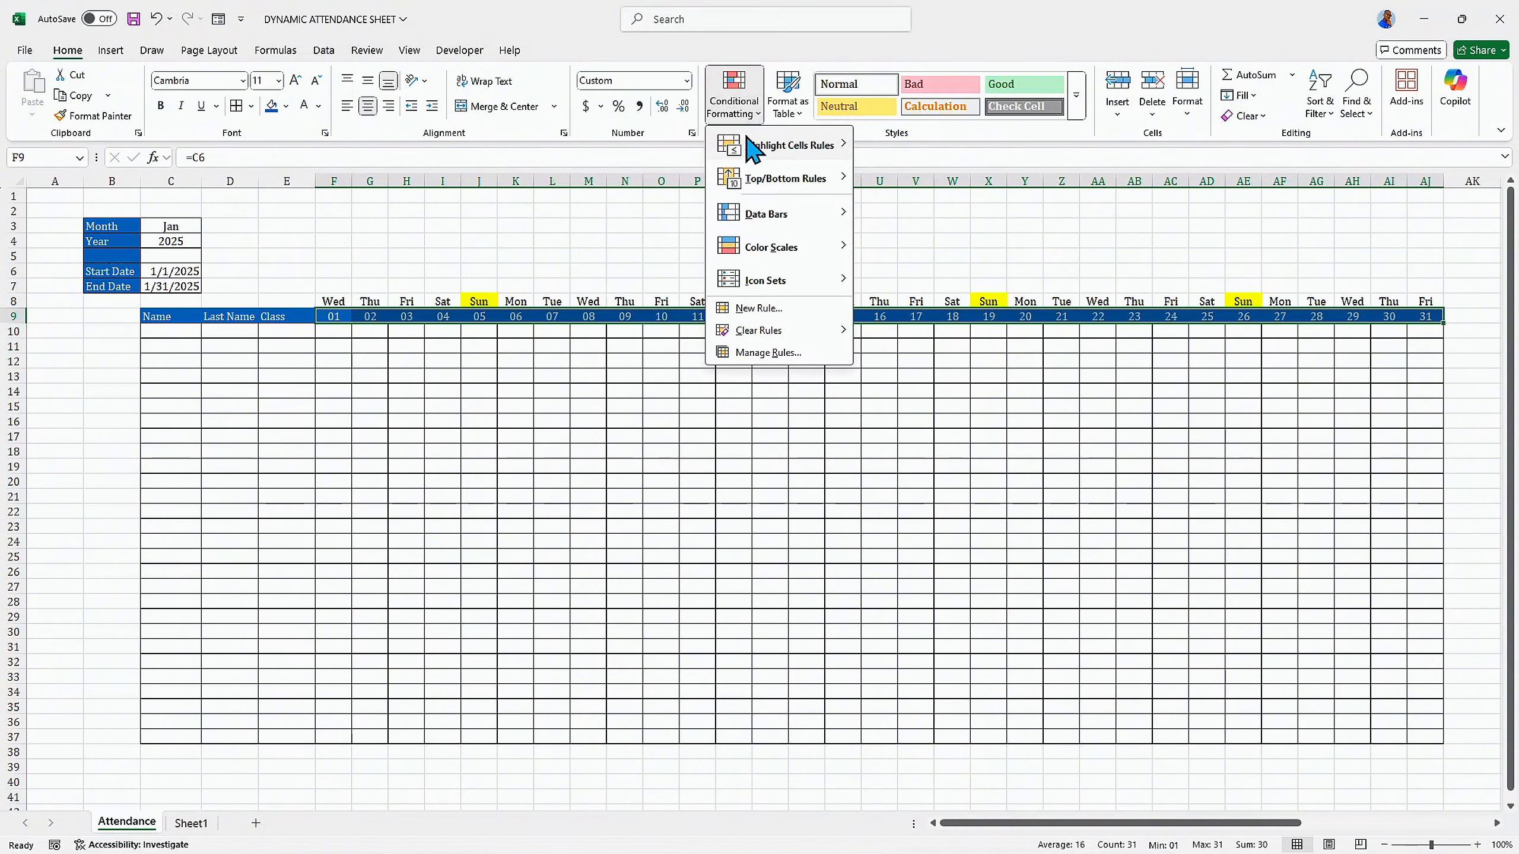
mouse_move(789, 154)
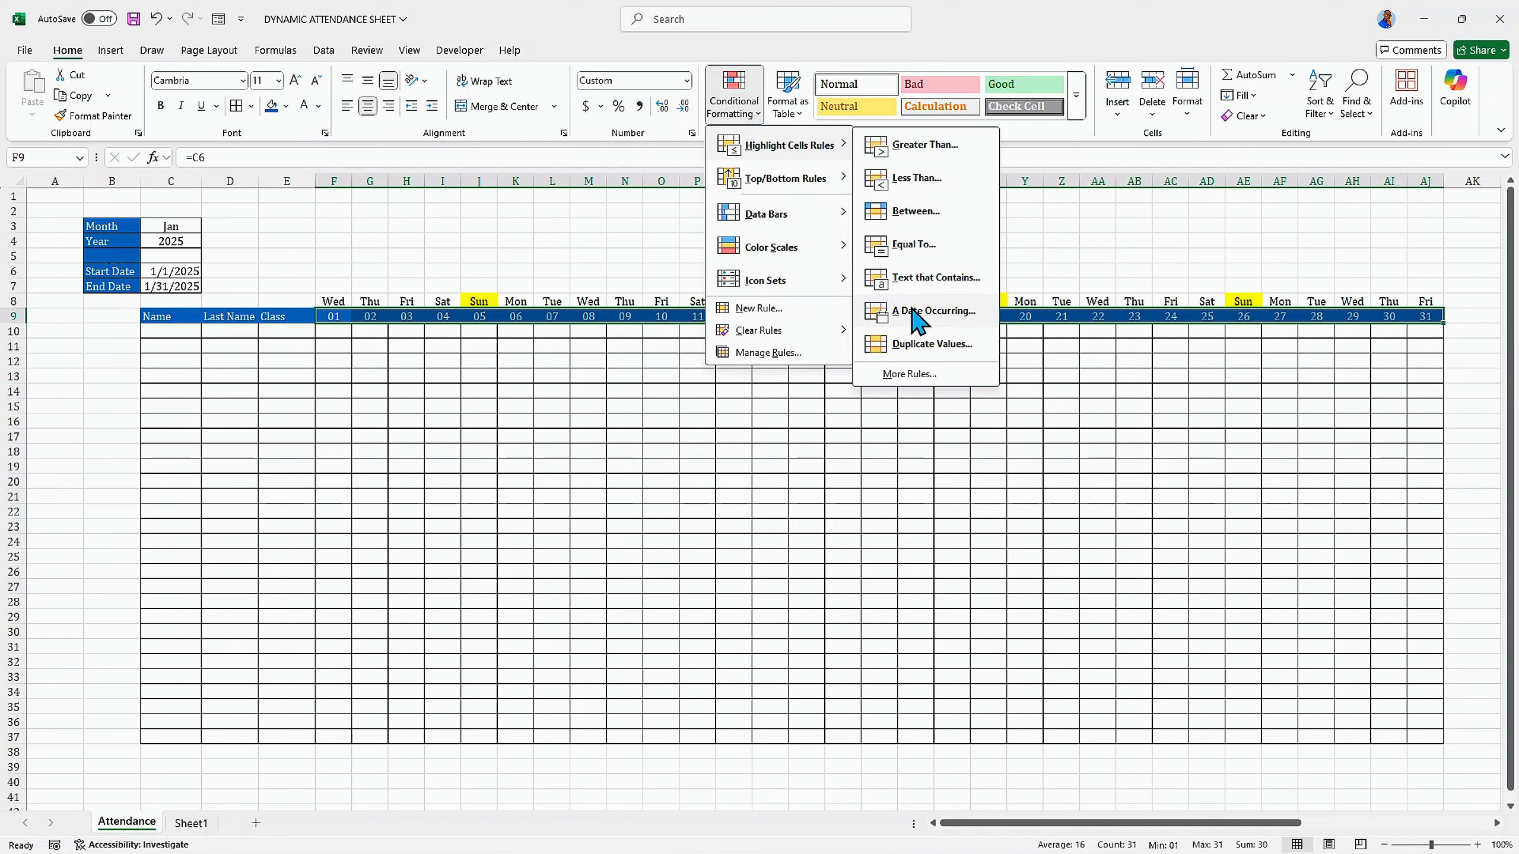
click(914, 311)
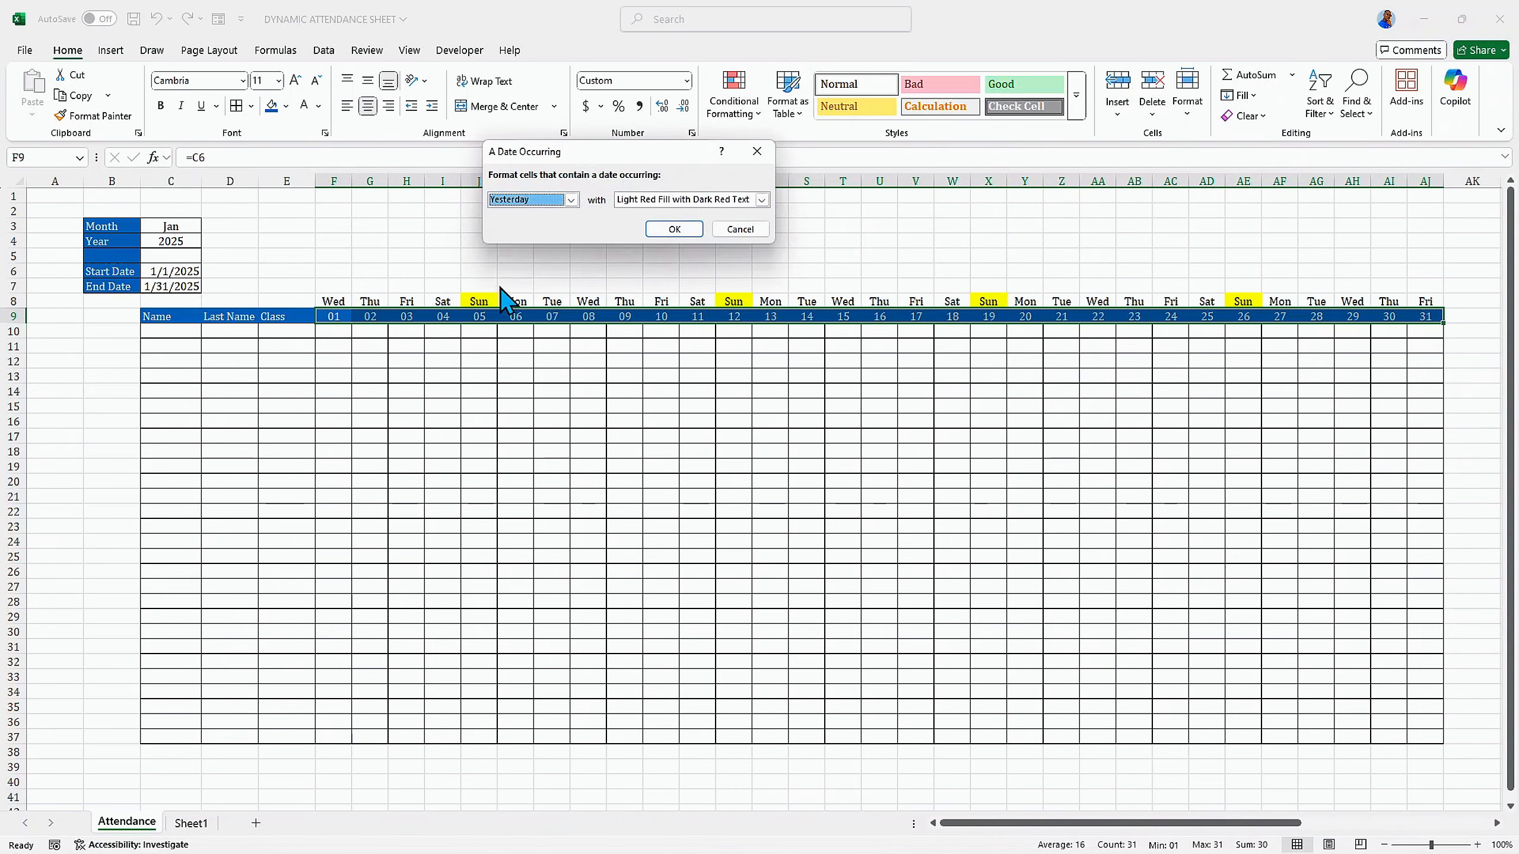
click(572, 201)
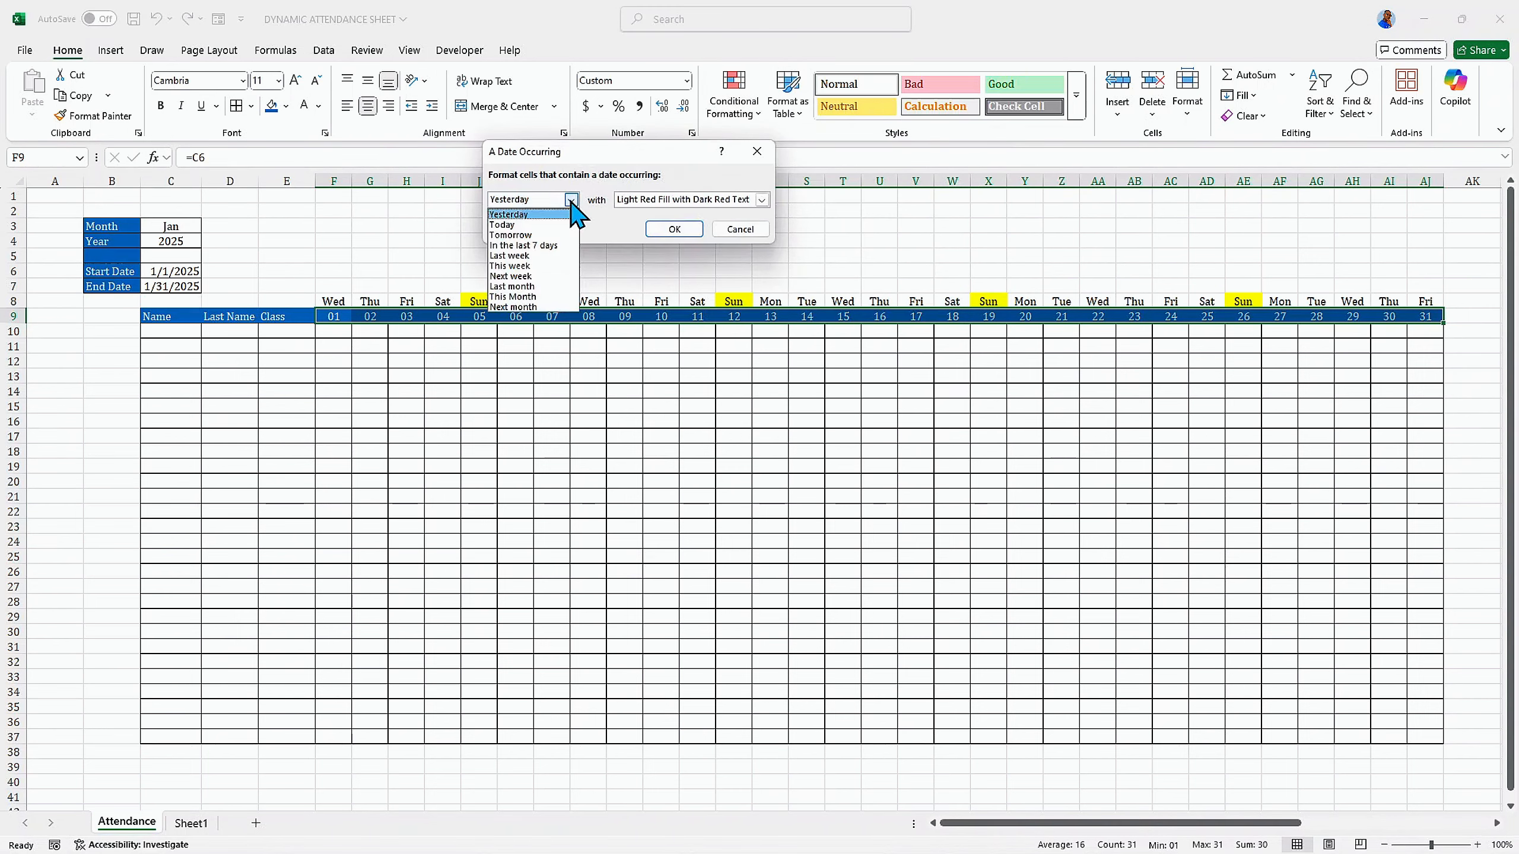
click(527, 224)
Step: Give the Today rule a custom format with a green fill and apply it
click(762, 200)
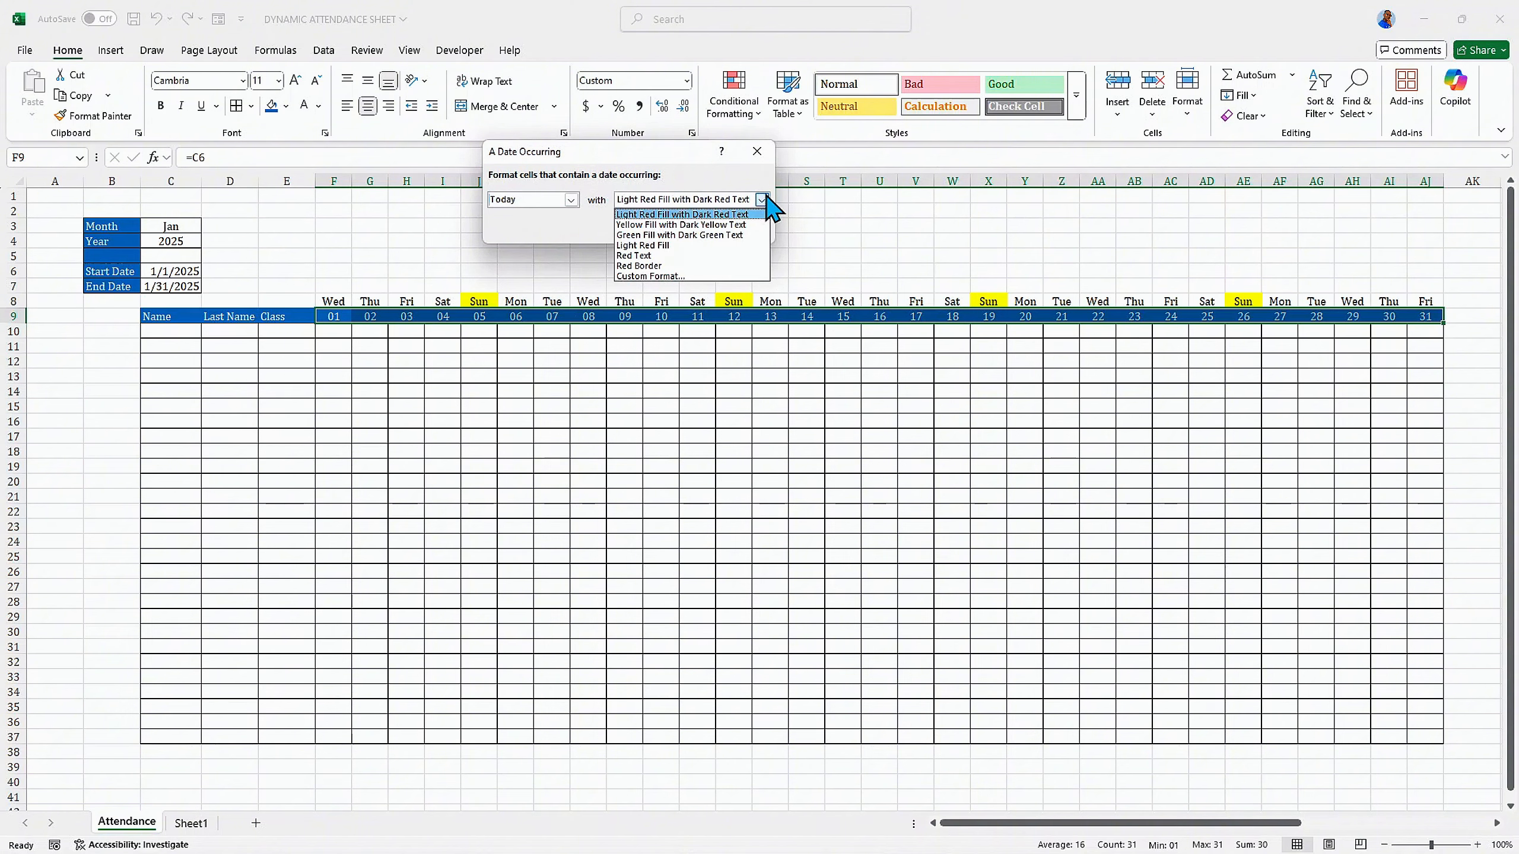
click(633, 277)
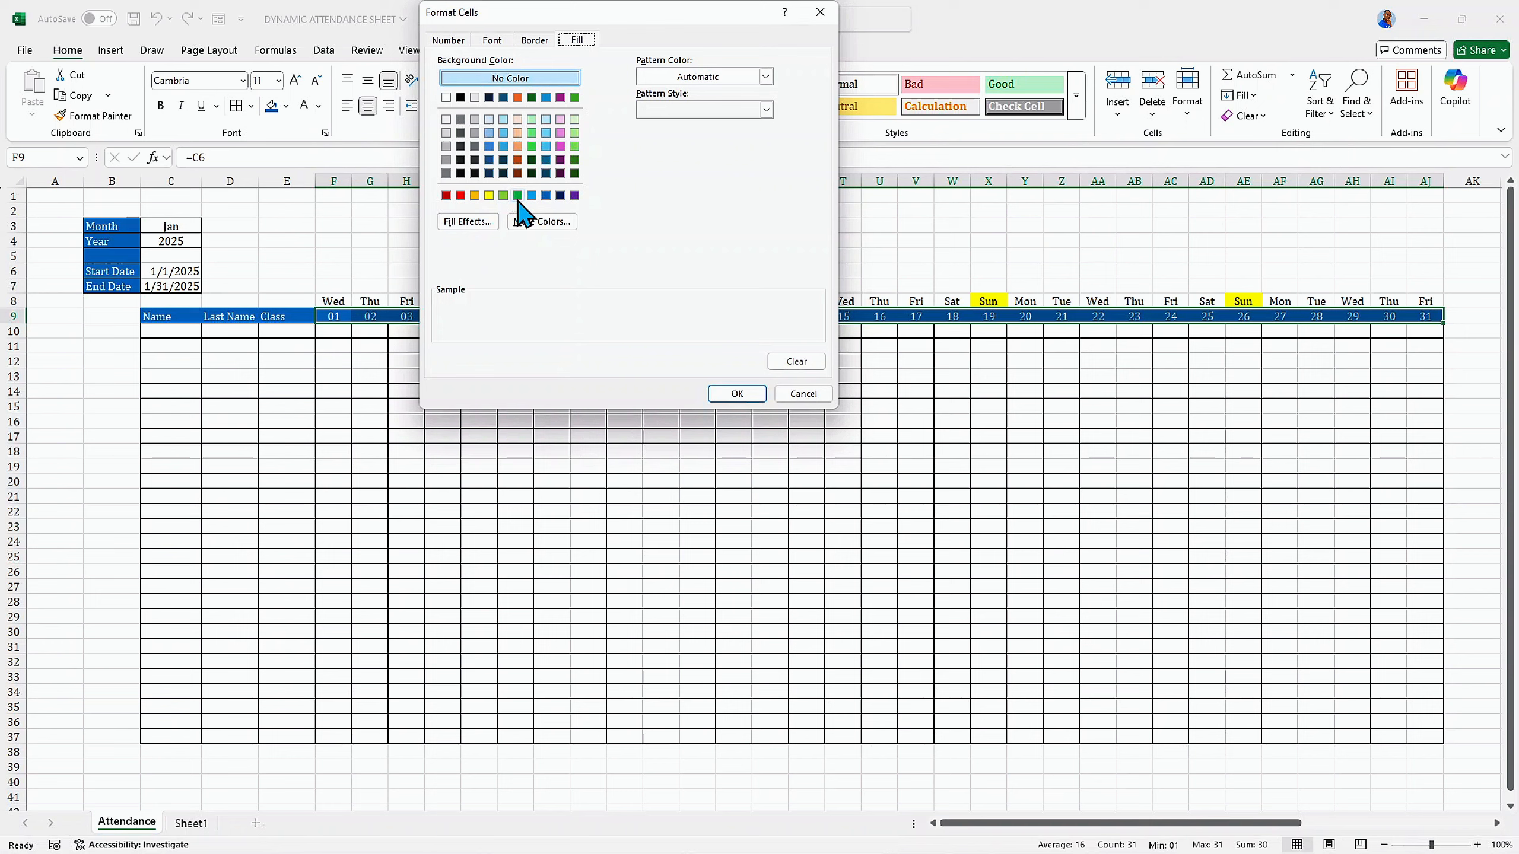
click(517, 195)
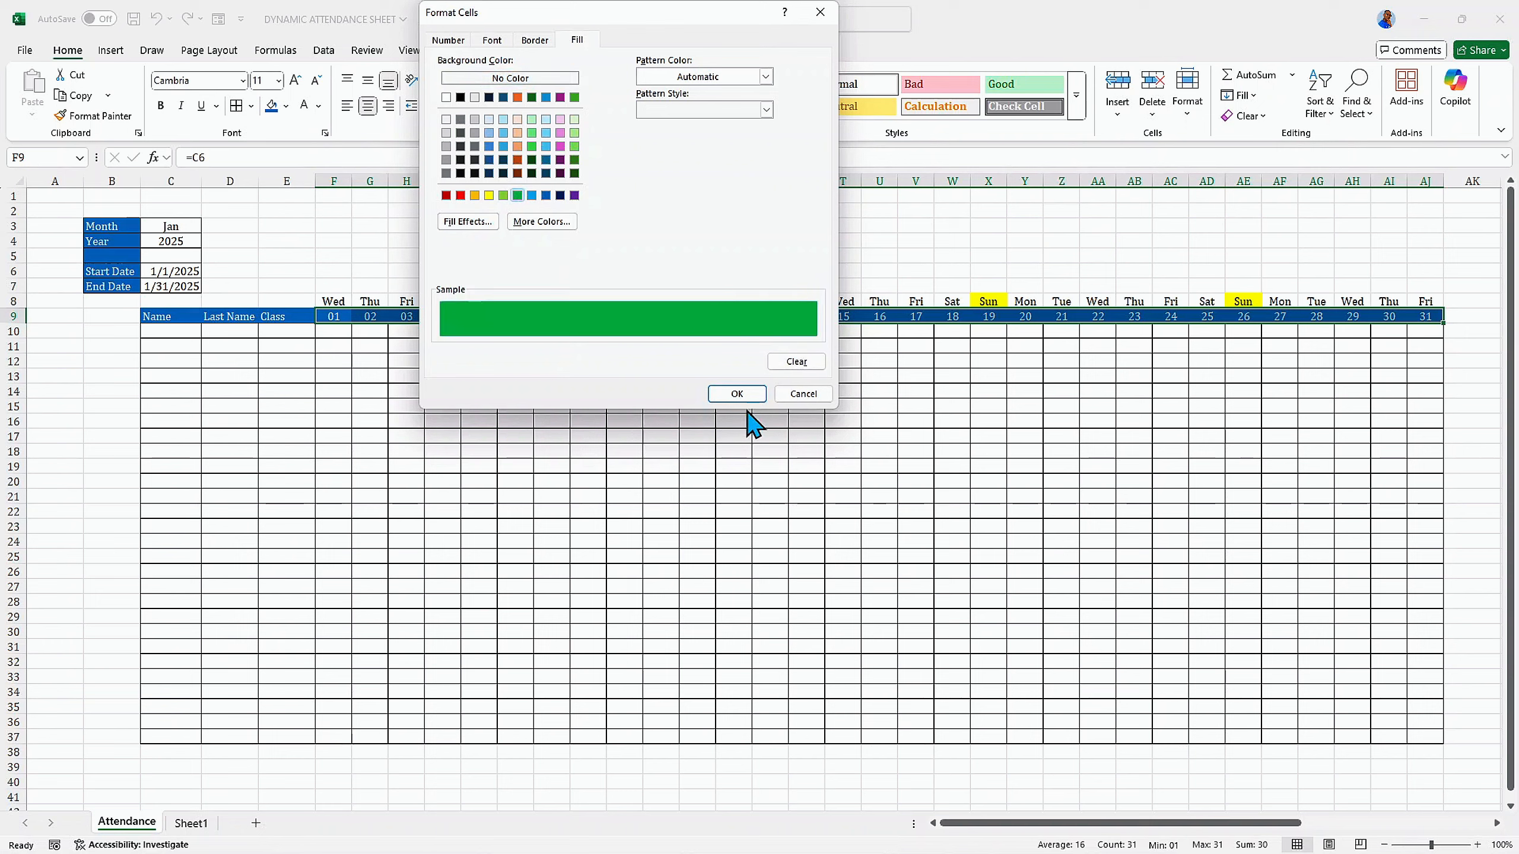
click(736, 395)
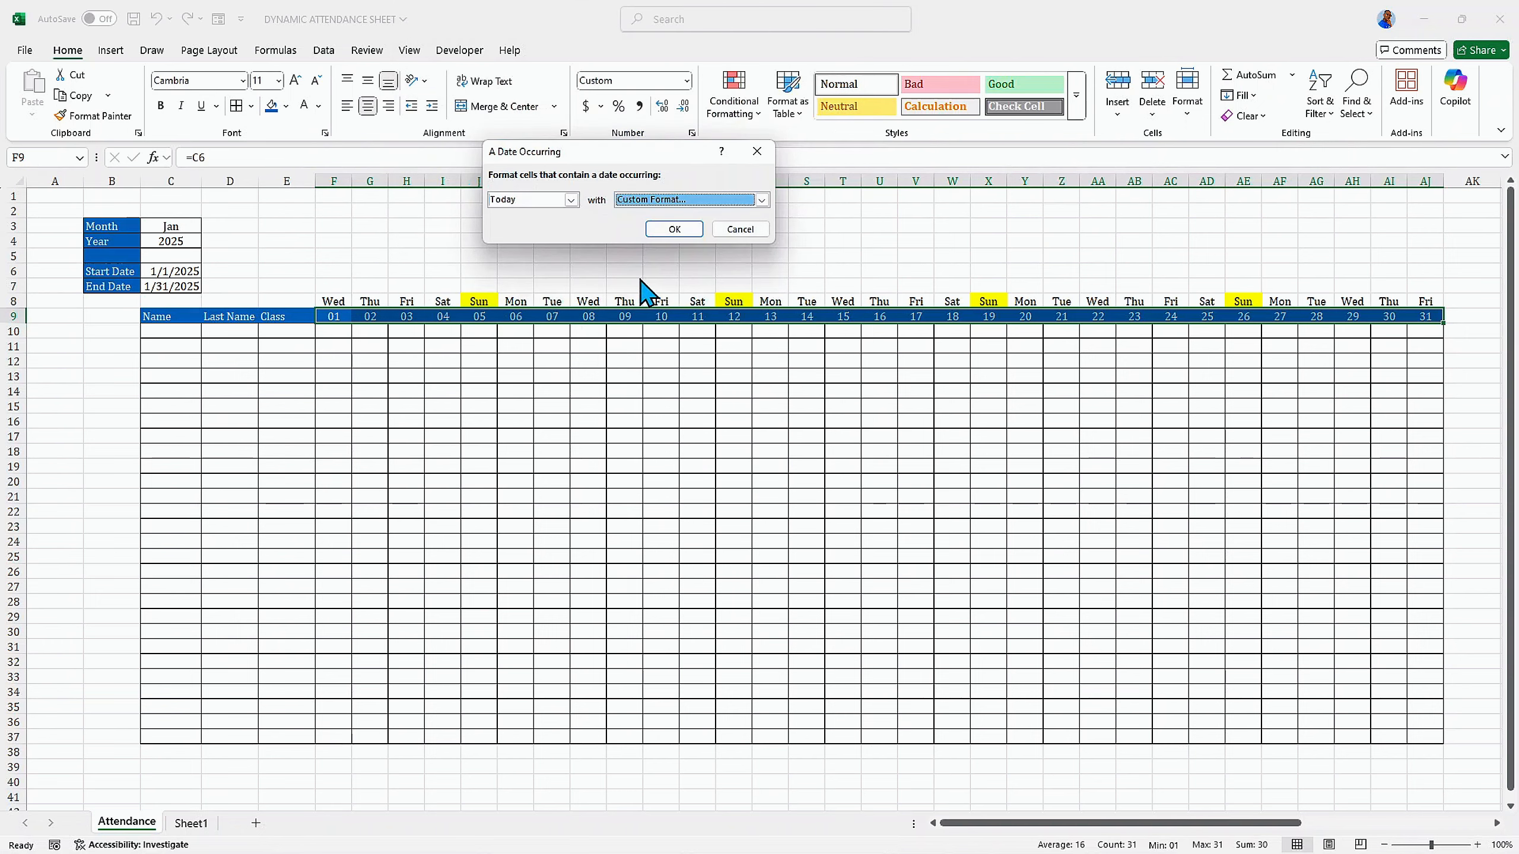
click(673, 230)
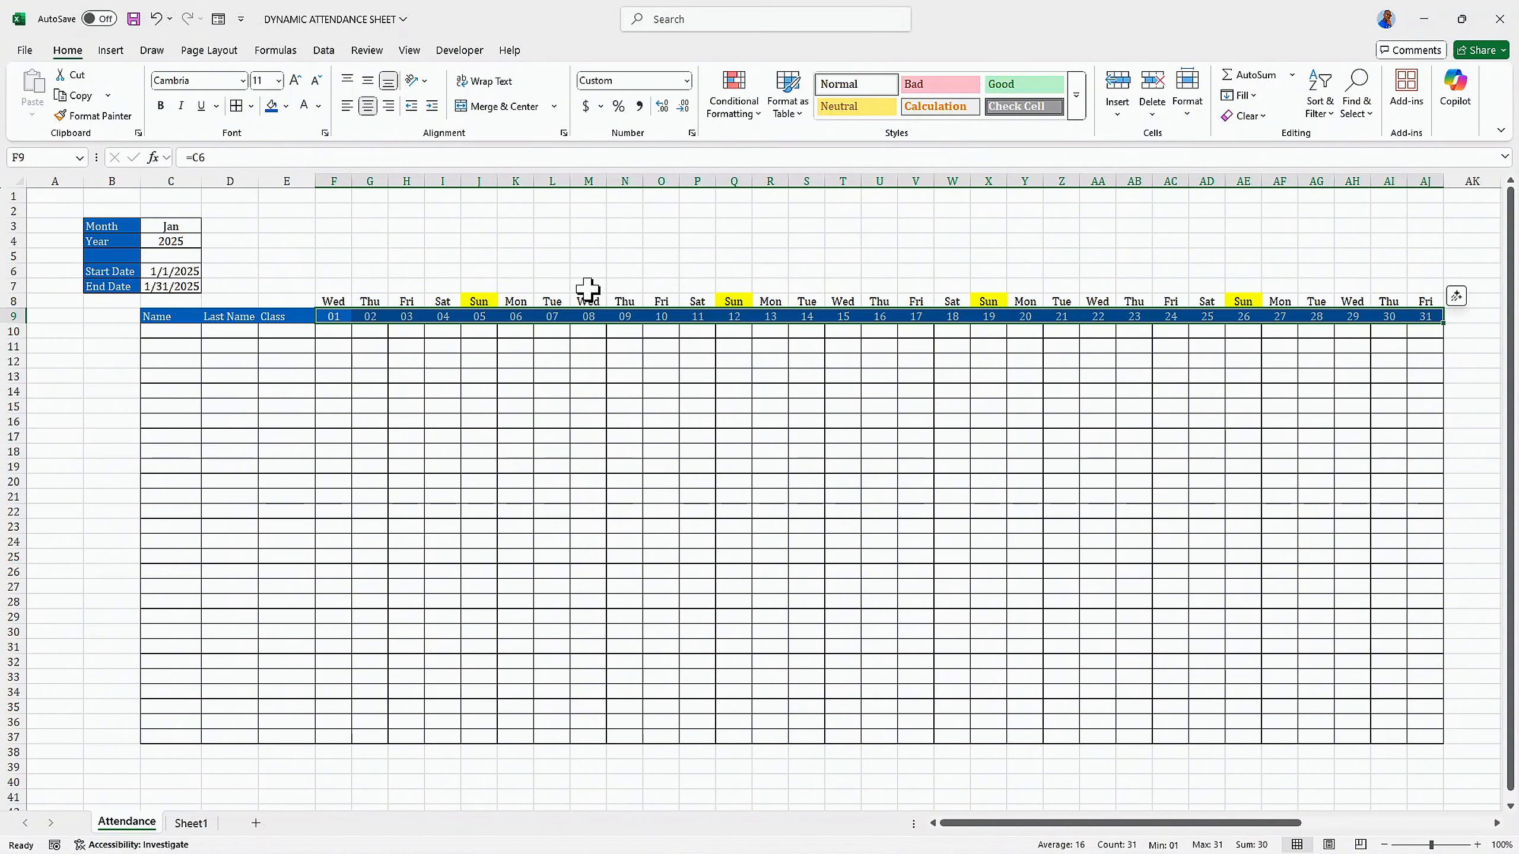
Step: Test the current-date highlighting by switching the month in C3 to Sep and back to Jan
click(186, 226)
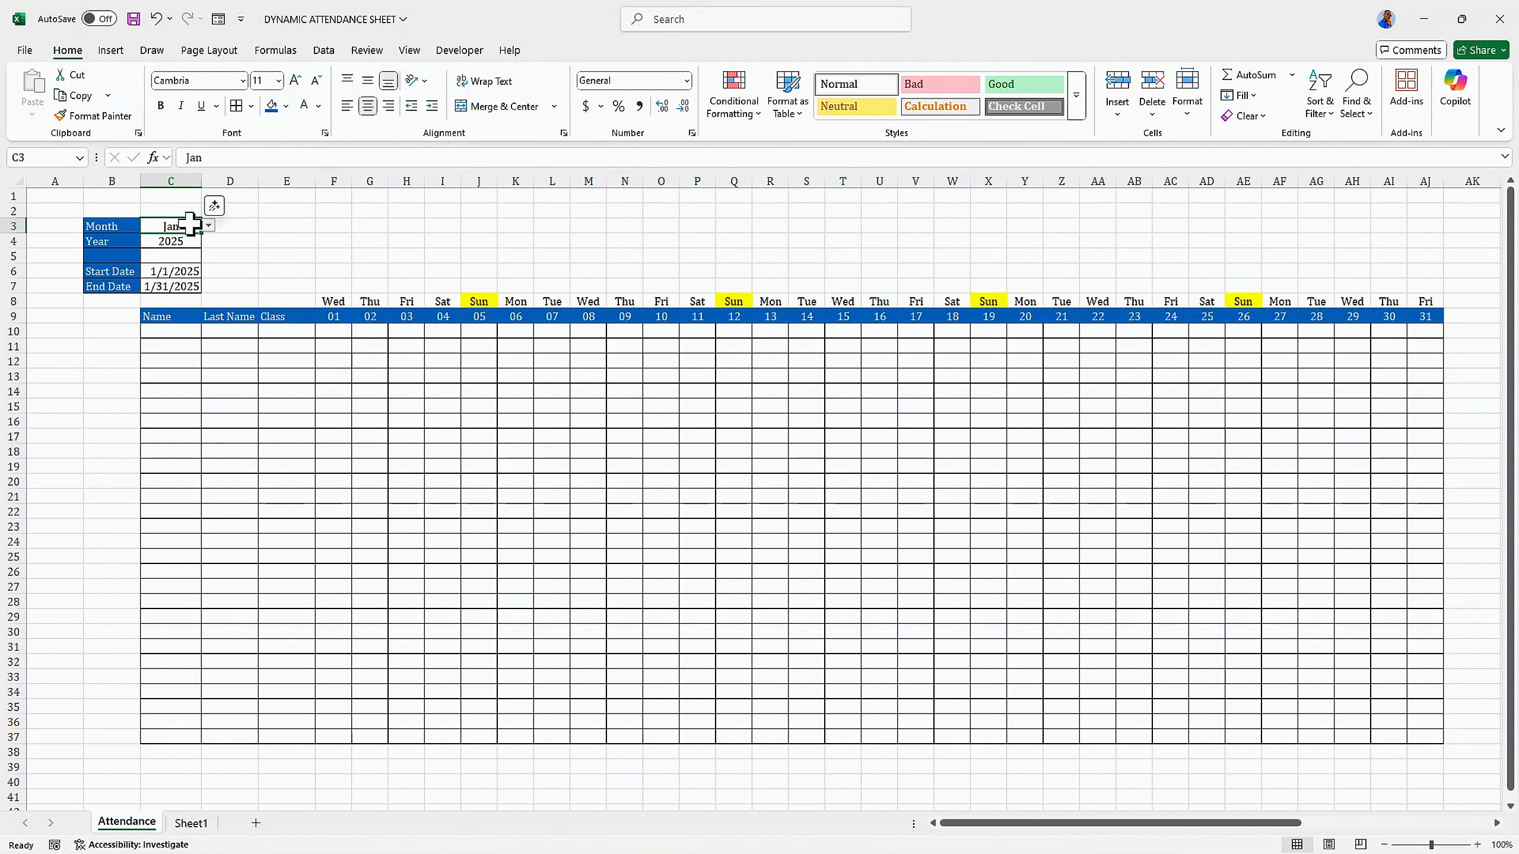
click(209, 227)
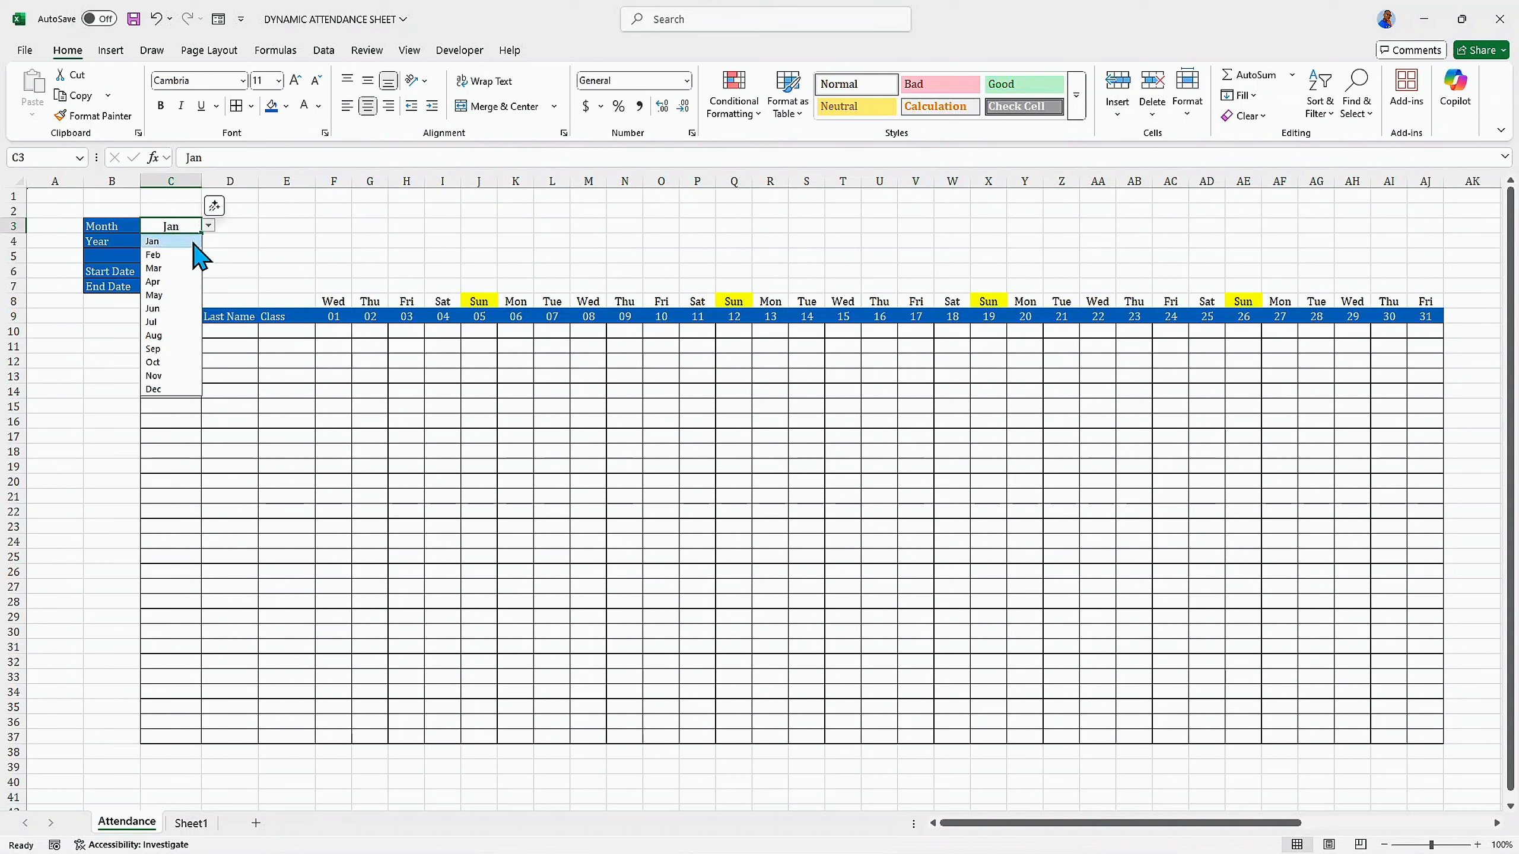
click(157, 347)
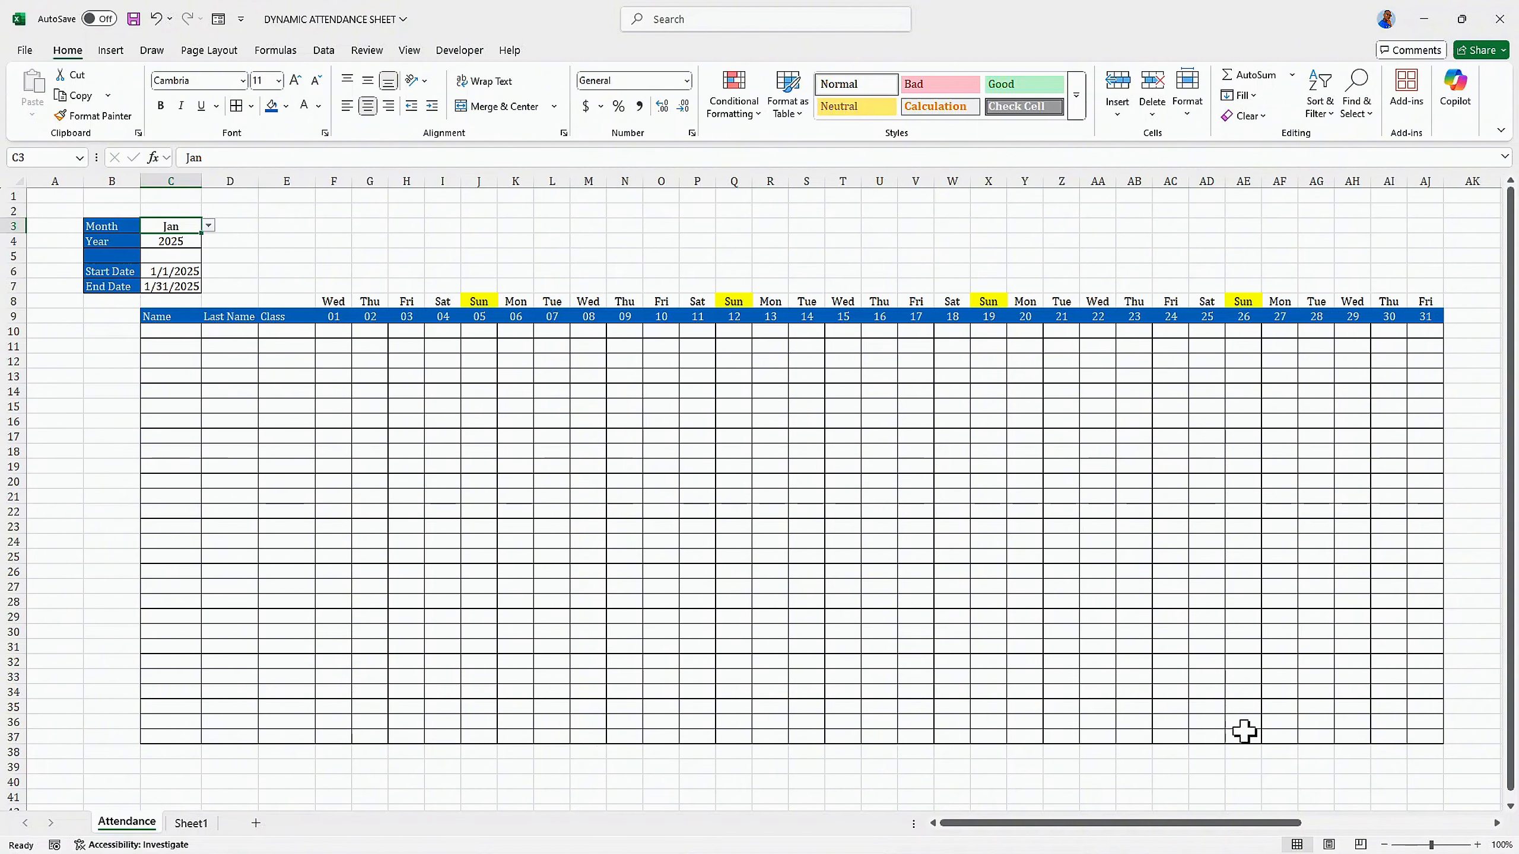
Step: Enter the headers Total Present in AK9 and Total Absent in AL9, just after the last date column
drag(1123, 825, 1284, 825)
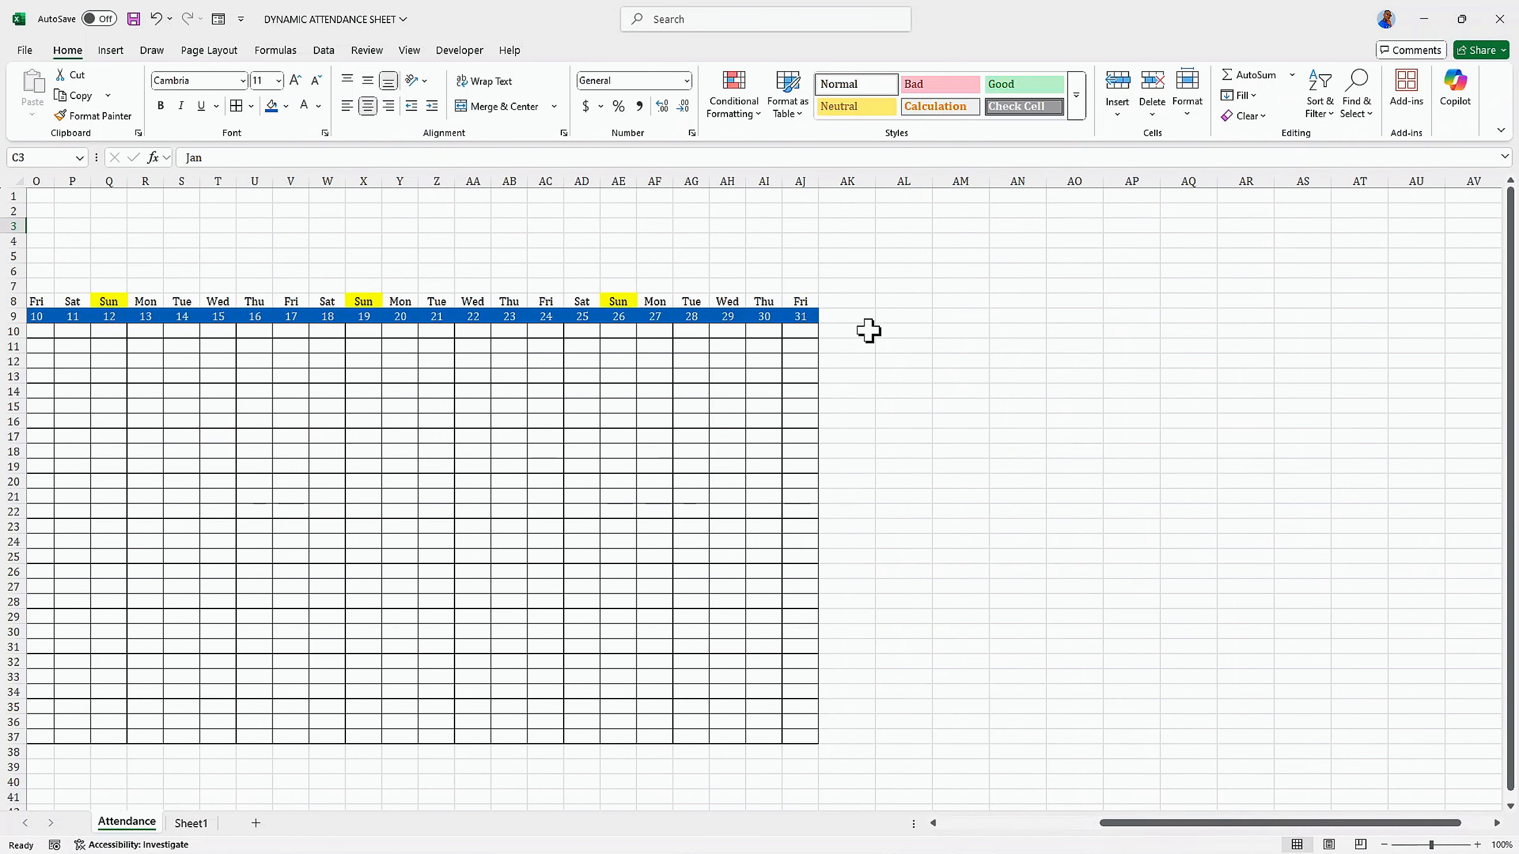
click(842, 317)
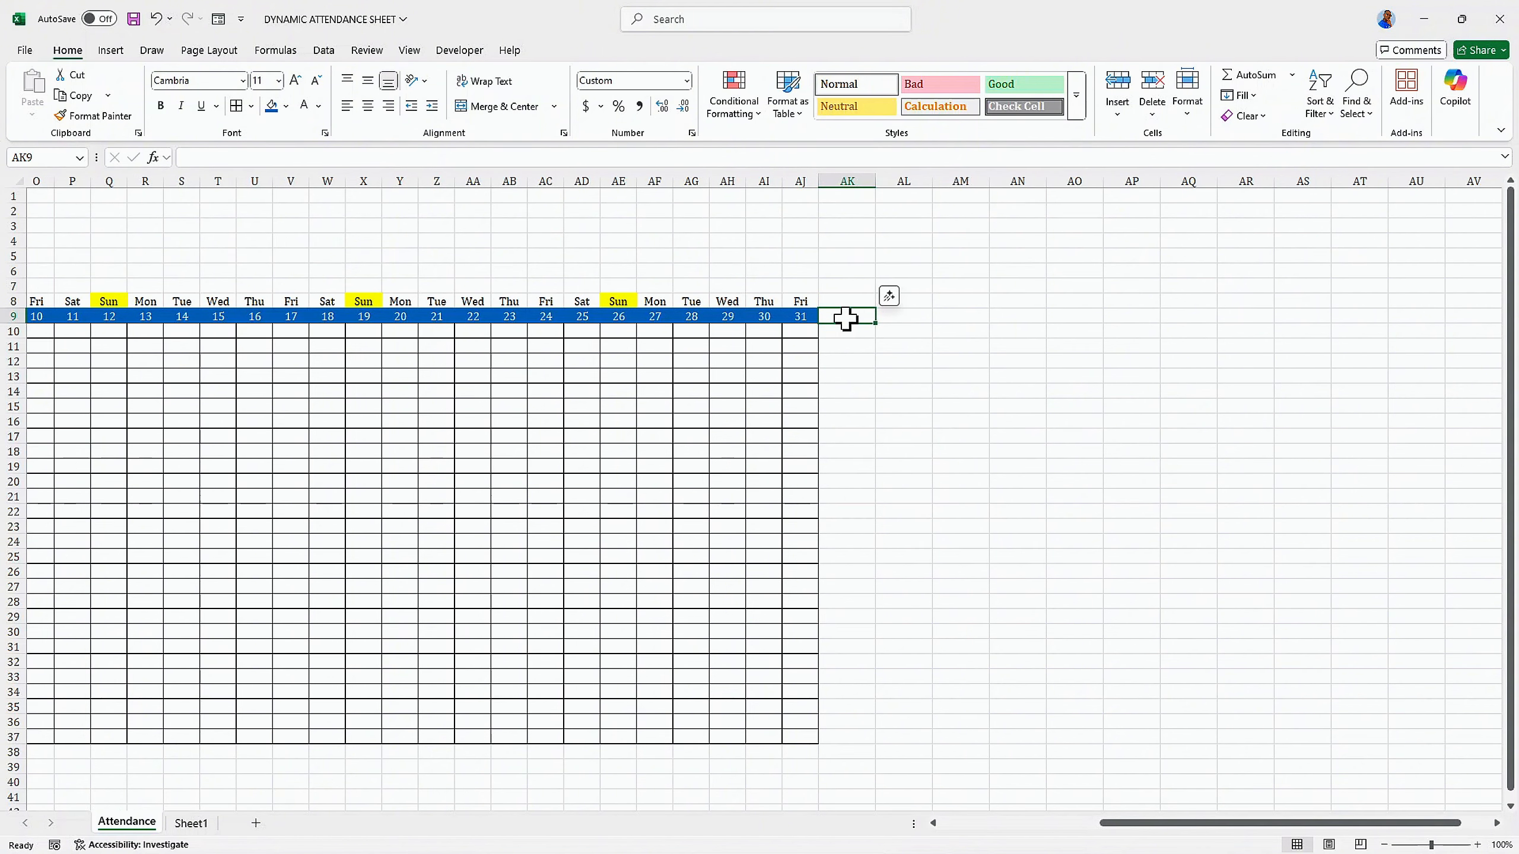
text(Total Present)
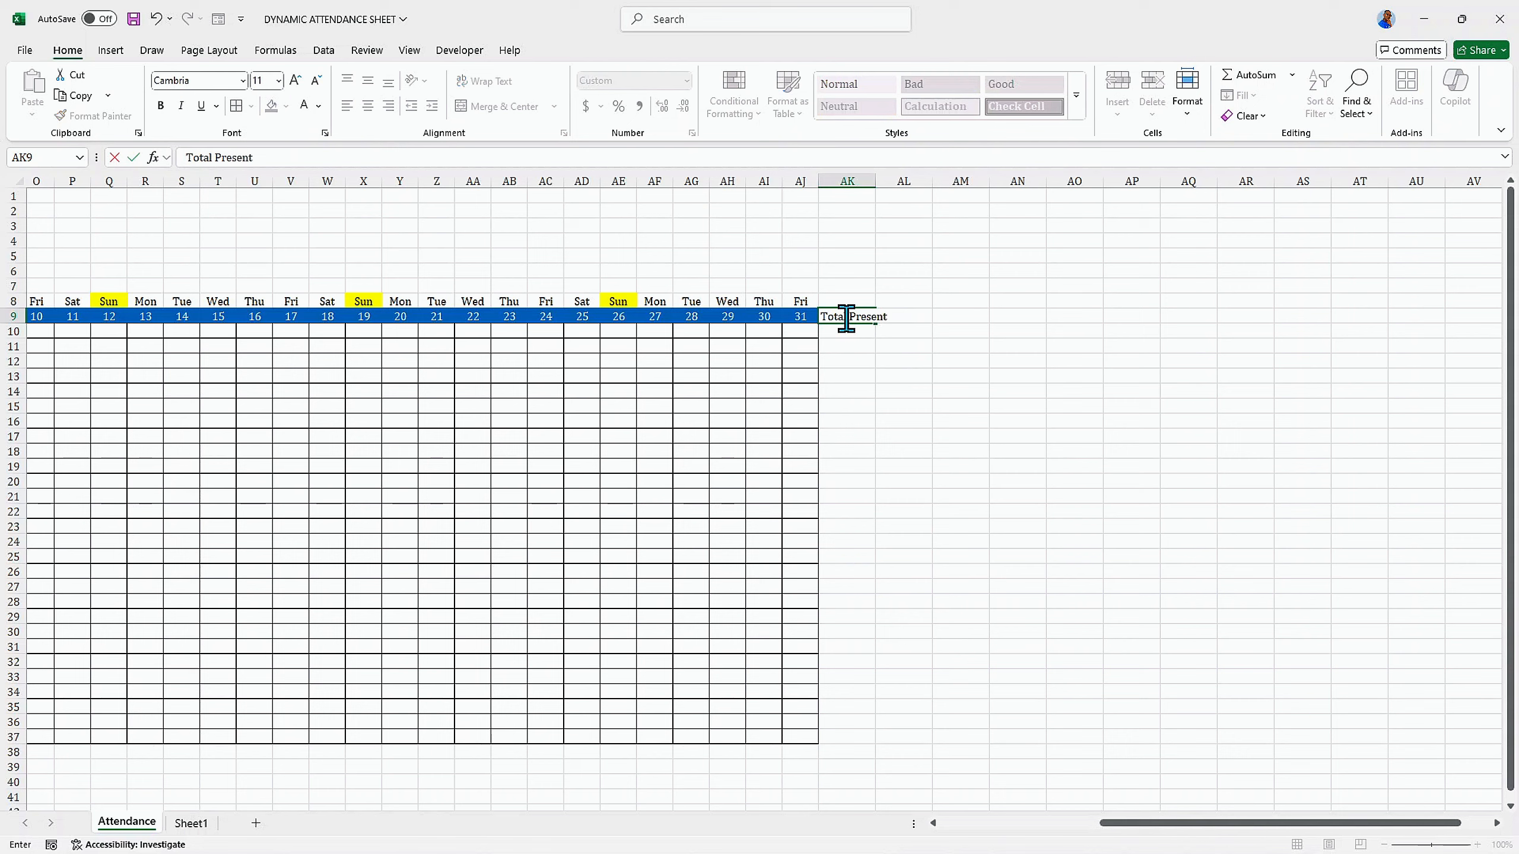
key(Tab)
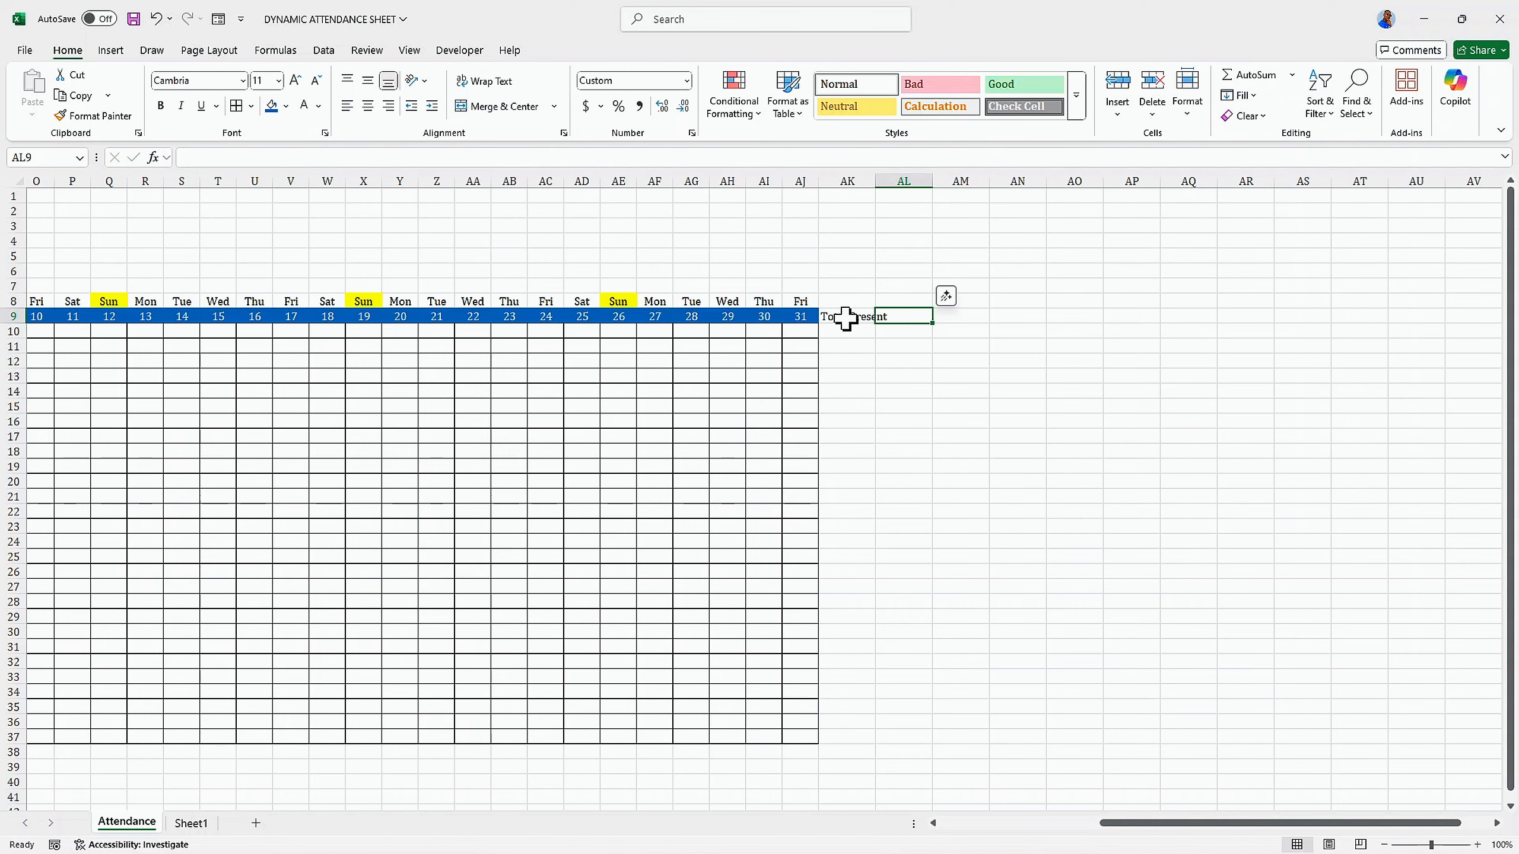
text(Total Absent)
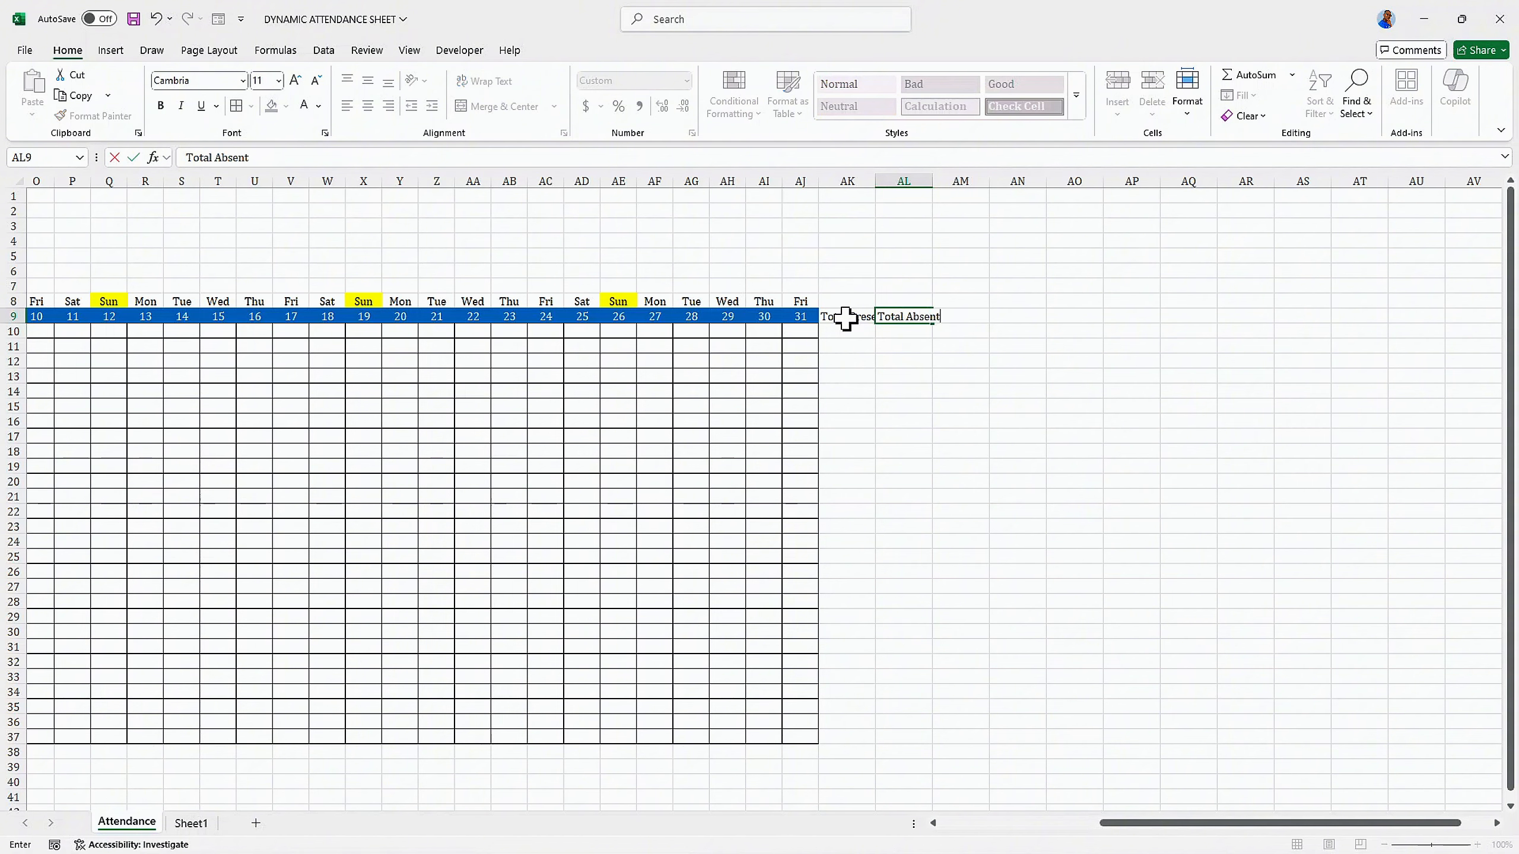
key(Up)
Step: Label AK7 as Sch/Work days and AK8 as Holidays above the Total Present header
key(Up)
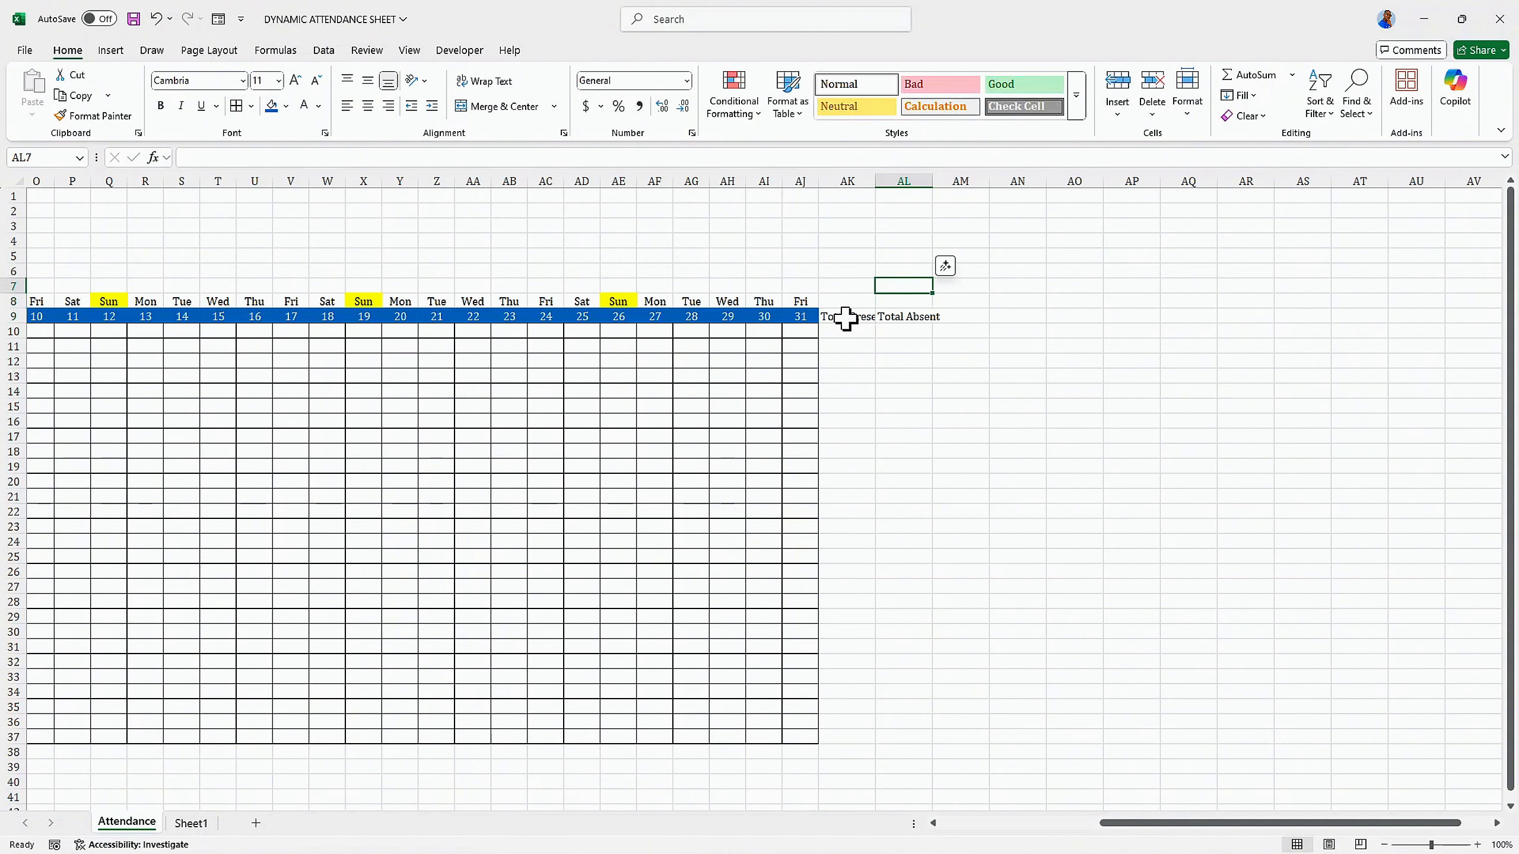
key(Left)
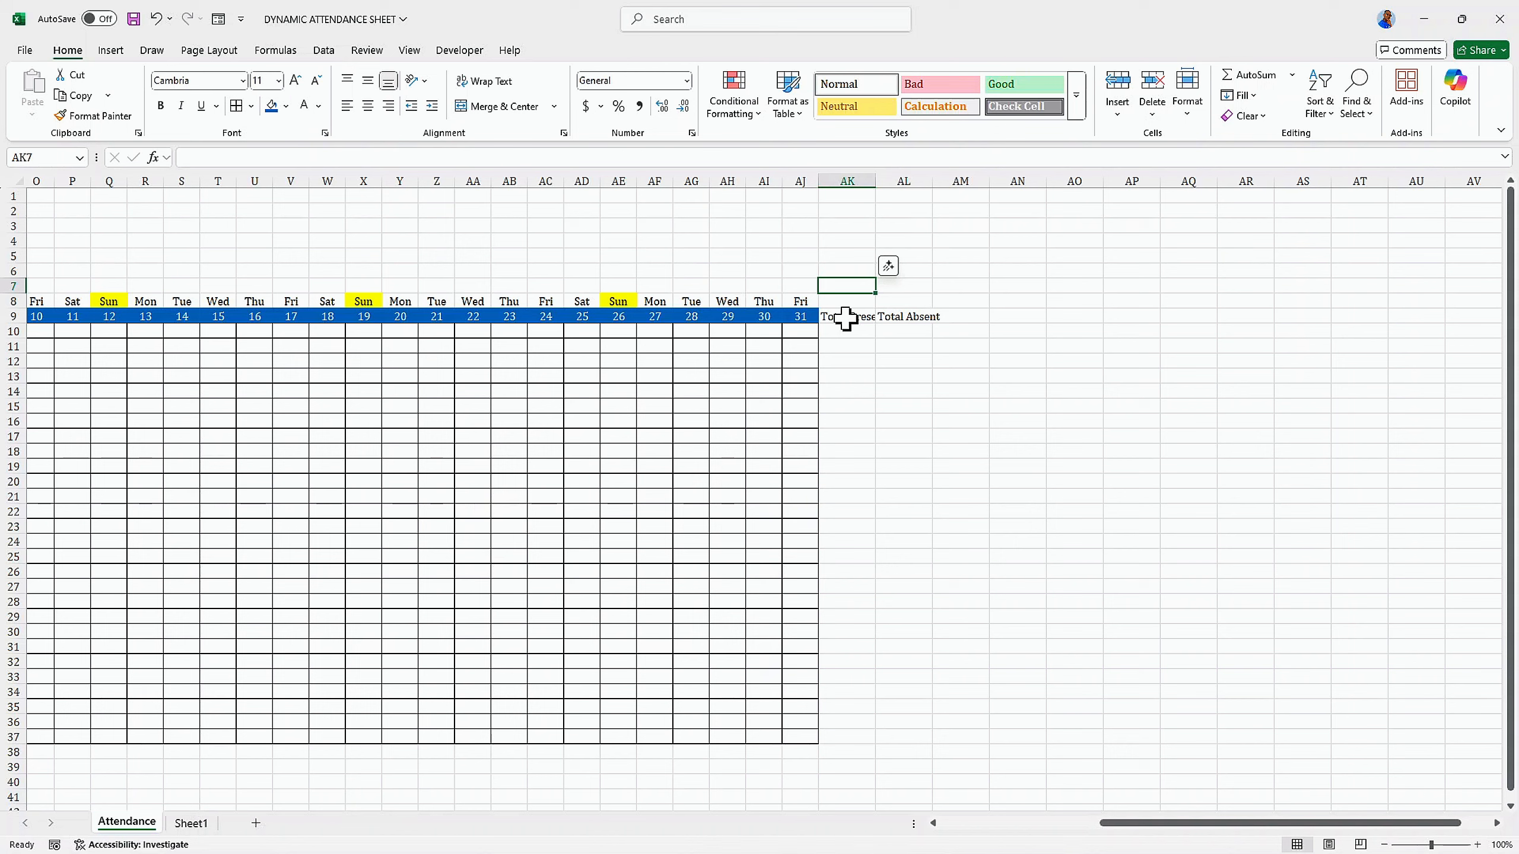
text(Sc)
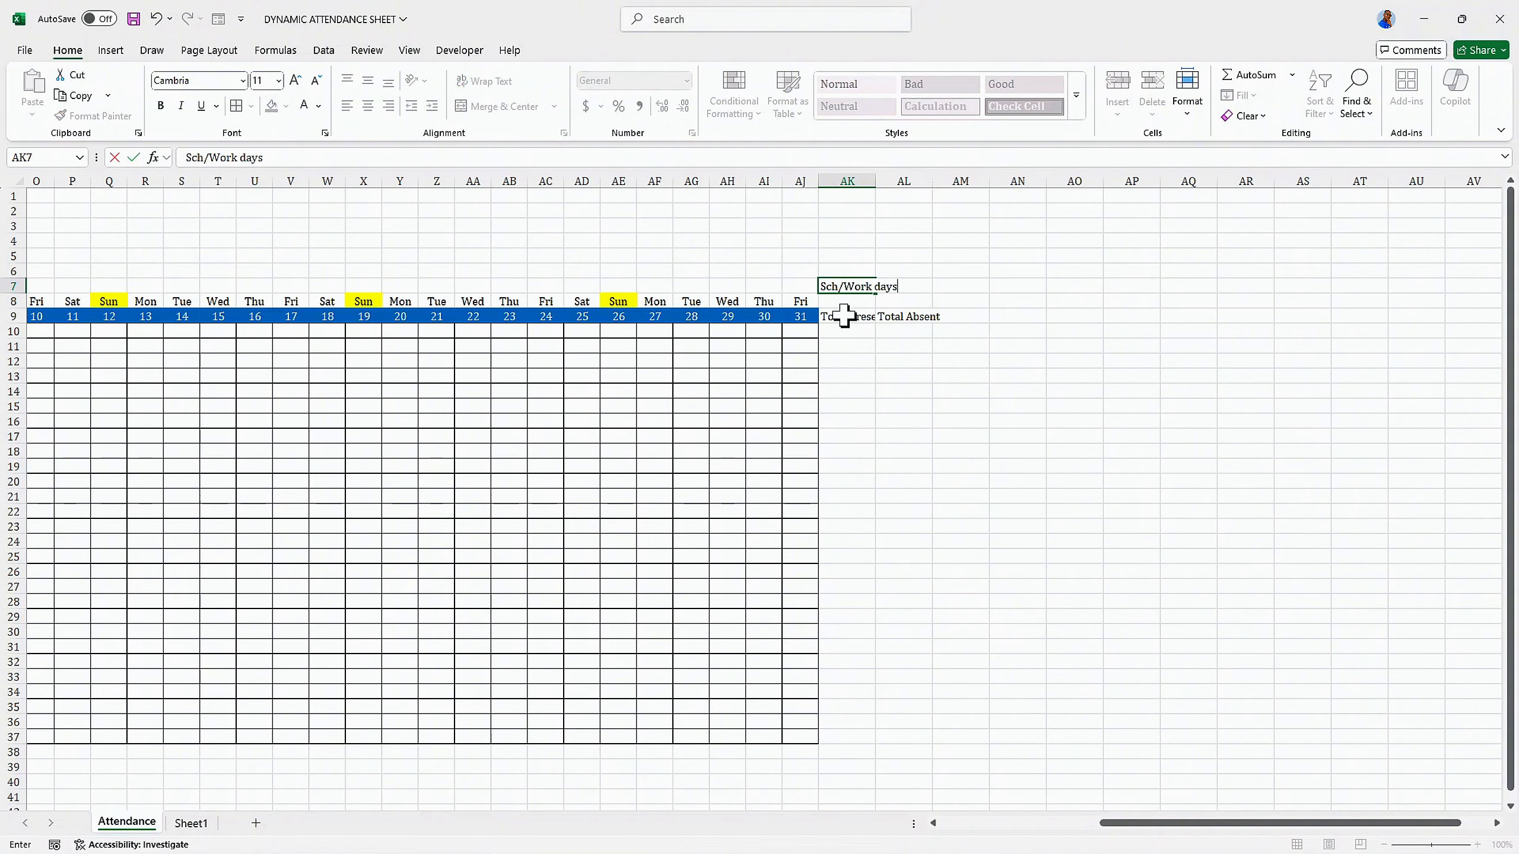
text(h/Work days)
key(Return)
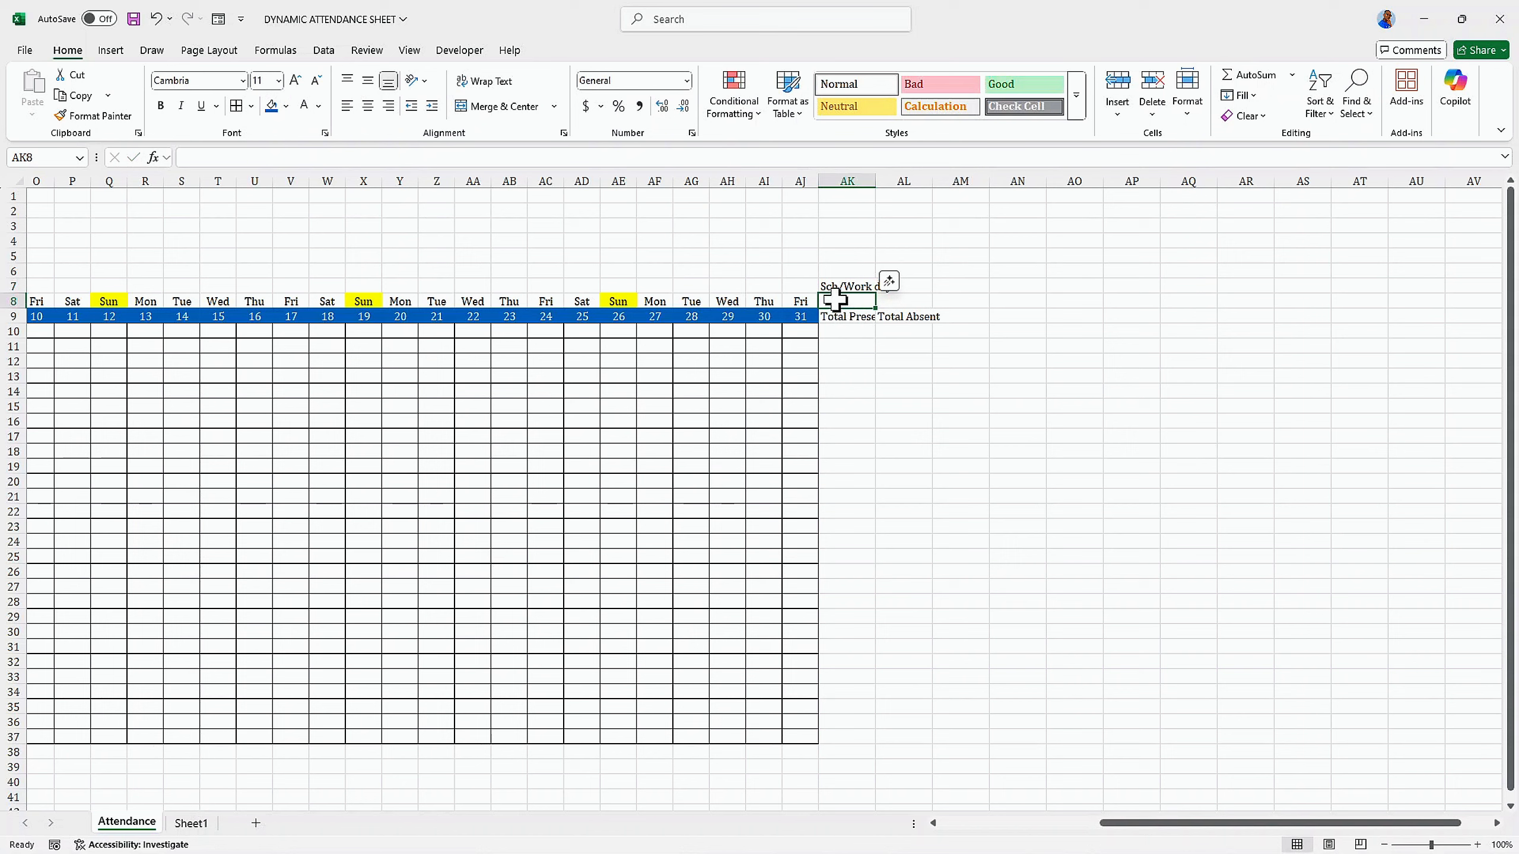
text(Tot)
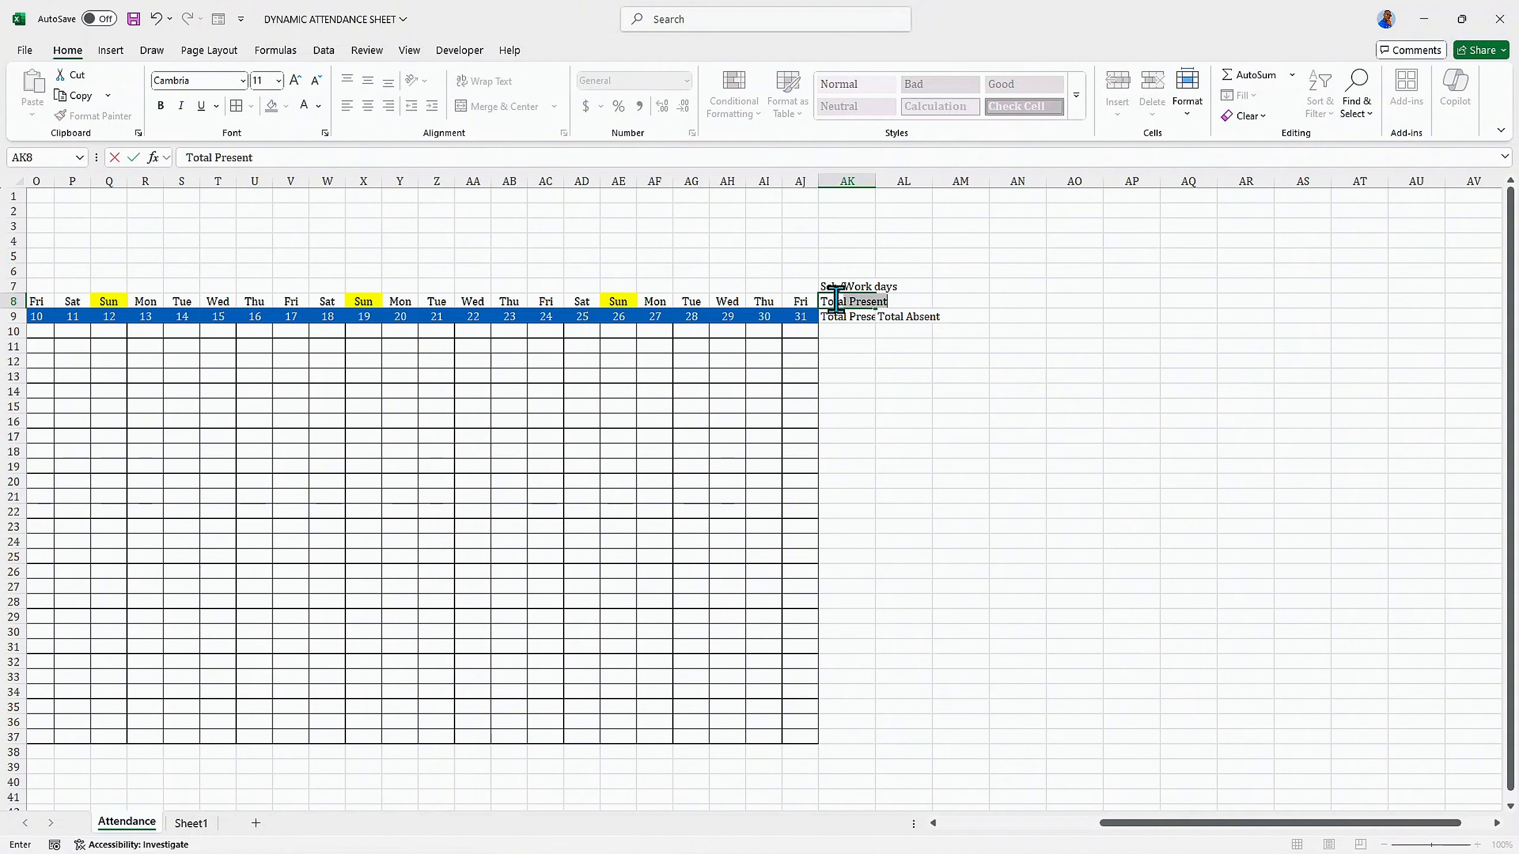
key(BackSpace)
click(903, 361)
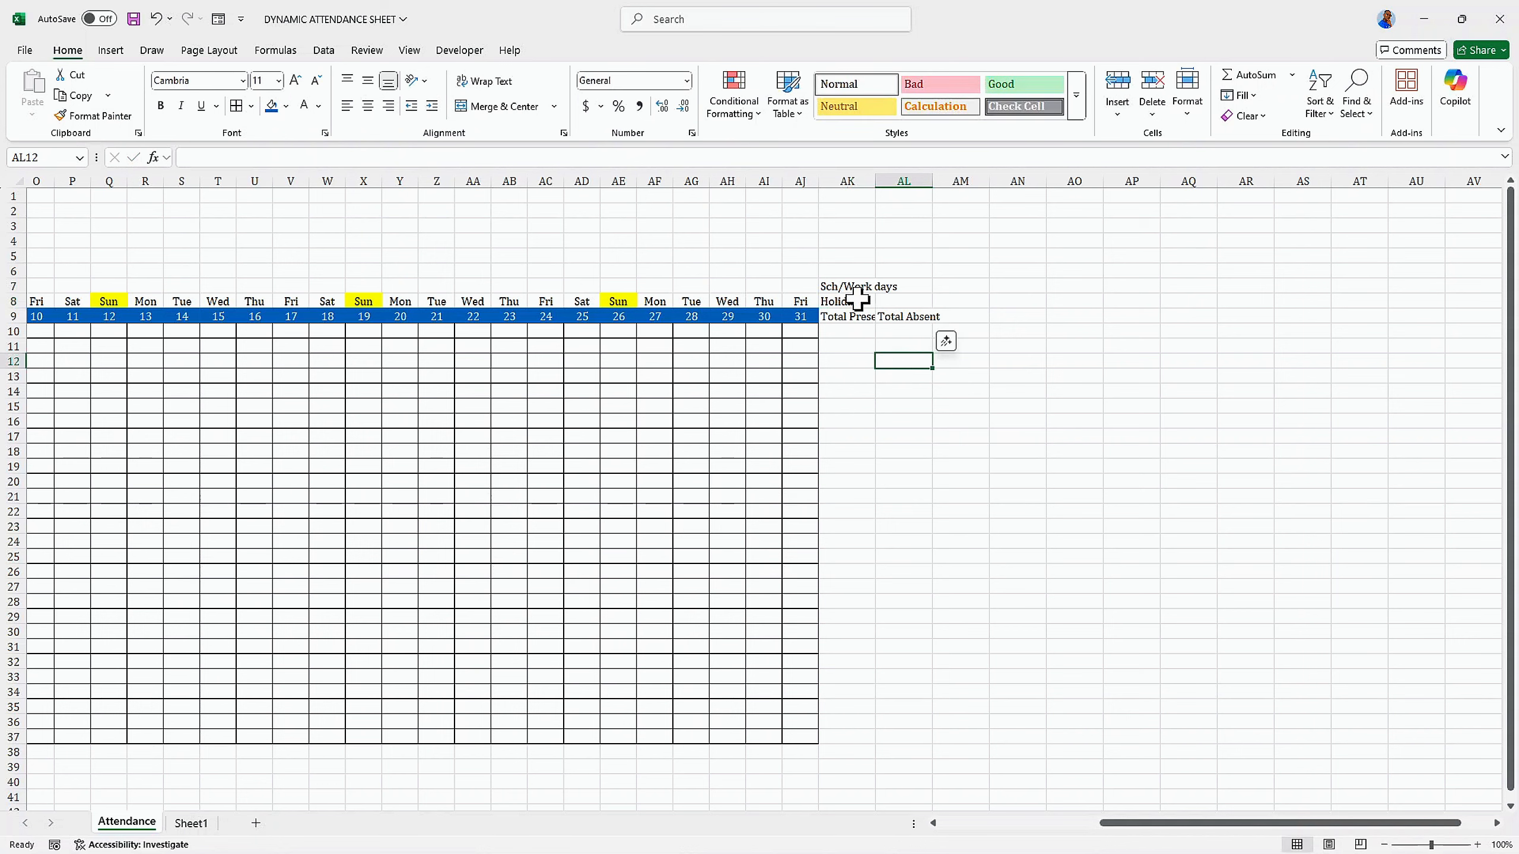
Step: Apply the blue fill and white font to the labels in AK7:AK9 and the Total Absent header in AL9
drag(851, 286, 859, 317)
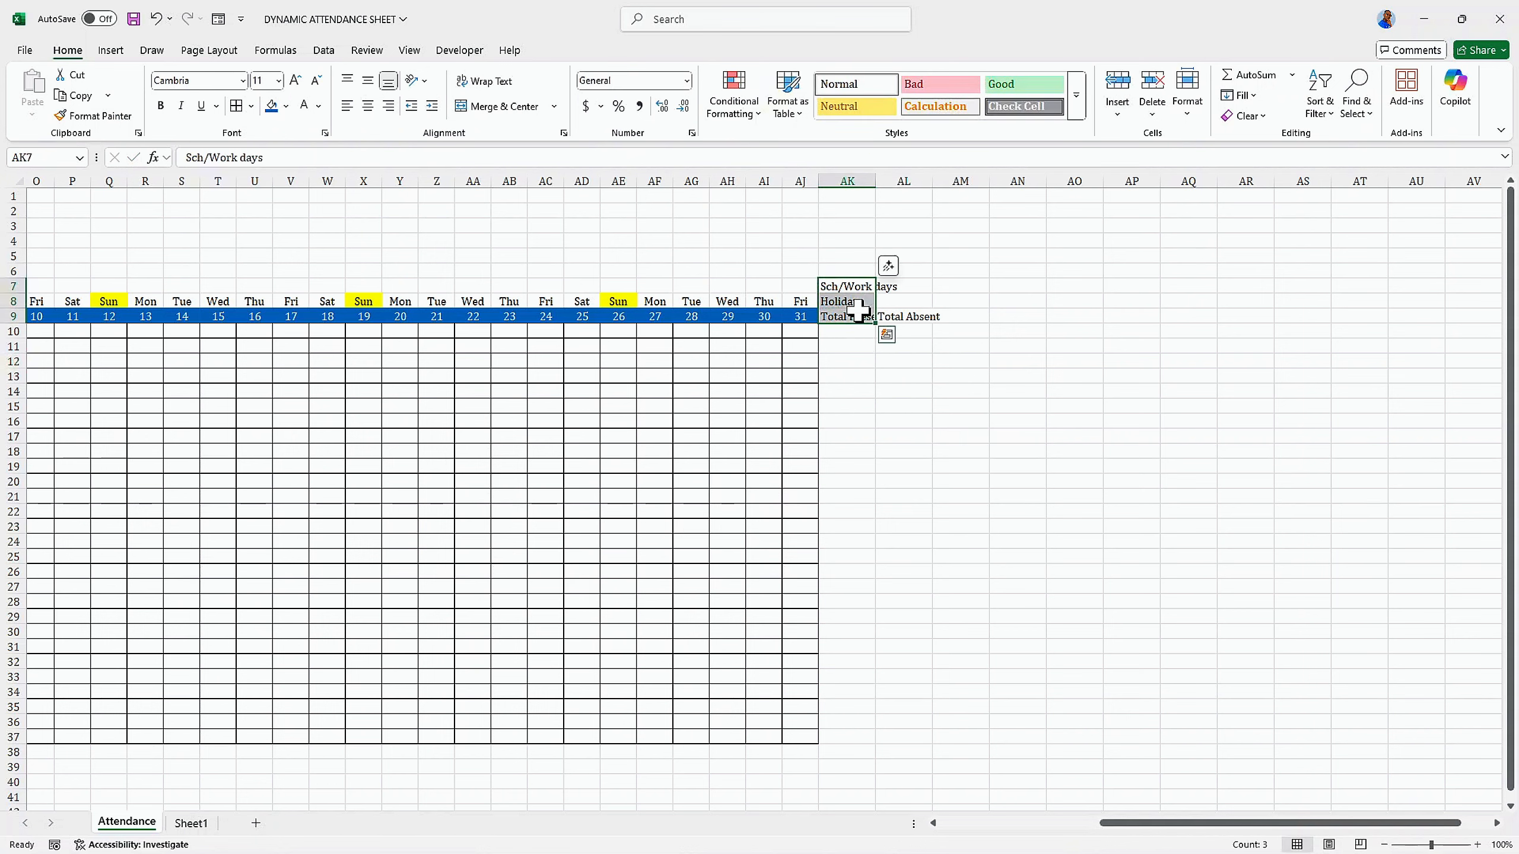
click(271, 106)
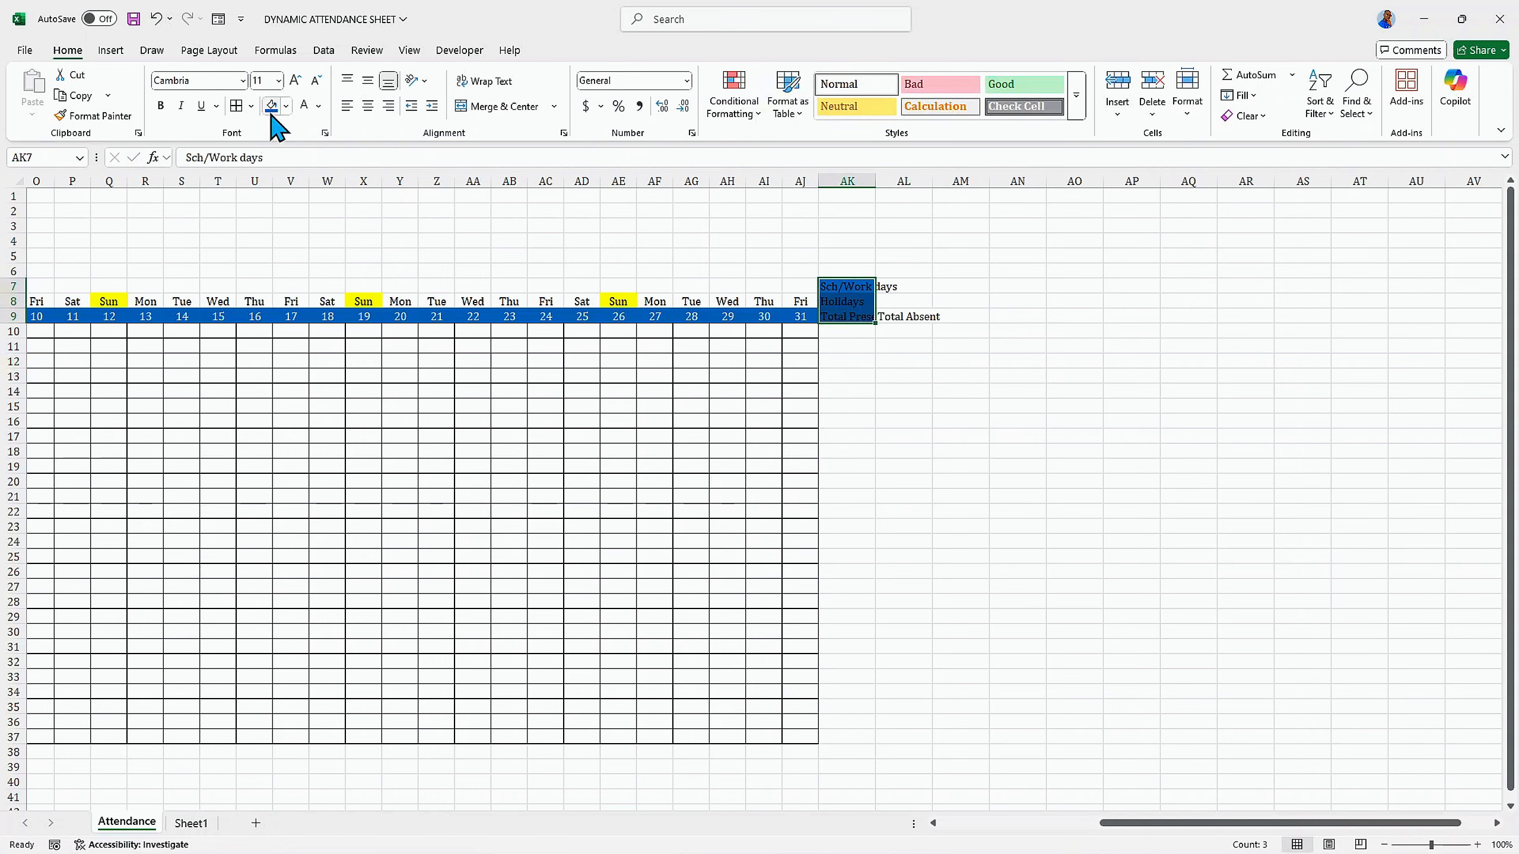
click(305, 106)
click(906, 317)
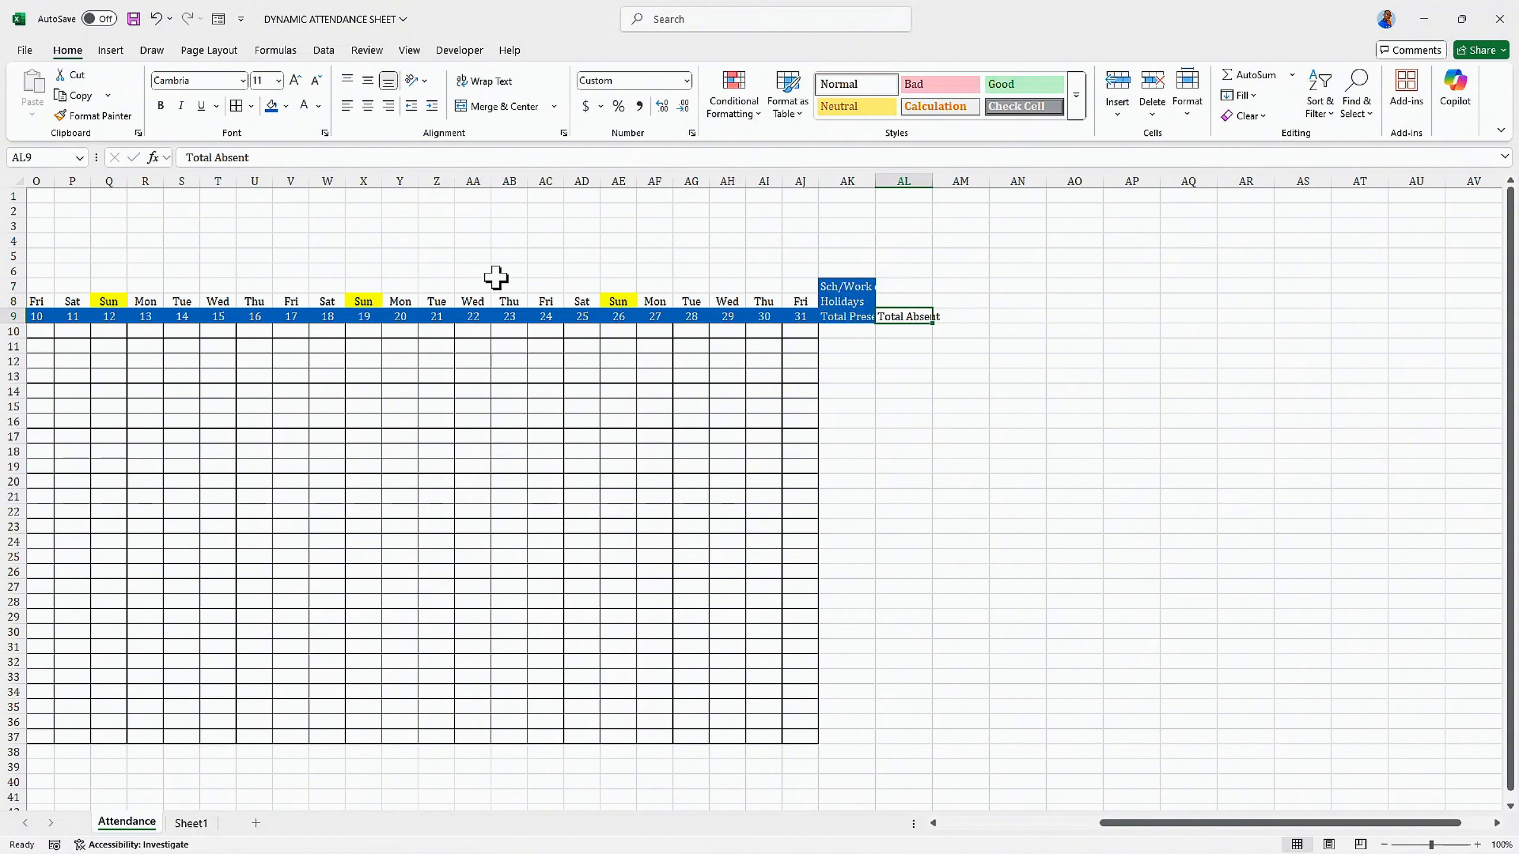
click(304, 106)
click(272, 106)
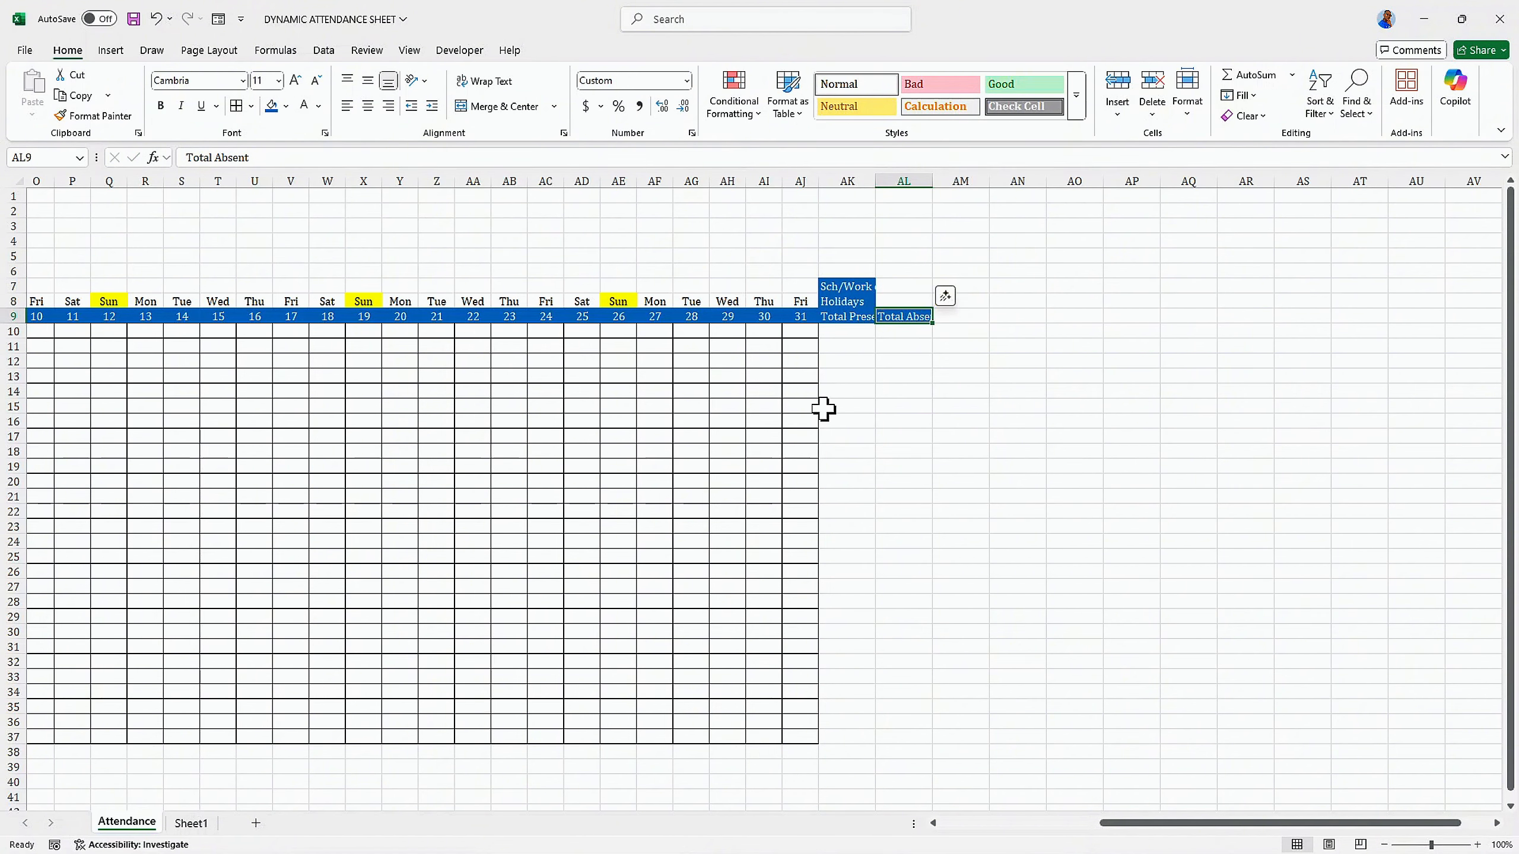
Step: Add all borders to the totals cells AK10:AL36 and to the value cells AL7:AL8
mouse_move(845, 334)
mouse_down()
mouse_move(888, 337)
mouse_move(876, 556)
mouse_move(901, 727)
mouse_up()
click(237, 106)
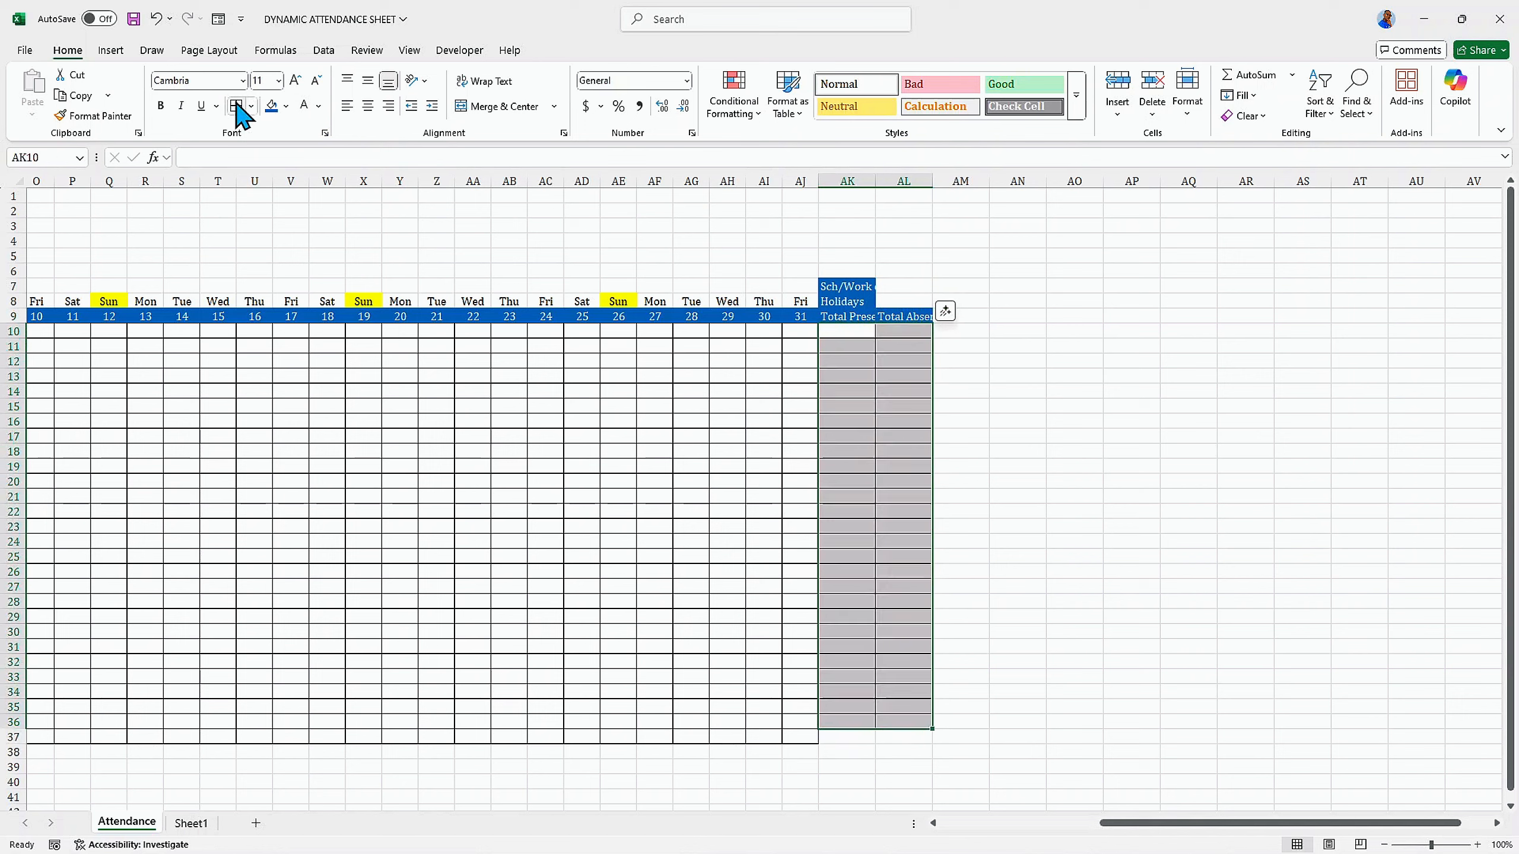
drag(887, 291, 890, 300)
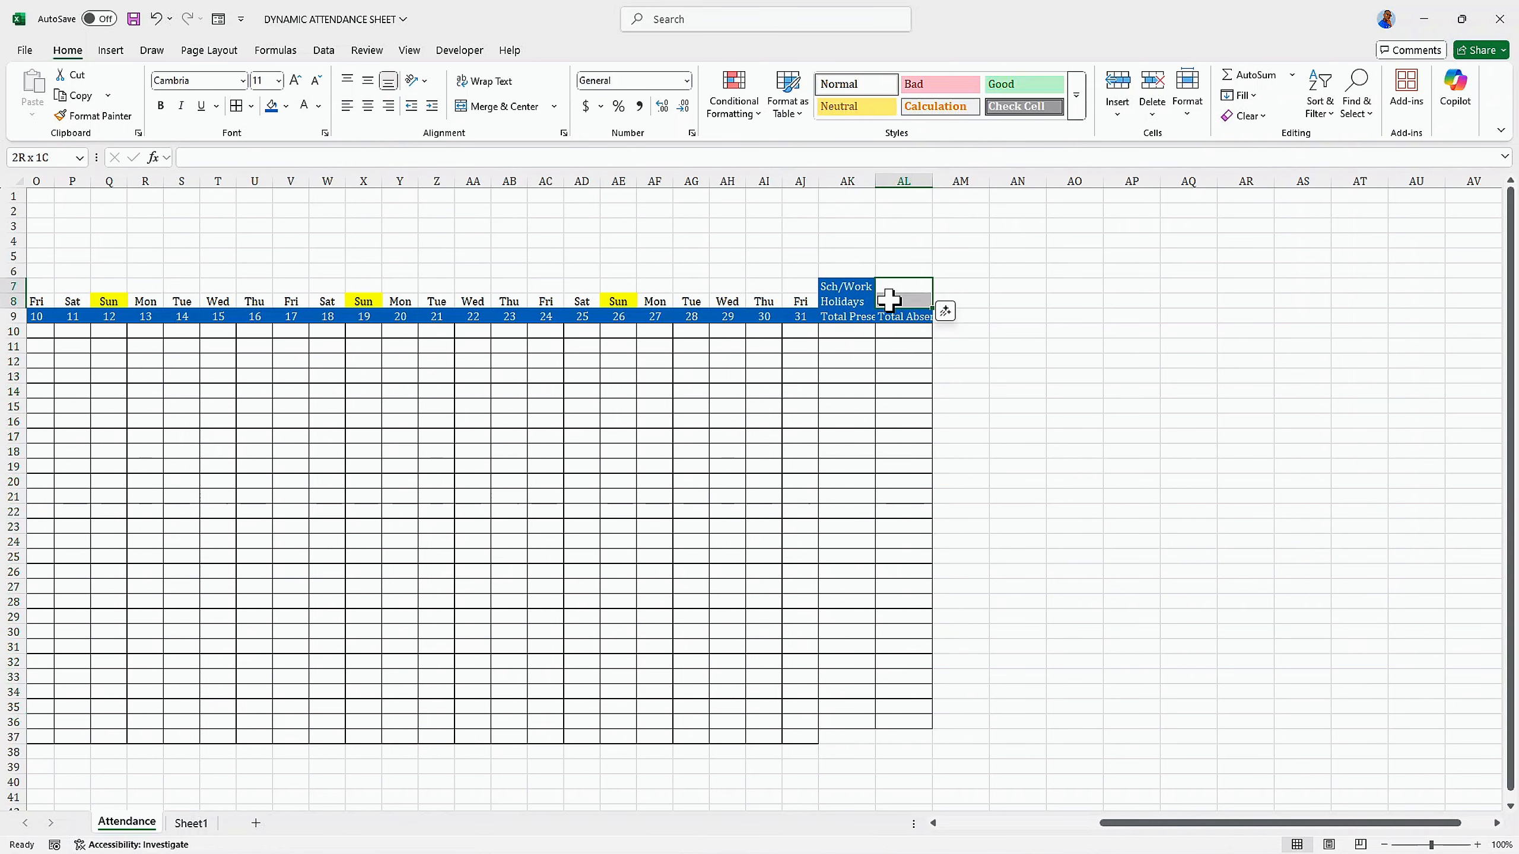
click(236, 107)
click(1074, 376)
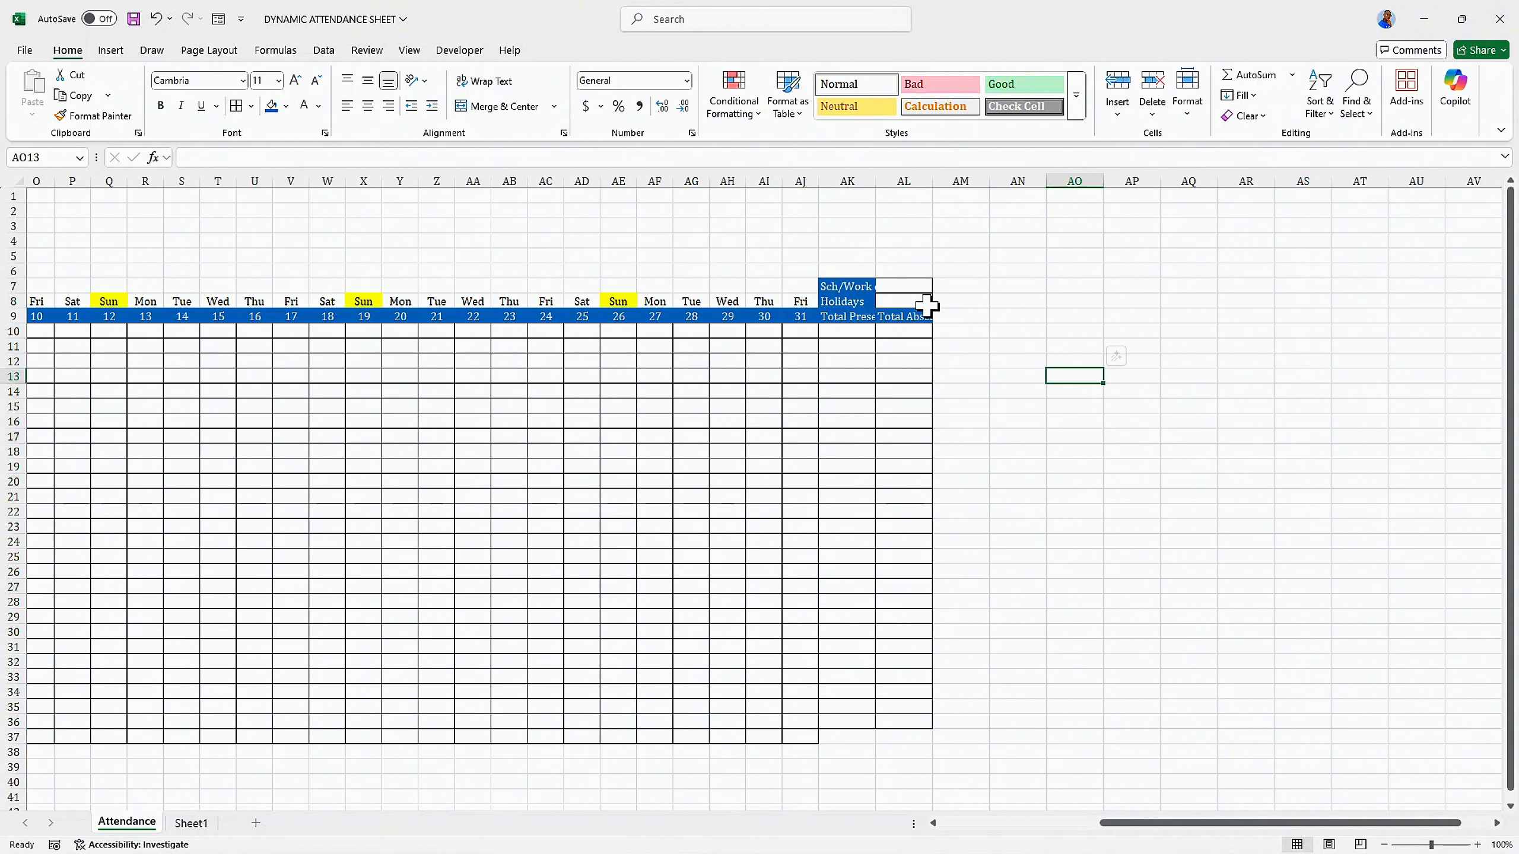
Step: Insert a narrow blank spacer column at AK before the totals block and autofit columns AL and AM to their labels
click(841, 175)
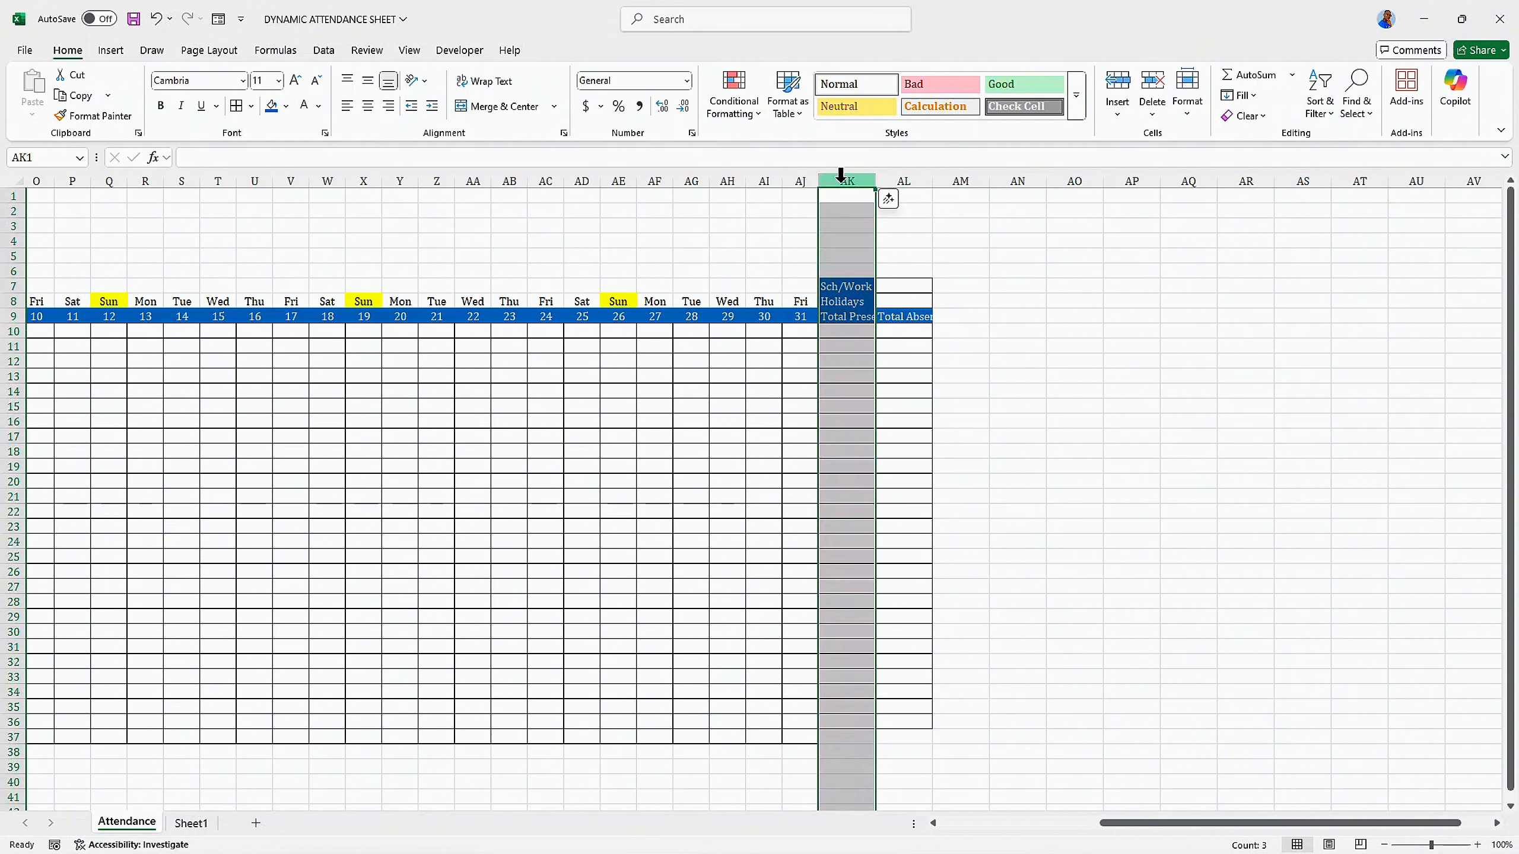
drag(876, 182, 841, 182)
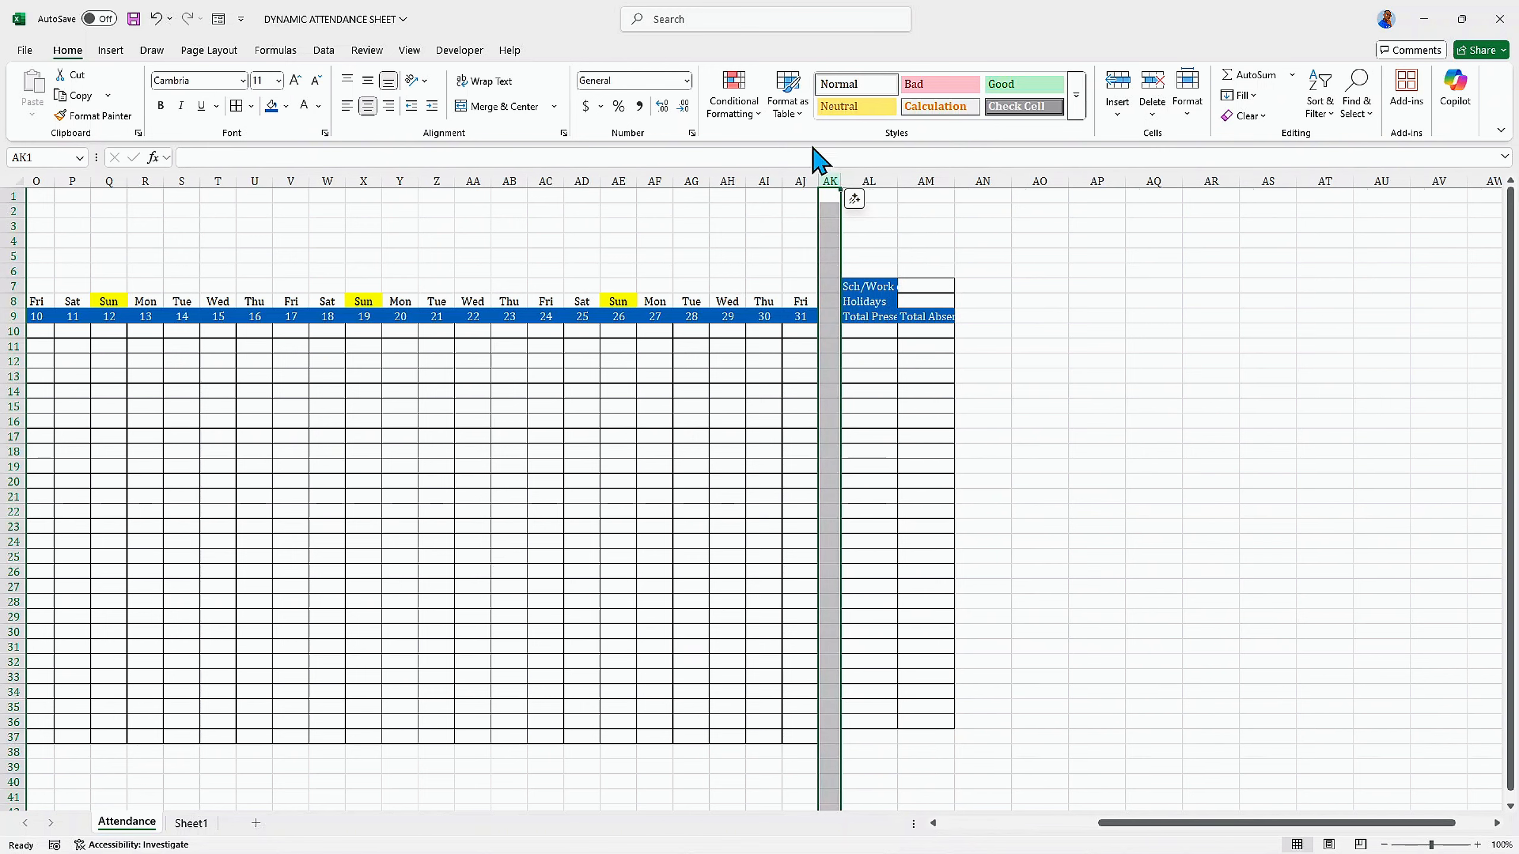
drag(841, 181, 833, 181)
click(967, 301)
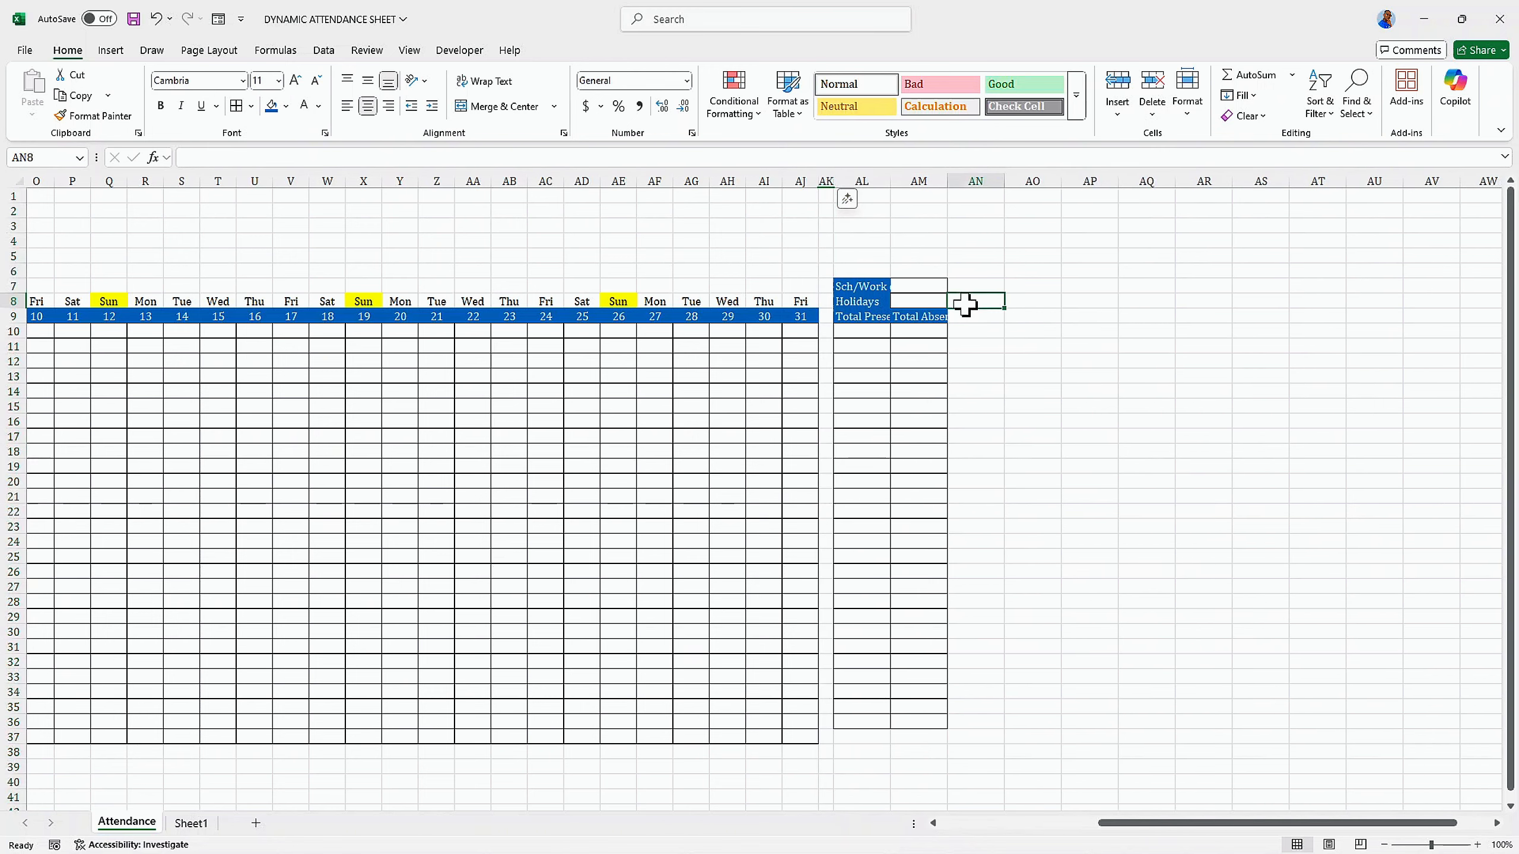
double_click(891, 181)
double_click(973, 186)
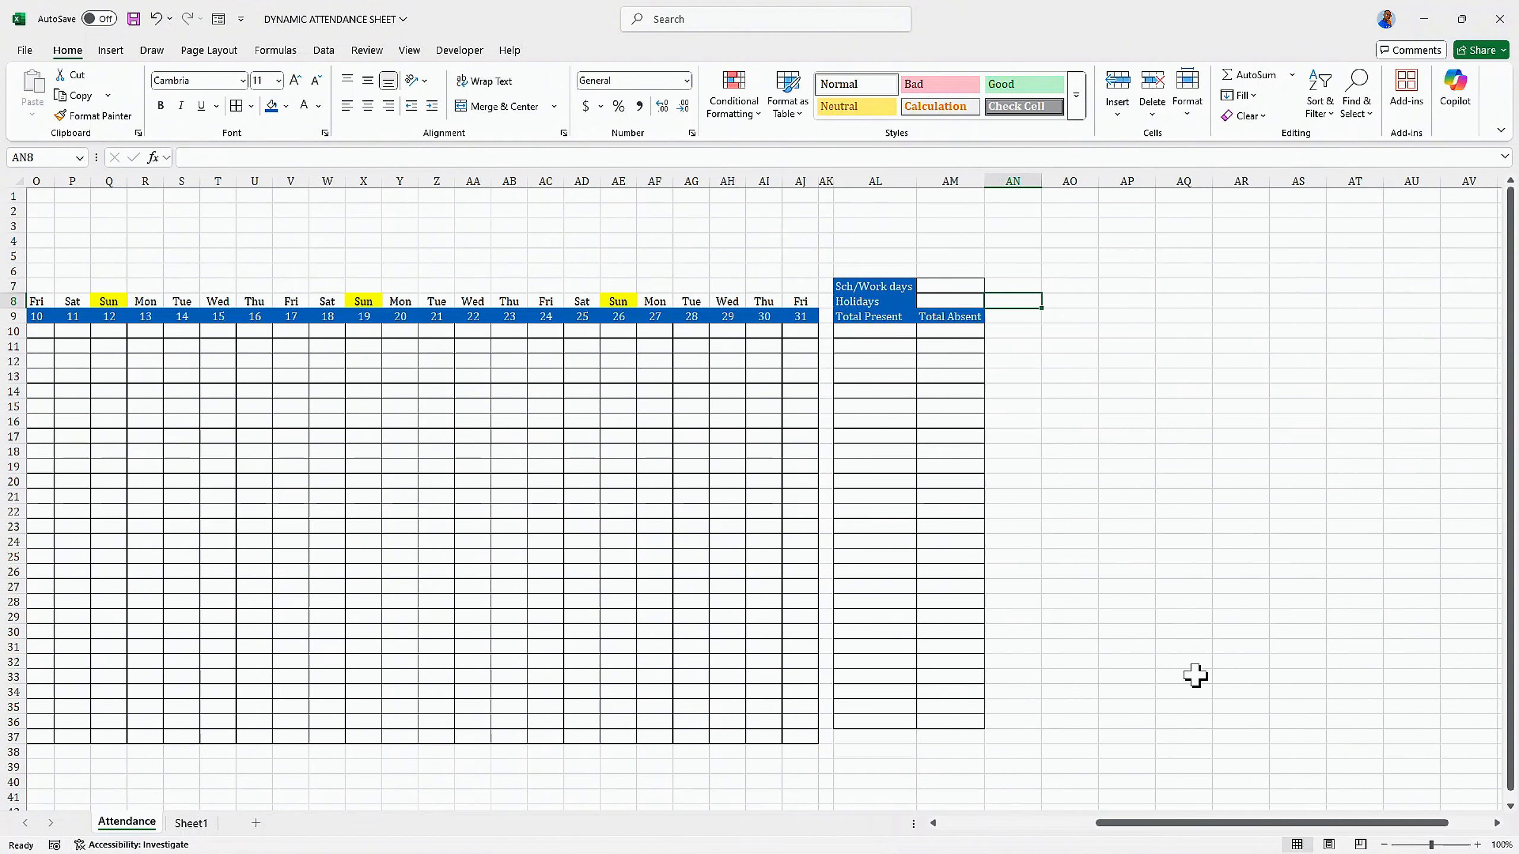
Step: Enter the symbol code numbers 10004, 10006 and 11044 in cells A9:A11 of the Attendance sheet
drag(1189, 824, 1034, 824)
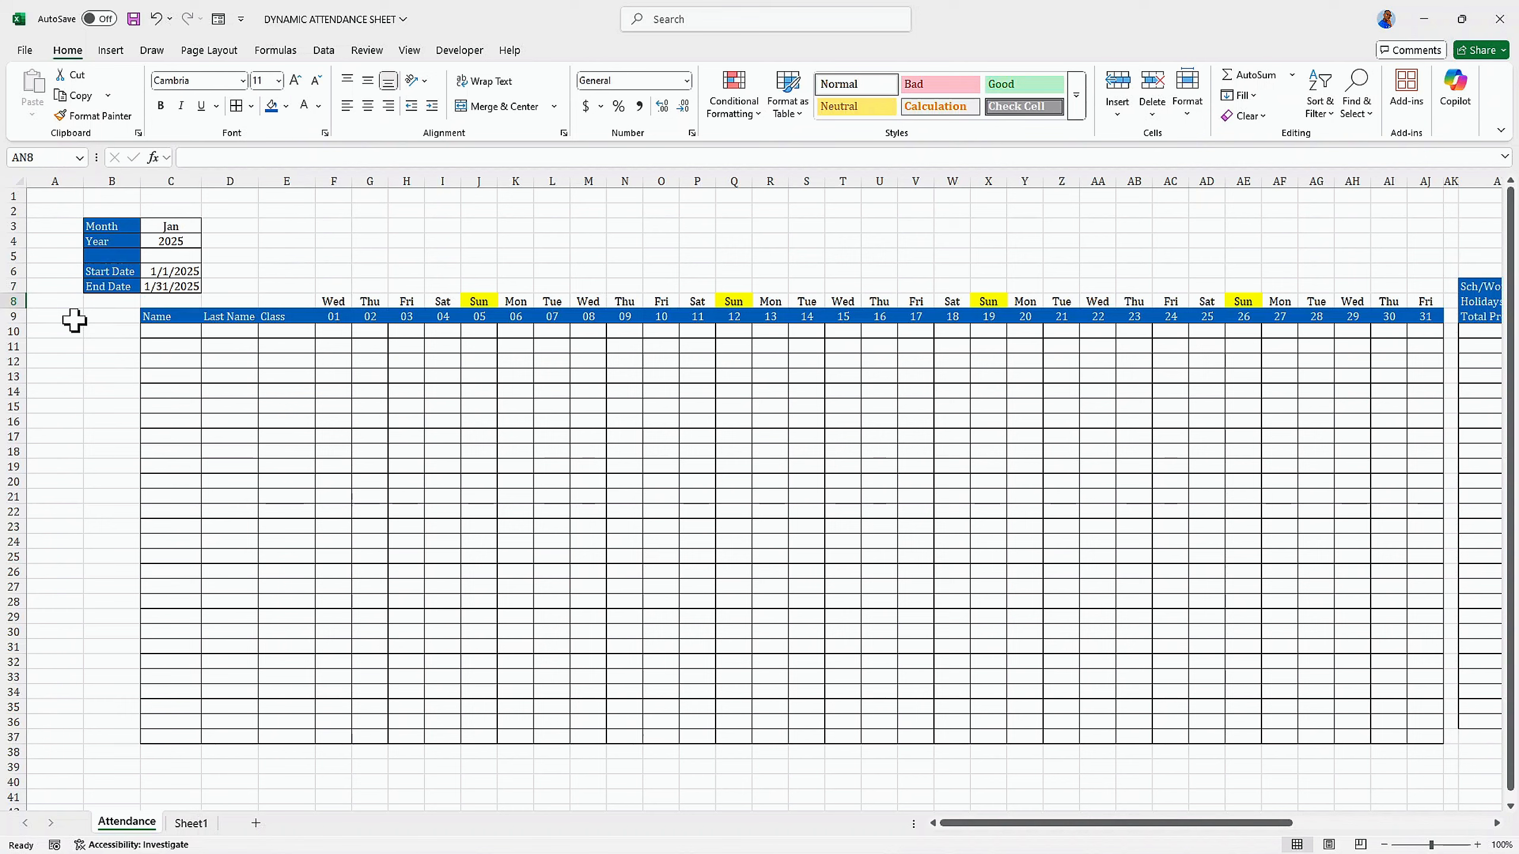
click(75, 321)
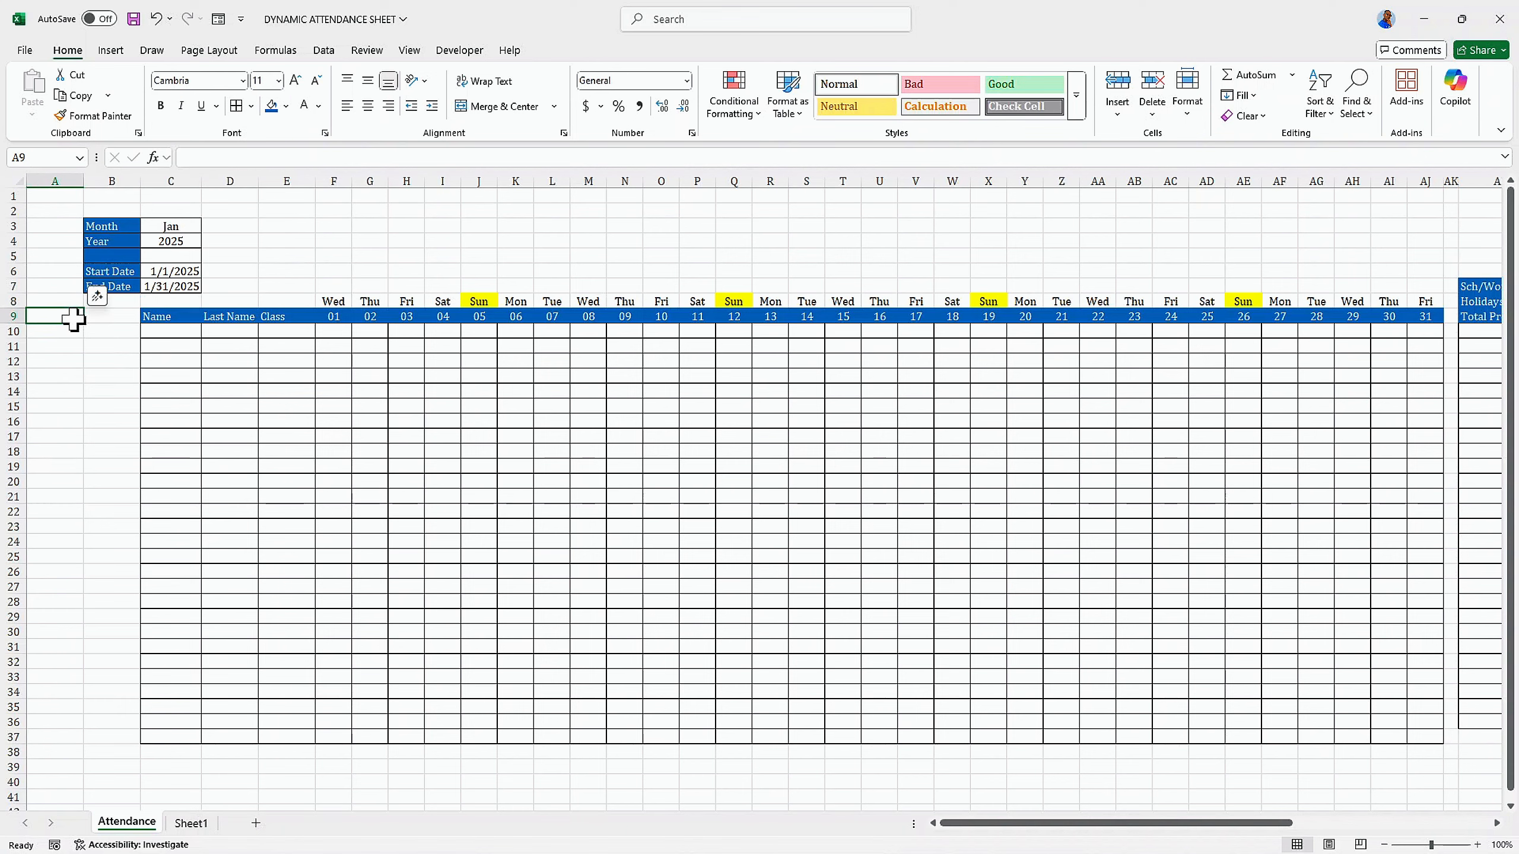
text(10004)
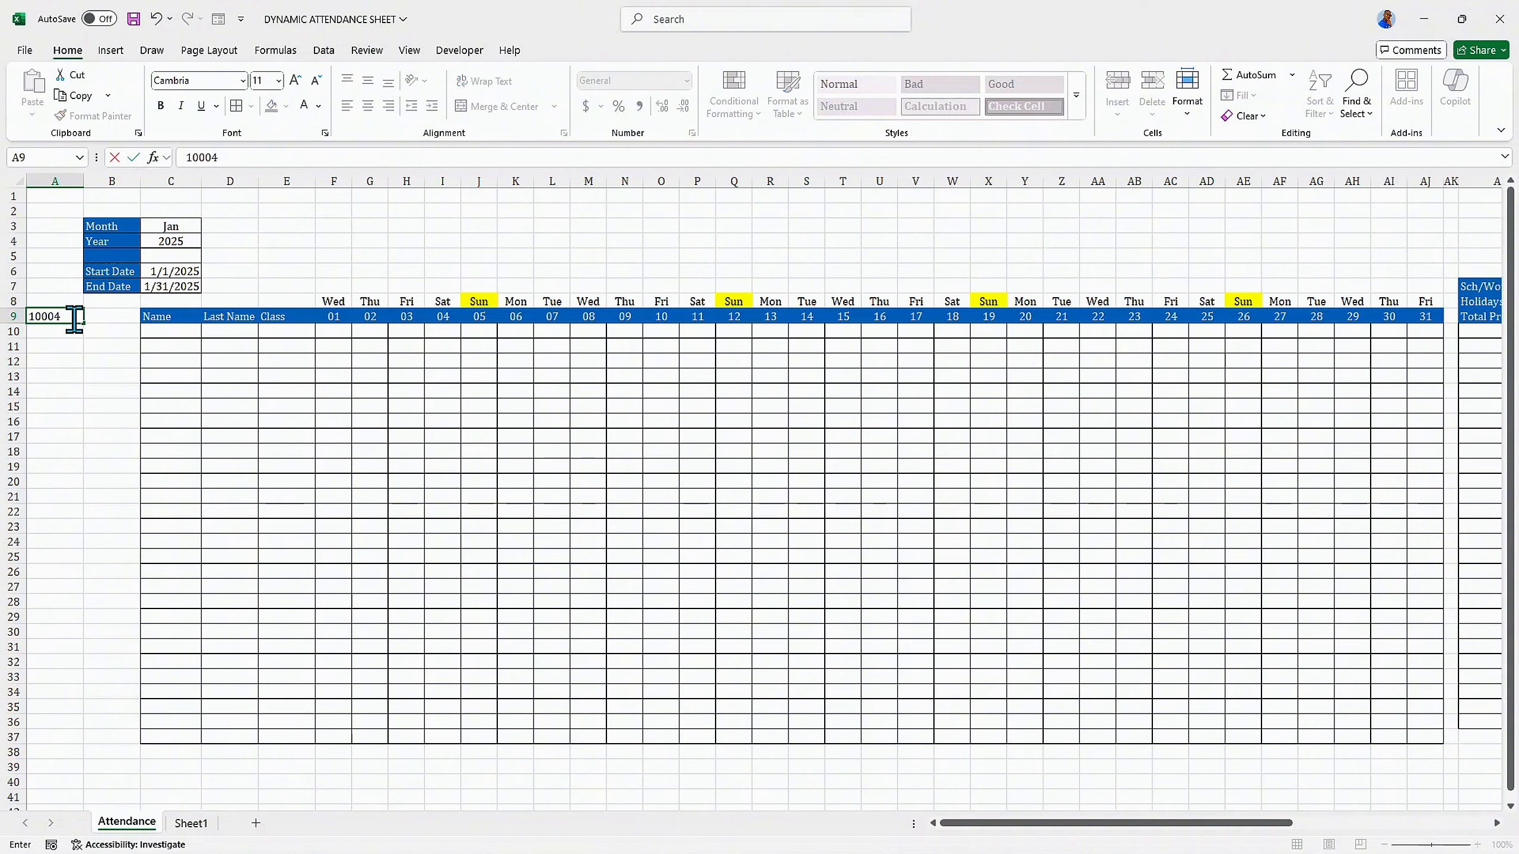
key(Return)
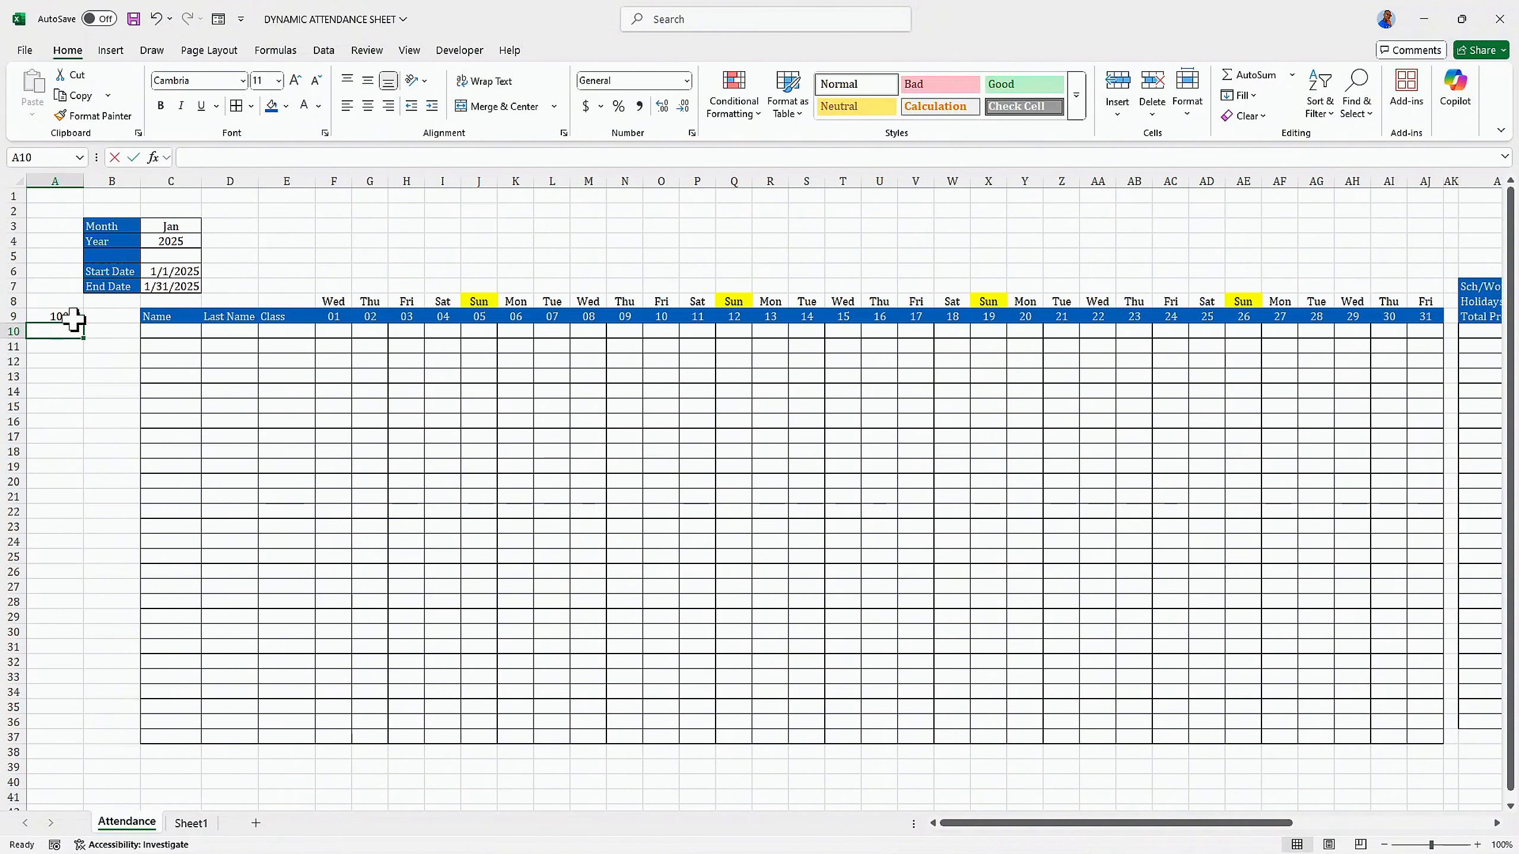
text(10)
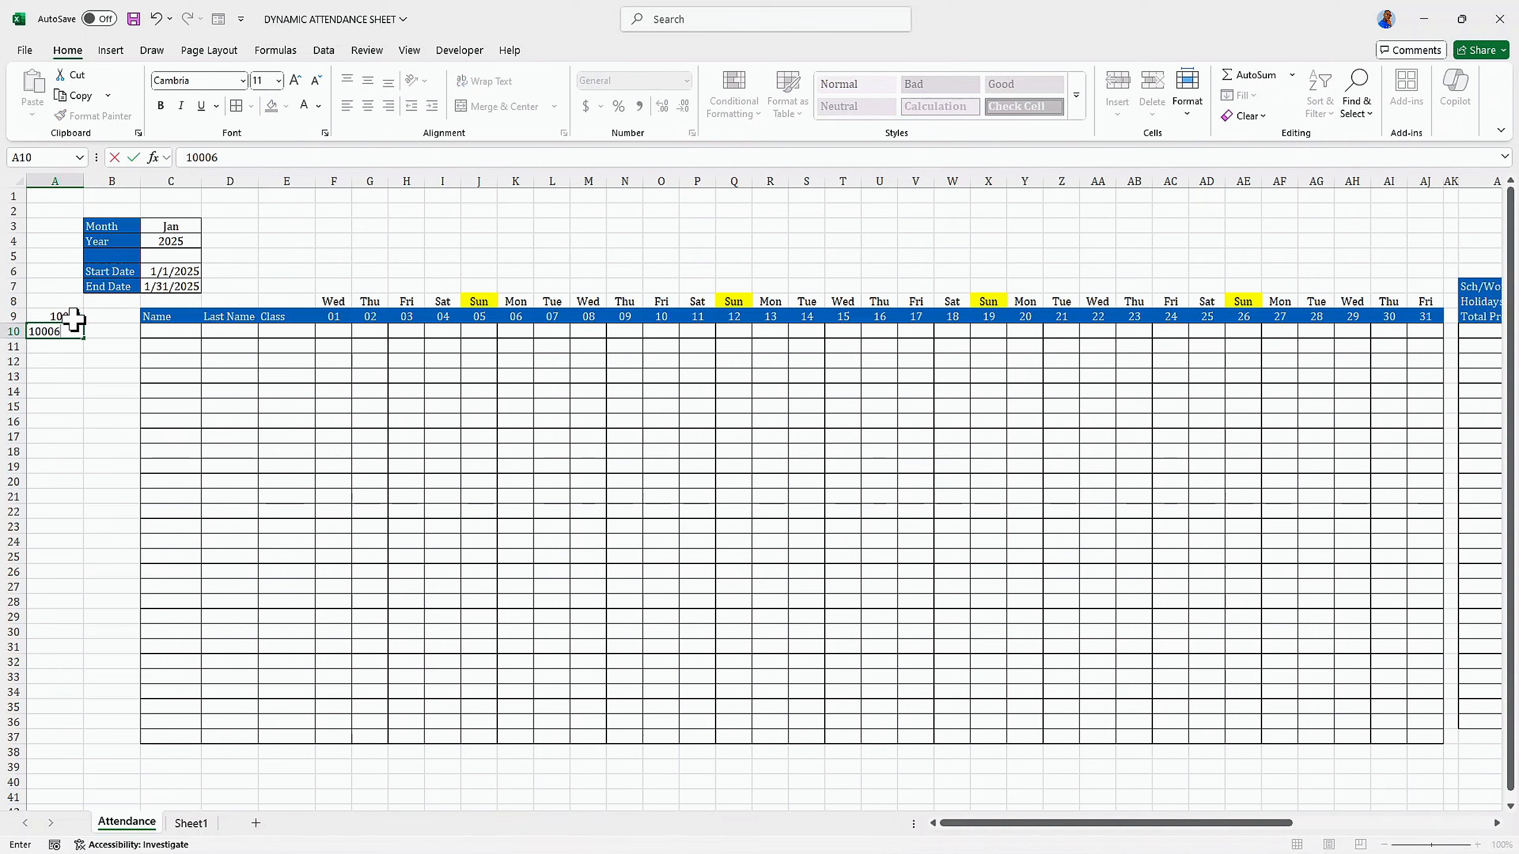
text(006)
key(Return)
key(Up)
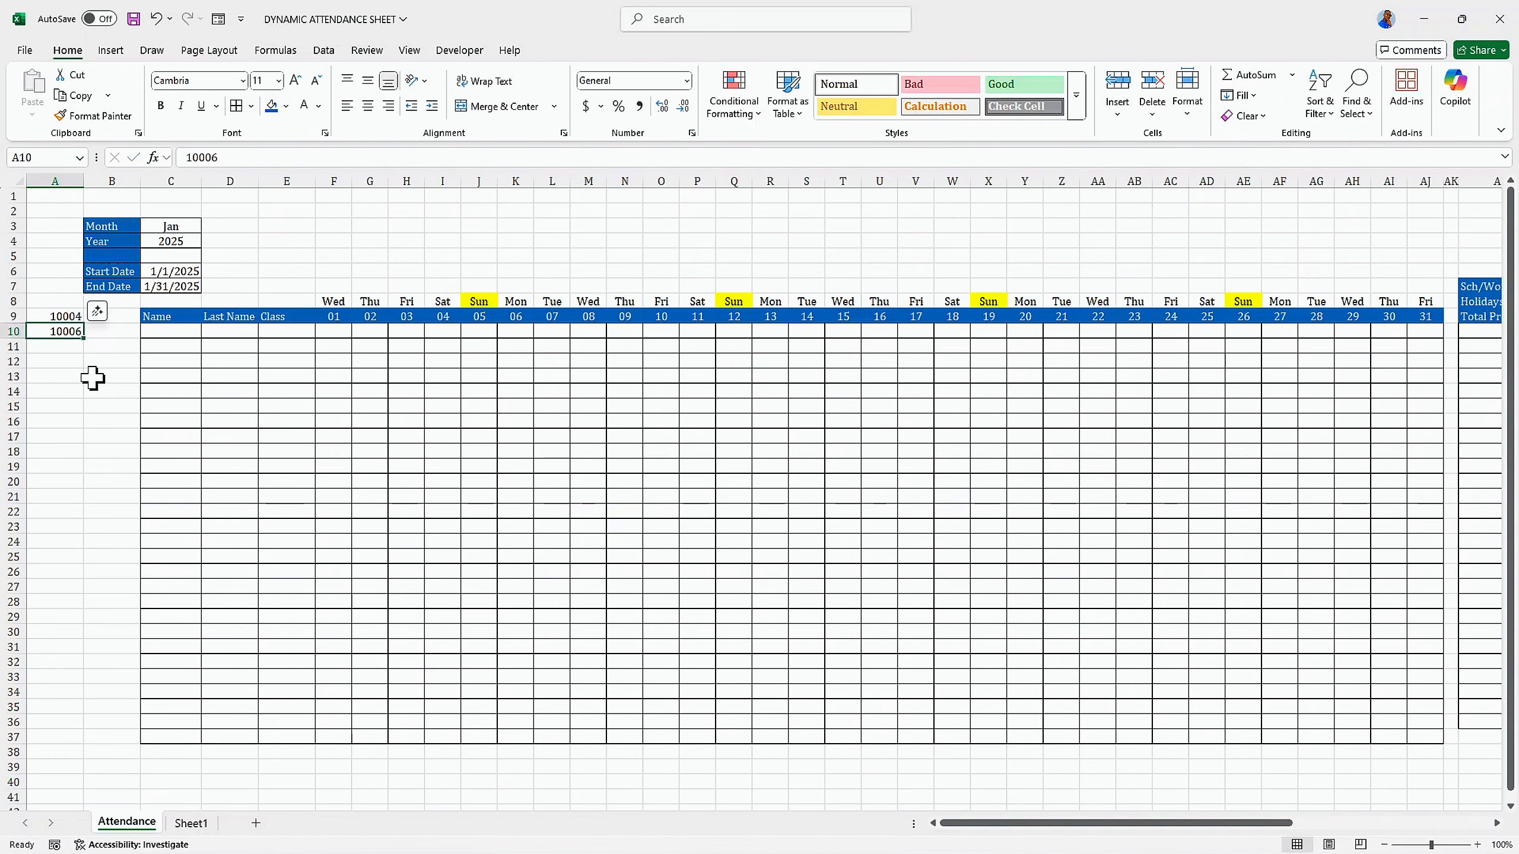
key(Down)
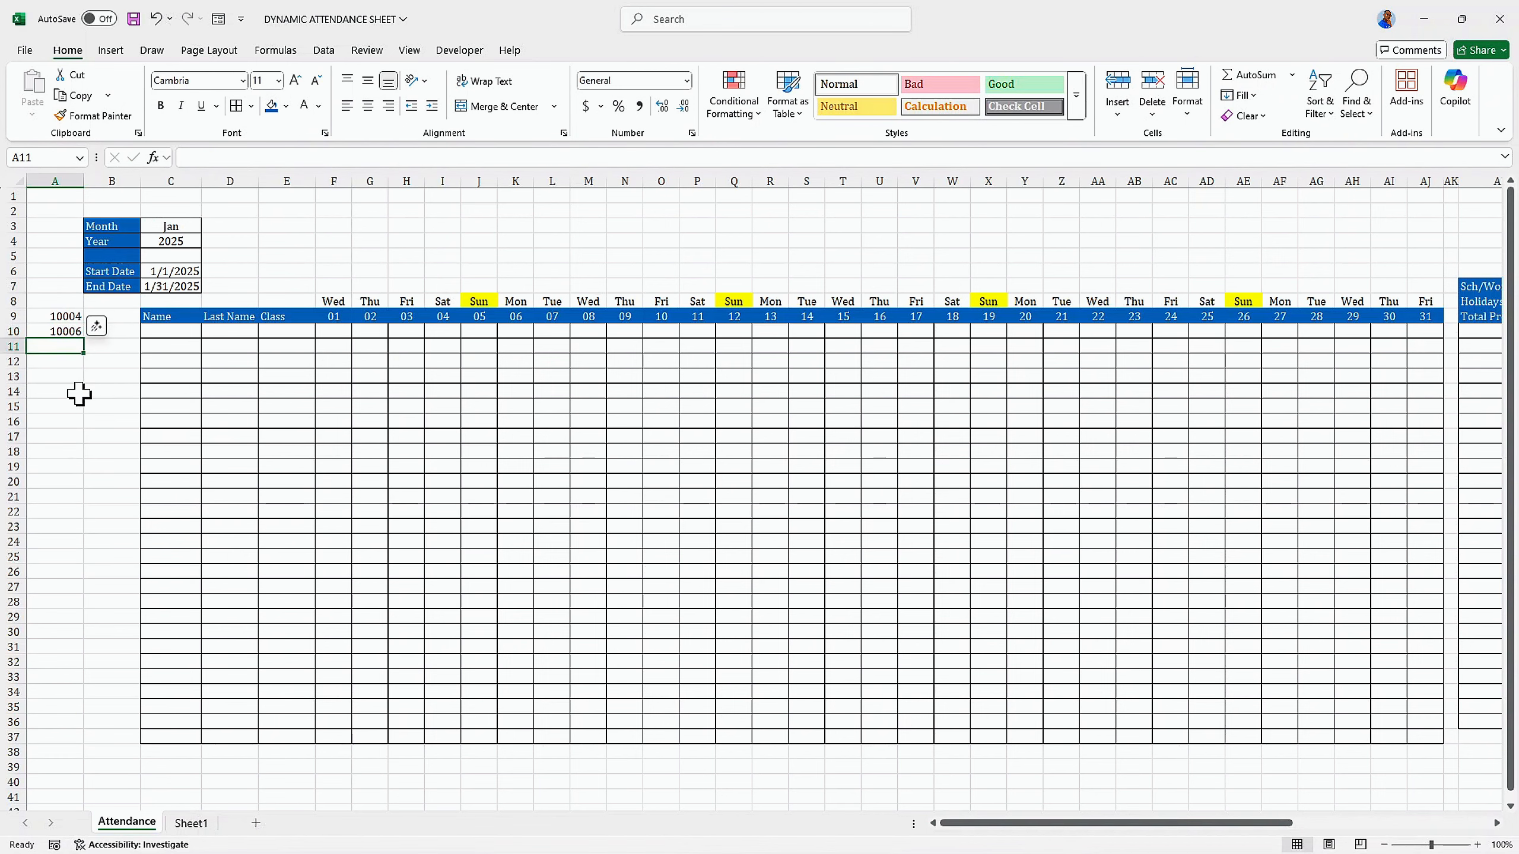
text(11044)
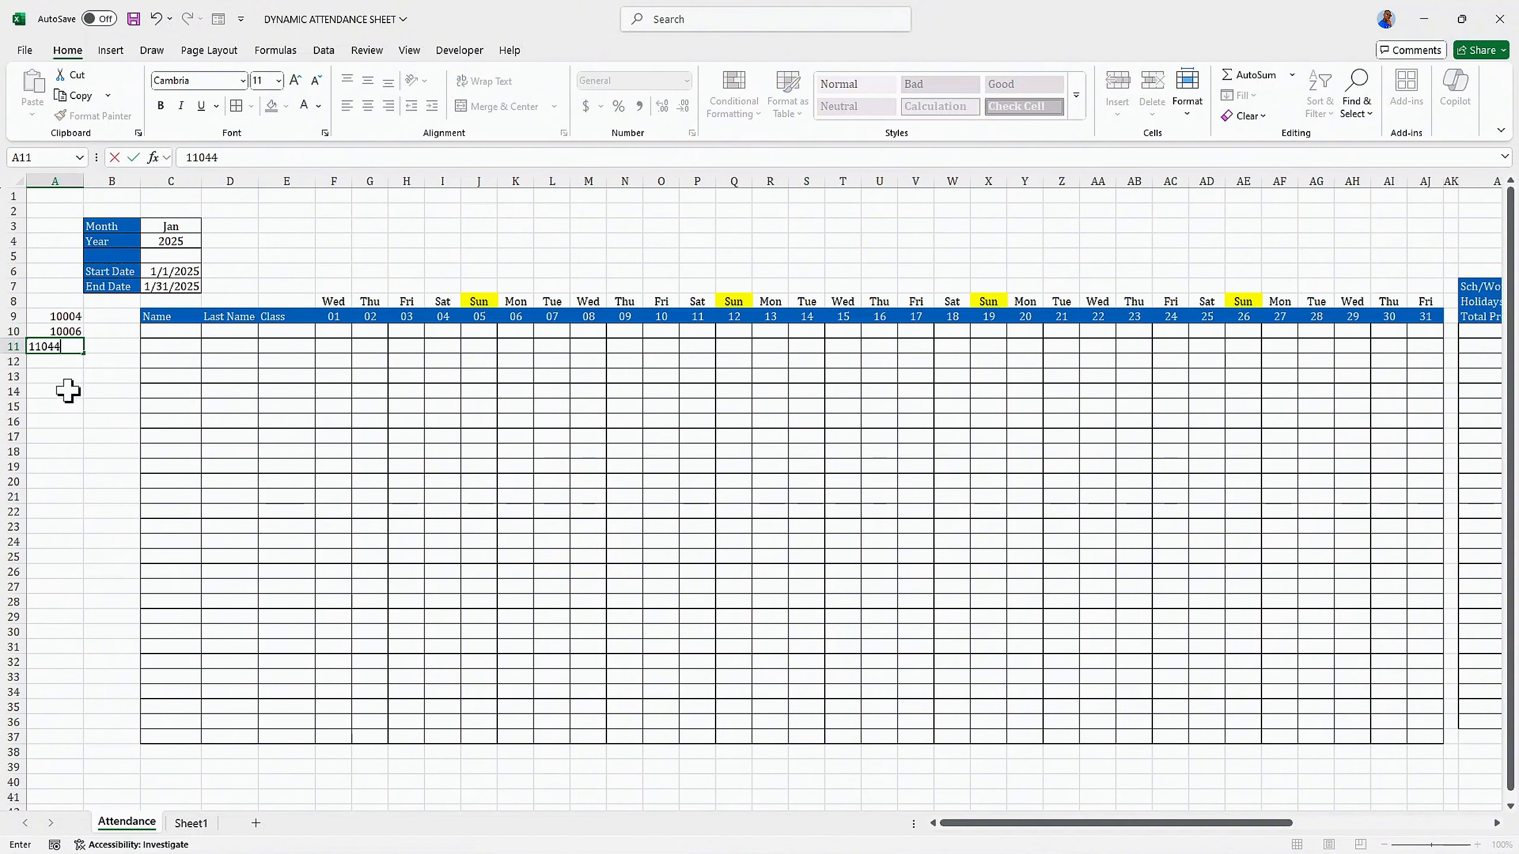
click(68, 391)
Step: Copy the three code numbers from A9:A11 into Sheet1 starting at F3
drag(63, 315, 60, 350)
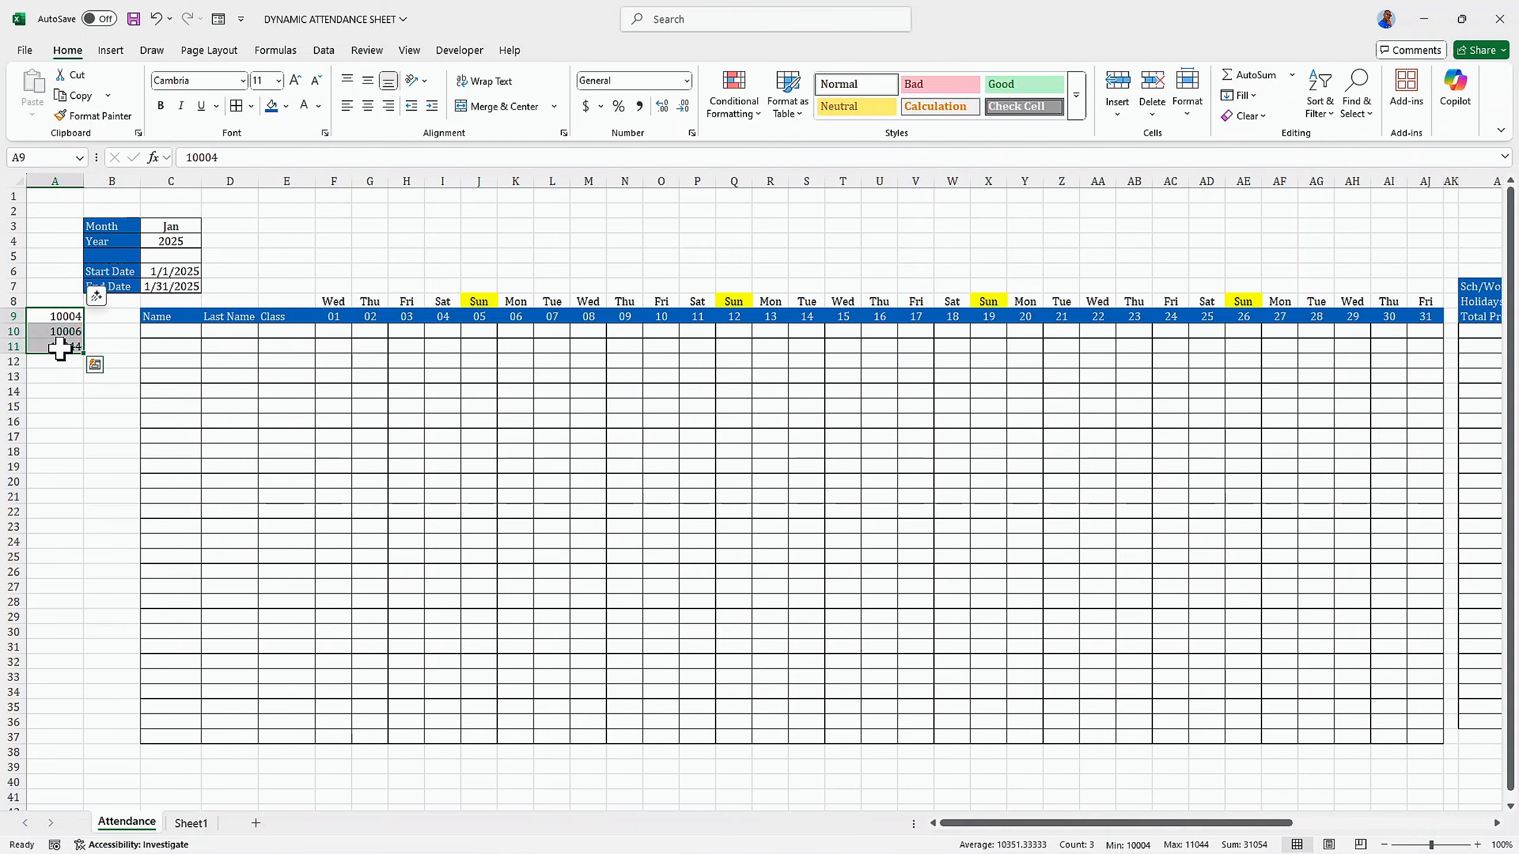
key(ctrl+c)
click(191, 824)
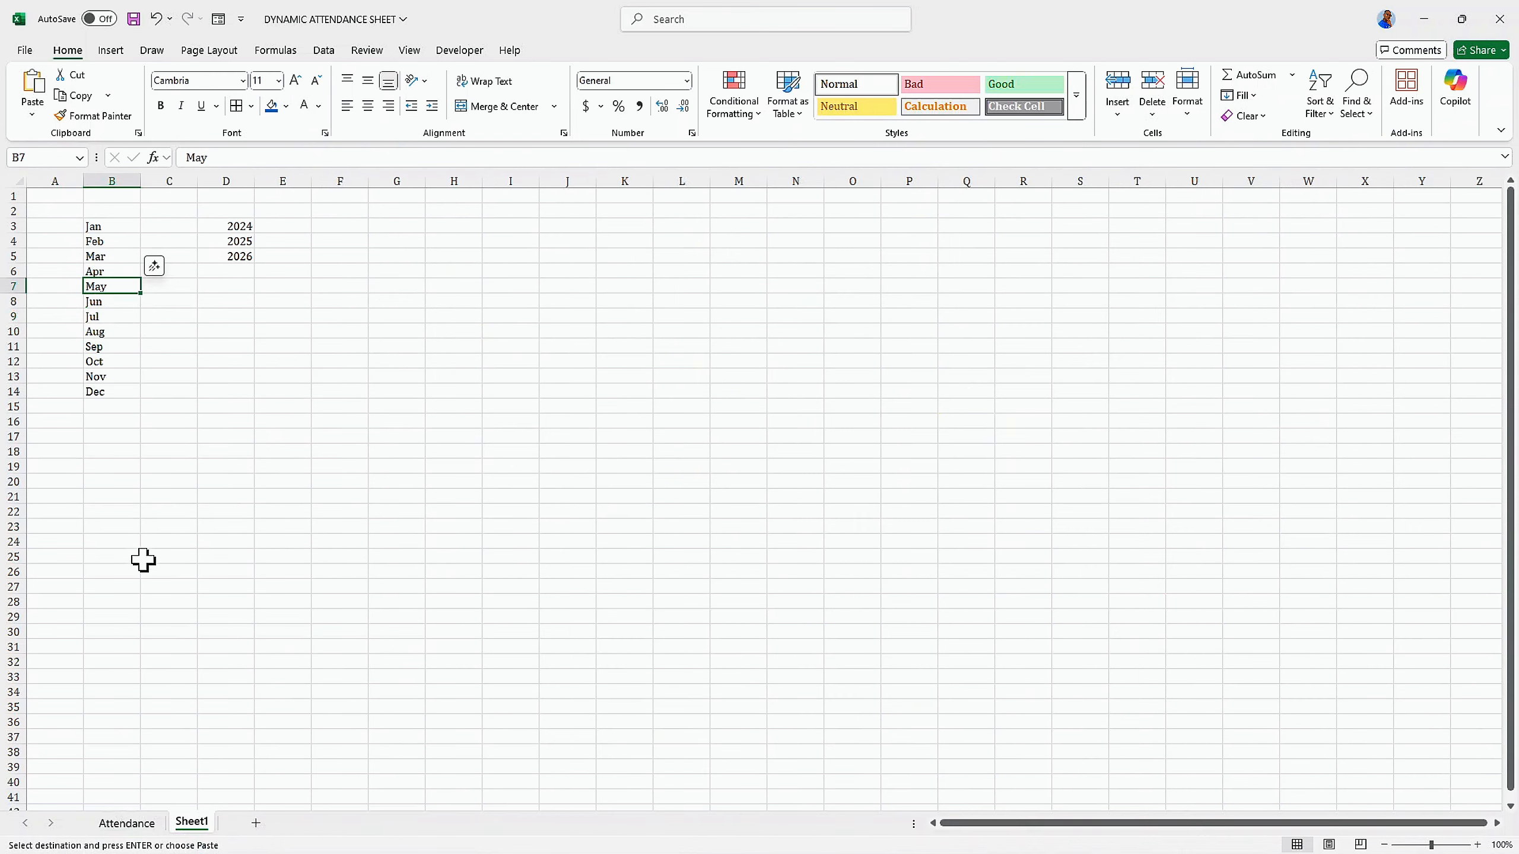
click(327, 226)
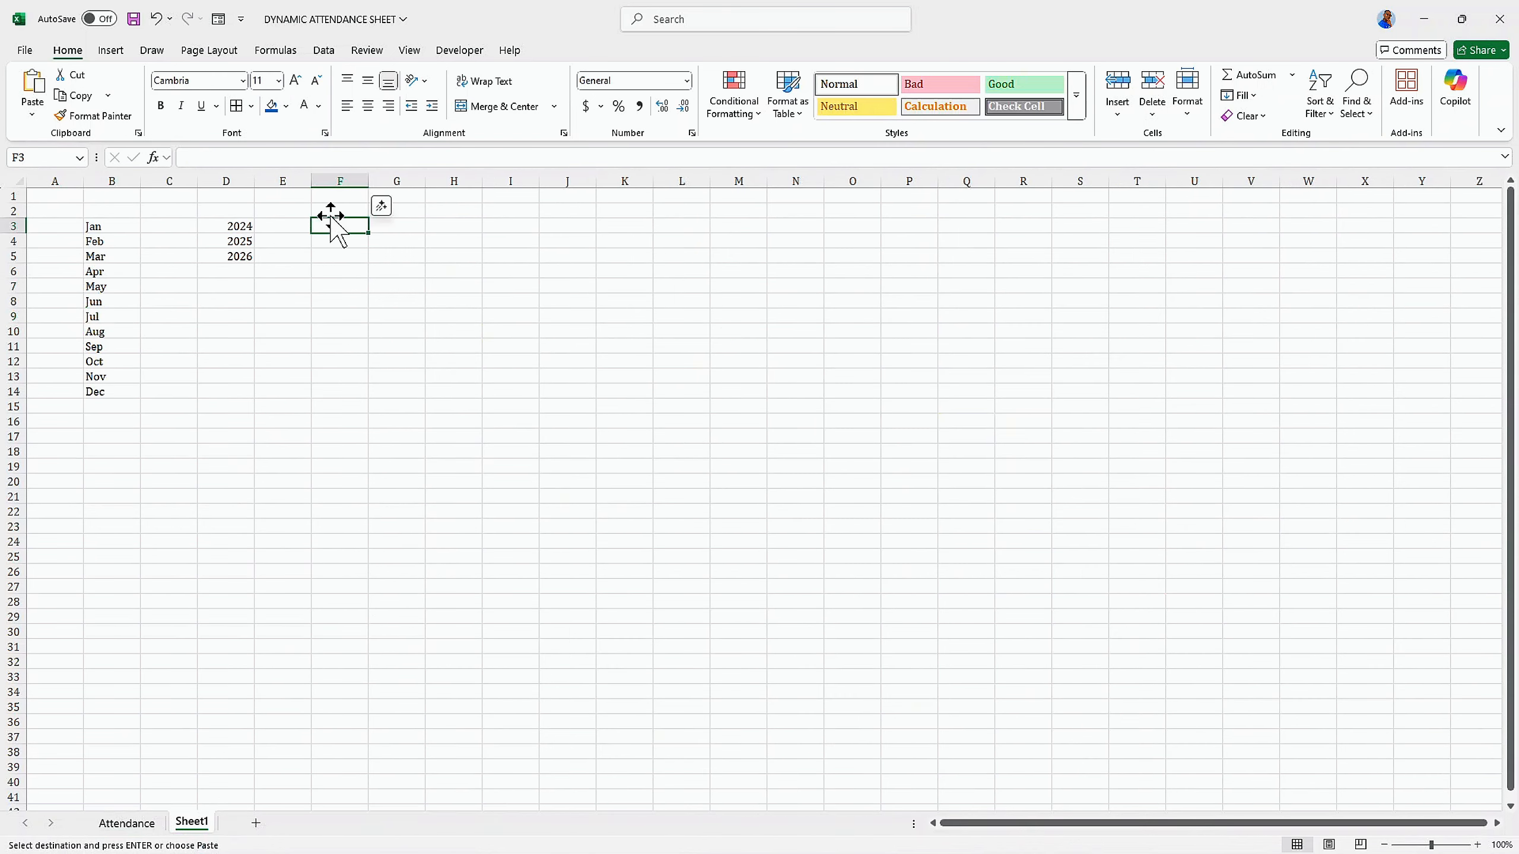
key(Return)
click(329, 271)
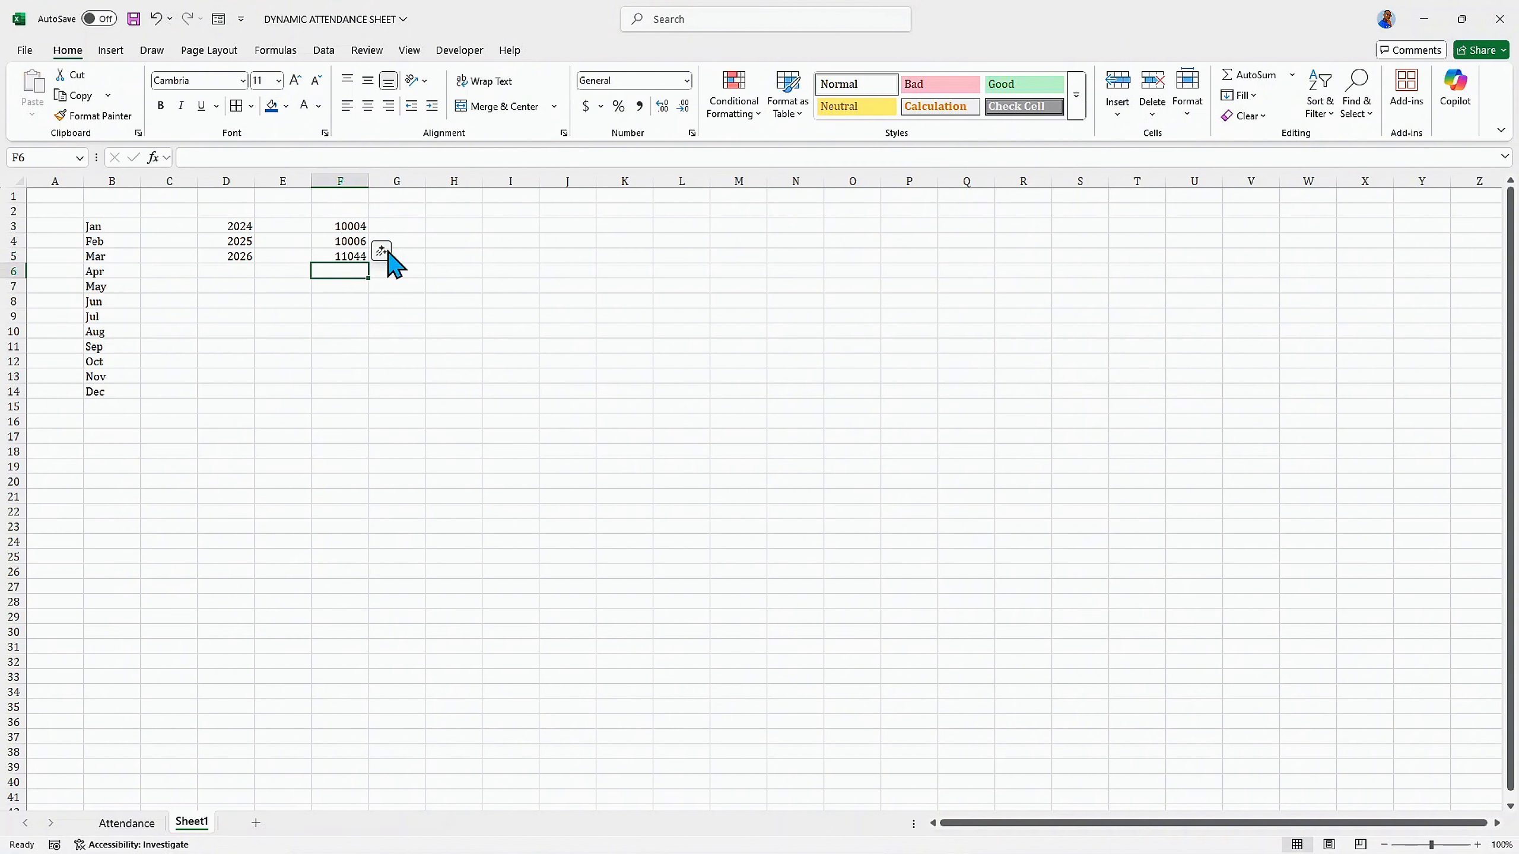
Step: Convert the codes in F3:F5 to symbols by entering =UNICHAR(F3) in H3 of Sheet1 and filling it down to H5
click(463, 228)
text(=uni)
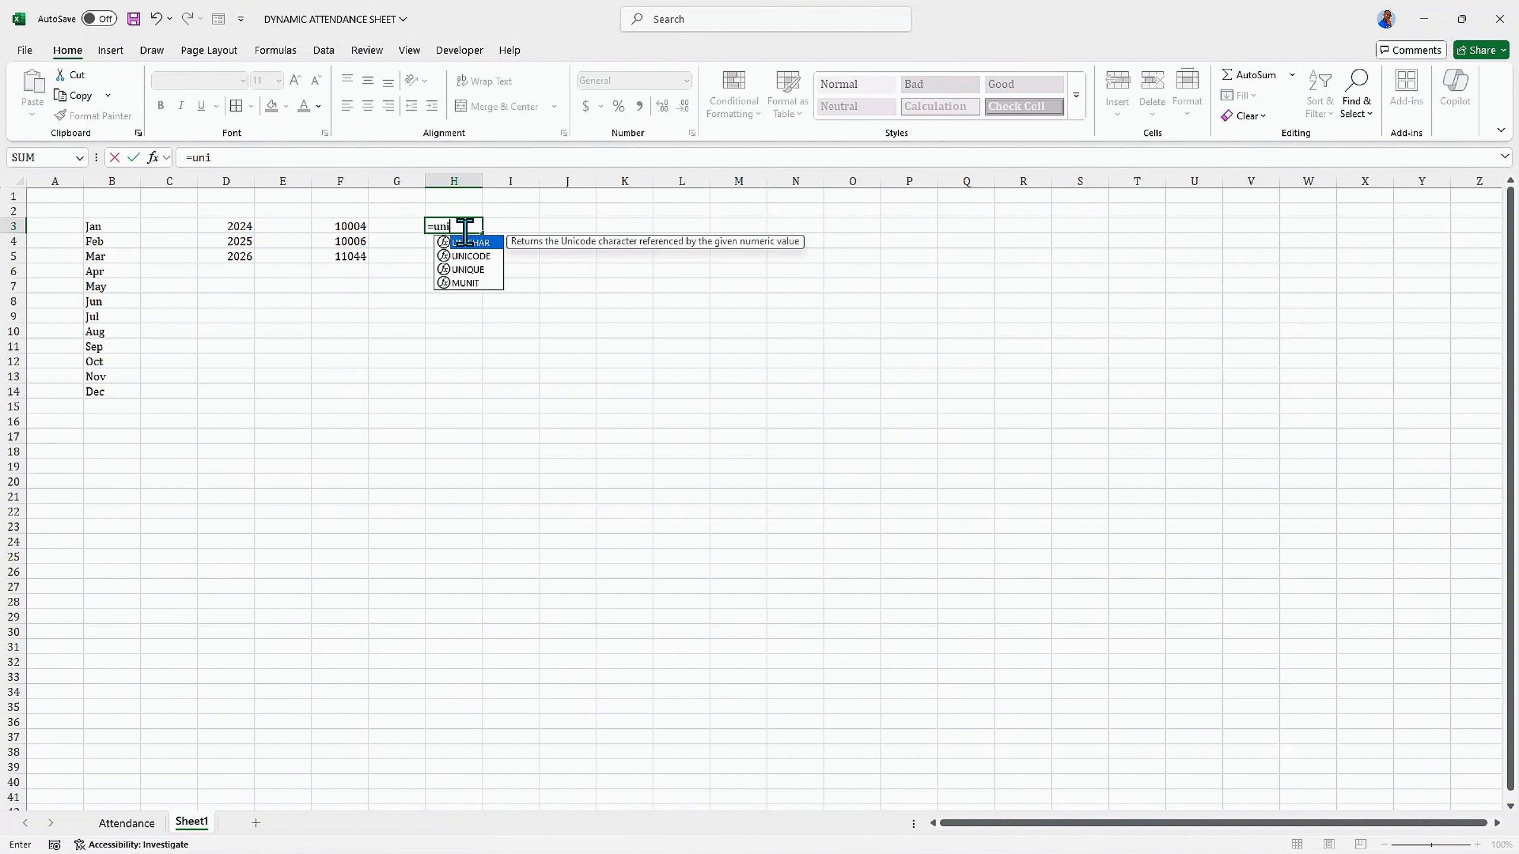
text(char)
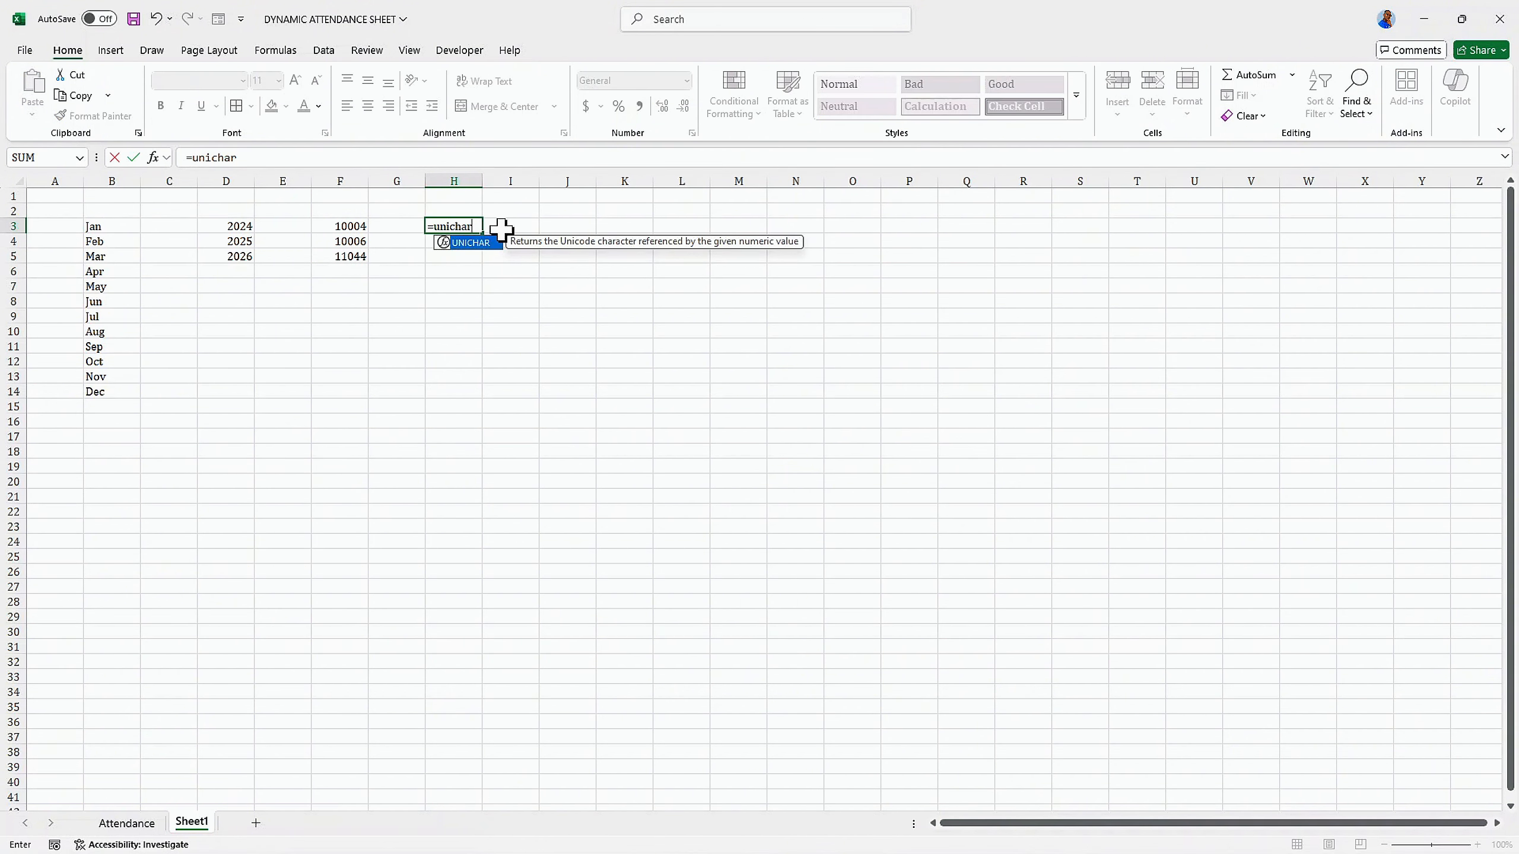
key(Tab)
click(357, 230)
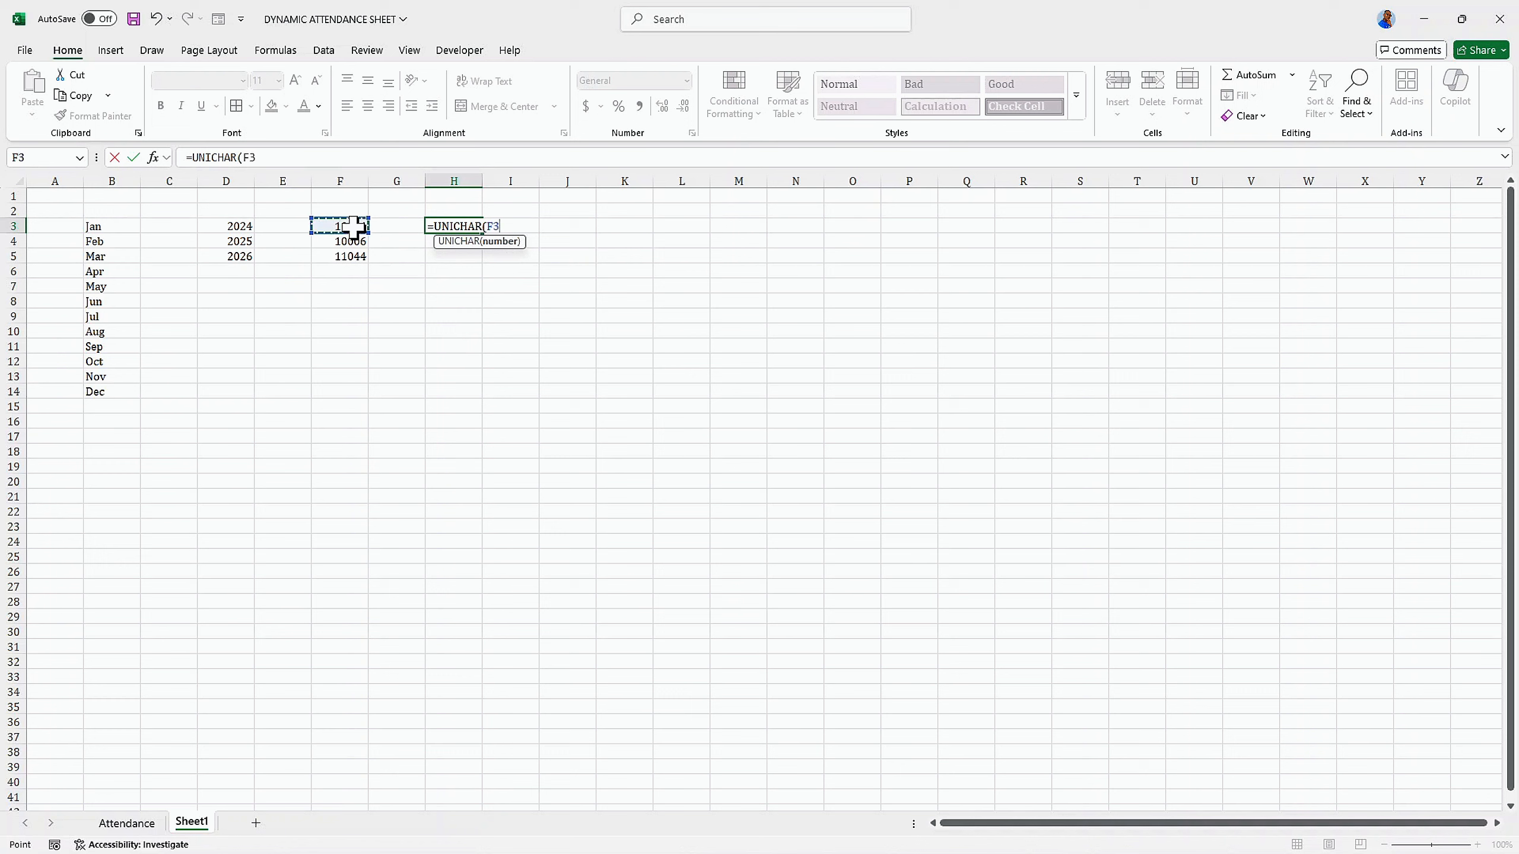
key(Return)
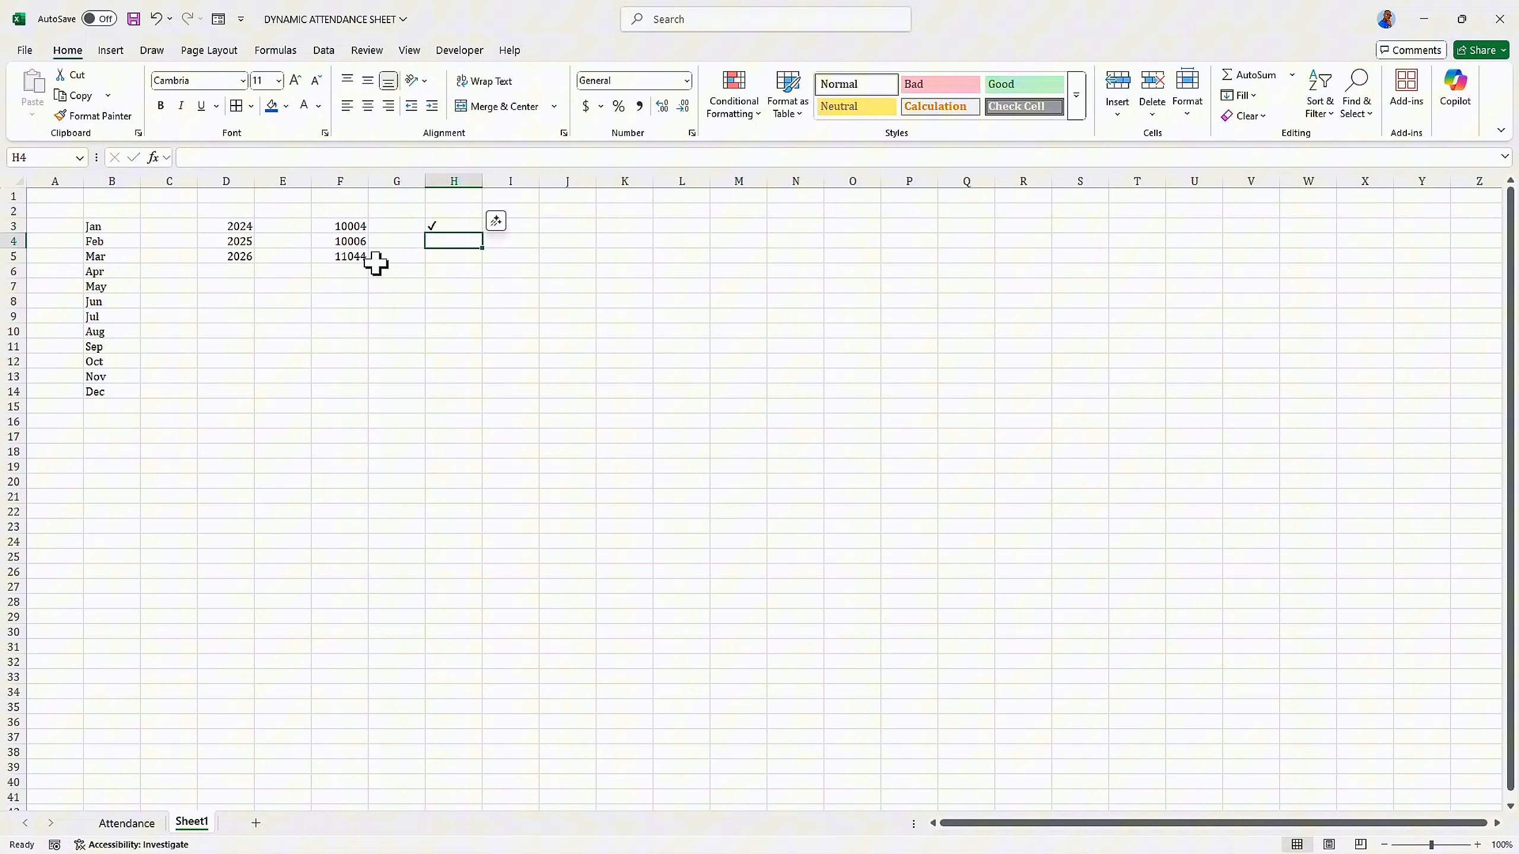
click(446, 227)
drag(482, 234, 481, 261)
click(433, 242)
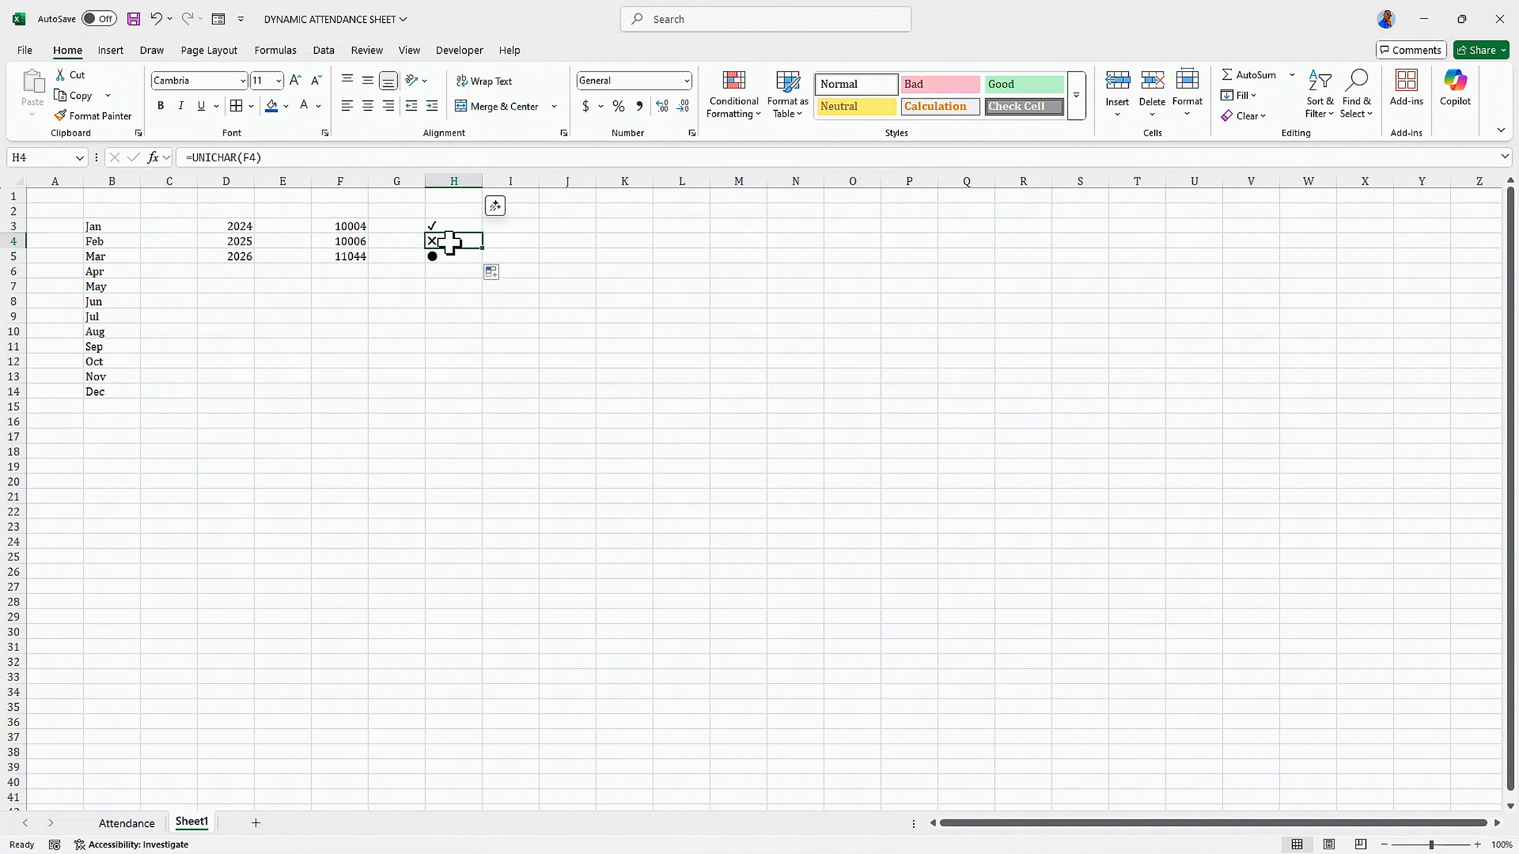
Step: Define the named range sYMBOLS for the symbol cells H3:H5 and reselect them to check the name
drag(444, 227, 441, 259)
click(34, 157)
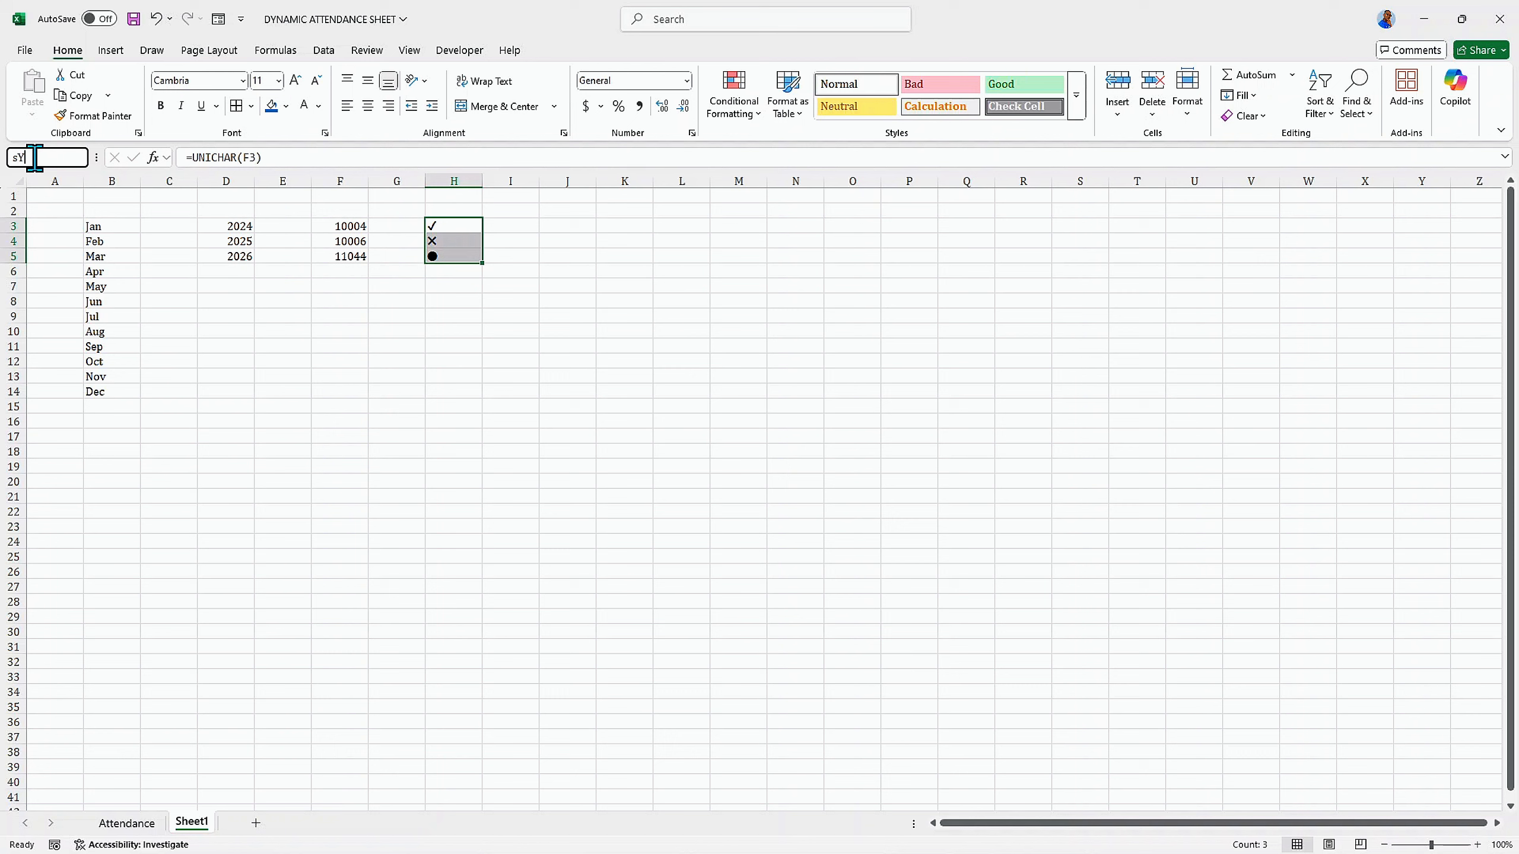
key(Return)
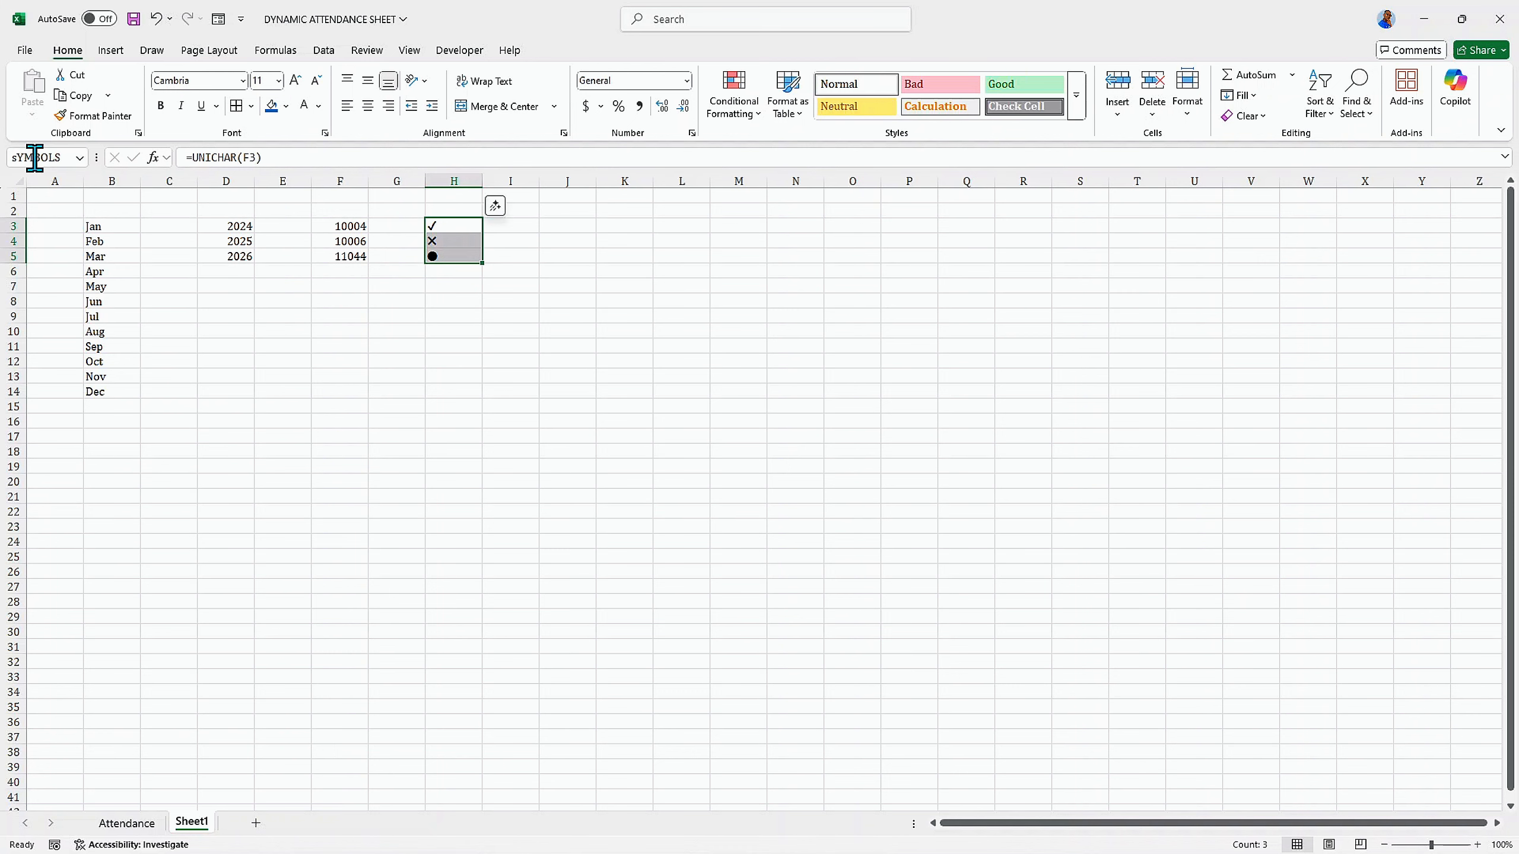
click(433, 346)
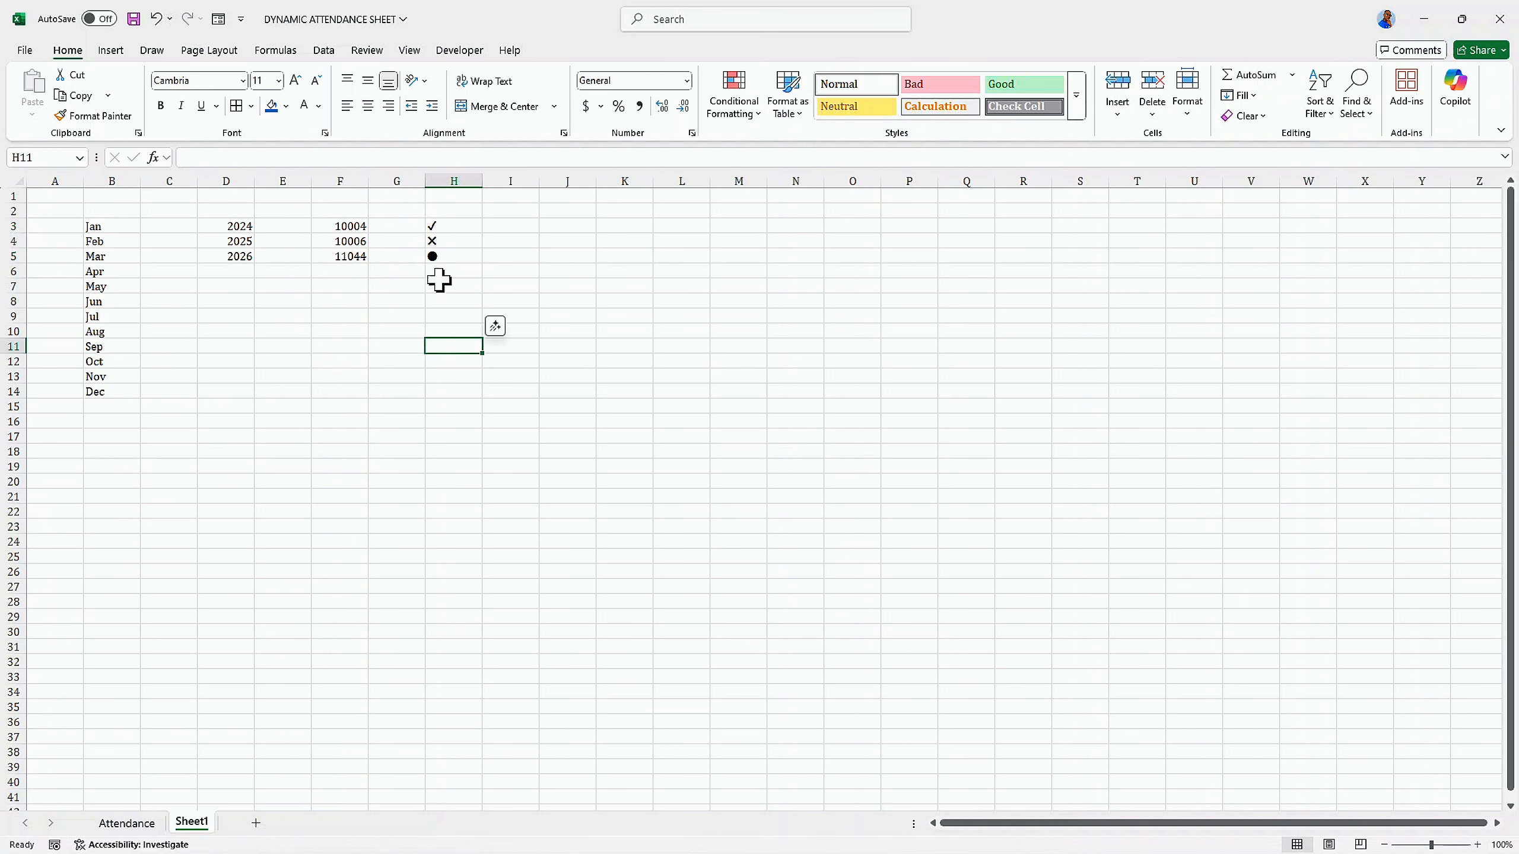
drag(437, 212, 451, 256)
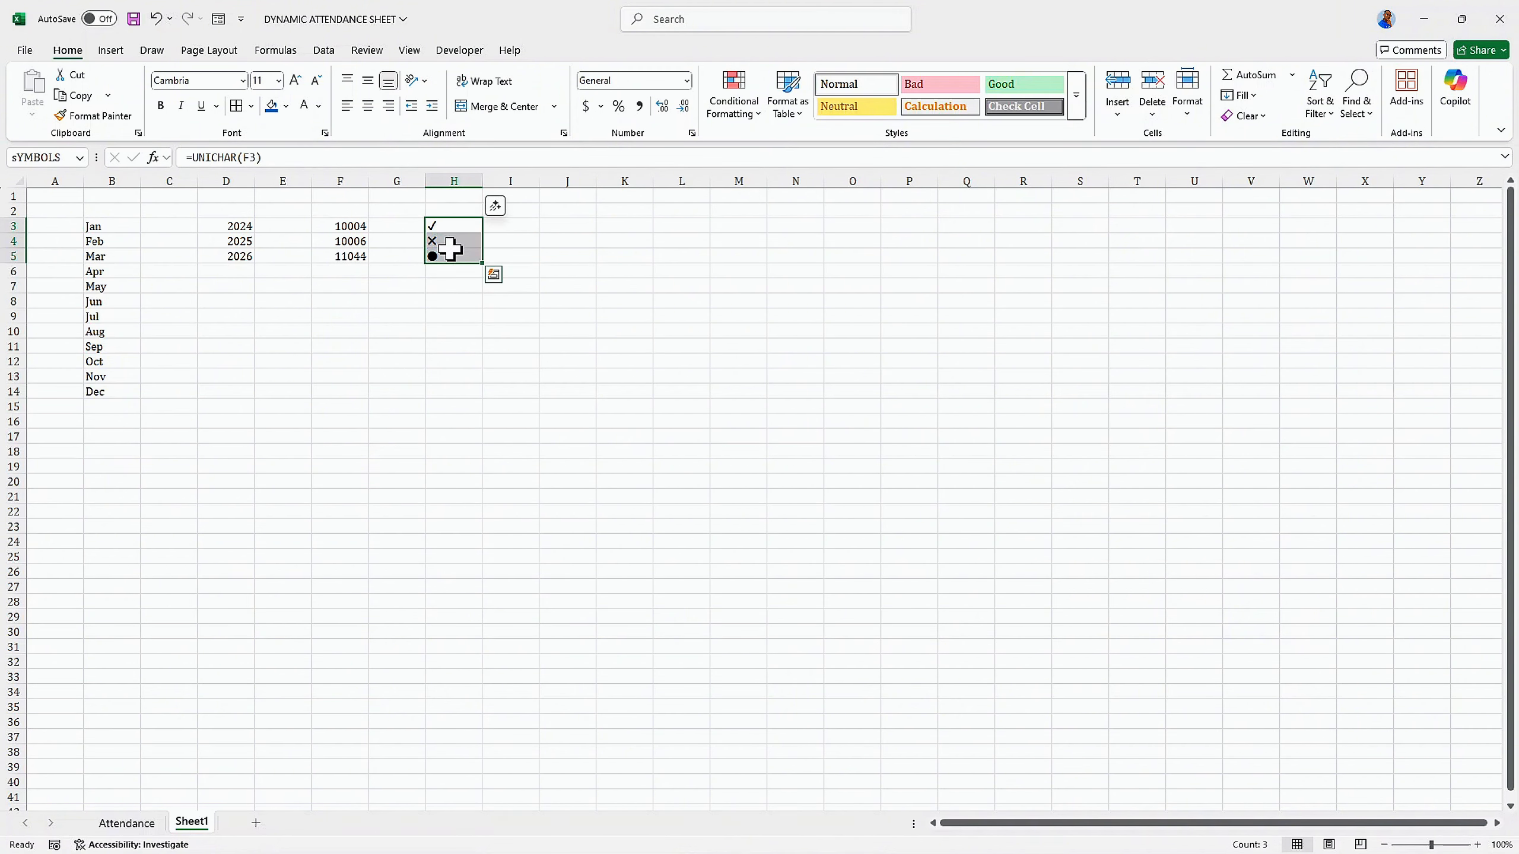
Step: Enter =IF(F$8<>"",sYMBOLS,"") in cell H4 of the Attendance sheet, taking the symbols from Sheet1's H3:H5
click(127, 824)
click(338, 328)
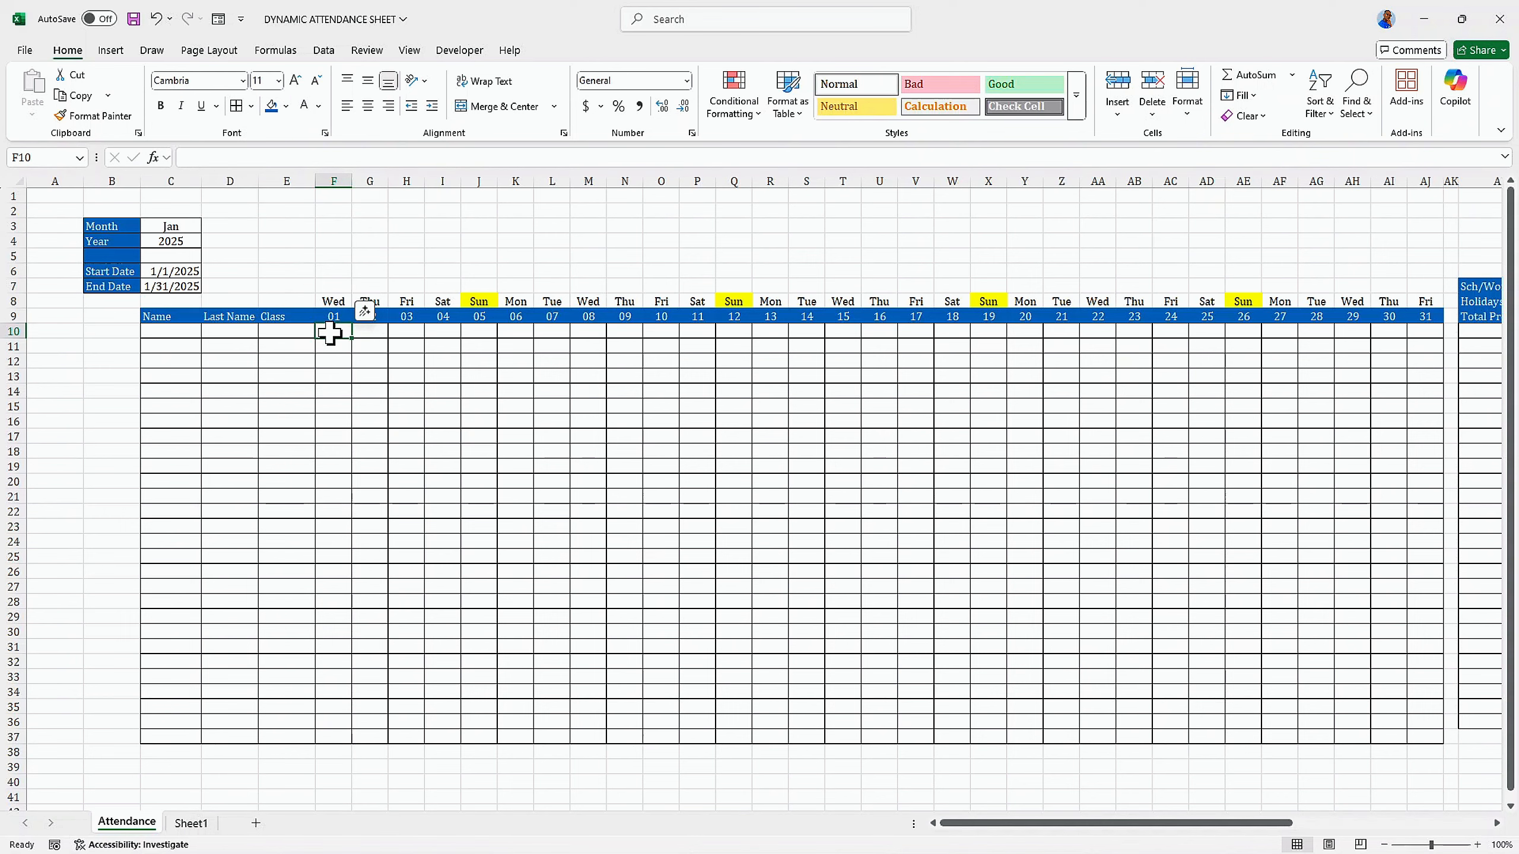
click(404, 238)
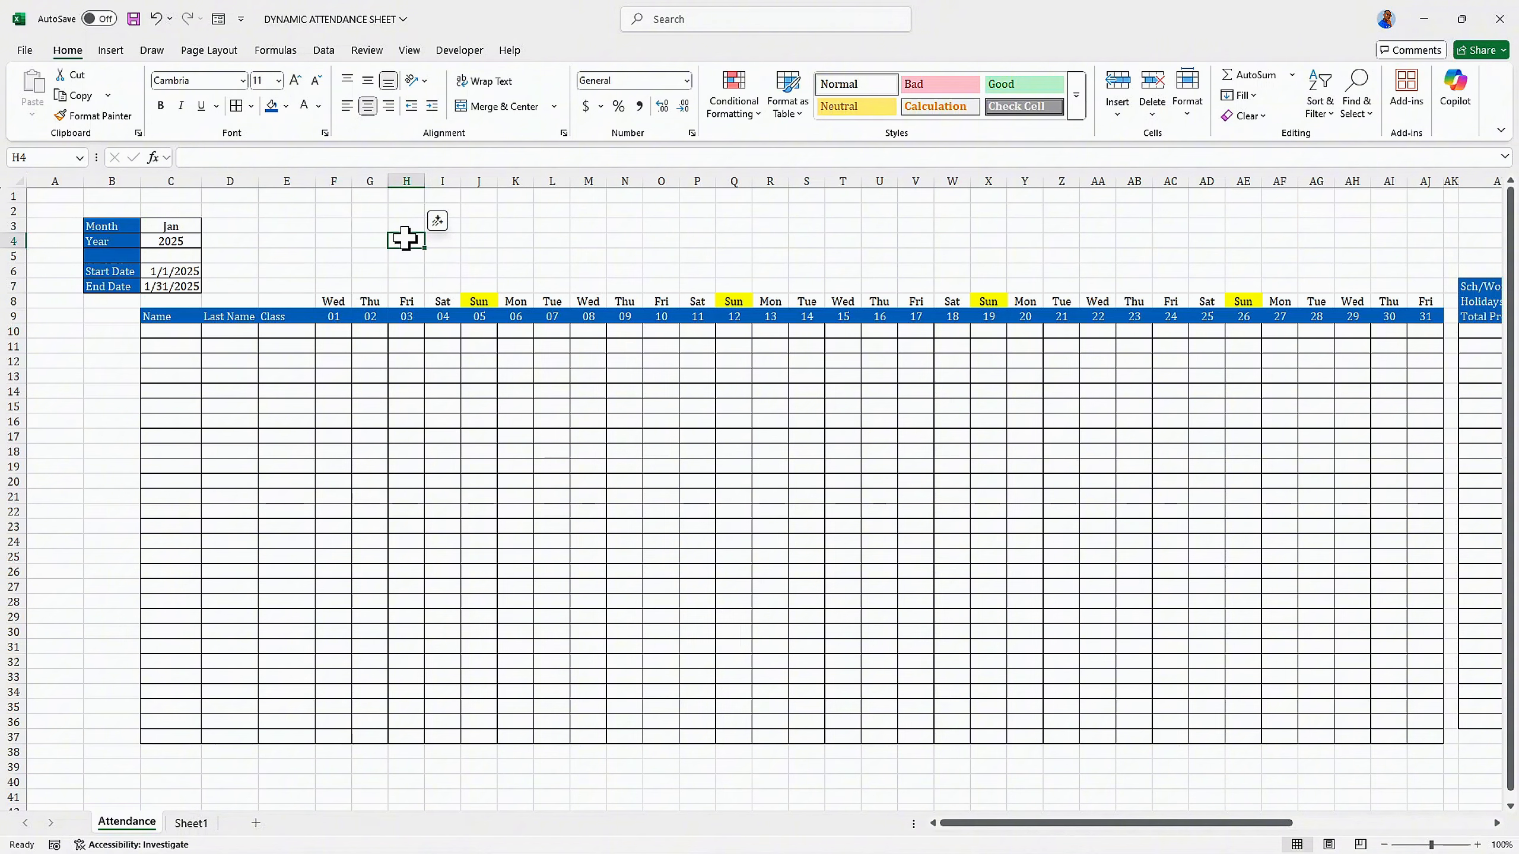
text(=)
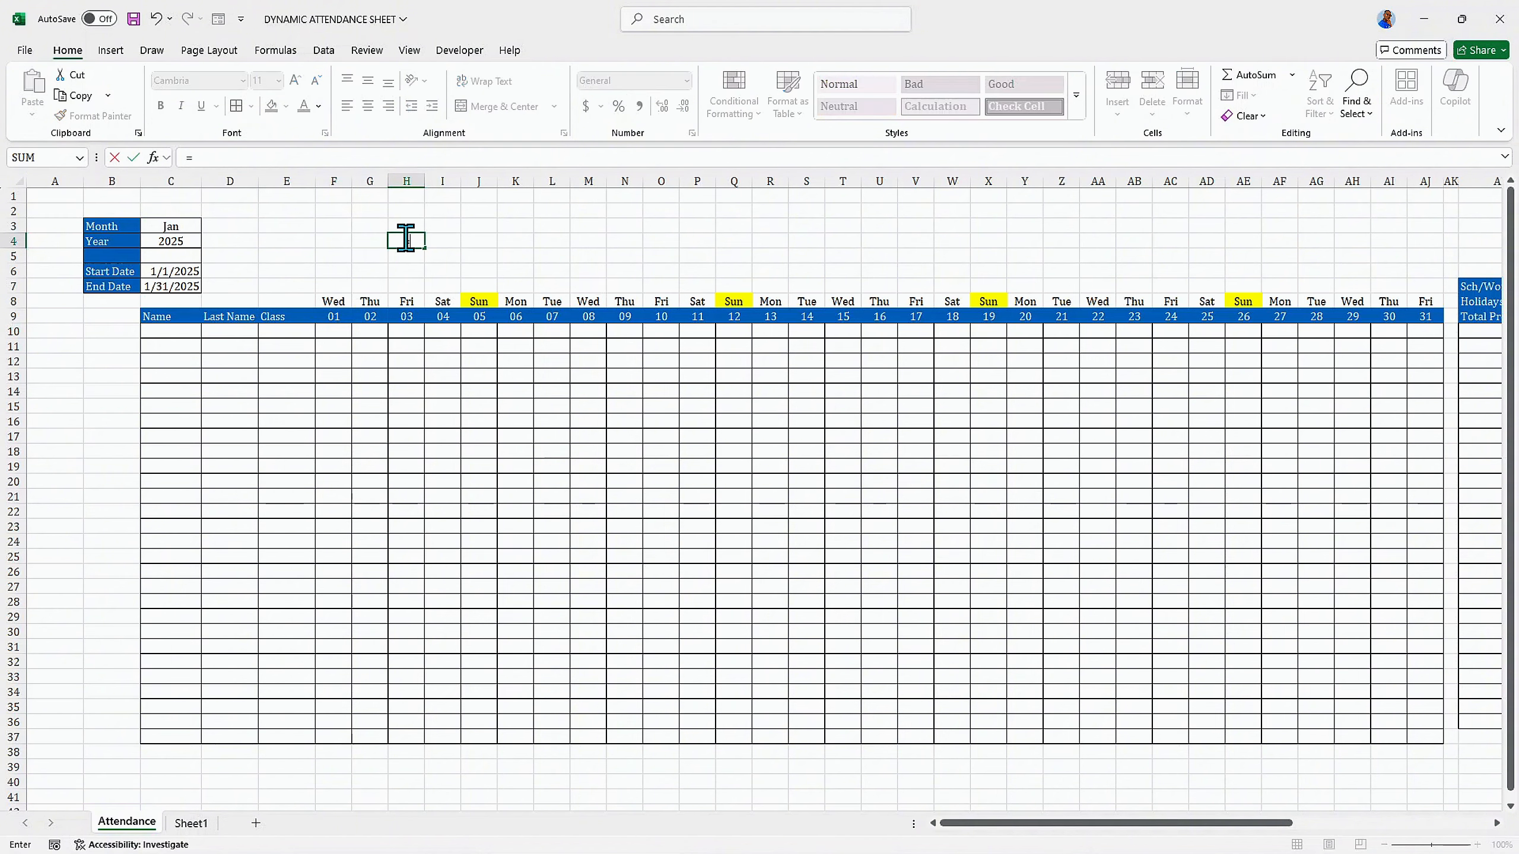
text(if)
key(Tab)
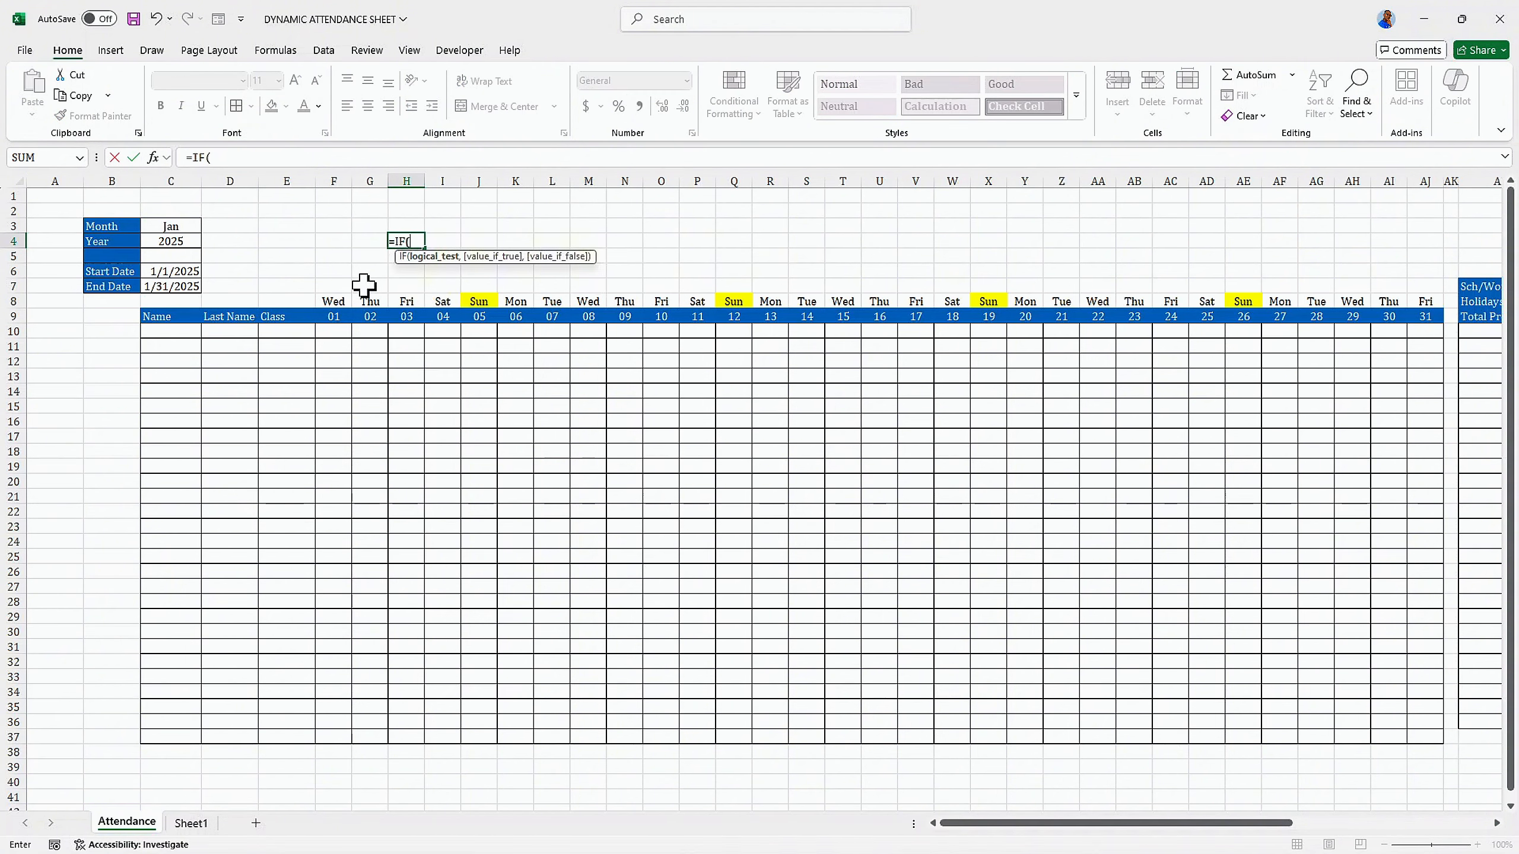
click(337, 299)
key(F4)
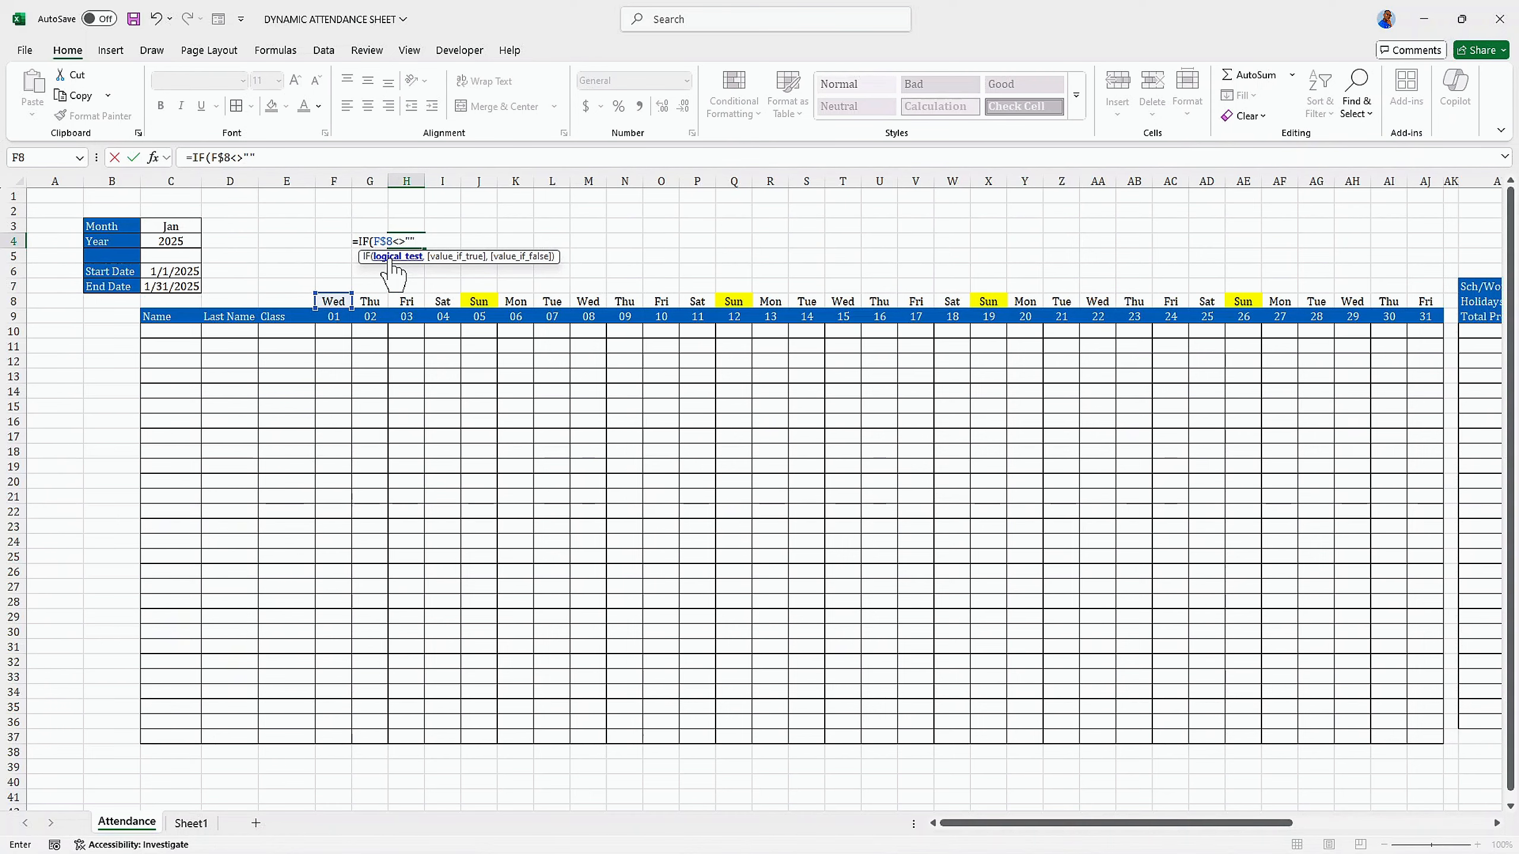
text(,)
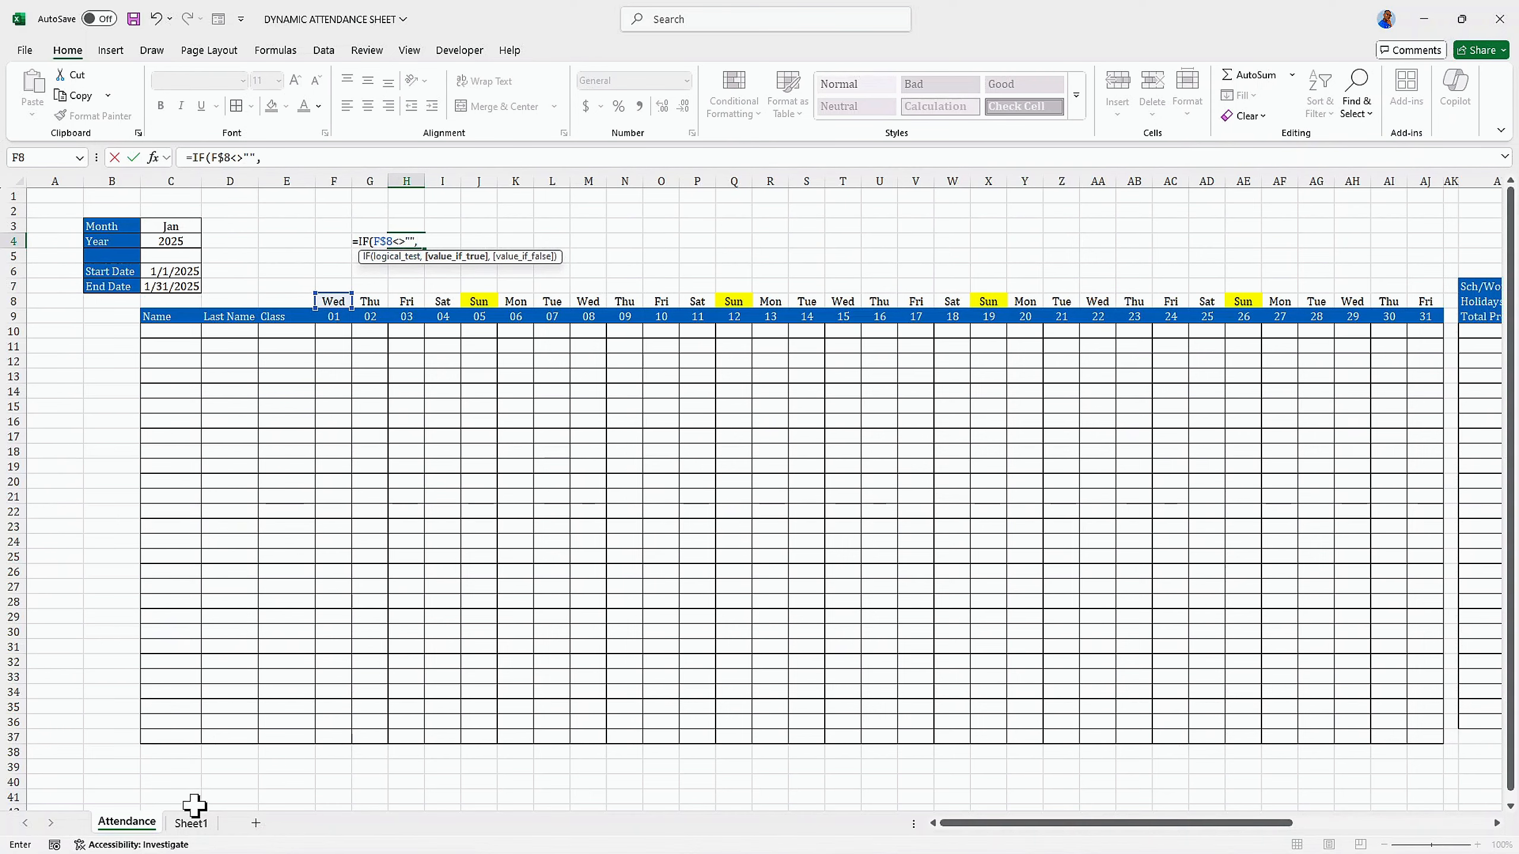
click(192, 824)
drag(424, 220, 448, 262)
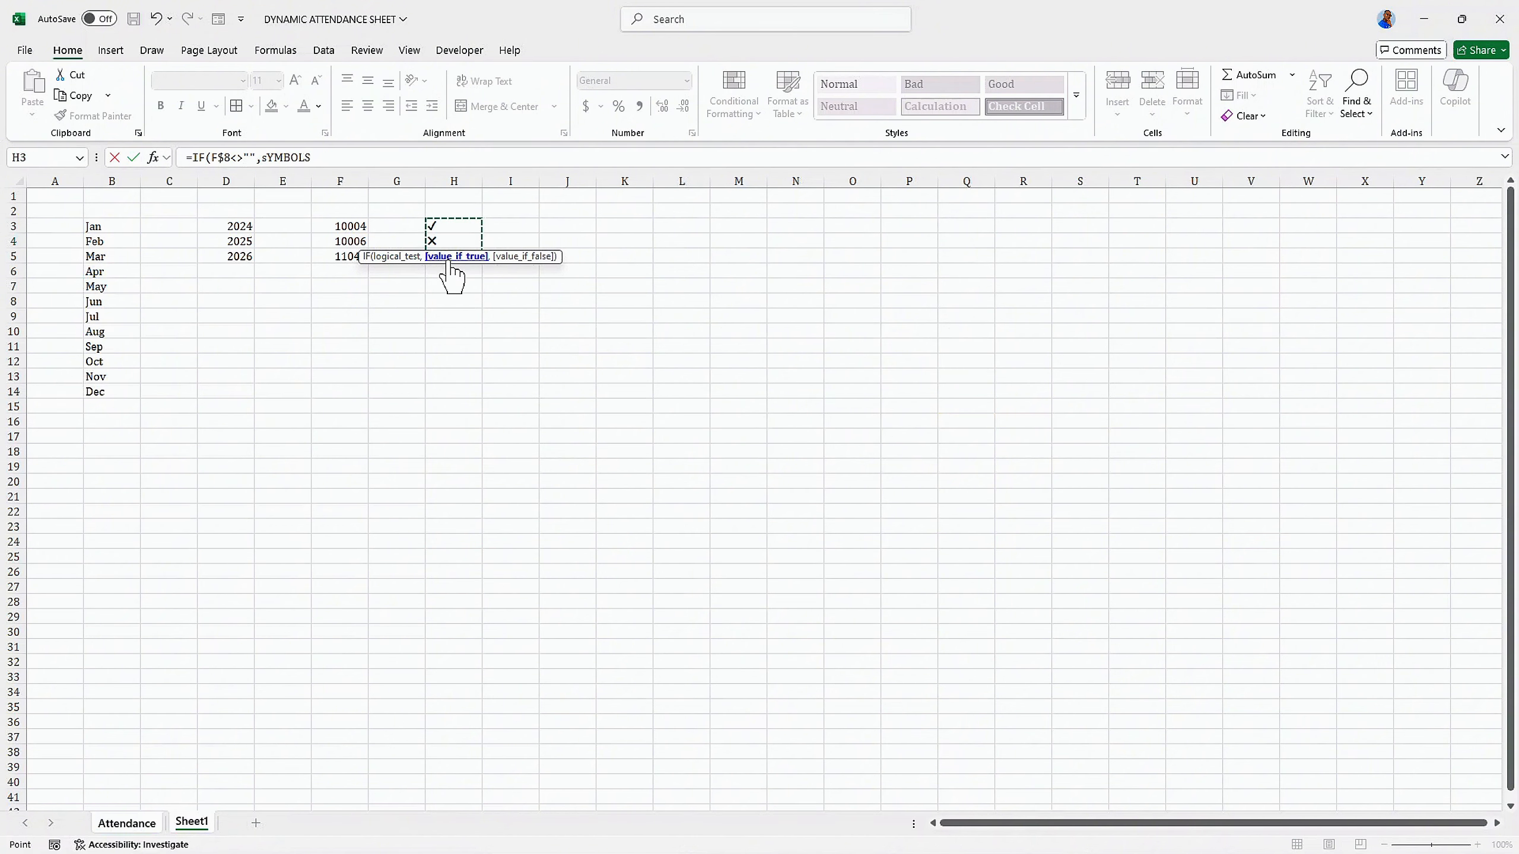
text(,)
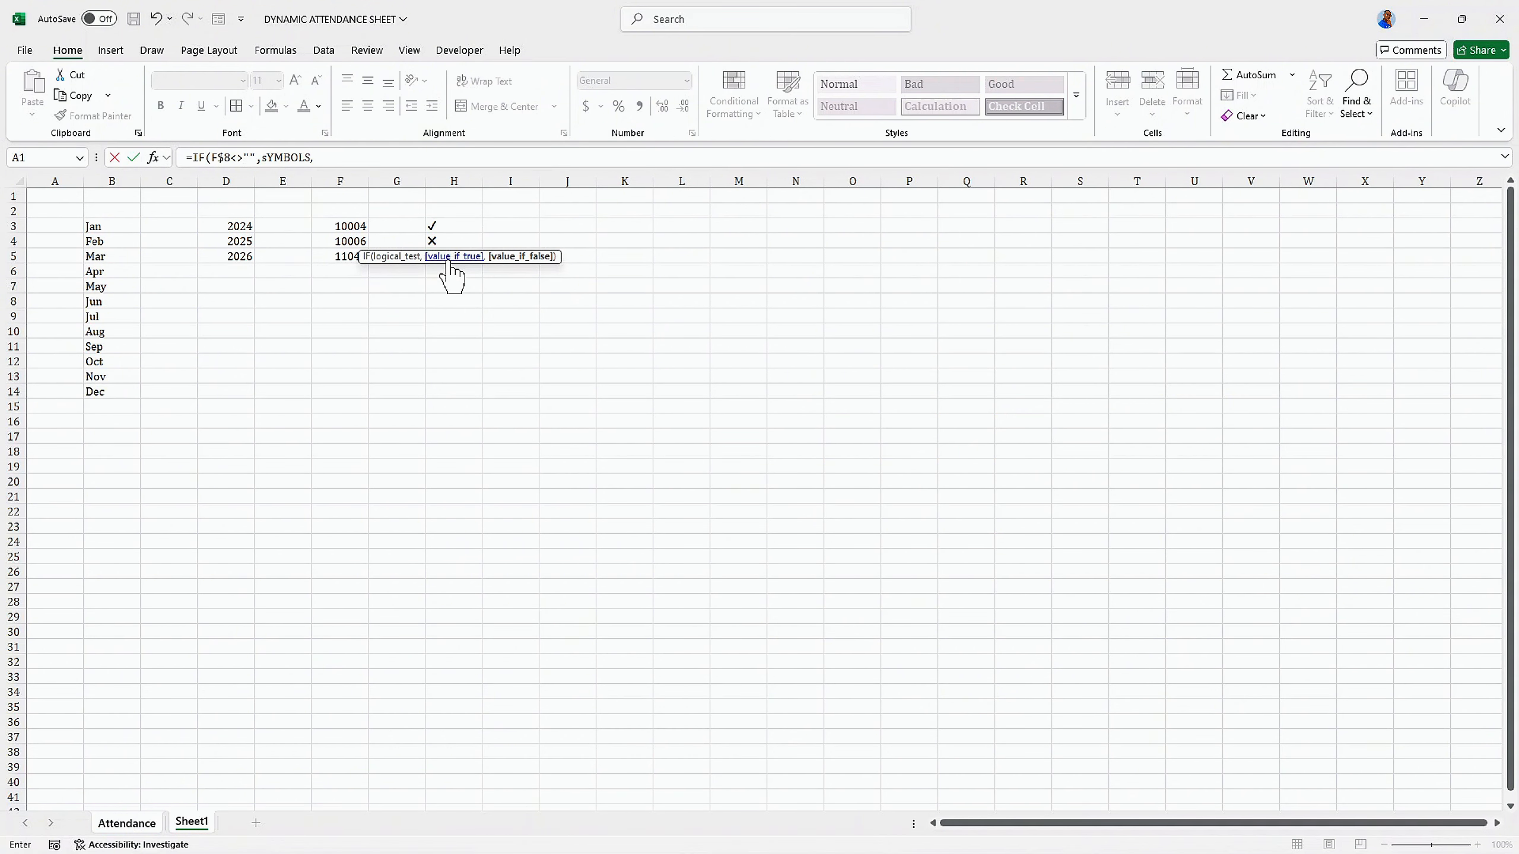
text(""))
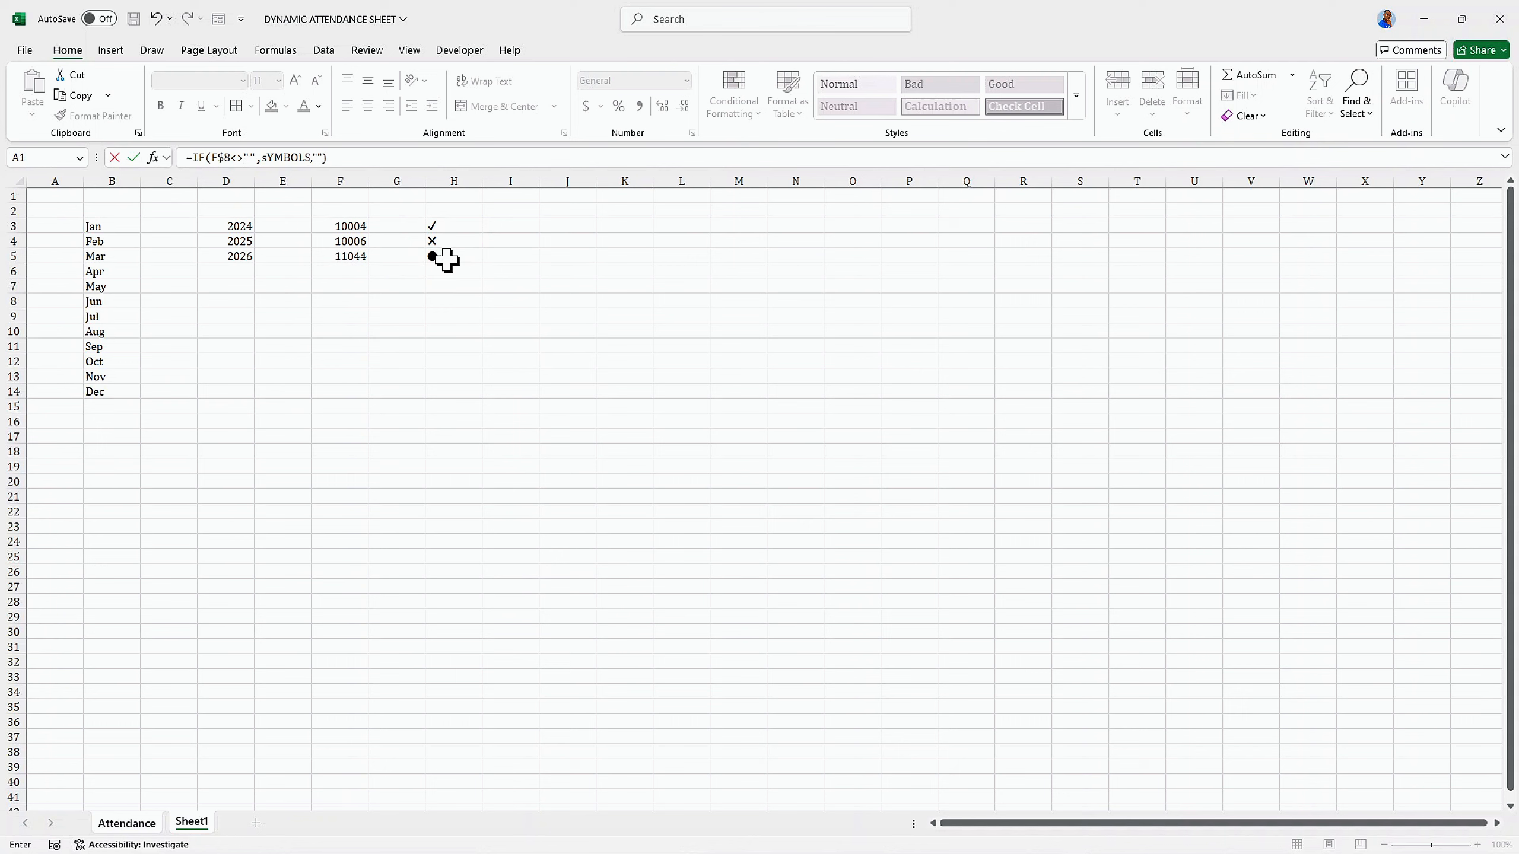
key(Return)
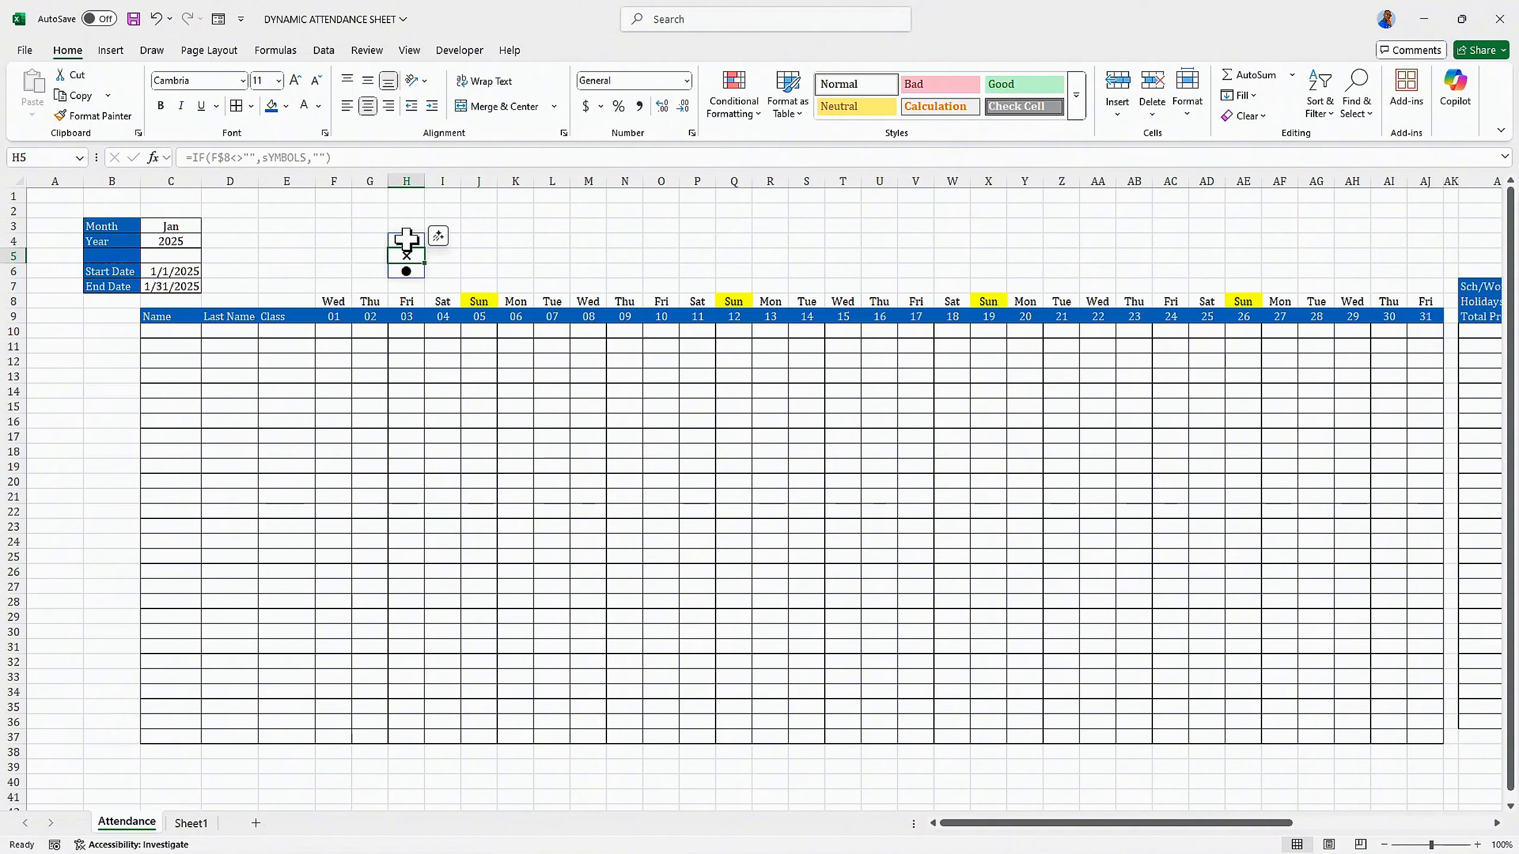
Step: Copy the full IF formula text from H4 and clear it from the cell
click(406, 239)
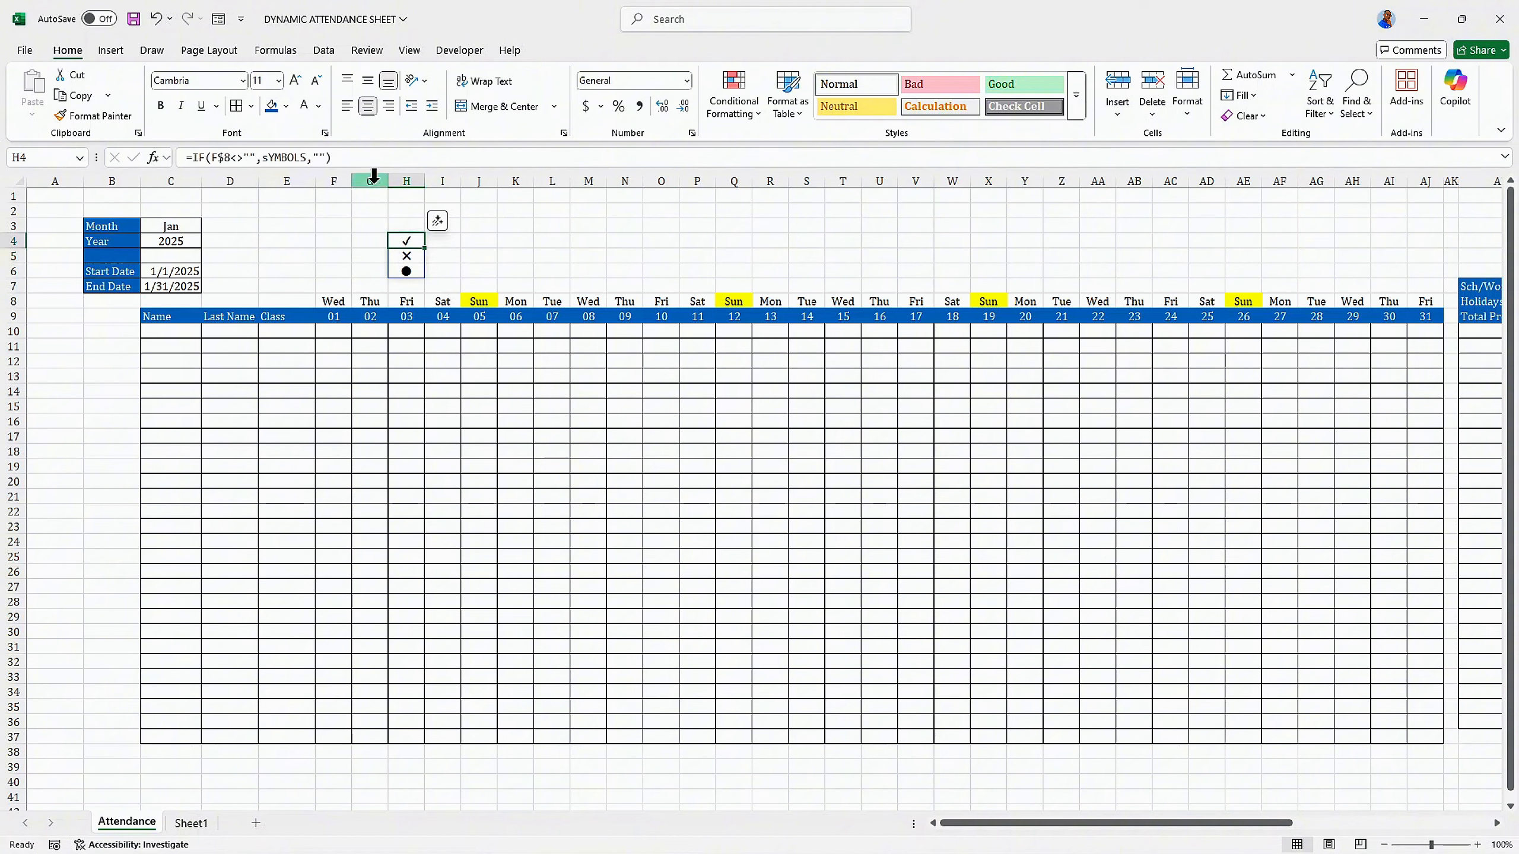
drag(353, 157, 179, 186)
key(ctrl+c)
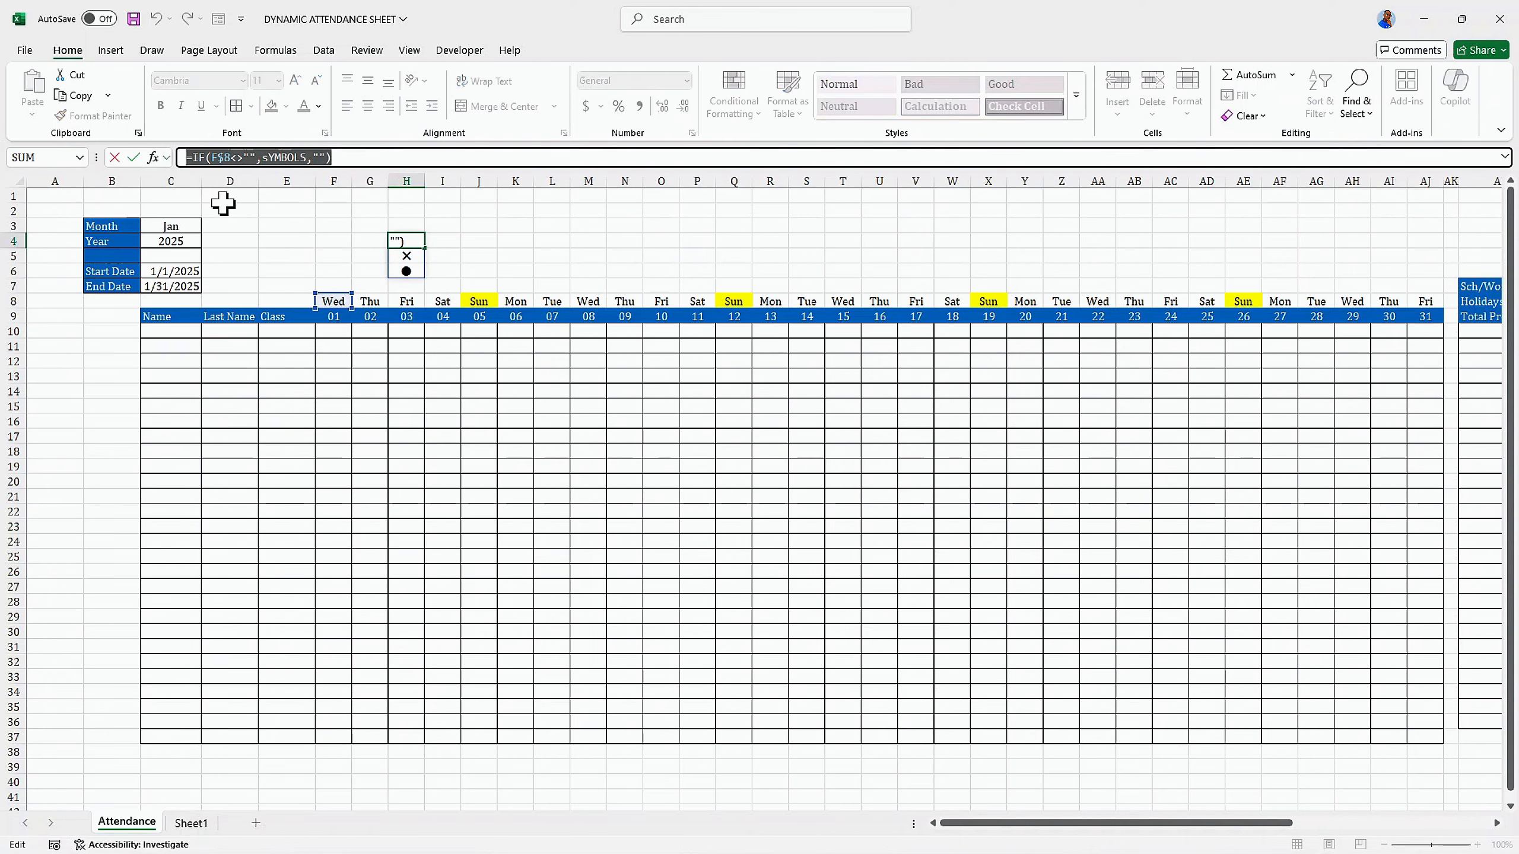
key(BackSpace)
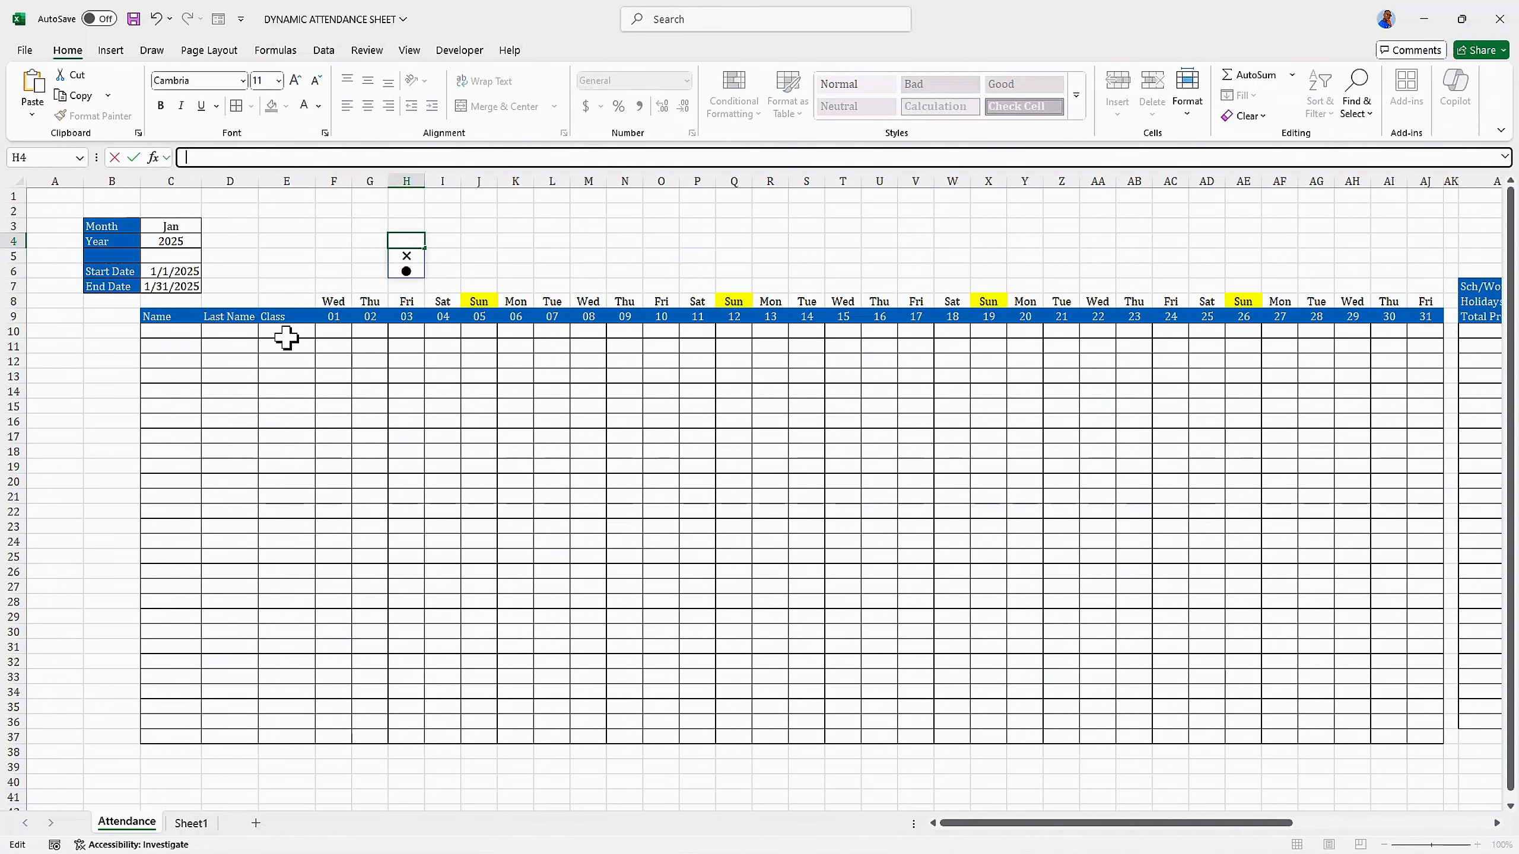
click(321, 350)
Step: Apply list data validation to the attendance grid F10:AJ37, using the copied IF formula as its source
drag(333, 329, 1432, 735)
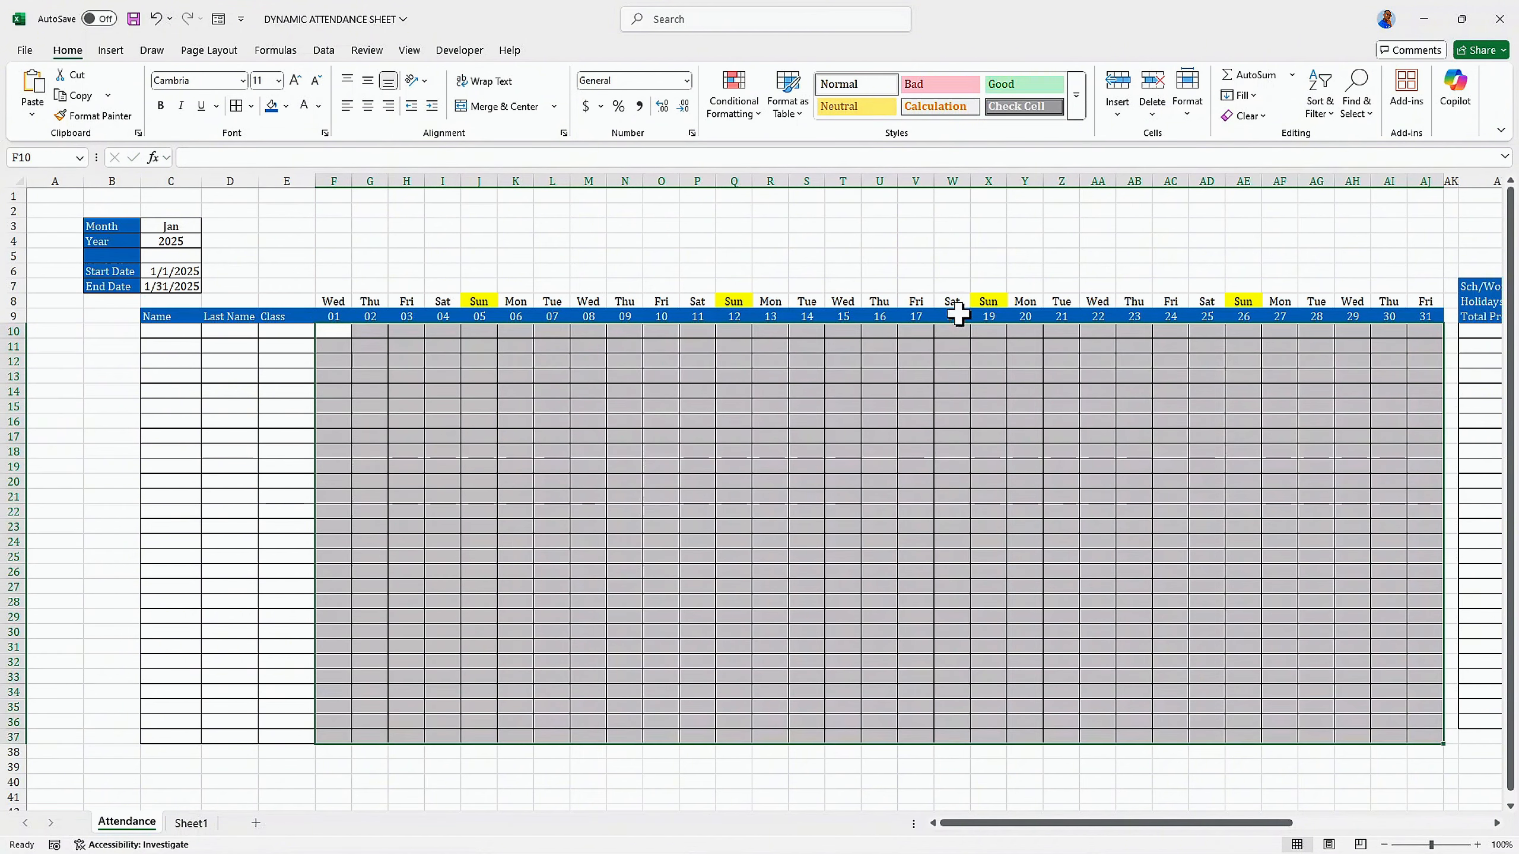
click(324, 52)
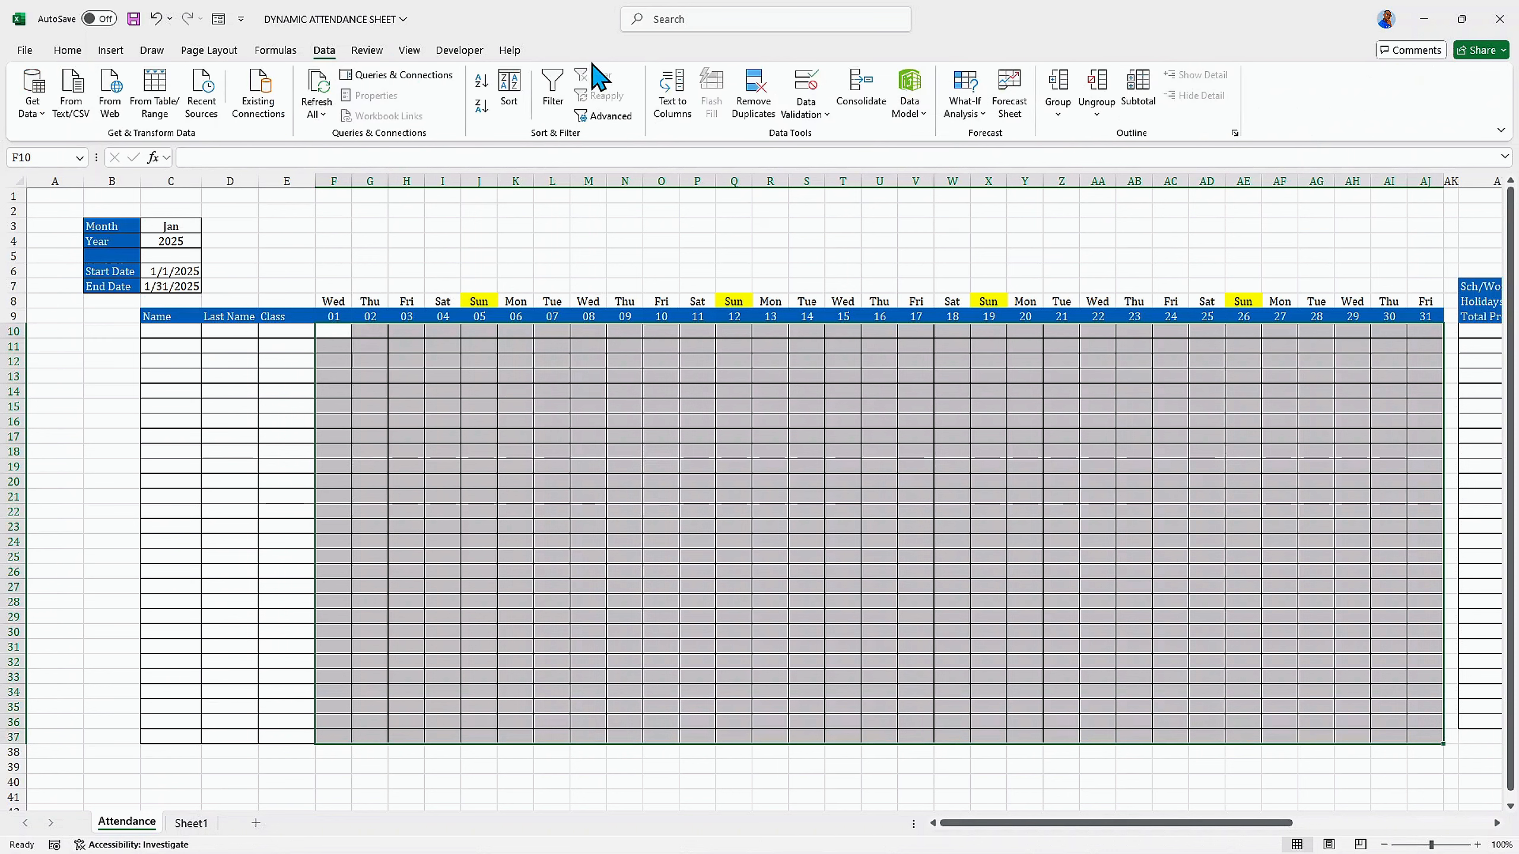
click(819, 112)
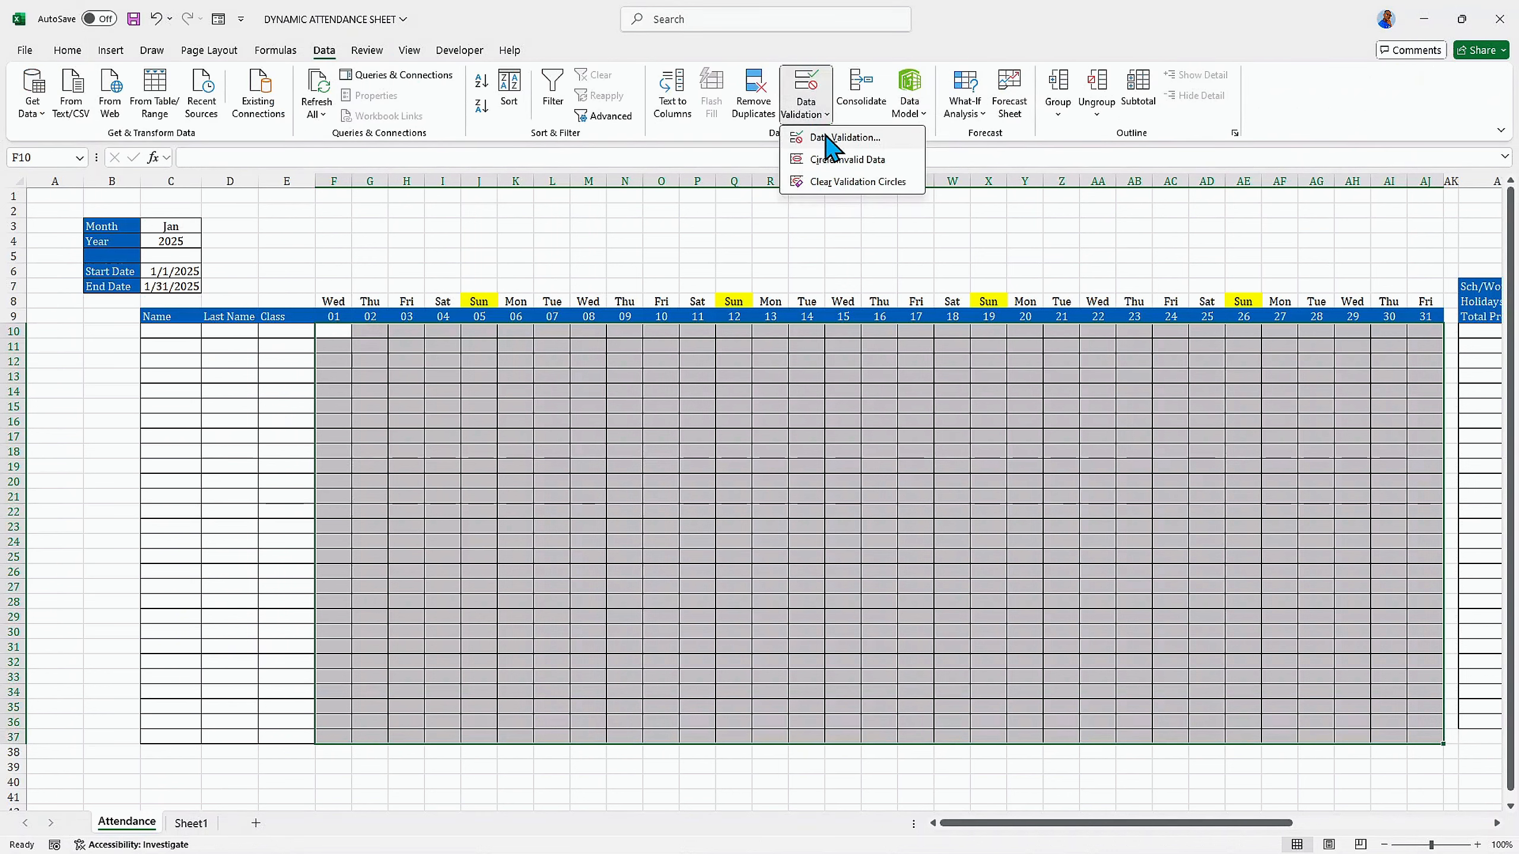
click(826, 137)
drag(559, 73, 353, 74)
click(398, 151)
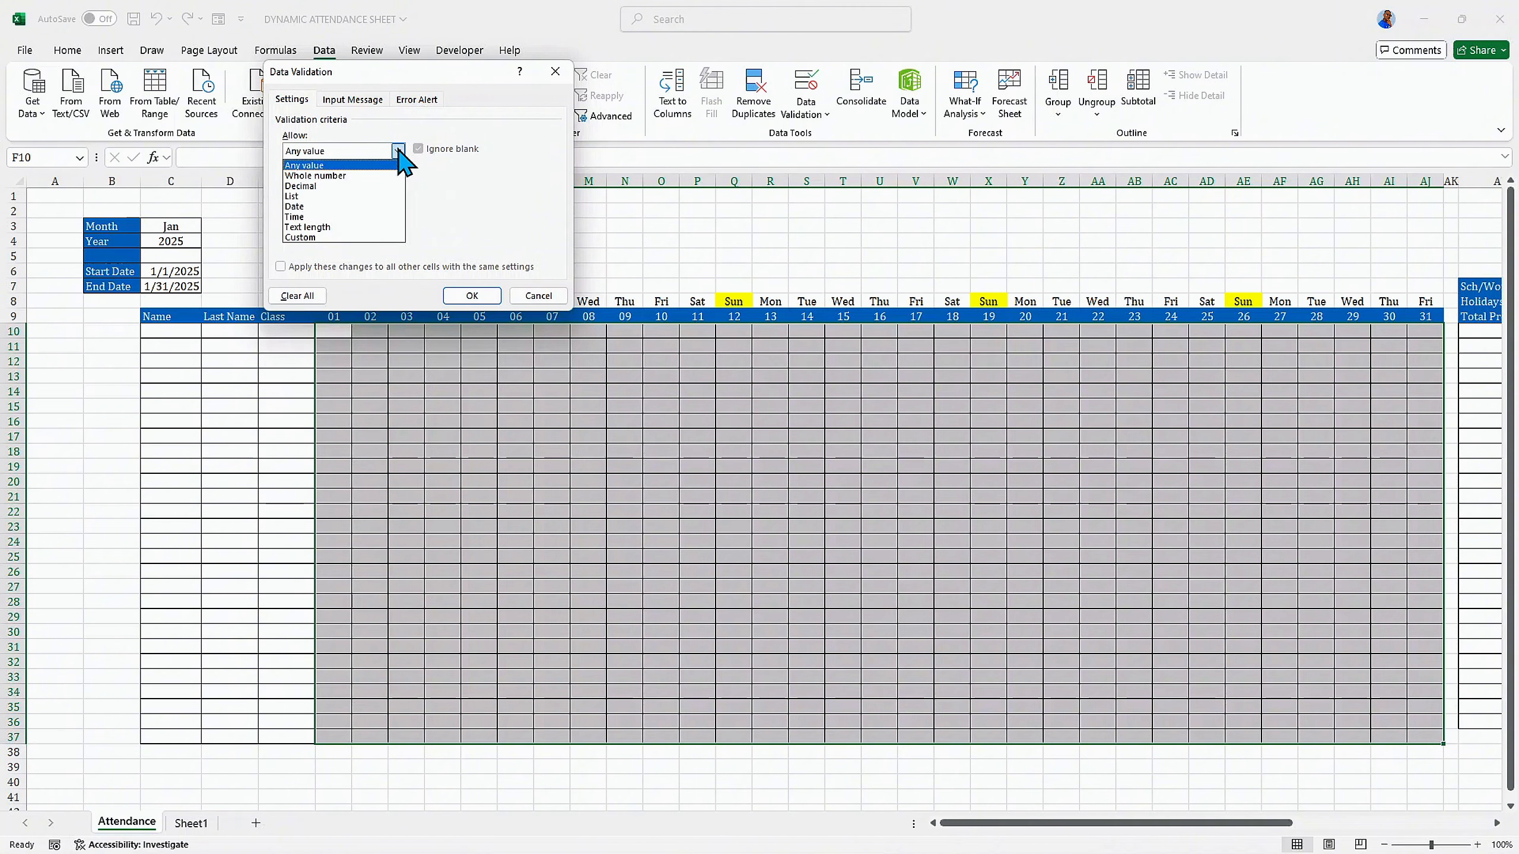
click(312, 196)
click(318, 216)
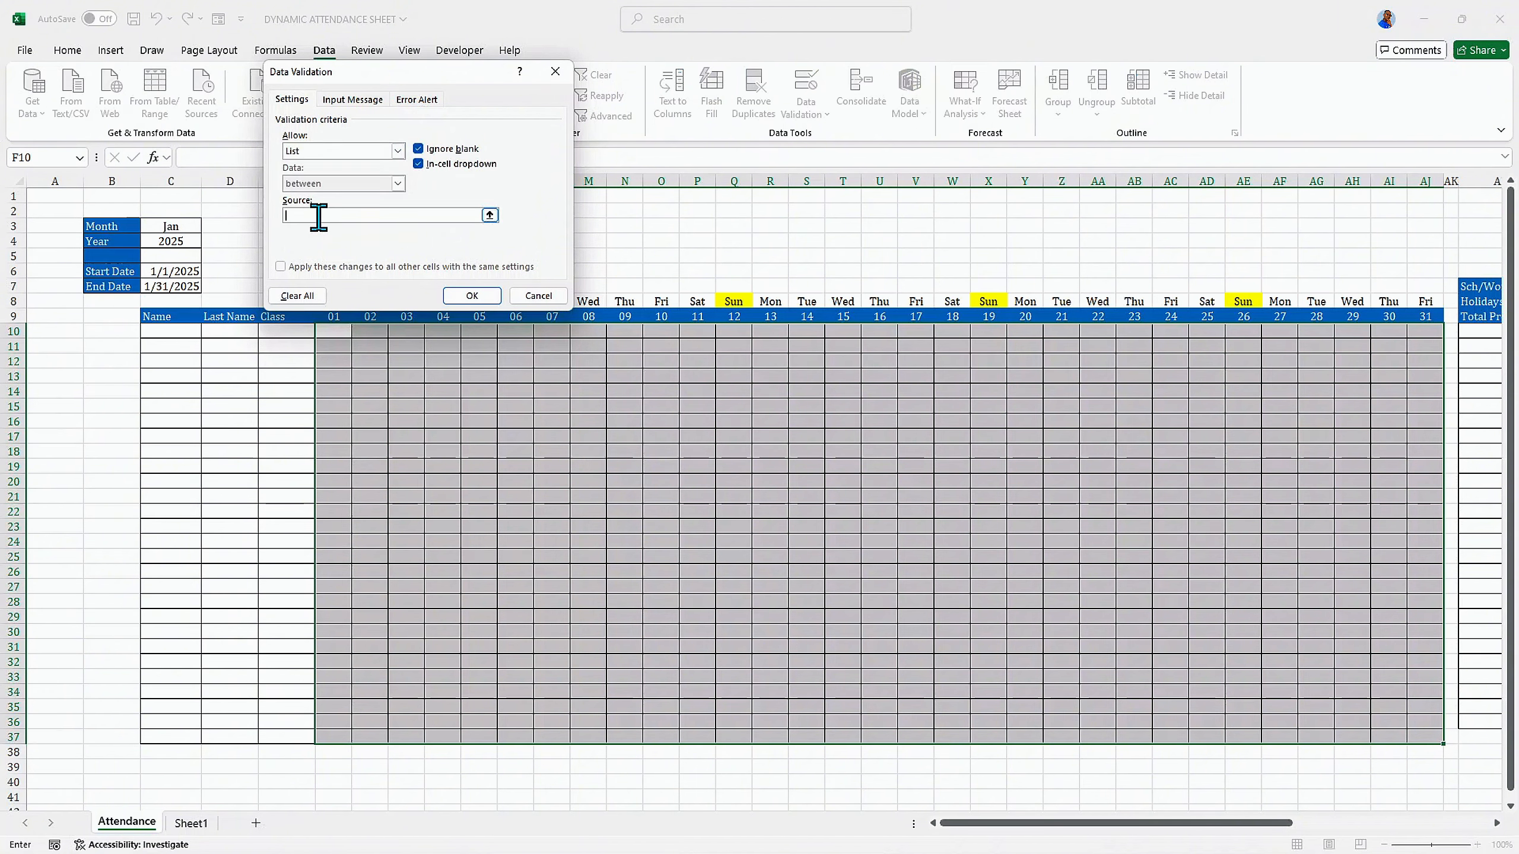
key(ctrl+v)
click(471, 297)
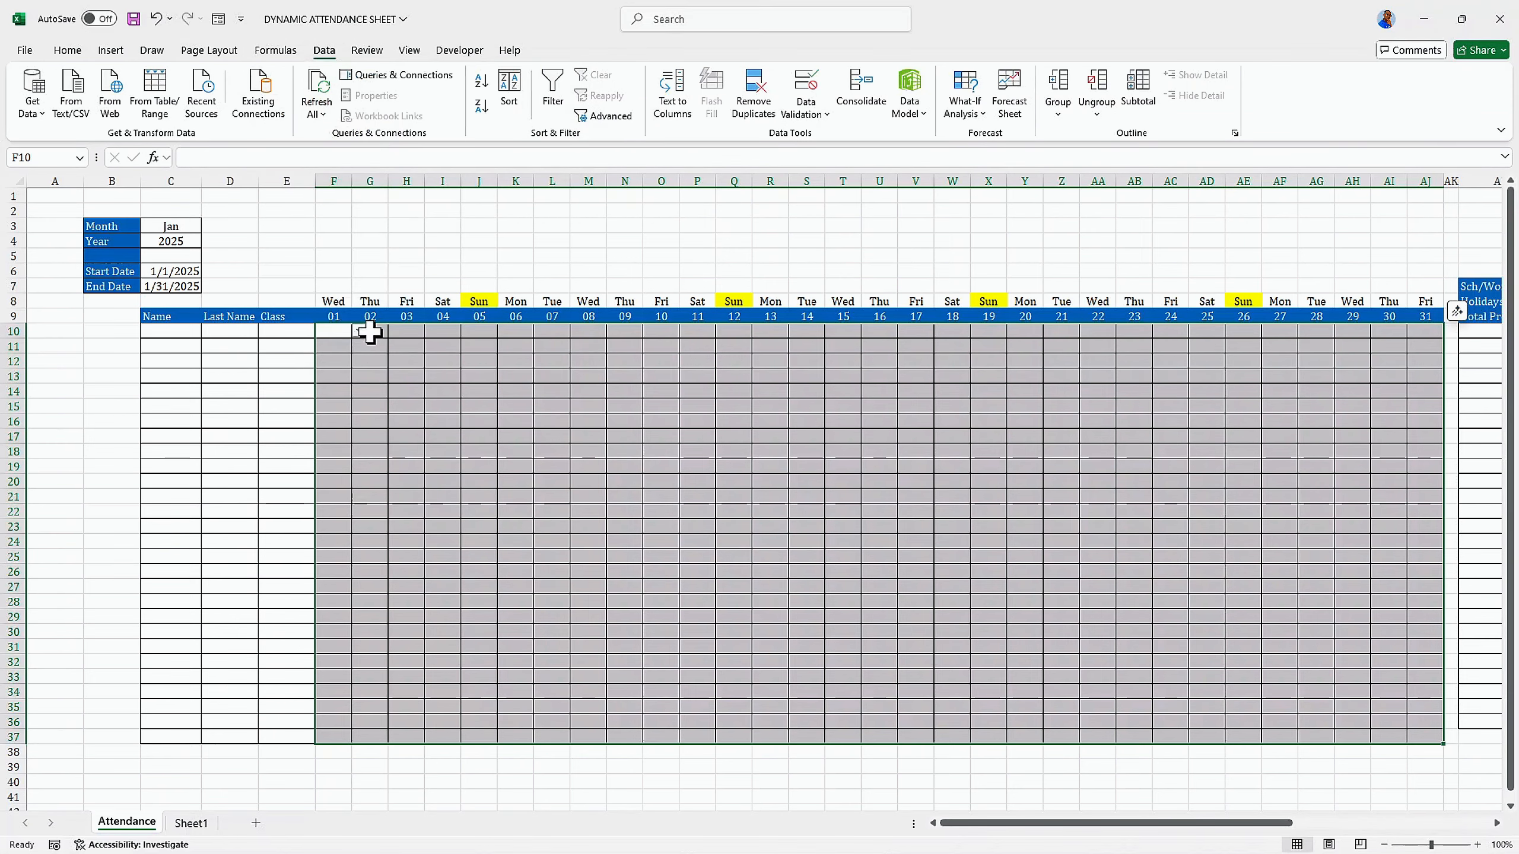
Step: Center the contents of the attendance grid F10:AJ37 horizontally
click(67, 51)
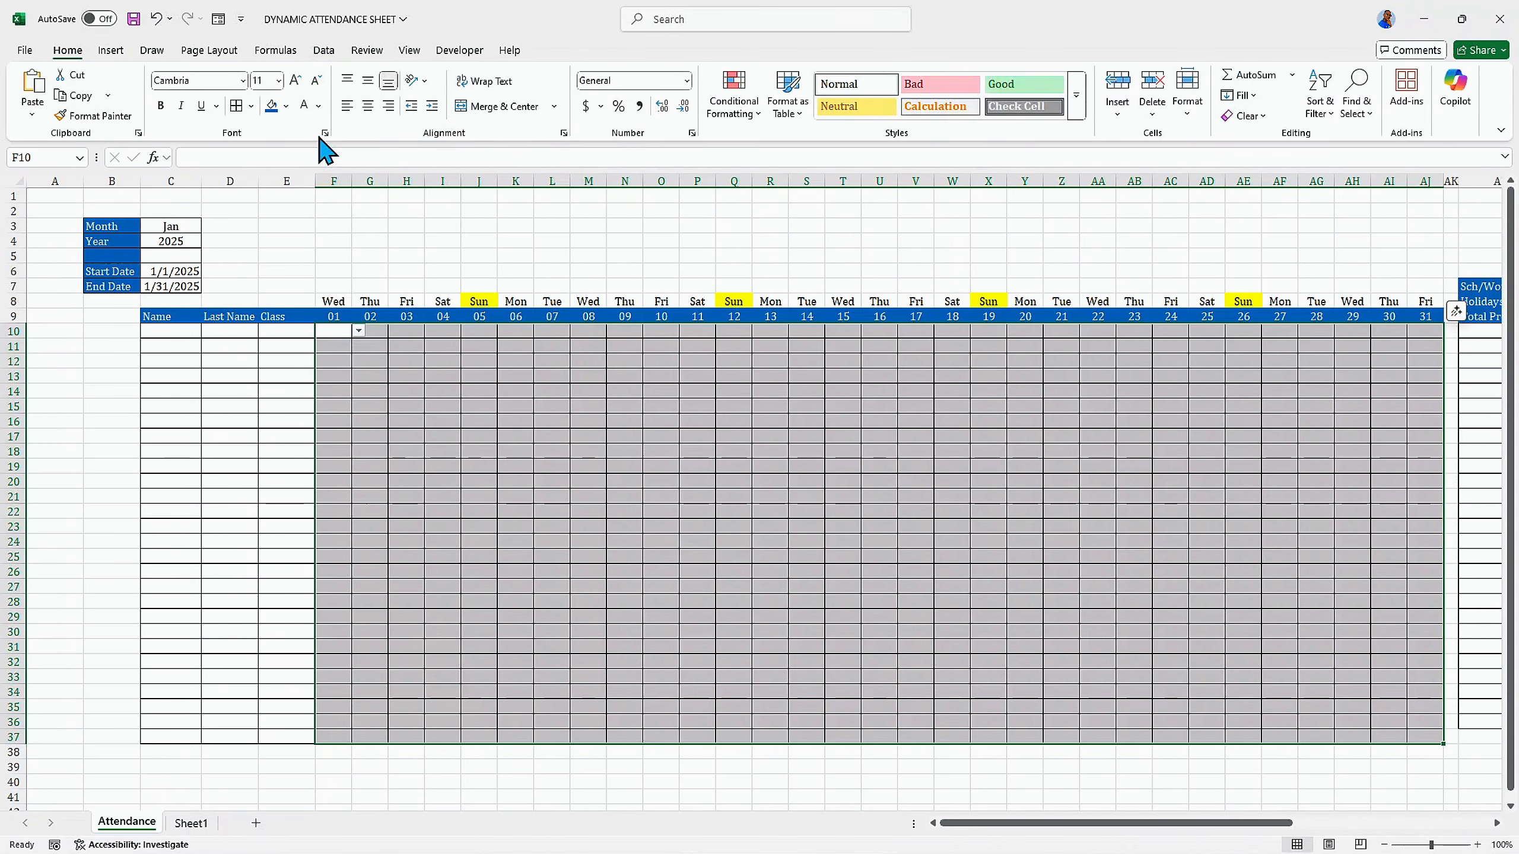
click(368, 105)
click(366, 380)
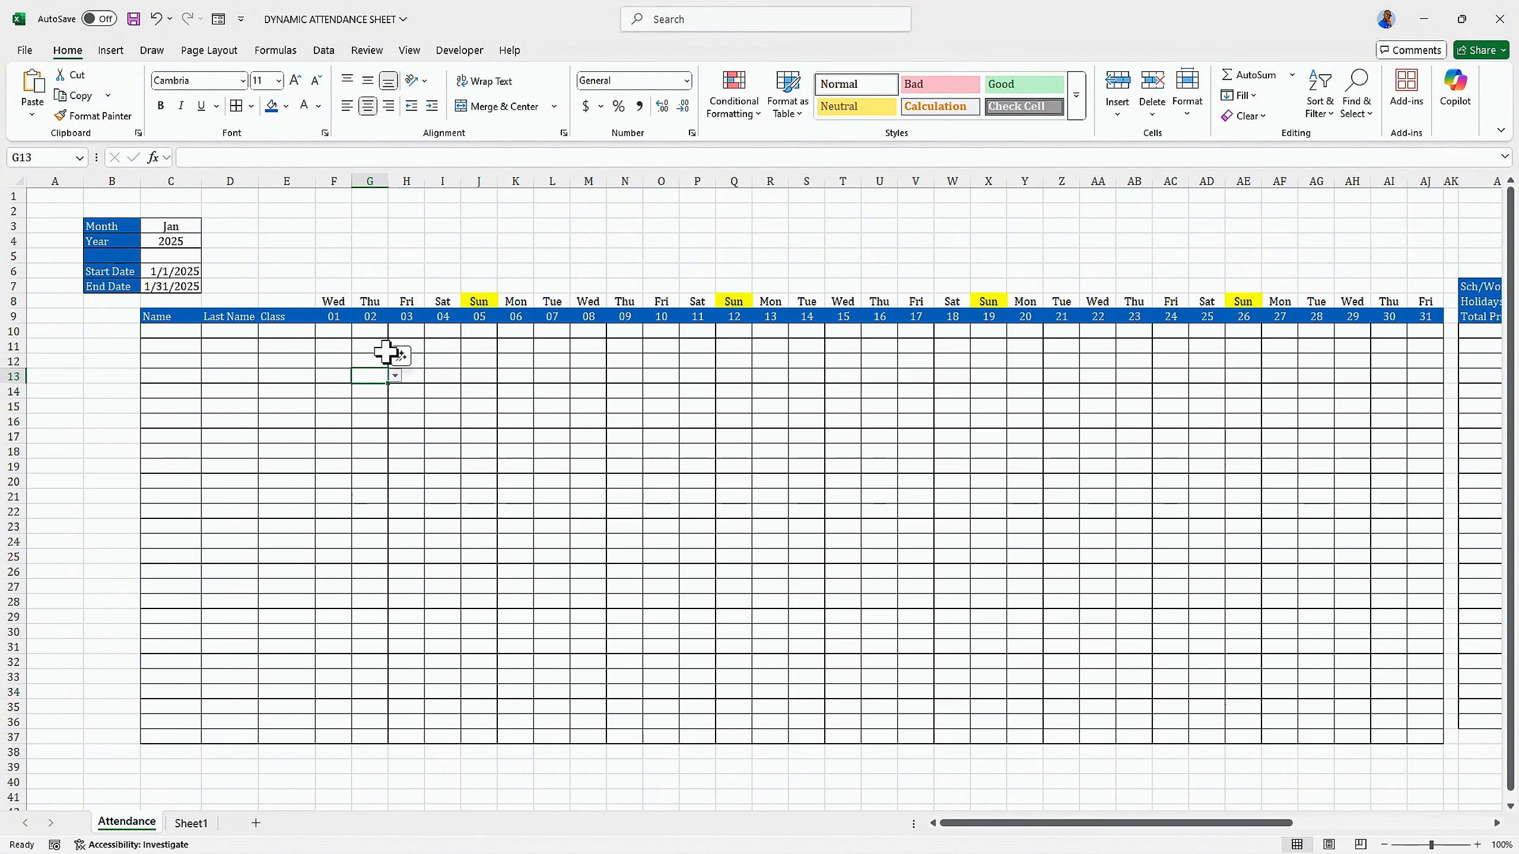
click(437, 350)
click(485, 404)
Step: Test the symbol dropdown in F10 by choosing the cross, replace it with ●, and review the list again
click(328, 334)
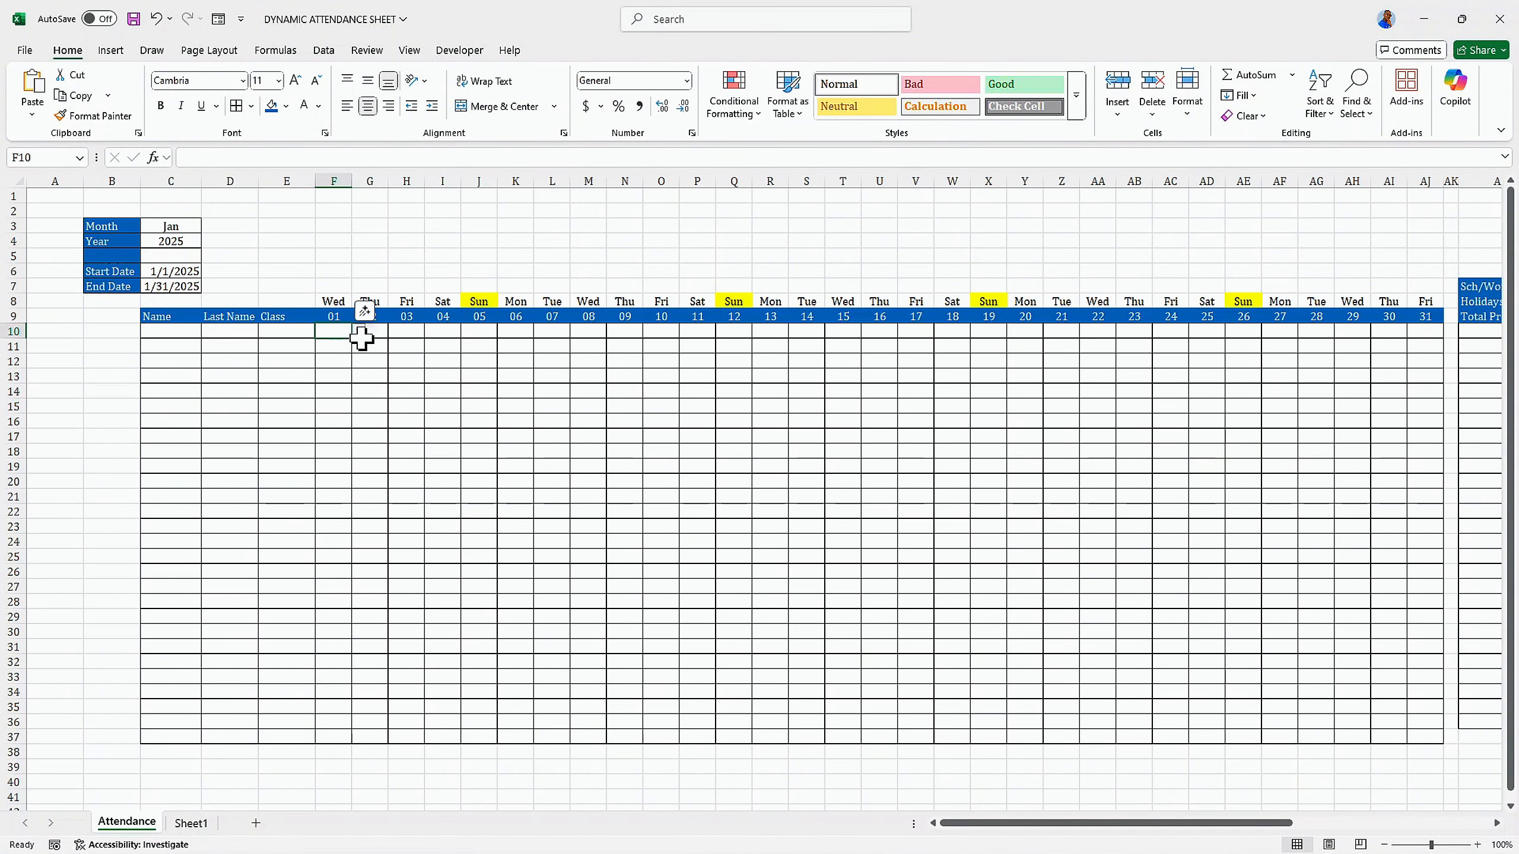
click(358, 331)
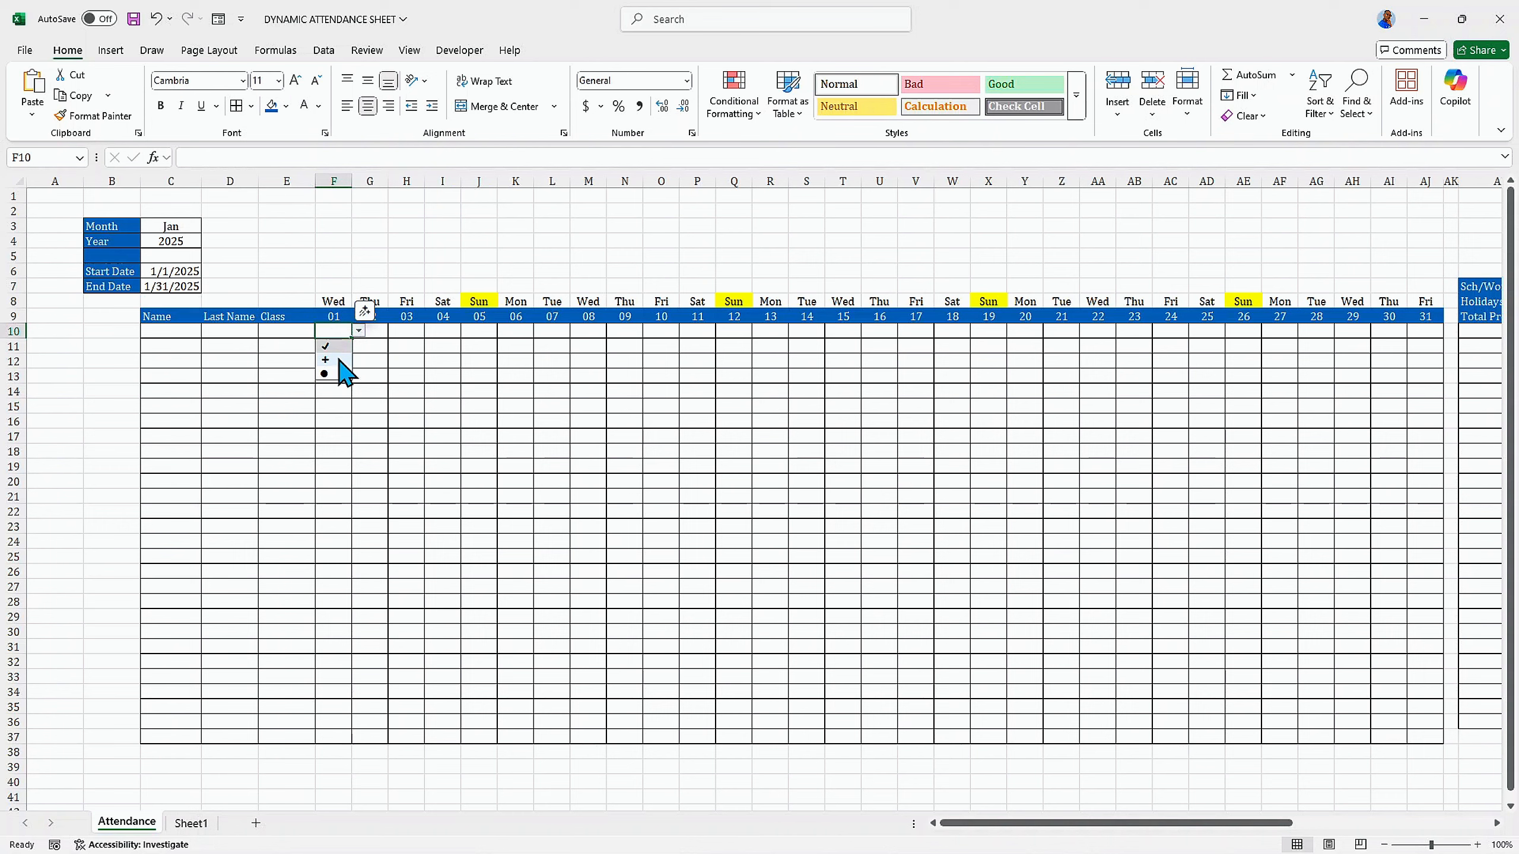
click(346, 359)
click(359, 331)
click(333, 371)
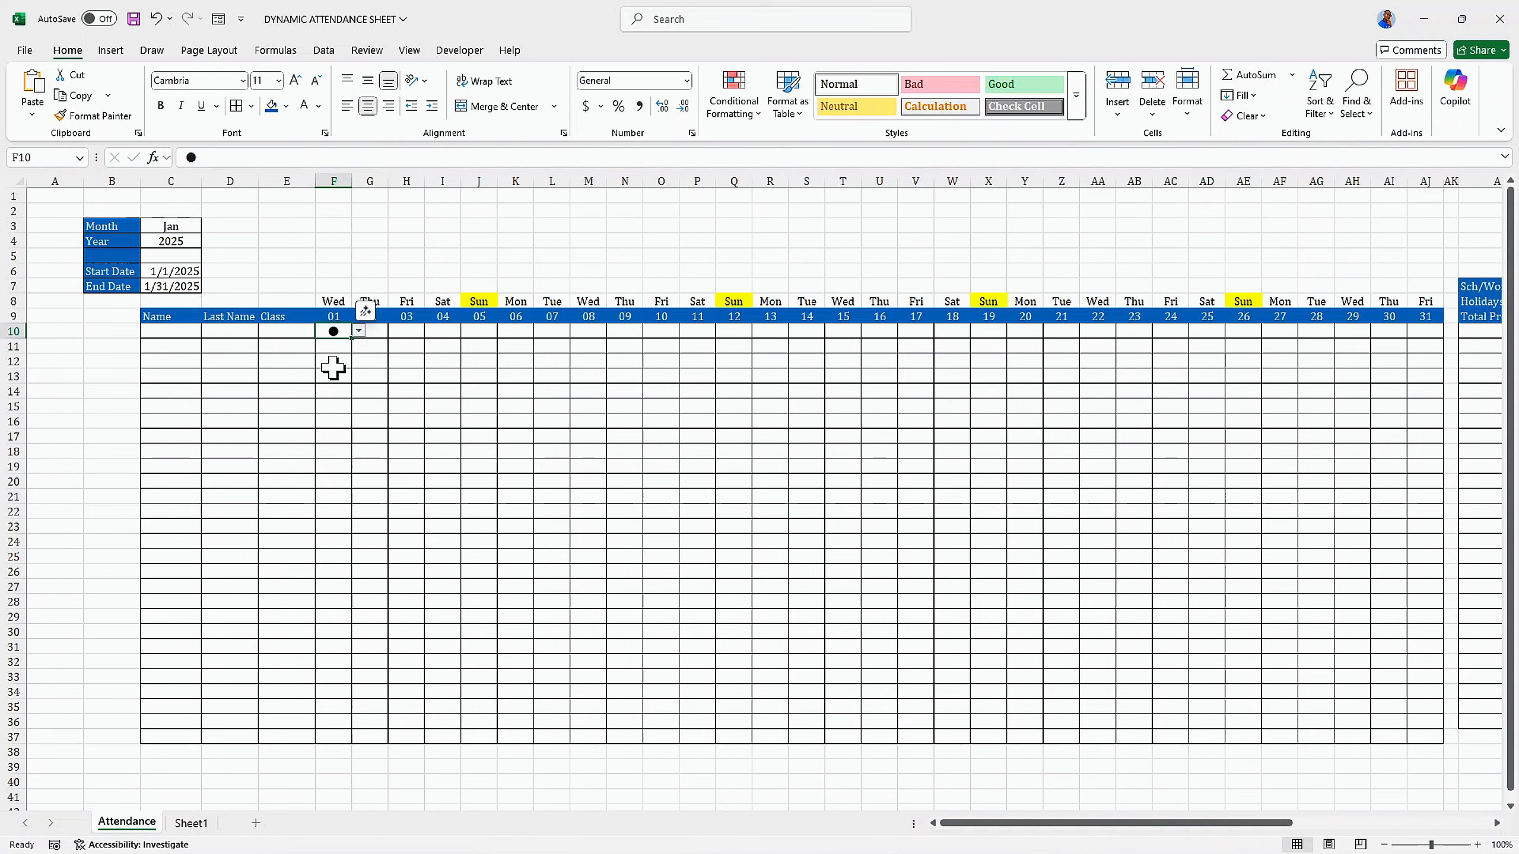
click(345, 363)
click(336, 332)
click(358, 332)
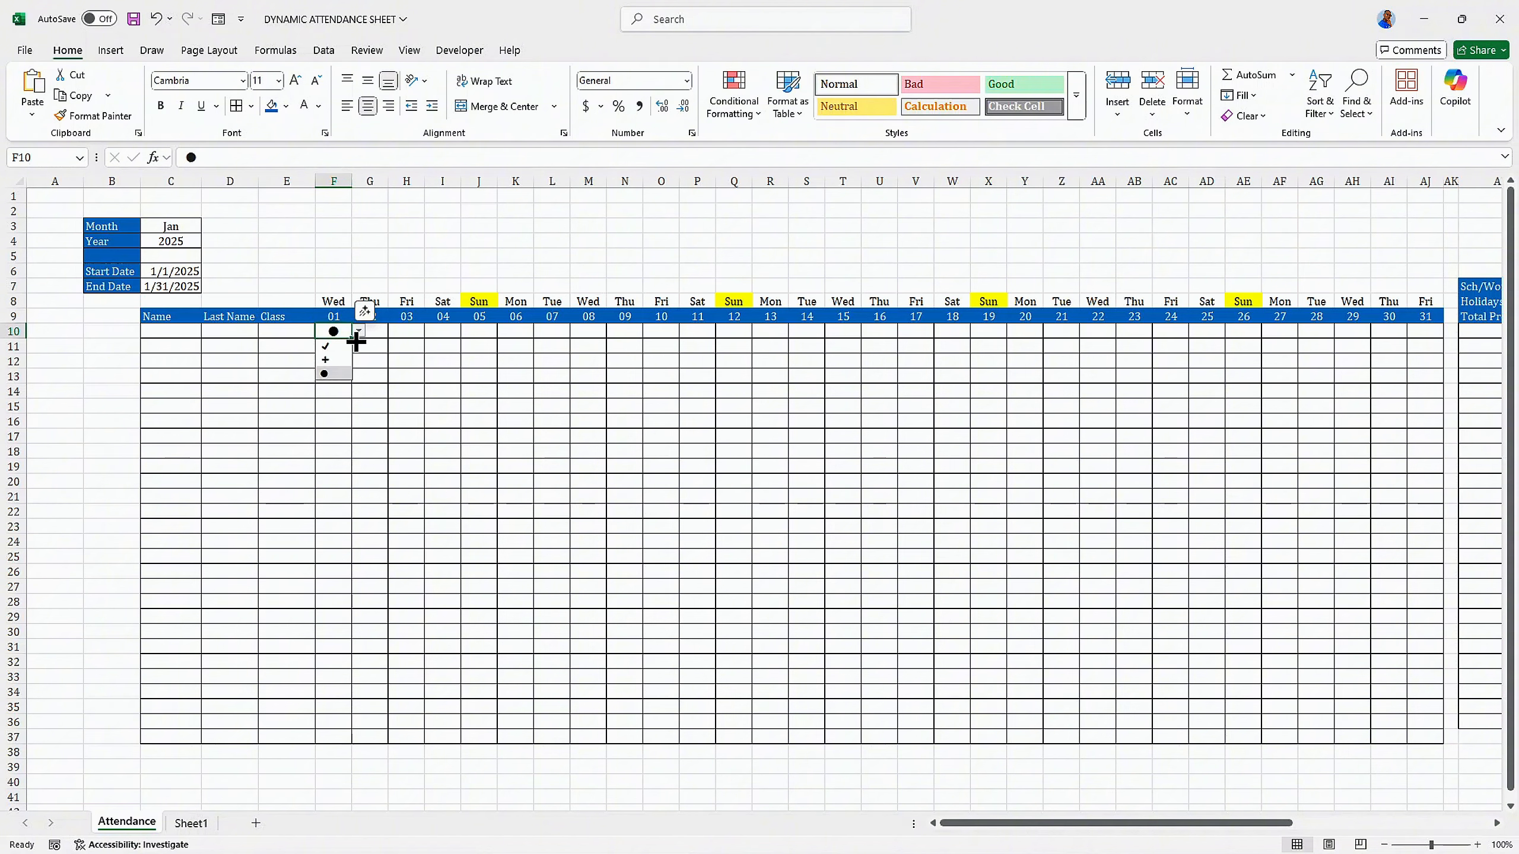
click(366, 349)
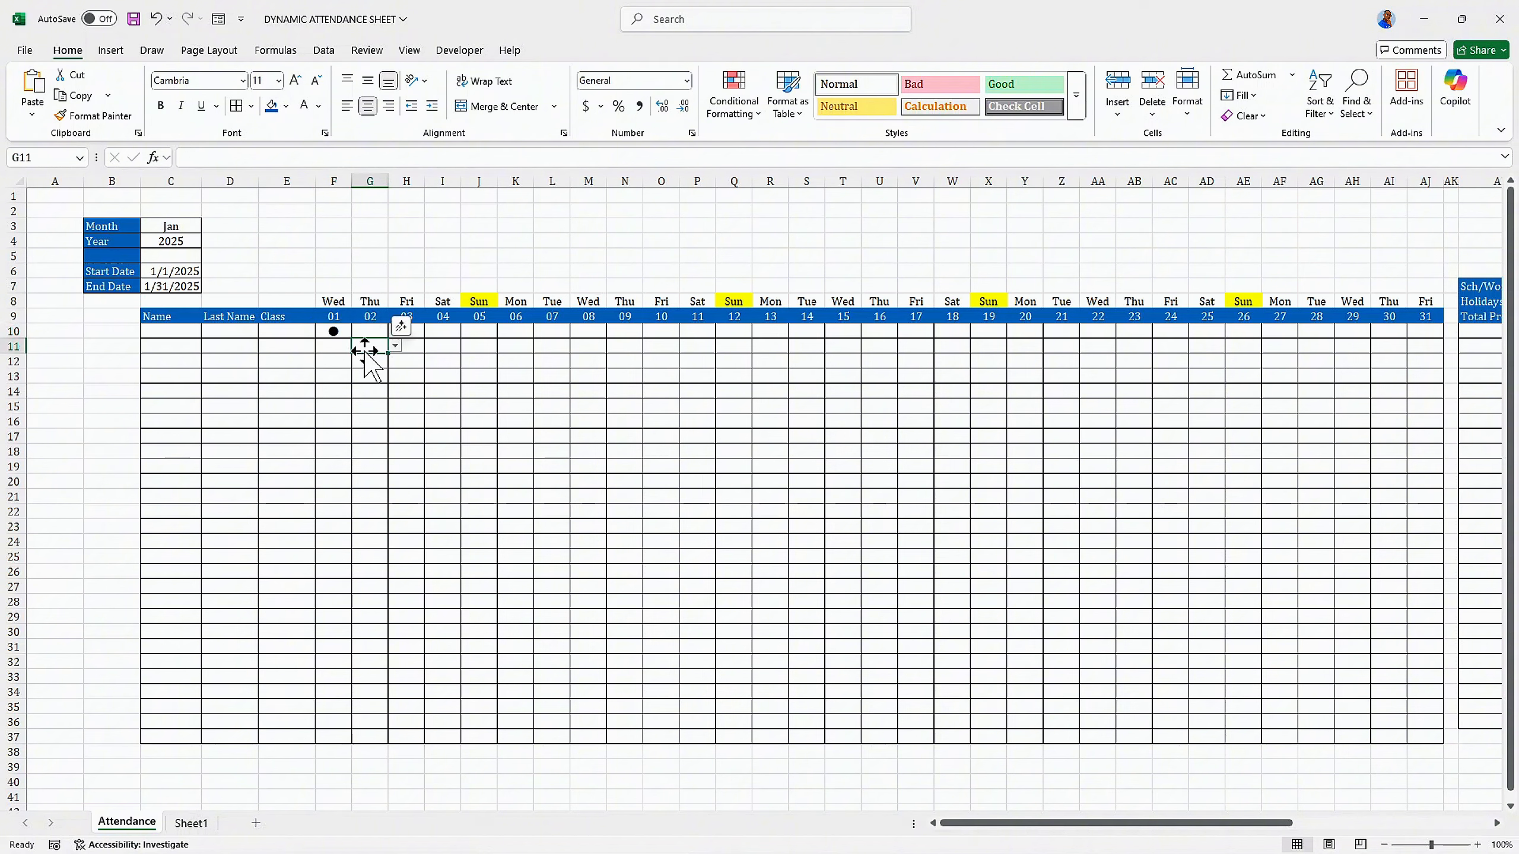
Step: Start a conditional formatting rule for the attendance grid F10:AJ37 that matches cell values equal to cell H3 on Sheet1
mouse_move(327, 329)
mouse_down()
mouse_move(1353, 417)
mouse_move(1417, 441)
mouse_move(1427, 739)
mouse_up()
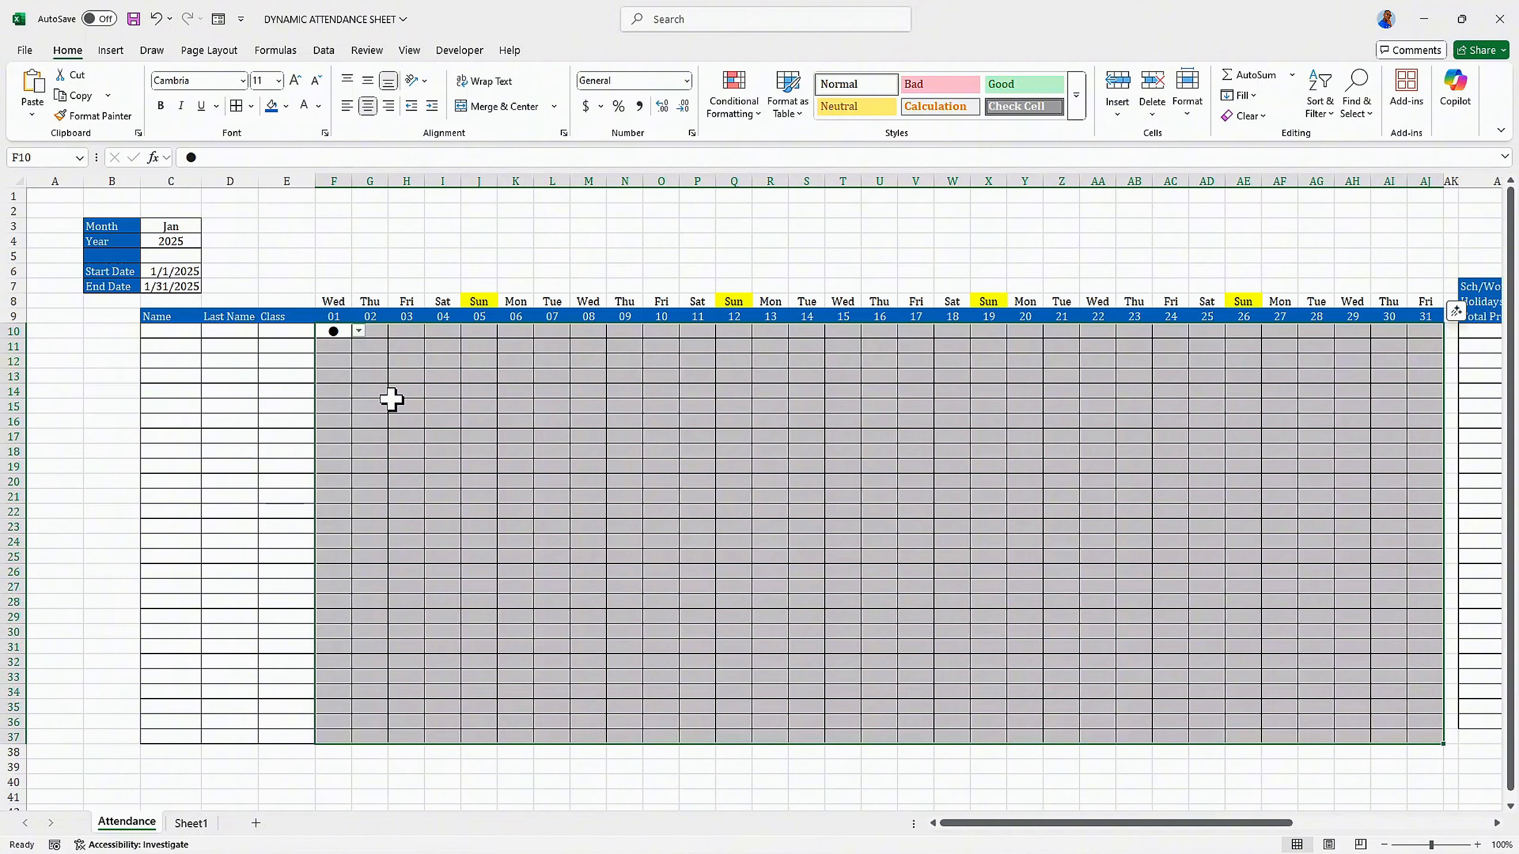
key(alt+o)
key(d)
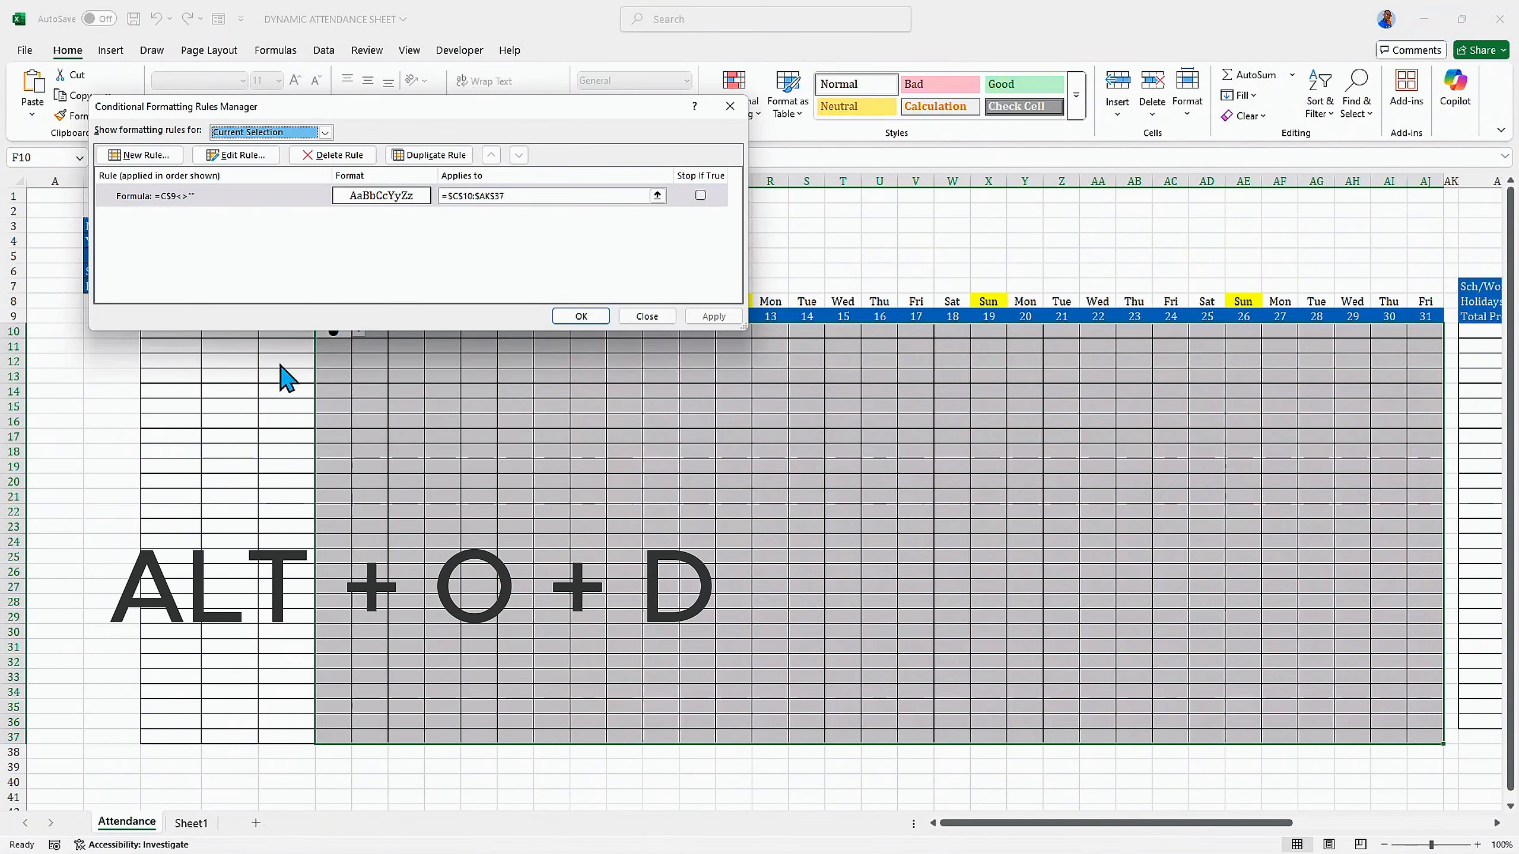
drag(392, 109, 537, 91)
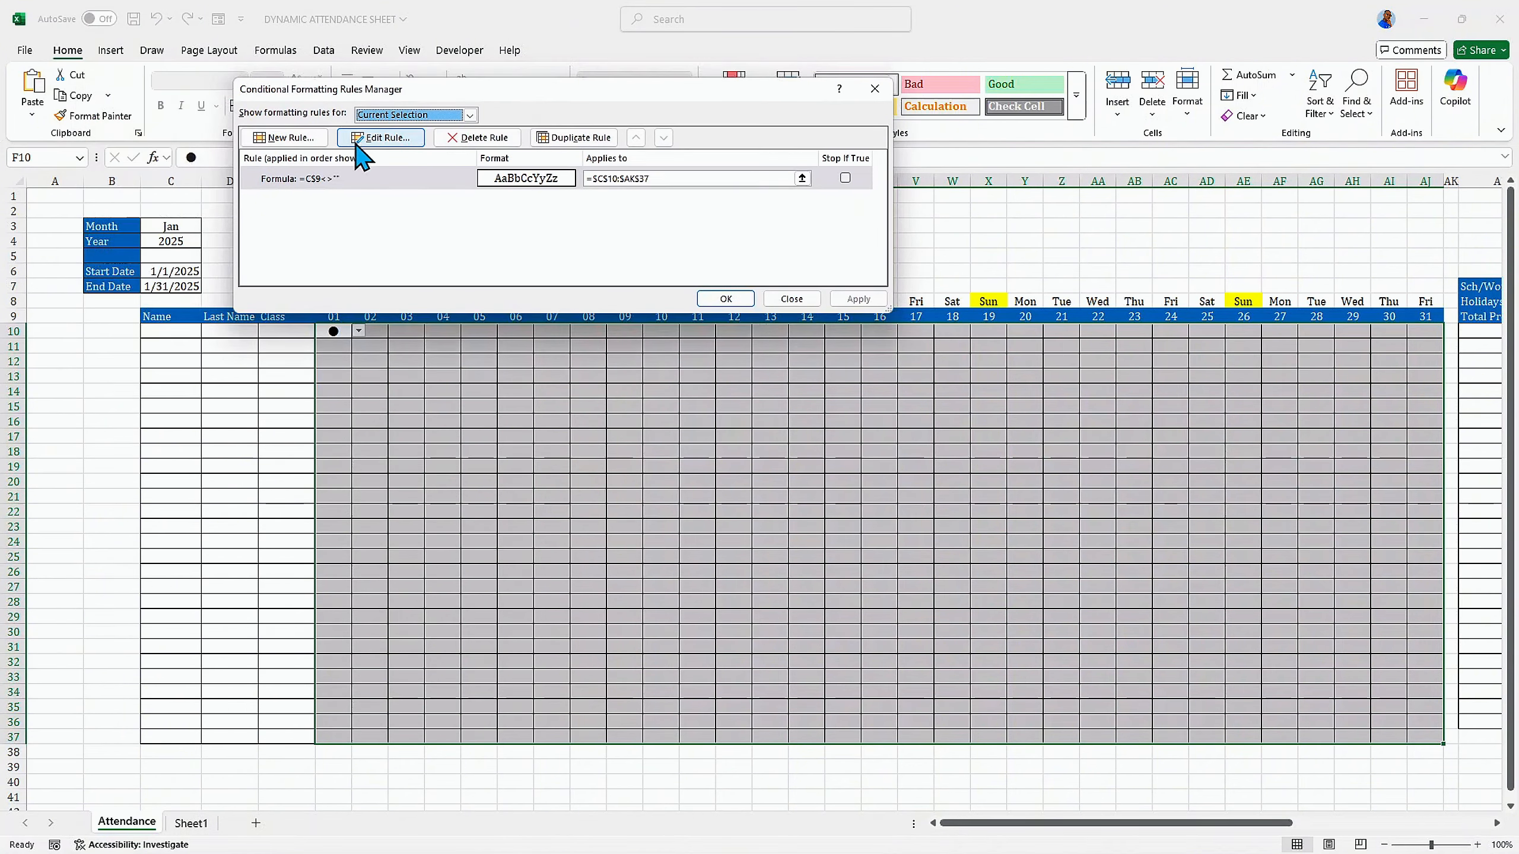
click(307, 139)
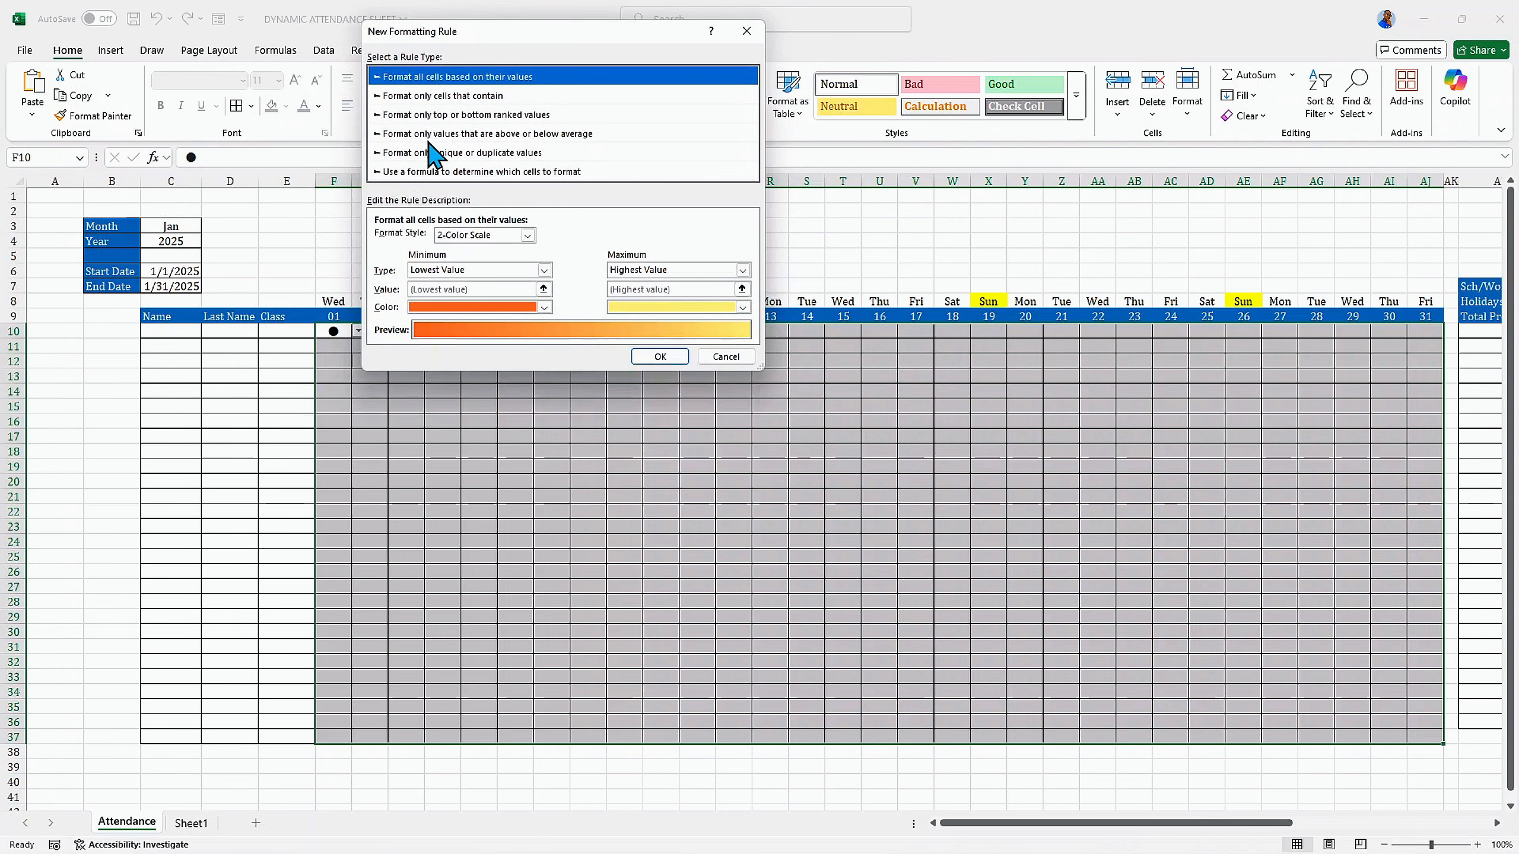
click(413, 98)
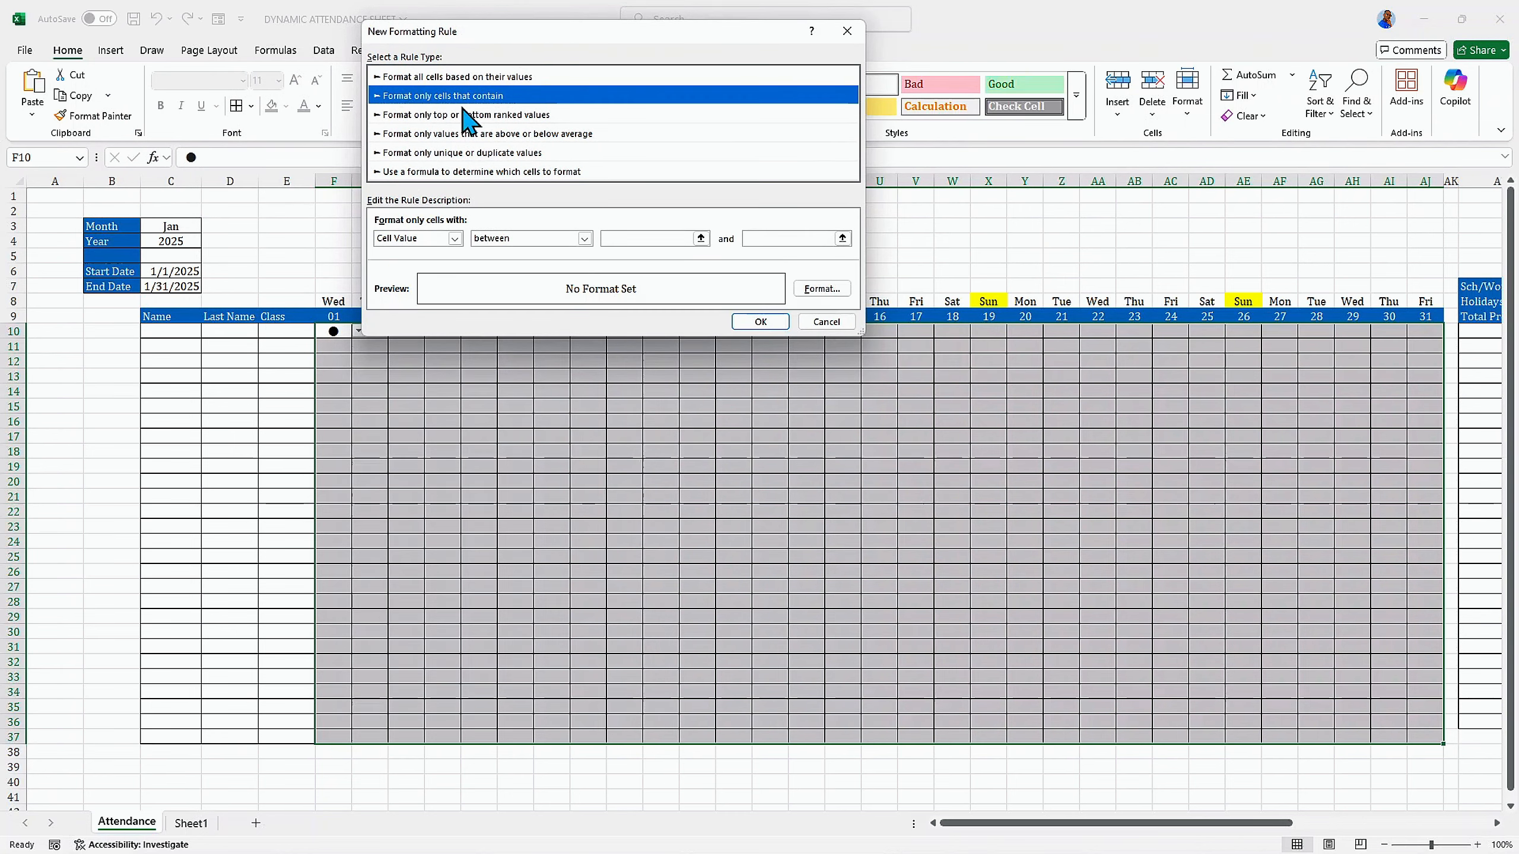
click(585, 239)
click(518, 276)
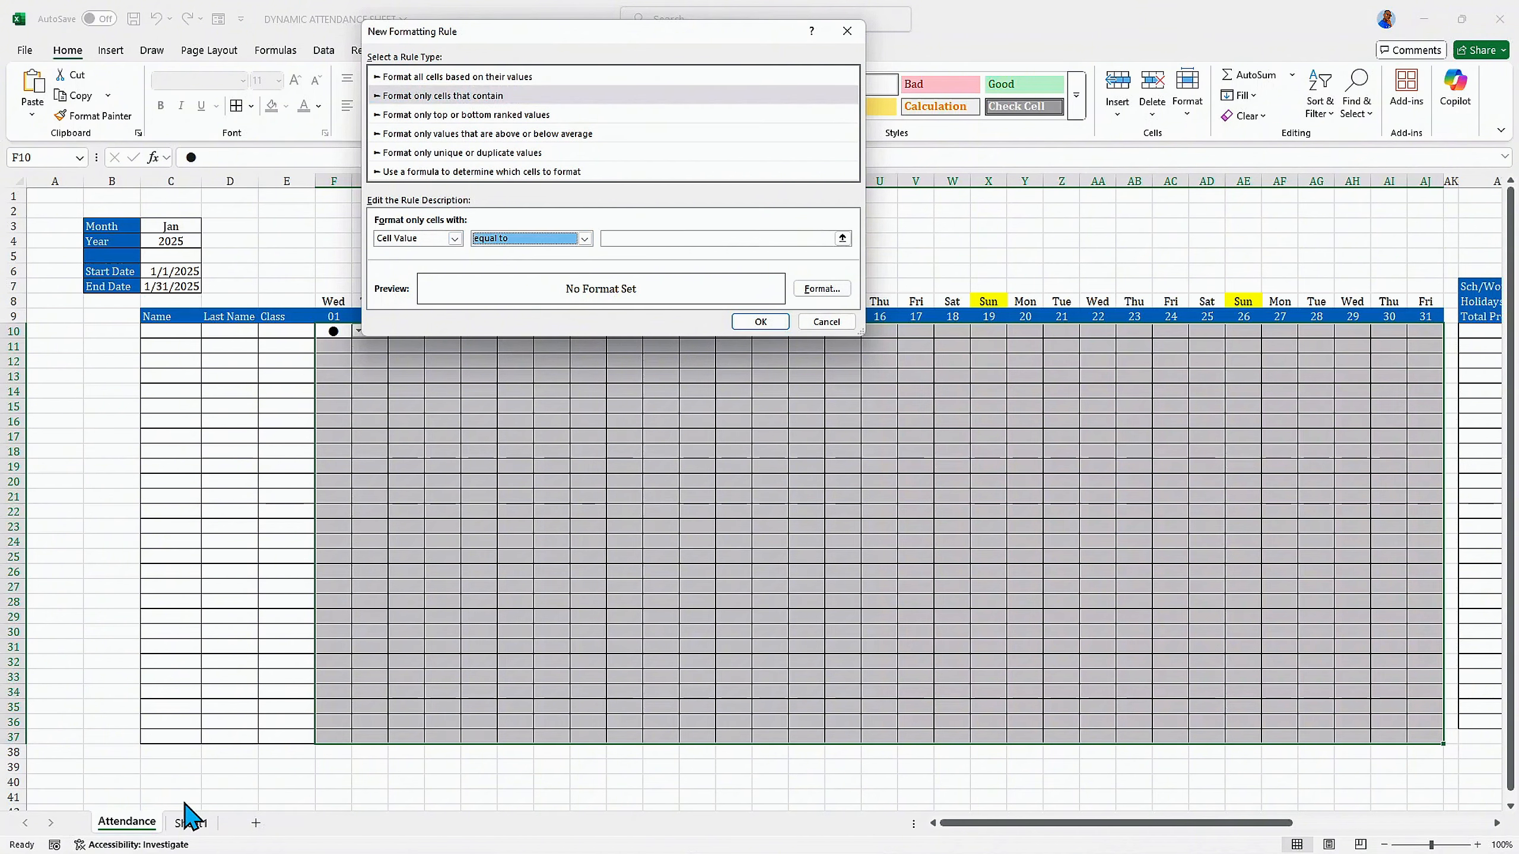
click(652, 239)
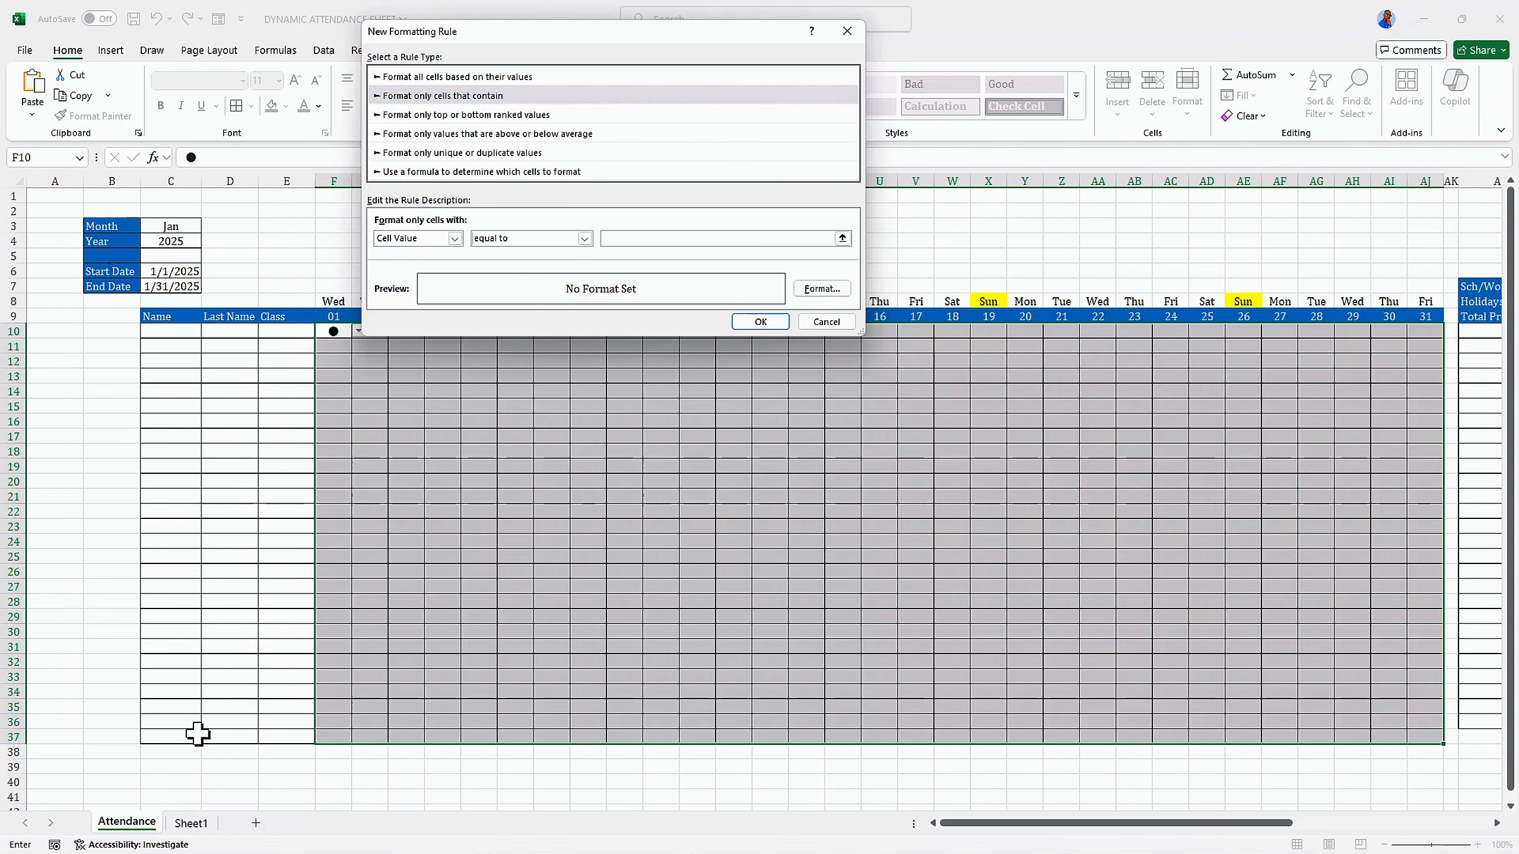
click(192, 823)
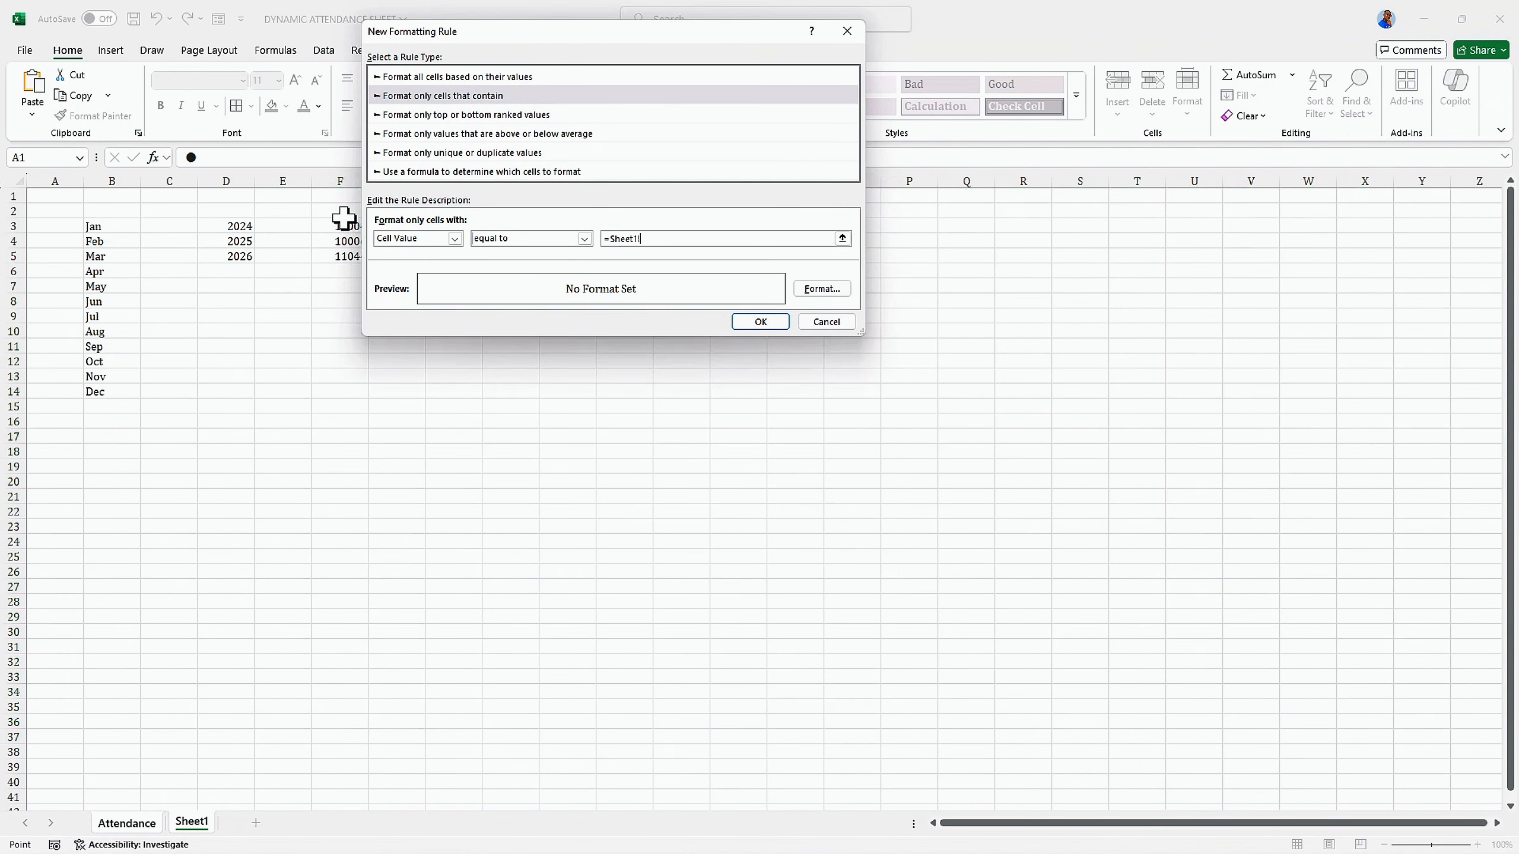
drag(464, 33, 218, 306)
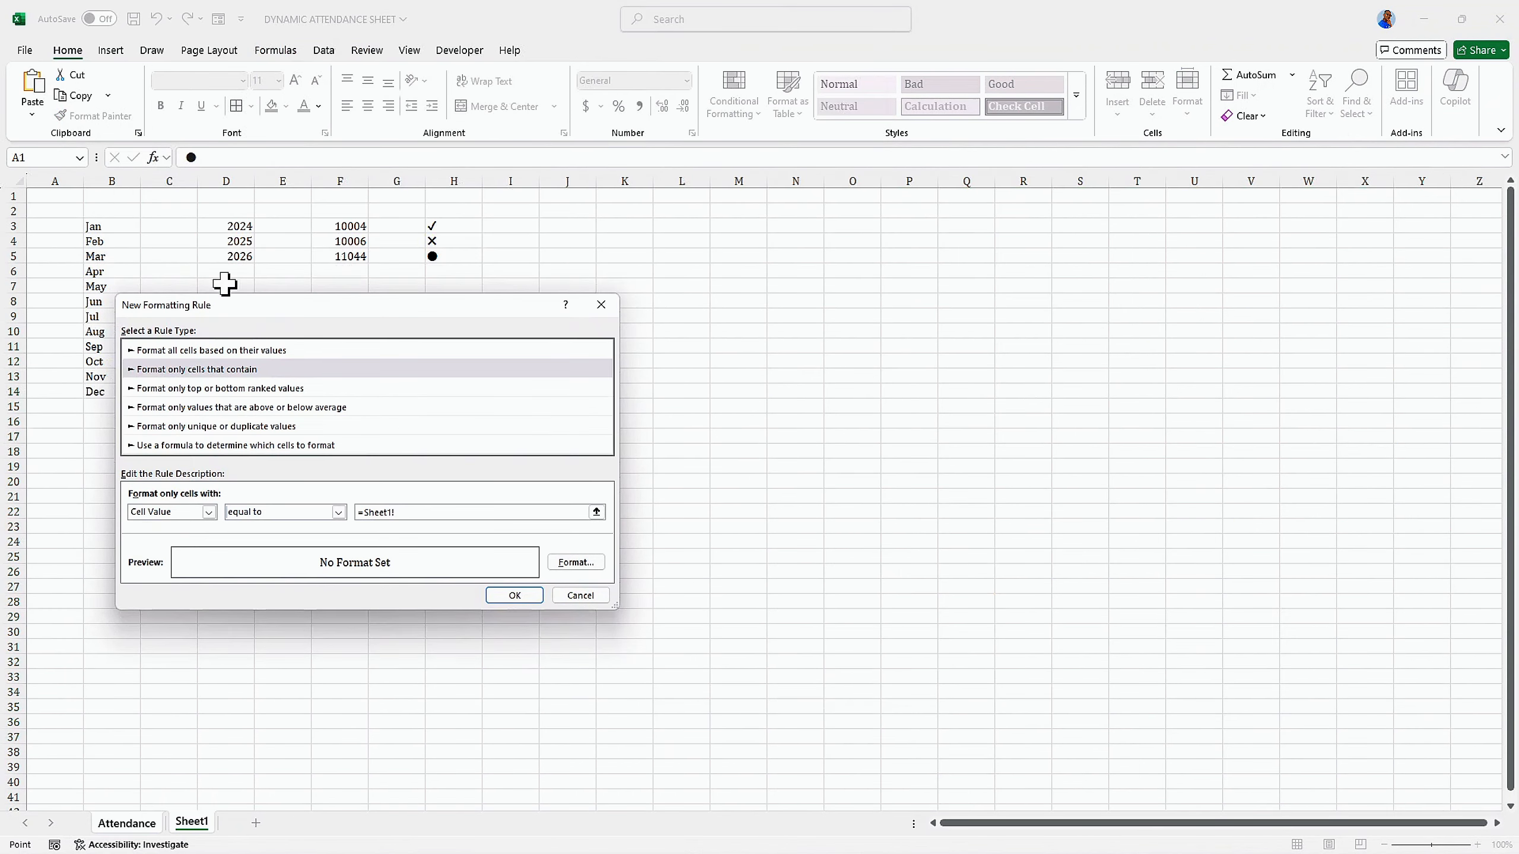
click(443, 232)
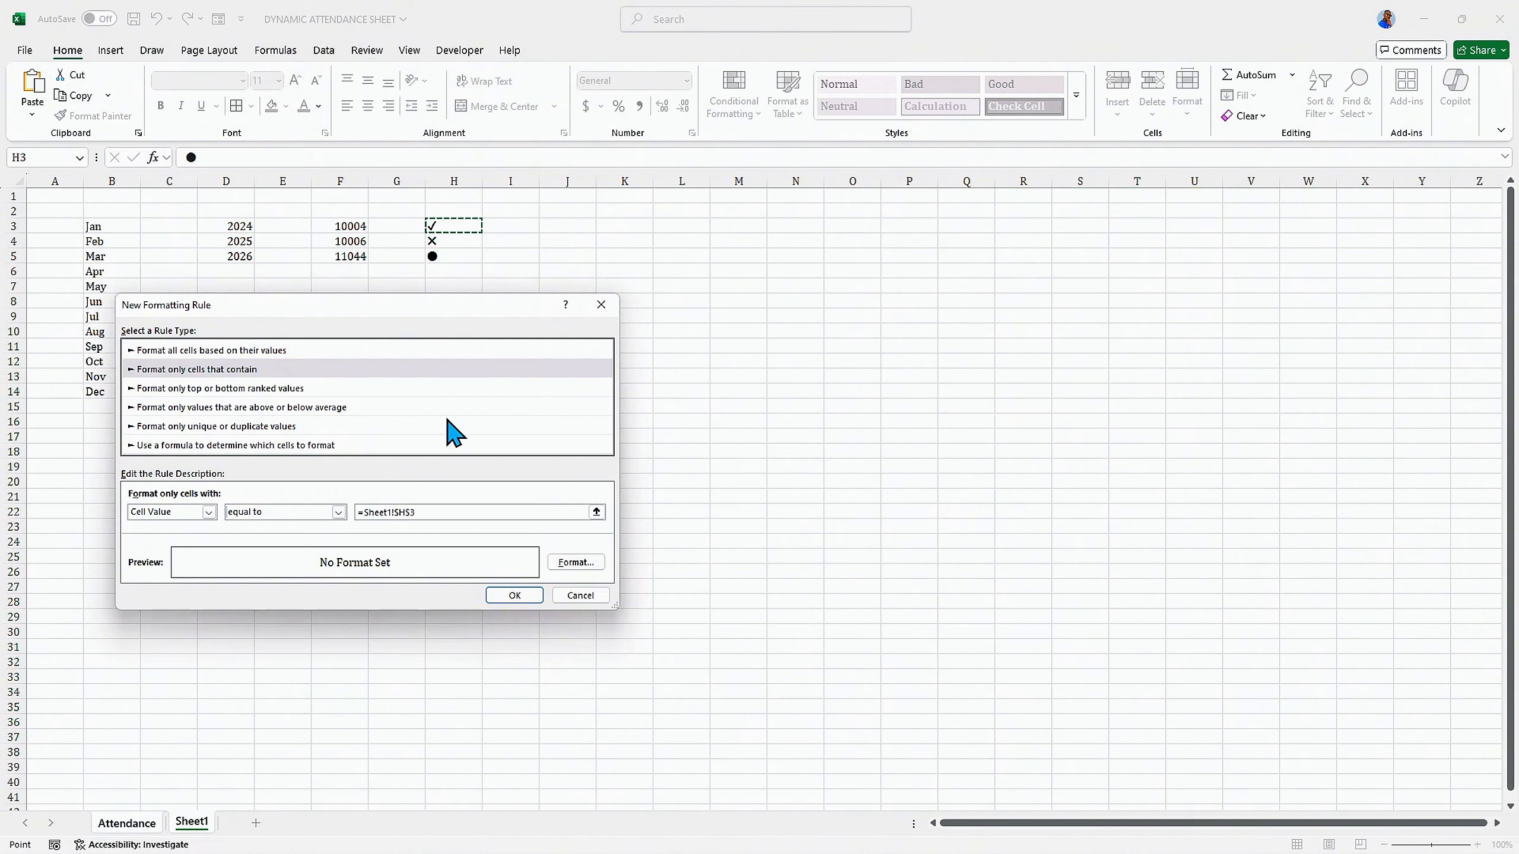
Step: Give the Sheet1 H3 rule a green fill and add matching rules for H4 with red fill and H5 with yellow fill
click(574, 563)
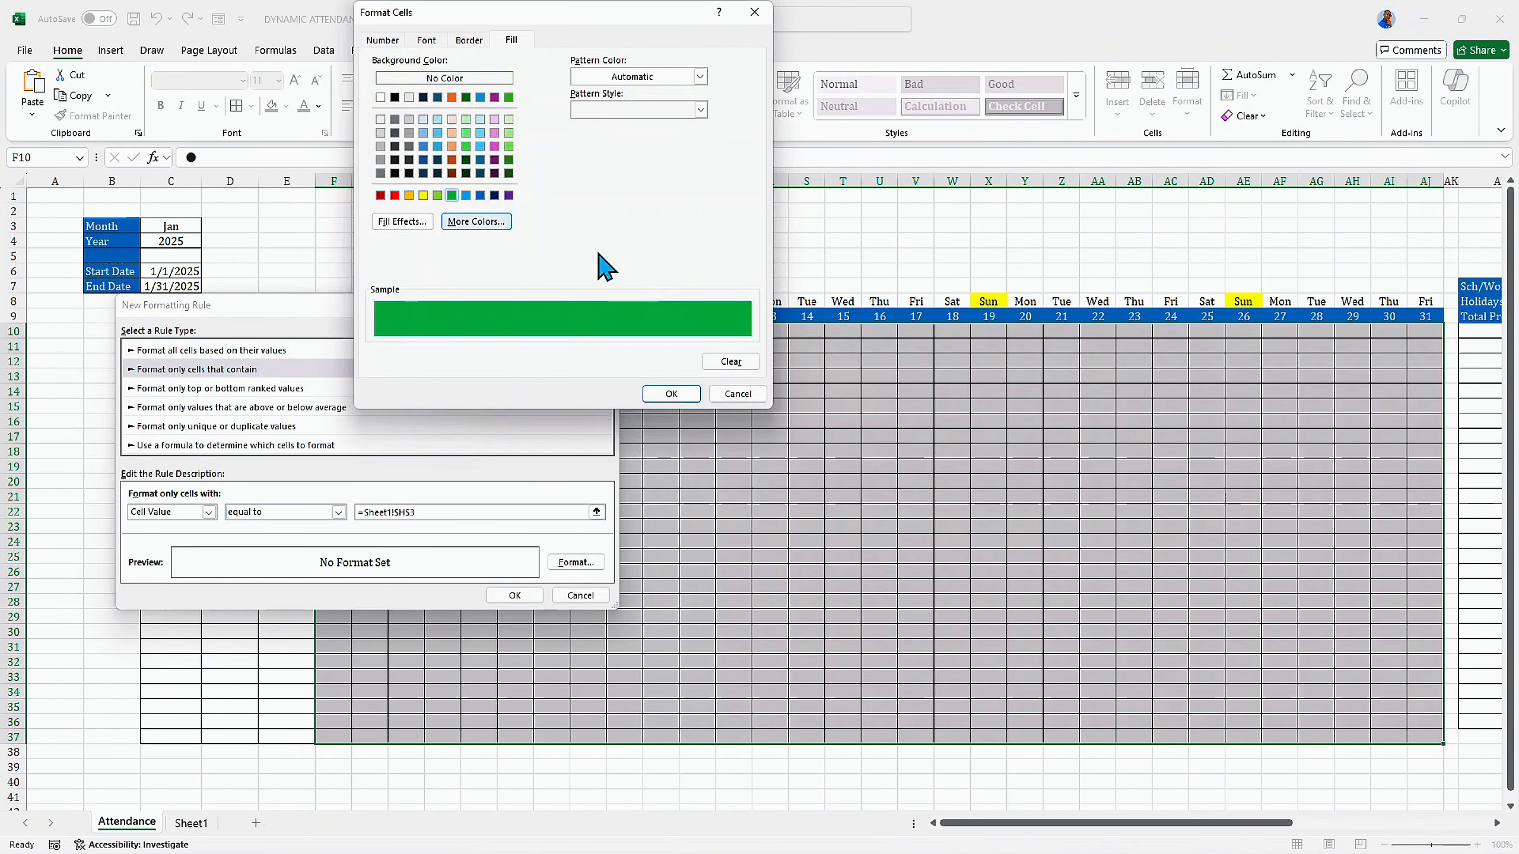
click(671, 395)
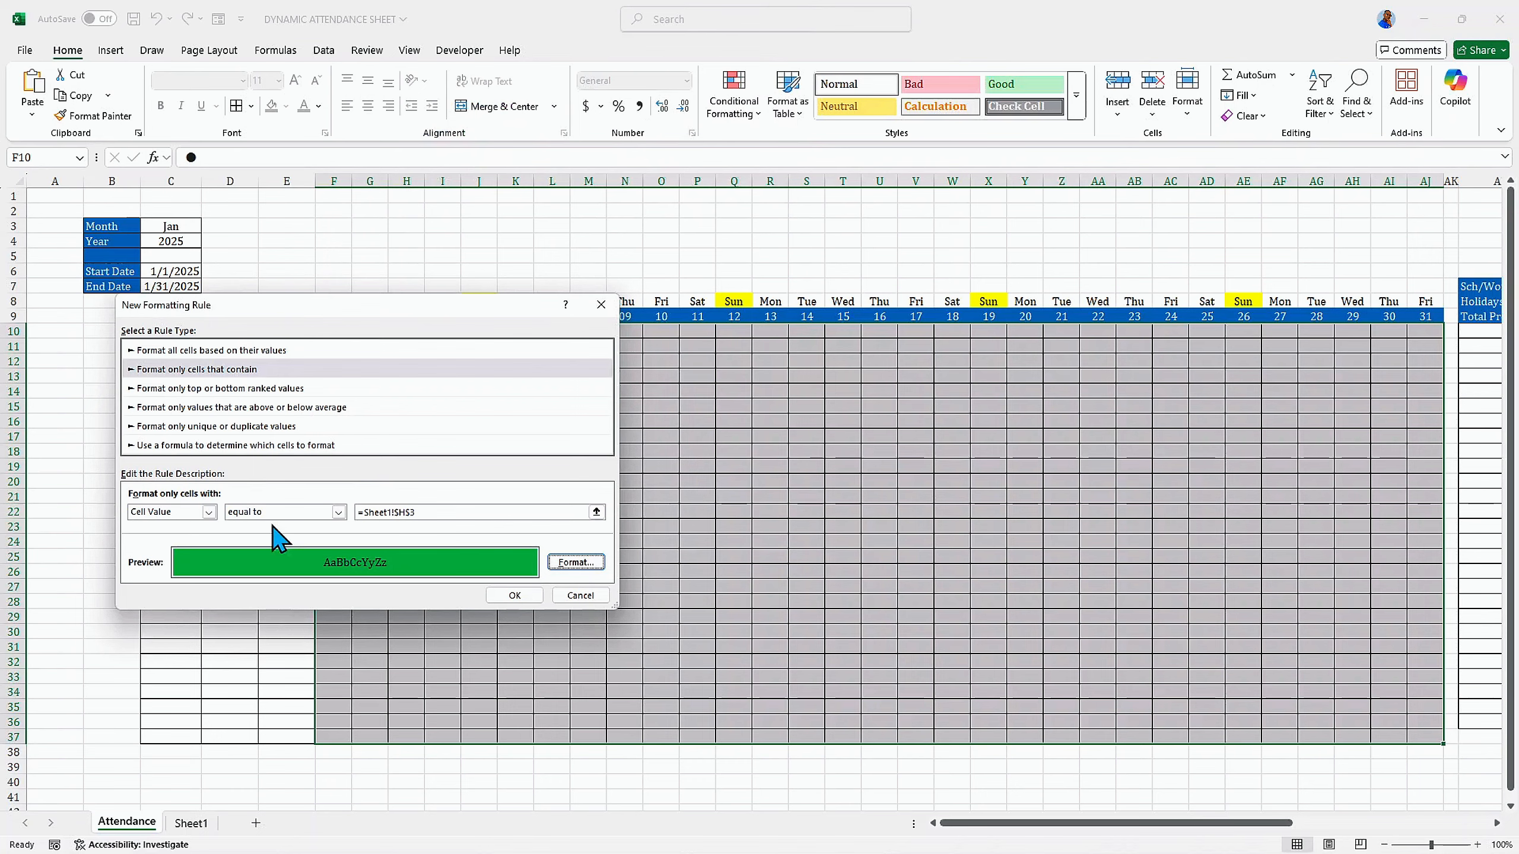
click(514, 595)
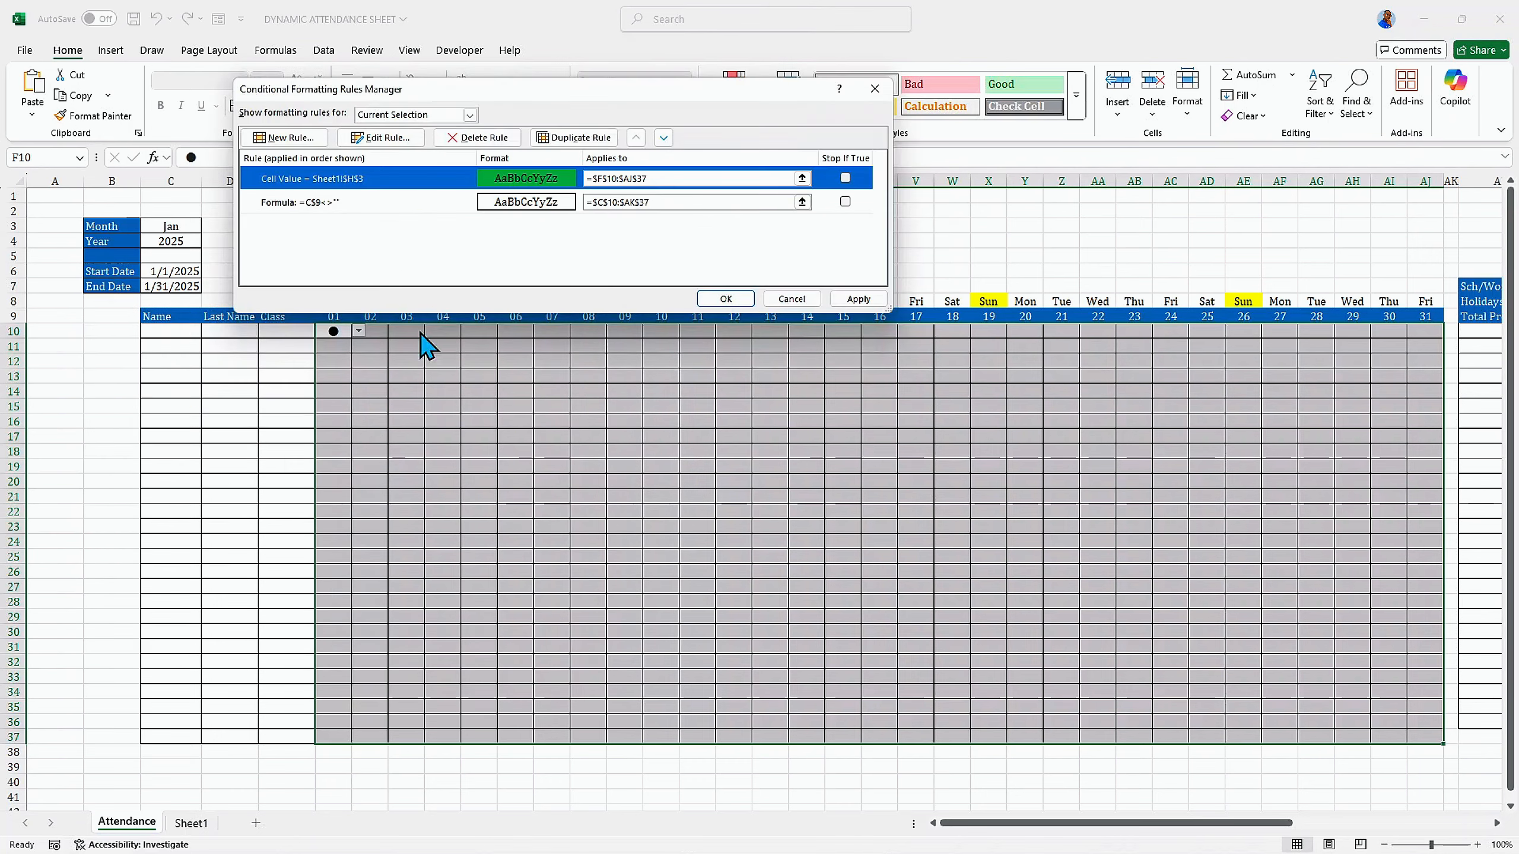
click(286, 138)
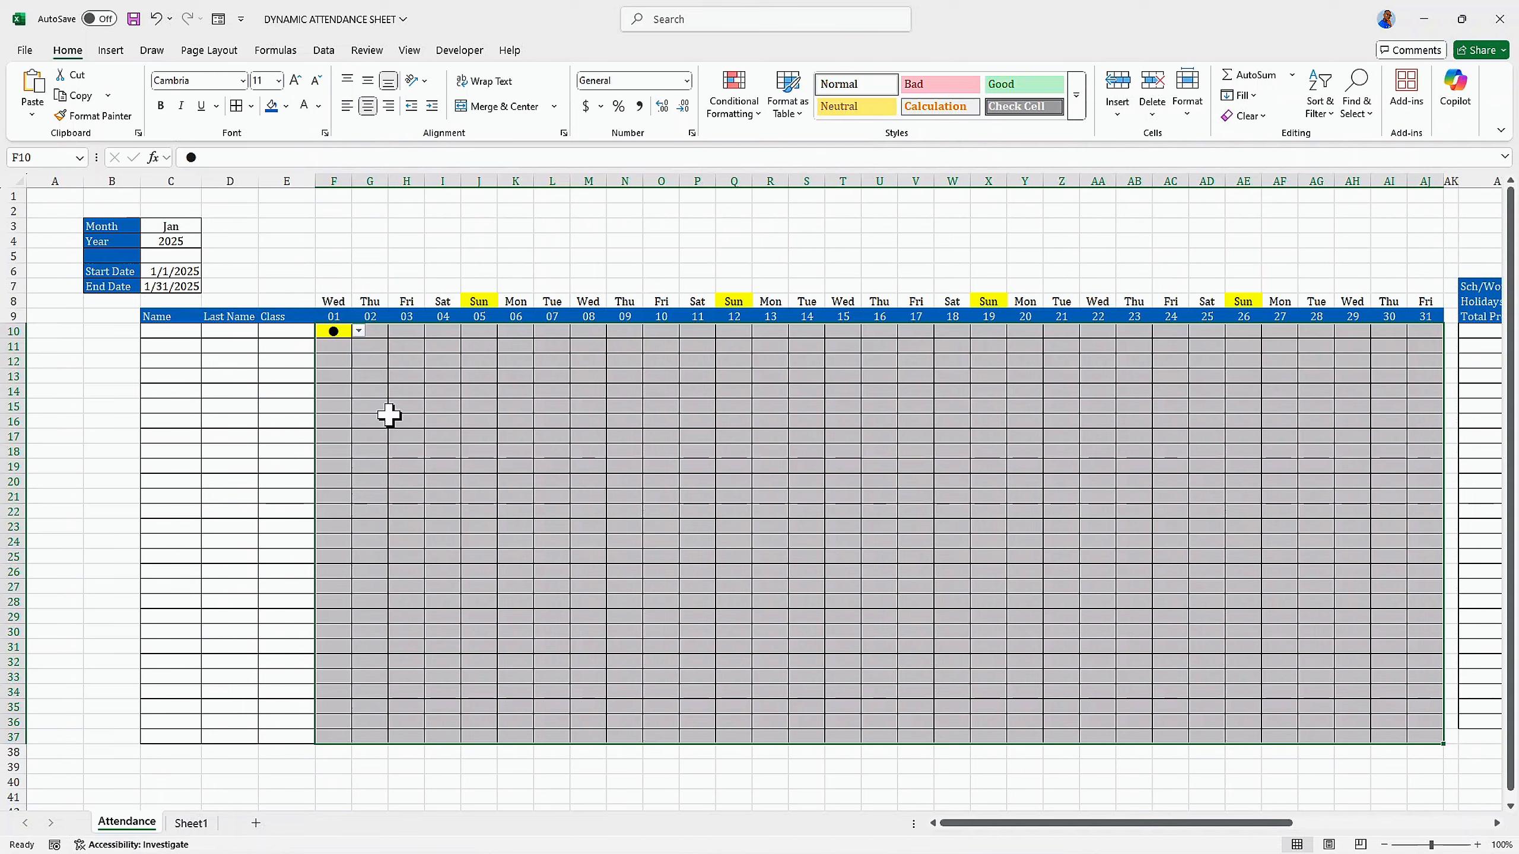
Step: Edit the Sheet1 H5 formatting rule to remove its fill and use a yellow font colour instead
key(alt+h)
key(l)
key(r)
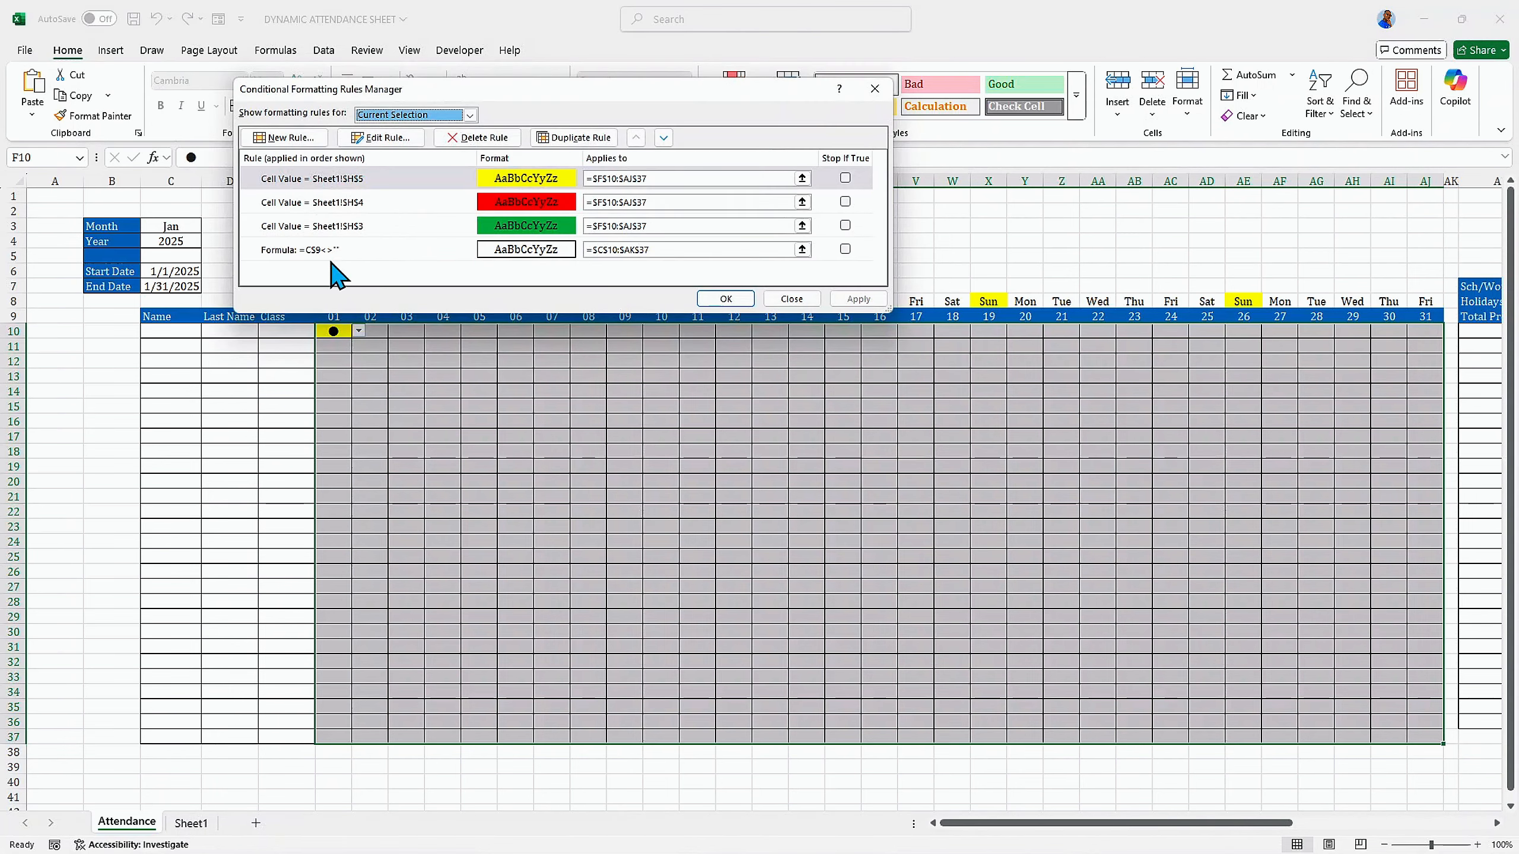
click(377, 139)
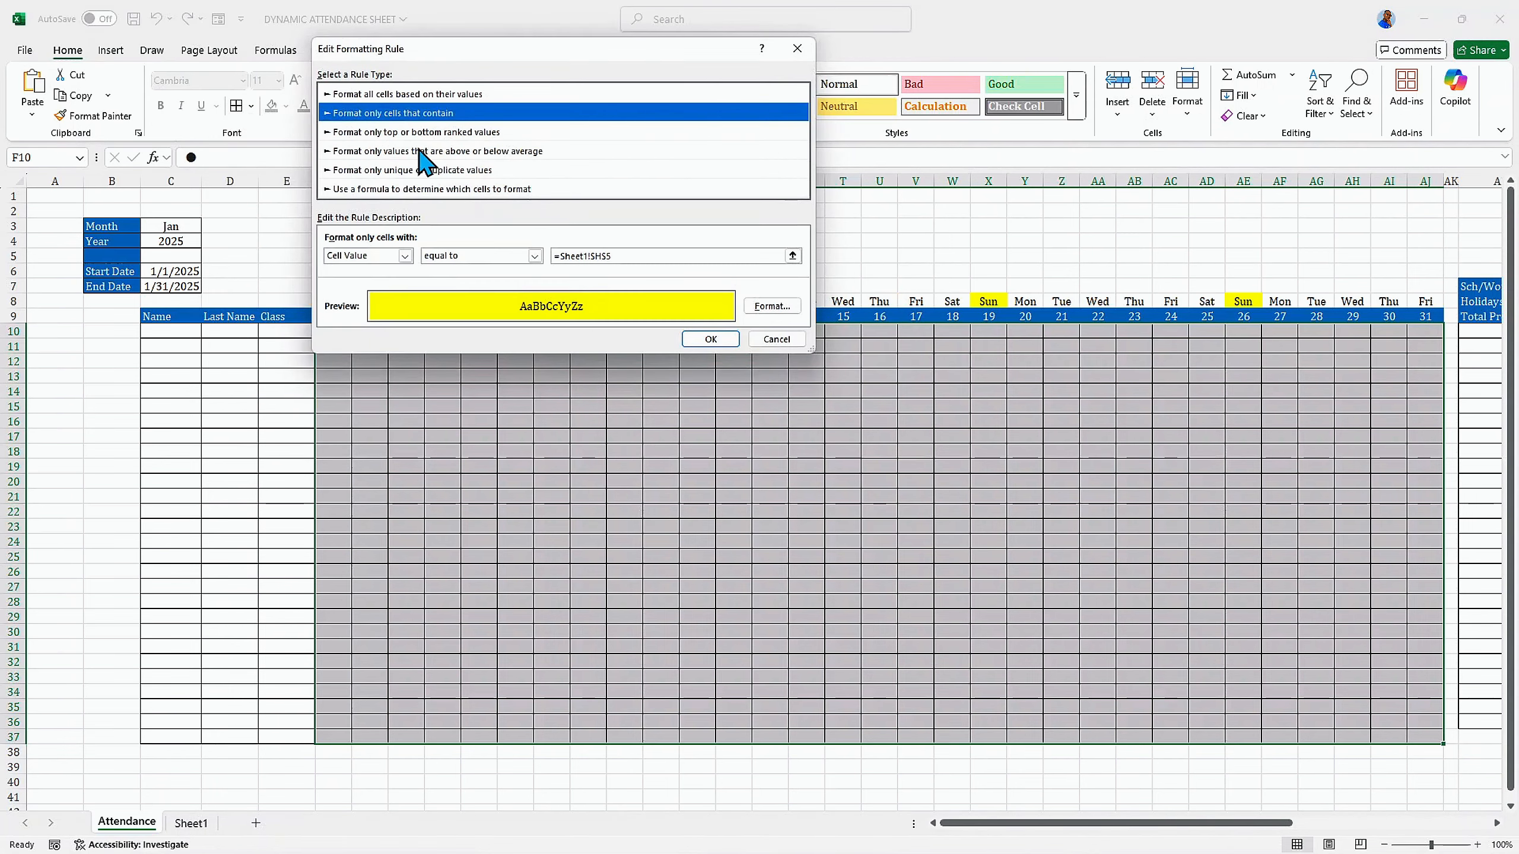
click(772, 306)
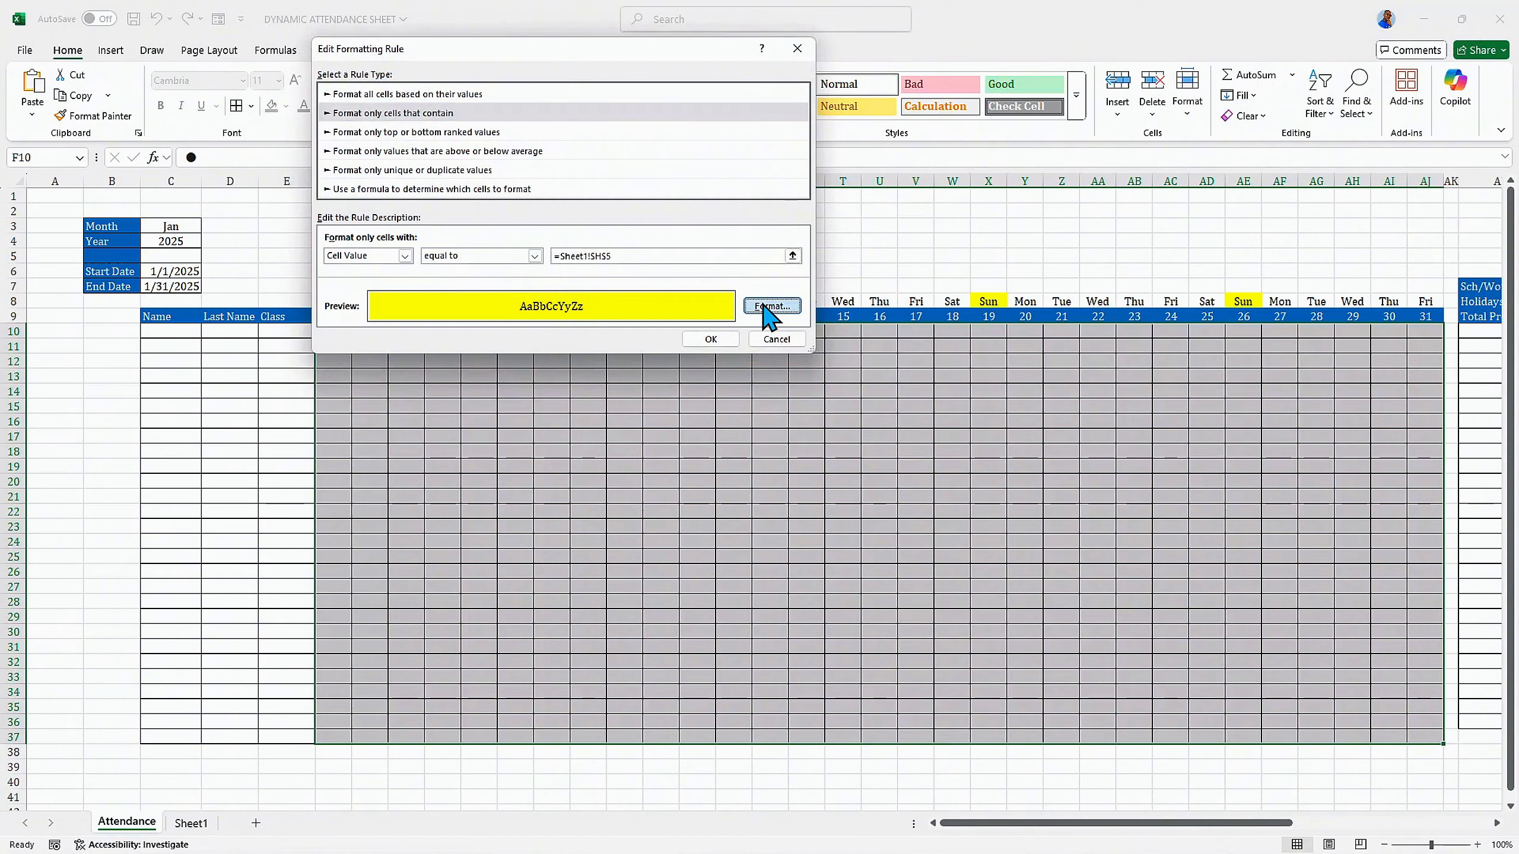
click(486, 79)
click(426, 40)
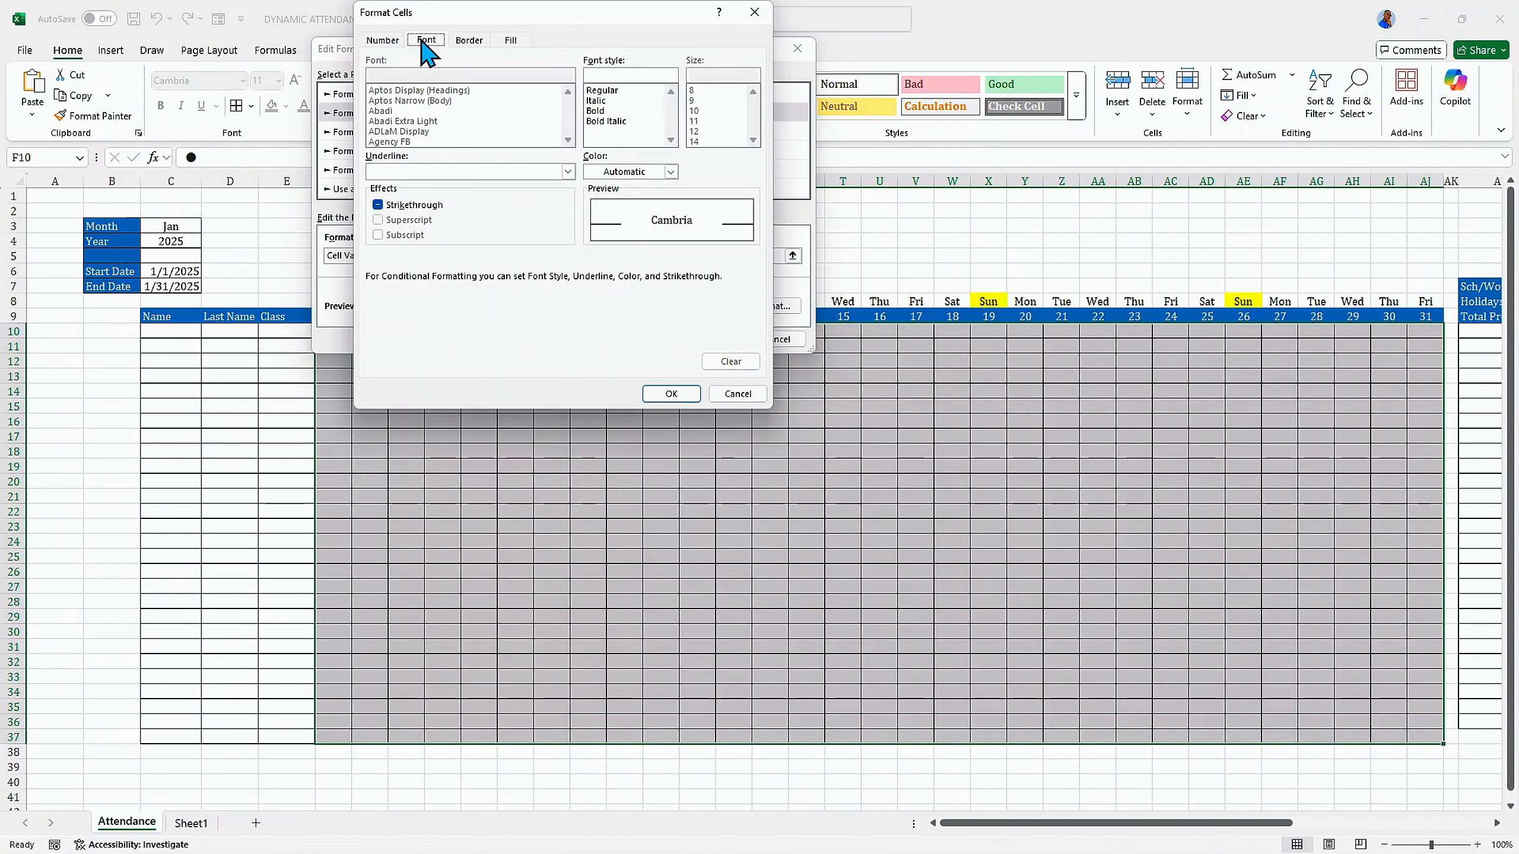
click(671, 172)
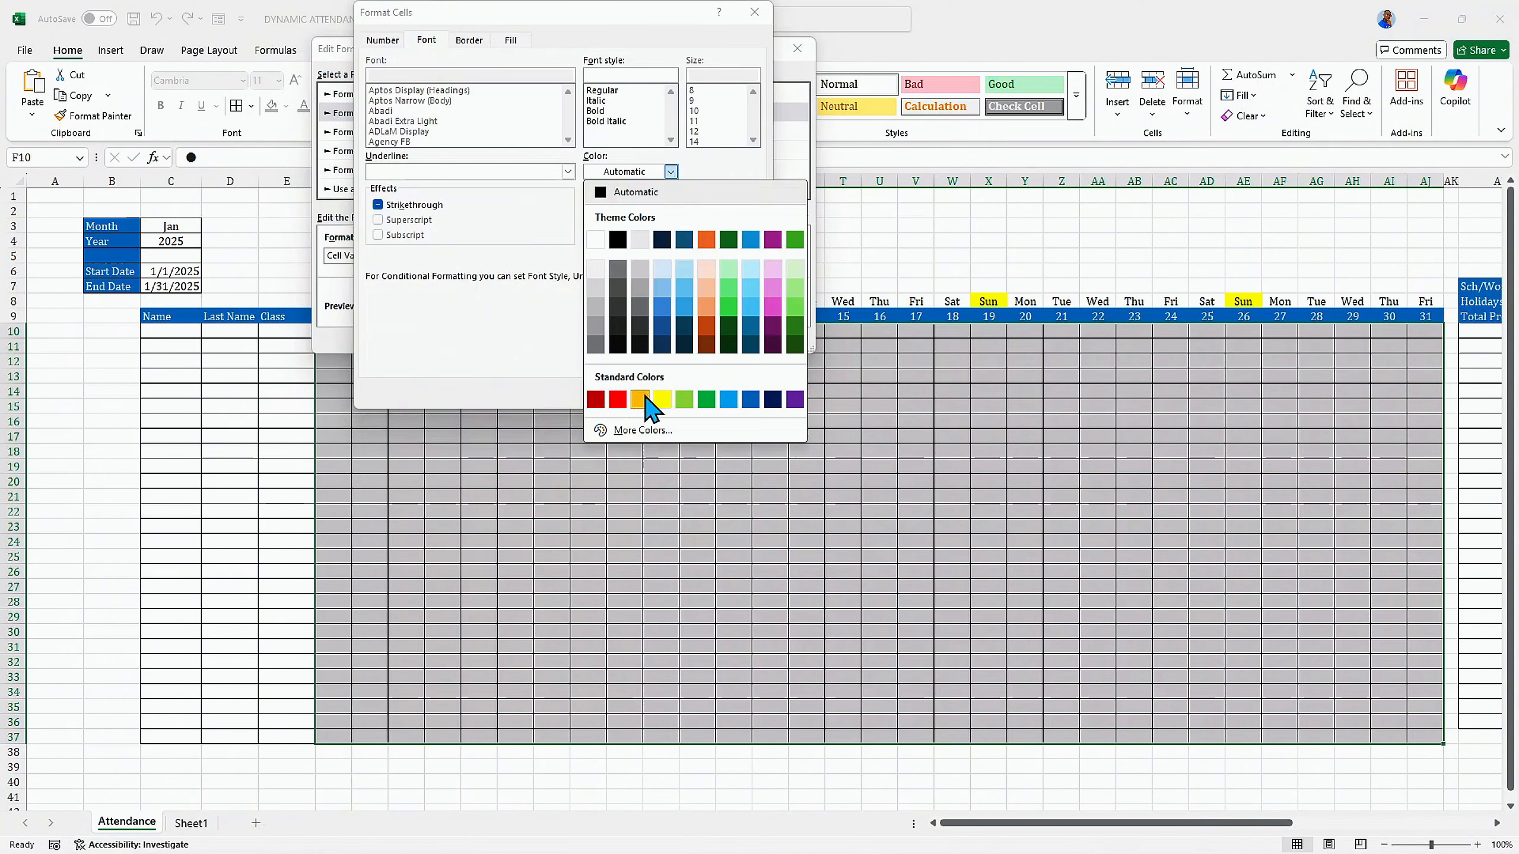
click(662, 400)
click(675, 400)
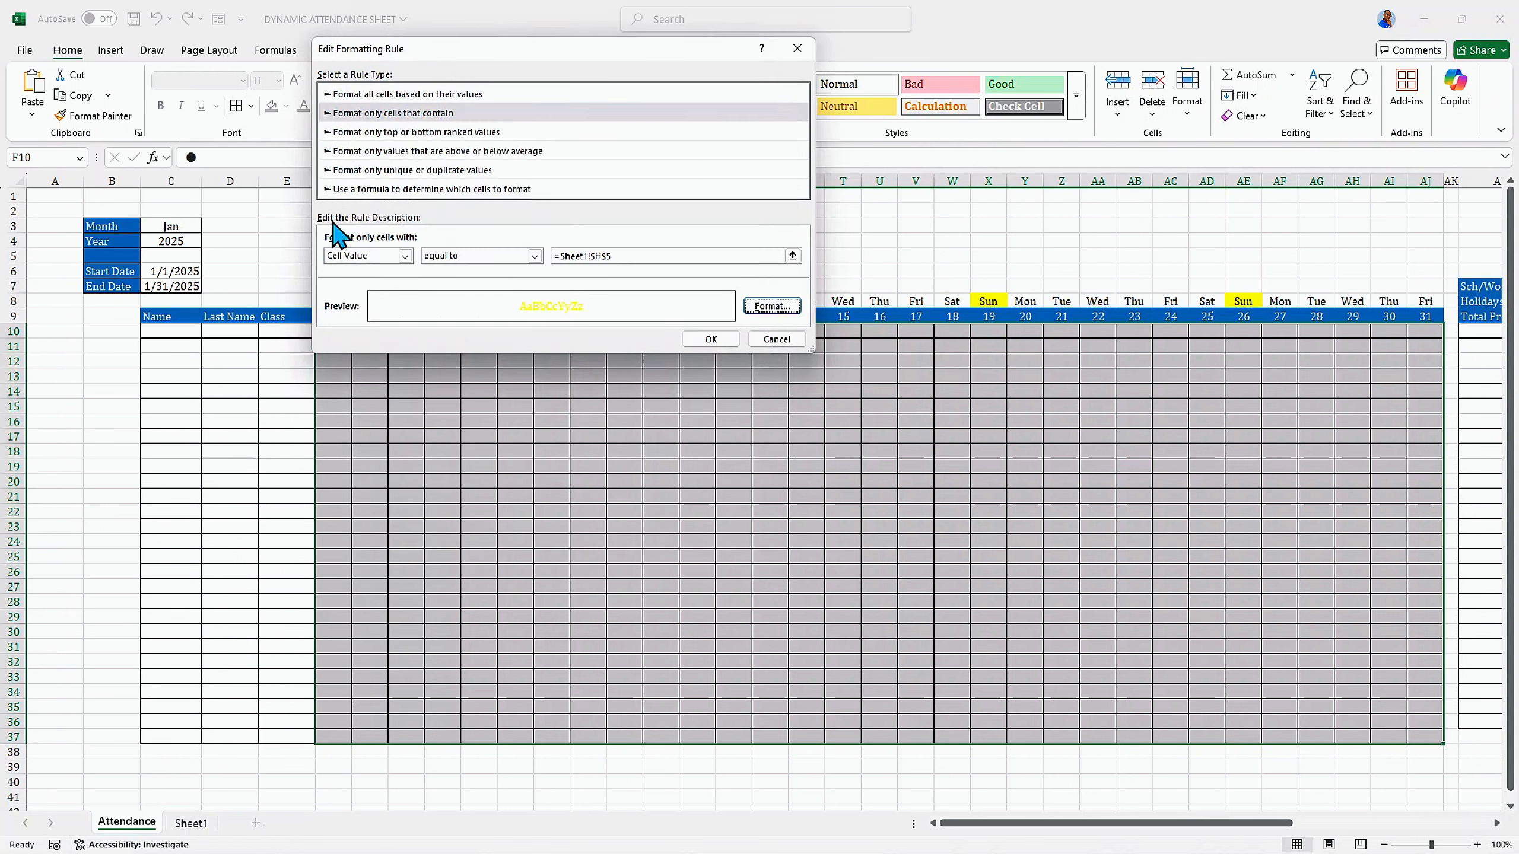
click(710, 339)
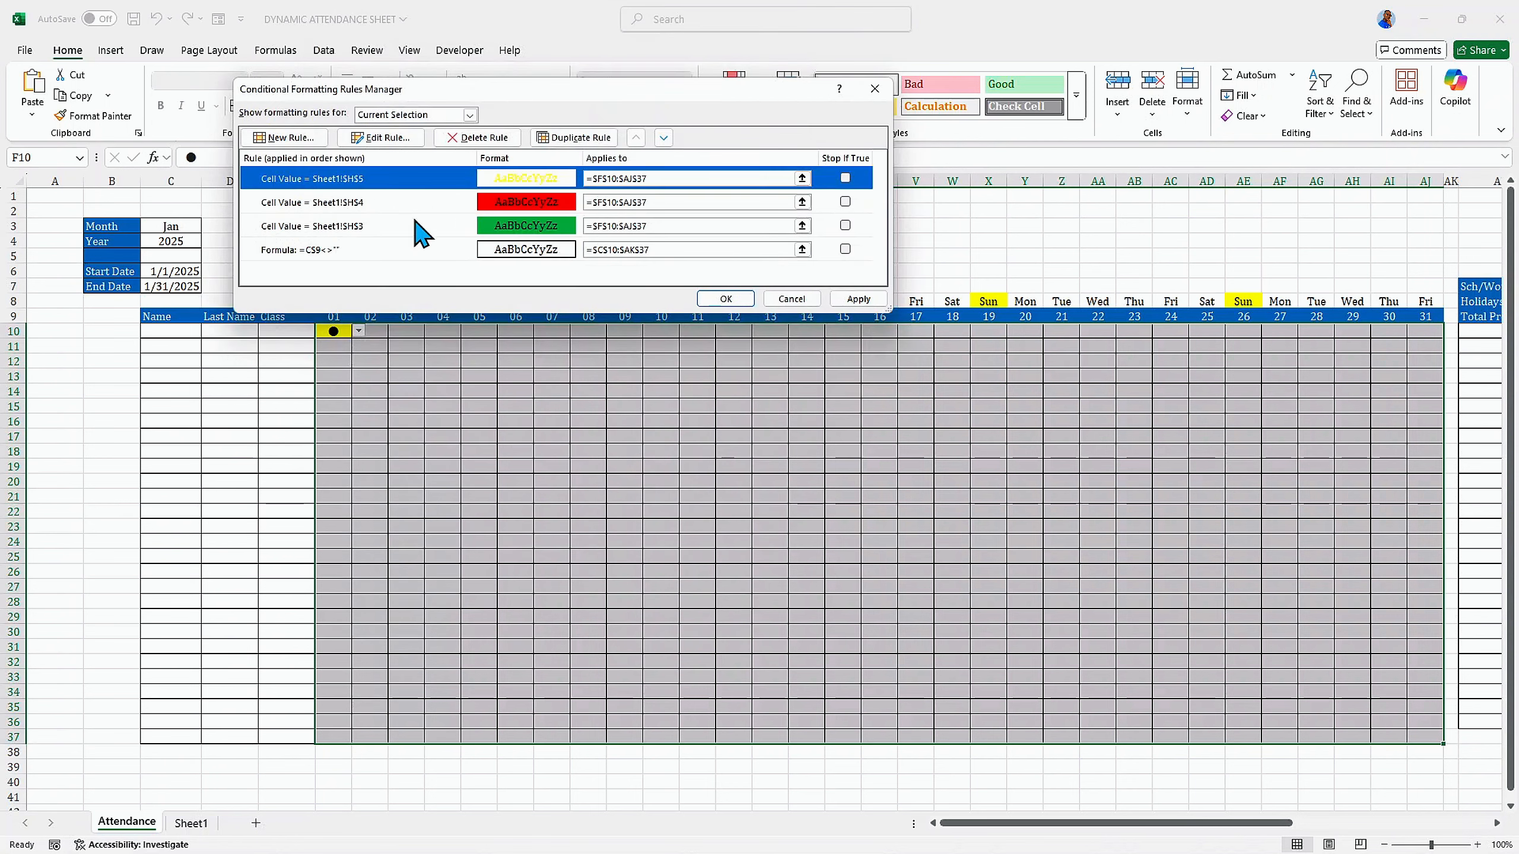
Step: Replace the fills of the Sheet1 H4 and H3 rules with dark red and green font colours, and apply the rules
click(381, 200)
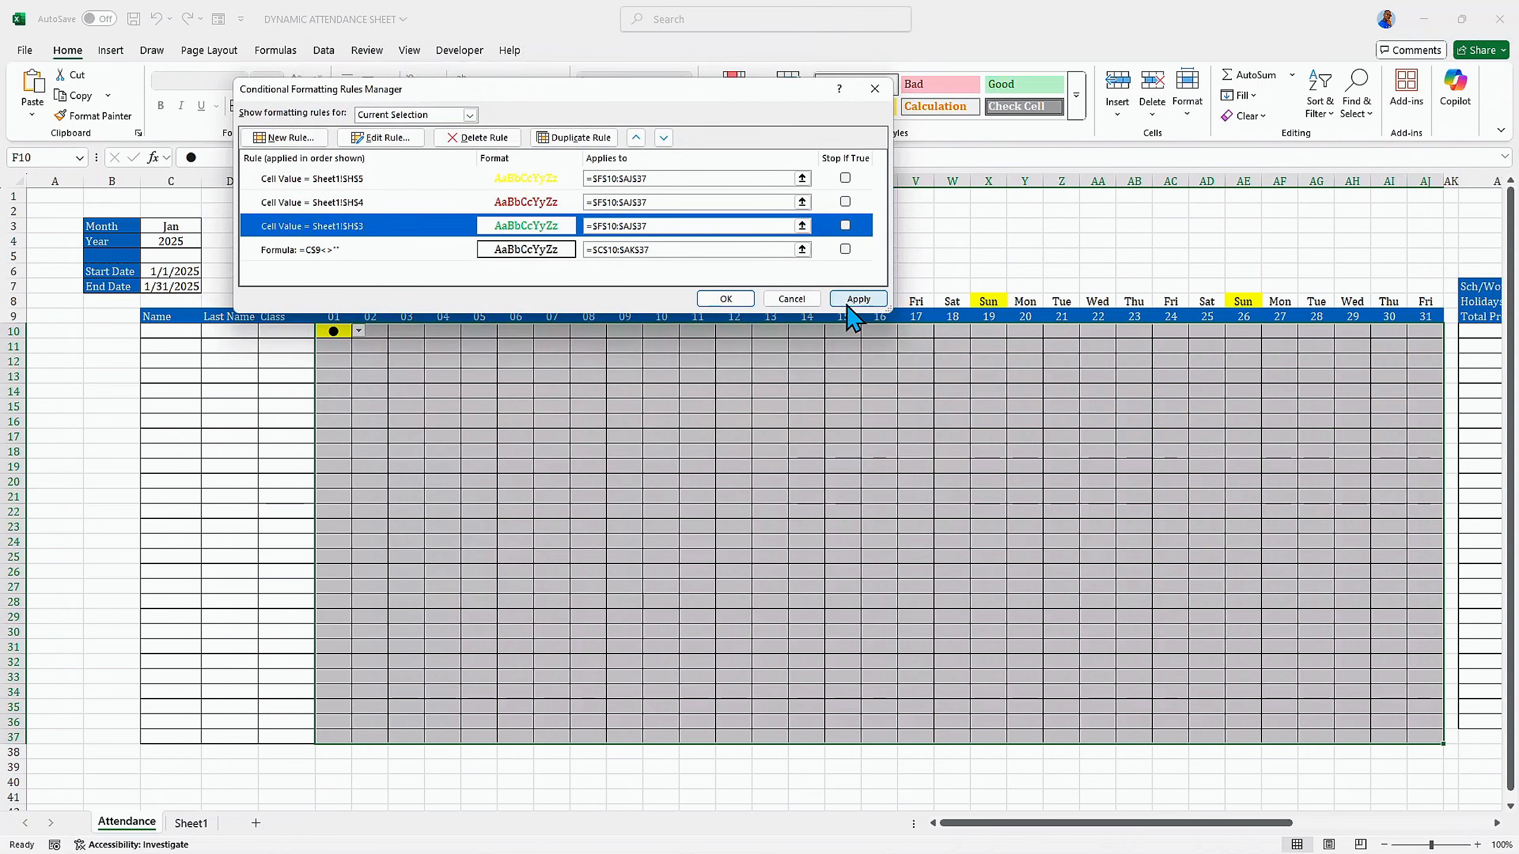
click(849, 304)
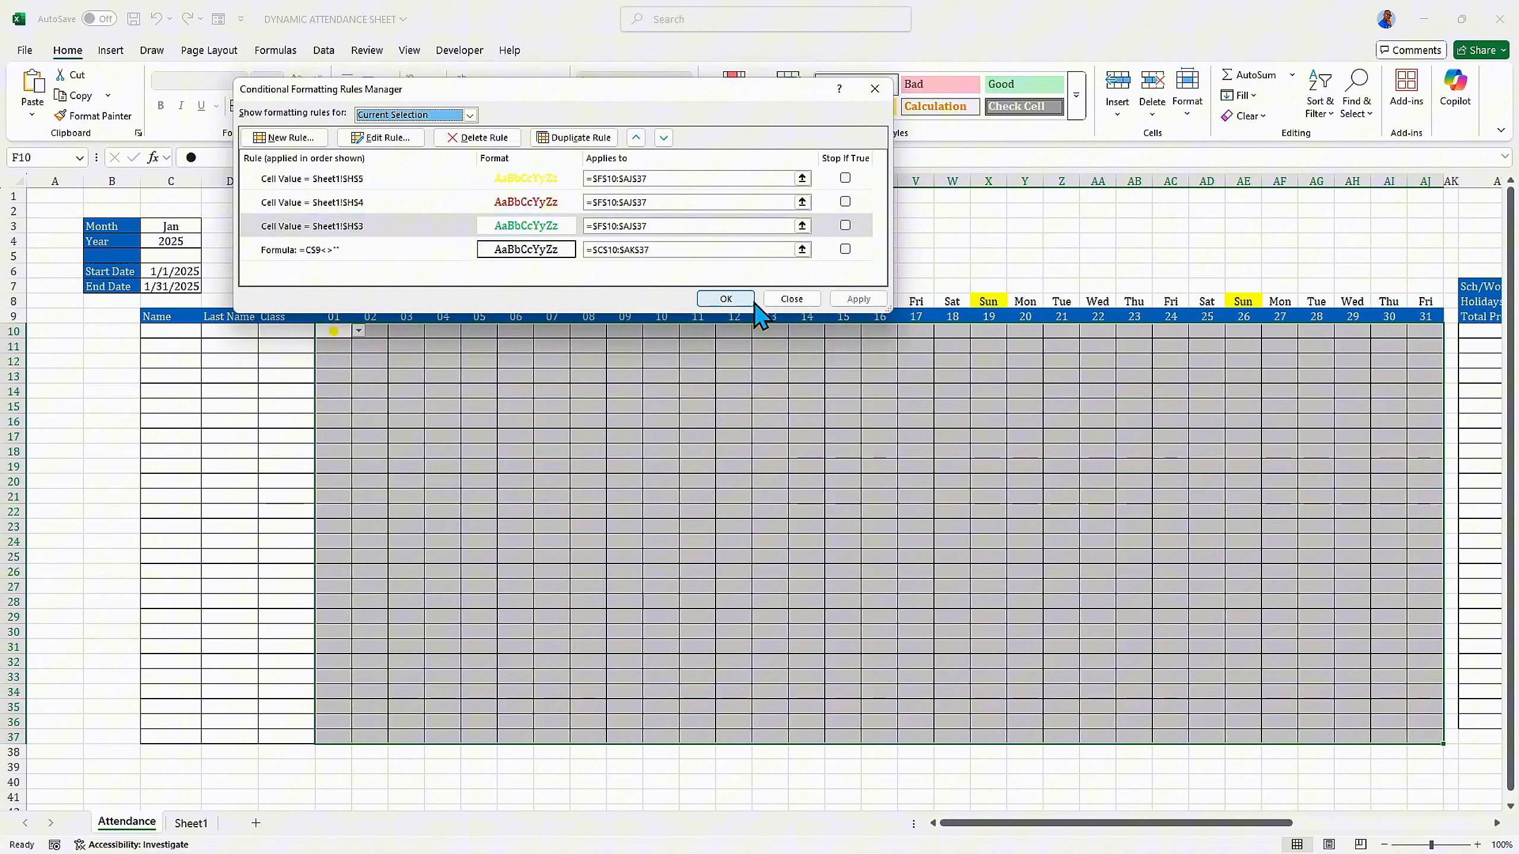
click(711, 303)
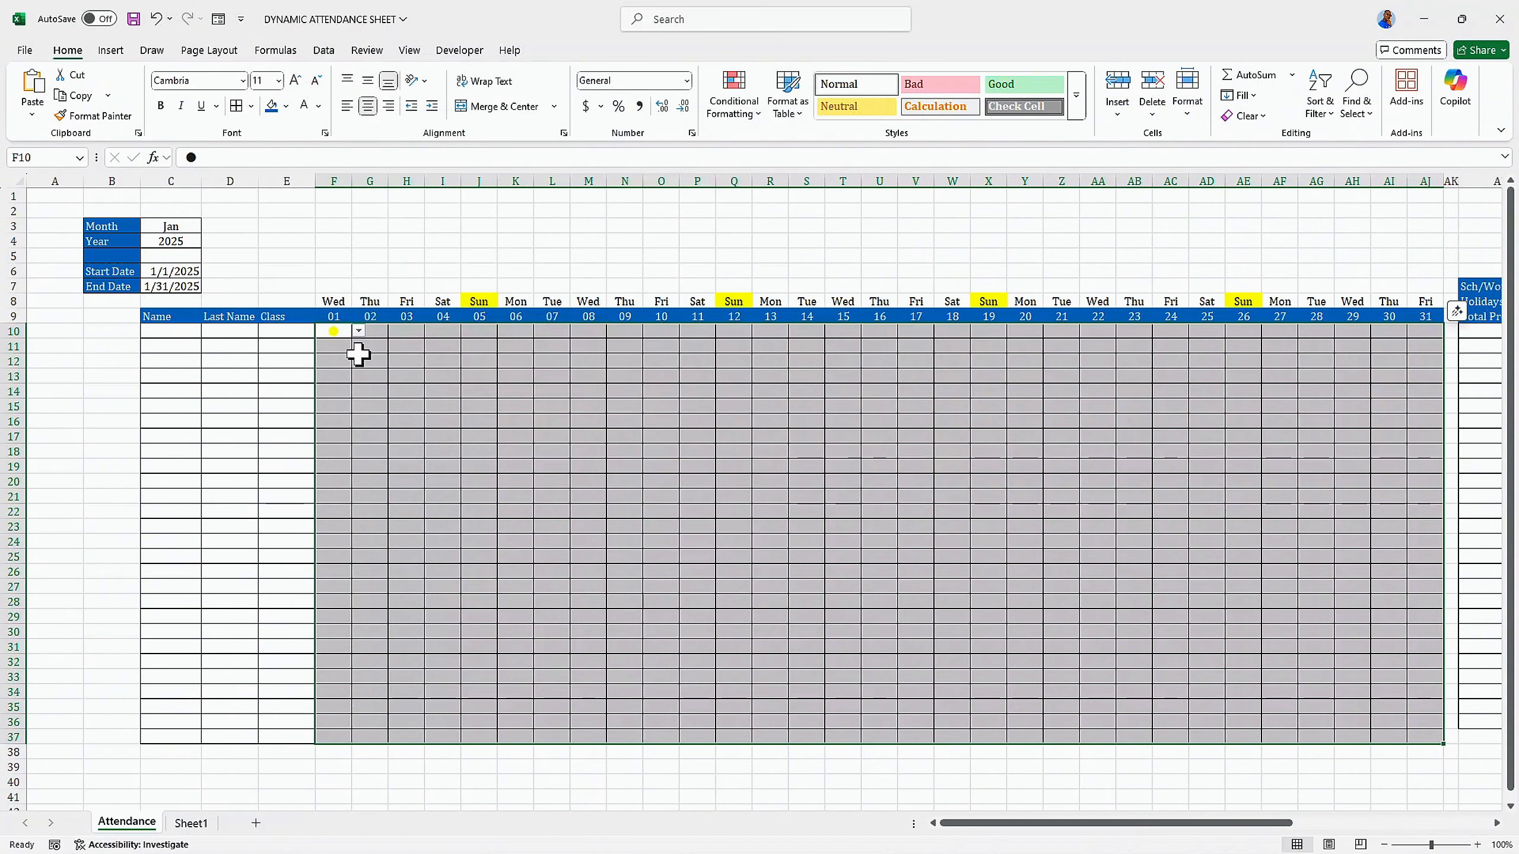
drag(360, 356, 377, 351)
click(333, 363)
drag(360, 422, 363, 408)
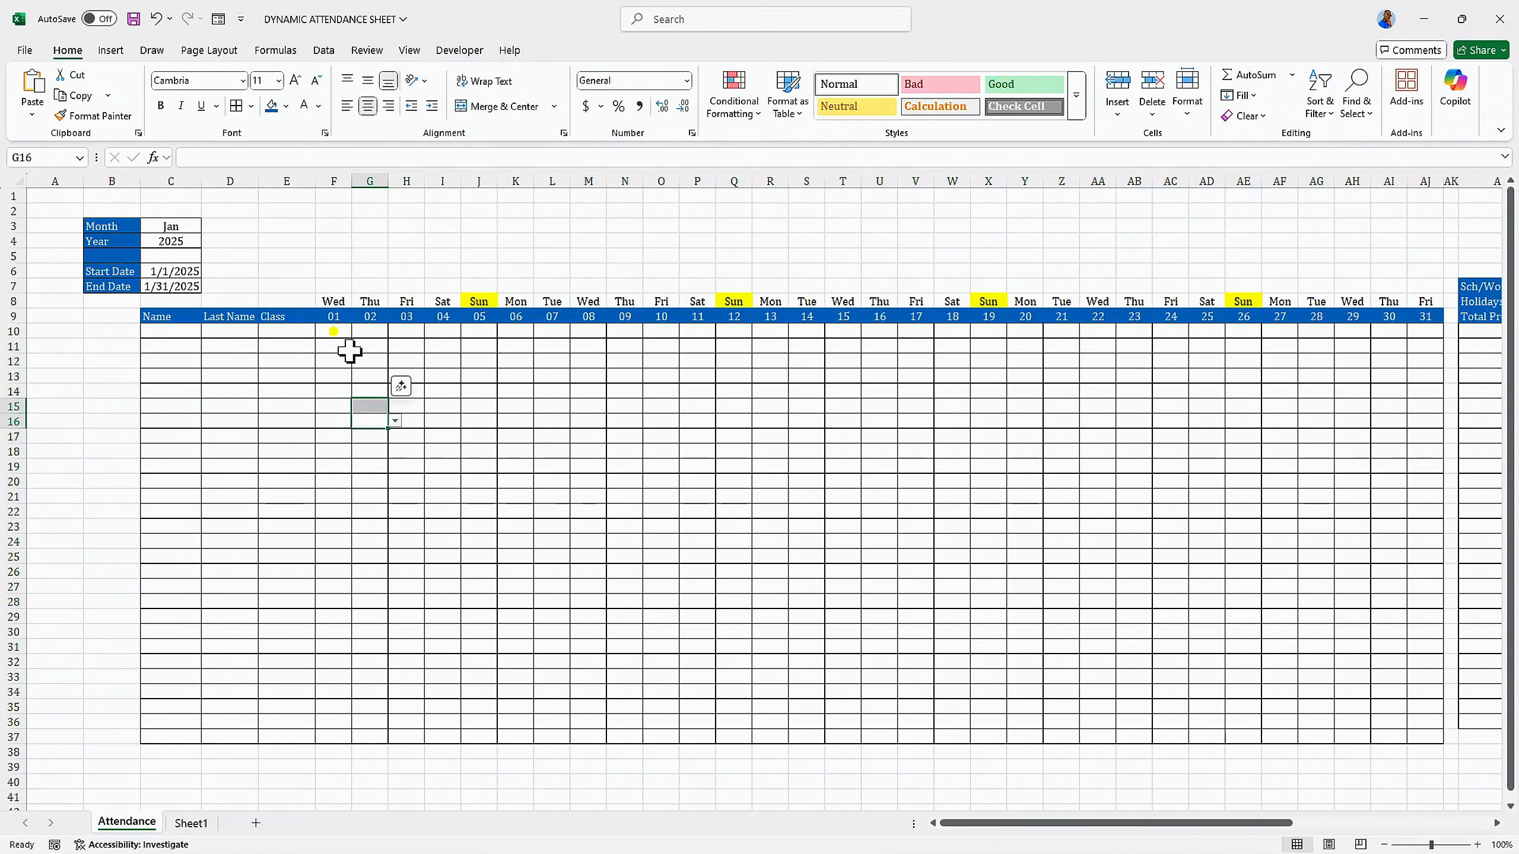
Step: Mark day 01 attendance by choosing the check mark in F10 and the cross in F11
click(332, 331)
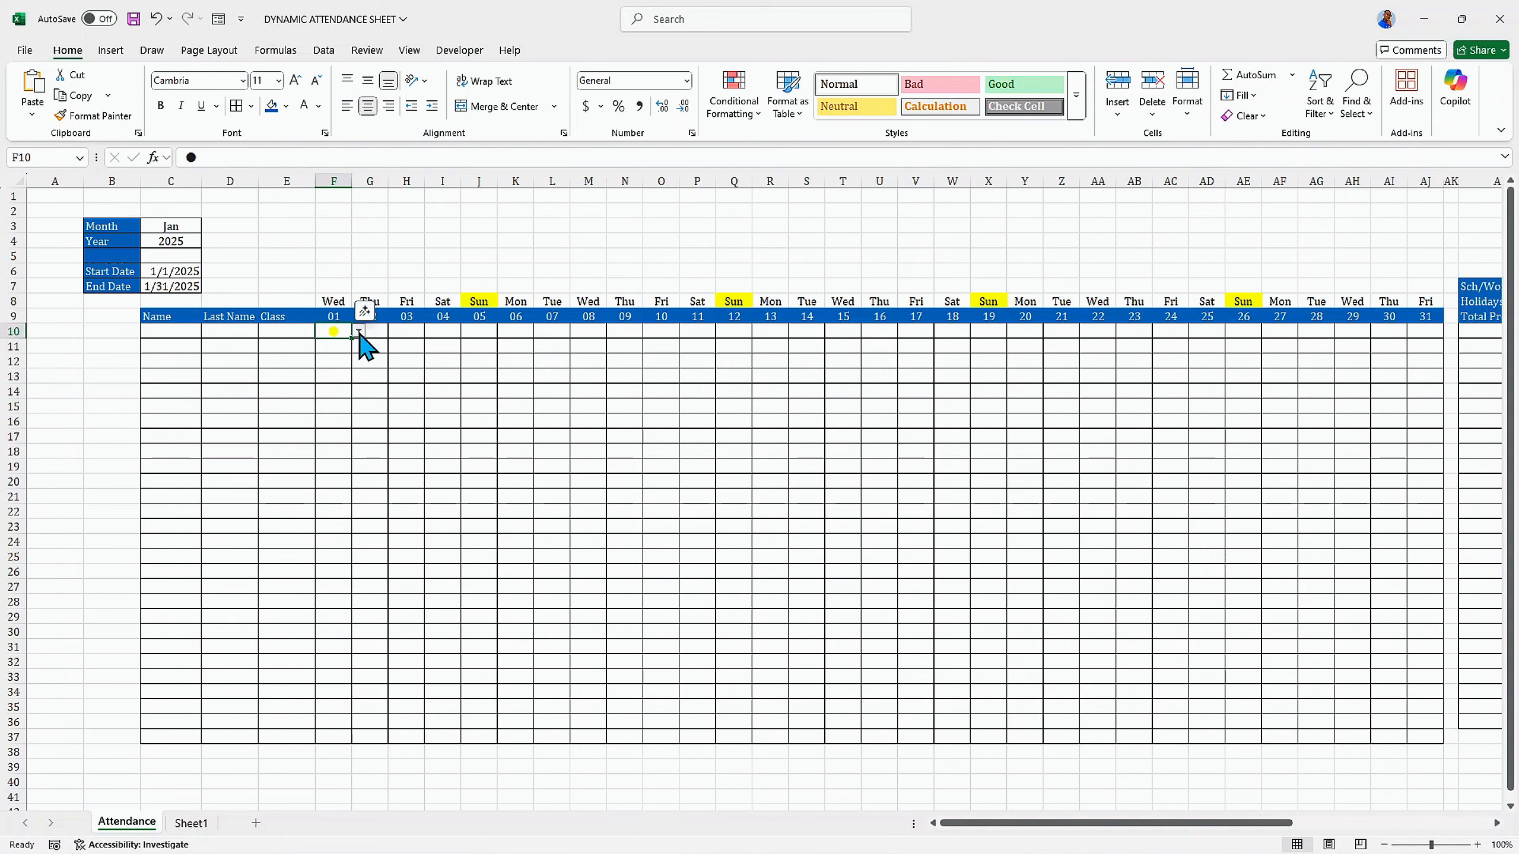
click(360, 331)
click(325, 346)
click(338, 352)
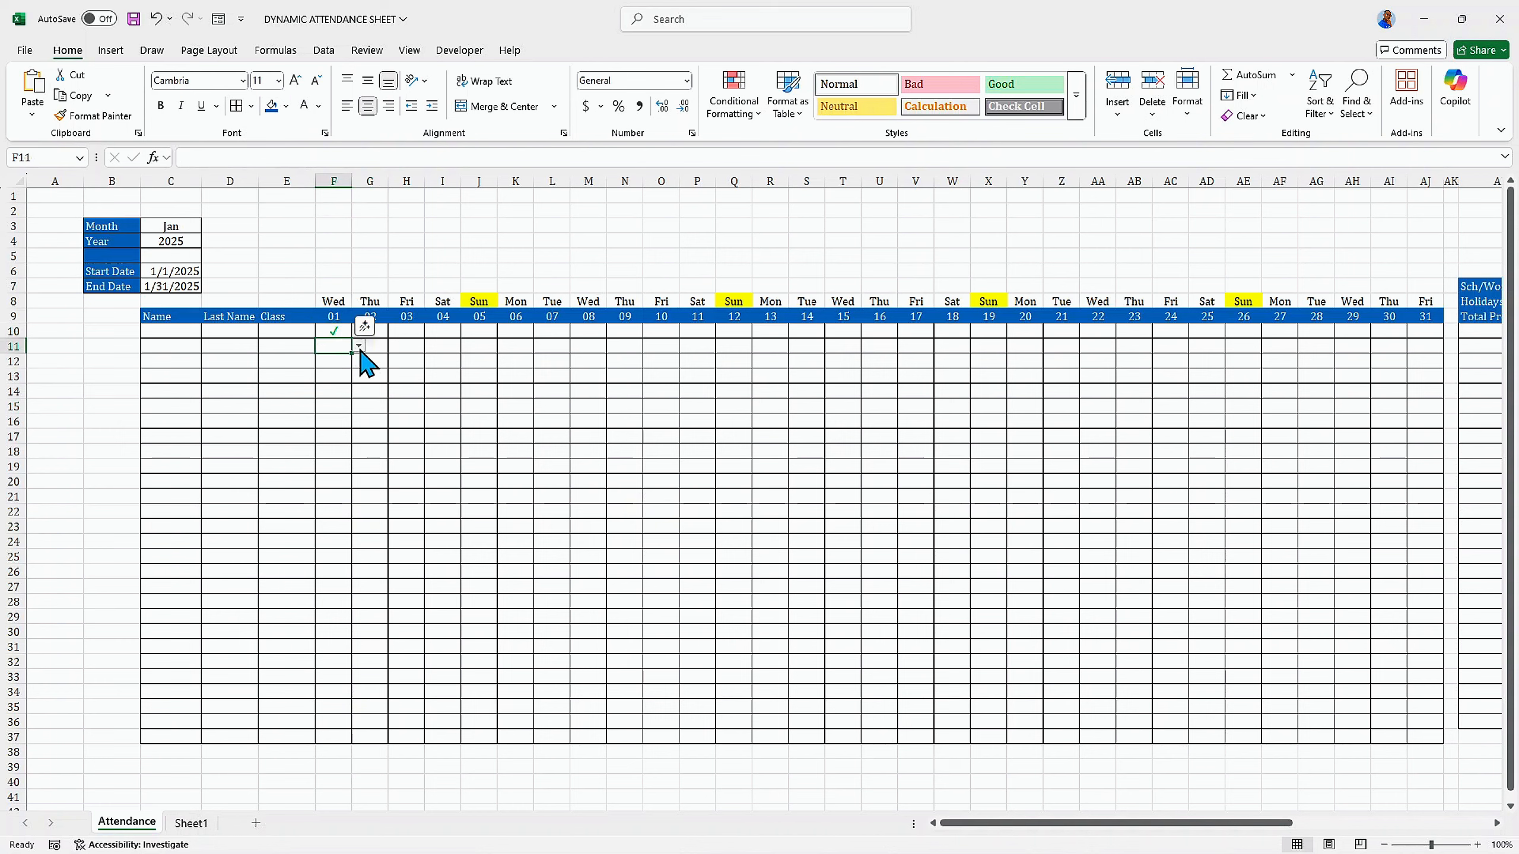
click(359, 346)
click(338, 378)
click(336, 360)
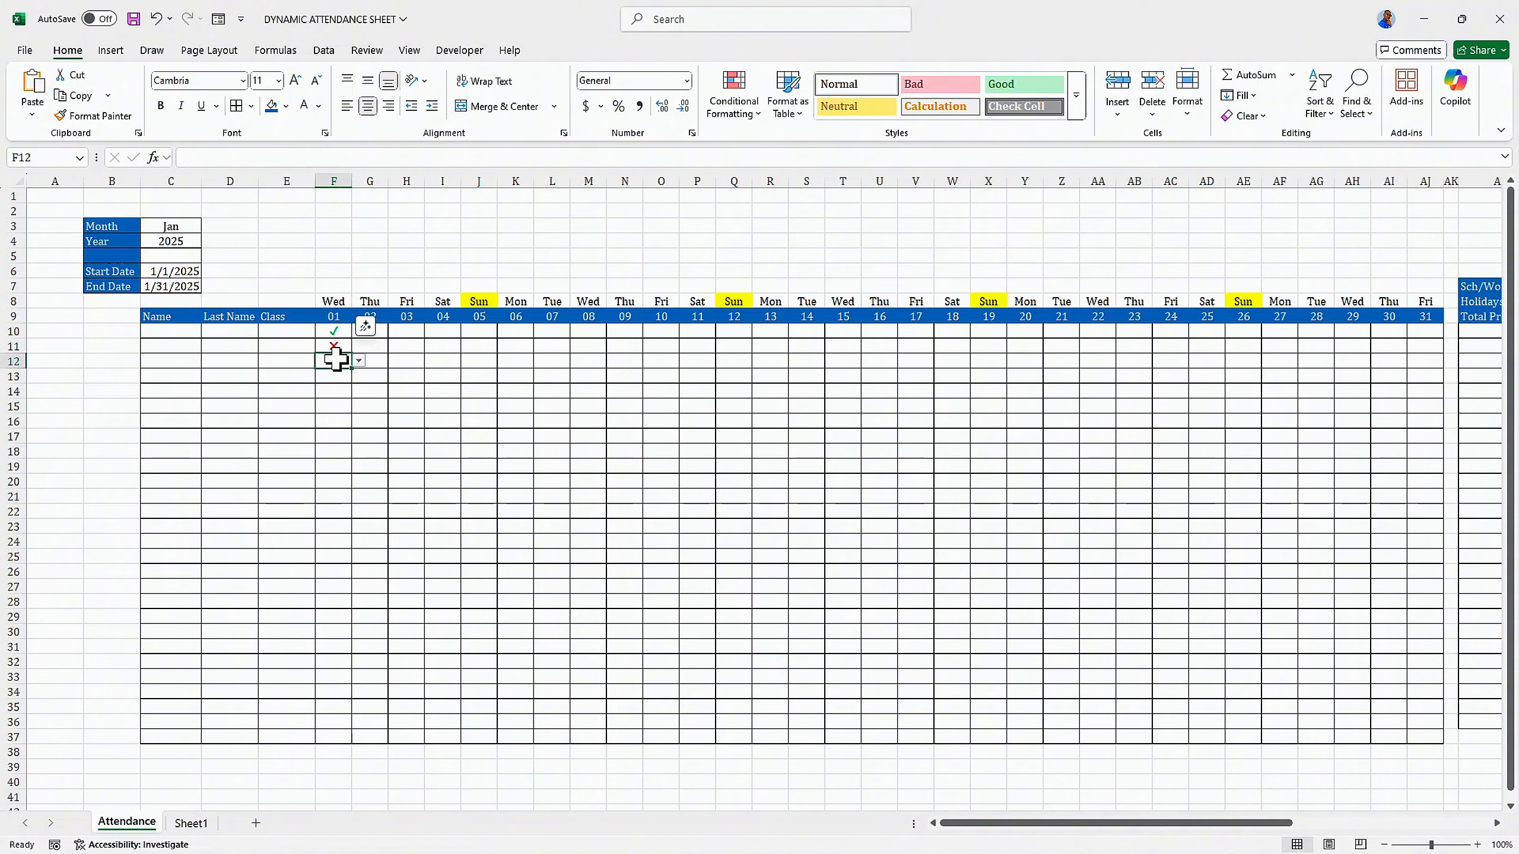
Step: Mark Sunday the 05 in J10 with the ● holiday symbol from its dropdown
click(477, 331)
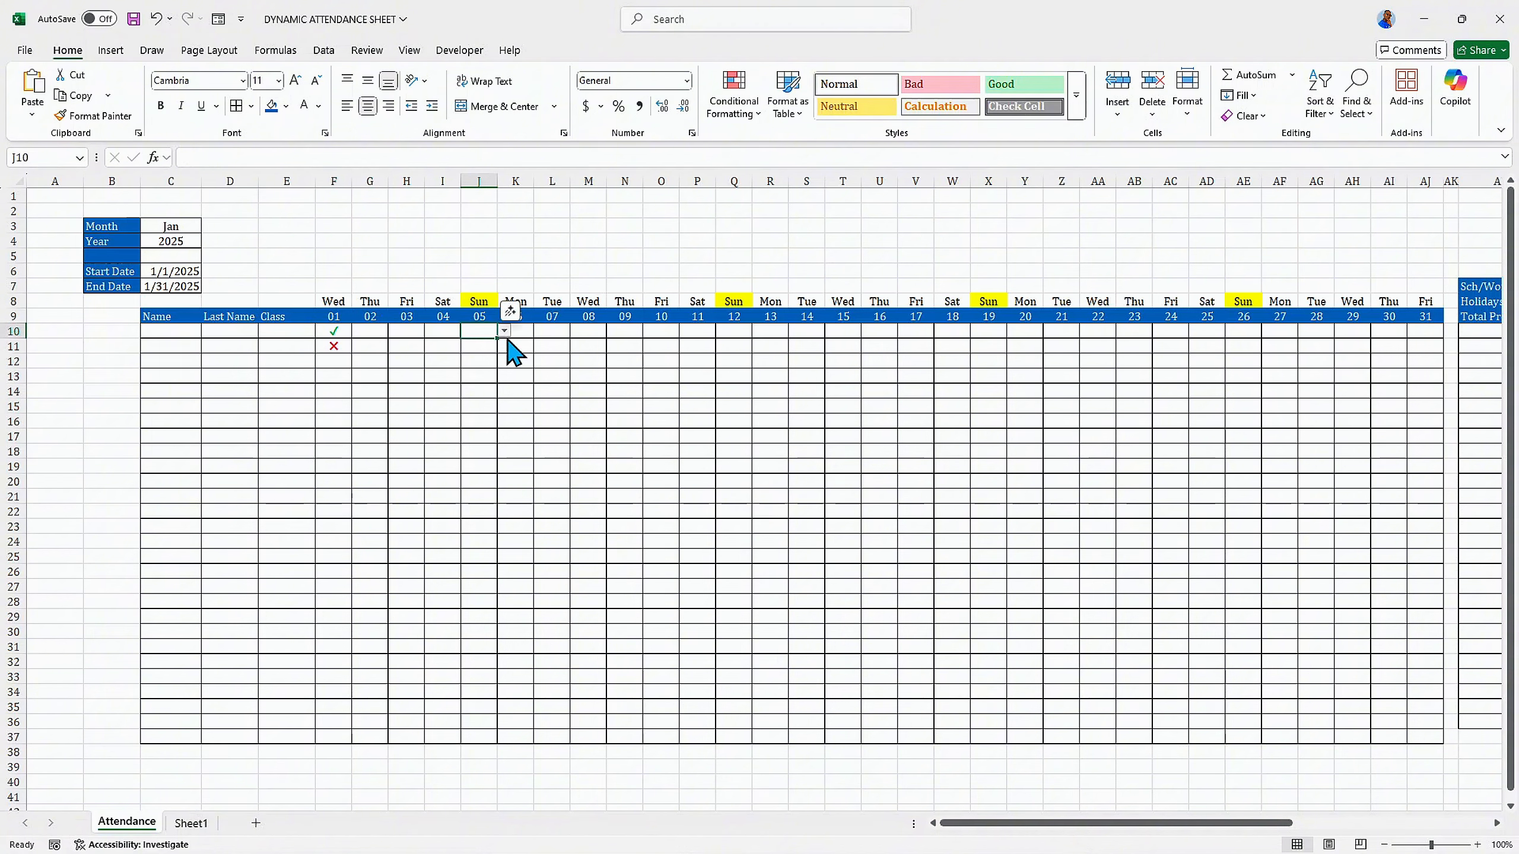
click(505, 331)
click(484, 375)
click(476, 346)
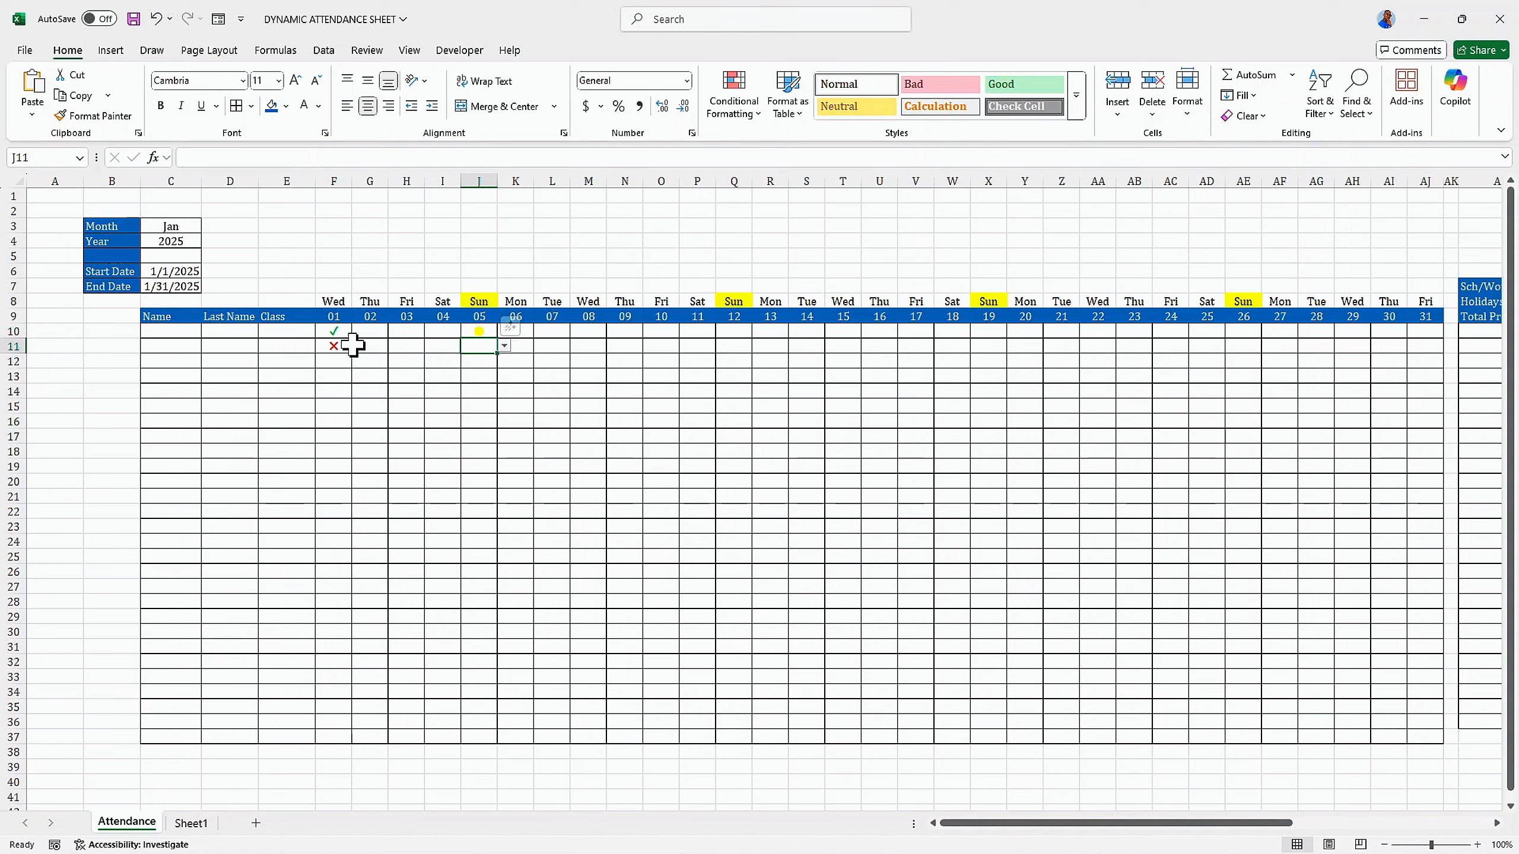
Step: Mark day 02 attendance by choosing the check mark in G10 and the cross in G11
click(368, 331)
click(396, 331)
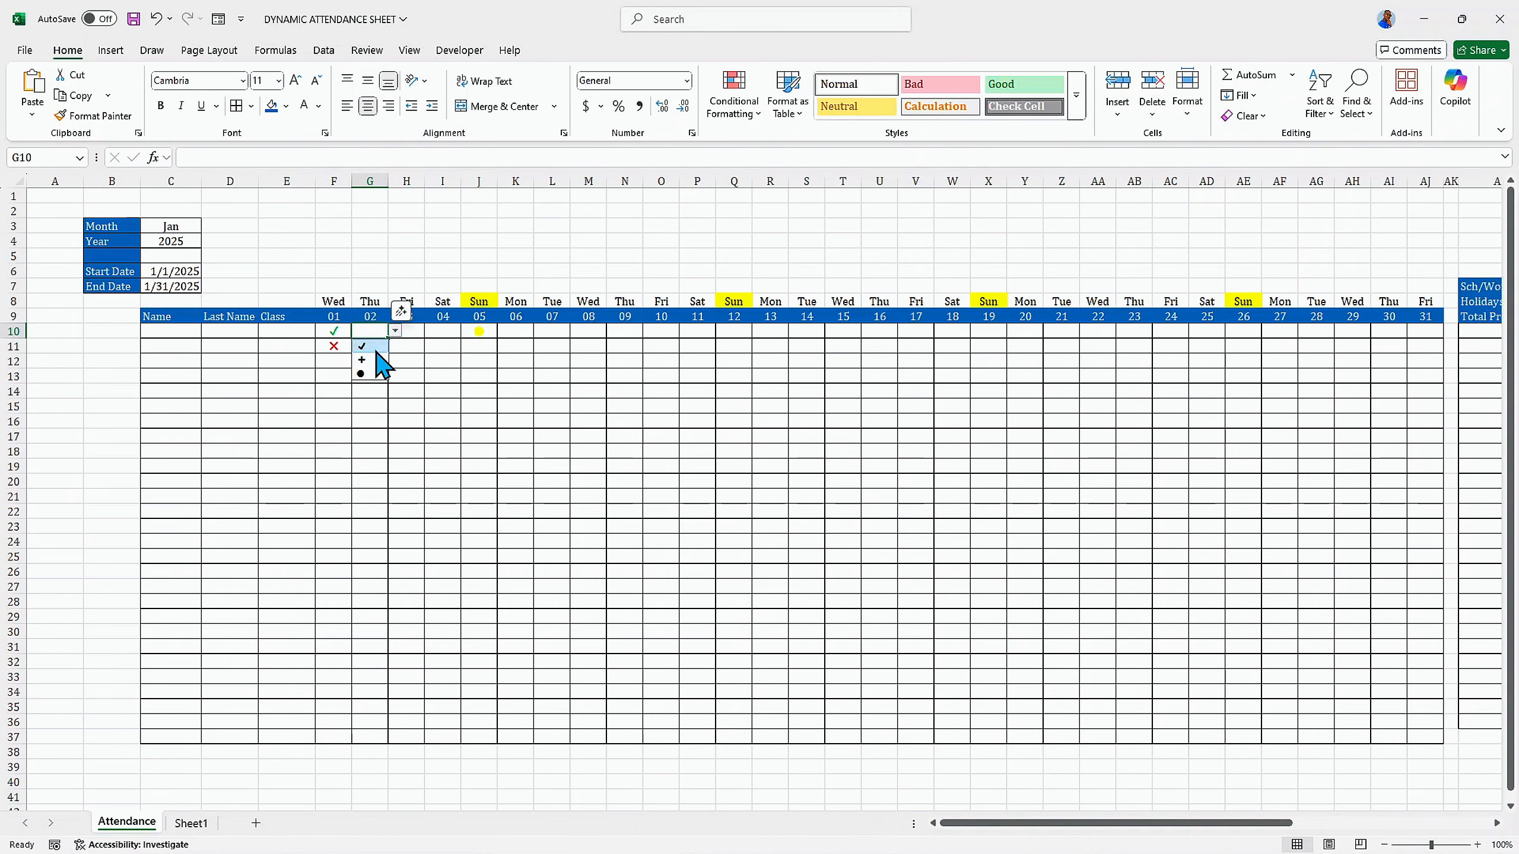
click(377, 350)
click(369, 344)
click(395, 346)
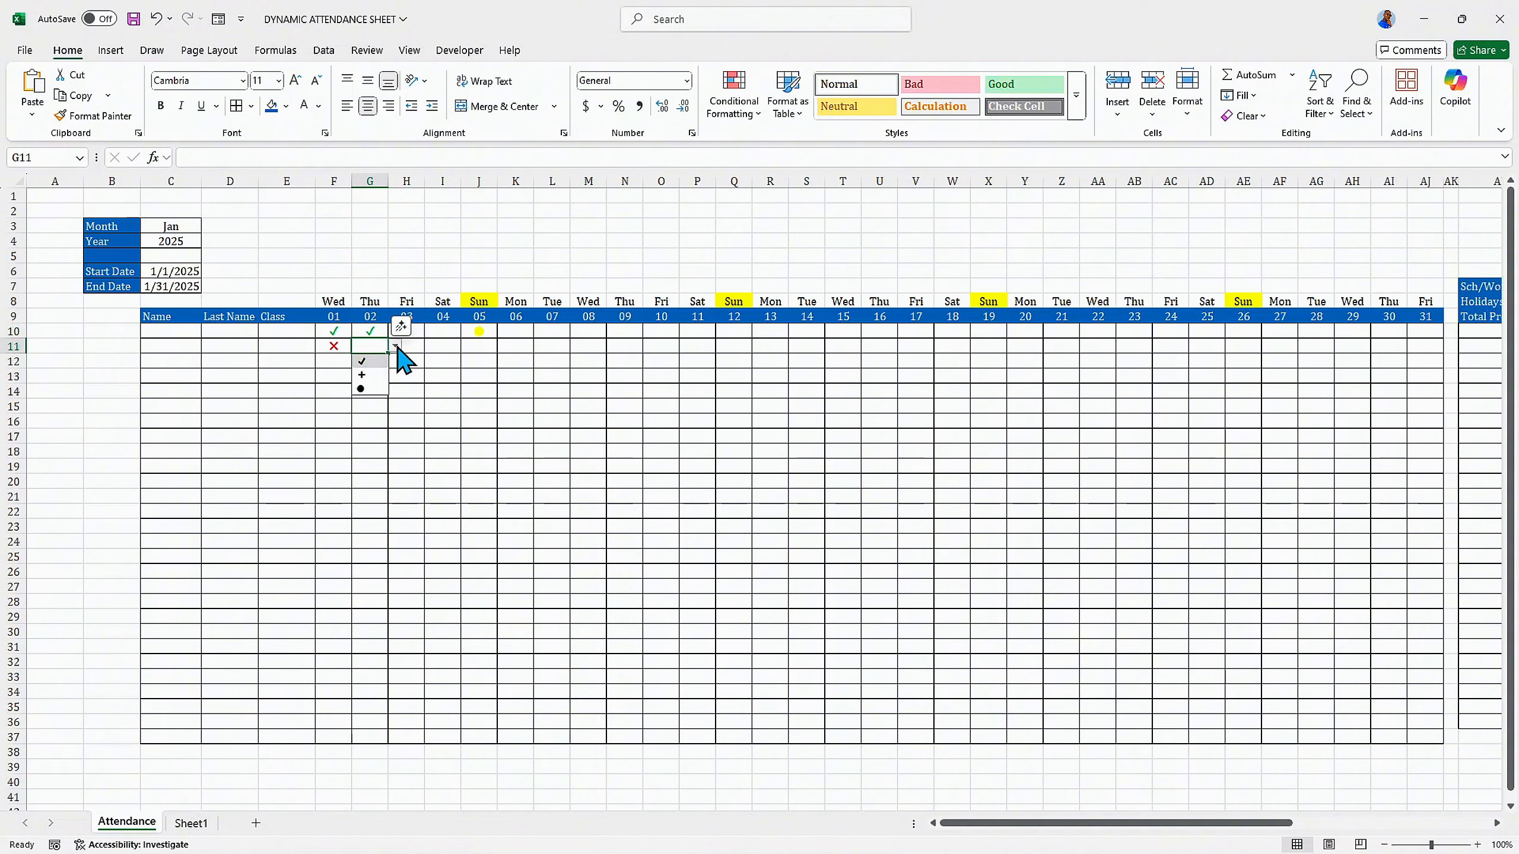
click(372, 375)
Step: Mark day 03 attendance by choosing the check mark in H10 and the cross in H11
click(419, 333)
click(432, 332)
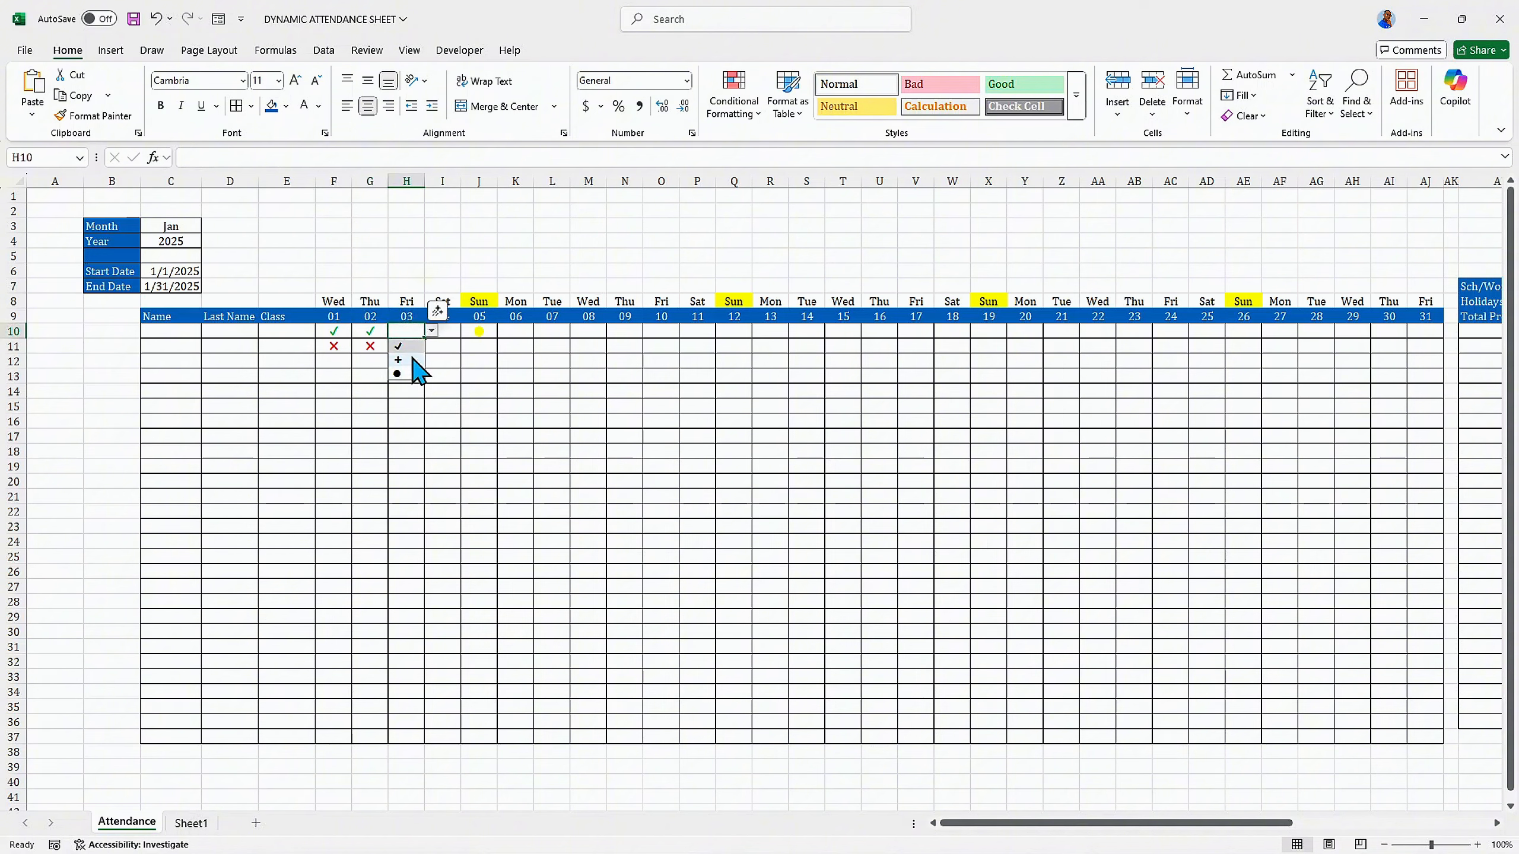
click(414, 347)
click(414, 345)
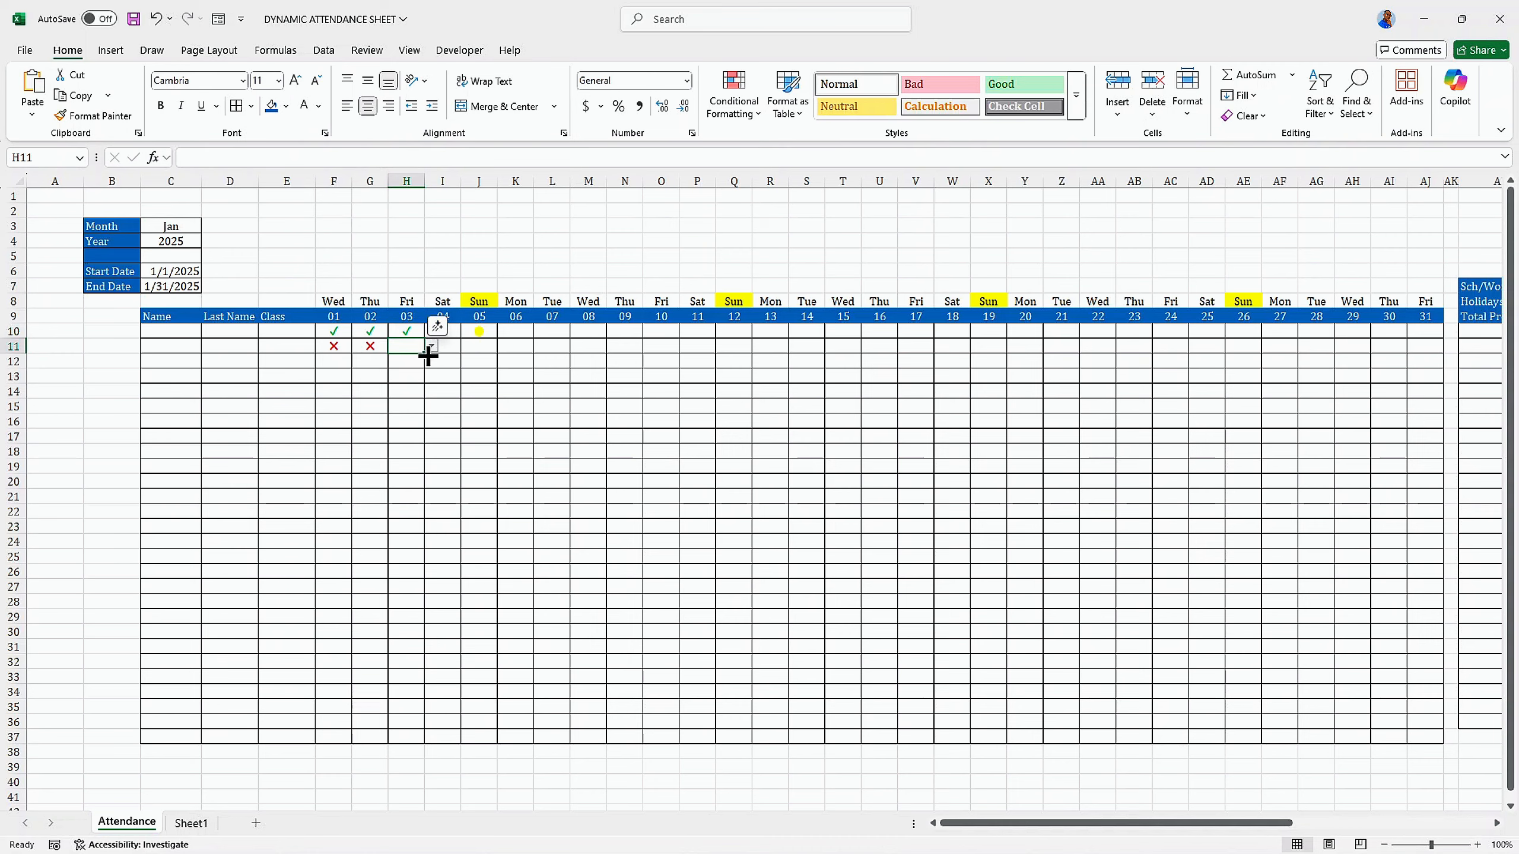
click(431, 346)
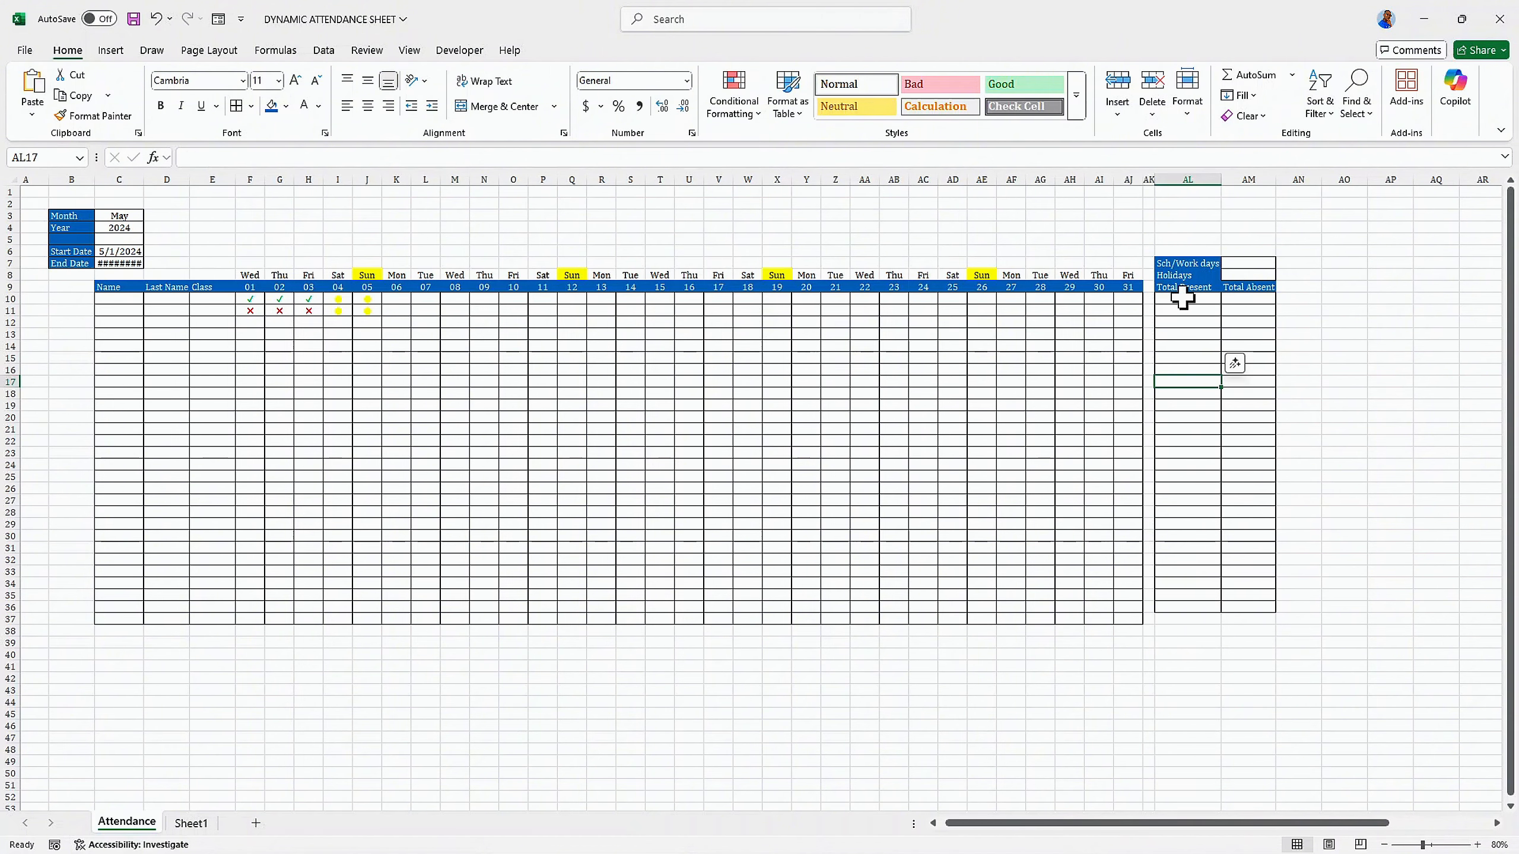
Step: Count the holidays in AM8 with =COUNTIF(F10:AJ10,Sheet1!H5)
click(1183, 298)
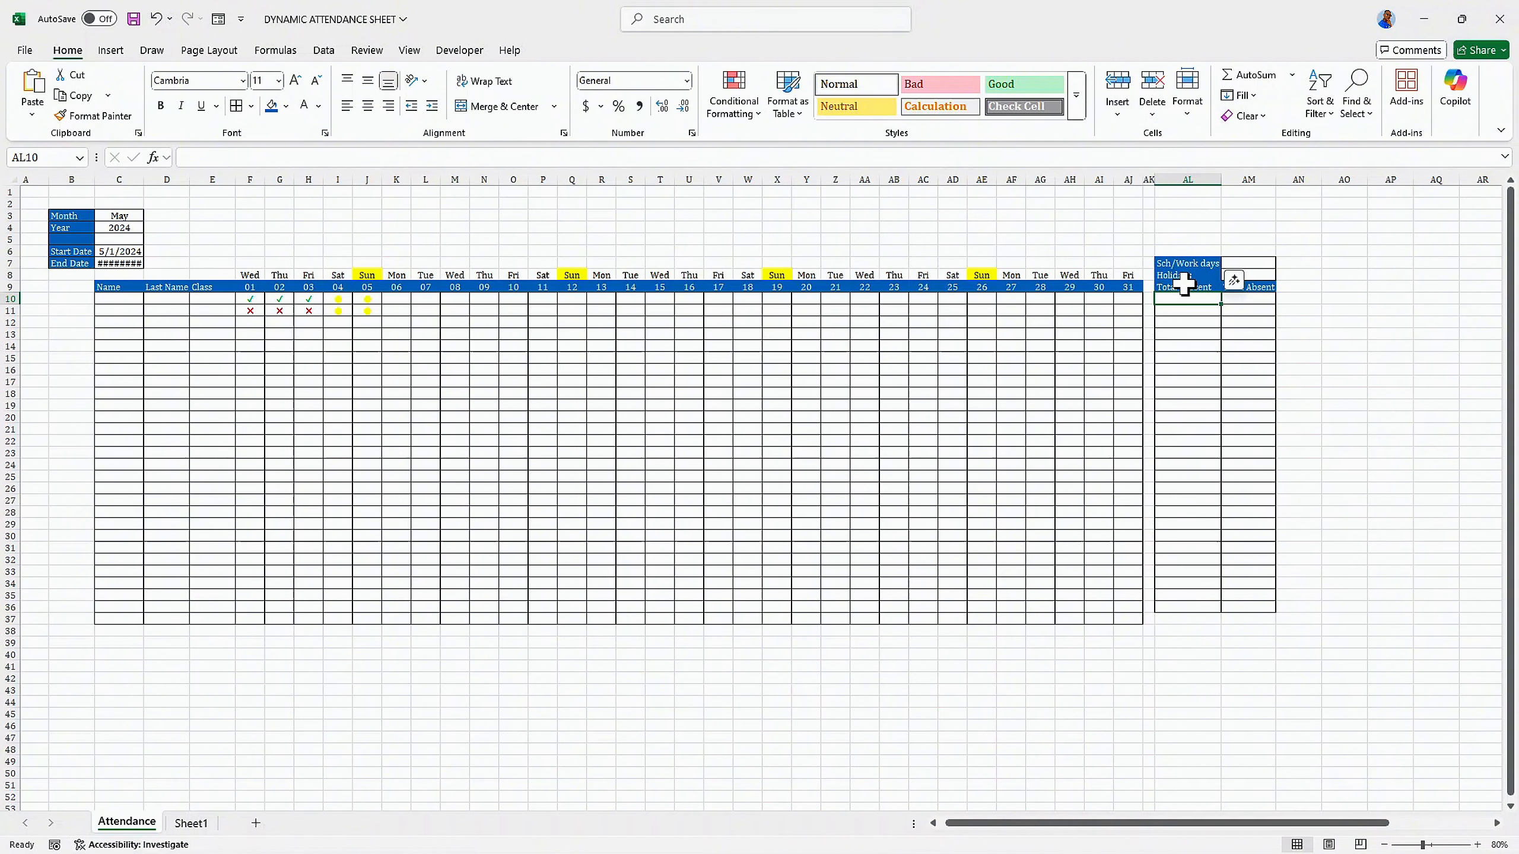
click(1254, 274)
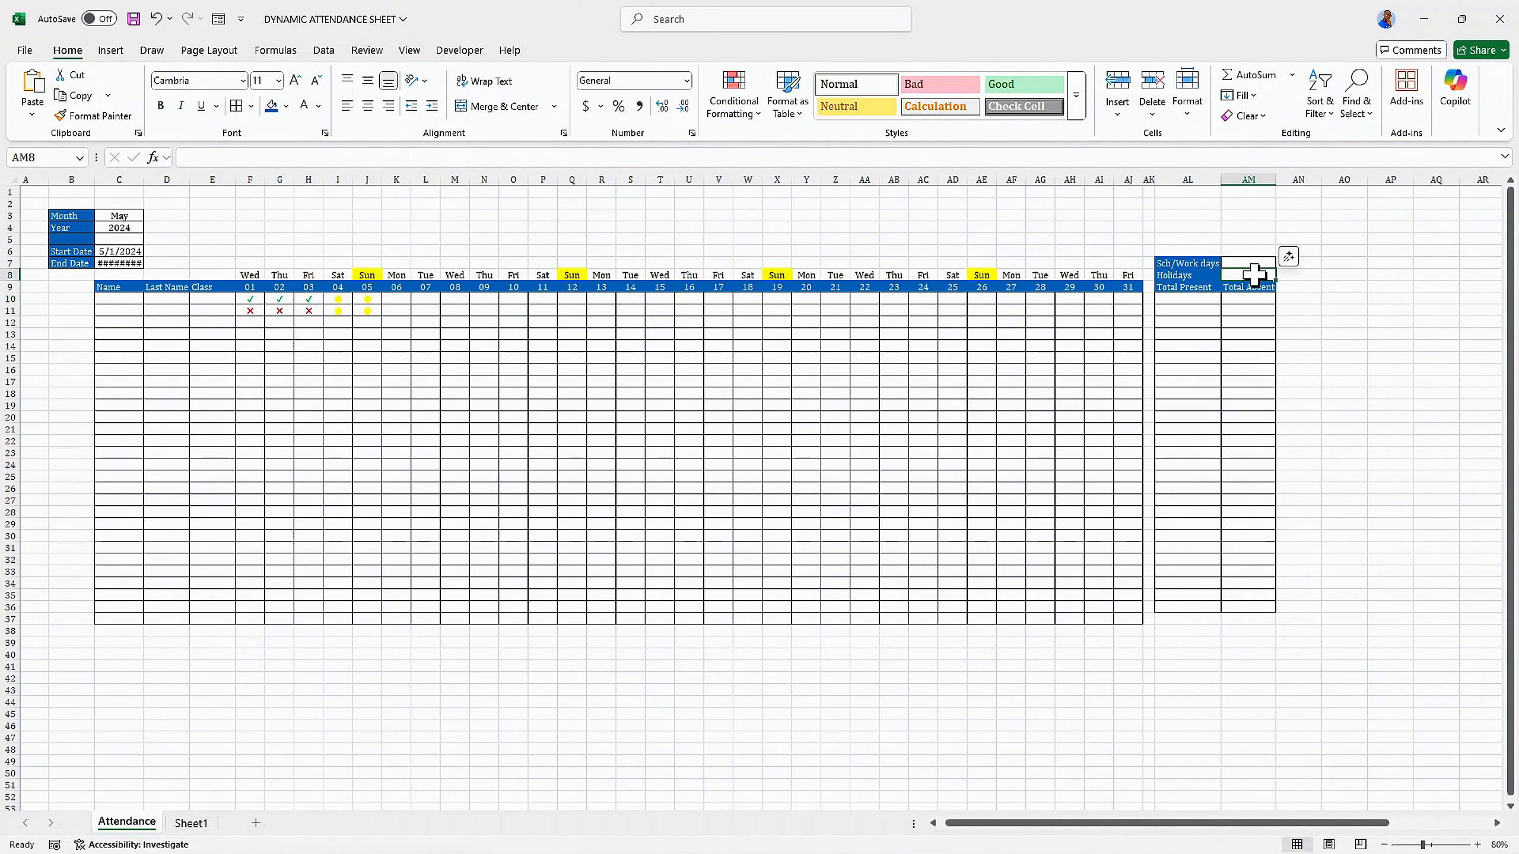
click(271, 156)
text(=co)
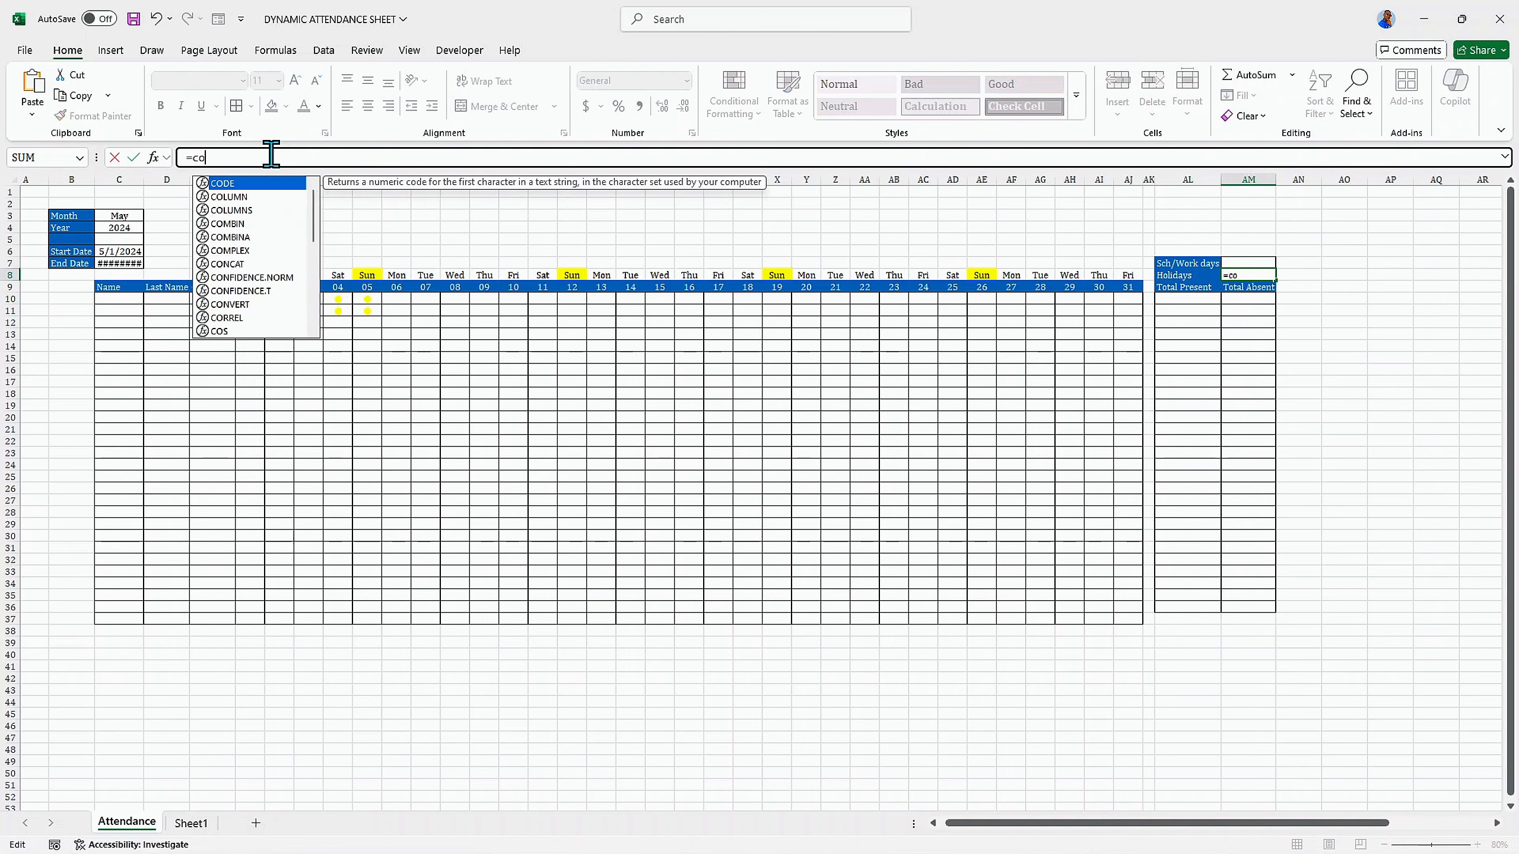
text(unt)
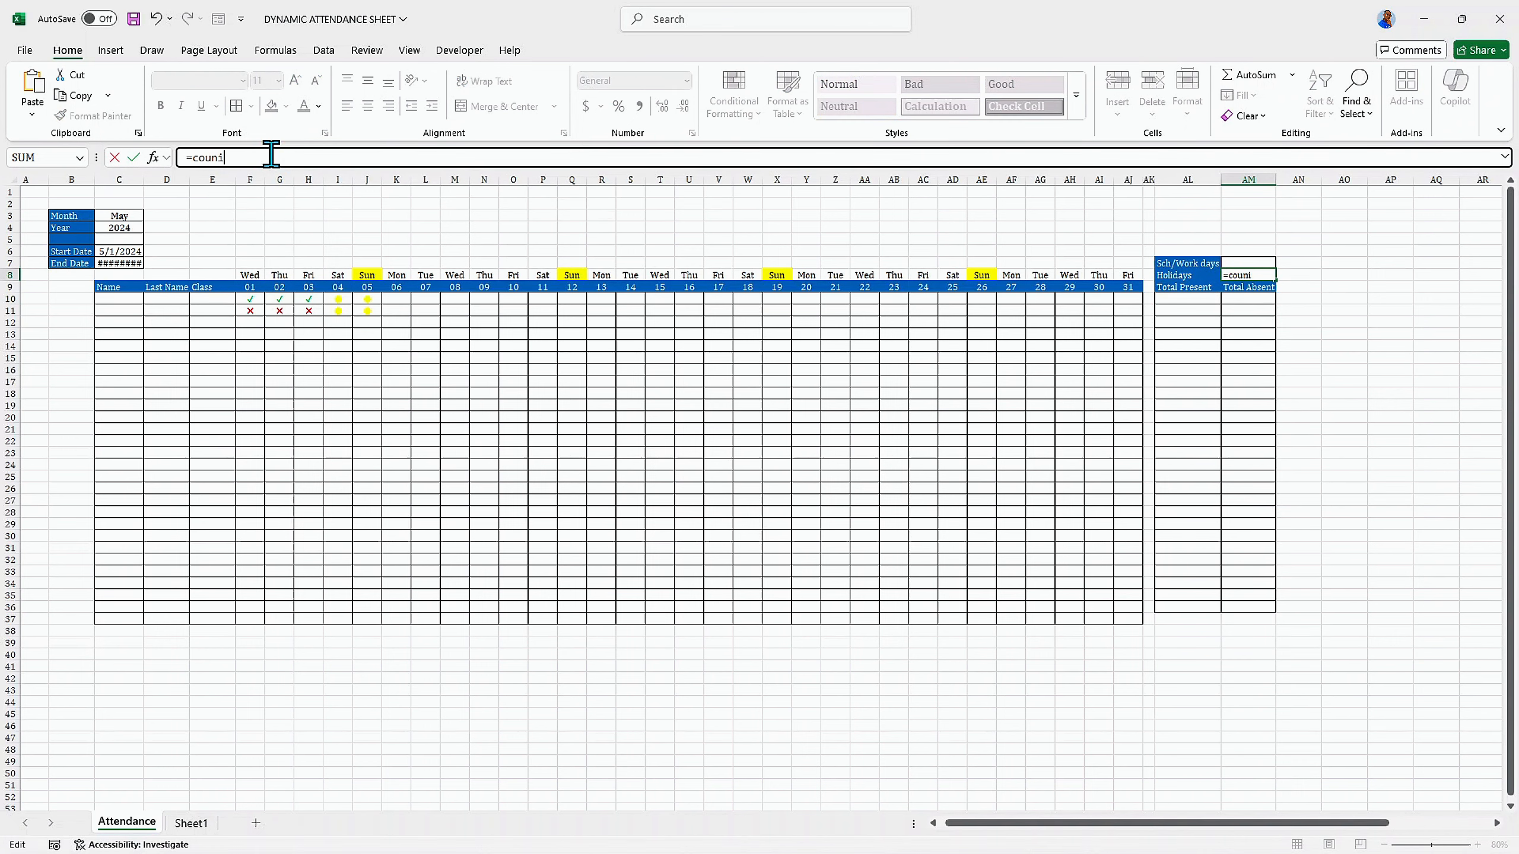
text(if)
key(Tab)
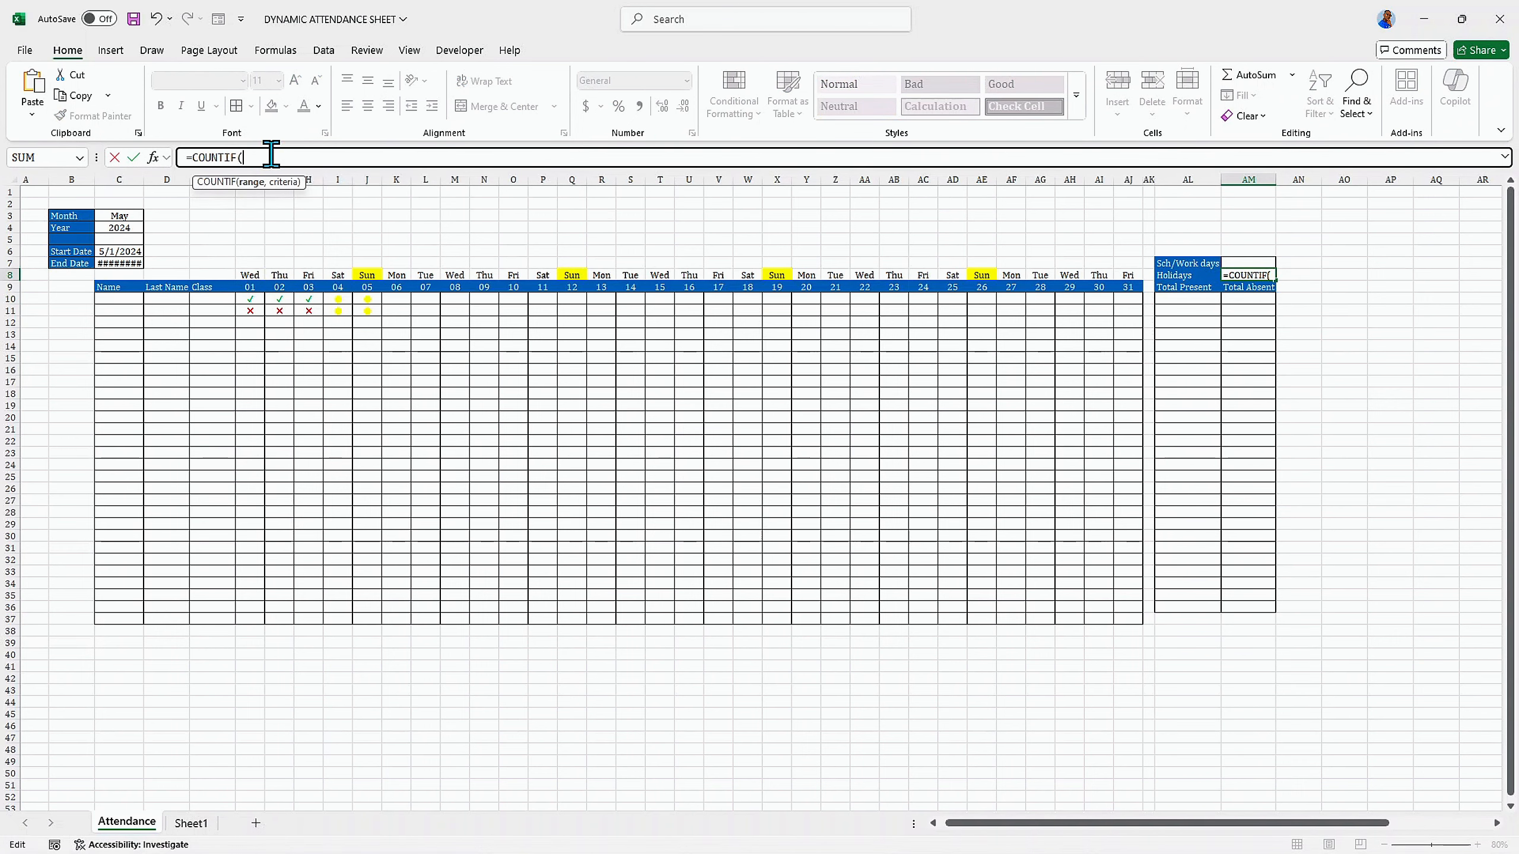
drag(246, 300, 1136, 296)
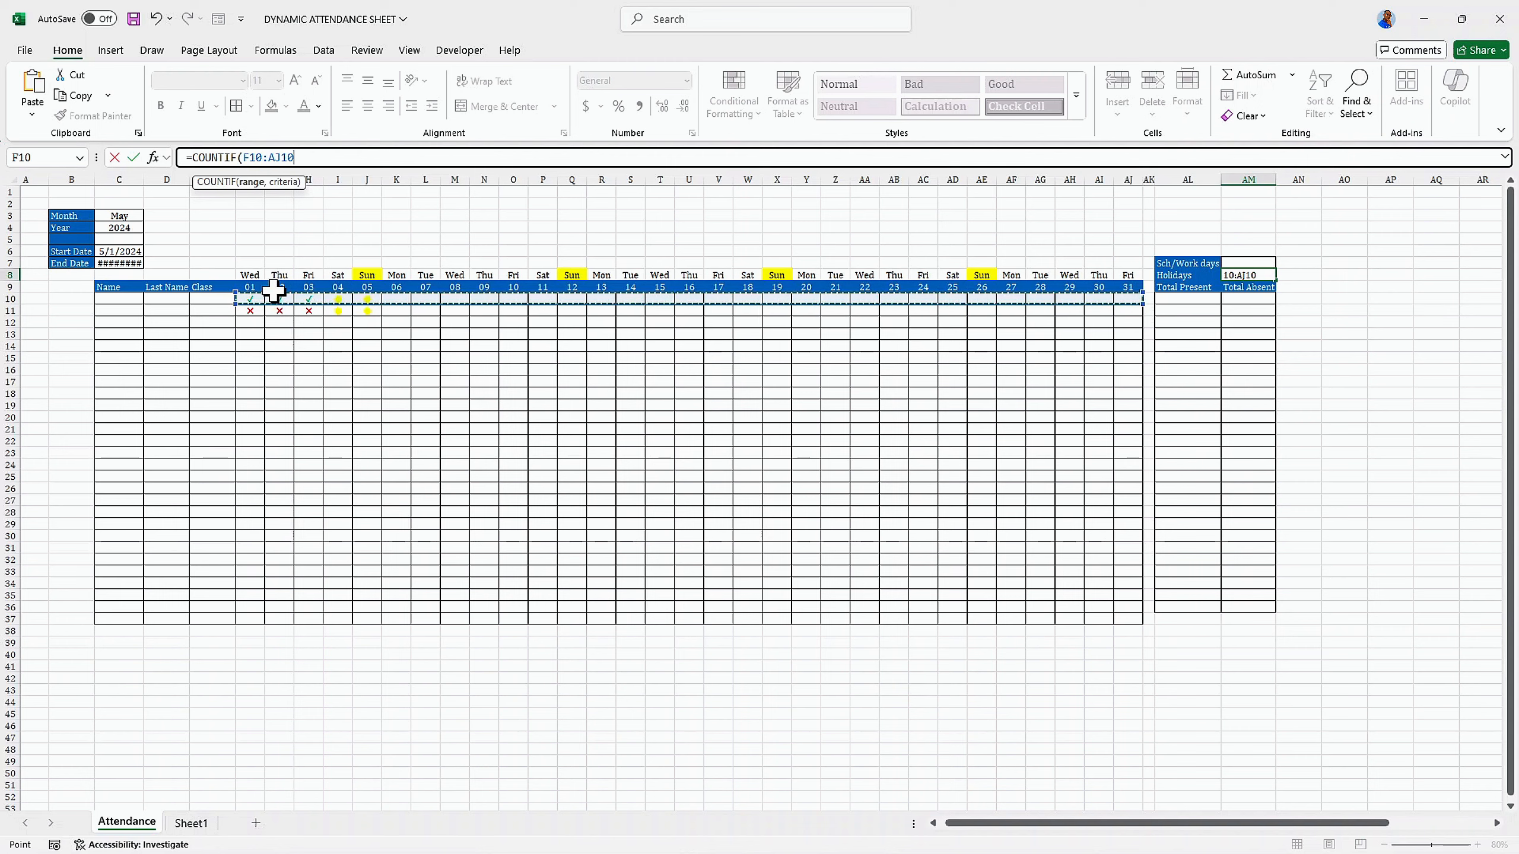
text(,)
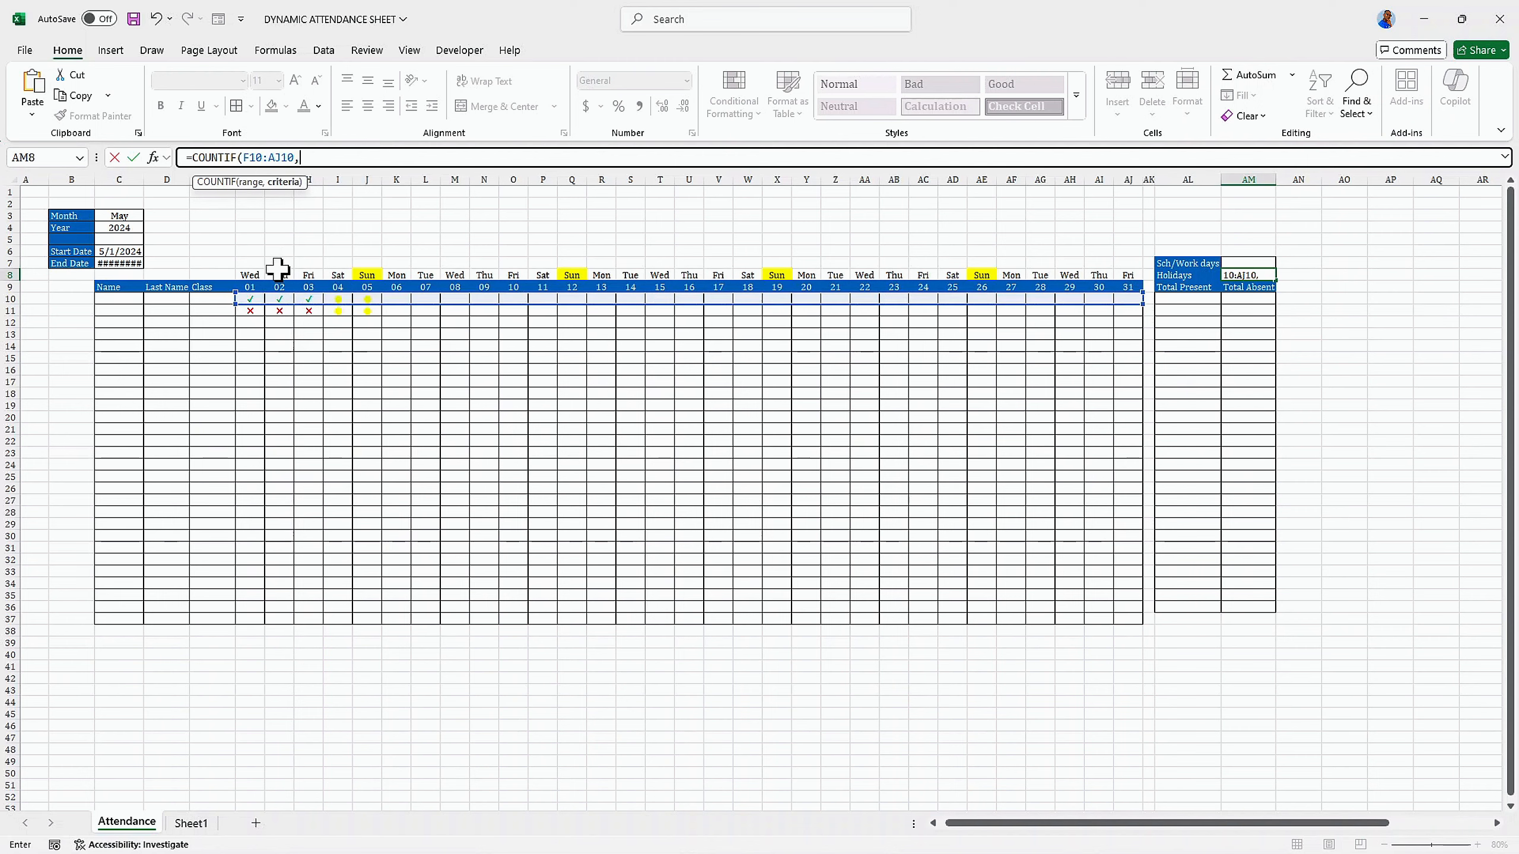
click(191, 823)
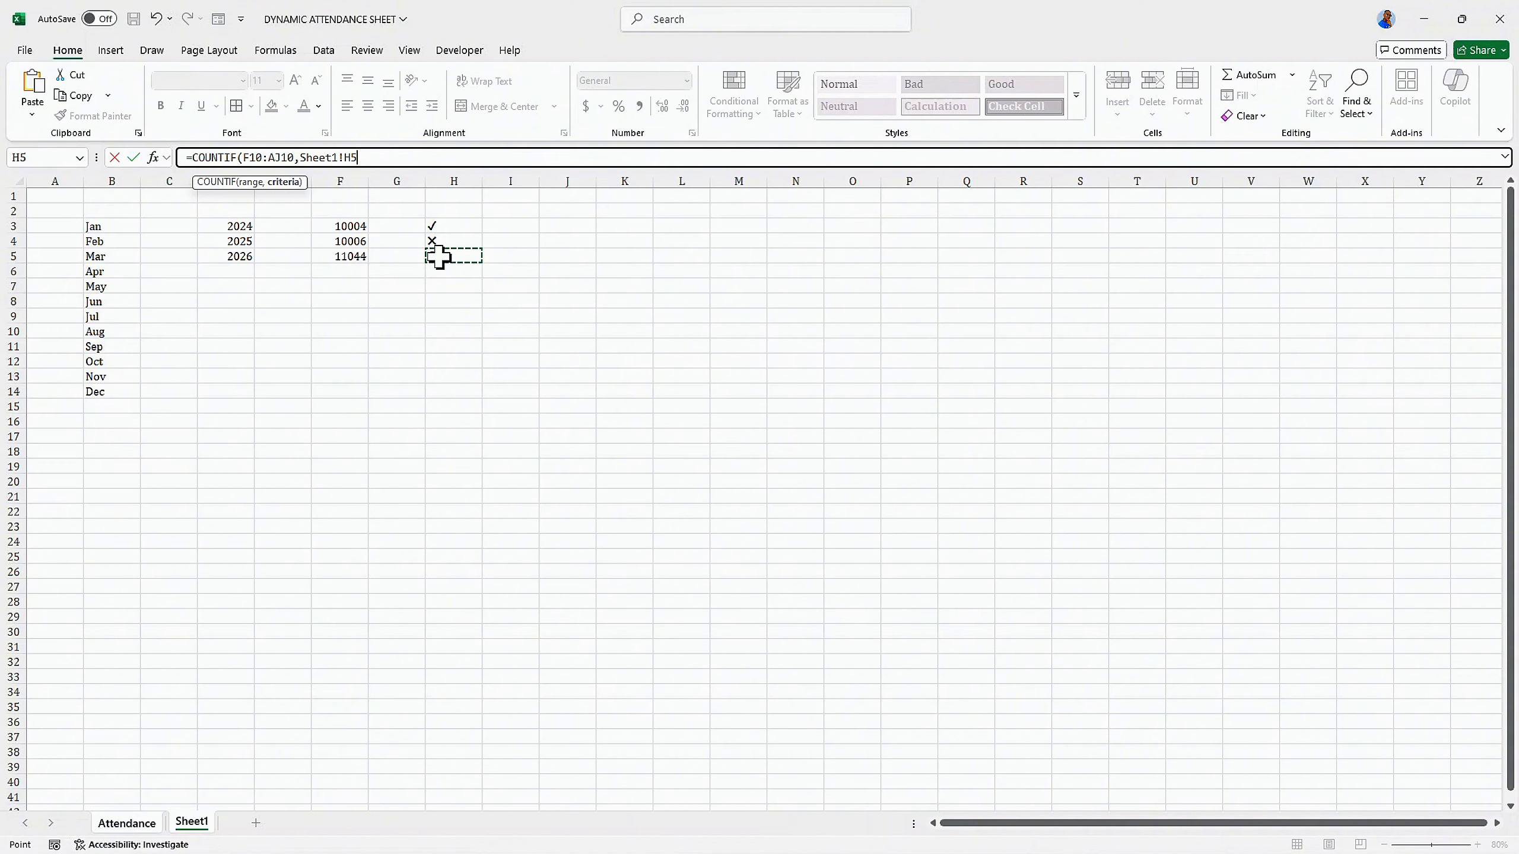
text())
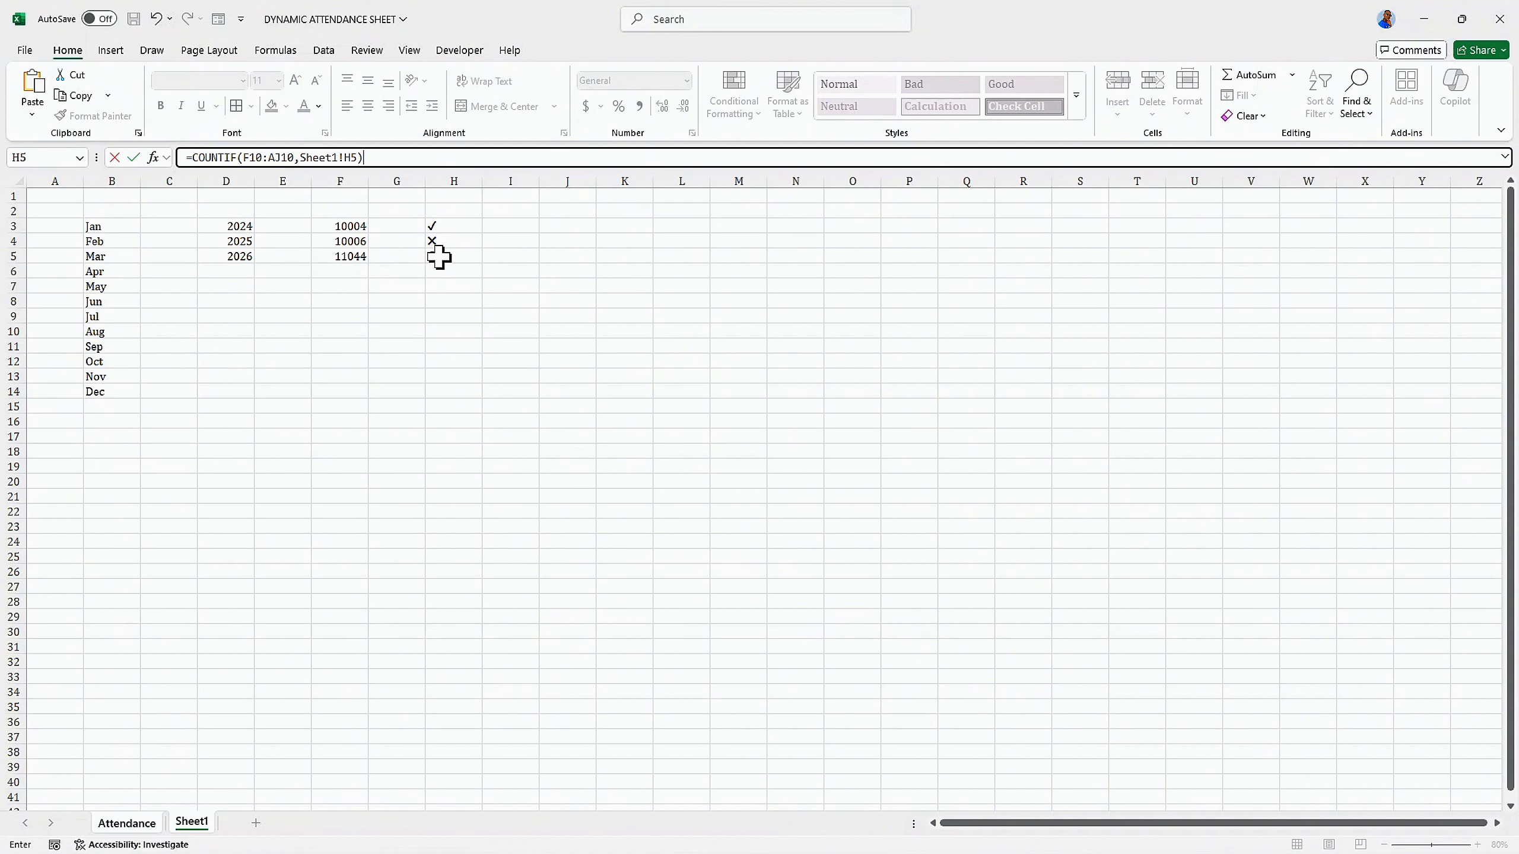
key(Return)
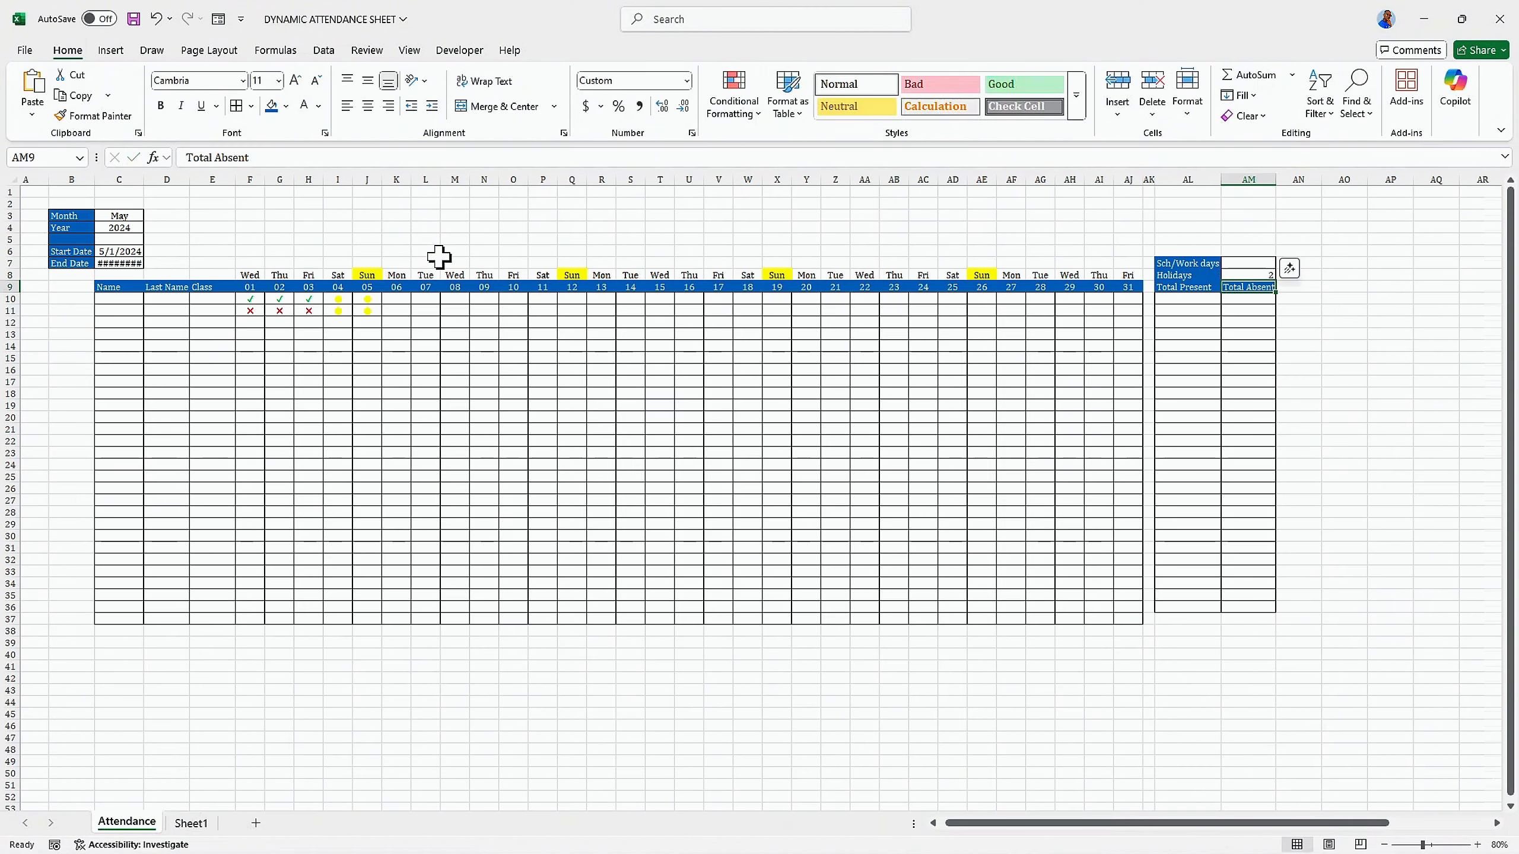
Step: Calculate the Sch/Work days in AM7 with =COUNTA(F10:AJ10)-$AM$8
click(1241, 263)
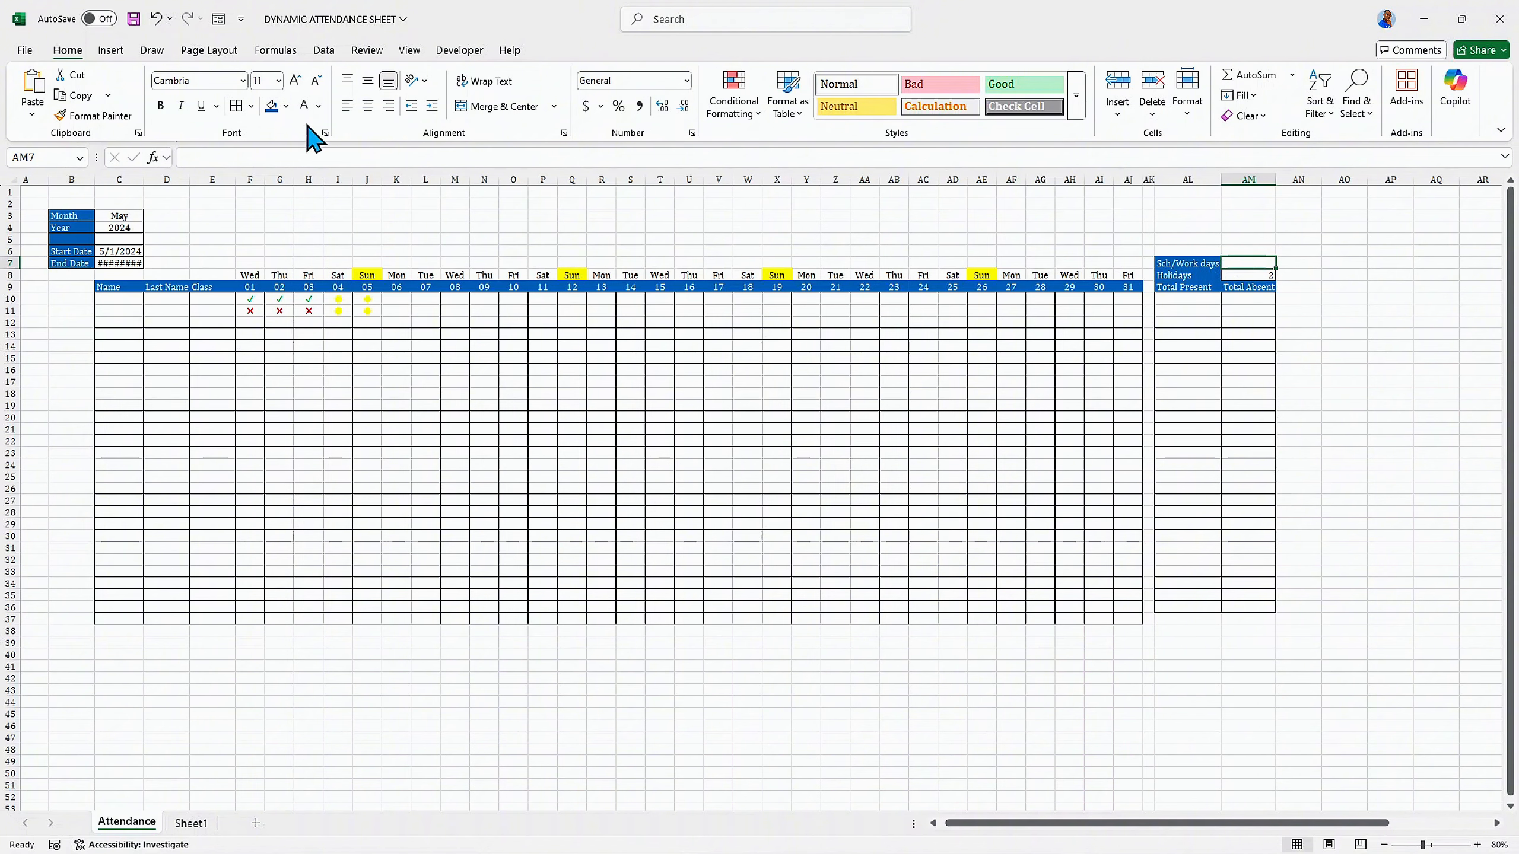
click(264, 157)
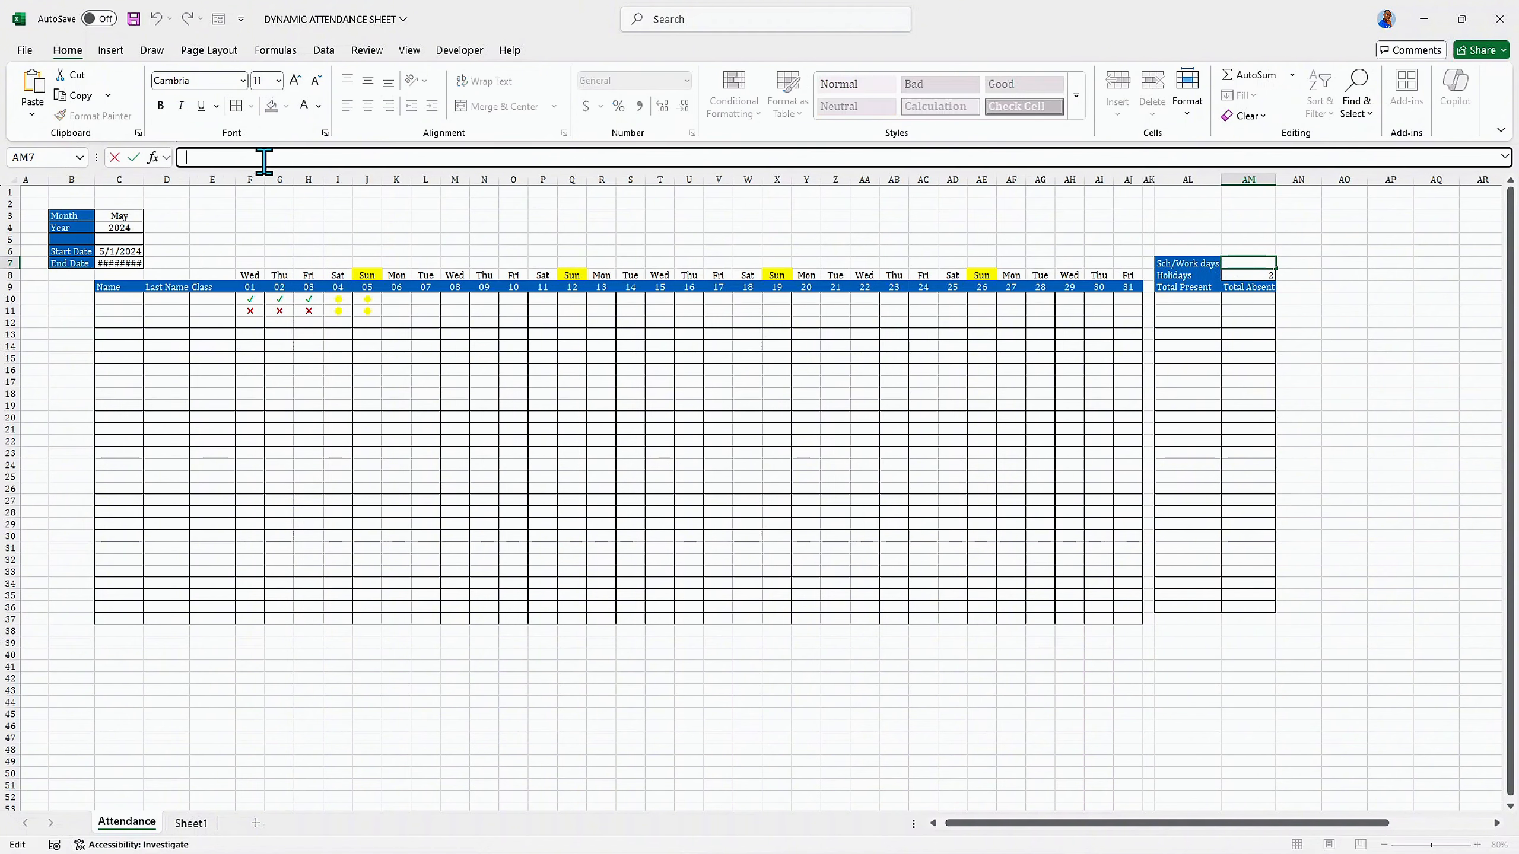
text(=count)
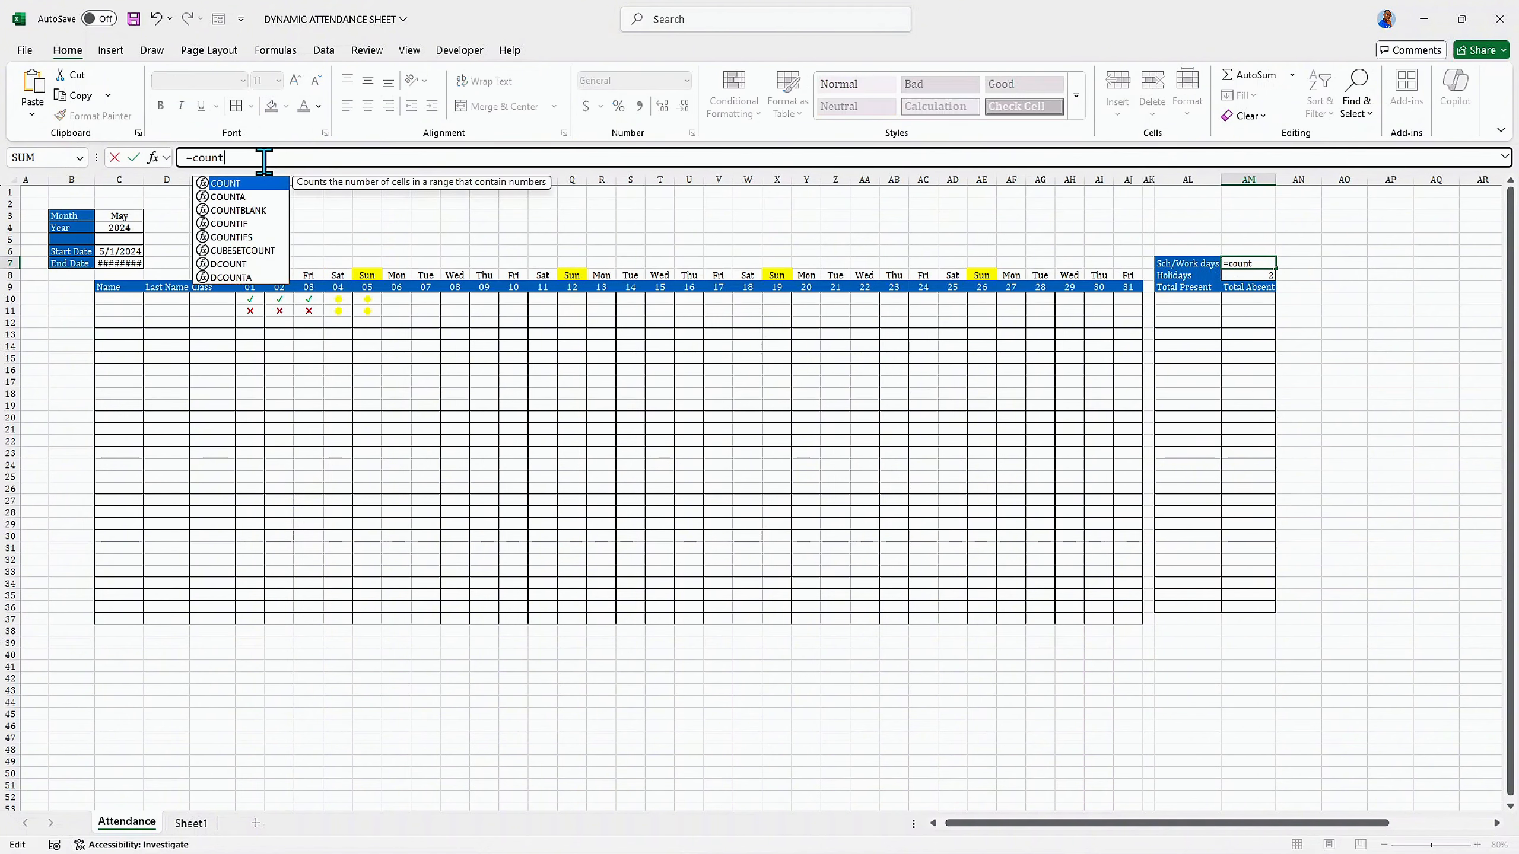
key(Down)
key(Tab)
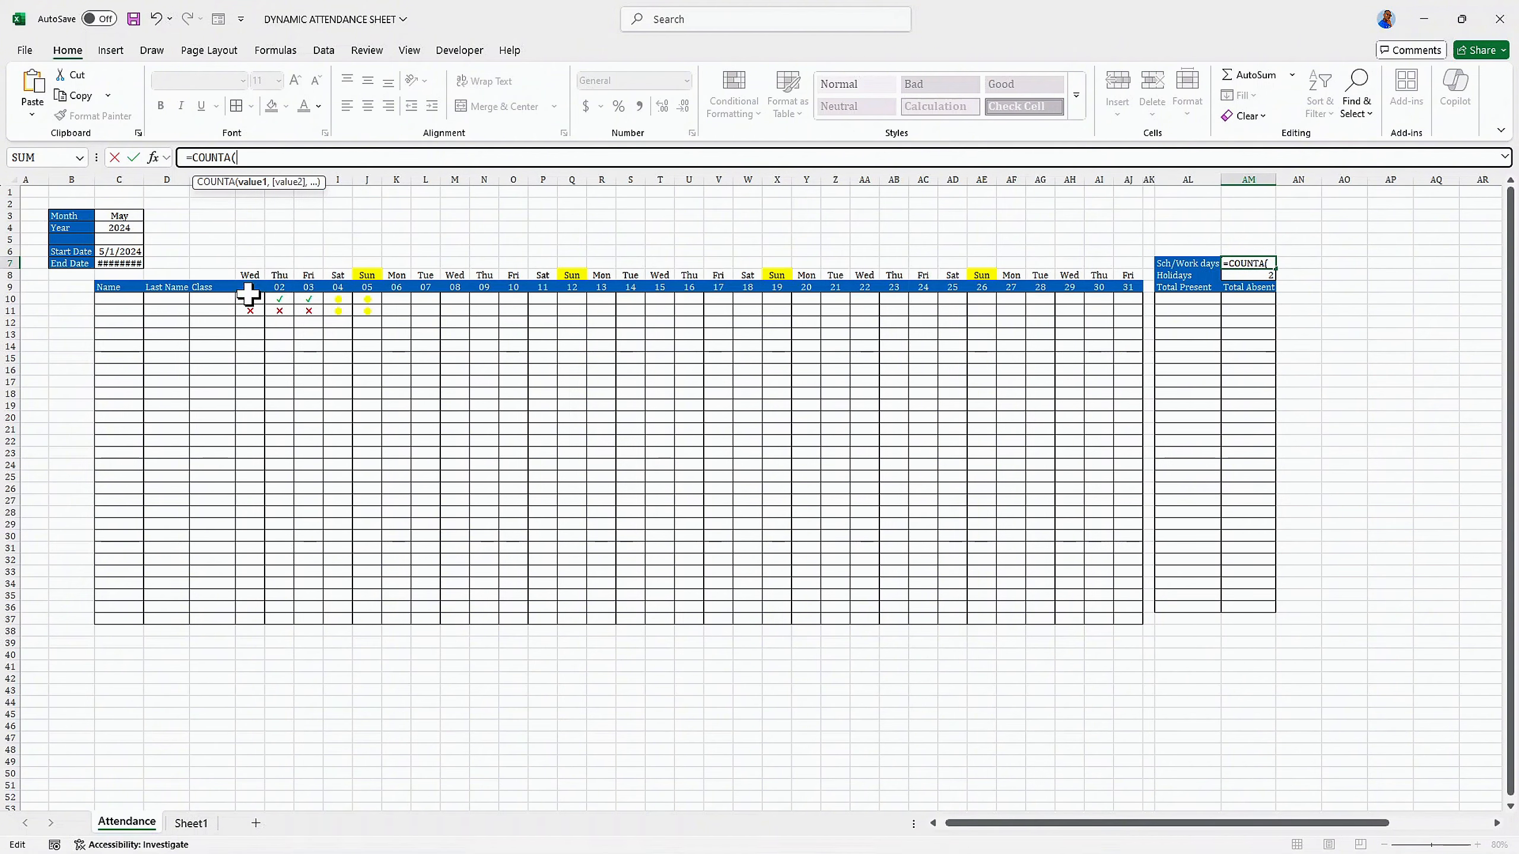
drag(242, 296, 1120, 293)
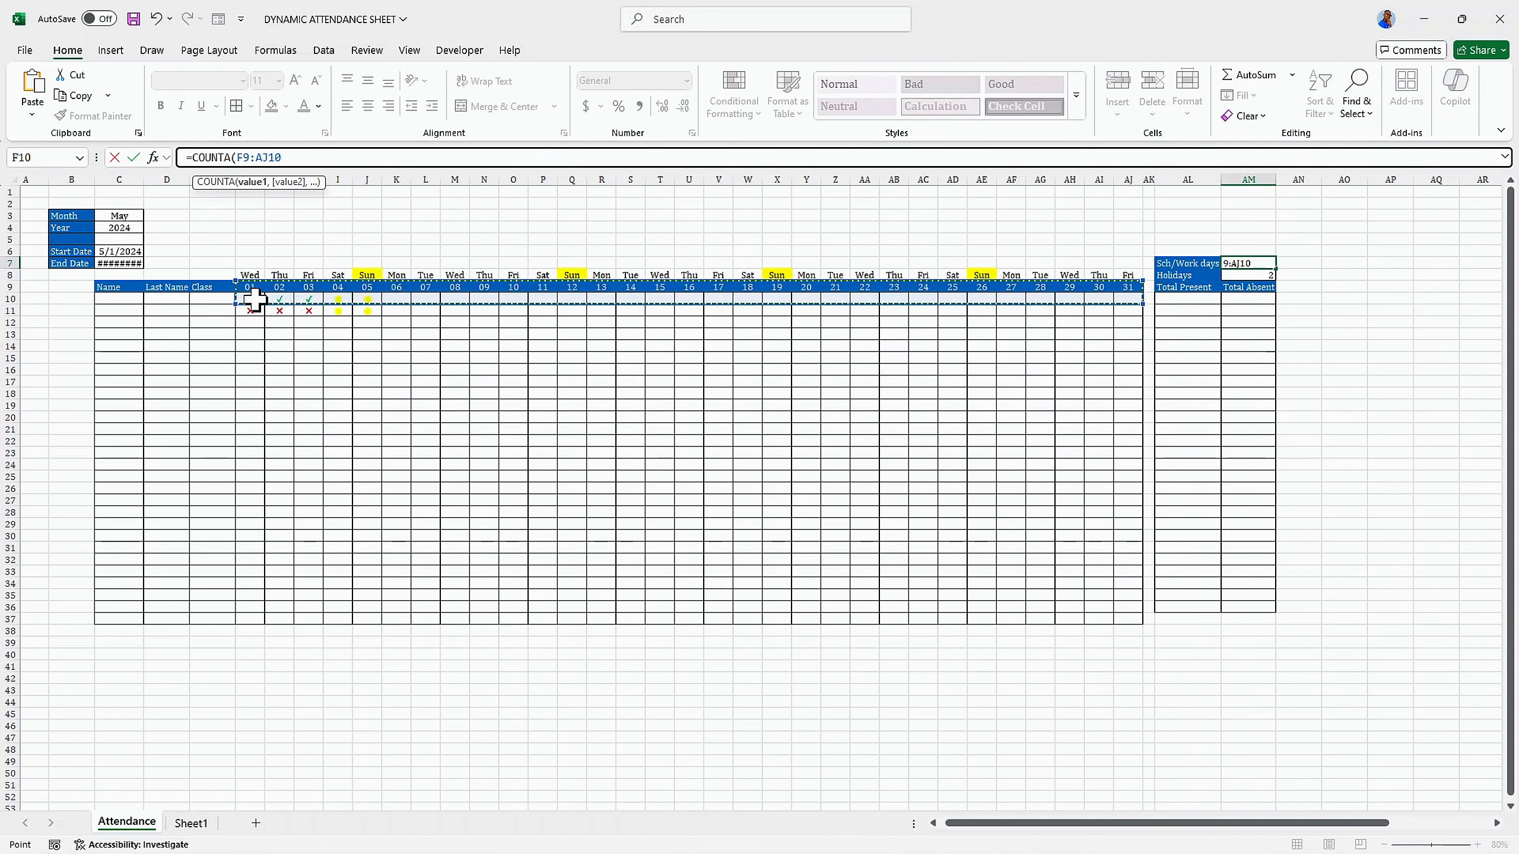
drag(239, 298, 1123, 298)
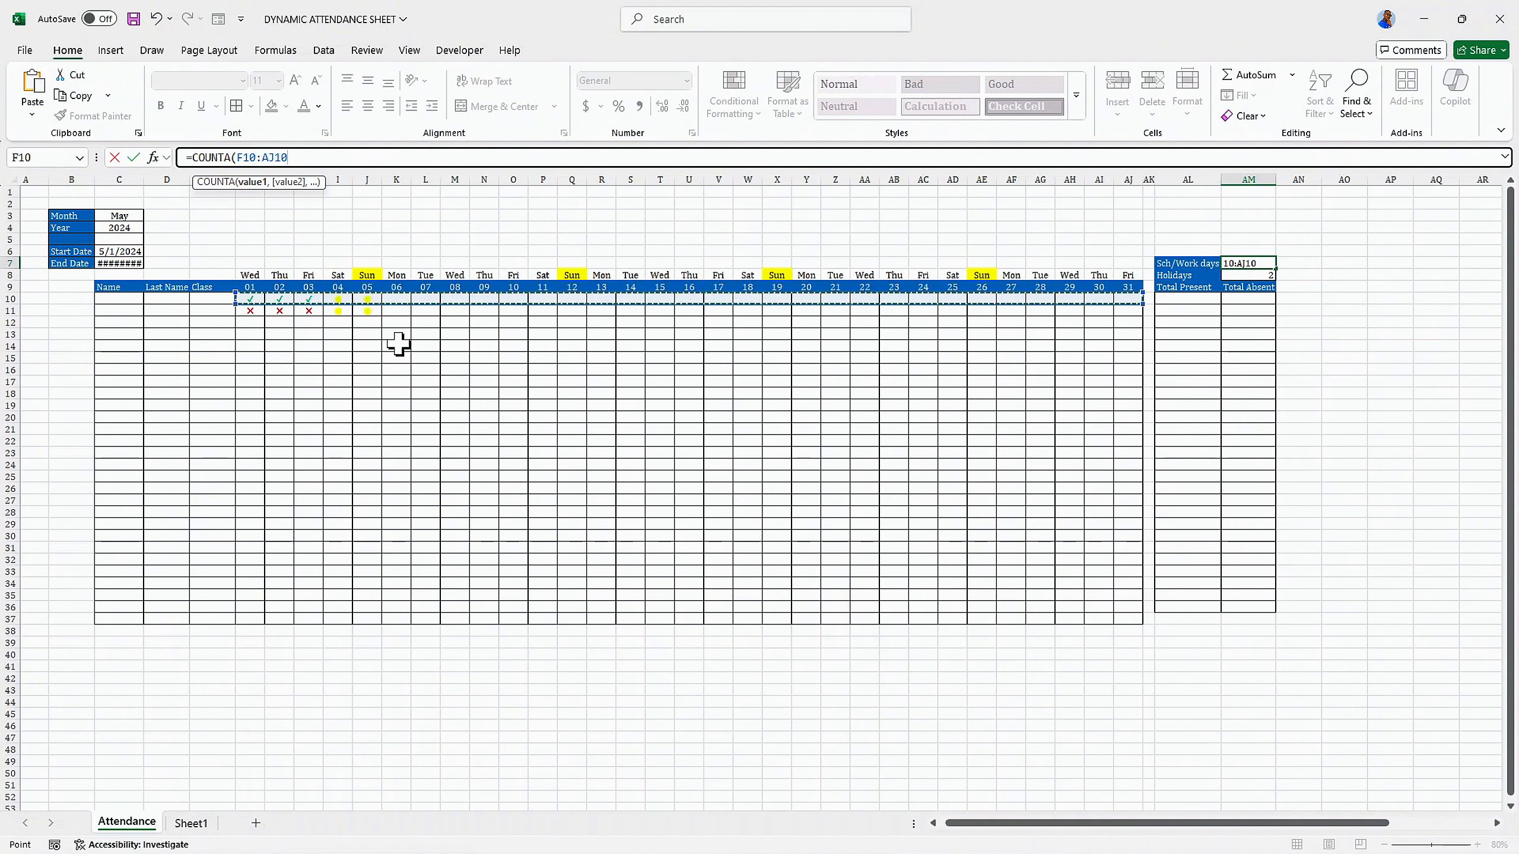
text()-)
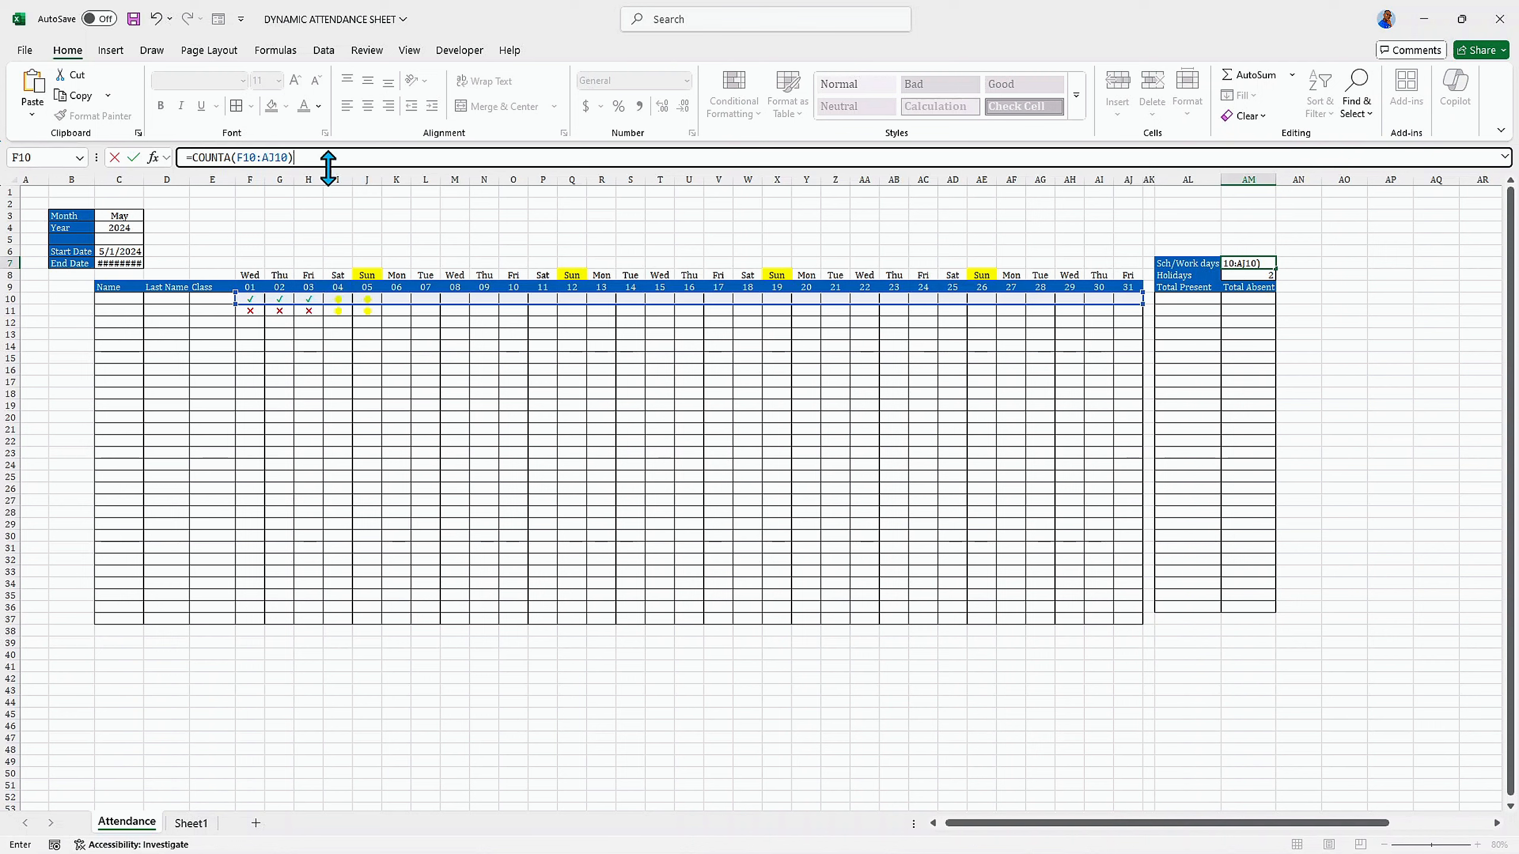
click(1244, 276)
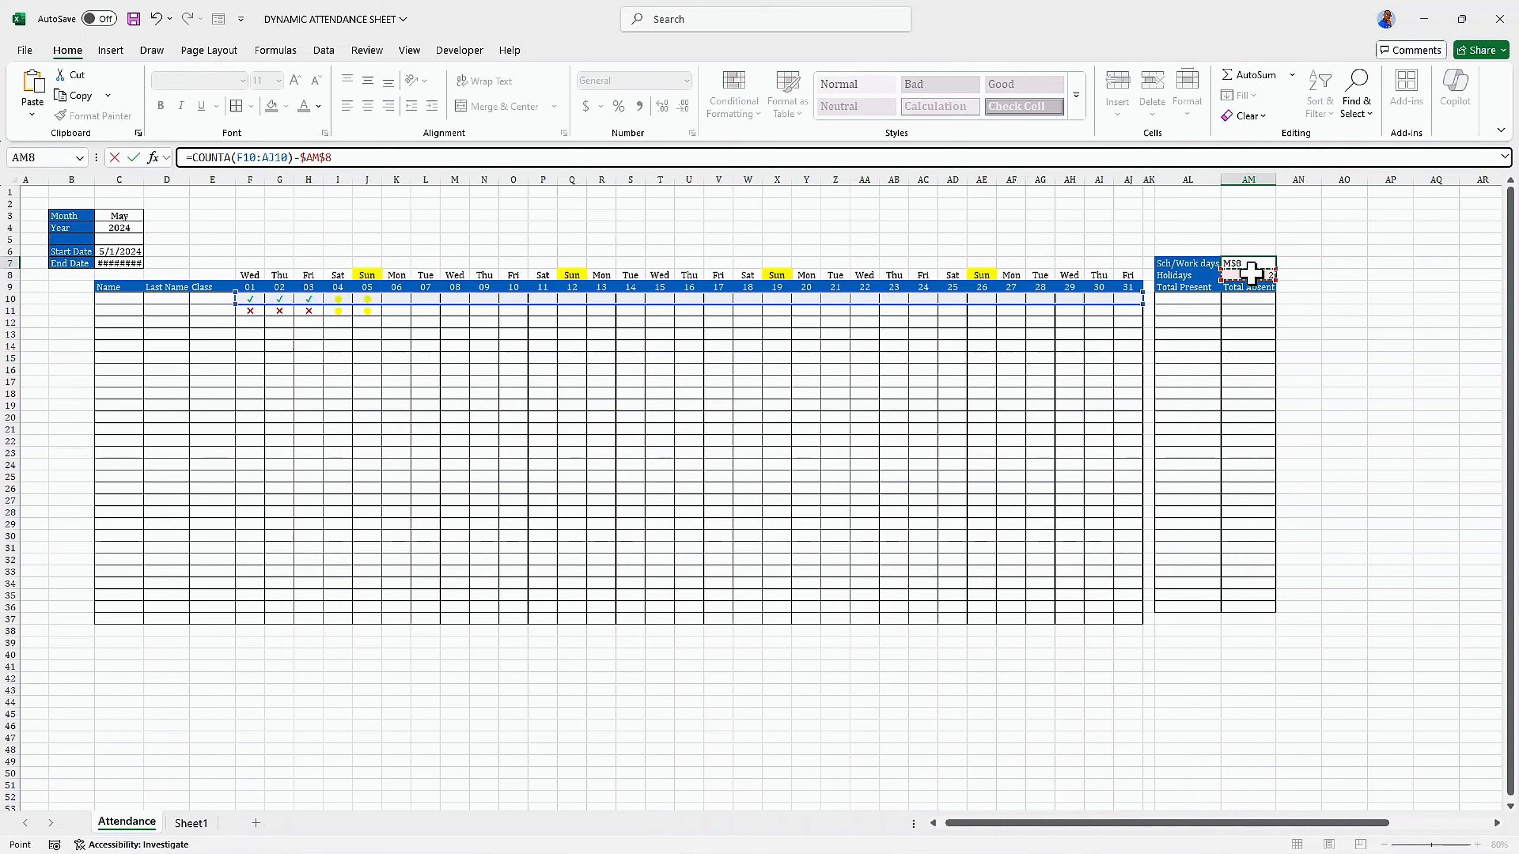
key(Return)
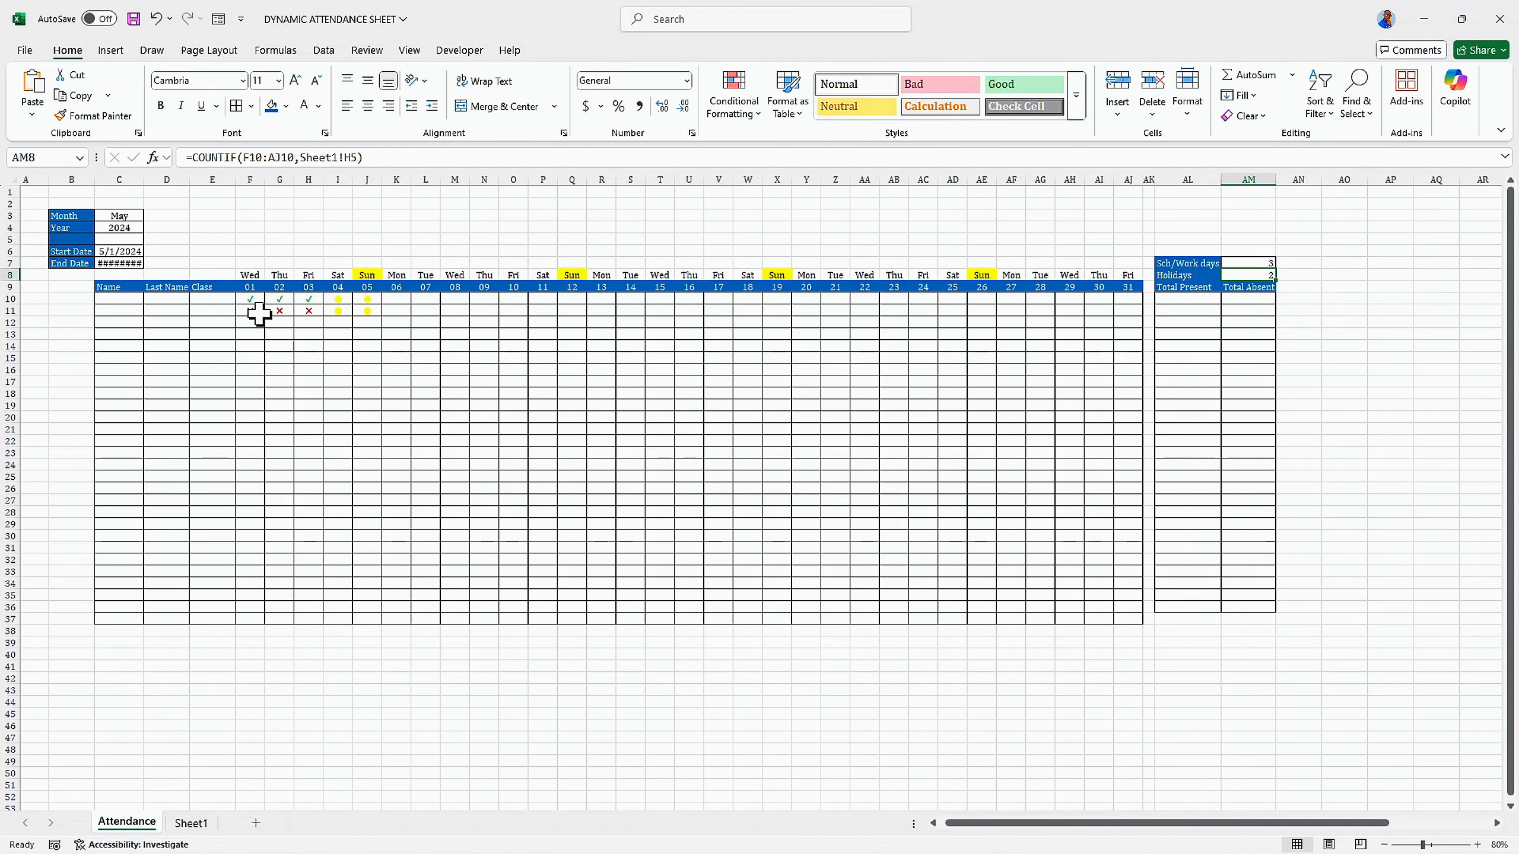
Step: Mark day 06 in K10 with the check mark and day 07 in L10 with the cross to test the Sch/Work days total
click(393, 298)
click(416, 301)
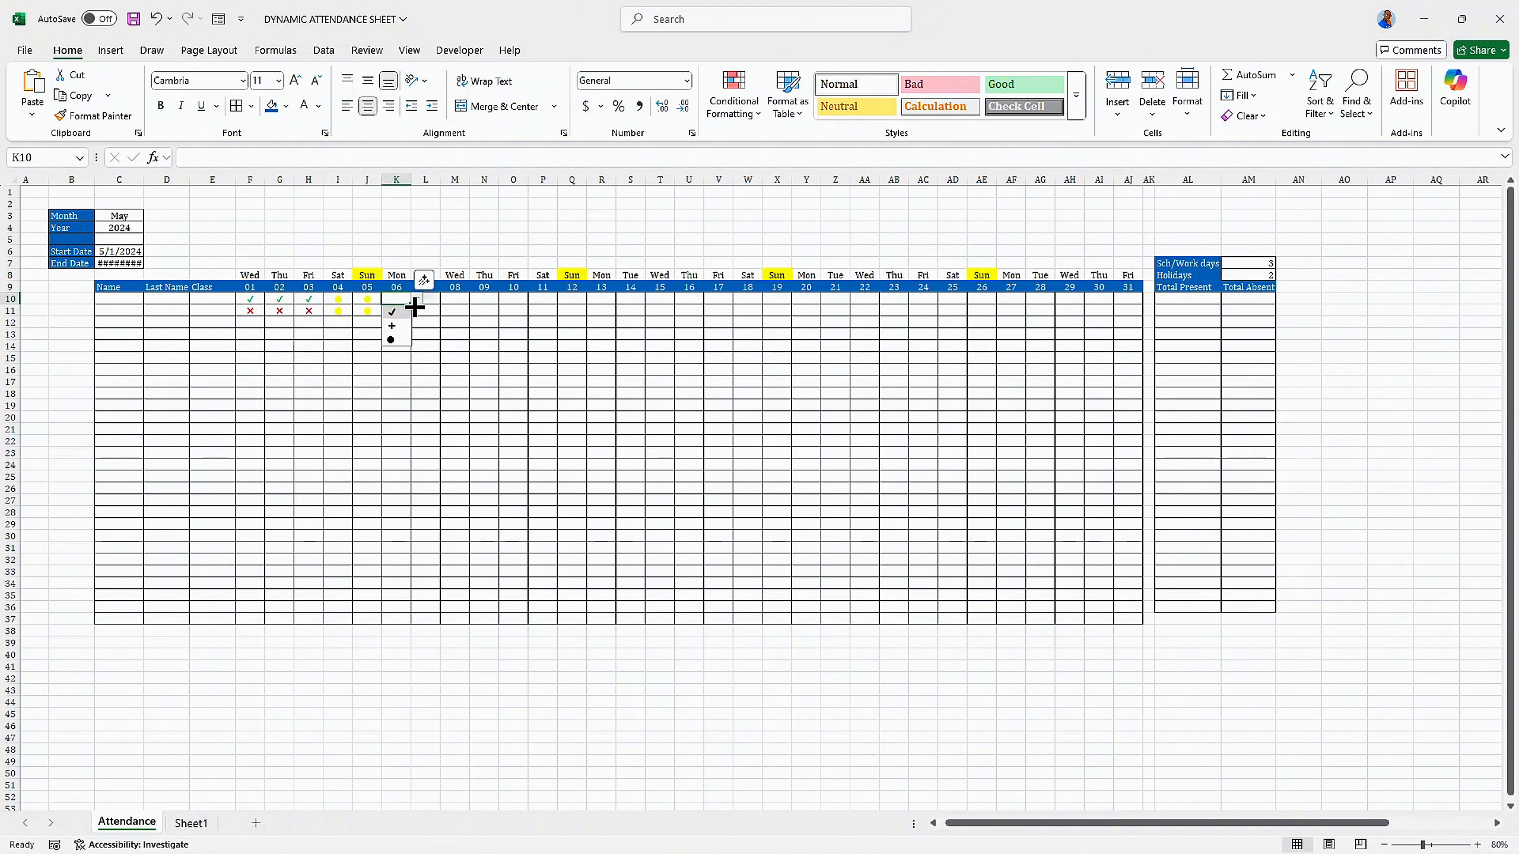
click(395, 311)
click(428, 301)
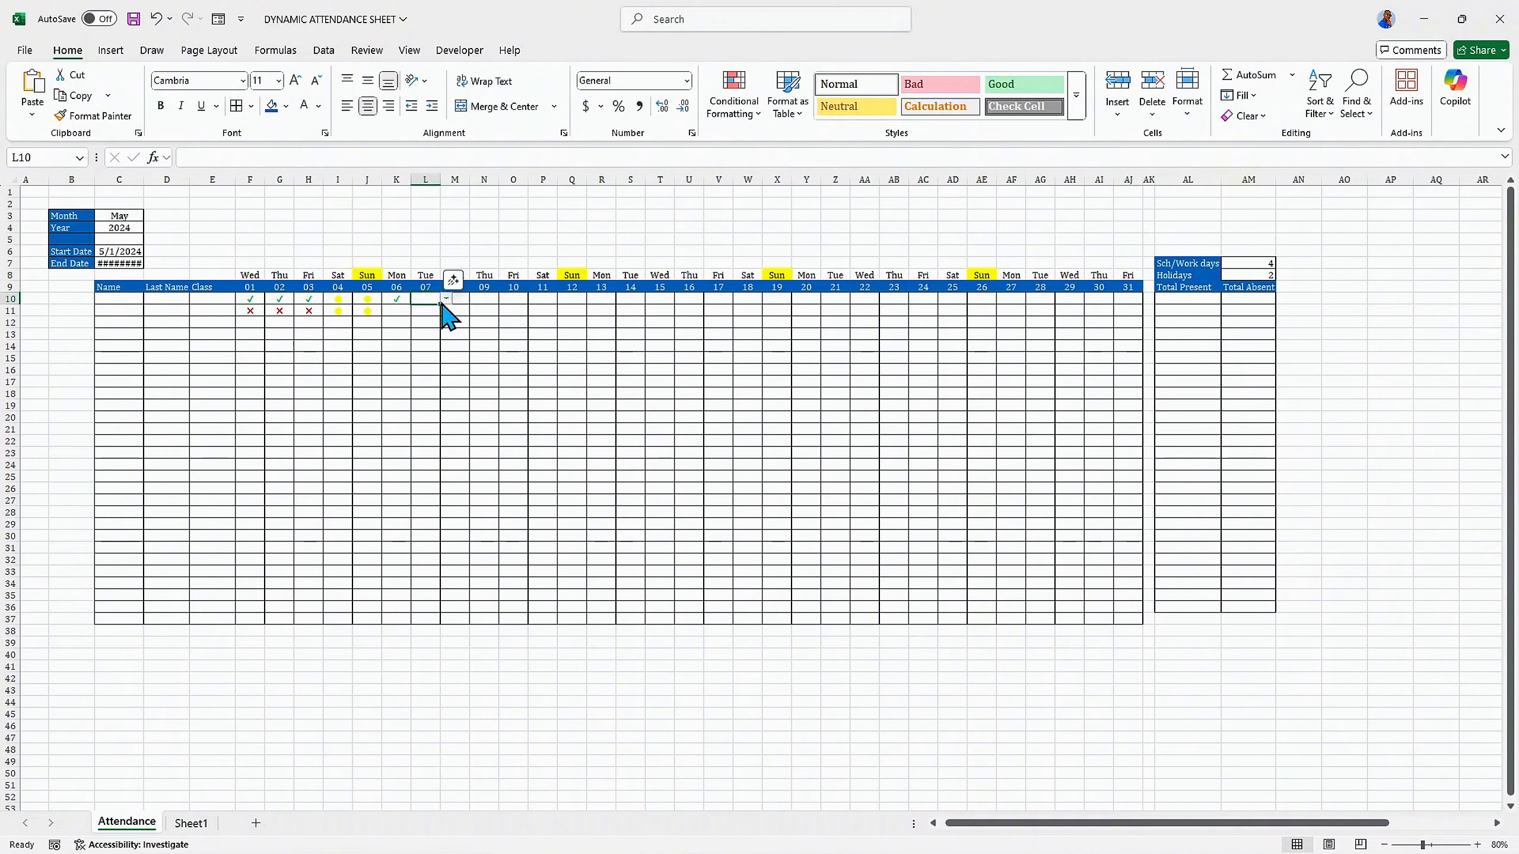
click(446, 299)
click(424, 326)
click(1259, 265)
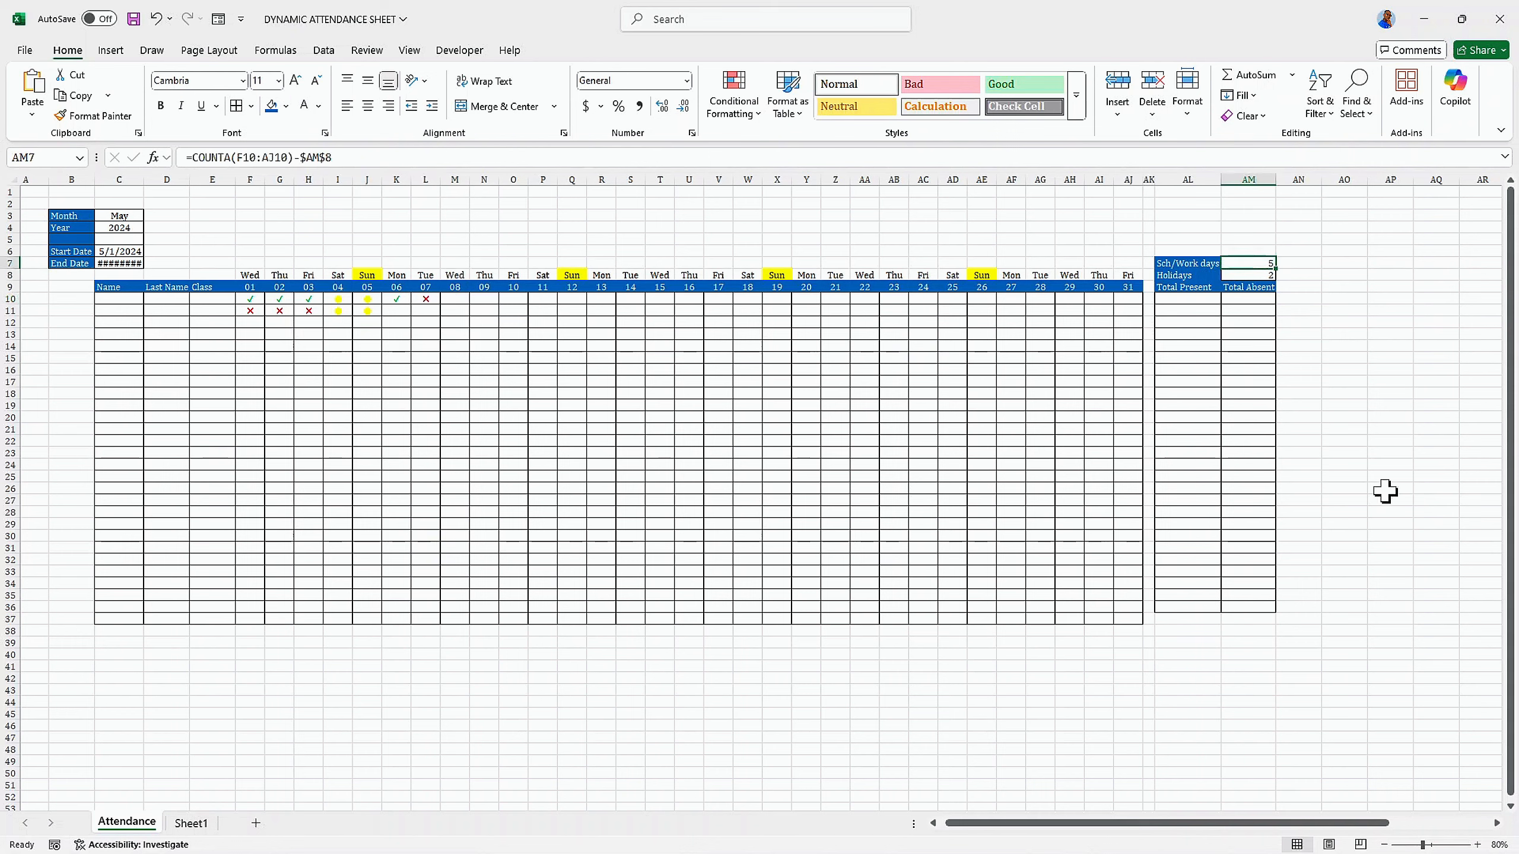
Step: Calculate Total Present in AL10 with =IF(F10="","",COUNTIF(F10:AJ10,Sheet1!$H$3)/Attendance!$AM$7)
click(1478, 845)
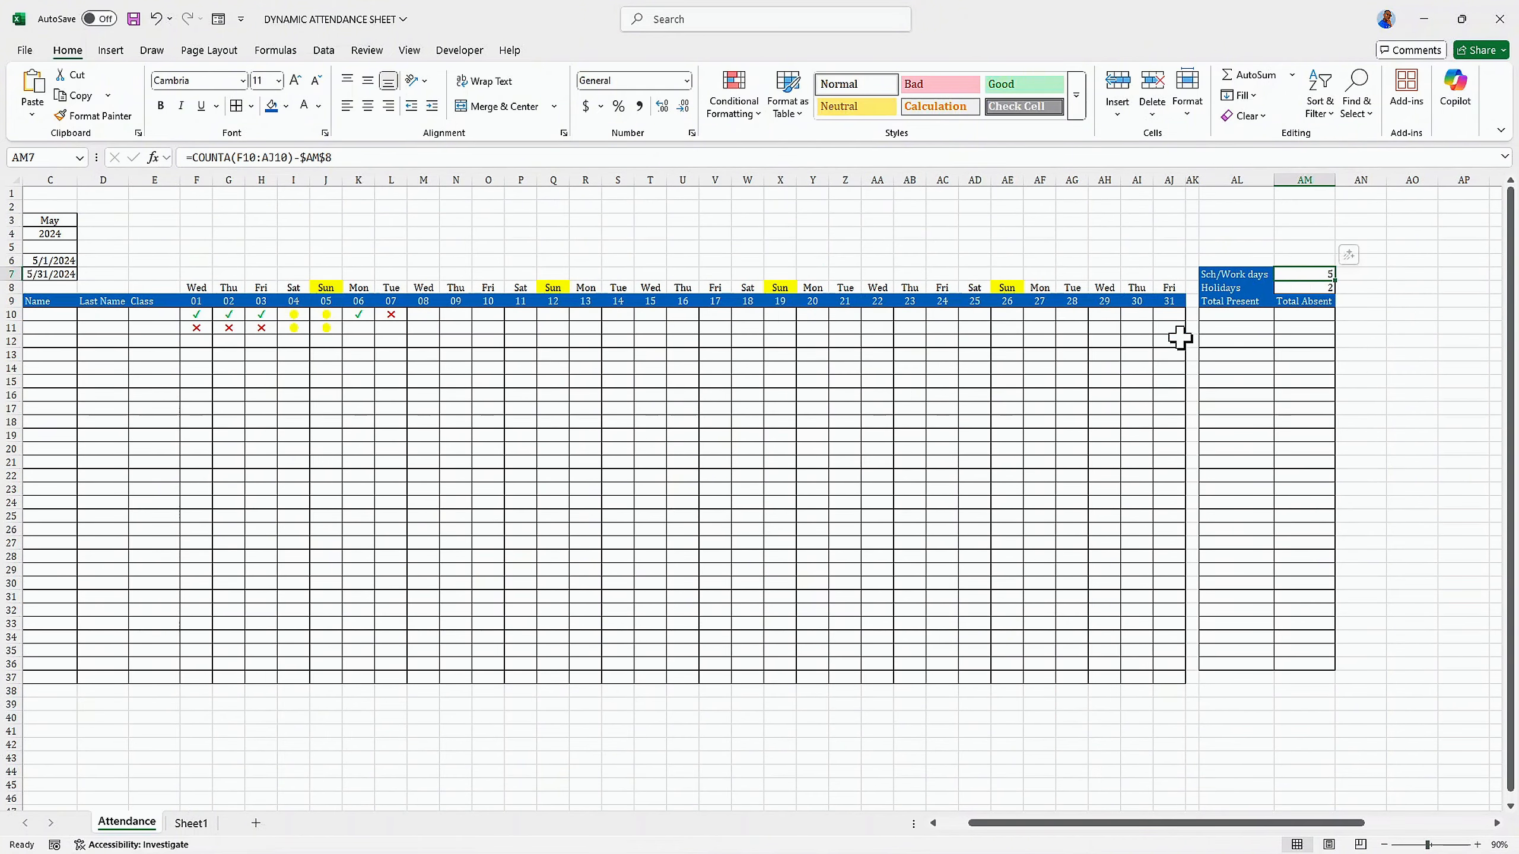
click(1235, 316)
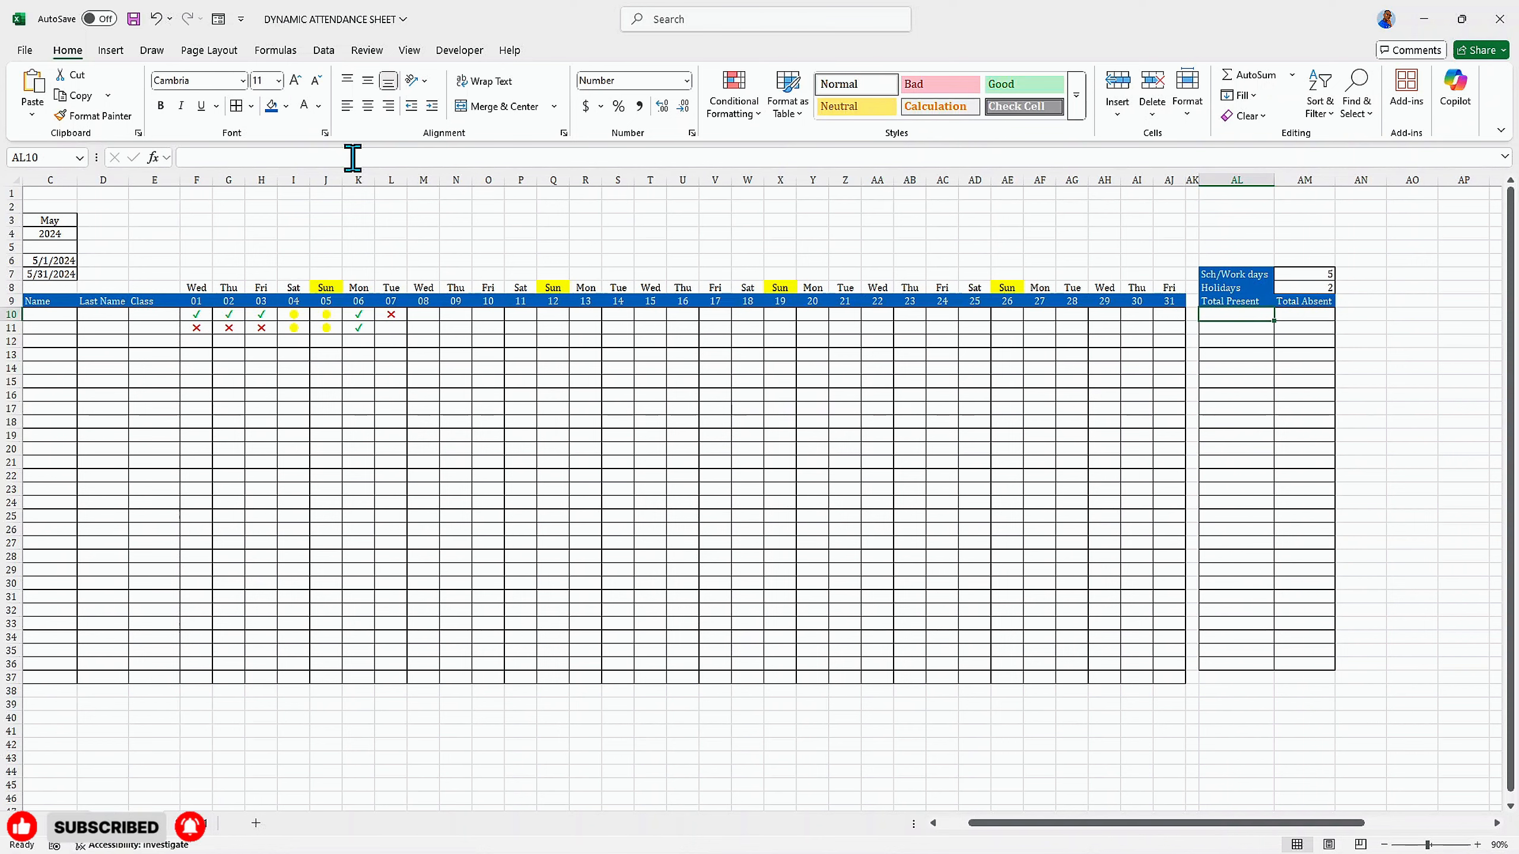
click(305, 158)
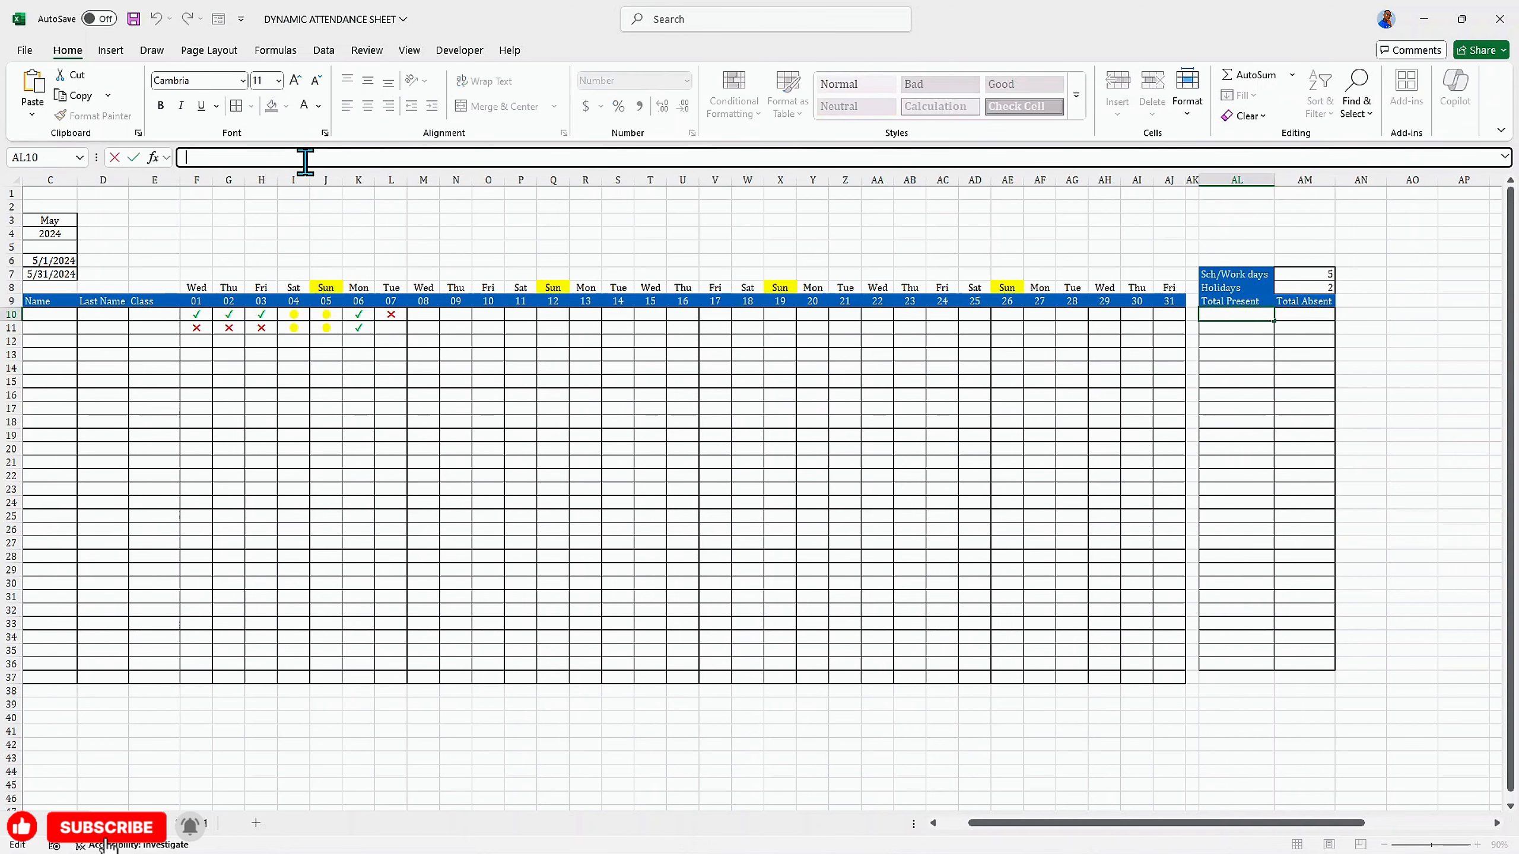
text(IF()
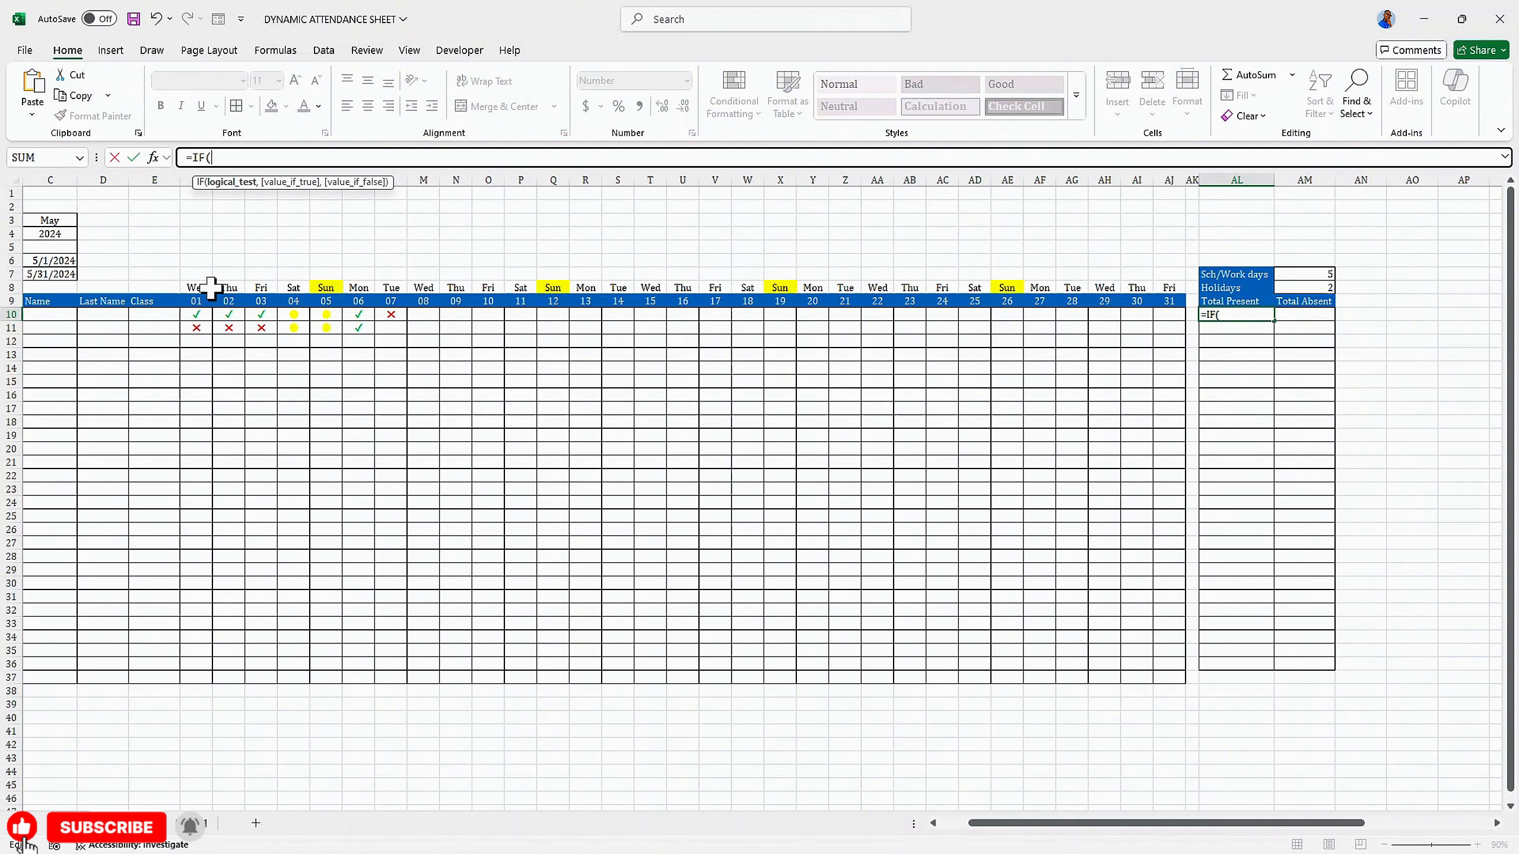
click(195, 315)
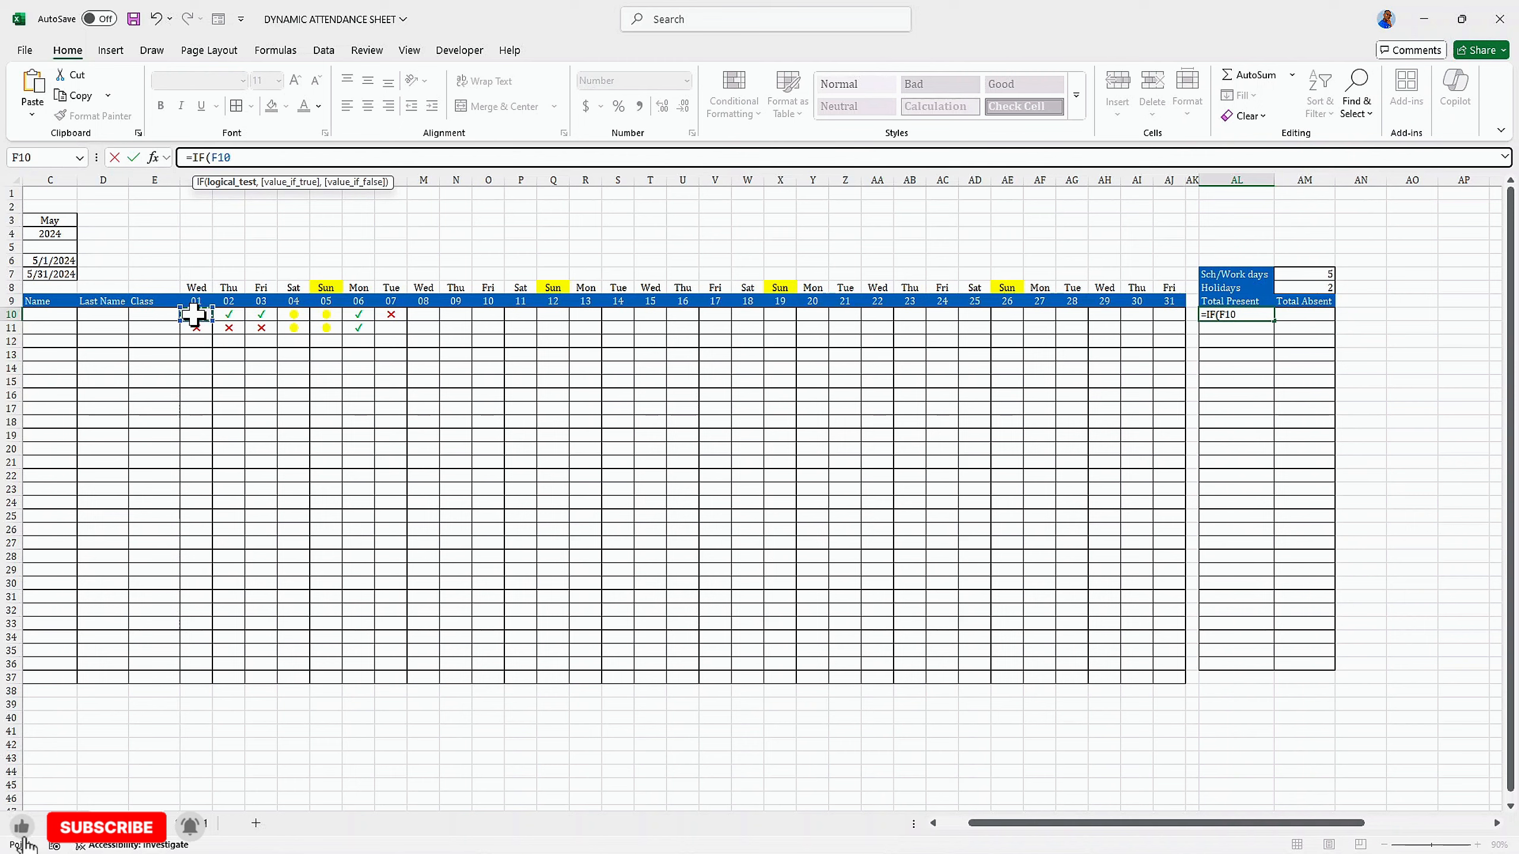
text(=)
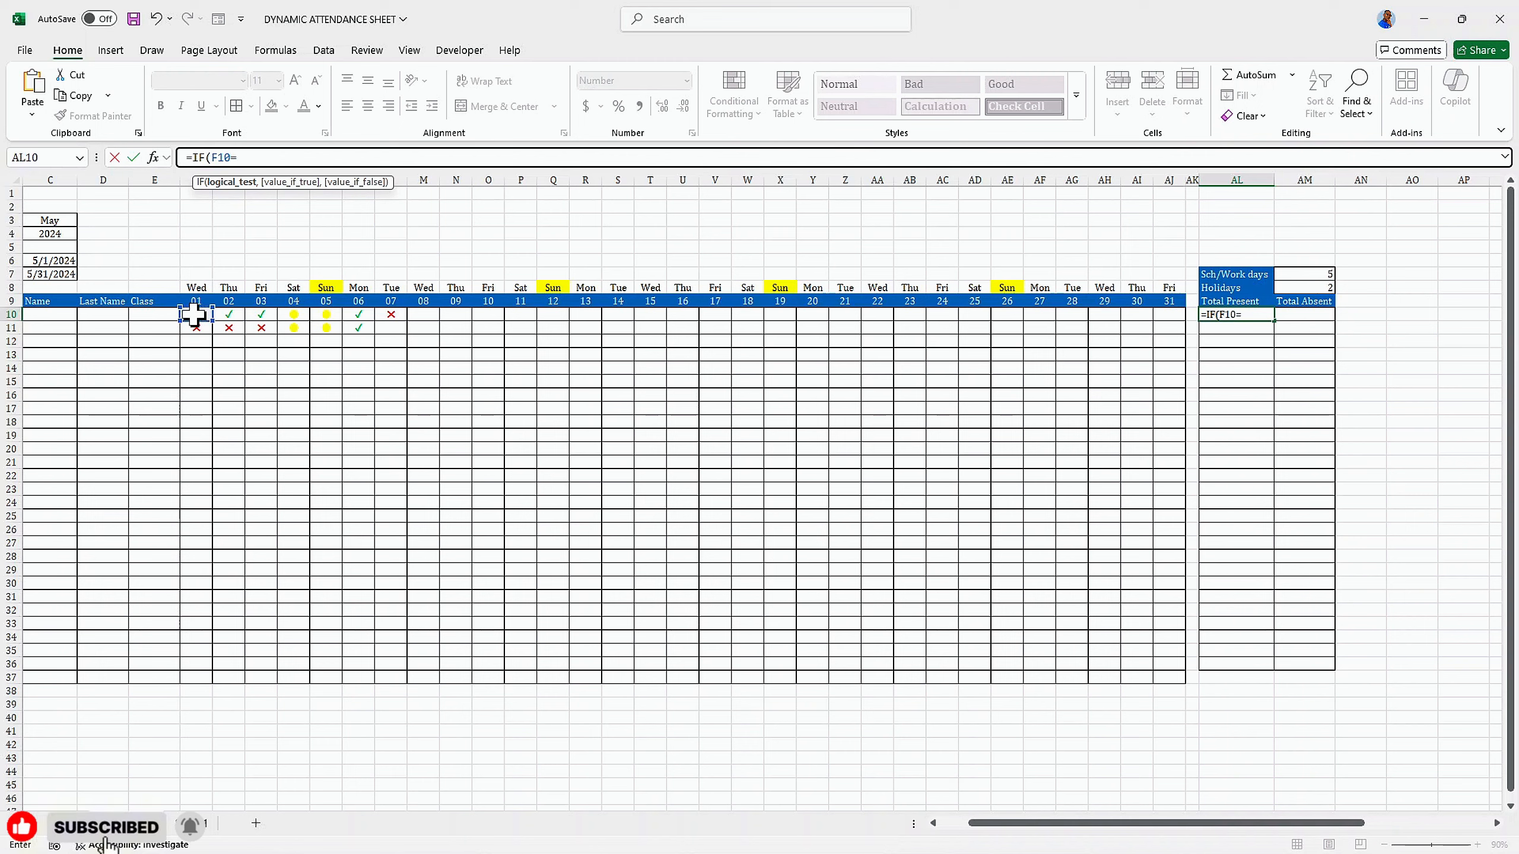
text("",)
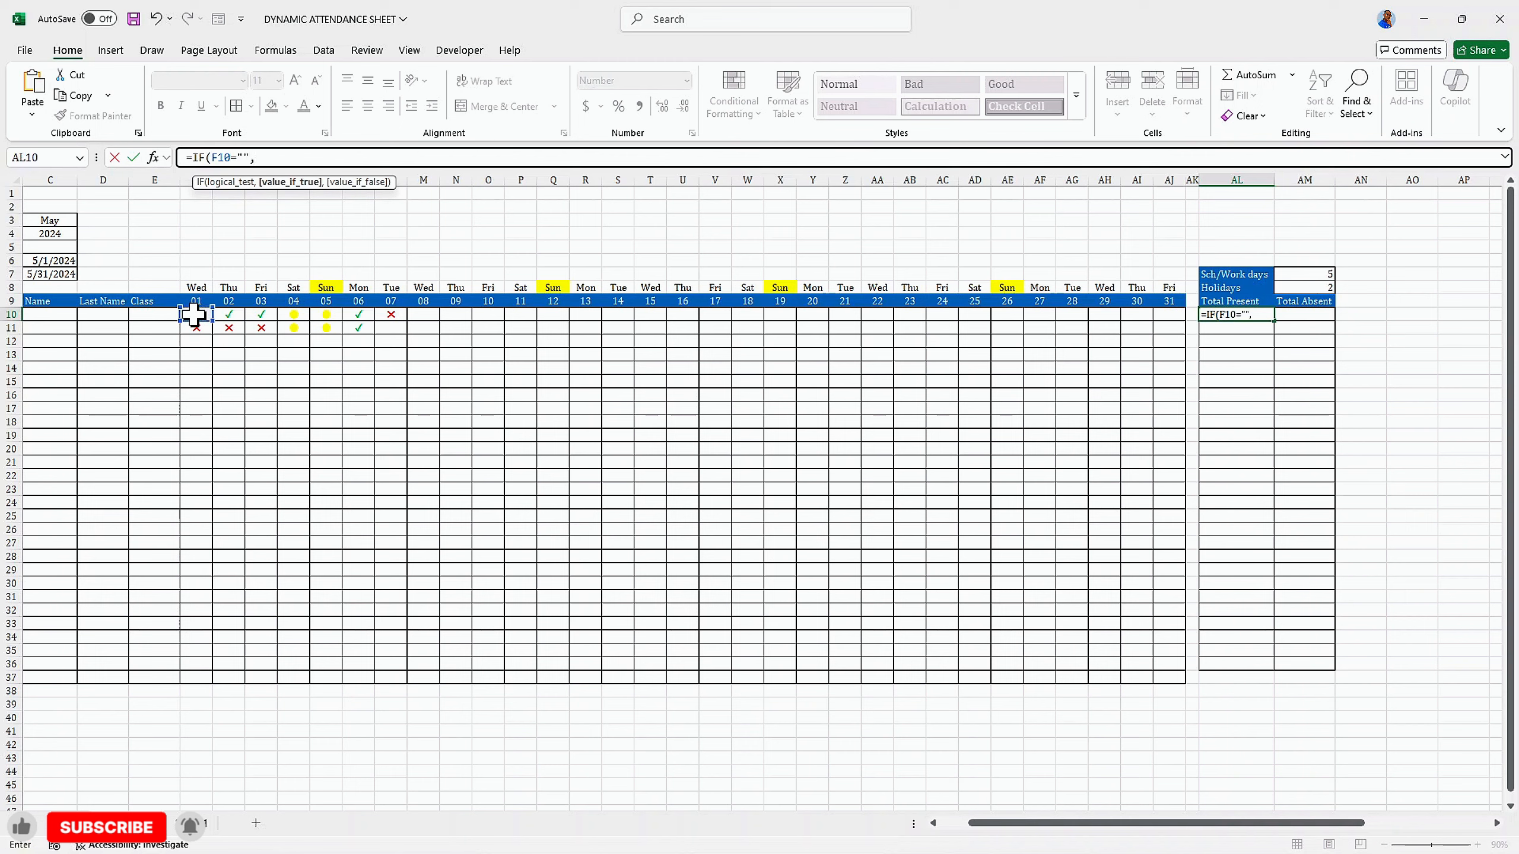
text("",countif)
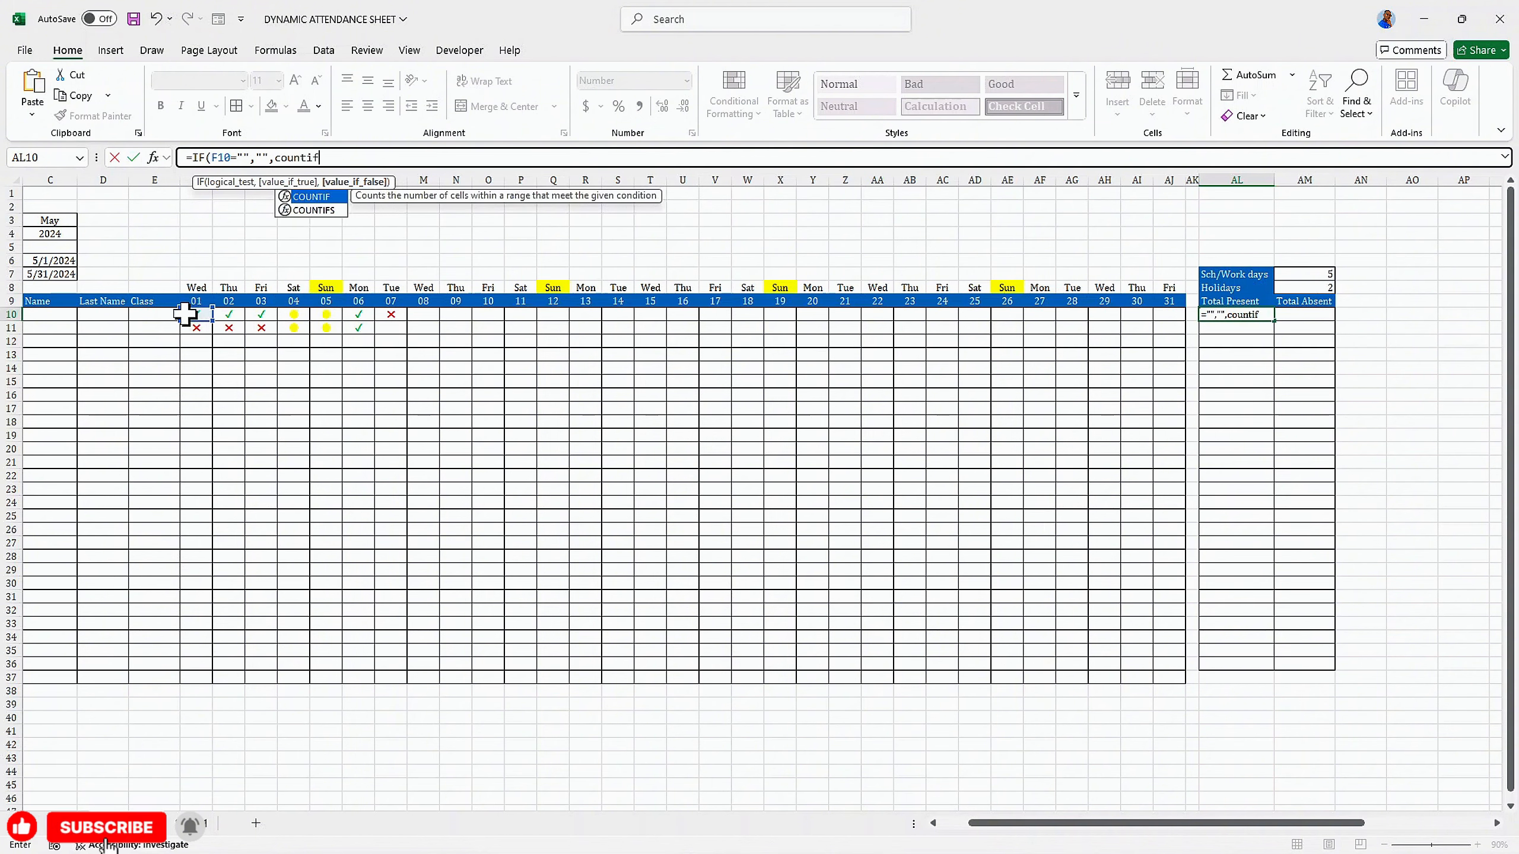
key(Tab)
click(186, 313)
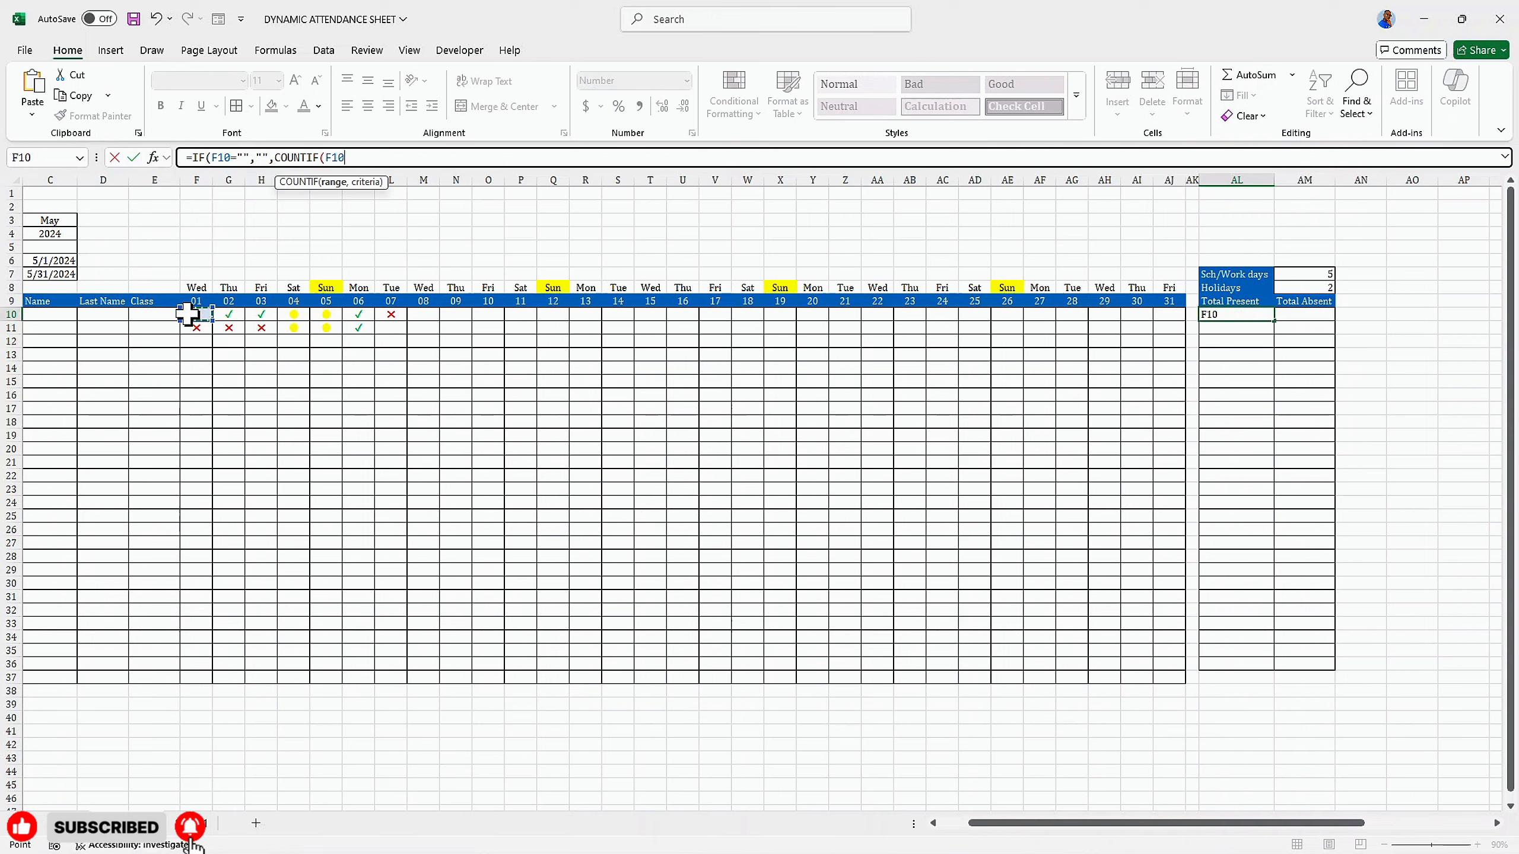
drag(186, 313, 1161, 312)
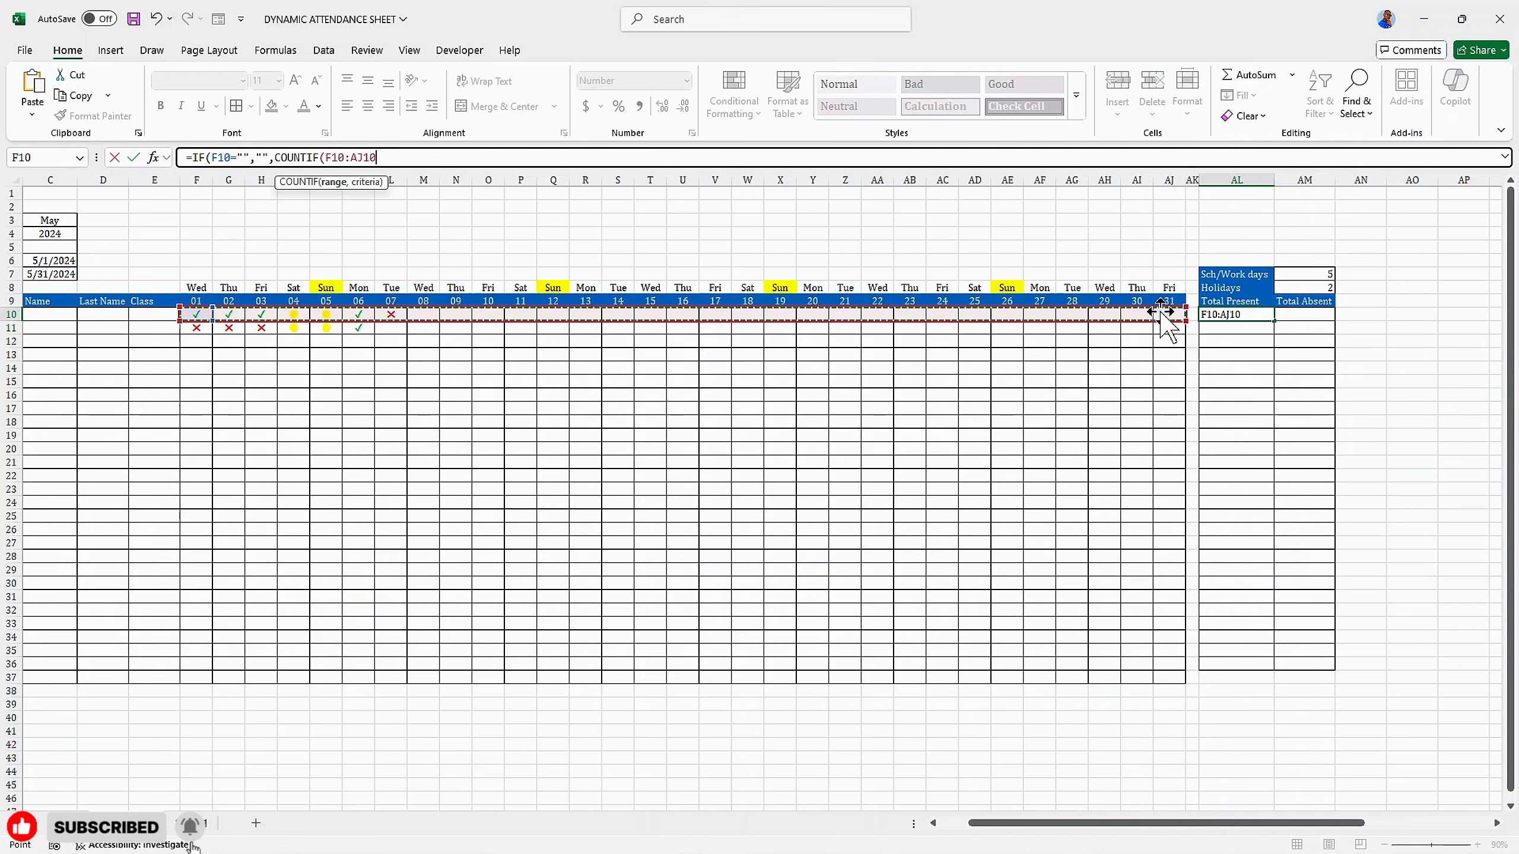
text(,)
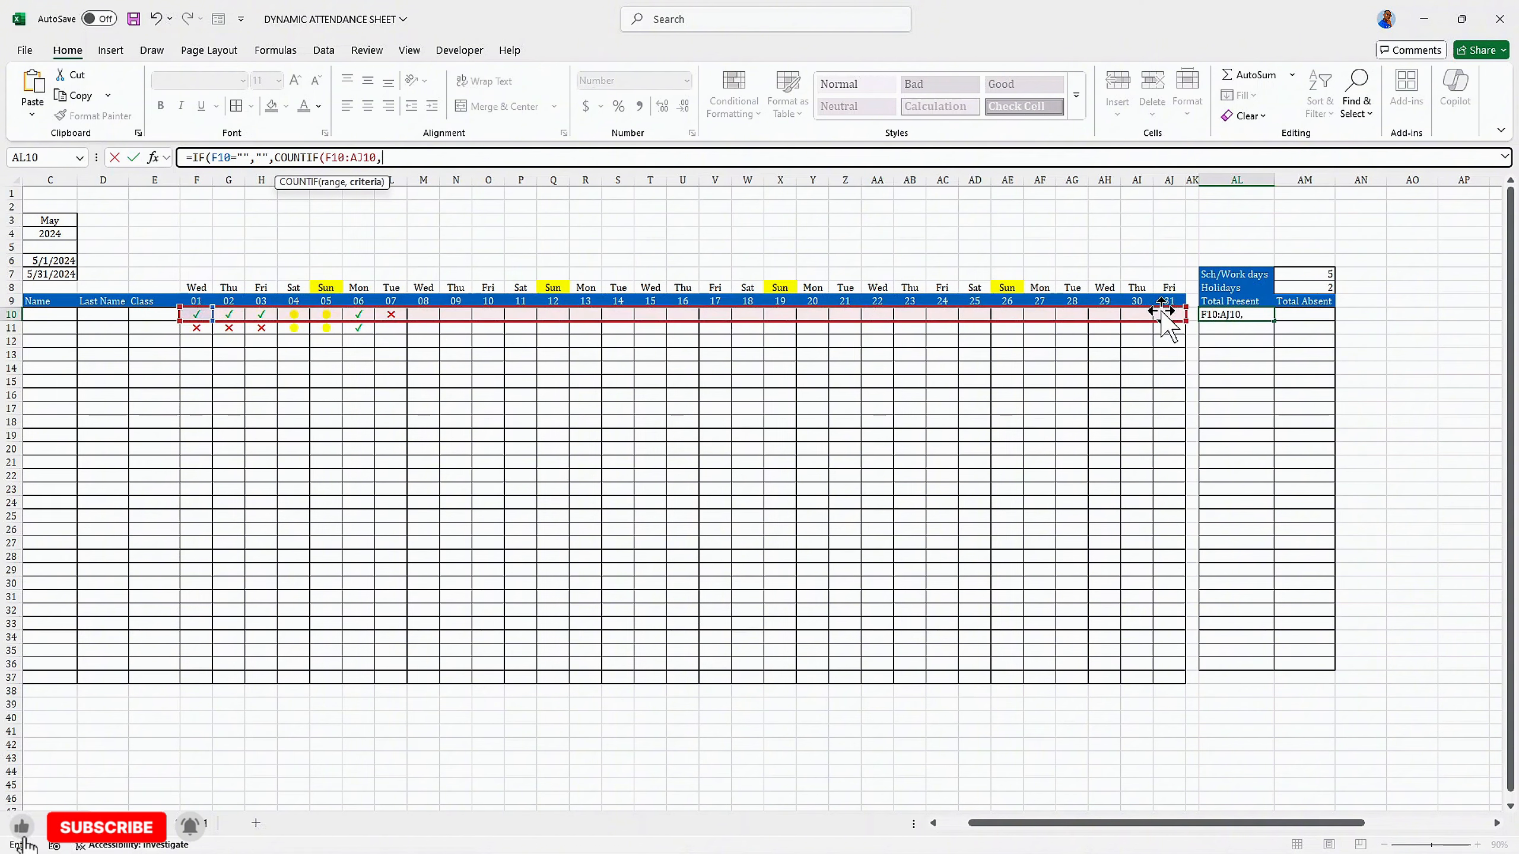
click(198, 825)
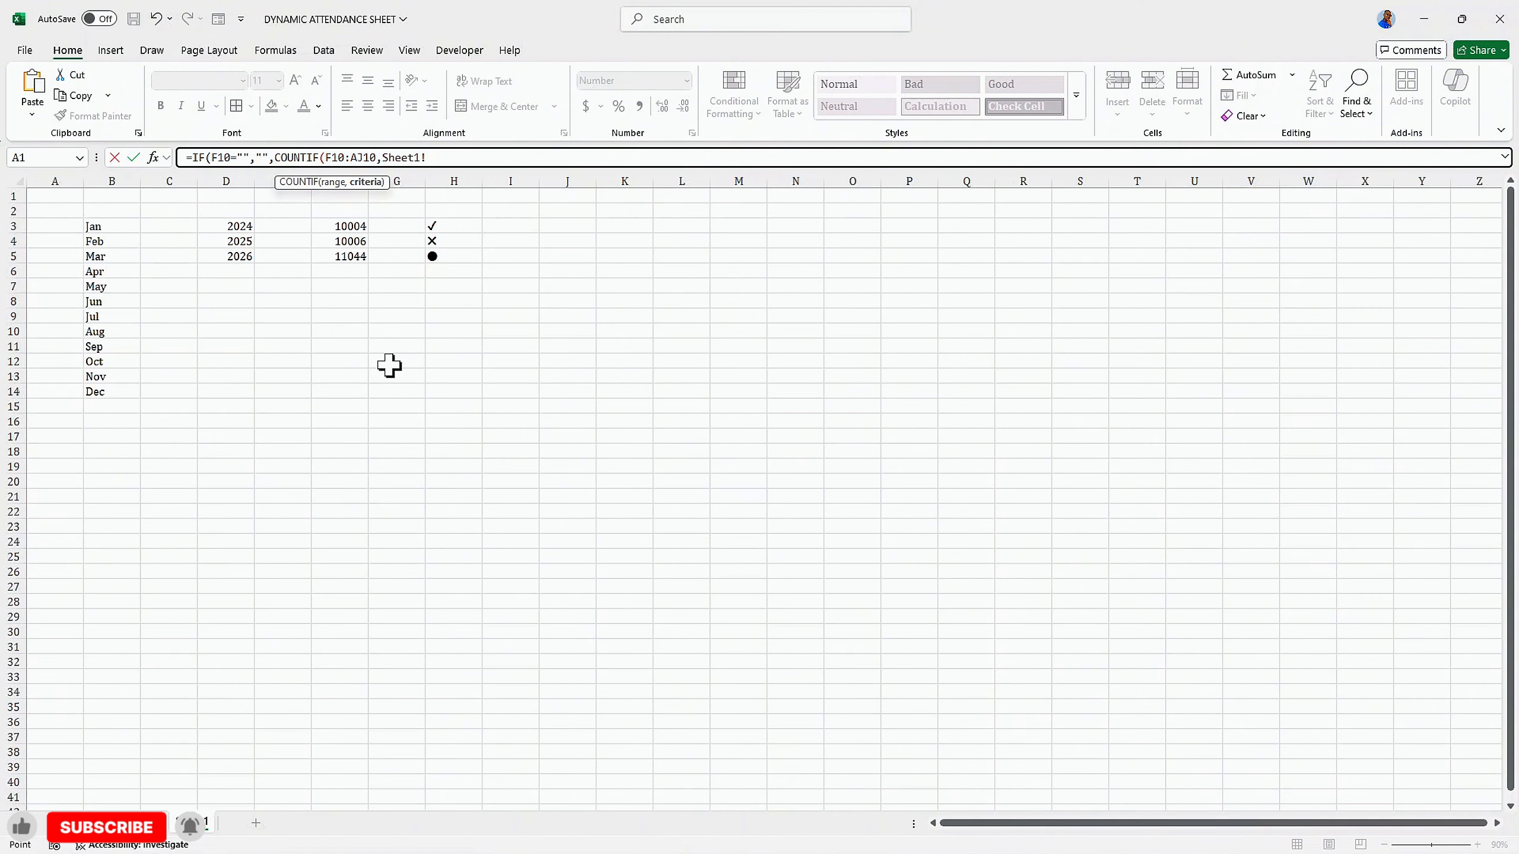
click(445, 225)
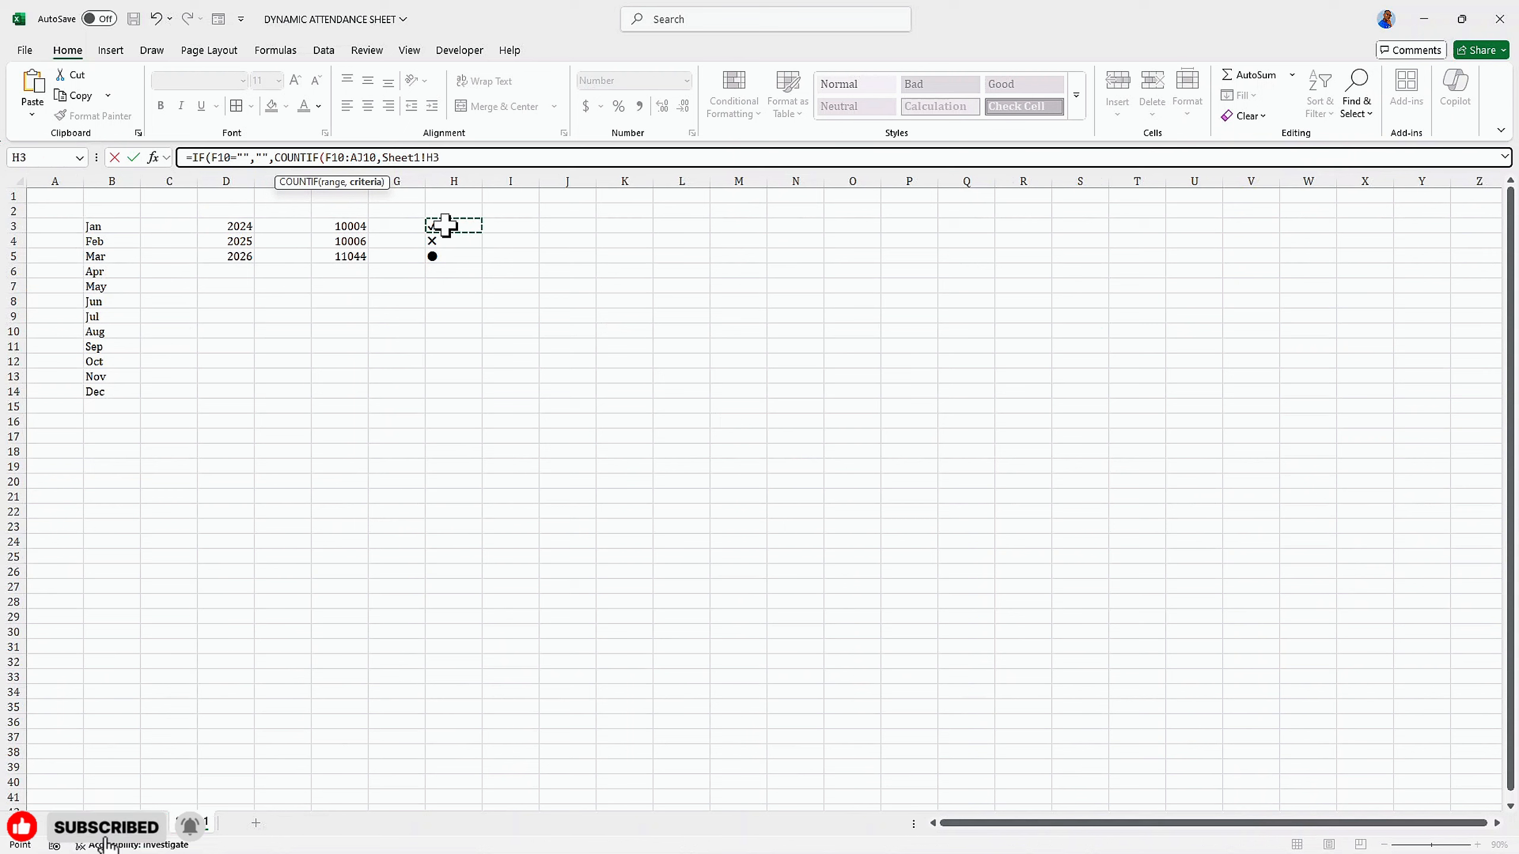
key(F4)
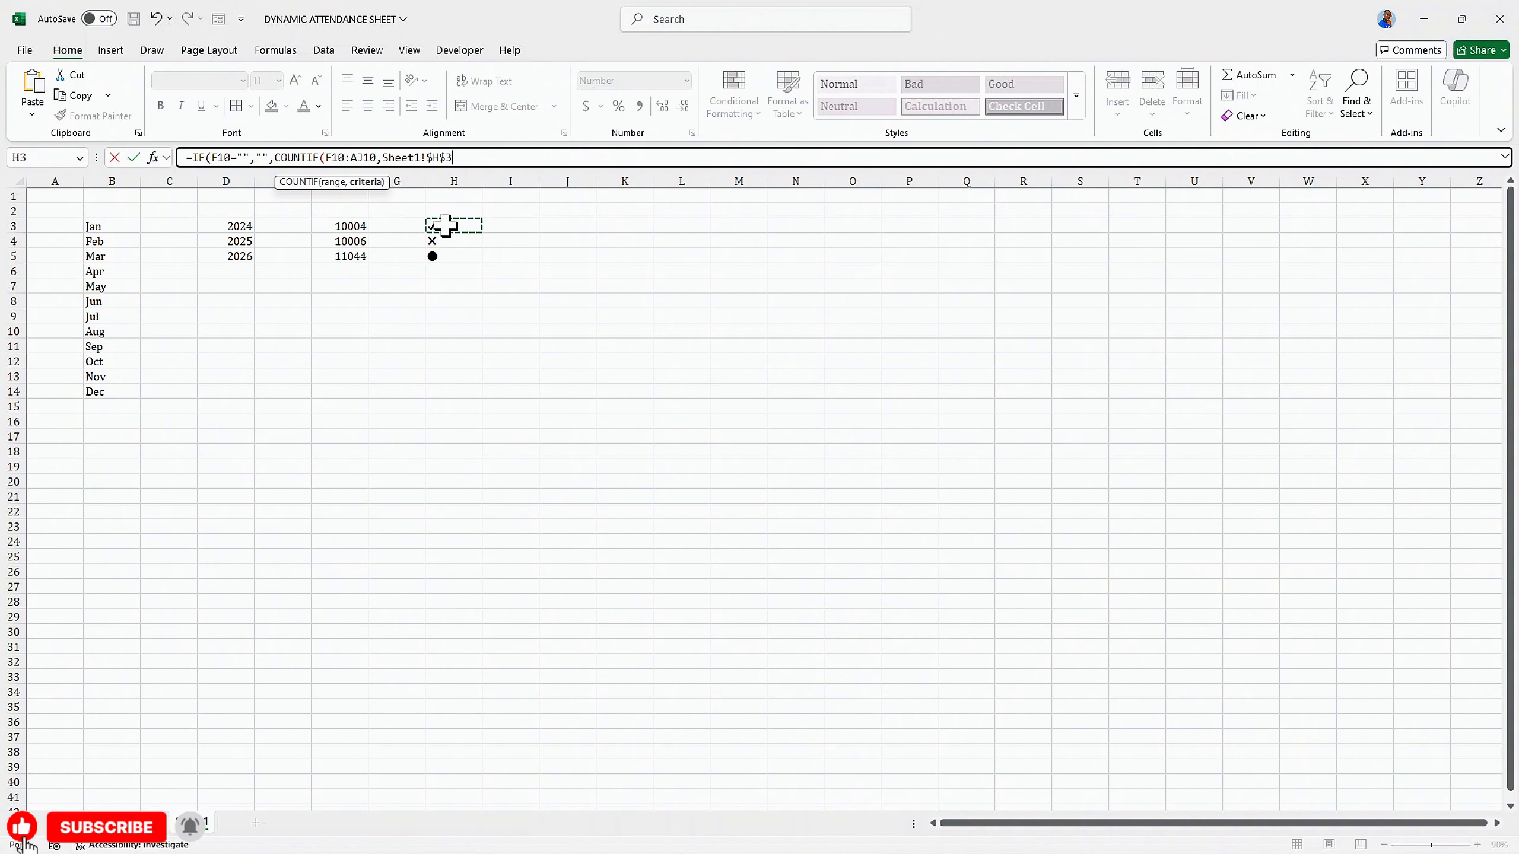
text()/)
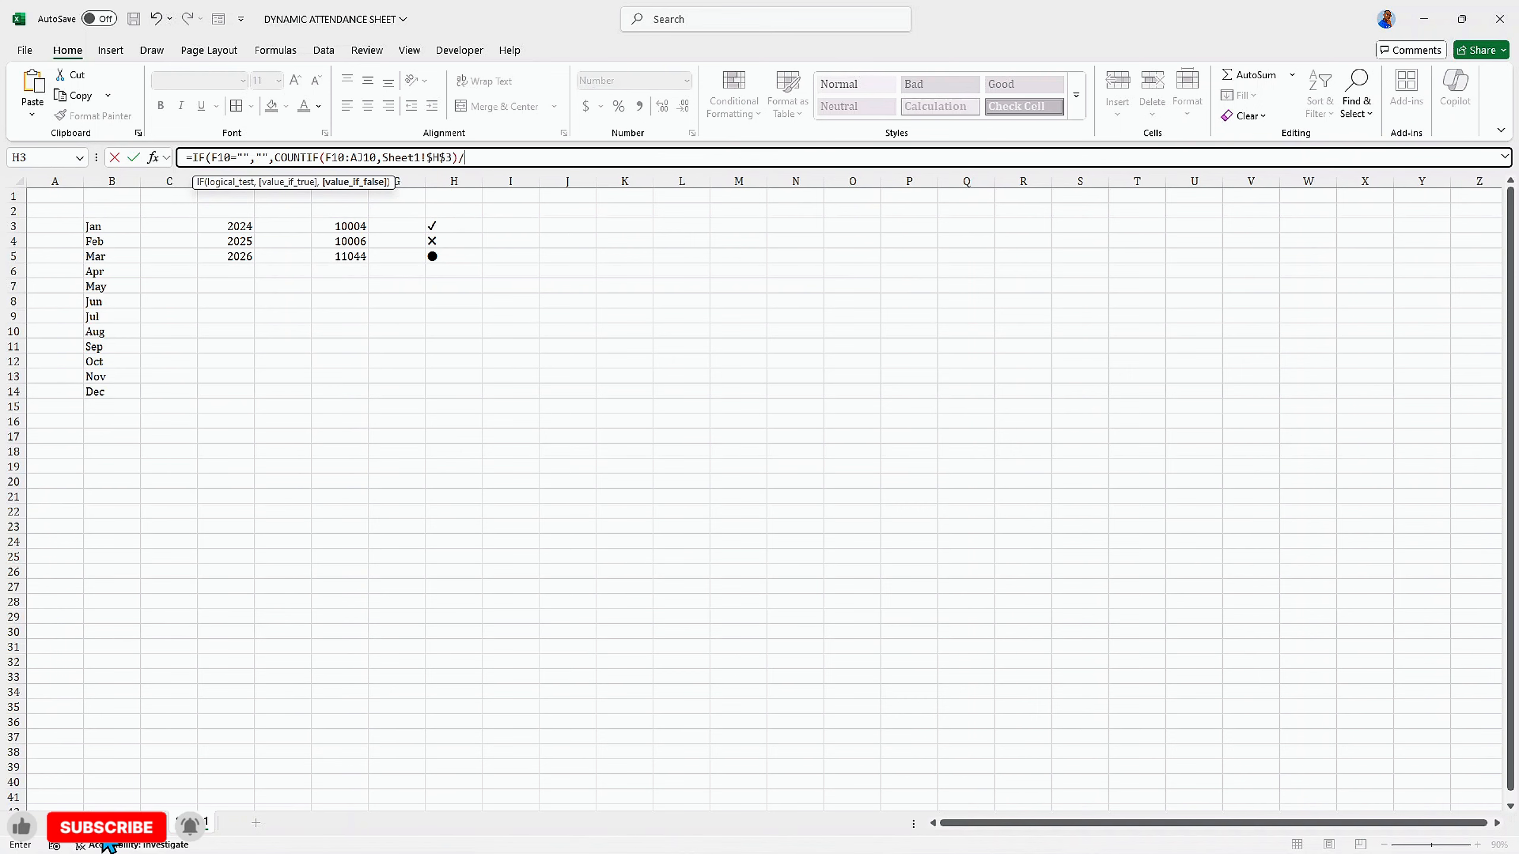
click(105, 838)
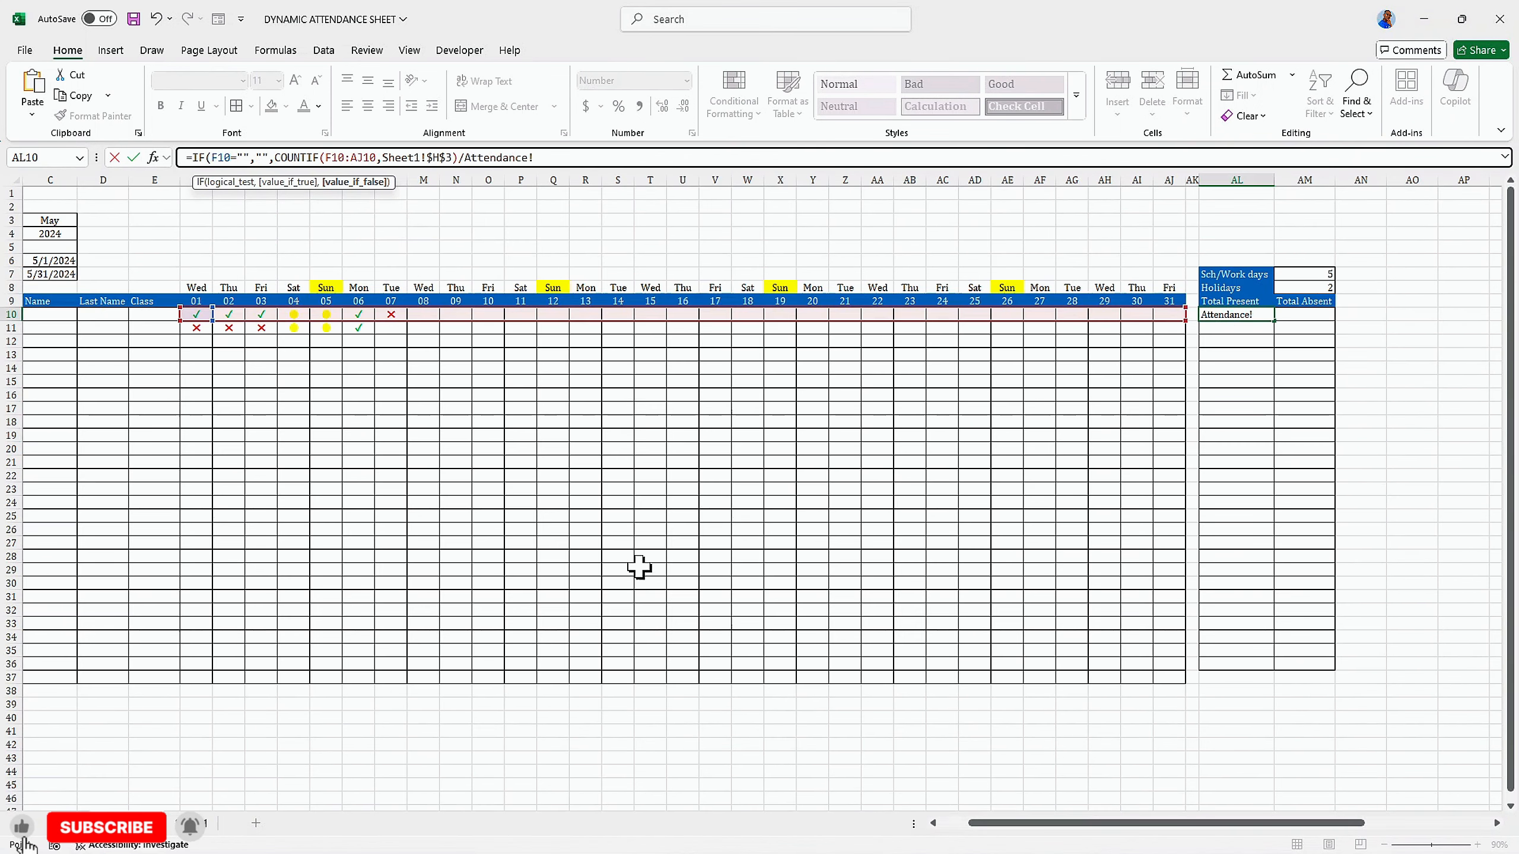
click(1314, 276)
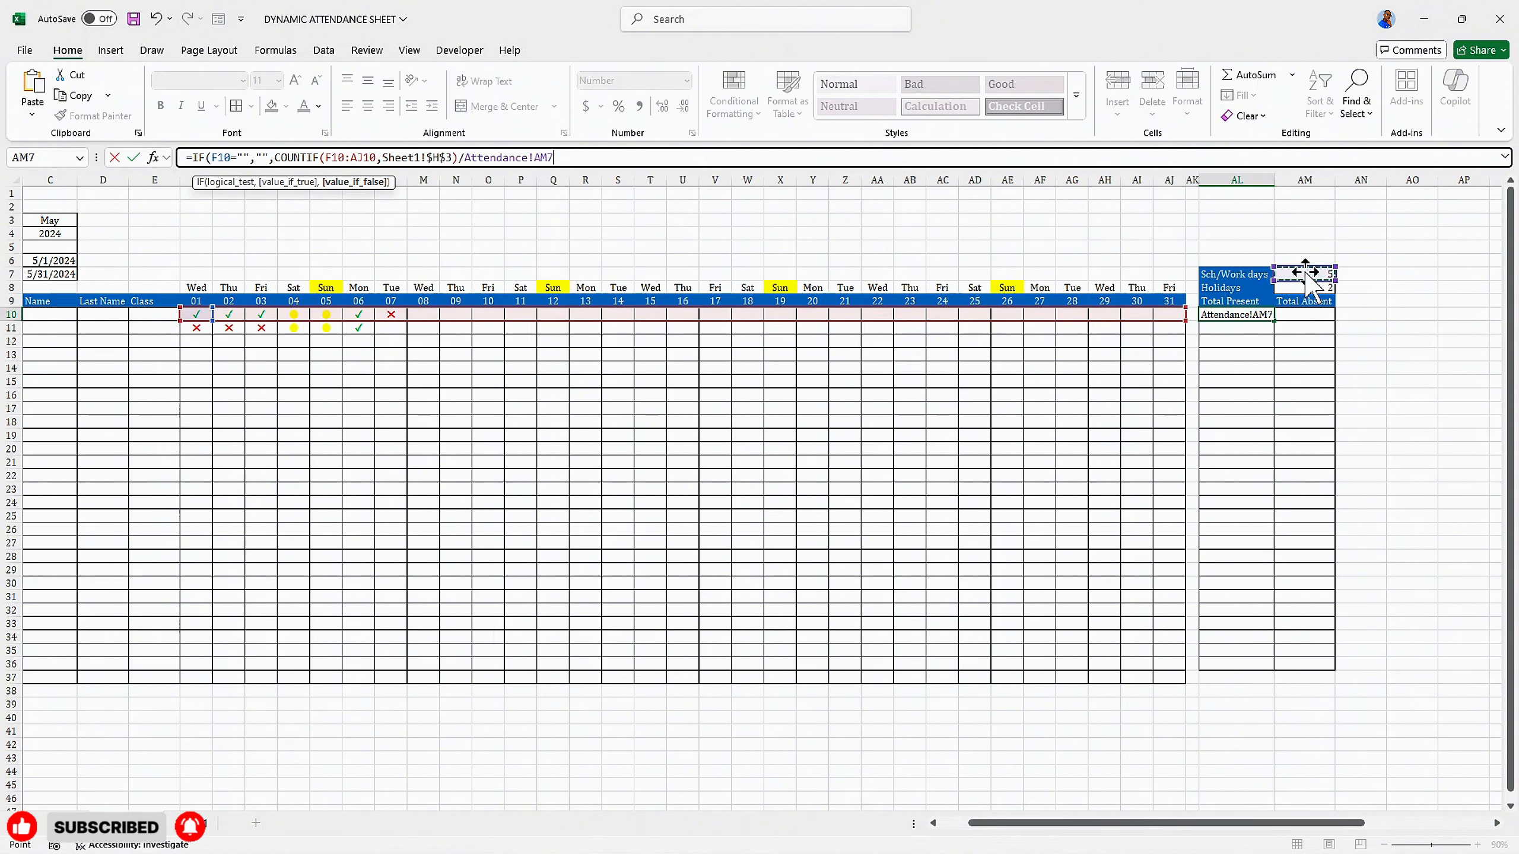
key(F4)
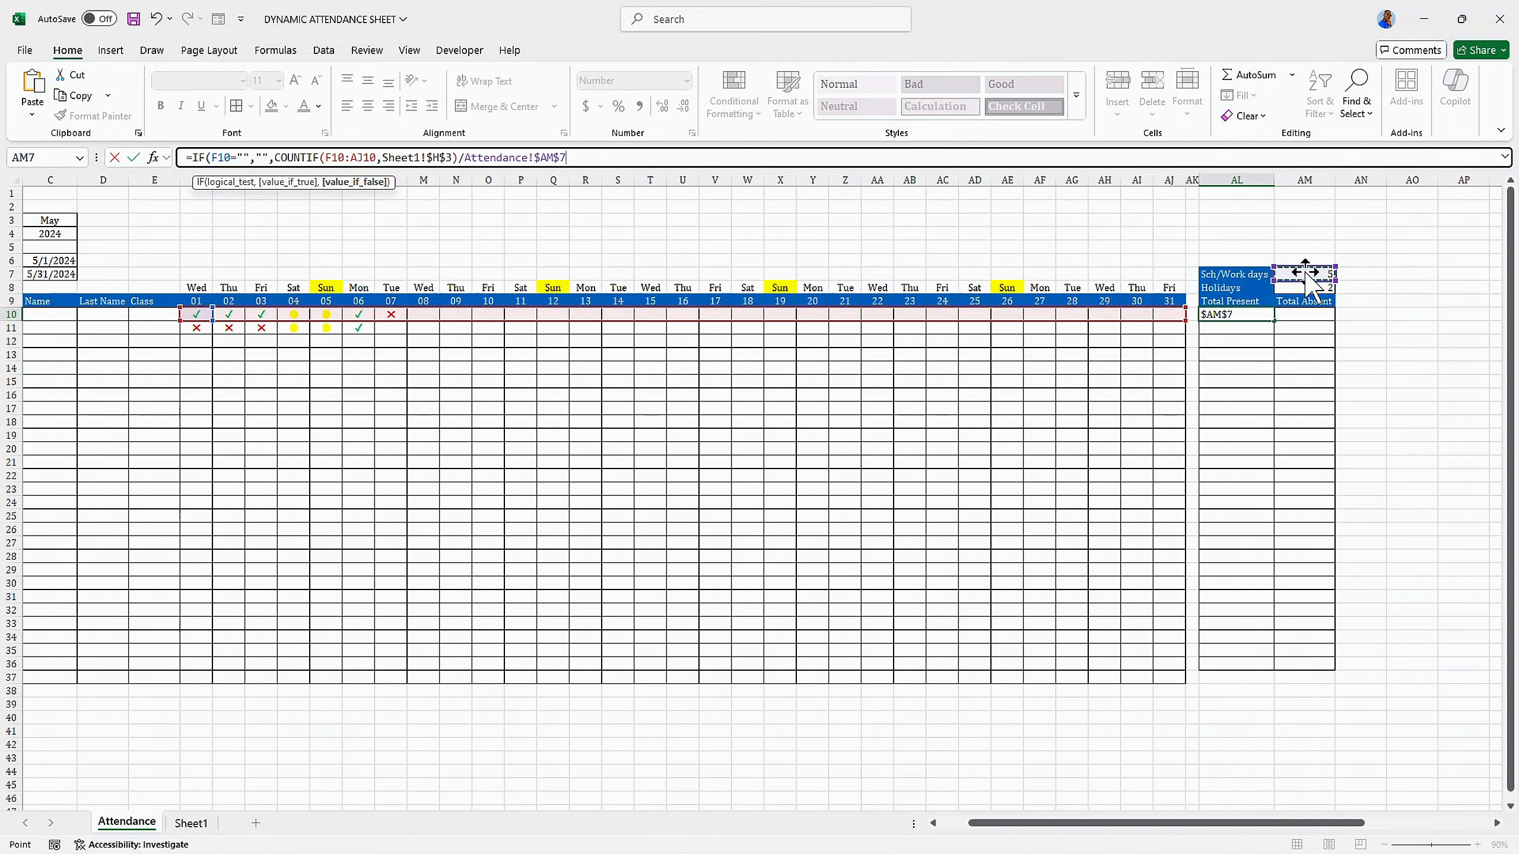
text())
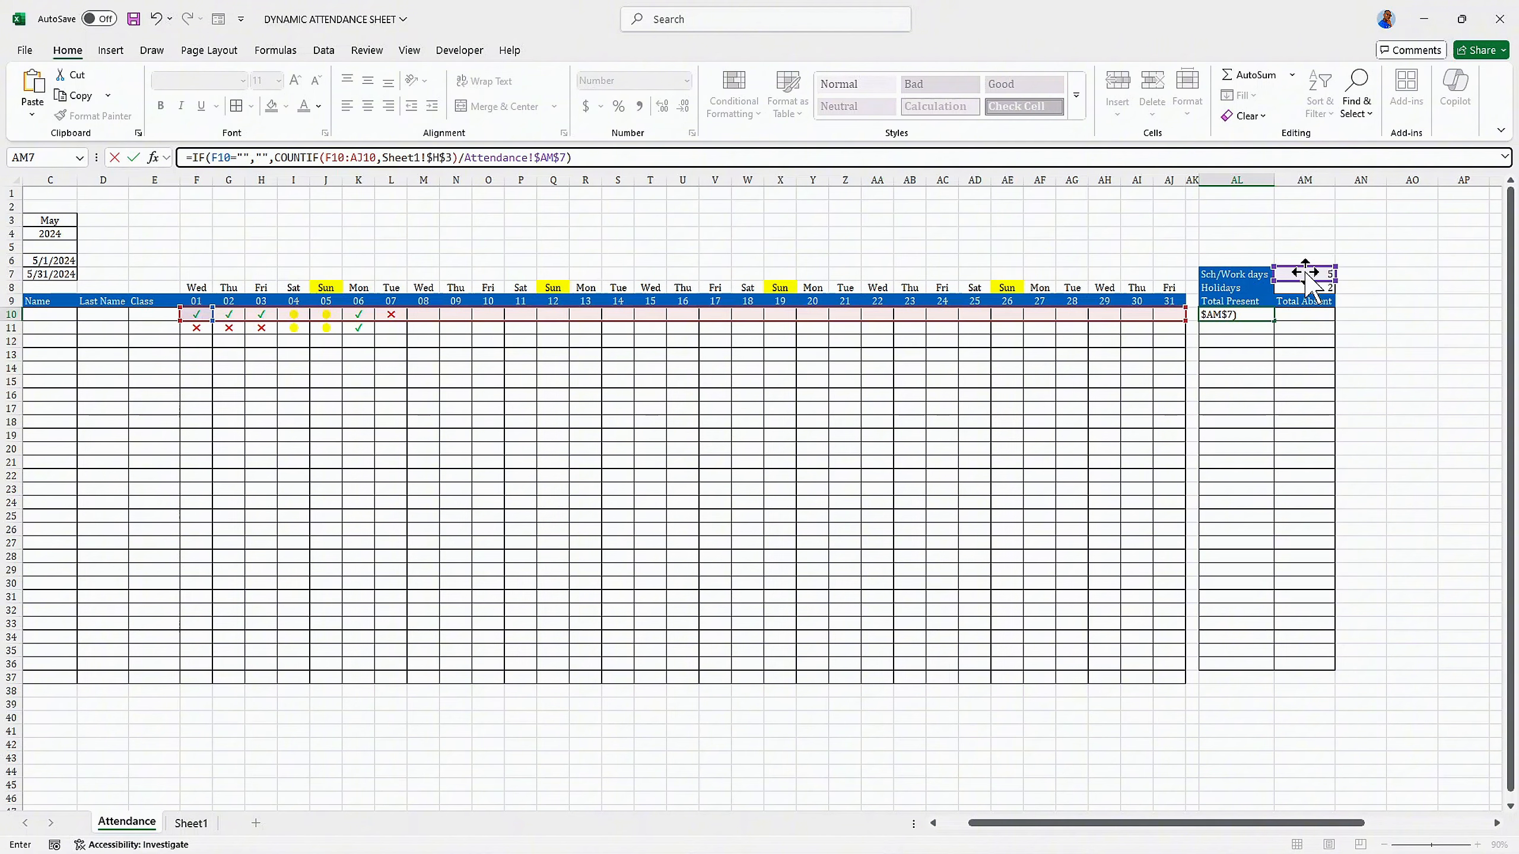
key(ctrl+Return)
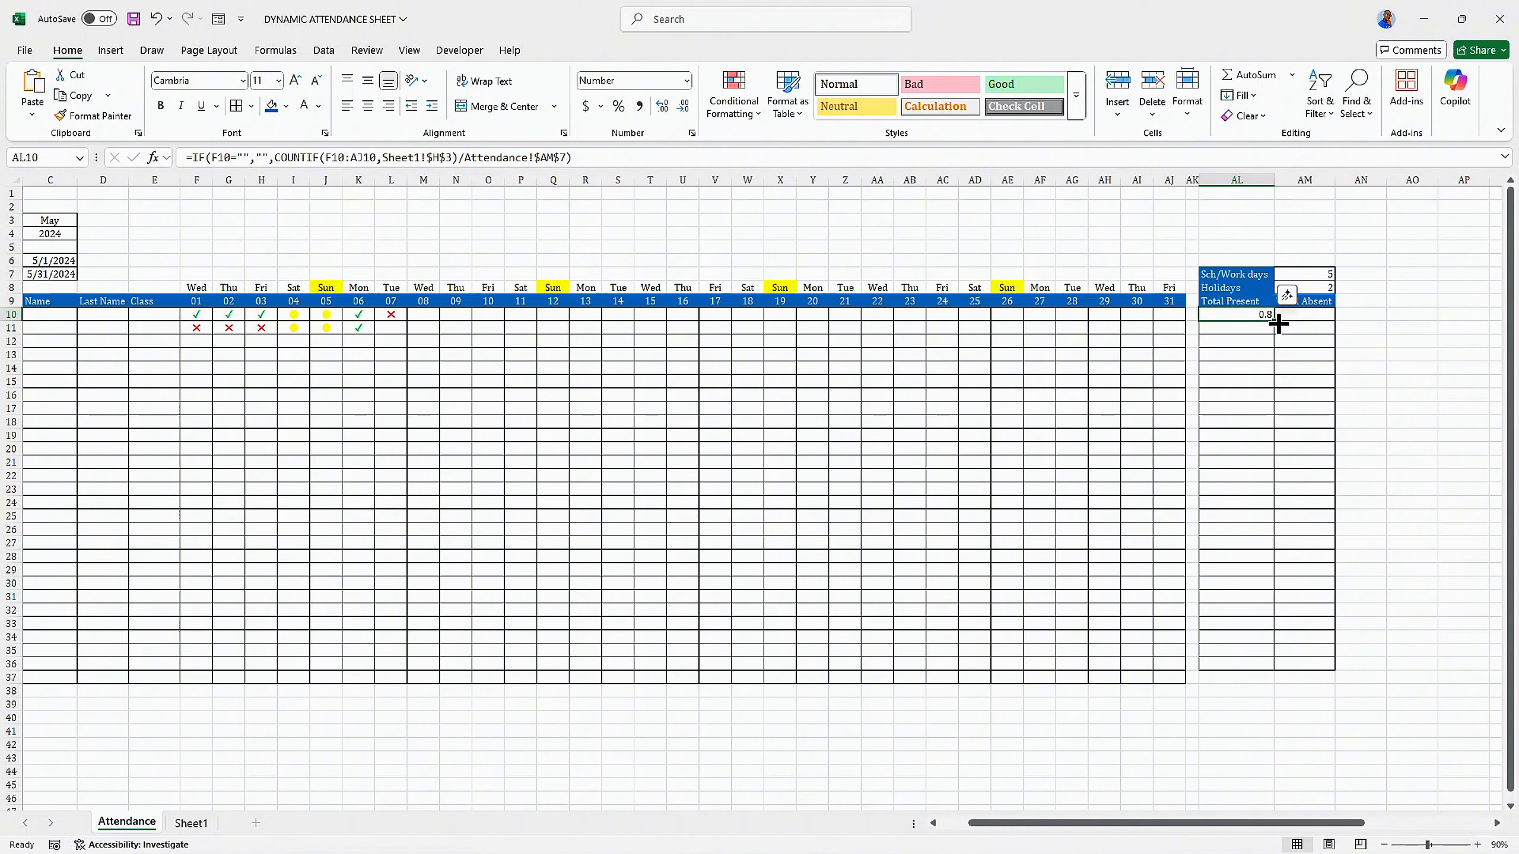
Step: Fill the Total Present formula from AL10 down to AL36 and format those cells as percentages
drag(1273, 322, 1276, 651)
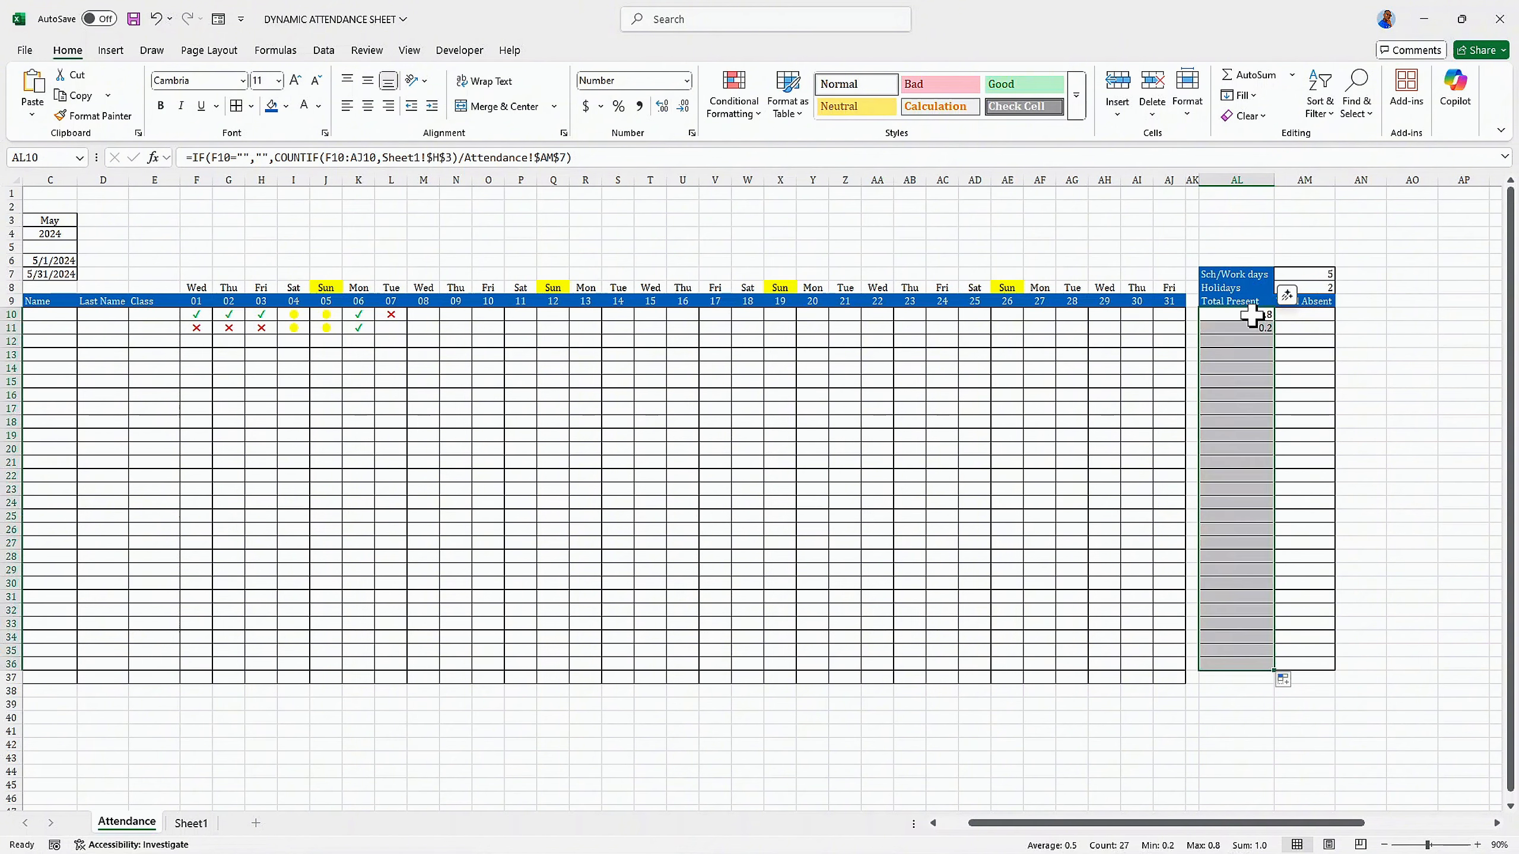
click(1258, 344)
click(1256, 367)
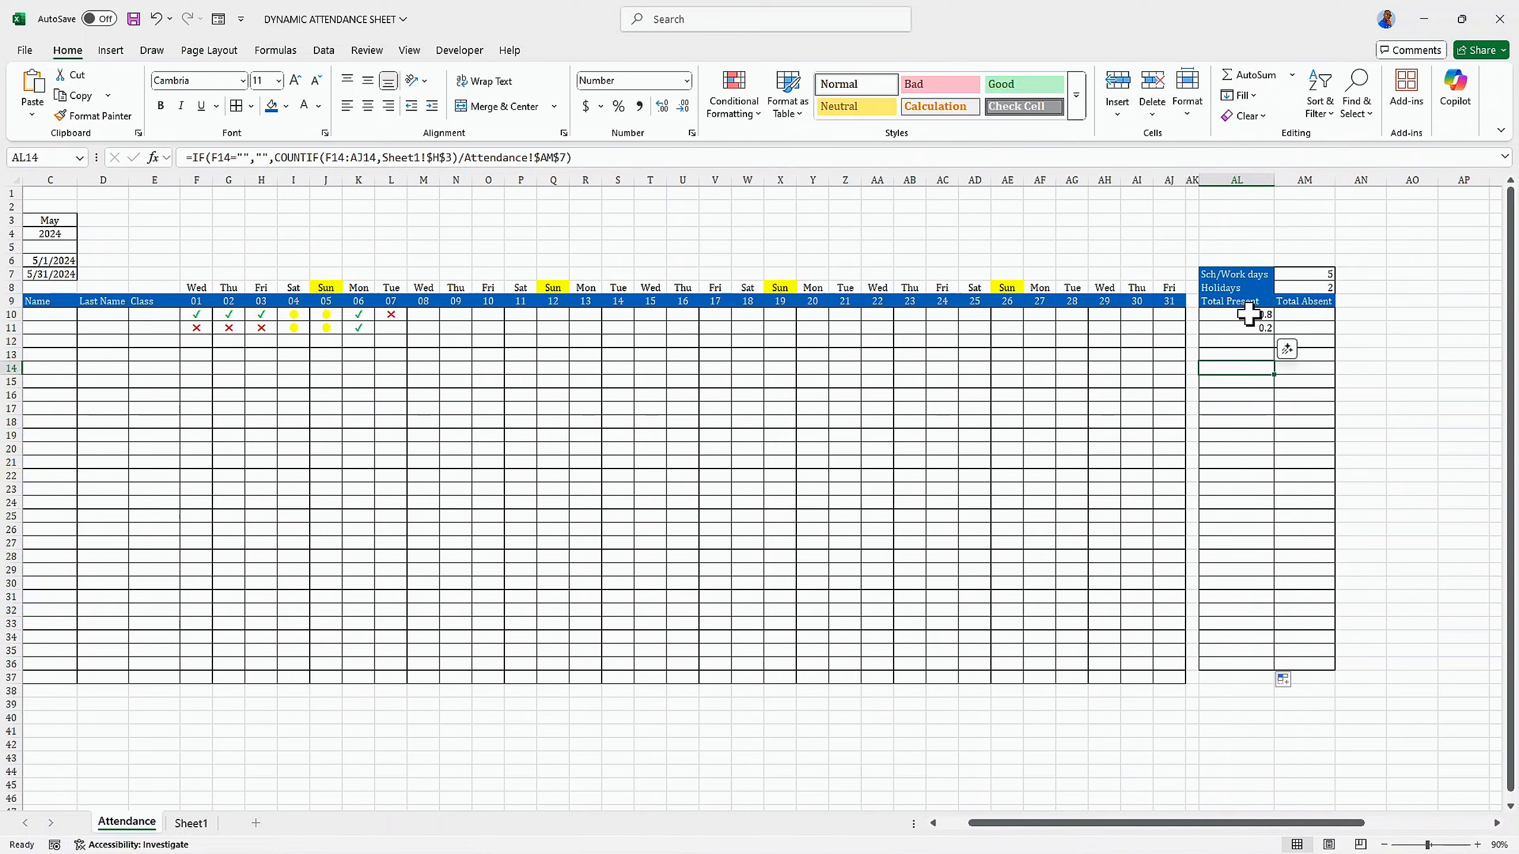
drag(1262, 315, 1267, 661)
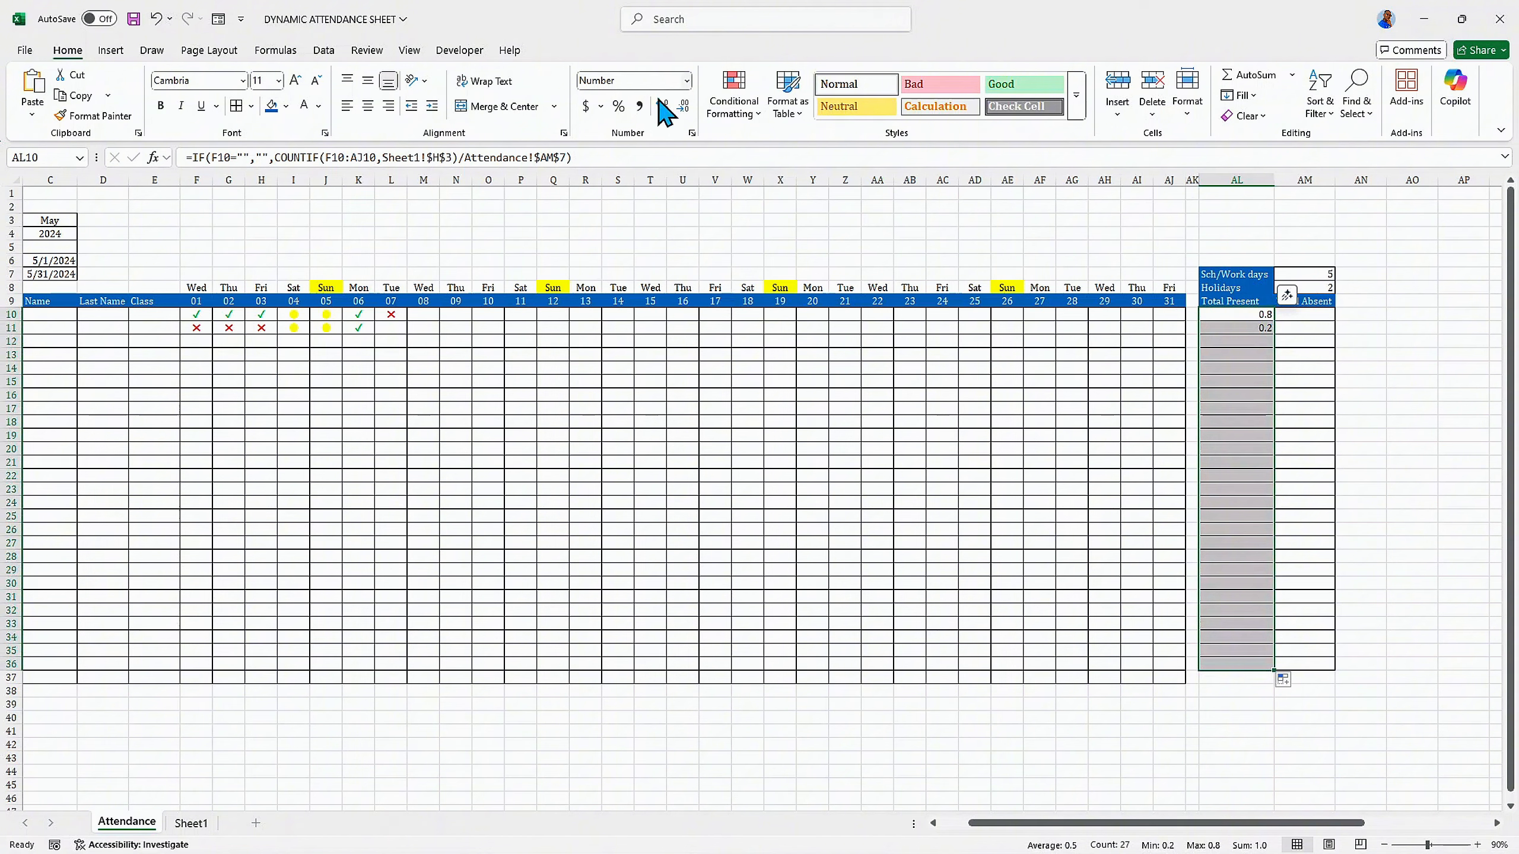
click(620, 106)
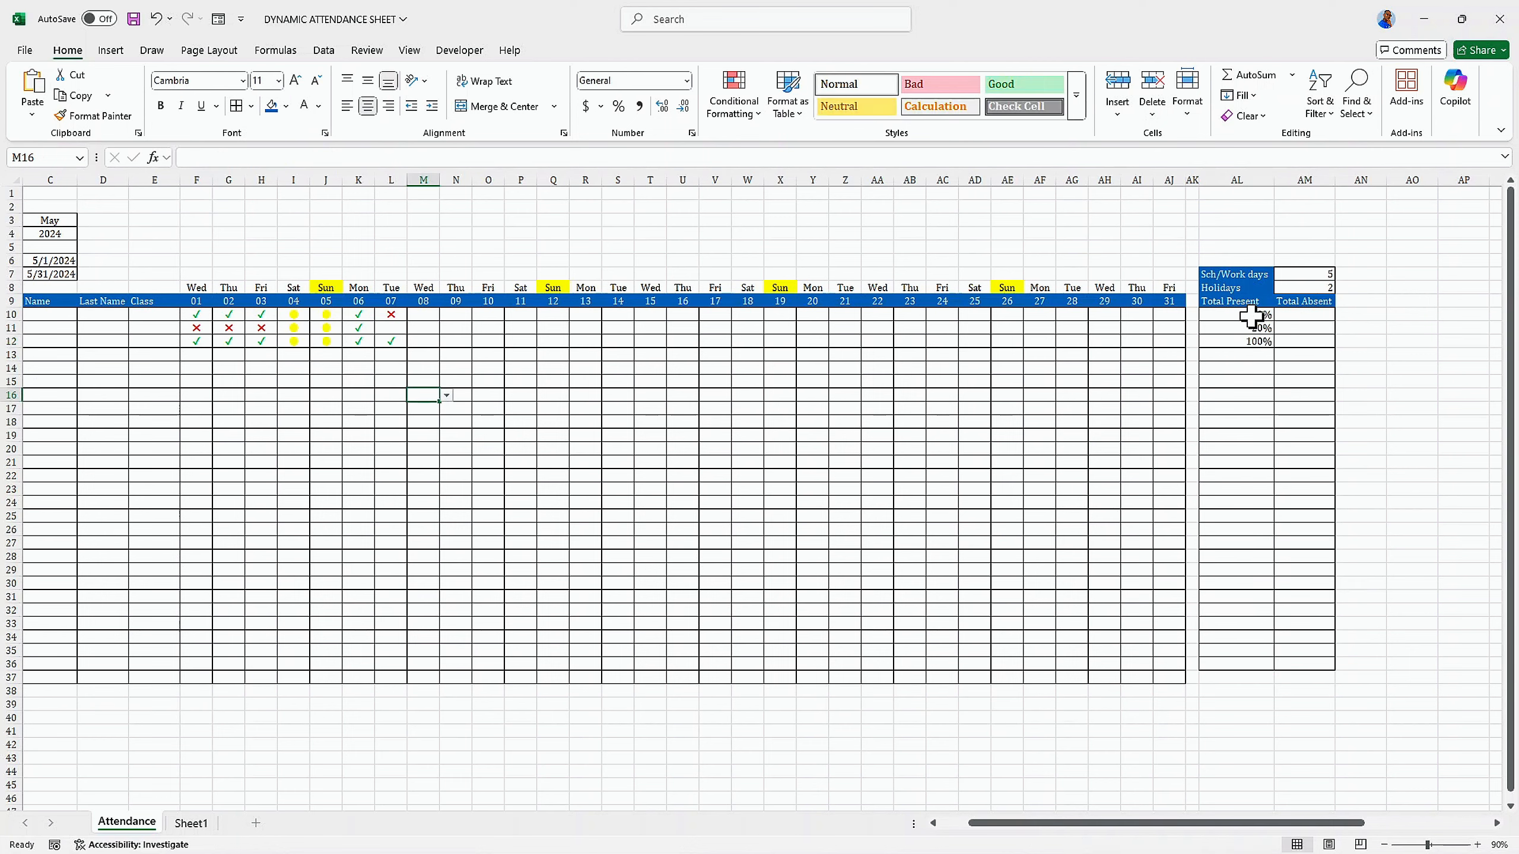
Step: Apply green gradient-fill data bars to the Total Present cells AL10:AL36
drag(1251, 317, 1250, 658)
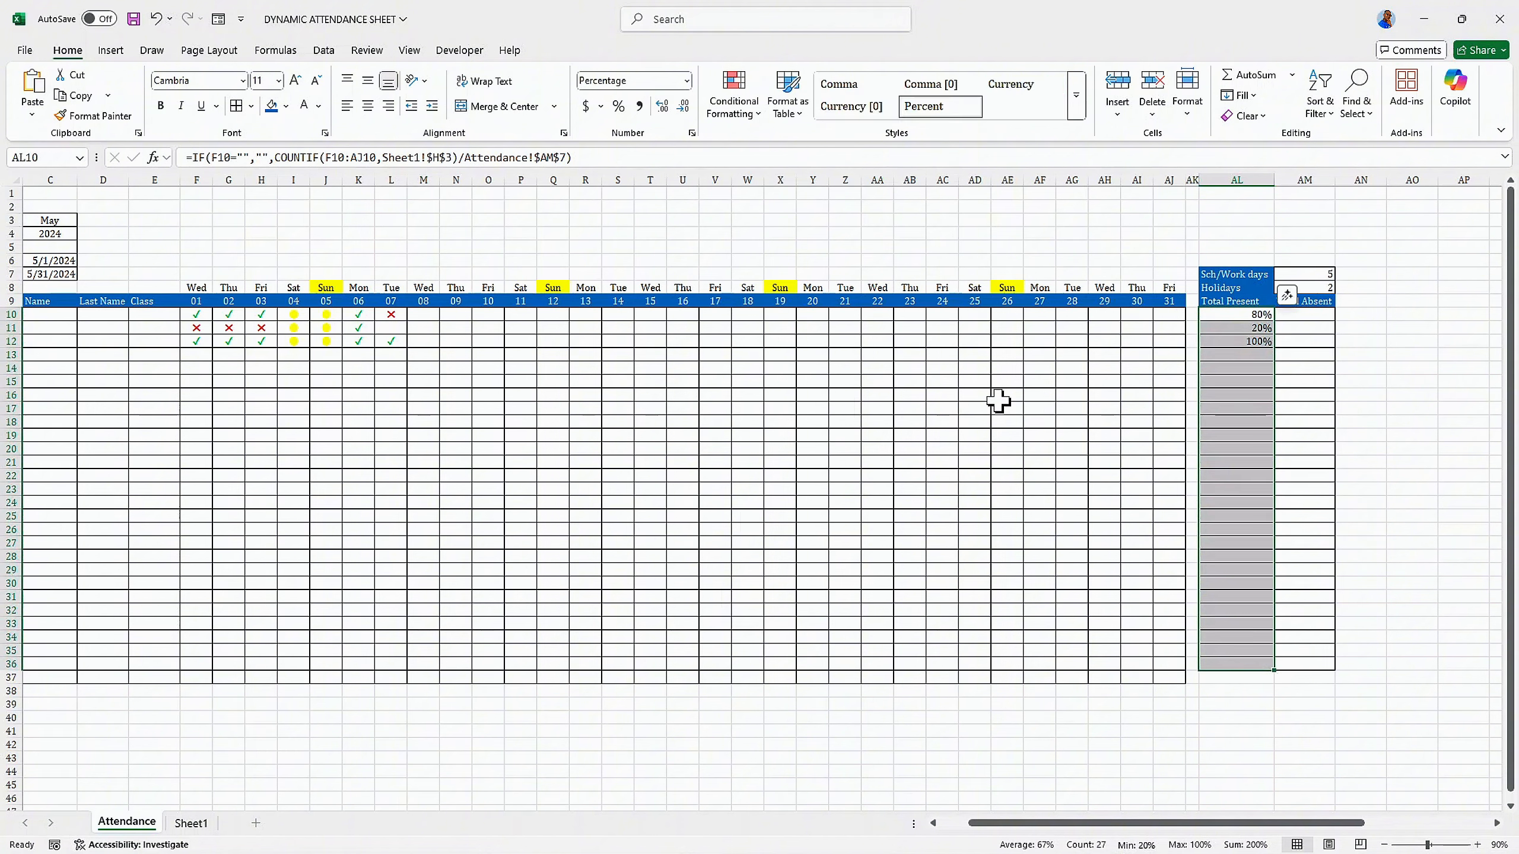
click(750, 115)
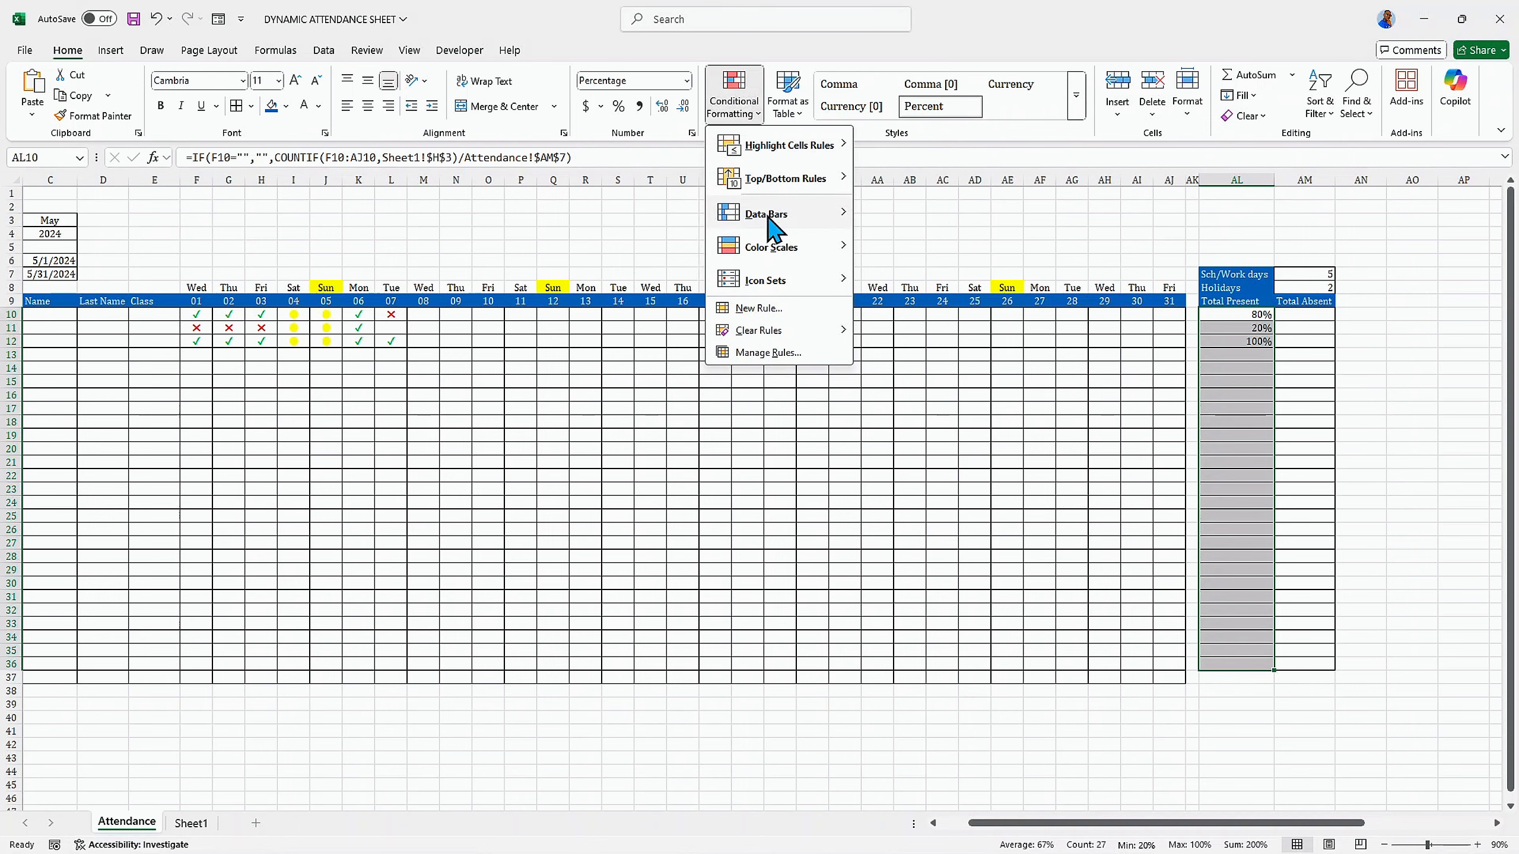
mouse_move(831, 213)
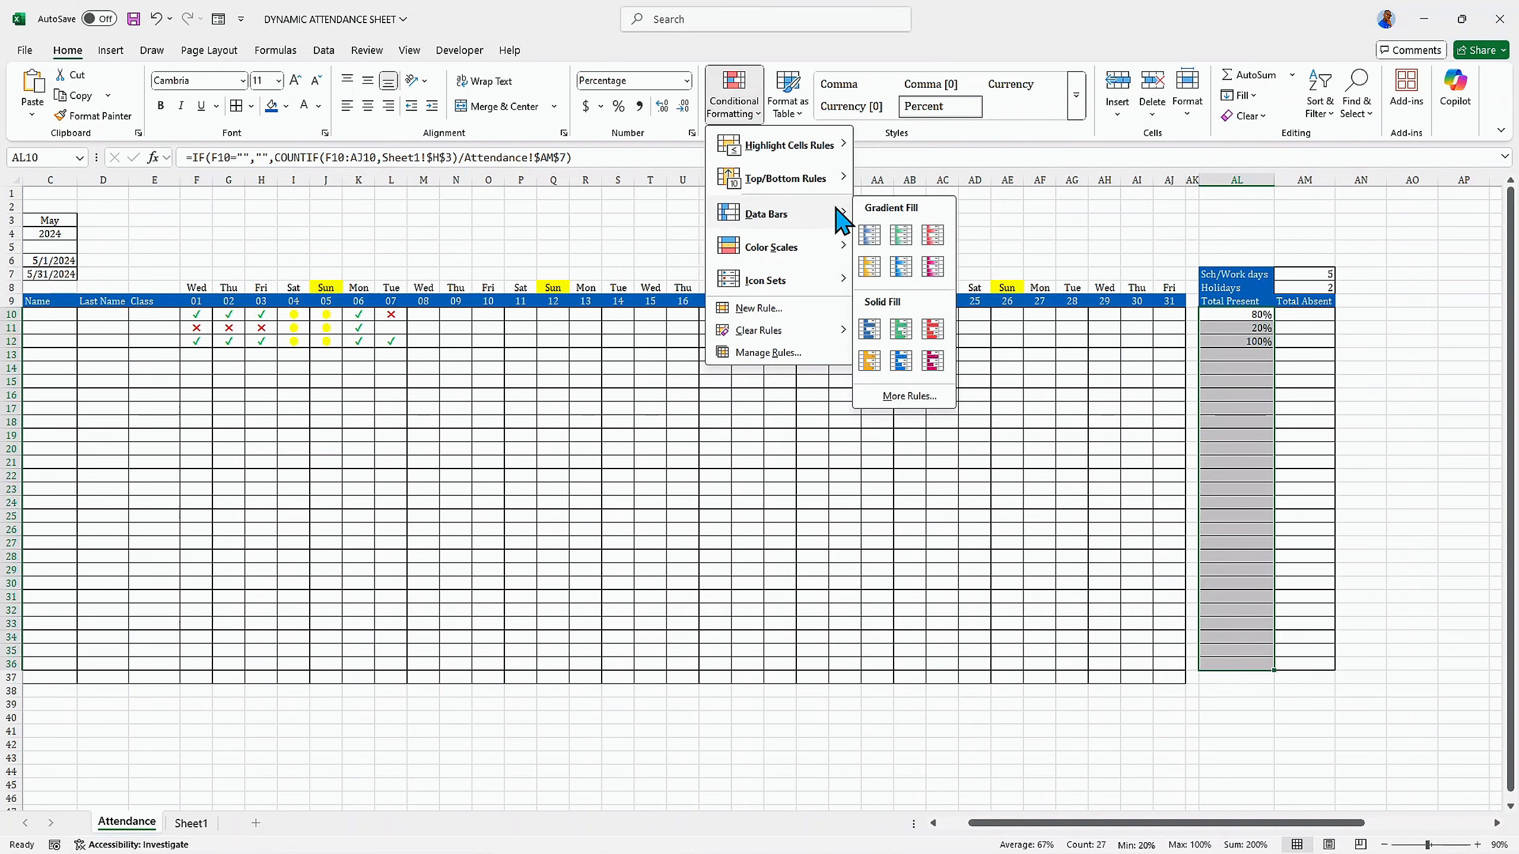
click(901, 234)
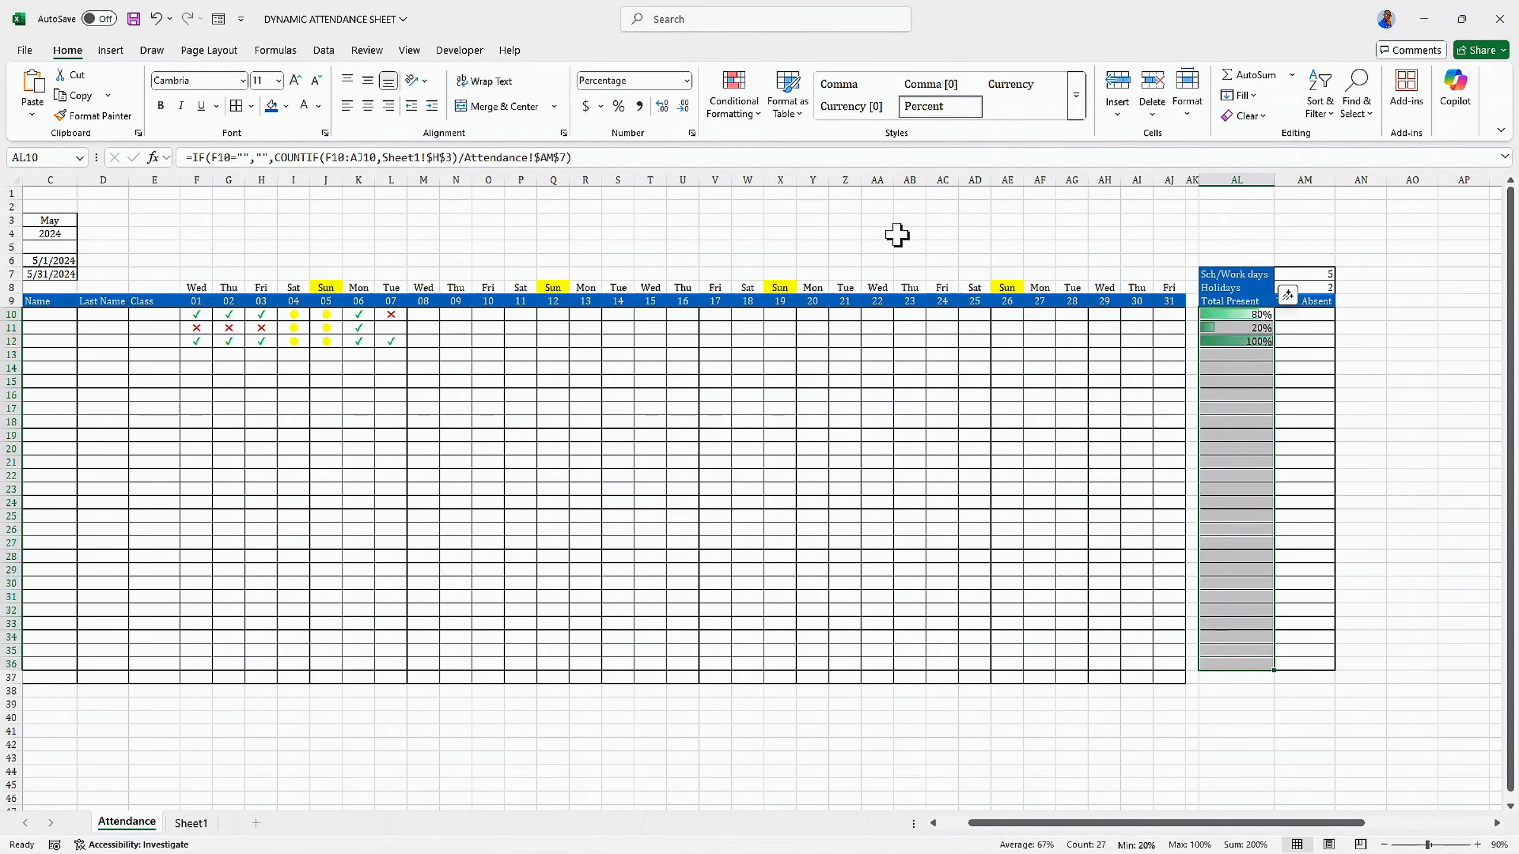
click(1228, 374)
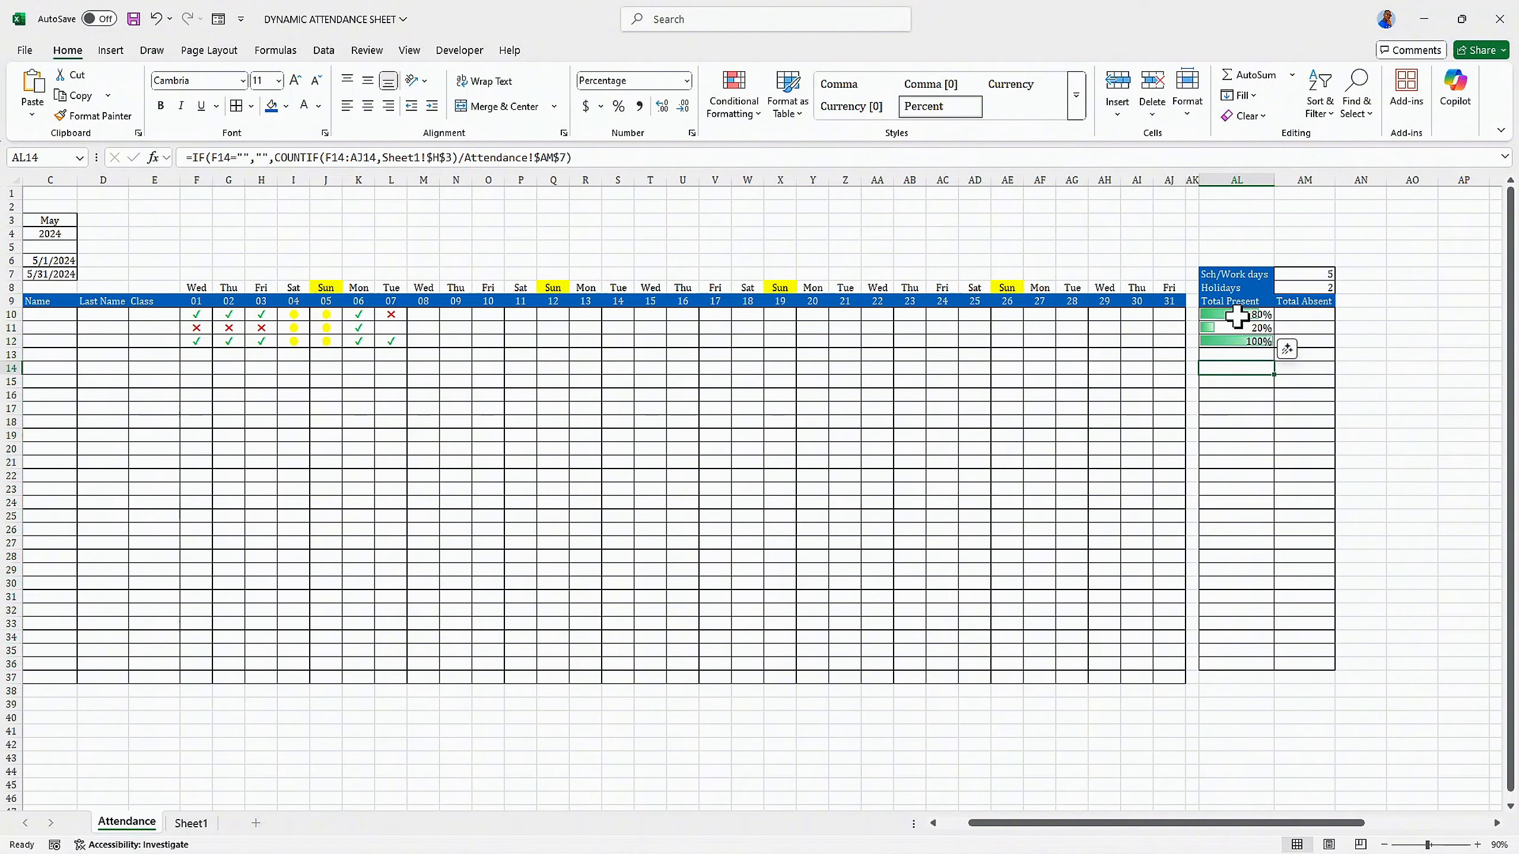
Step: Change day 07 in L12 and day 06 in K12 to the cross to test the Total Present bars
click(392, 342)
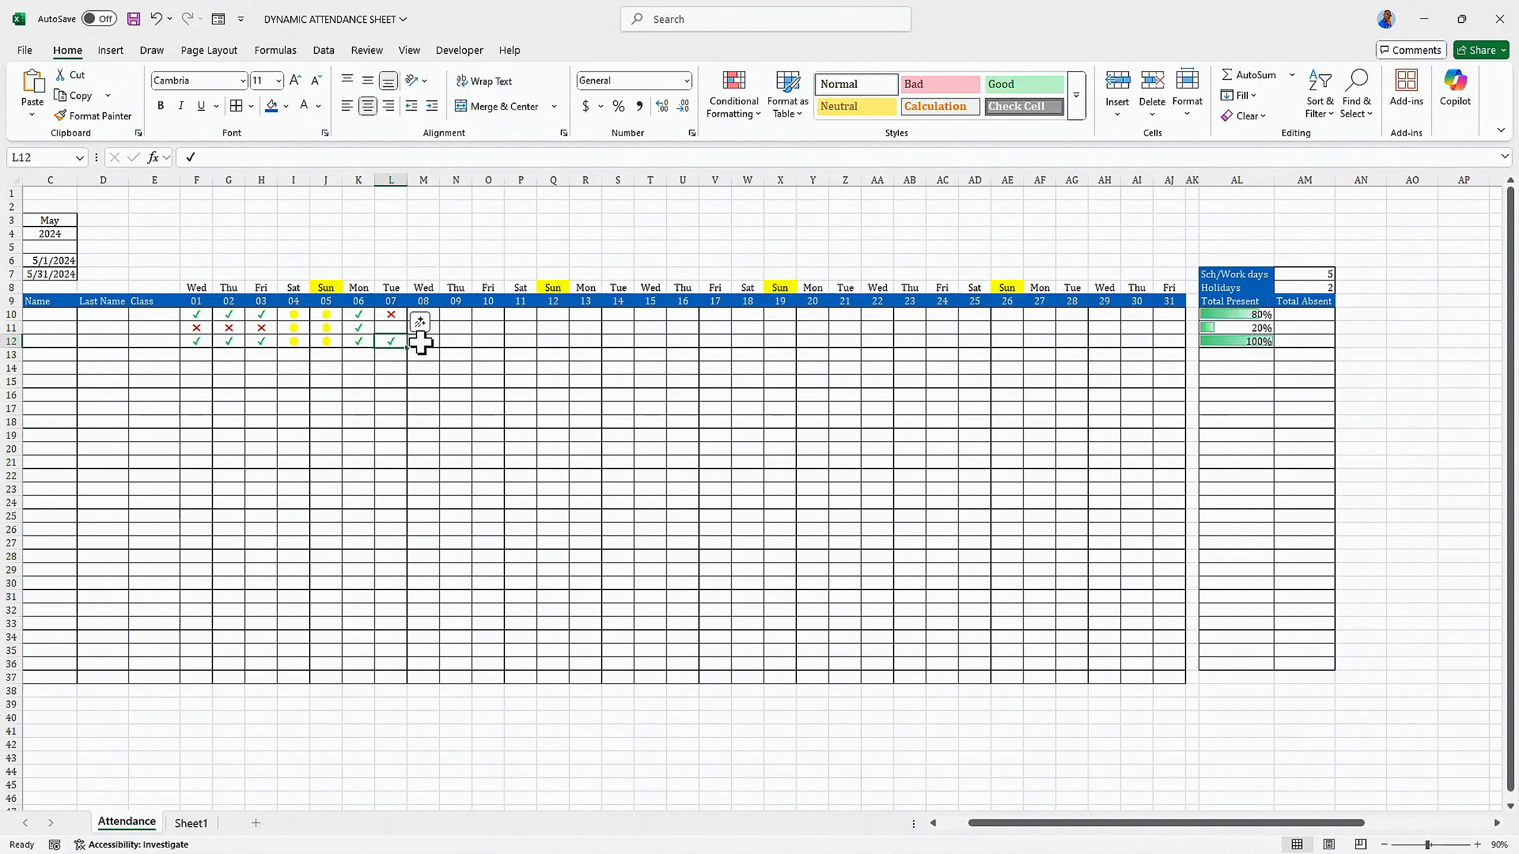
click(414, 342)
click(392, 371)
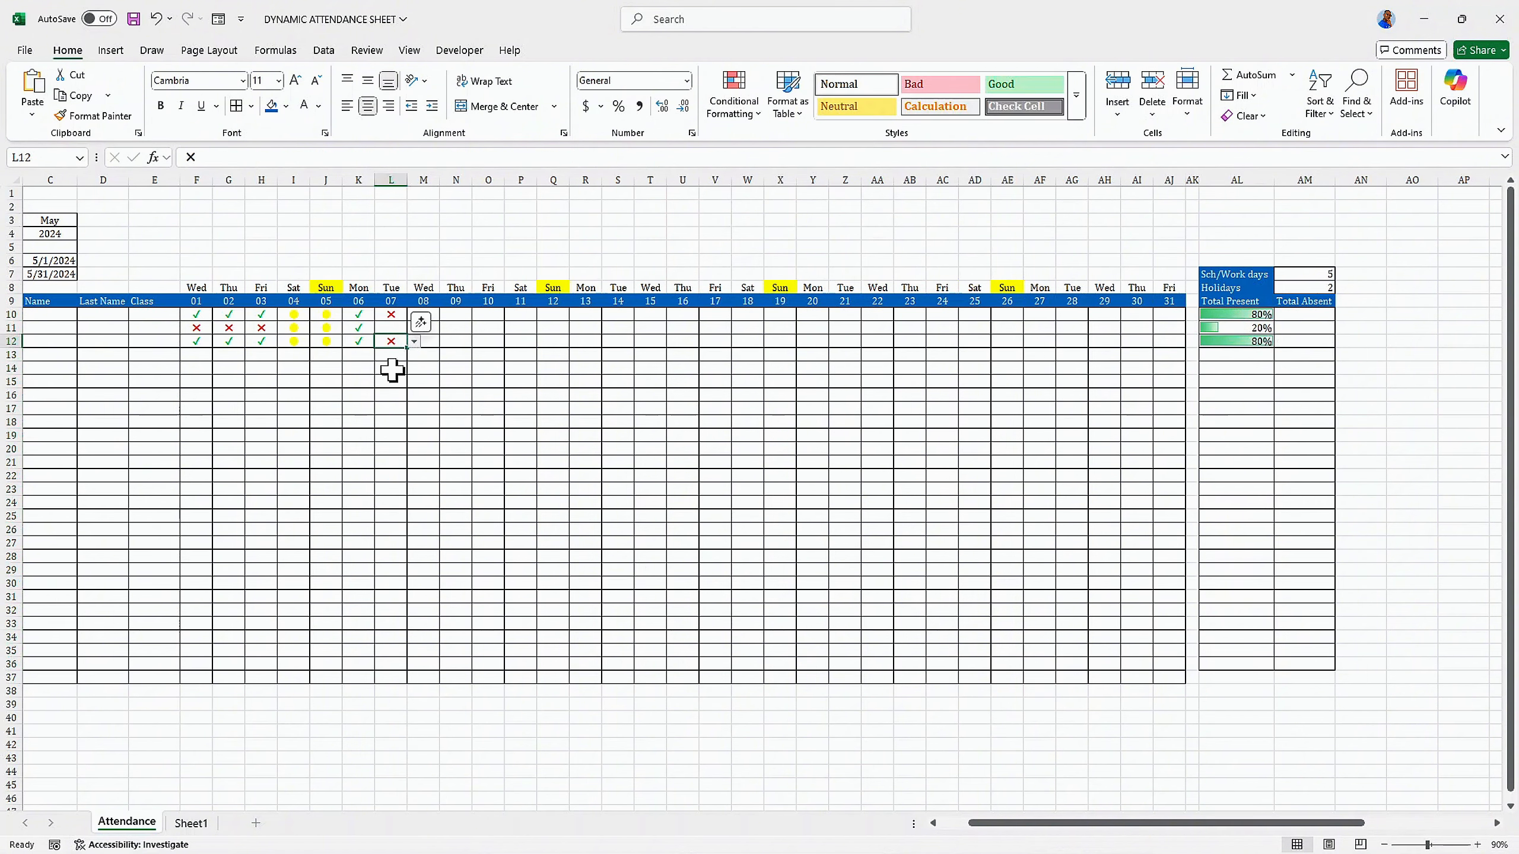
click(362, 342)
click(381, 342)
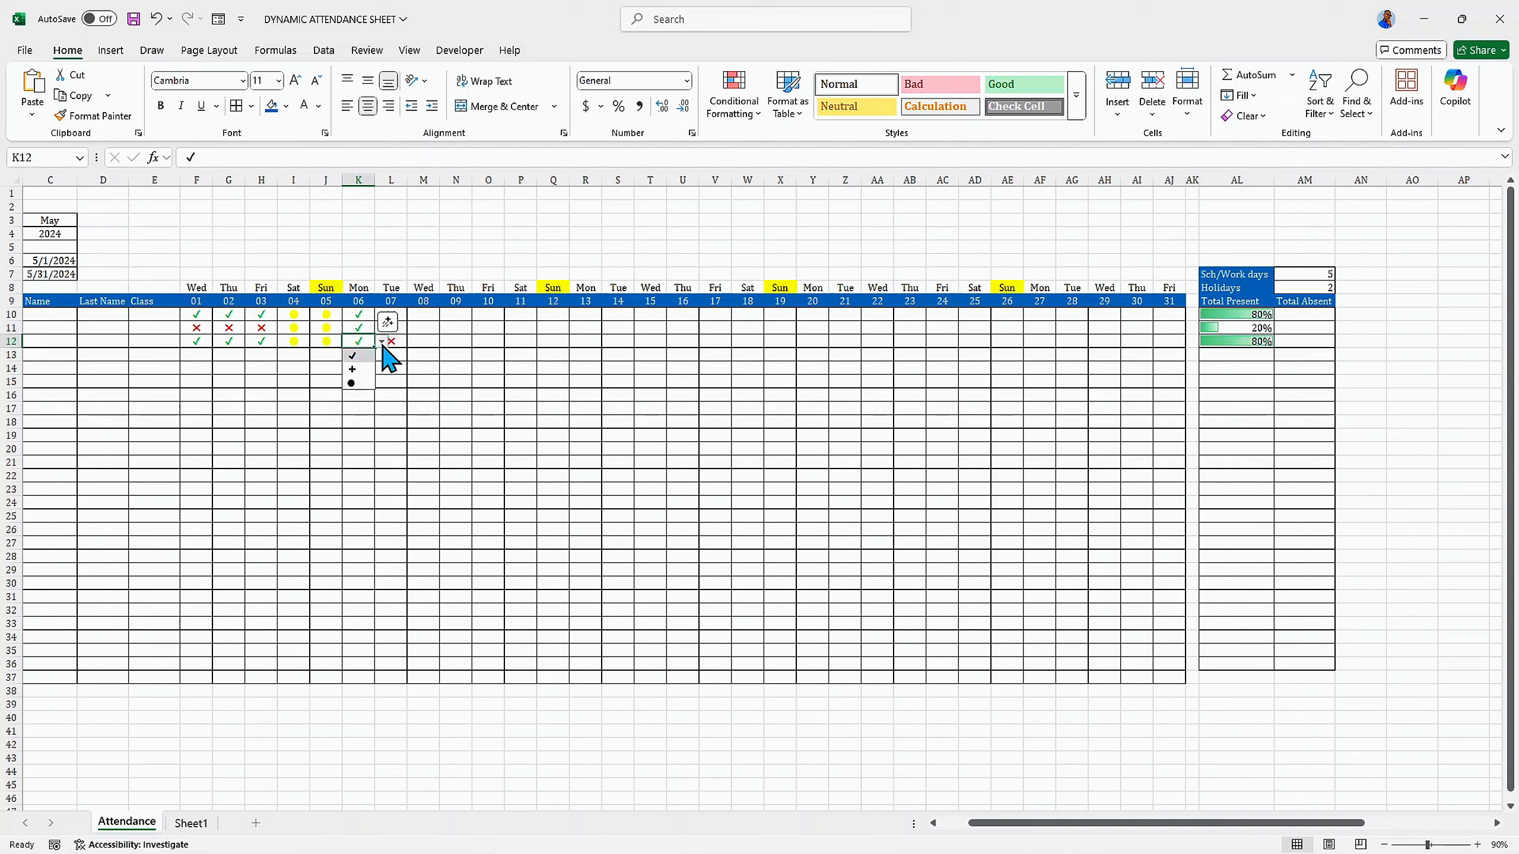
click(364, 370)
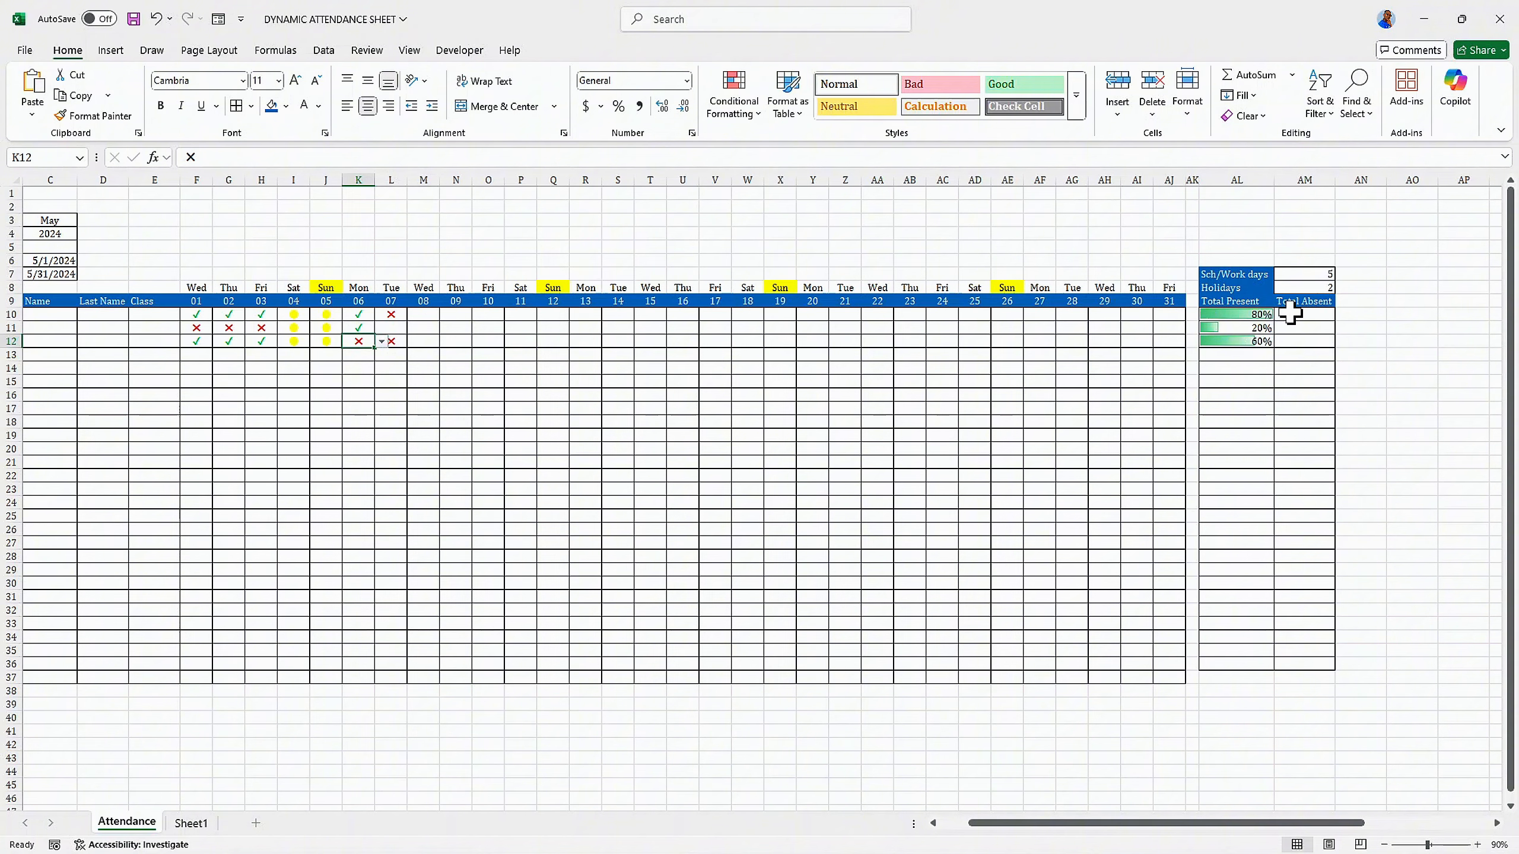
Step: Enter =IF(F10="","",COUNTIF(F10:AJ10,Sheet1!$H$4/Attendance!$AM$7)) in AM10 as the Total Absent formula
click(1290, 314)
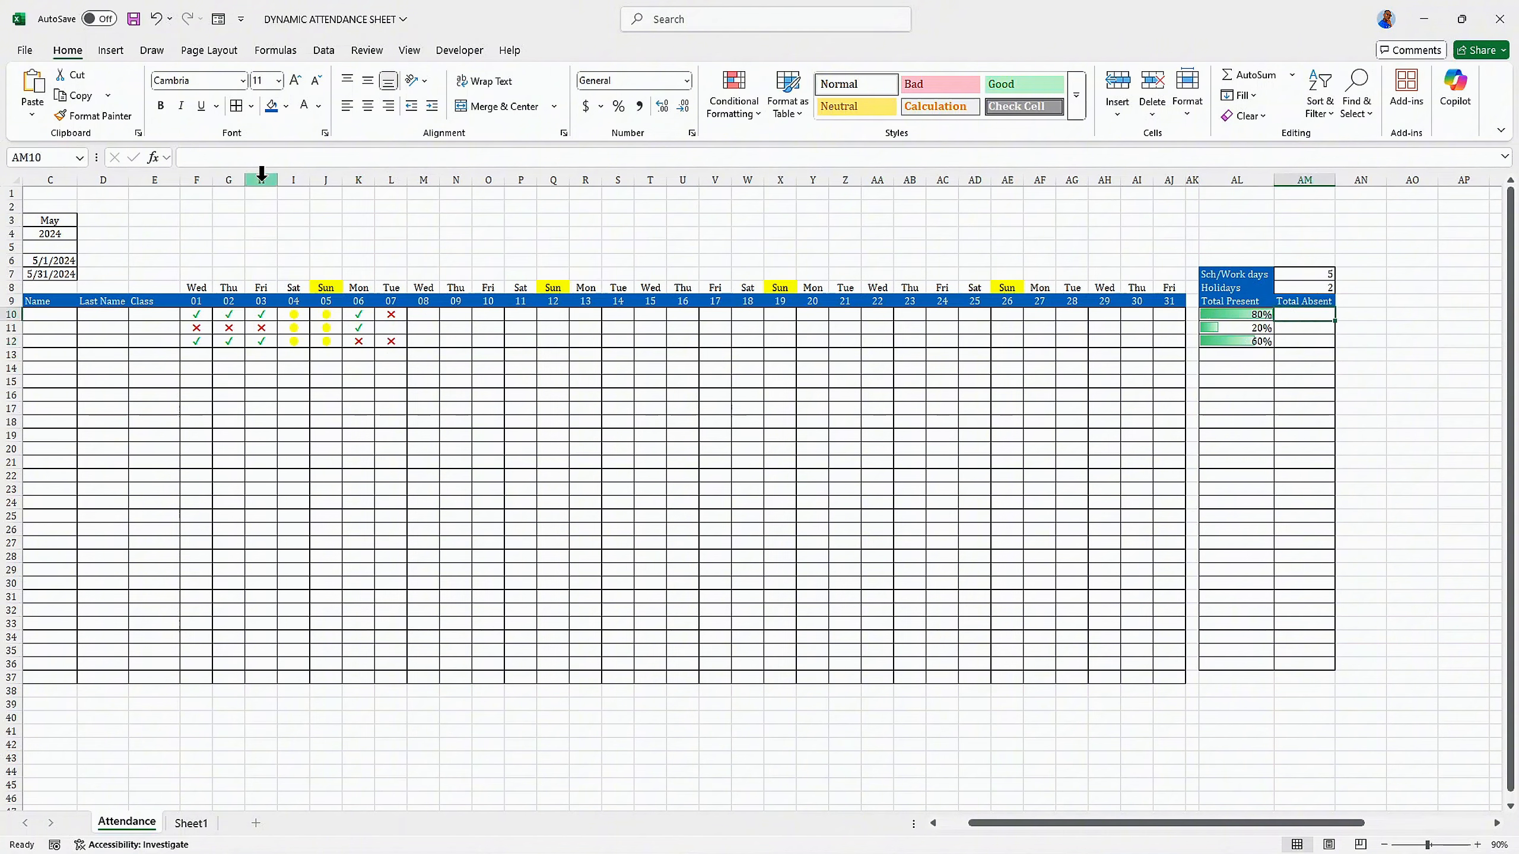
click(256, 158)
text(=)
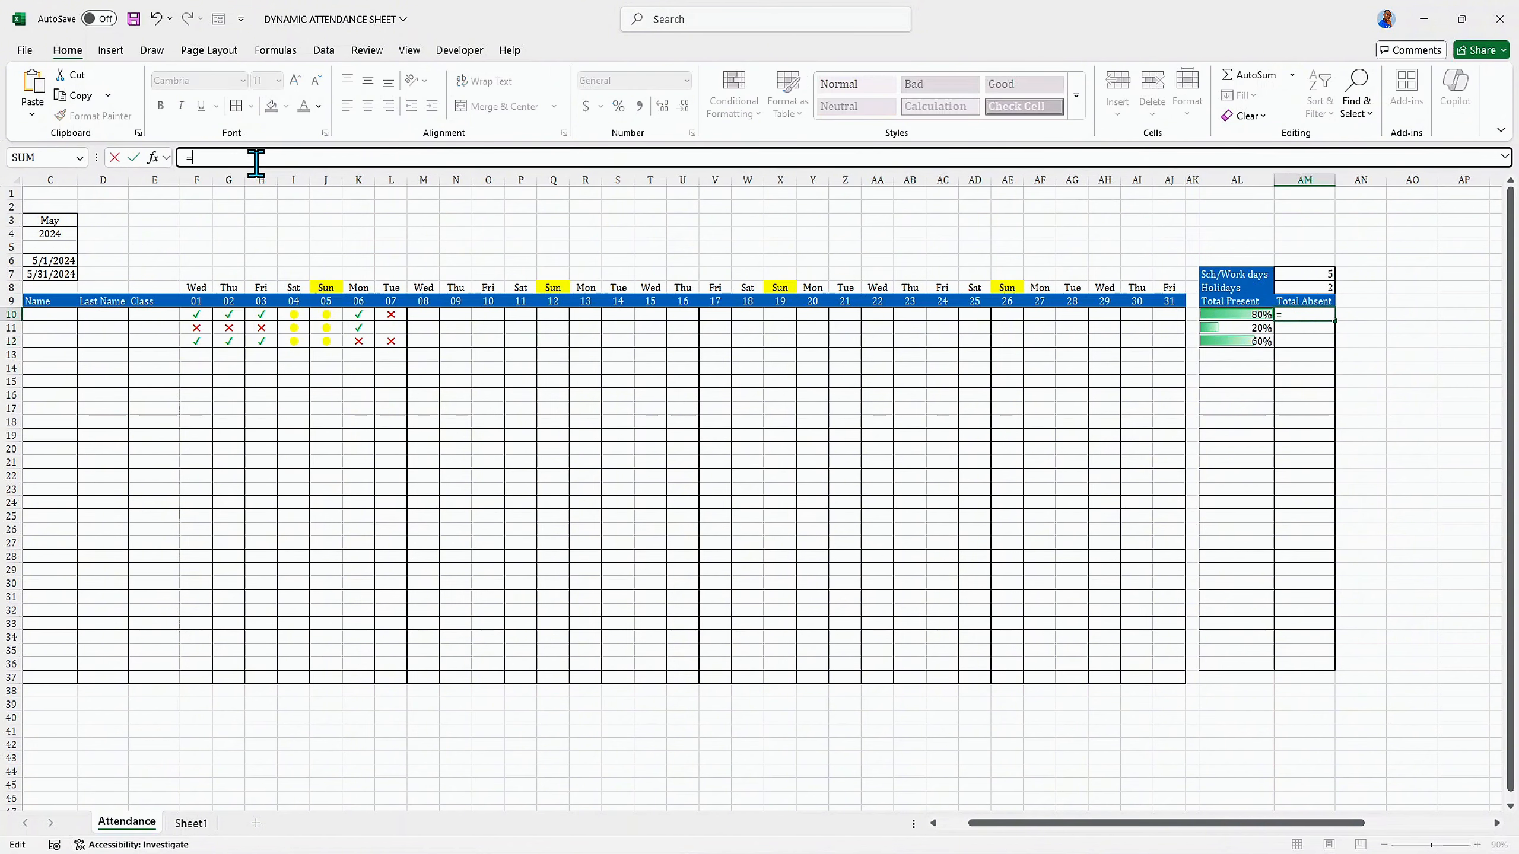
text(if)
key(Tab)
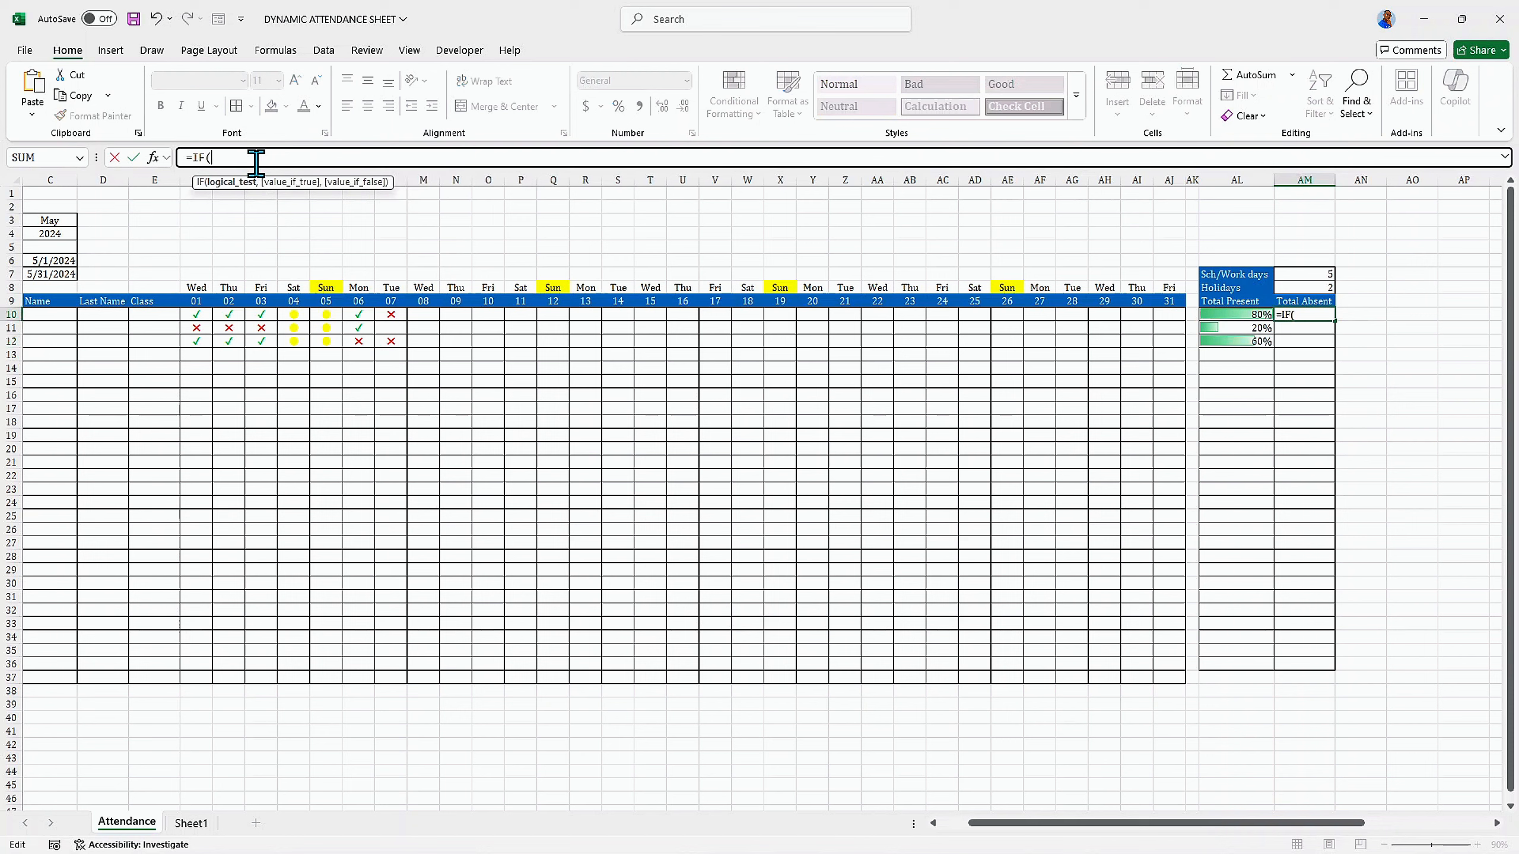
click(197, 315)
text(="",)
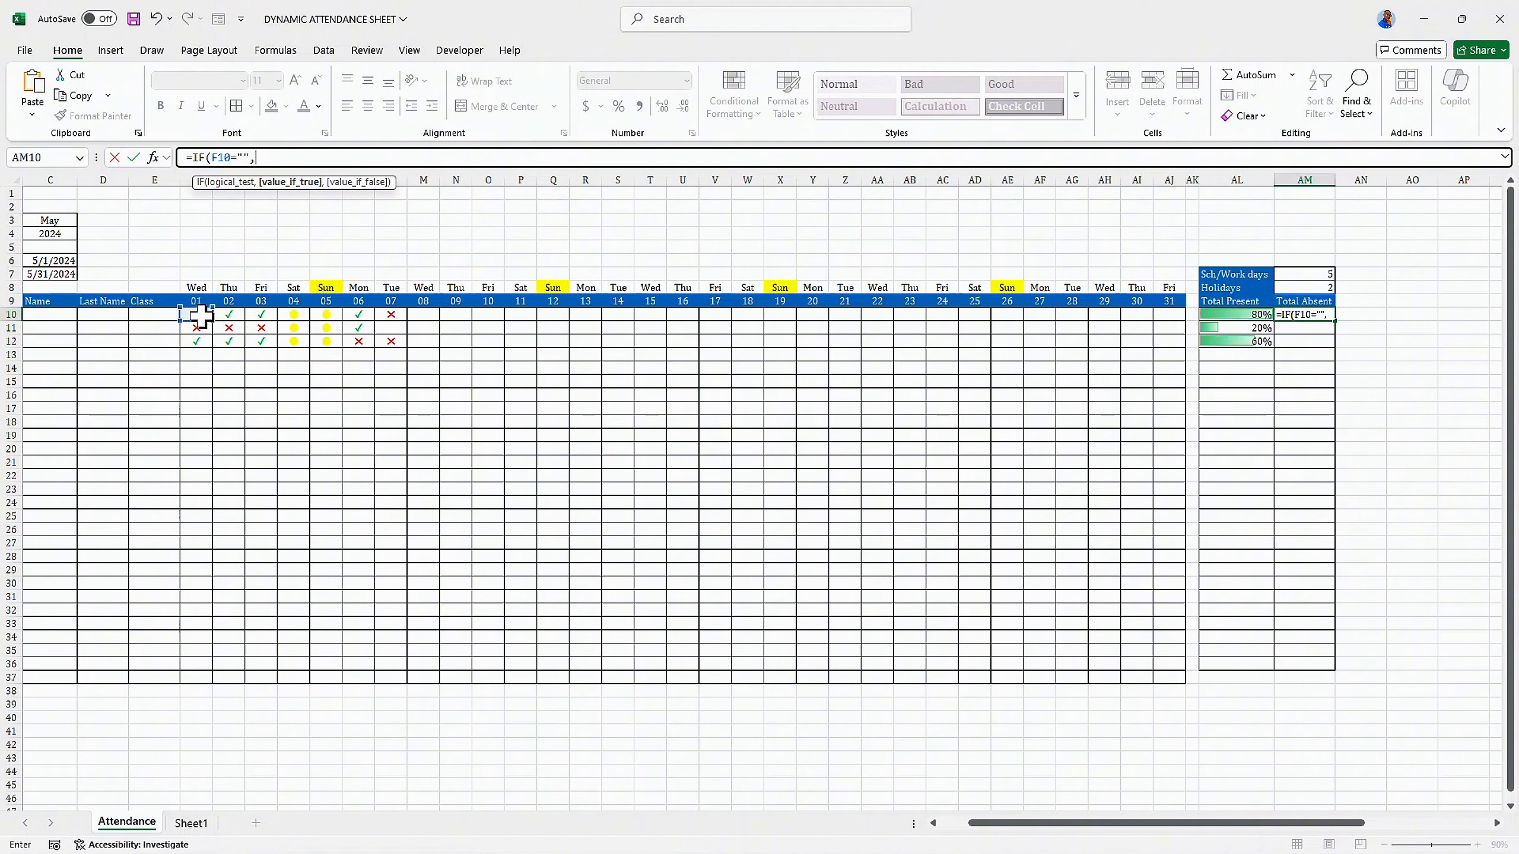
text("",counti)
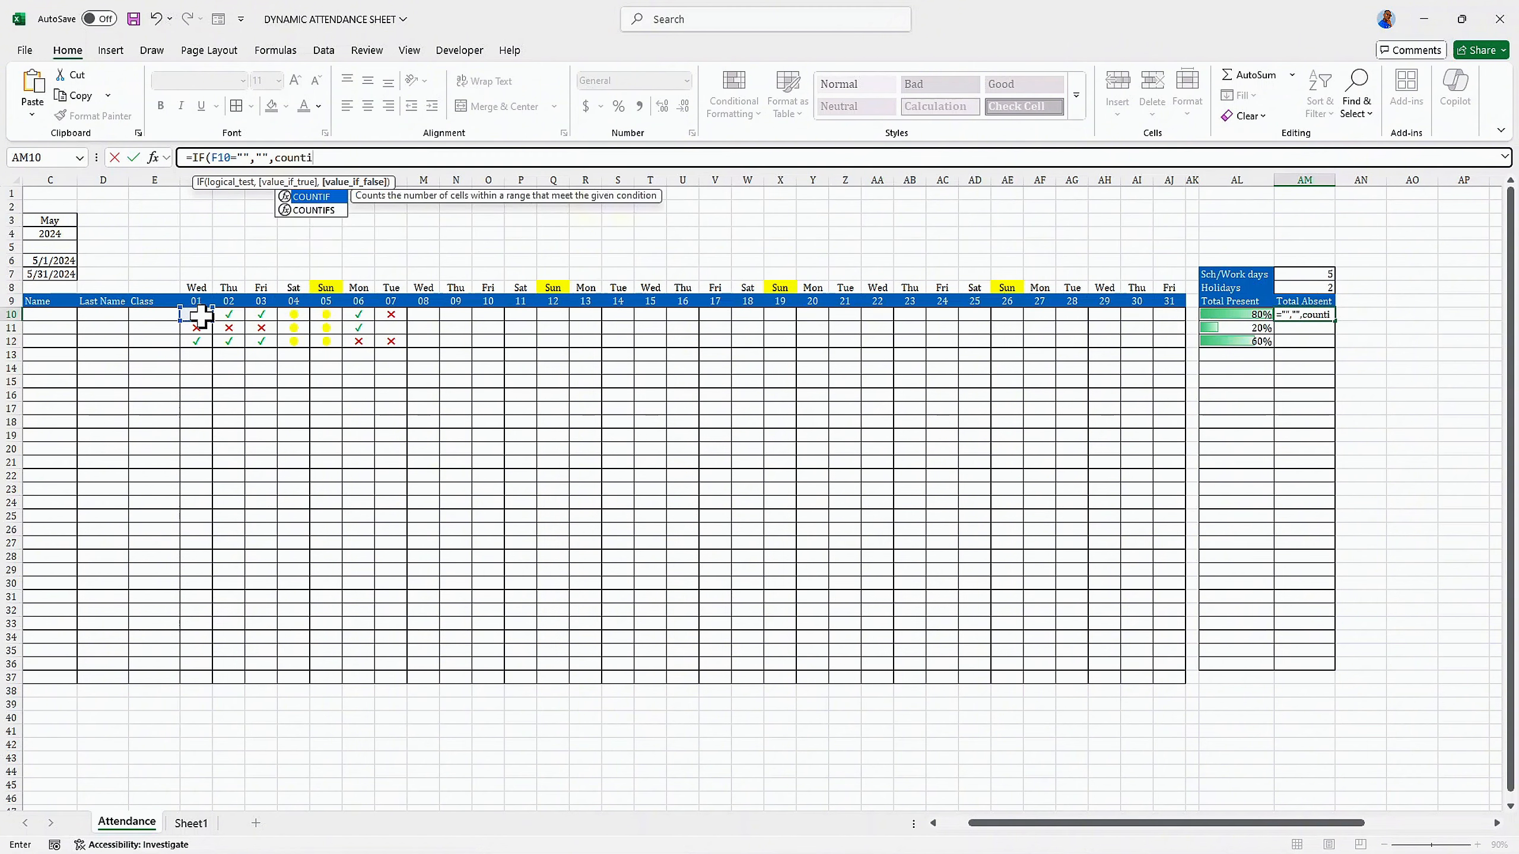
text(f)
key(Tab)
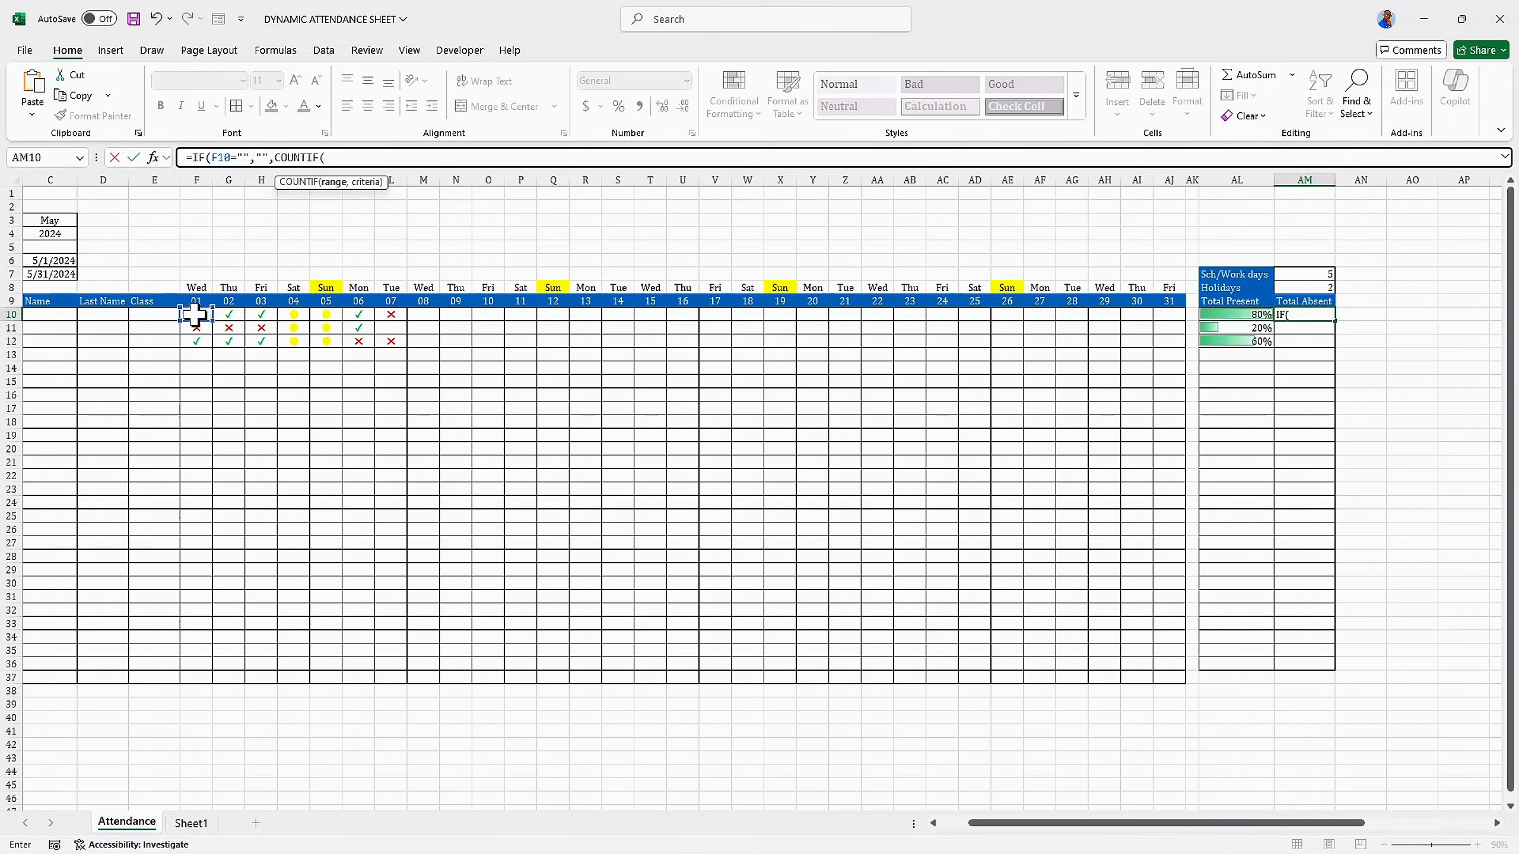
drag(194, 315, 1169, 322)
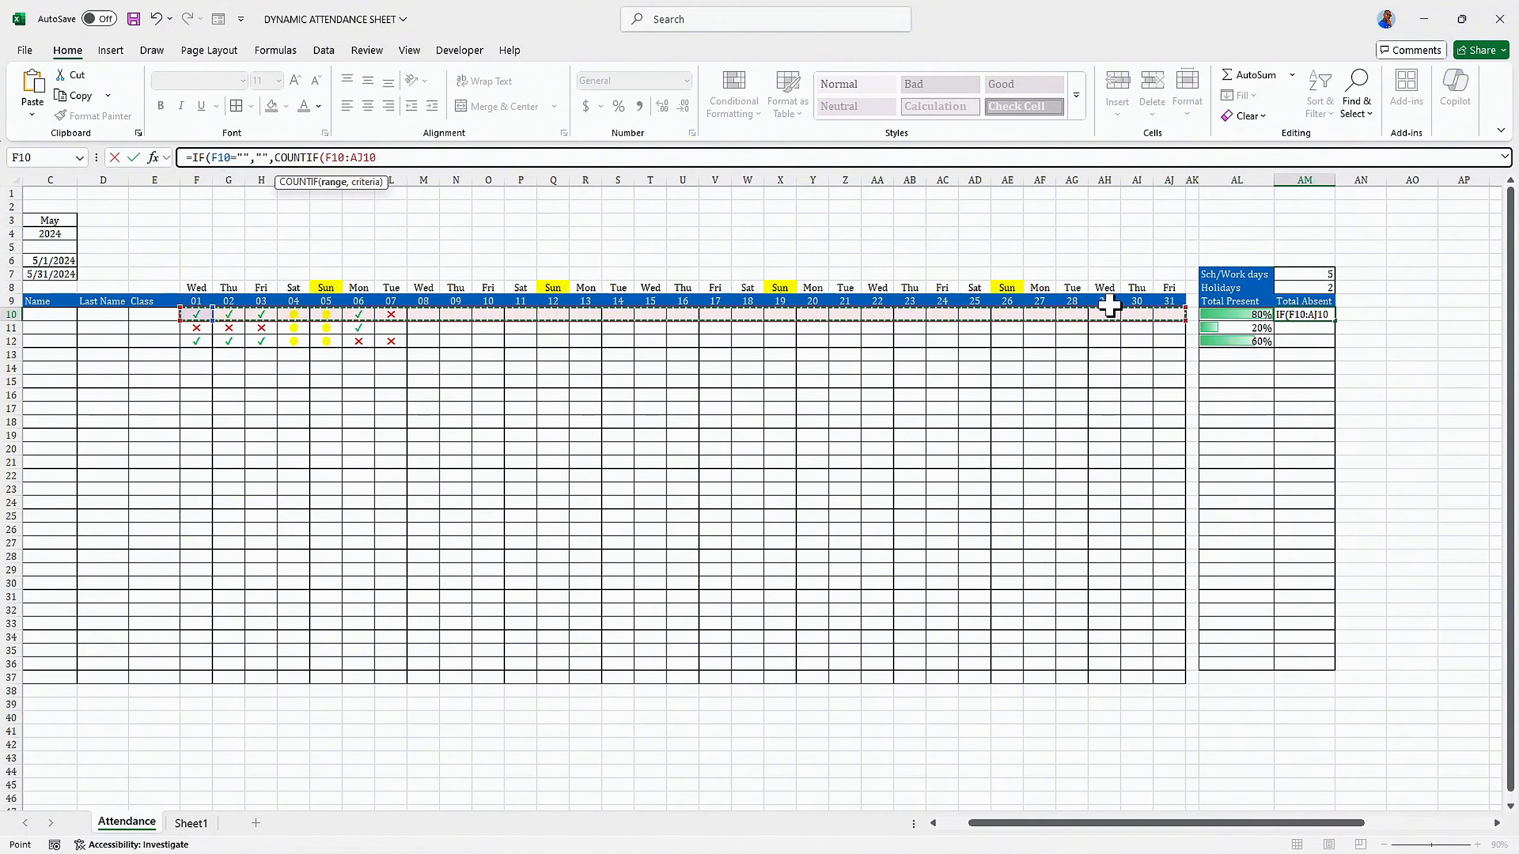
text(,)
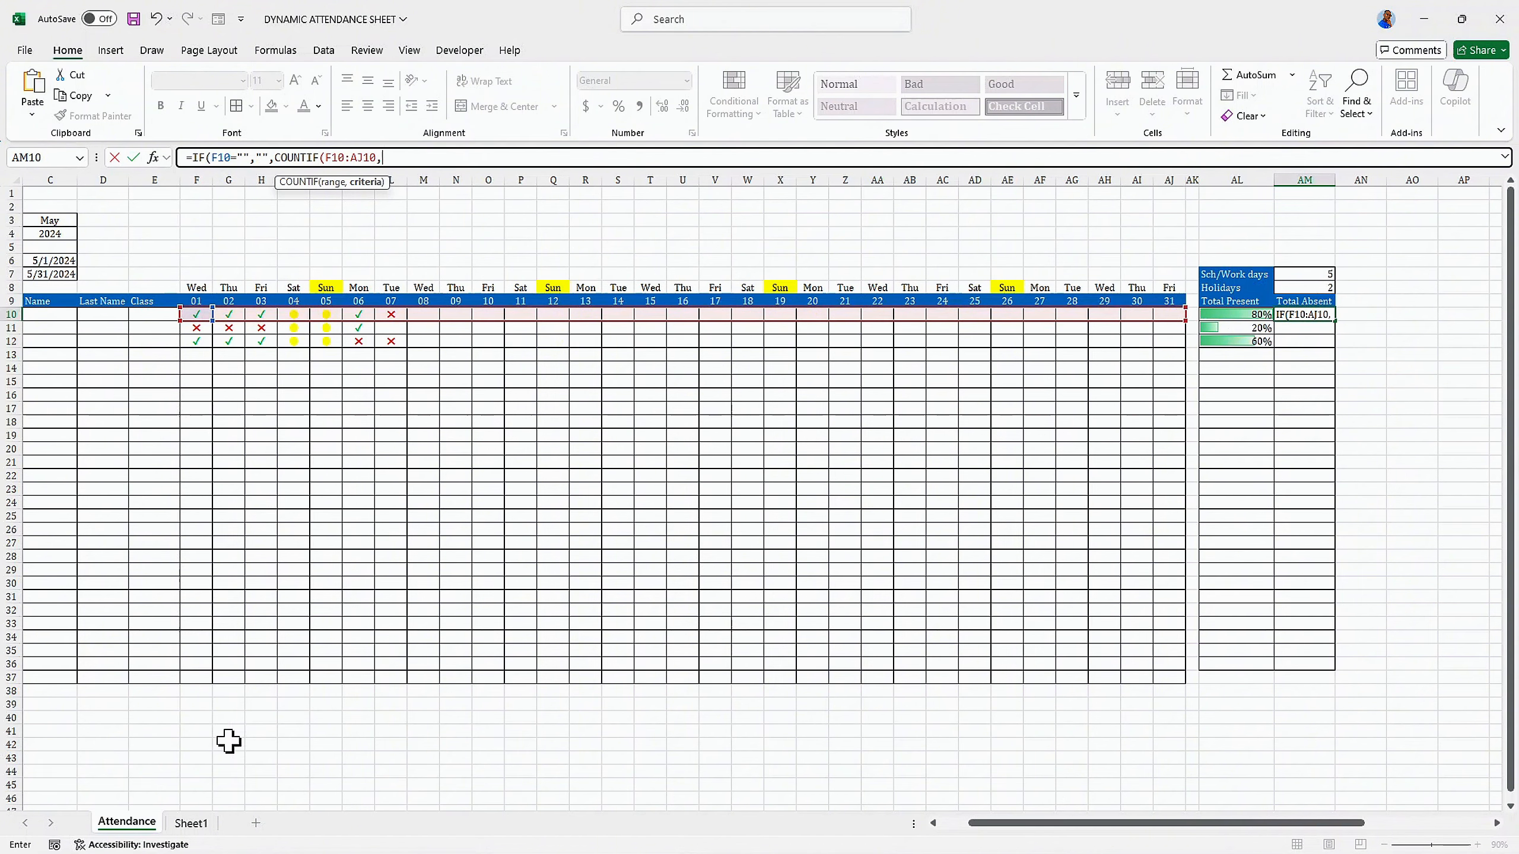
click(195, 825)
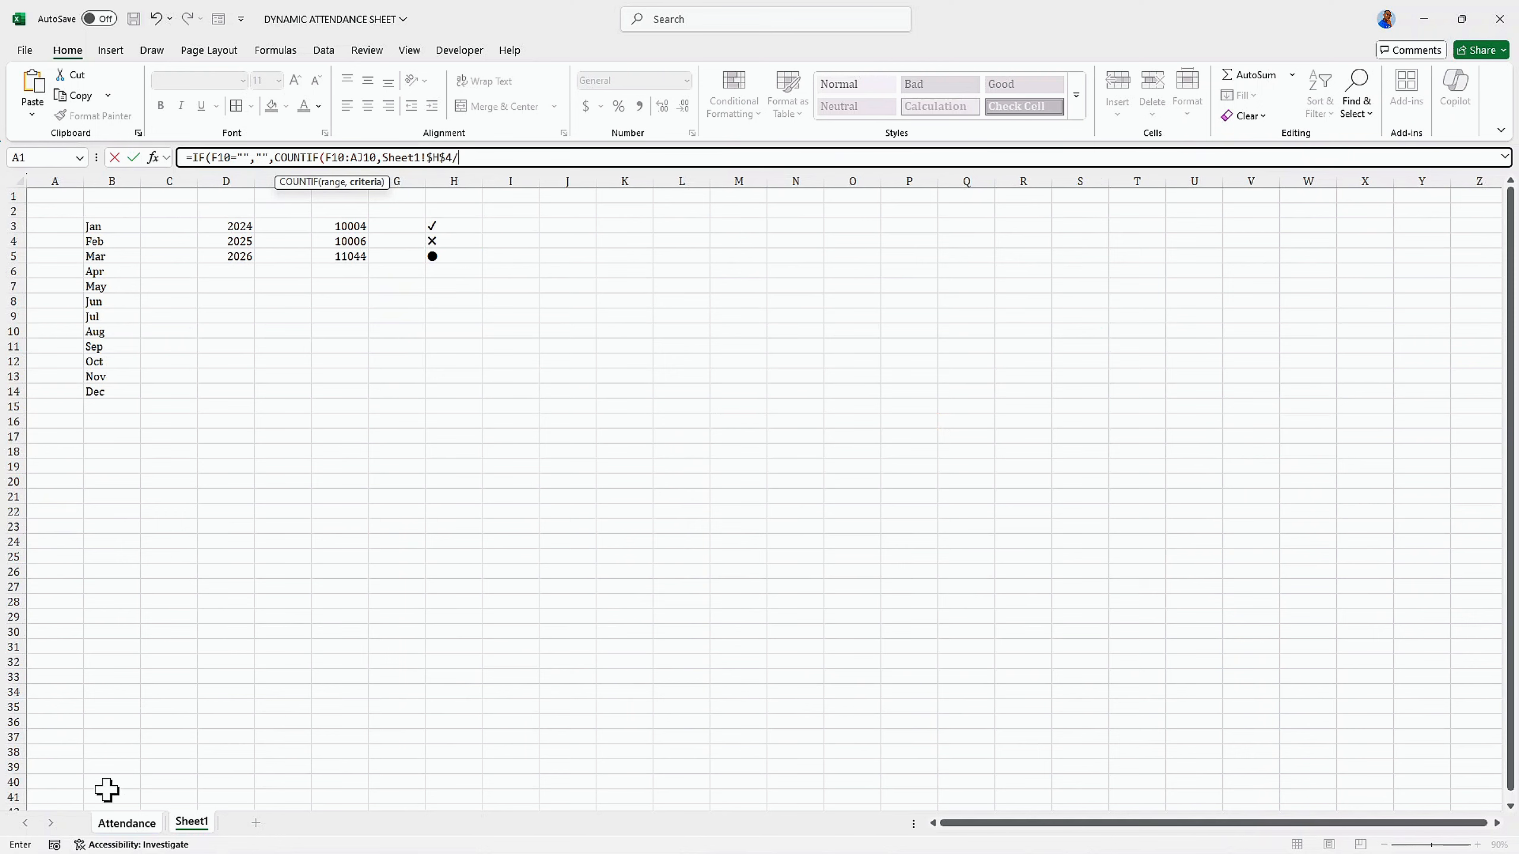
click(127, 825)
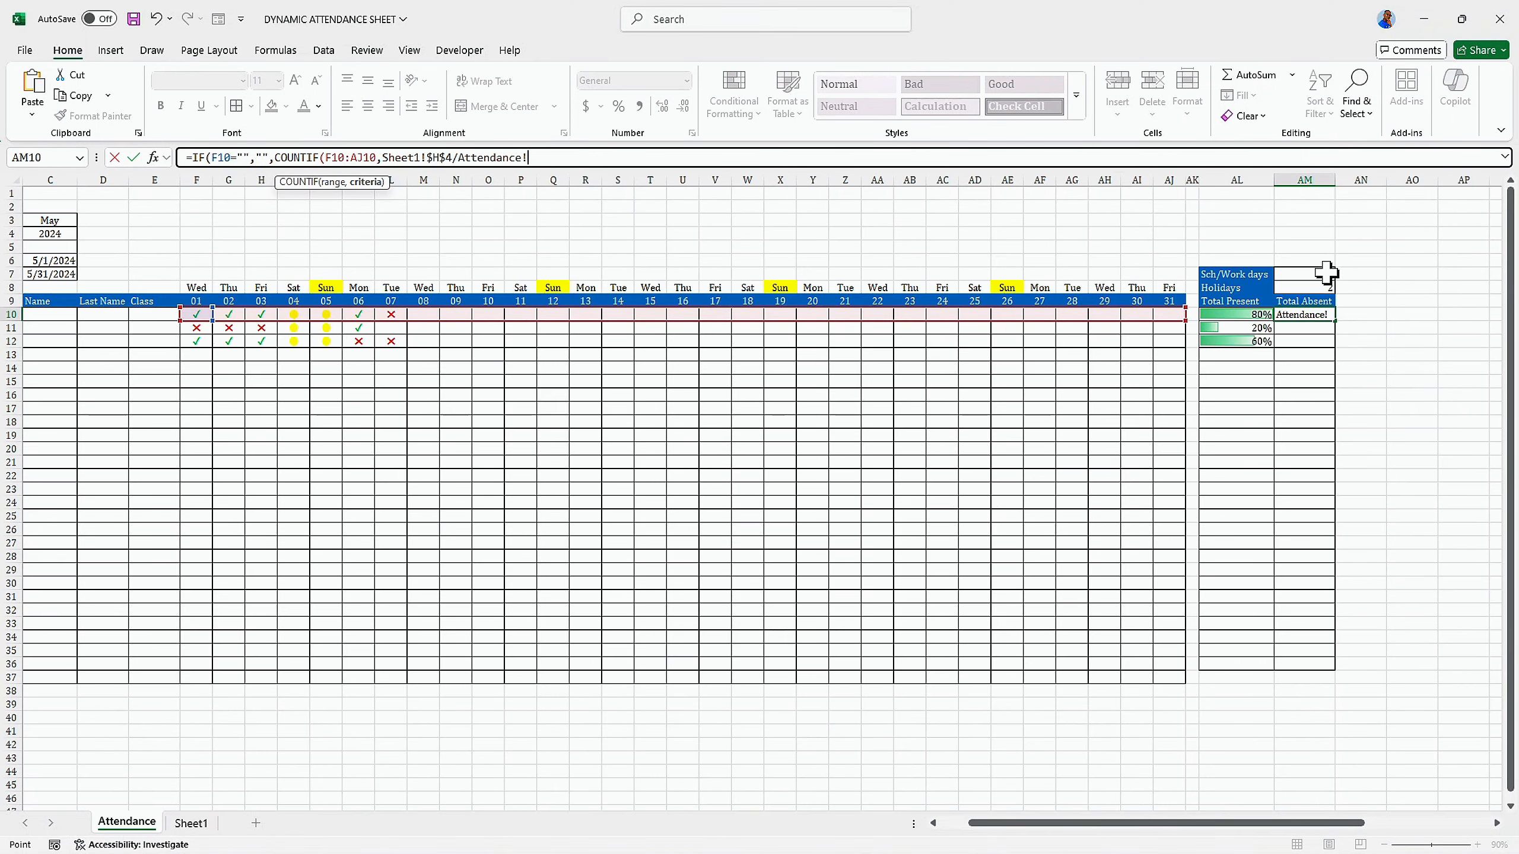
click(1314, 275)
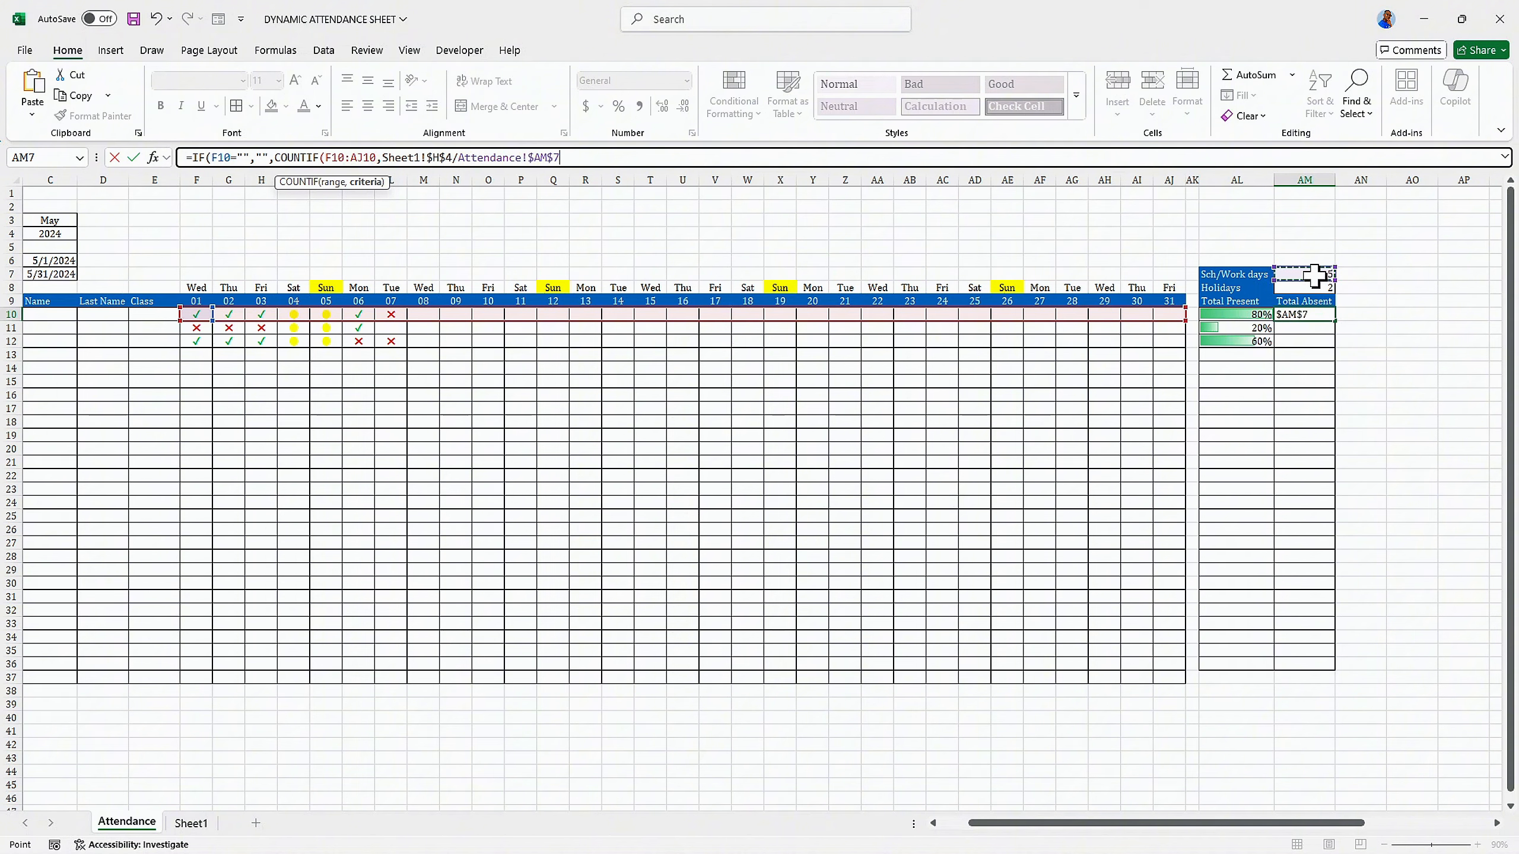
text())
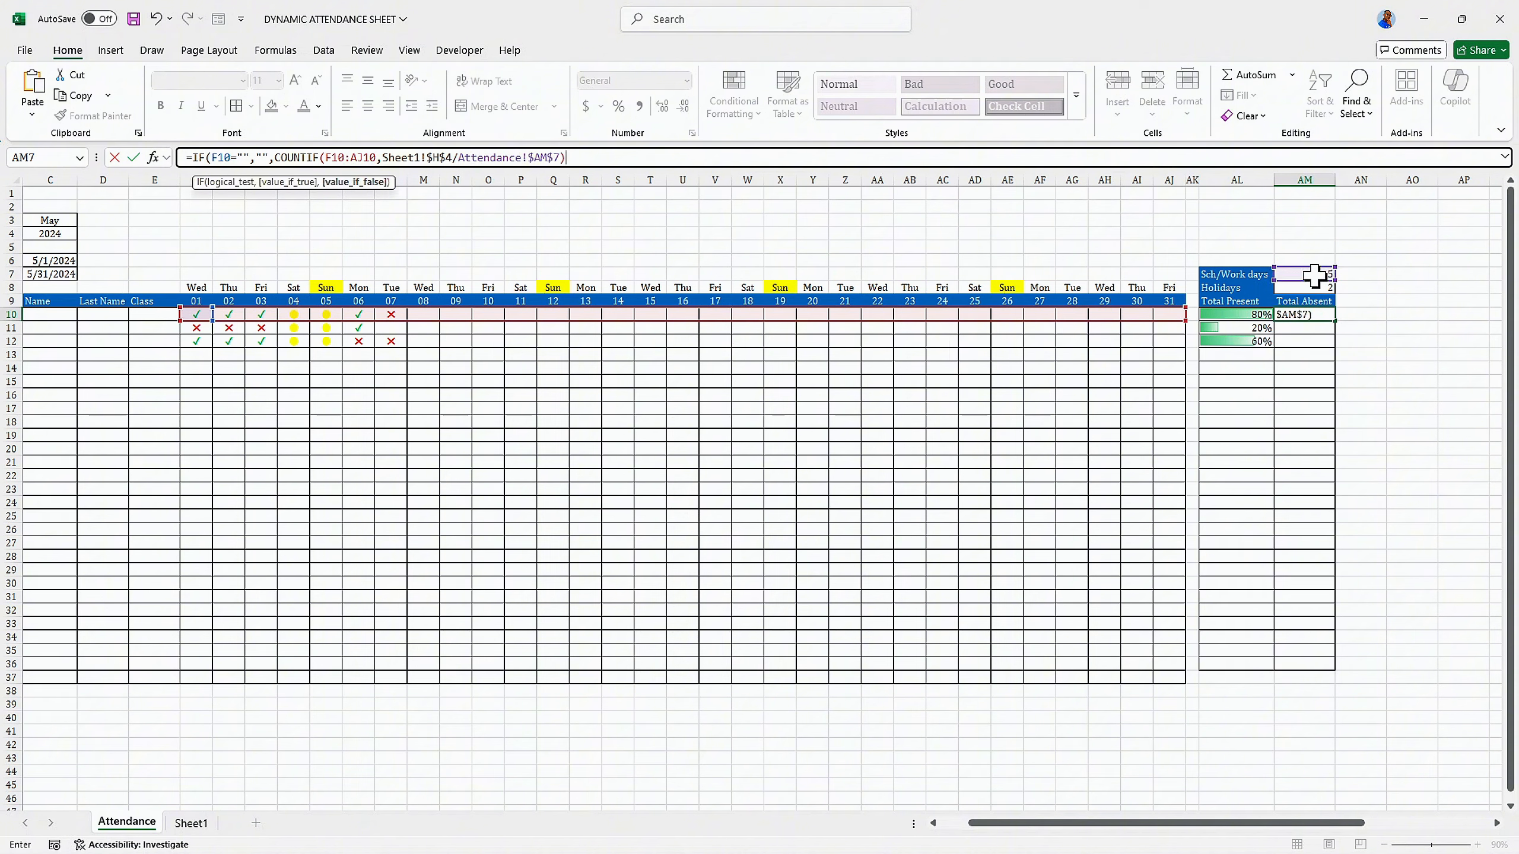
text())
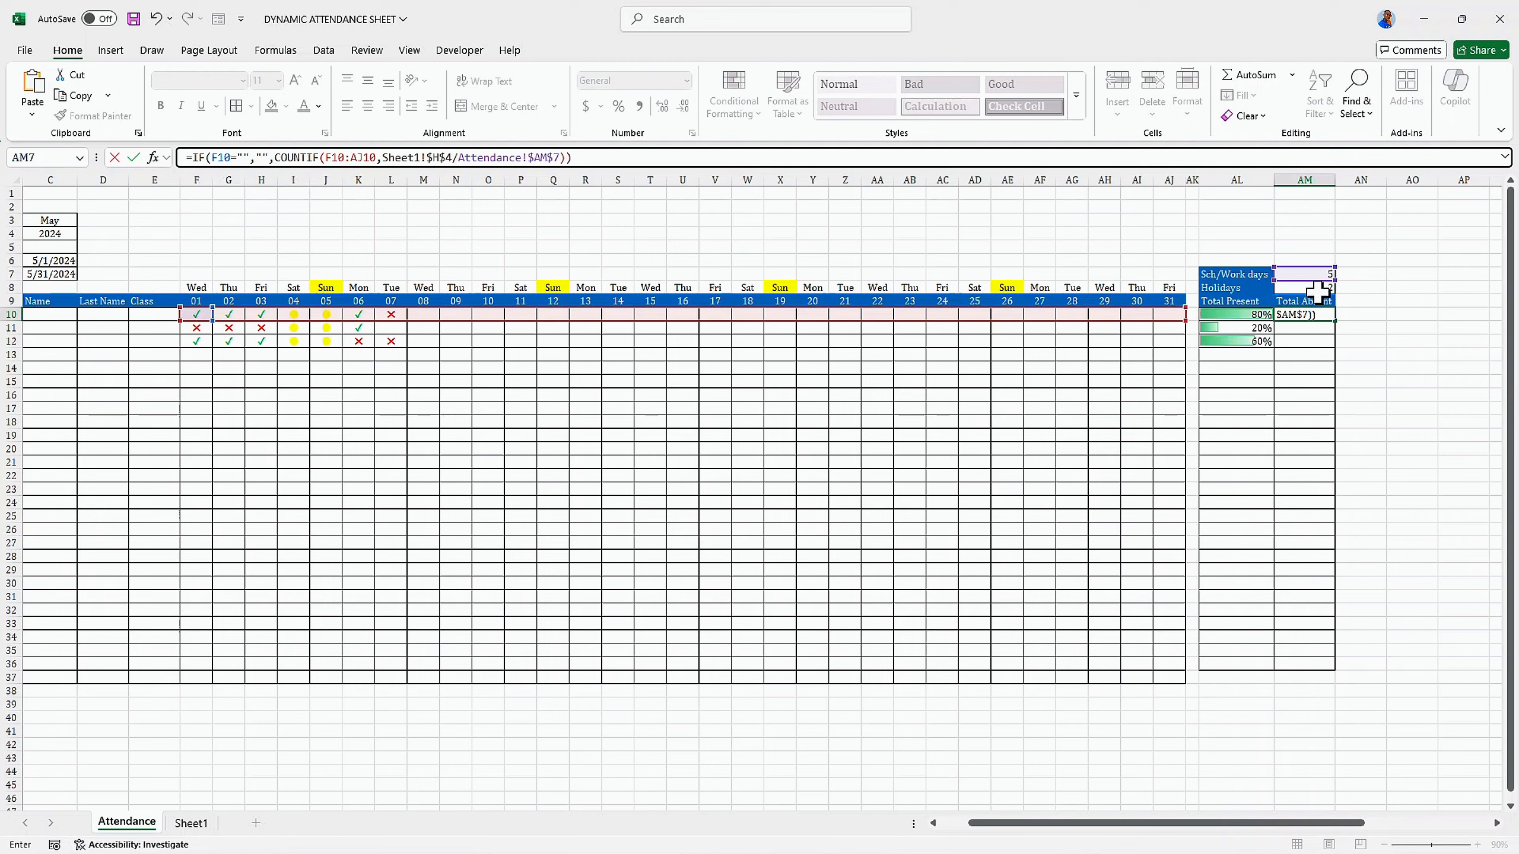
key(ctrl+Return)
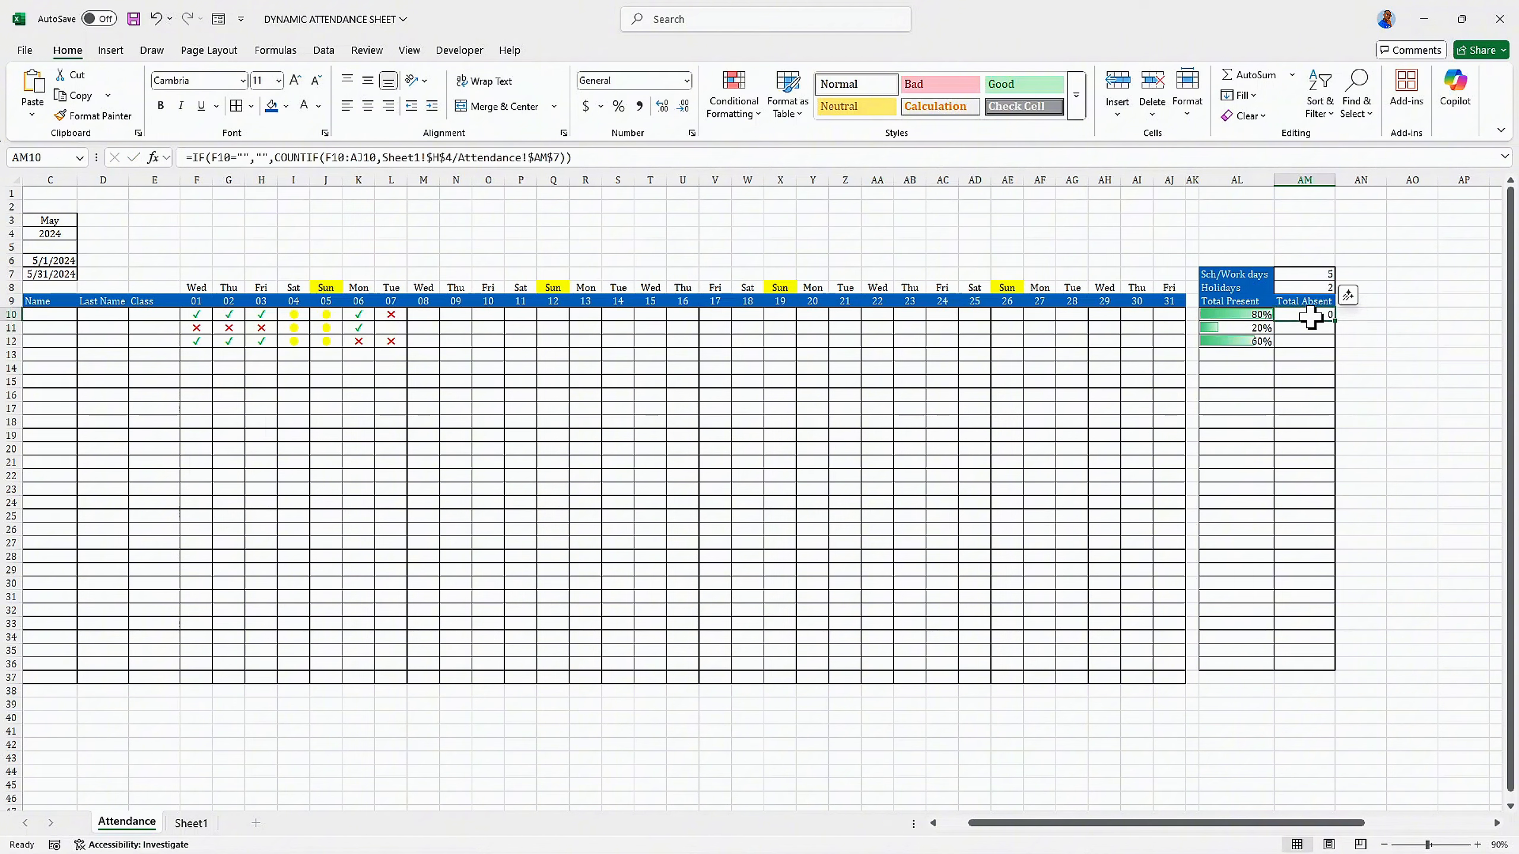
Step: Fill the Total Absent formula from AM10 down to AM36 and format those cells as percentages
drag(1335, 322, 1332, 672)
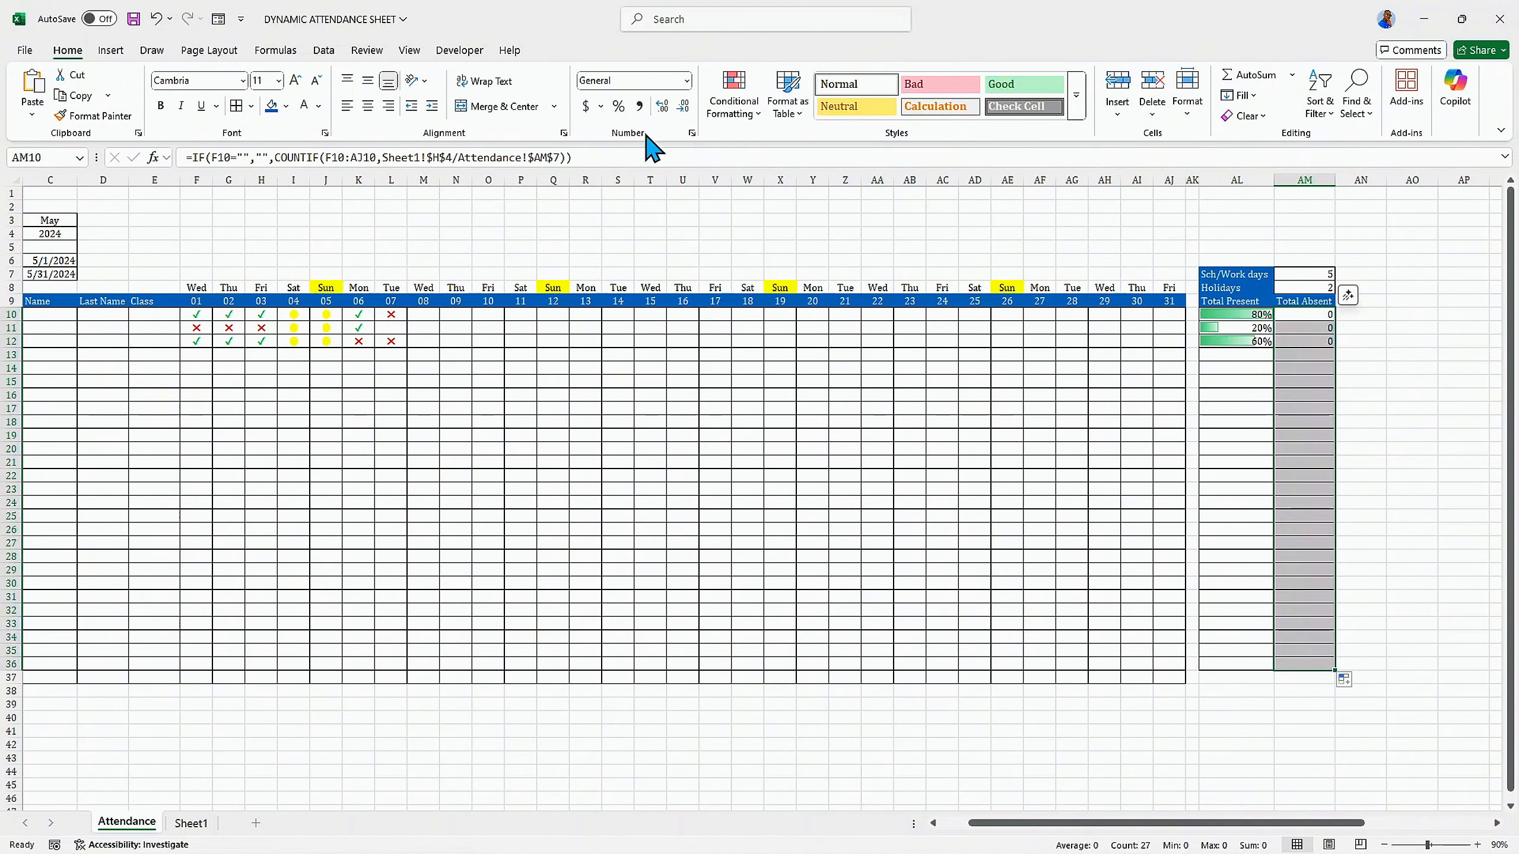
click(620, 108)
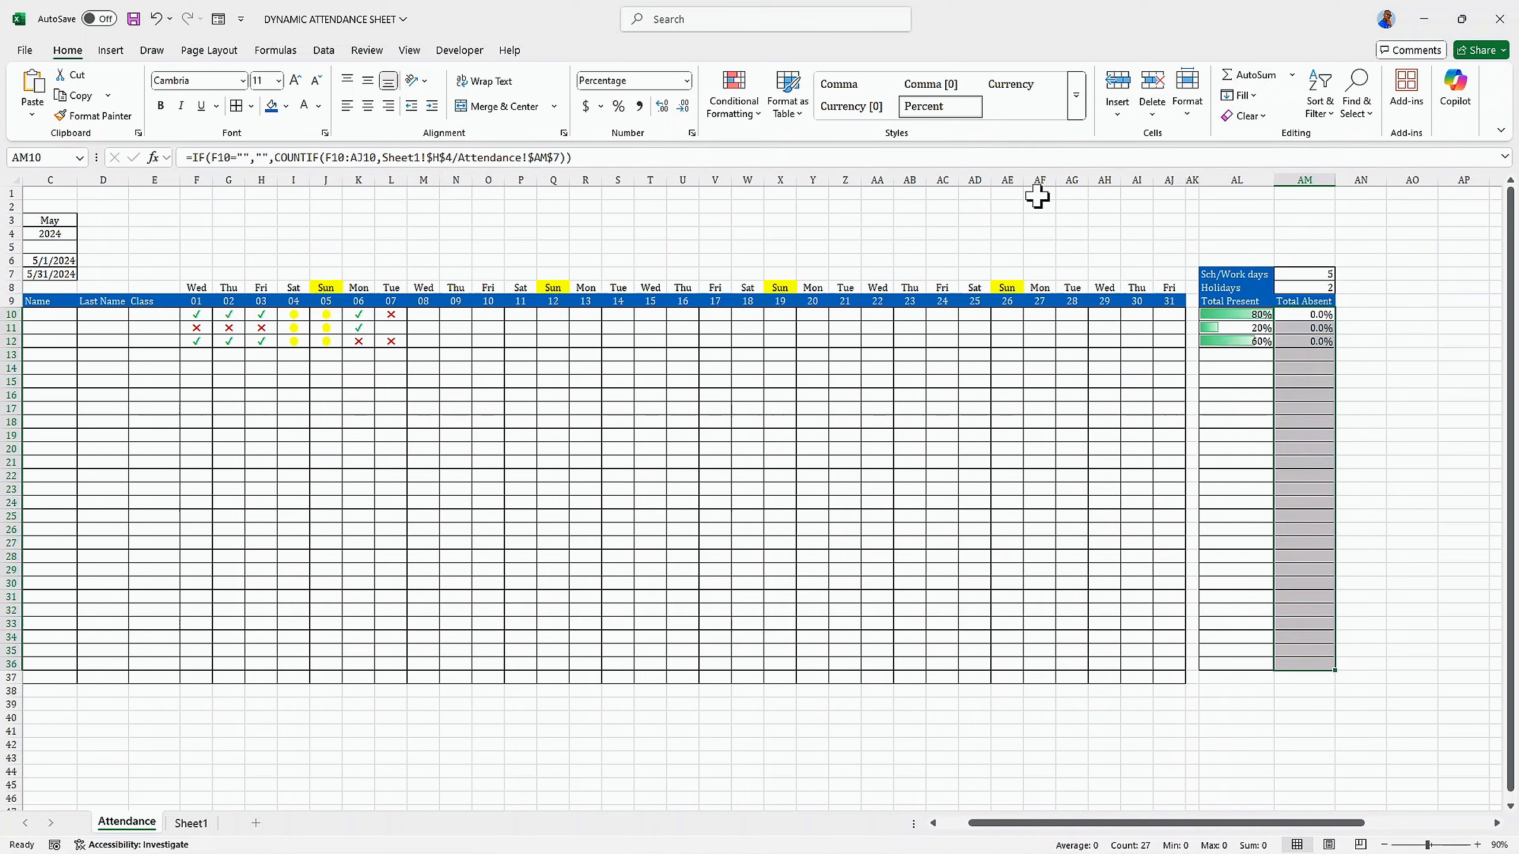
Step: Correct the AM10 formula to =IF(F10="","",COUNTIF(F10:AJ10,Sheet1!$H$4)/Attendance!$AM$7) and refill it down to AM36
click(1295, 315)
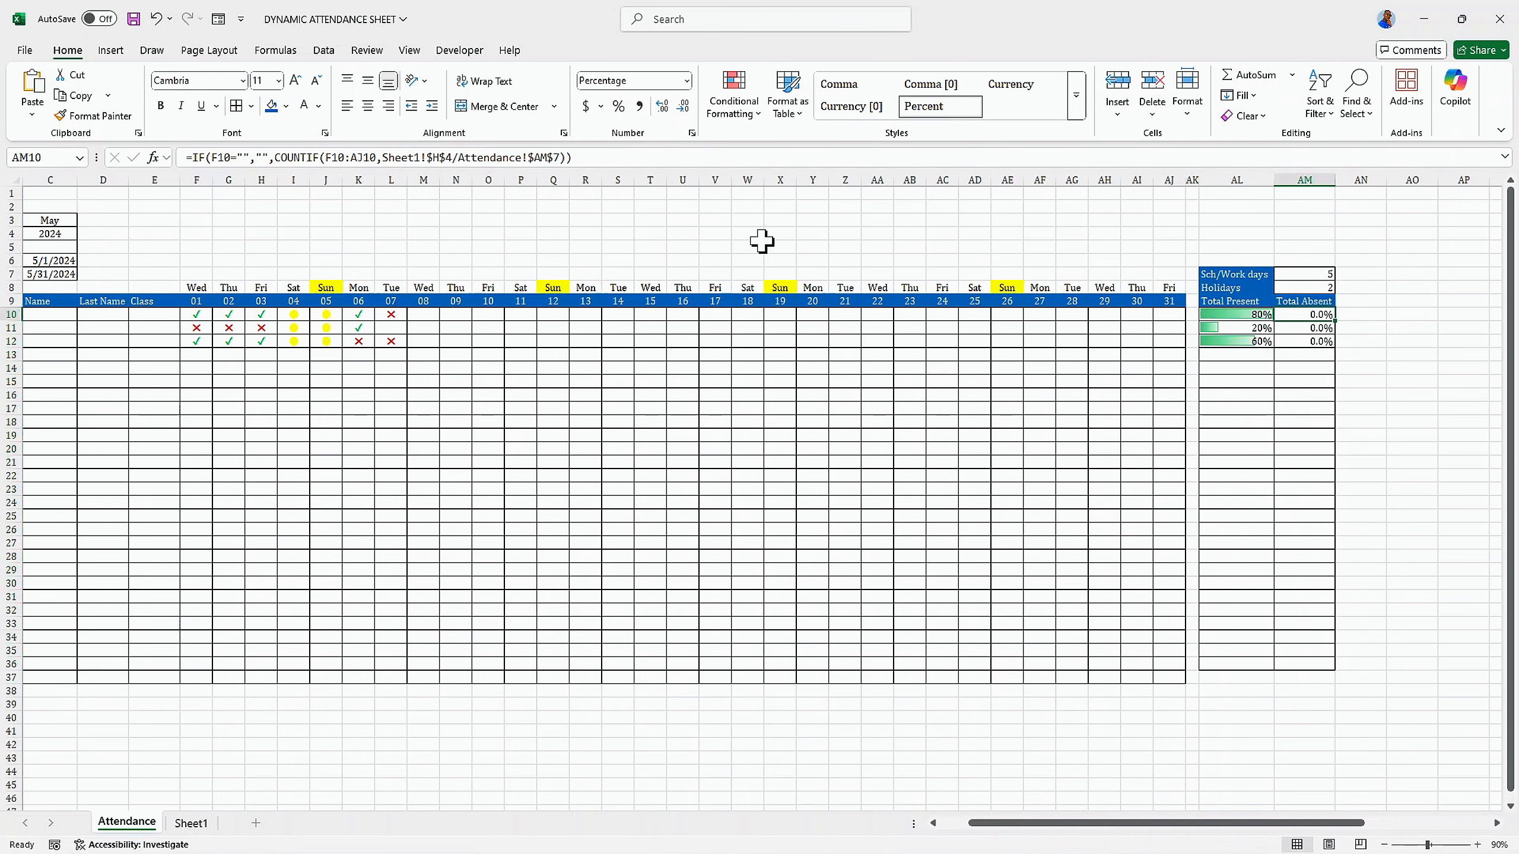
click(453, 156)
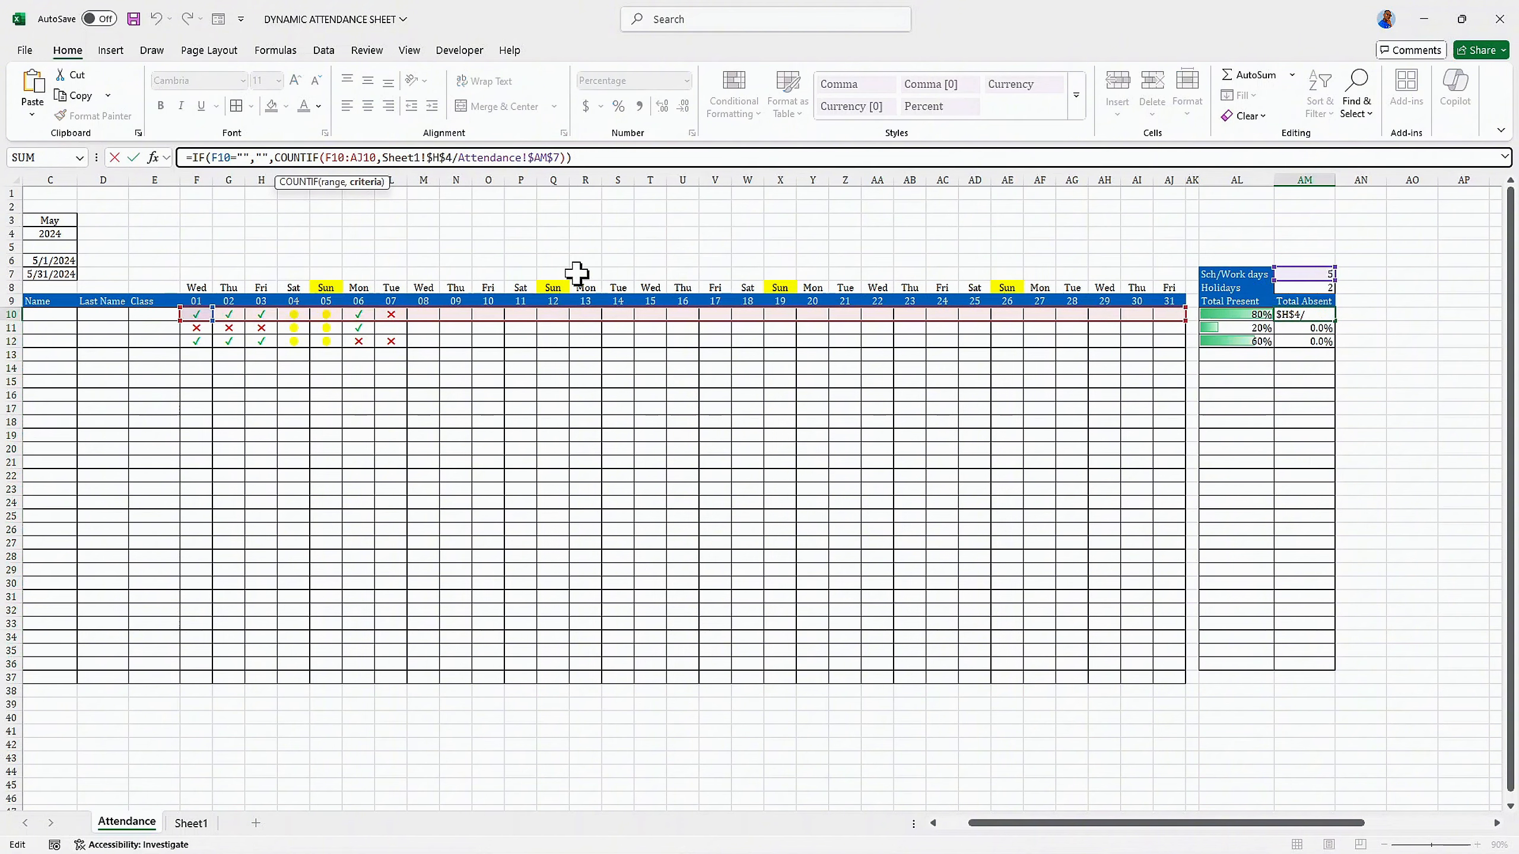
text())
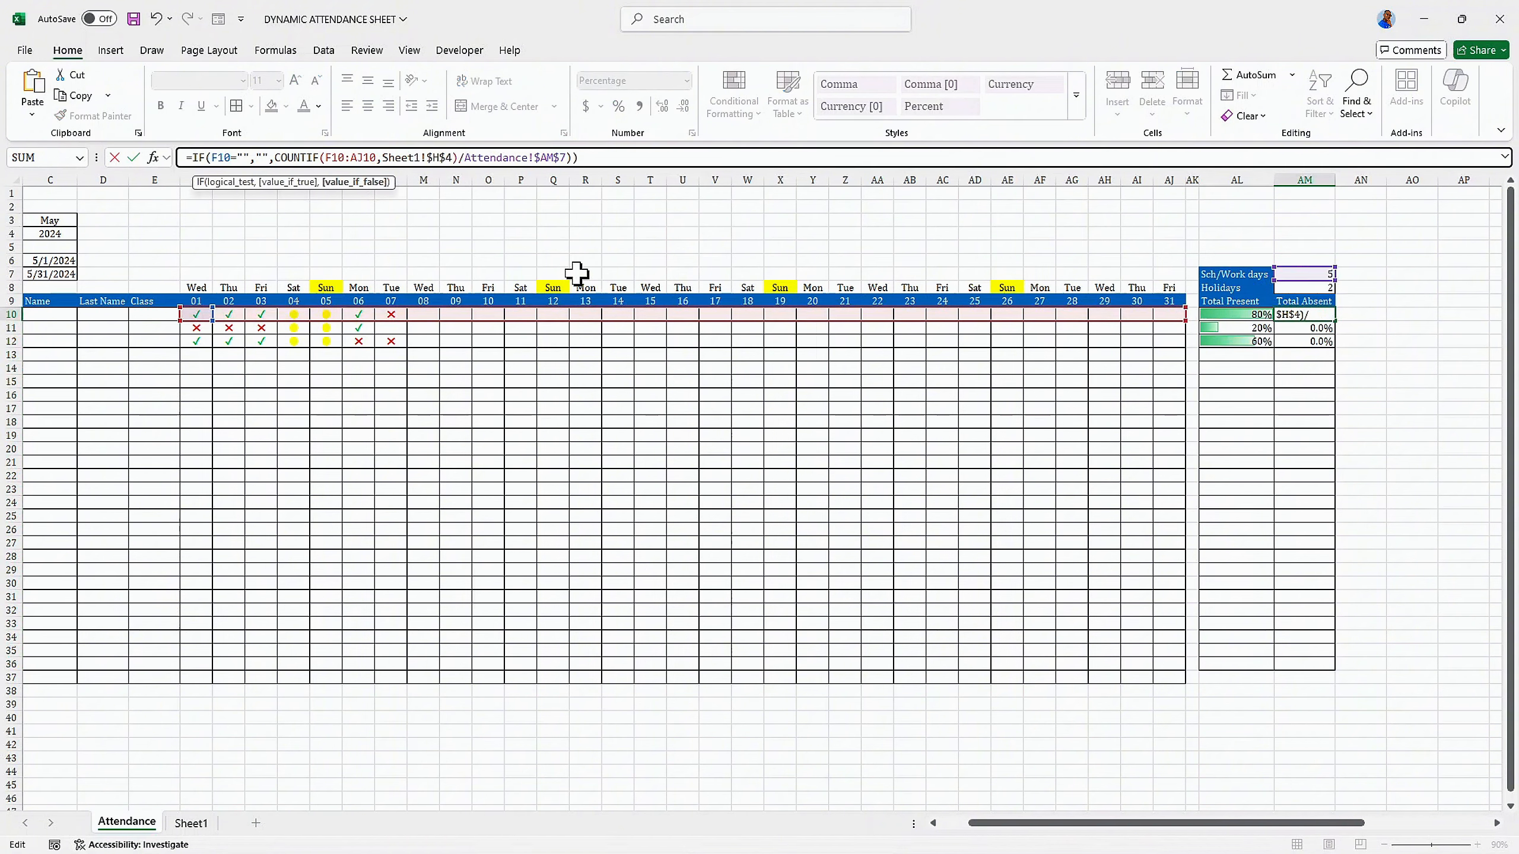
click(567, 157)
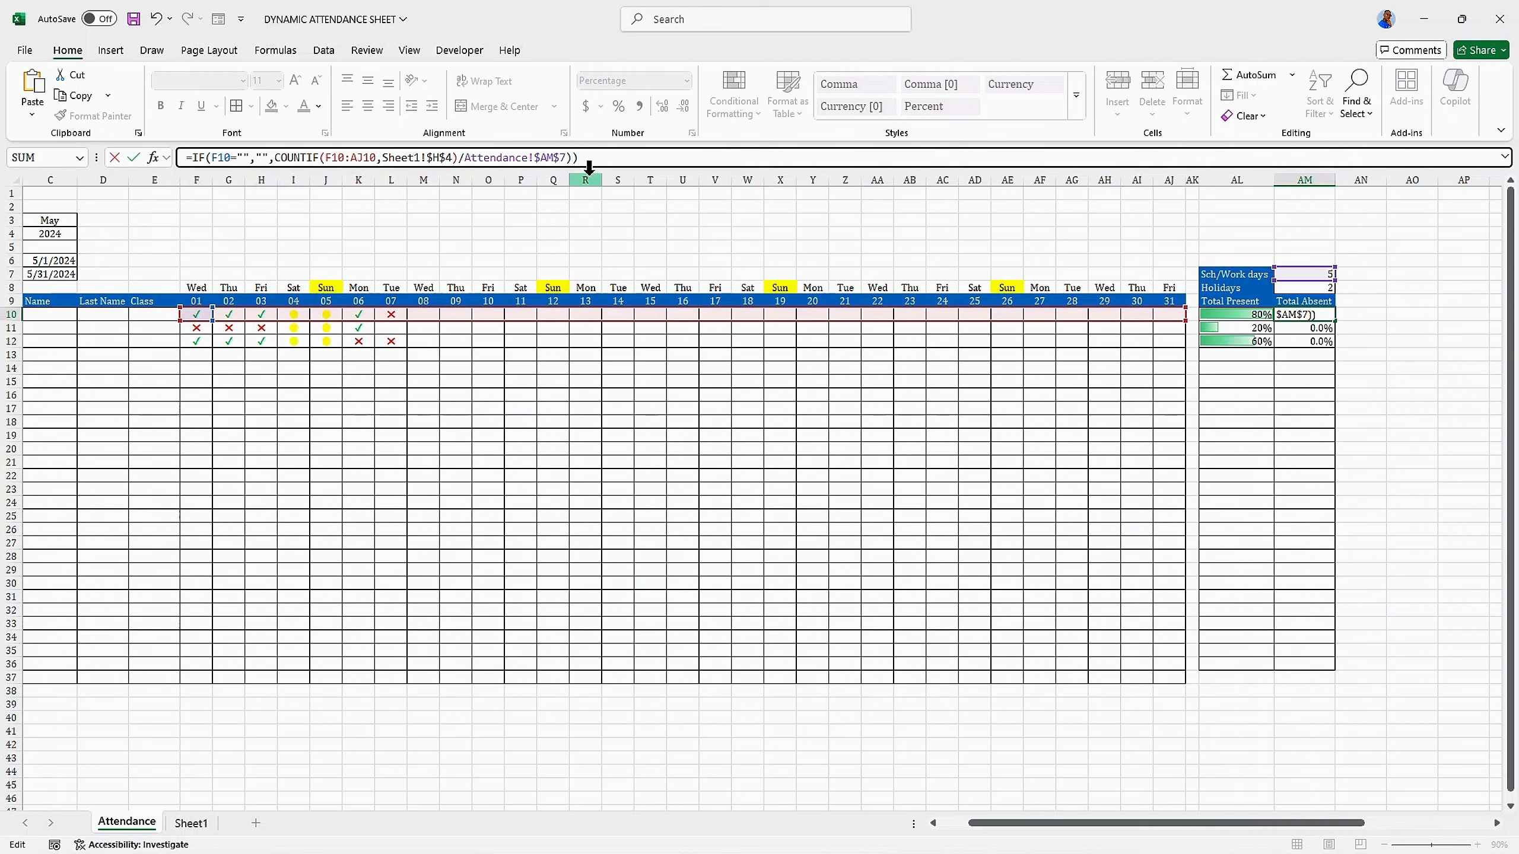
key(Delete)
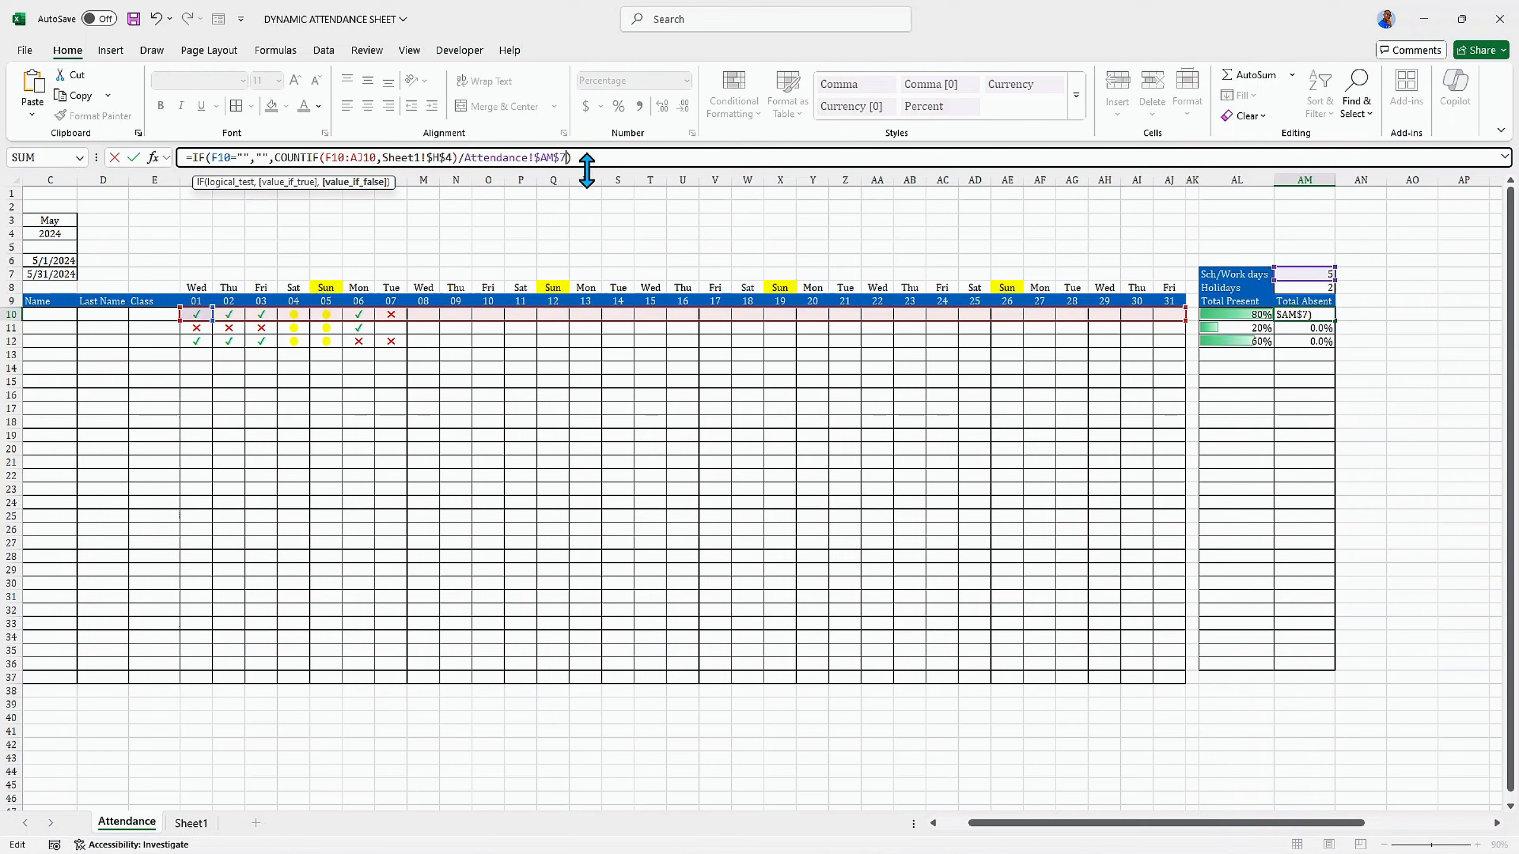
key(Return)
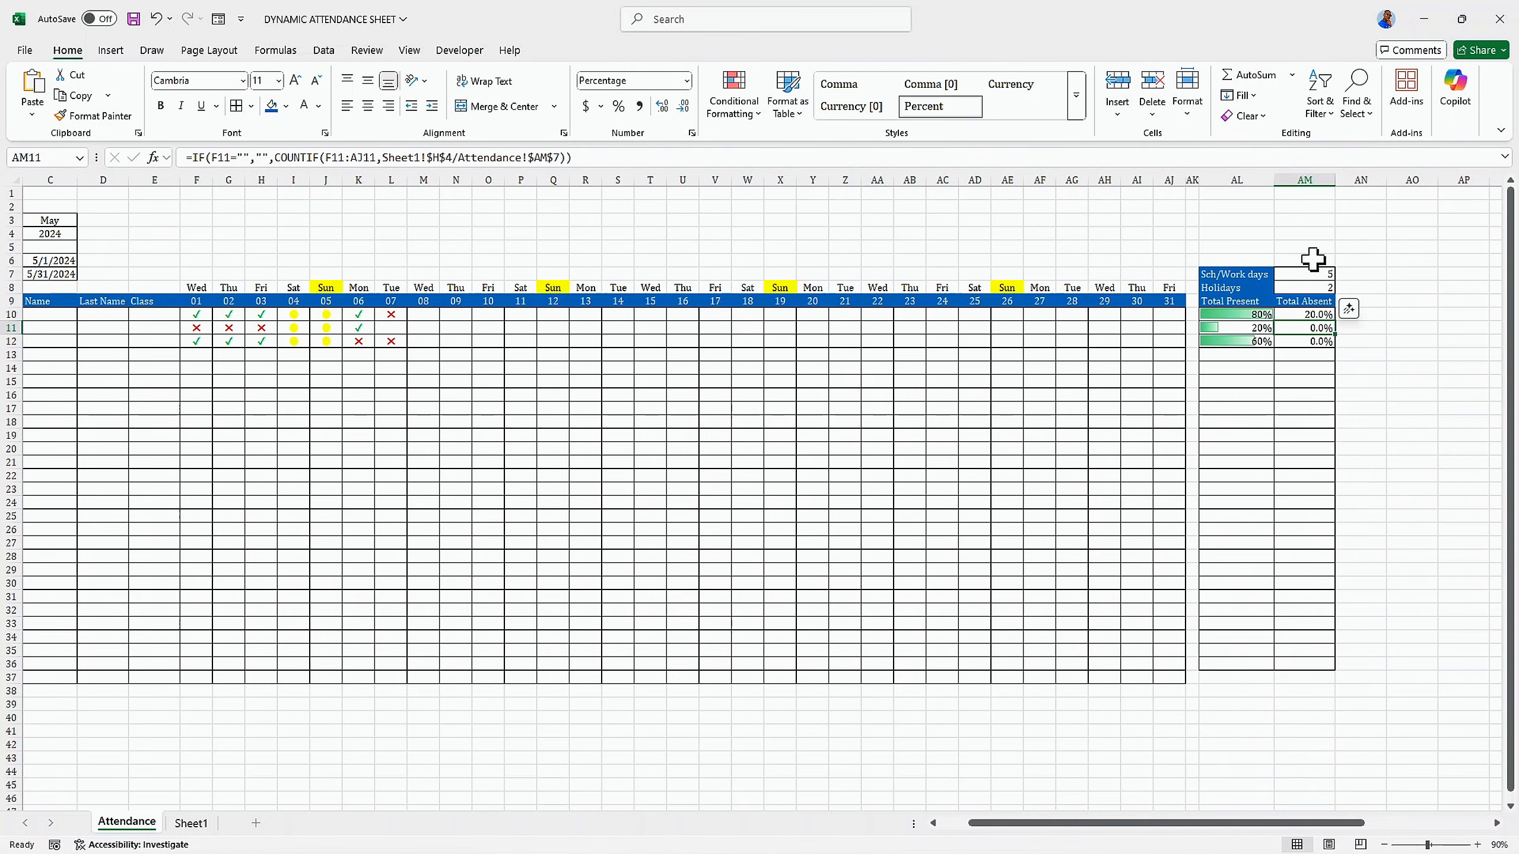
click(1296, 316)
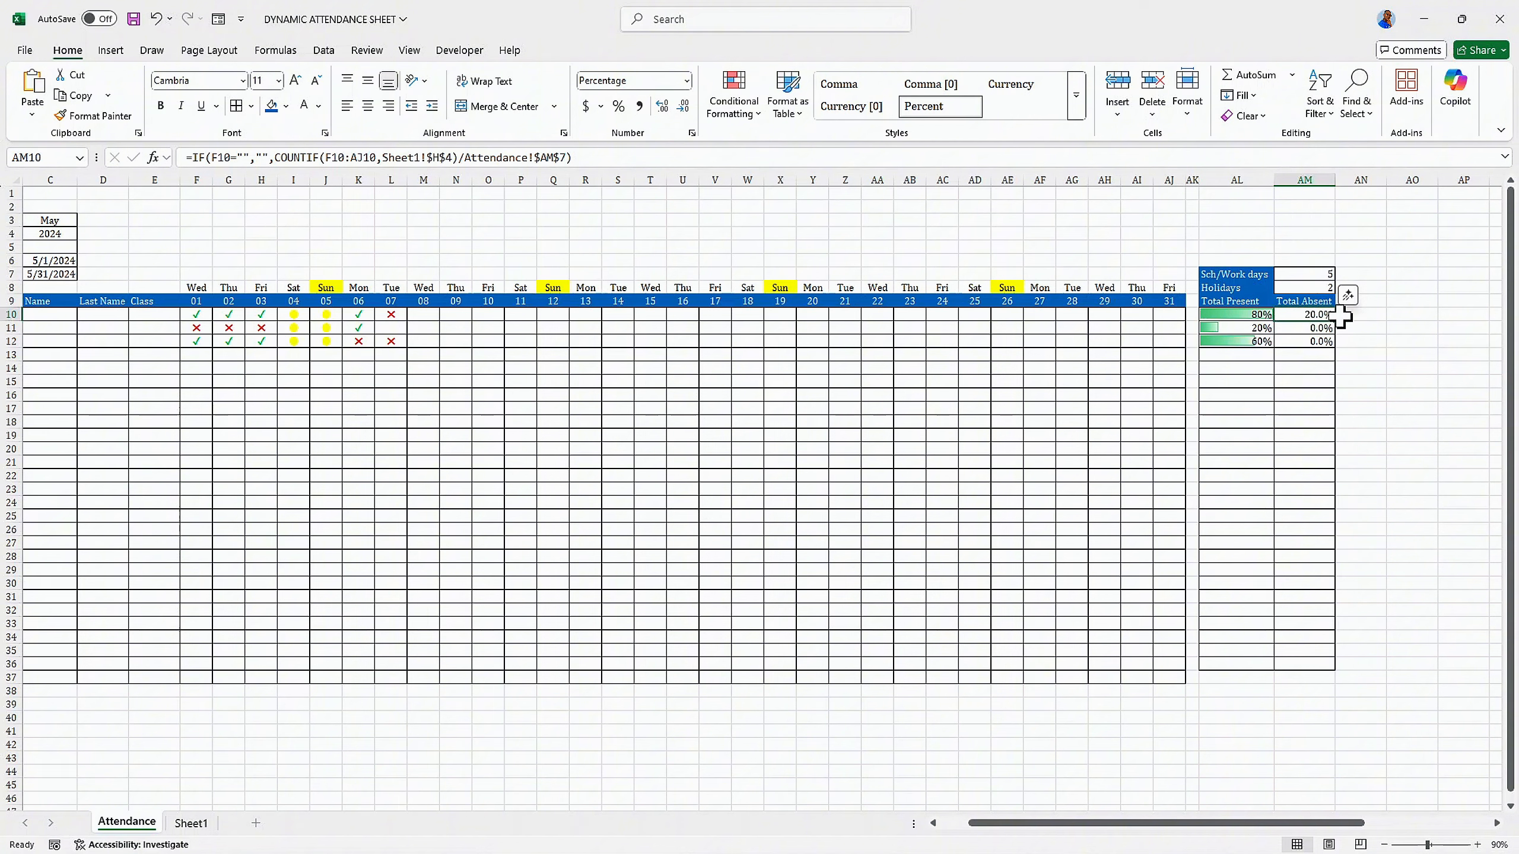
drag(1334, 322, 1319, 664)
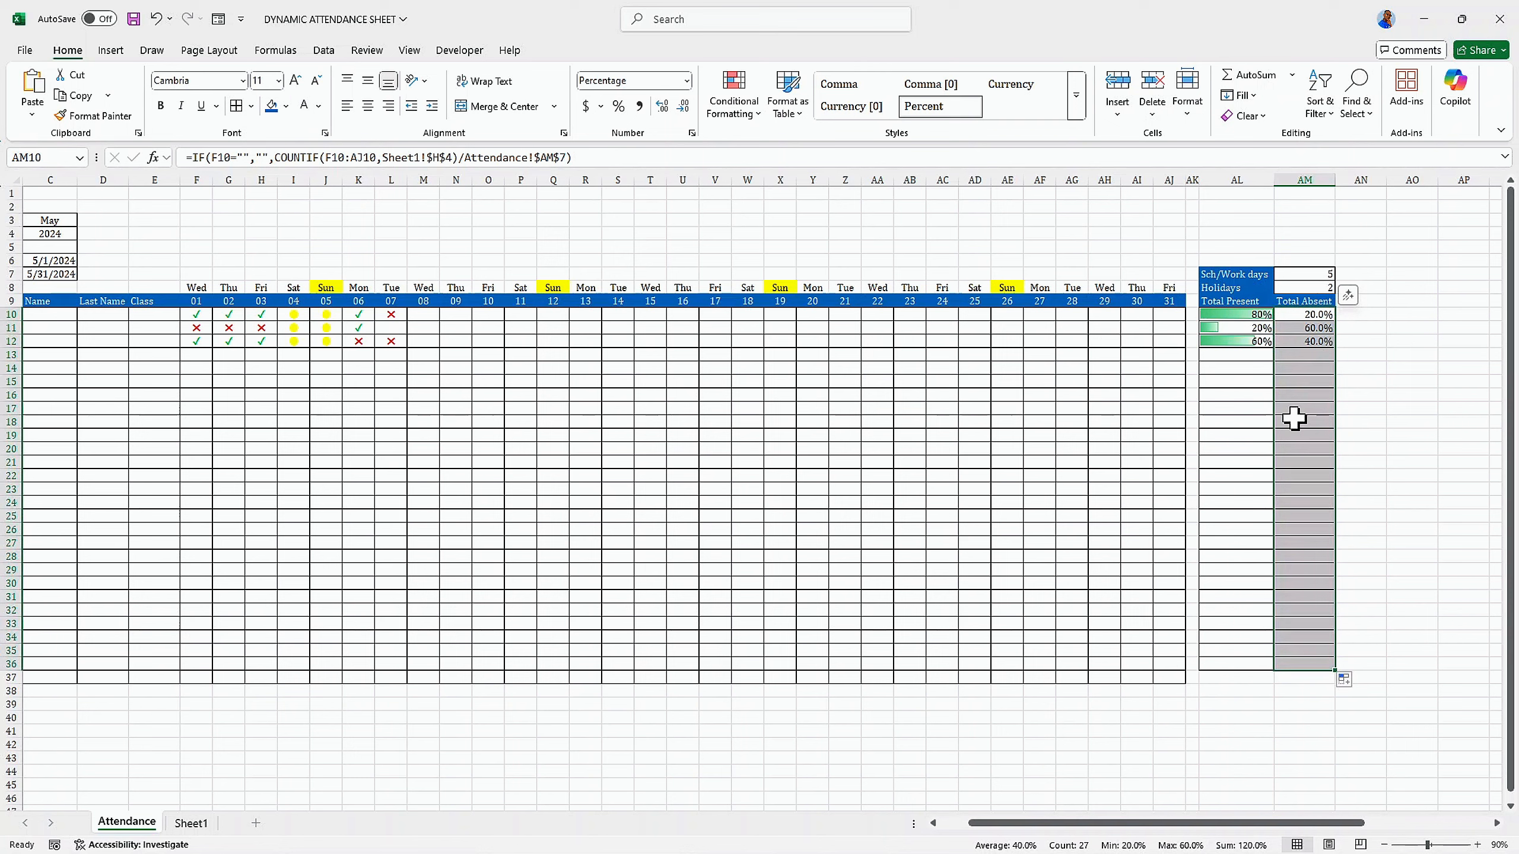
Step: Apply red gradient-fill data bars to the Total Absent cells AM10:AM36
click(755, 113)
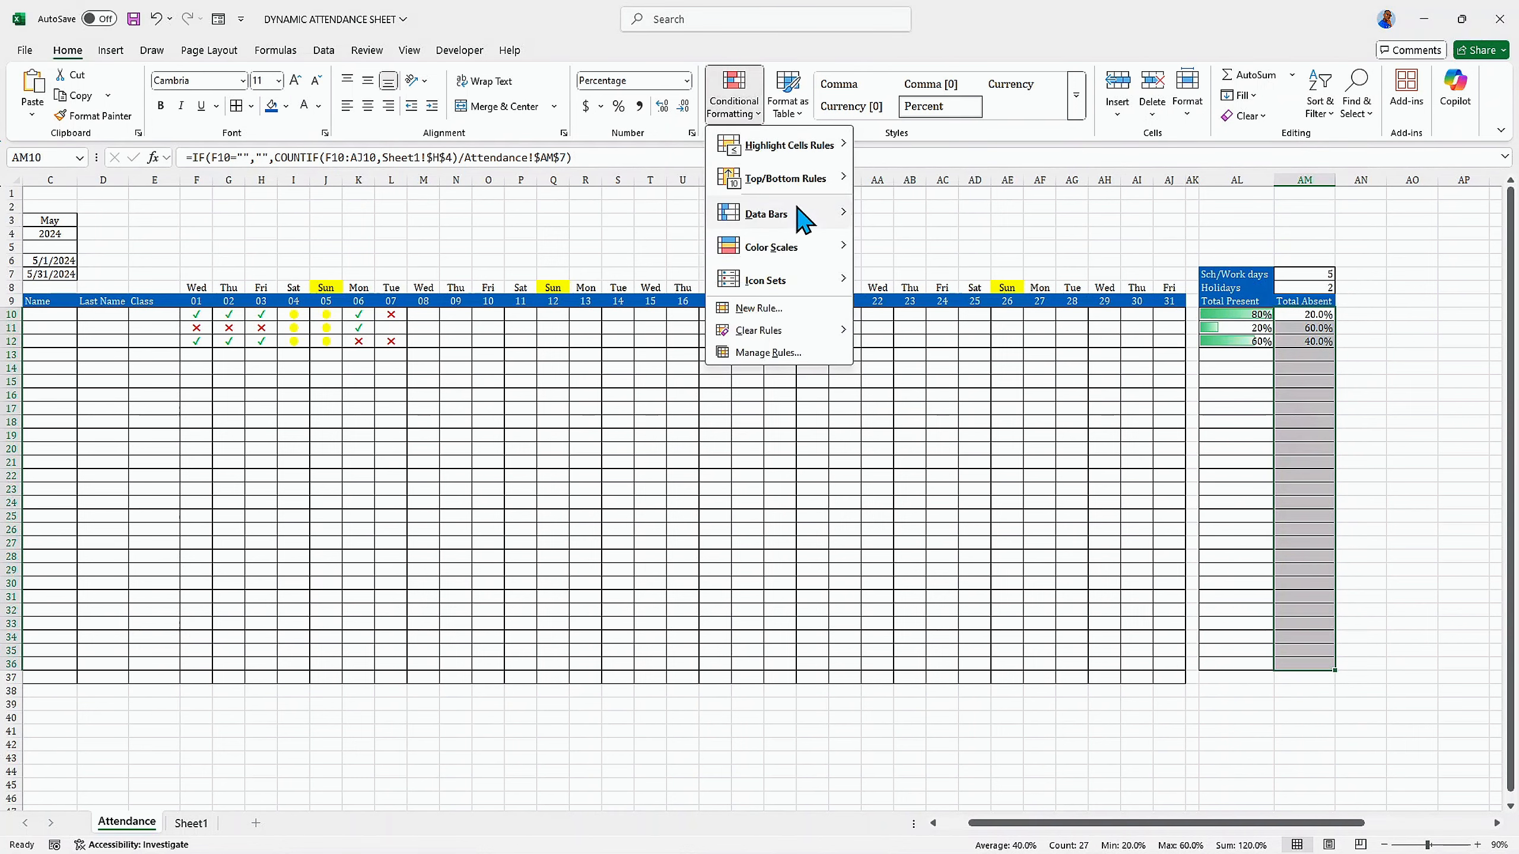
mouse_move(801, 212)
click(932, 235)
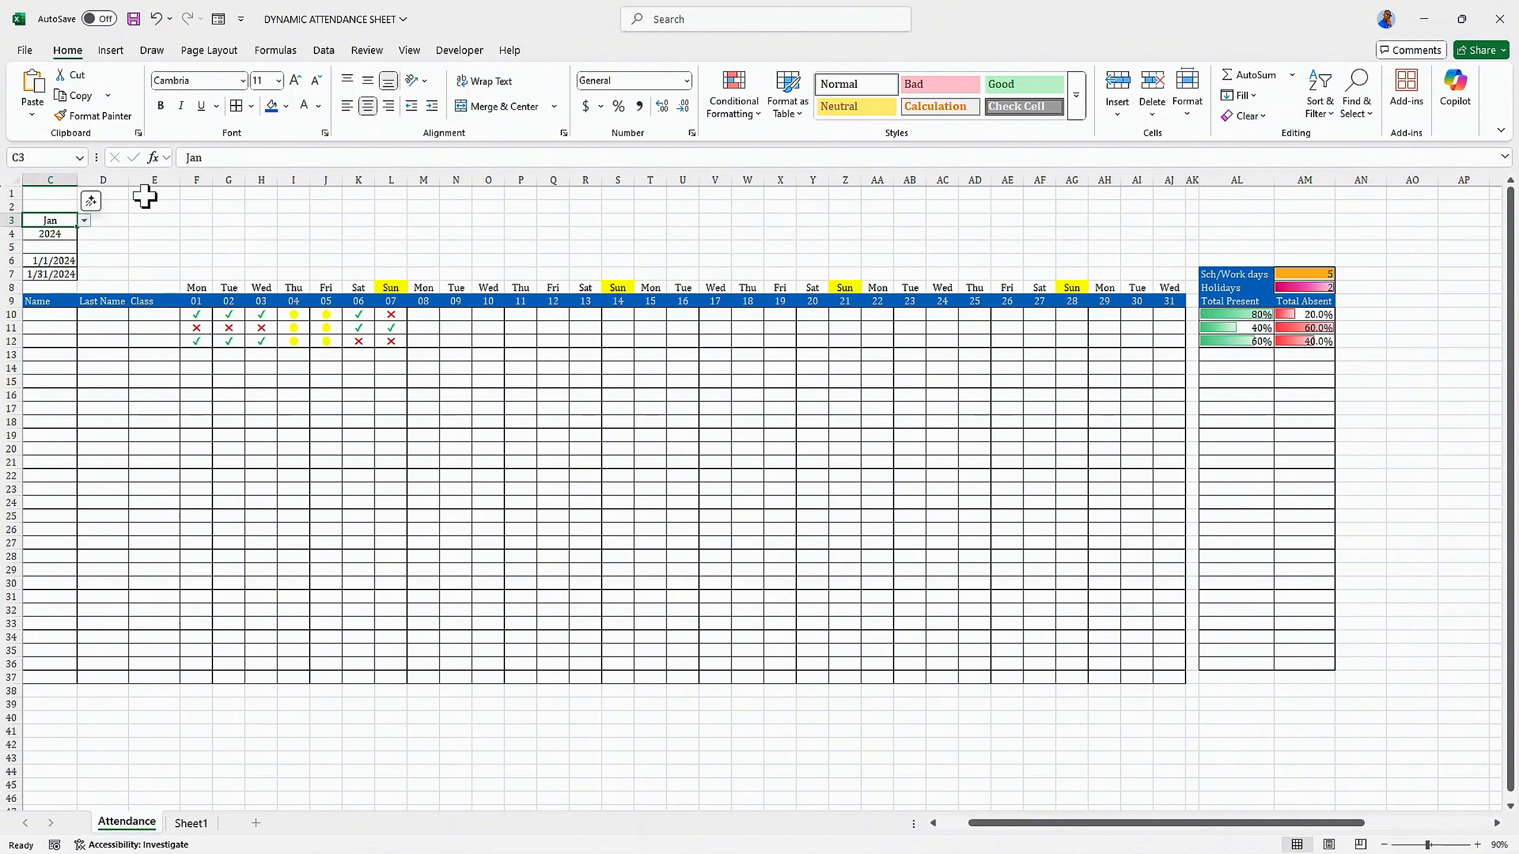
Step: Select the cells running across from row 1 above the day columns for the sheet's title banner
drag(149, 193, 946, 217)
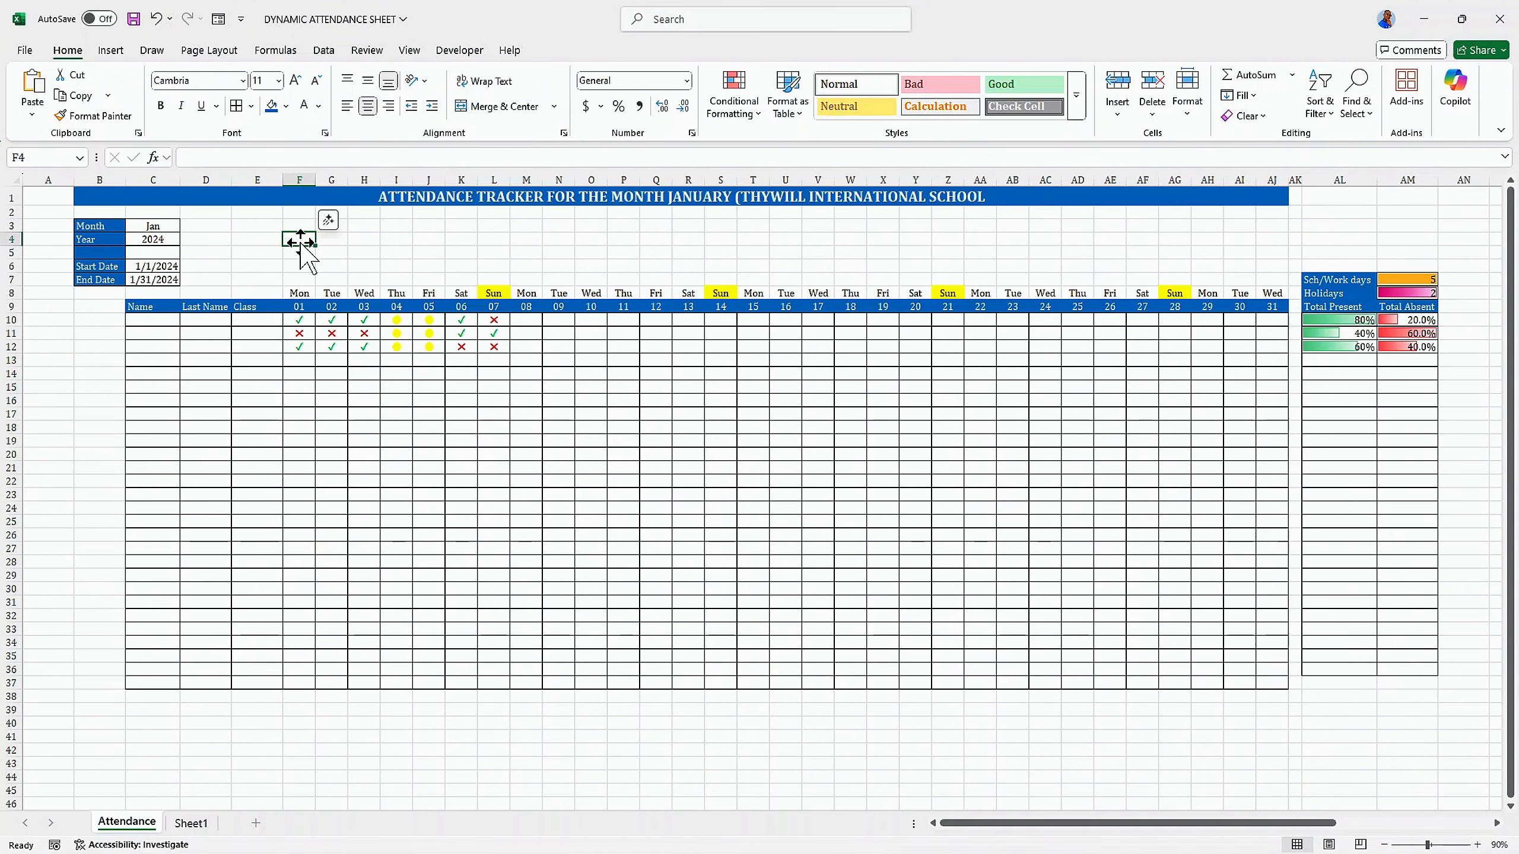